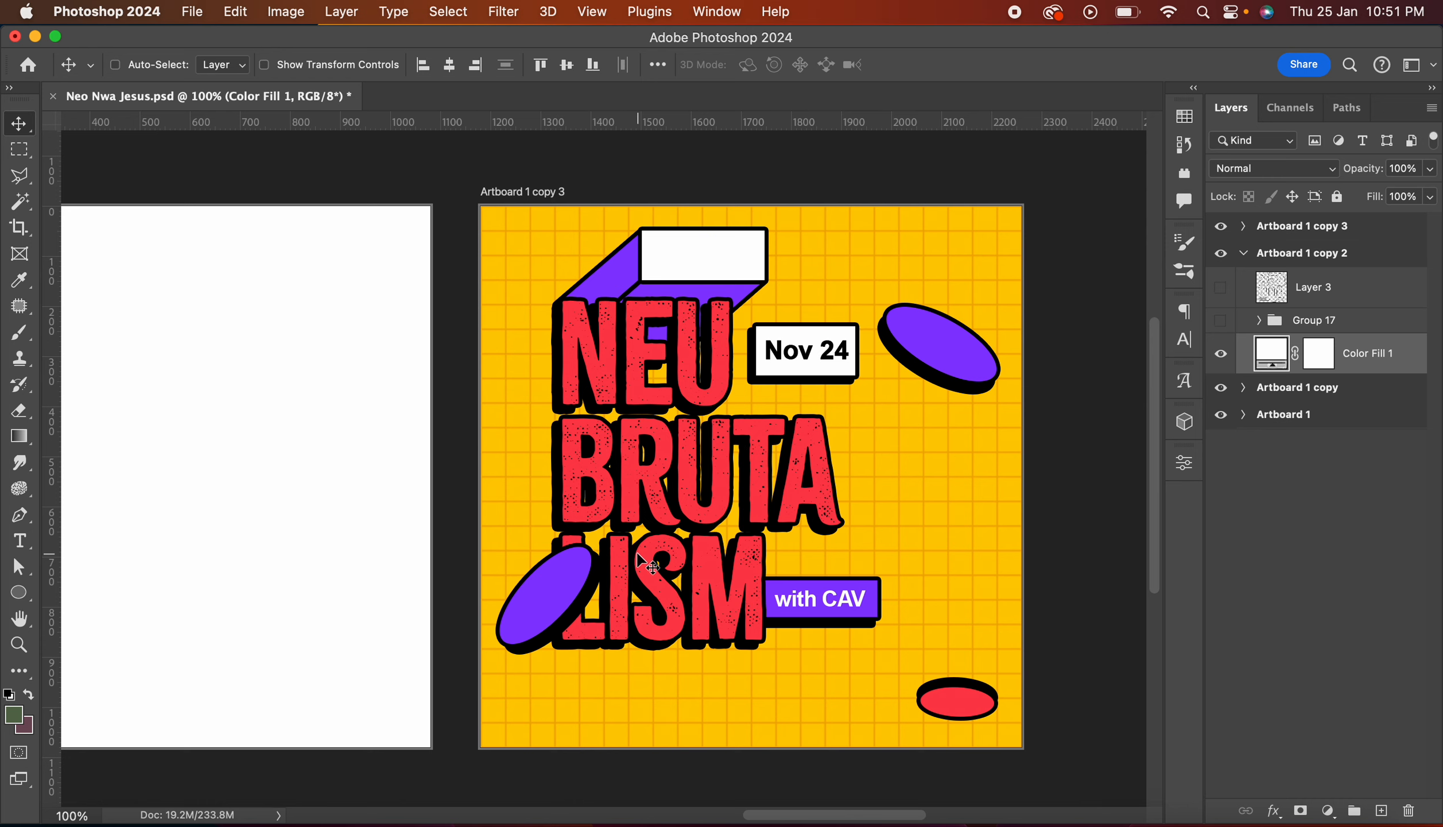
Step: Switch to Adobe Illustrator, where the blank square document is open
scroll(639, 554, "left", 10)
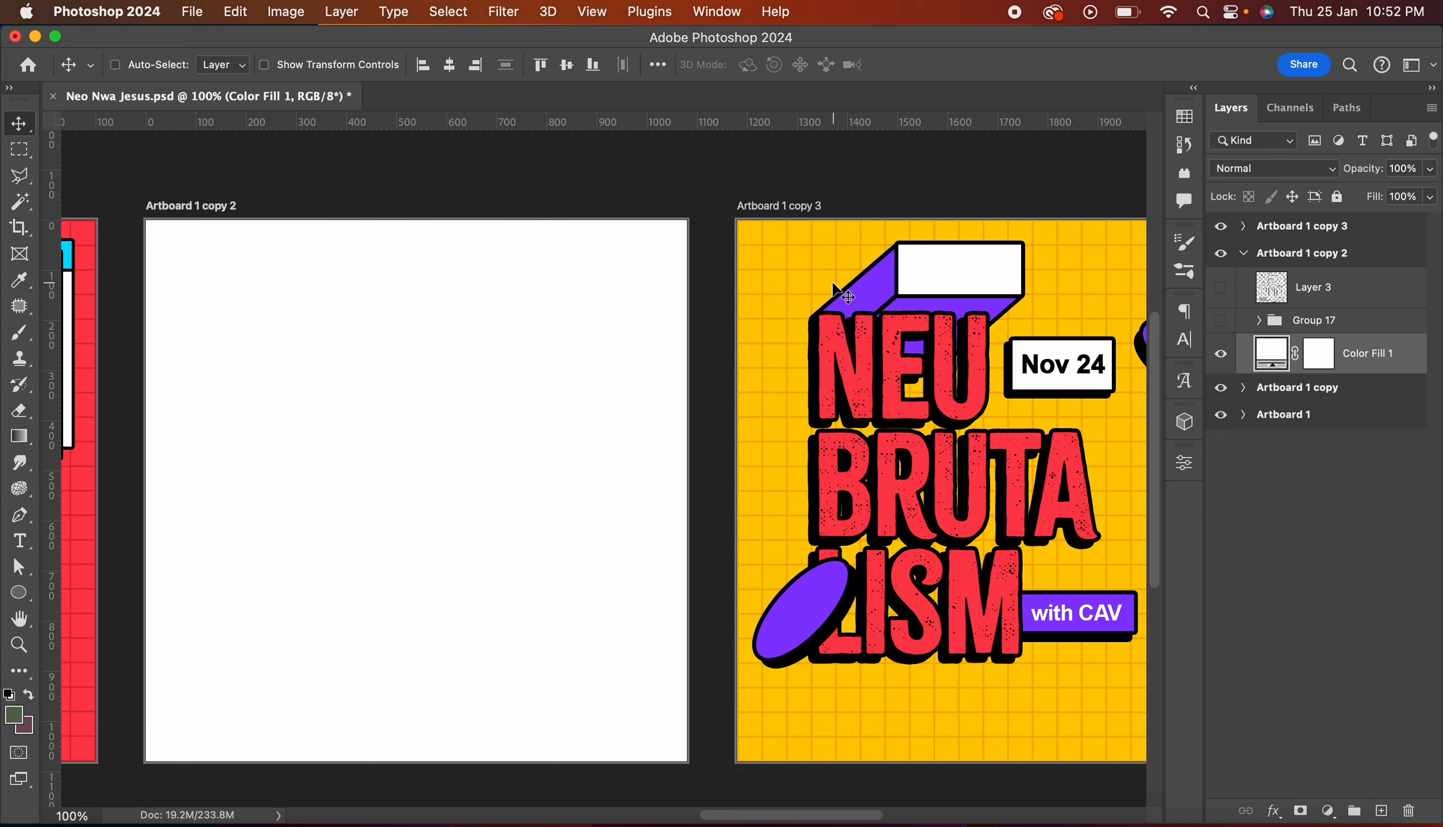
scroll(835, 287, "left", 5)
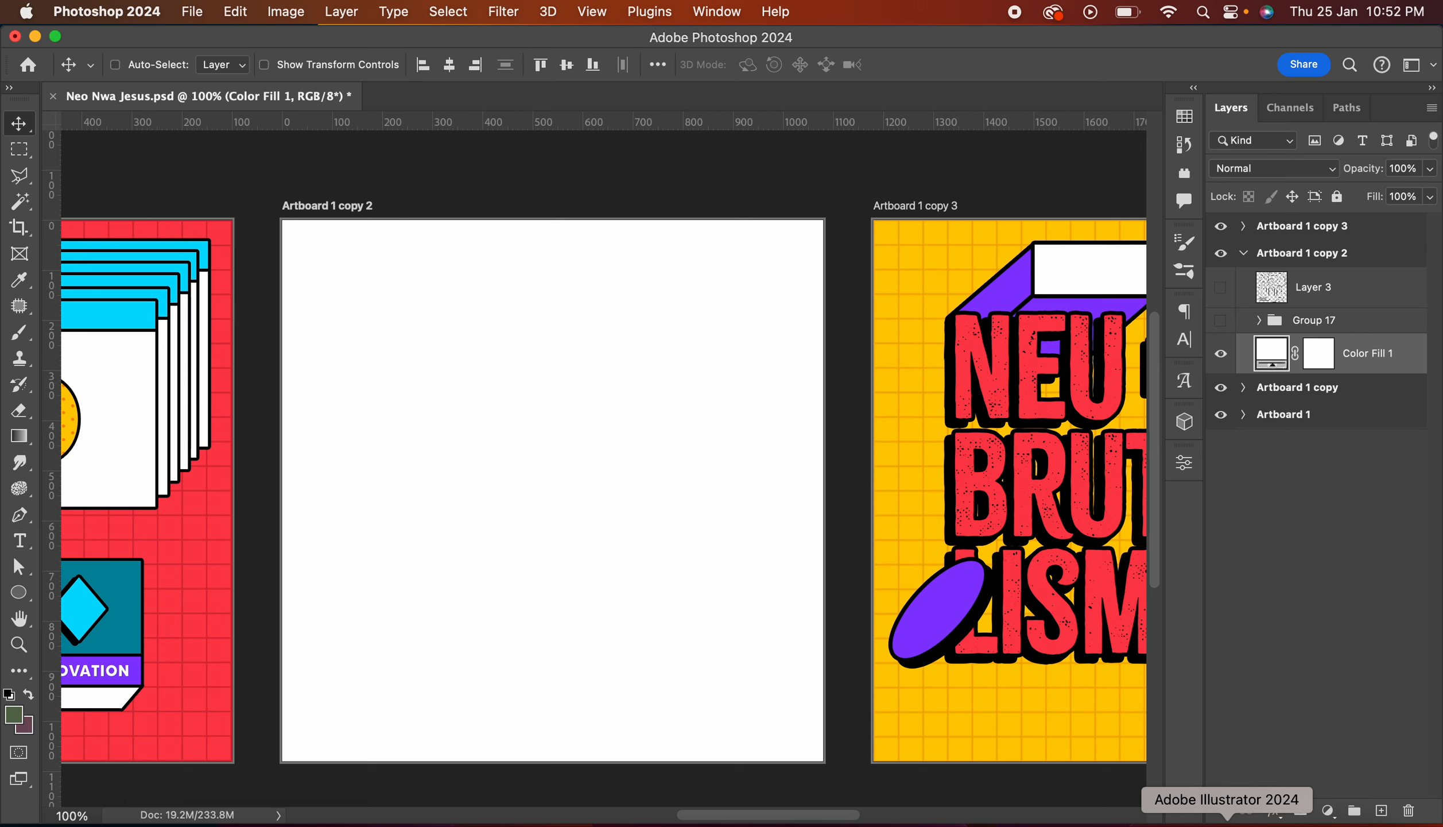
left_click(1227, 822)
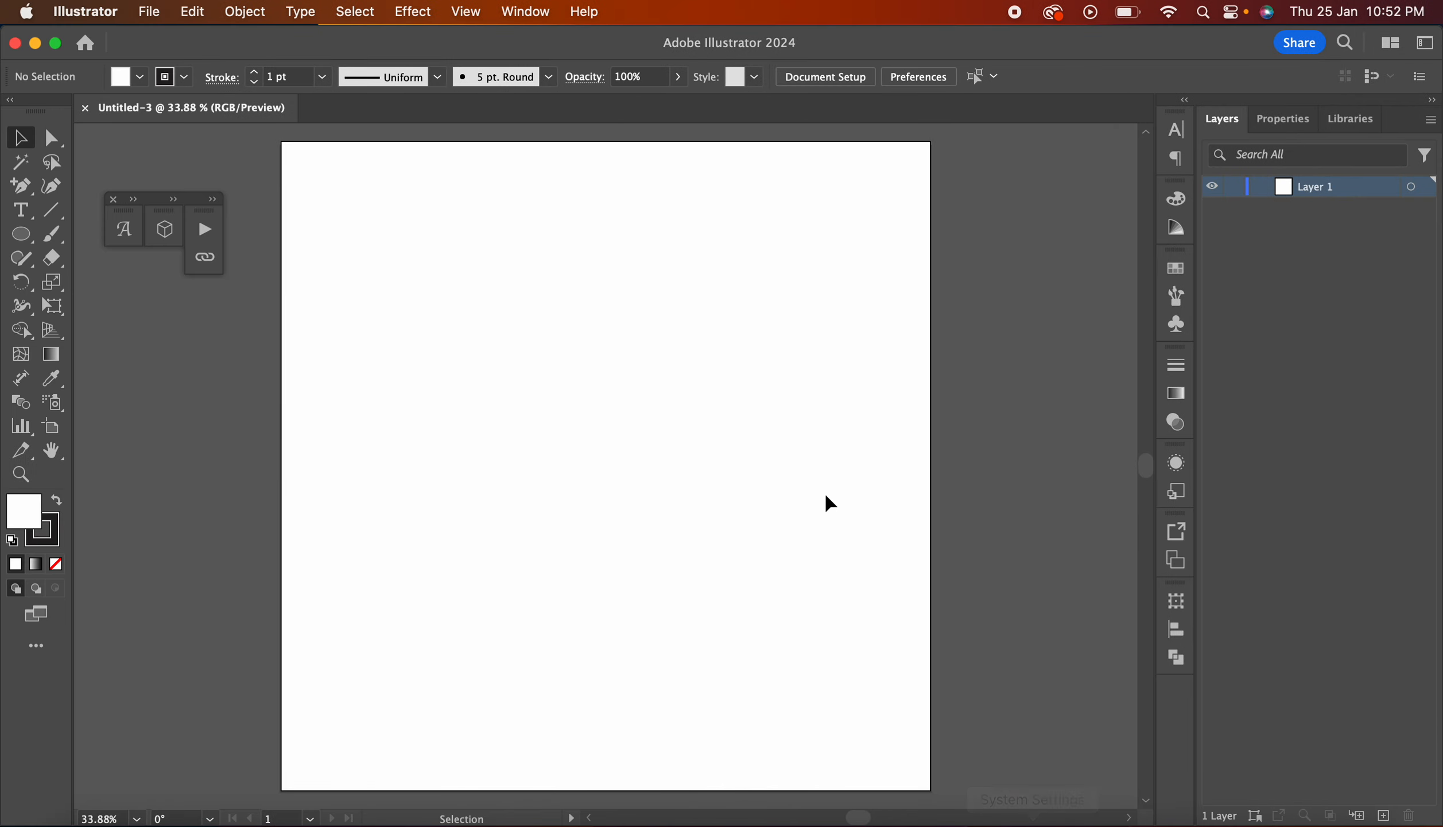
Step: Draw a straight vertical line with the Line Segment tool near the artboard's left edge, spanning its full height
scroll(476, 319, "left", 1)
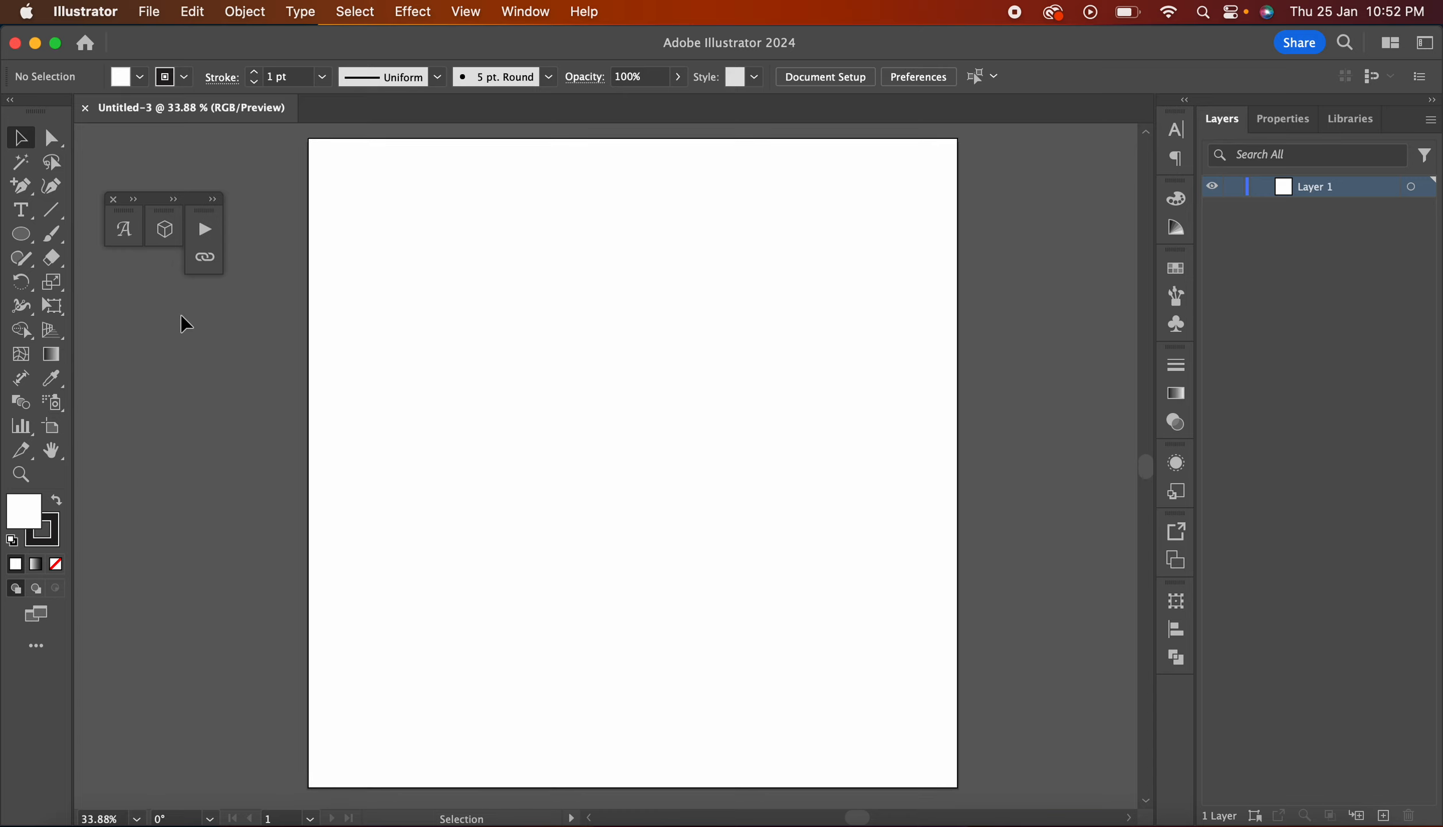
left_click(53, 211)
scroll(290, 185, "down", 2)
scroll(290, 185, "left", 1)
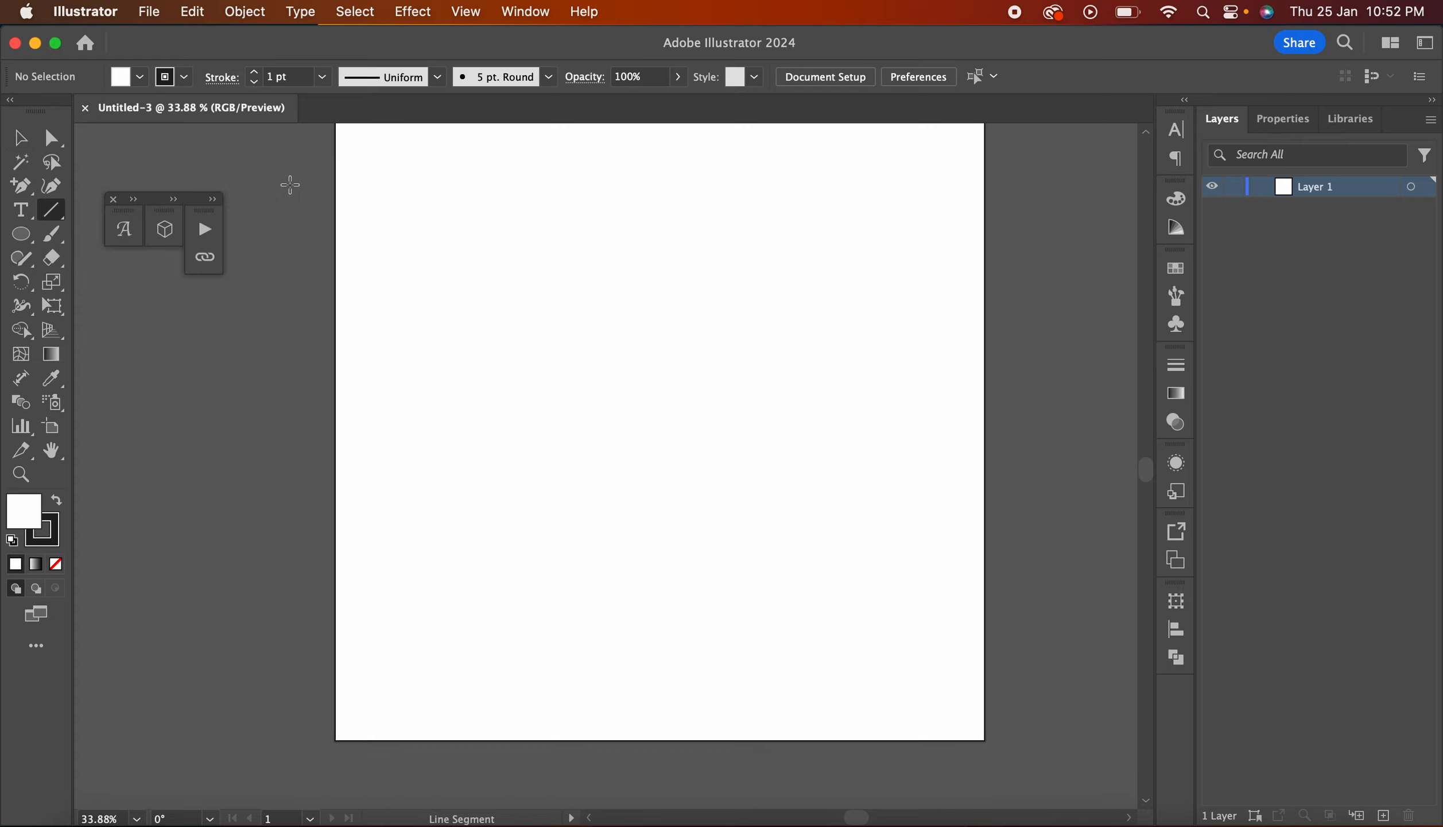
scroll(290, 185, "up", 1)
scroll(290, 185, "right", 1)
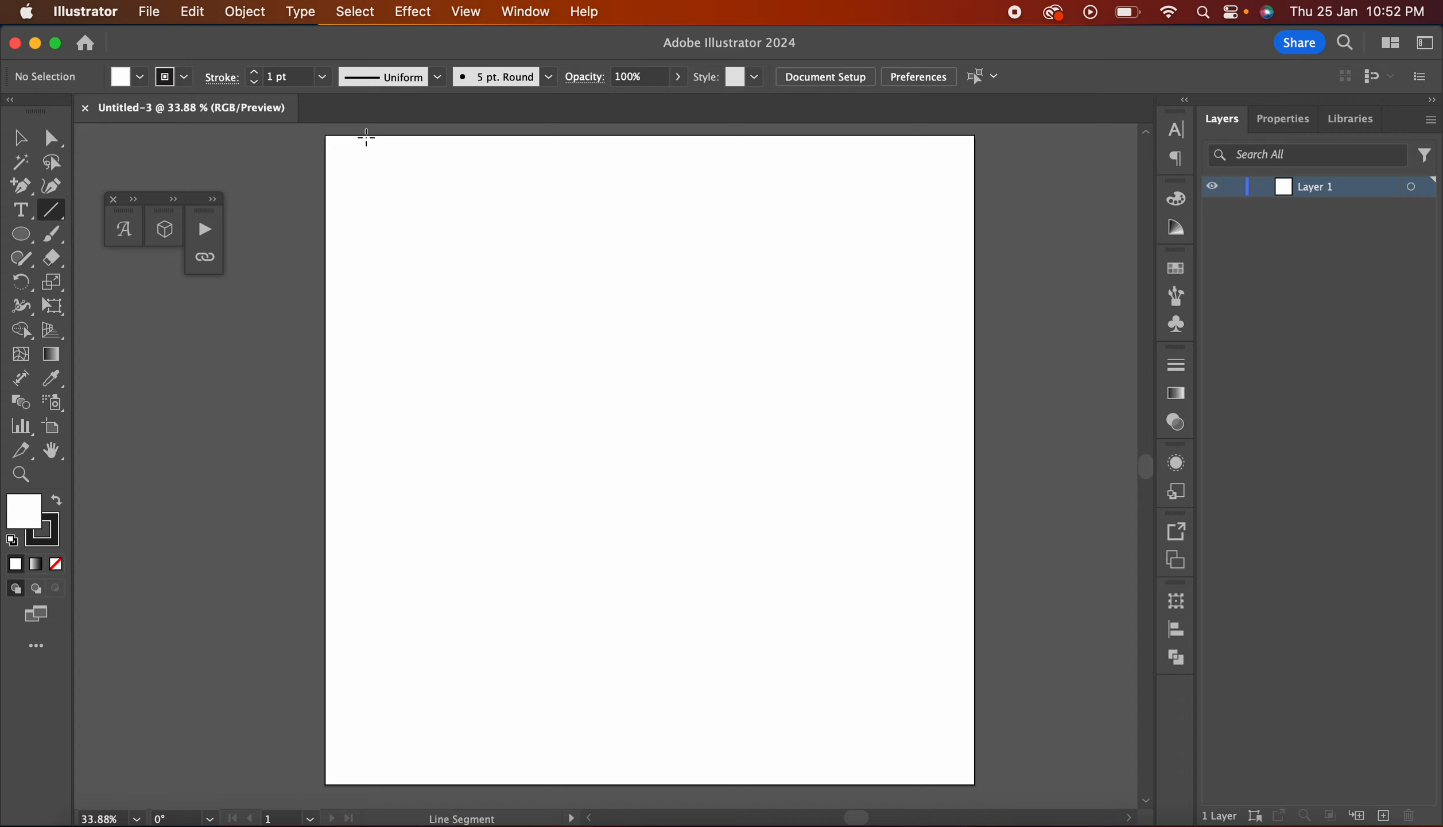
mouse_move(366, 137)
left_mouse_down()
mouse_move(390, 692)
mouse_move(367, 786)
left_mouse_up()
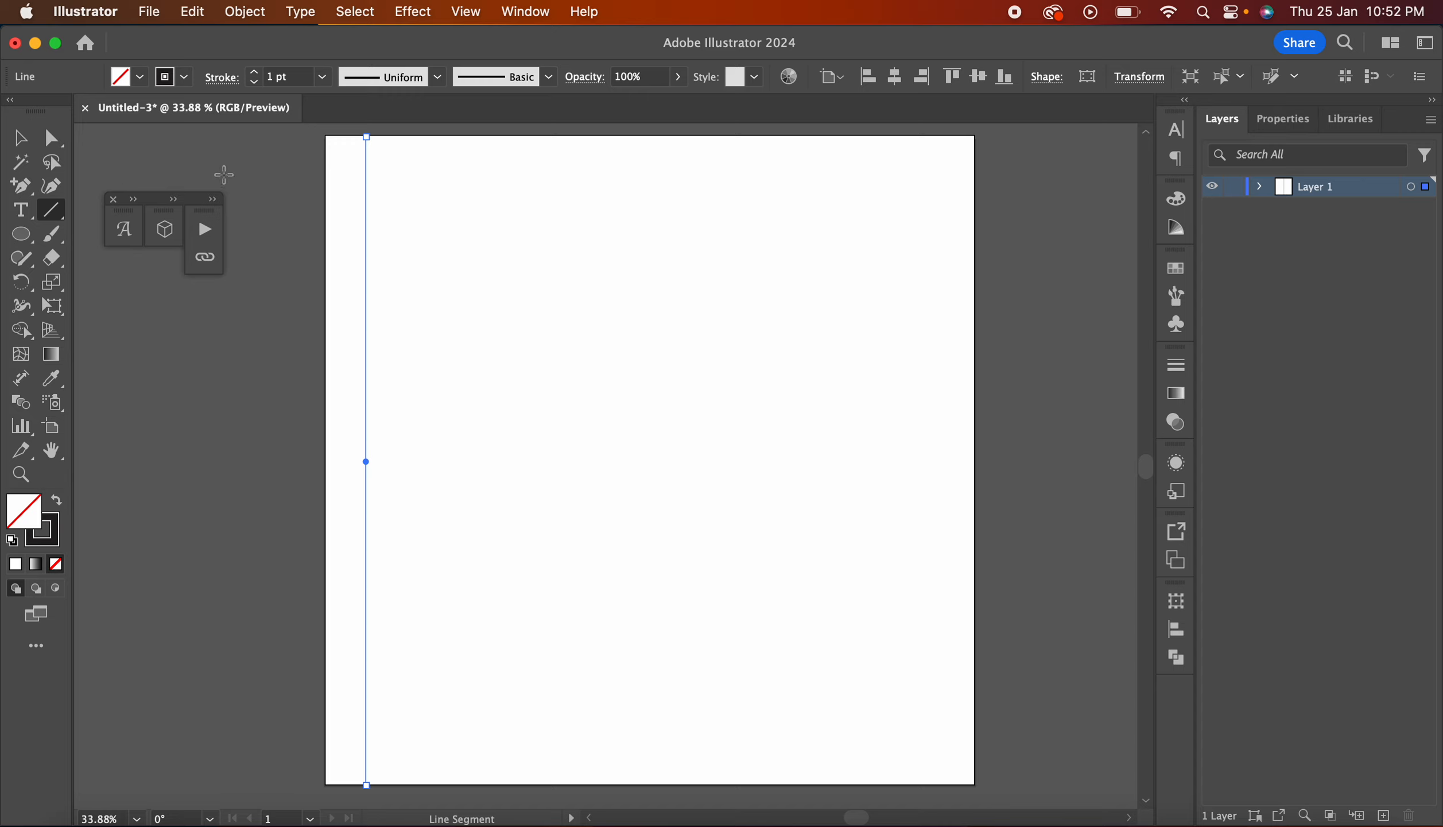
Step: Move the vertical line onto the artboard's left edge and place a duplicate a short distance to its right
left_click(20, 142)
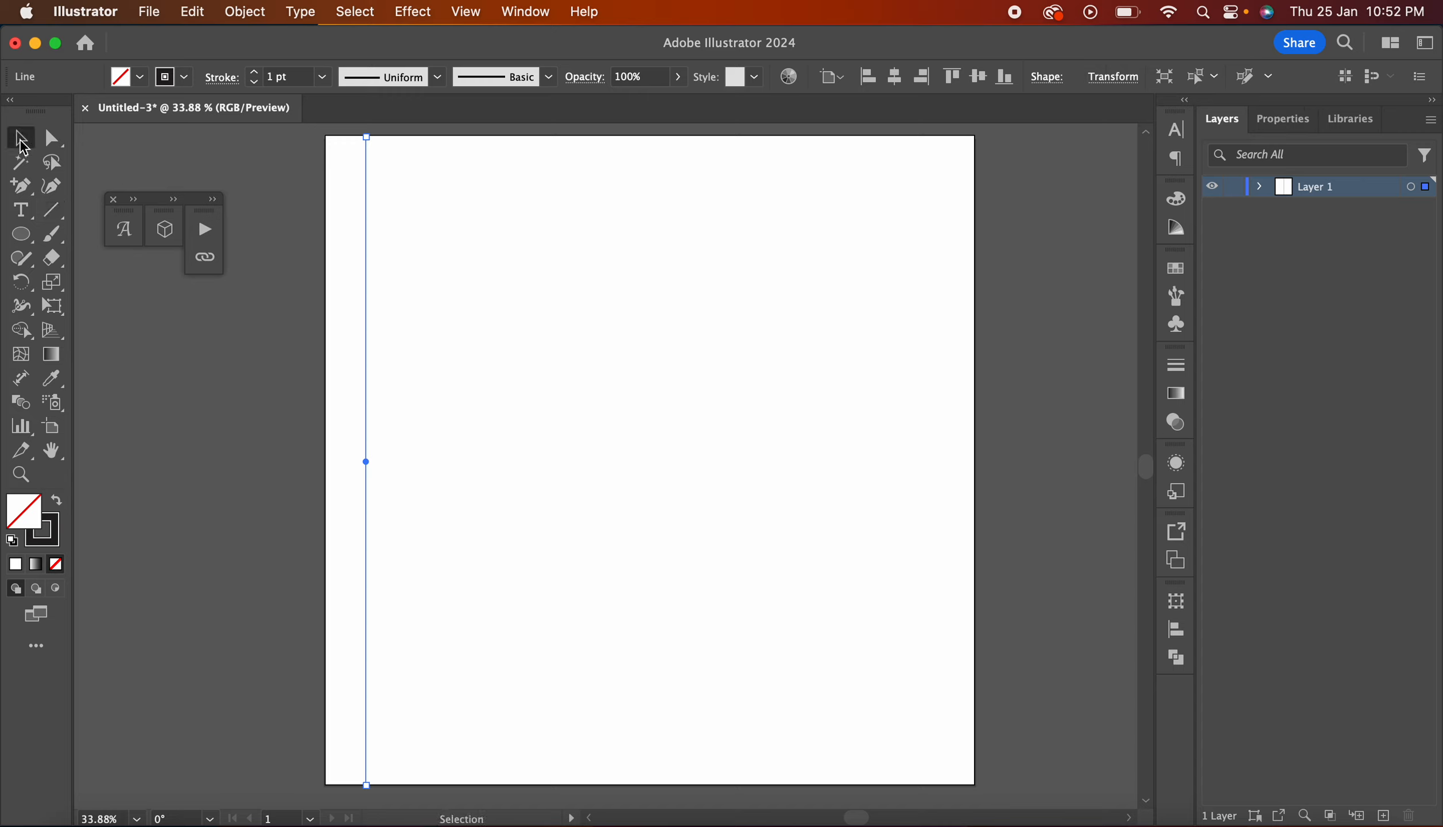
left_click(355, 284)
left_click(367, 285)
left_click_drag(364, 357, 323, 348)
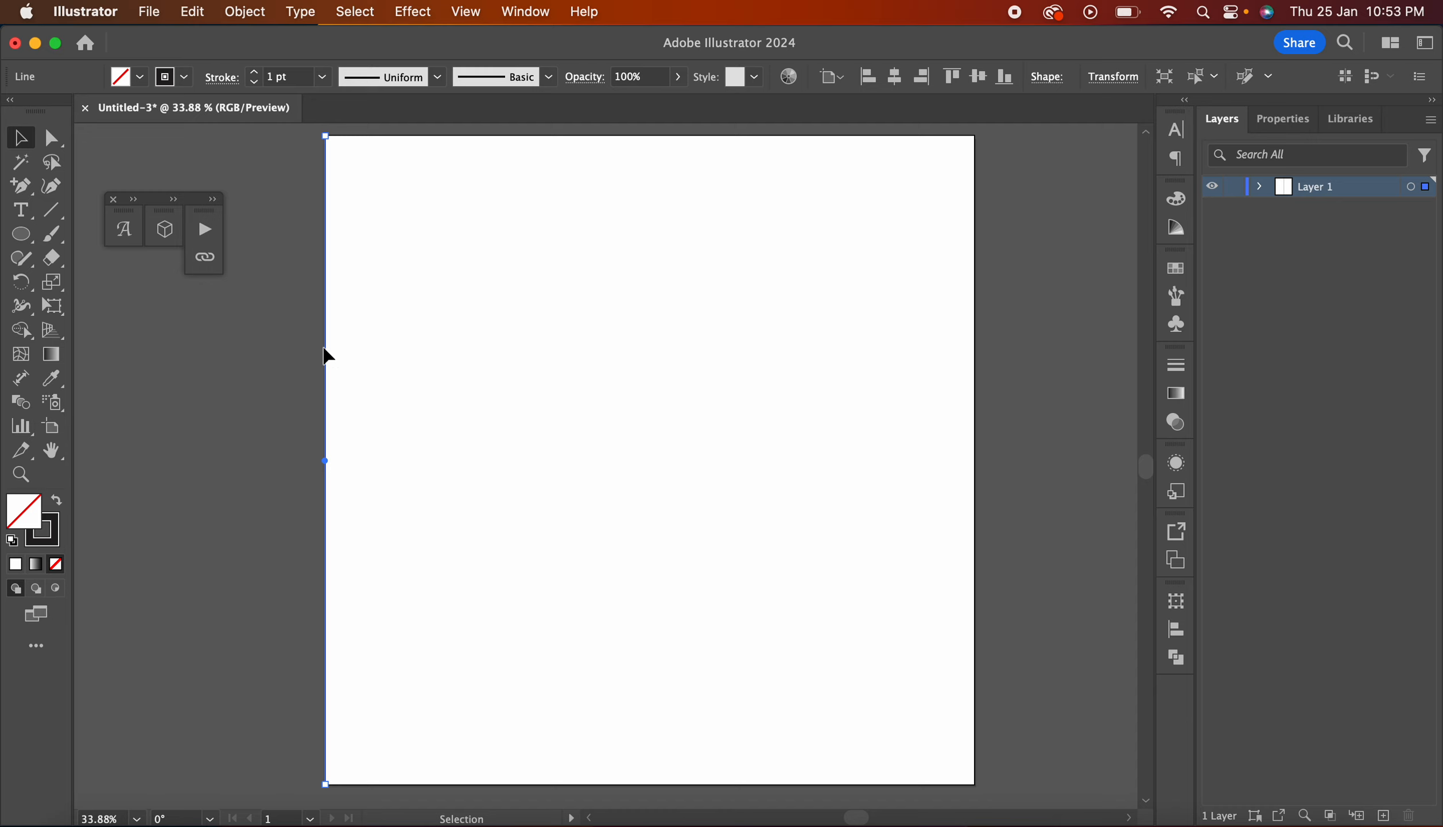
left_click_drag(325, 352, 356, 352)
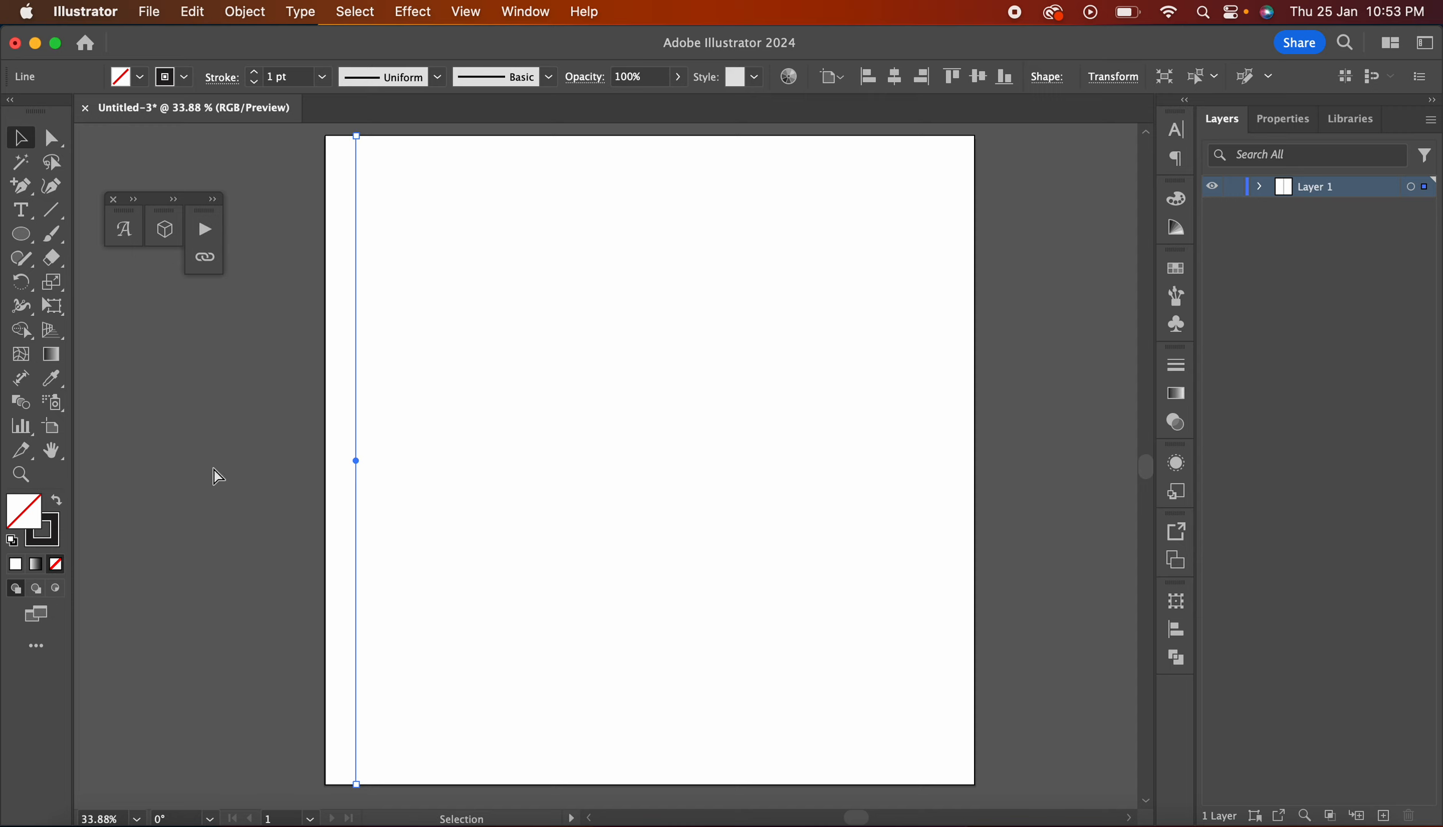
Step: Repeat the line duplication at the same spacing until vertical lines cover the full width of the artboard
key("super+d")
key("super+d")
key("super+d")
key("super+d")
key("super+d")
key("super+d")
key("super+d")
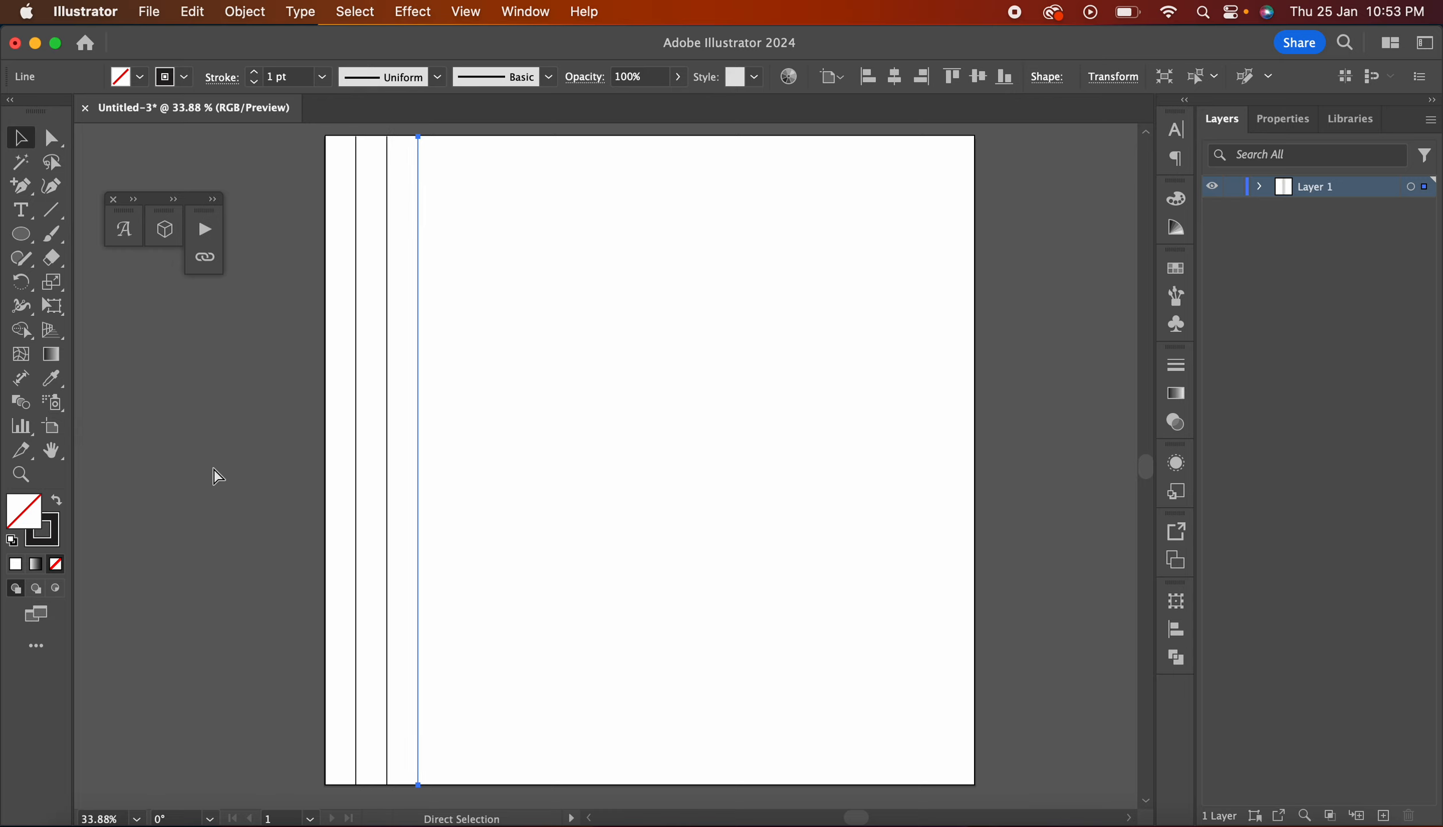
key("super+d")
key("super+d")
key("super+d")
key("super+d")
key("super+d")
key("super+d")
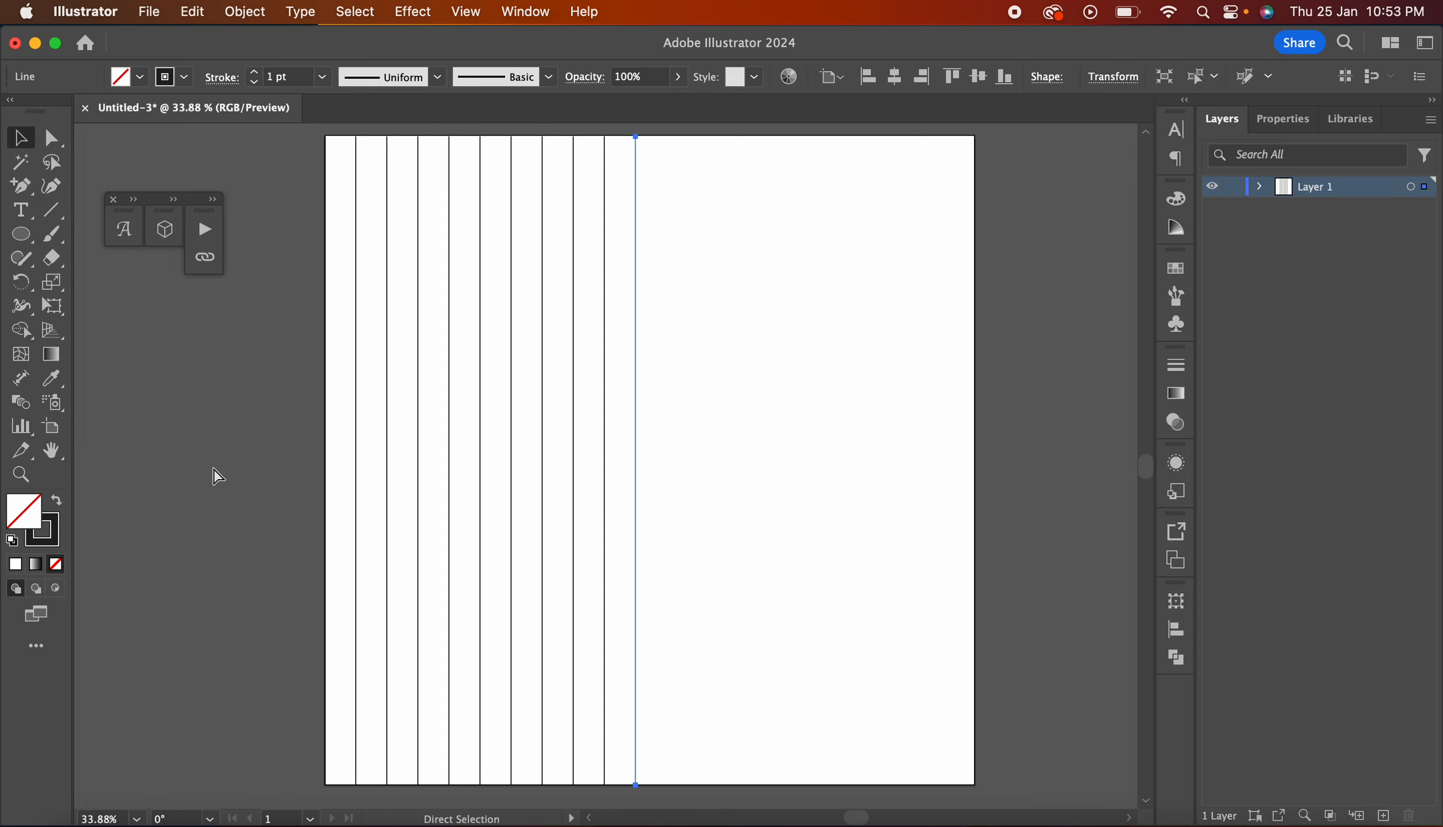
key("super+d")
key("super+d")
key("super+d")
key("super+d")
key("super+d")
key("super+d")
key("super+d")
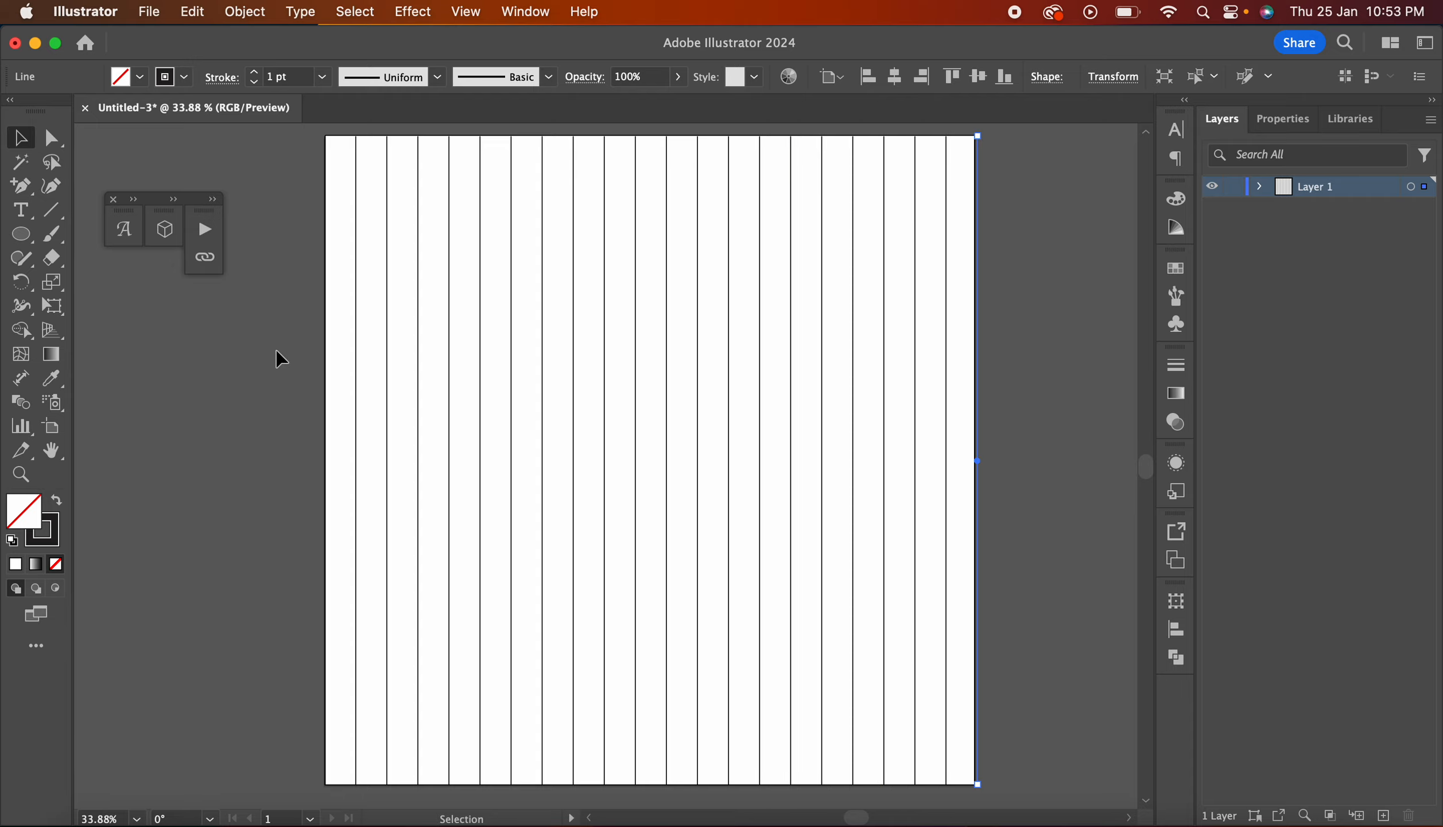
Step: Select all the vertical lines and group them
left_click_drag(277, 352, 1037, 553)
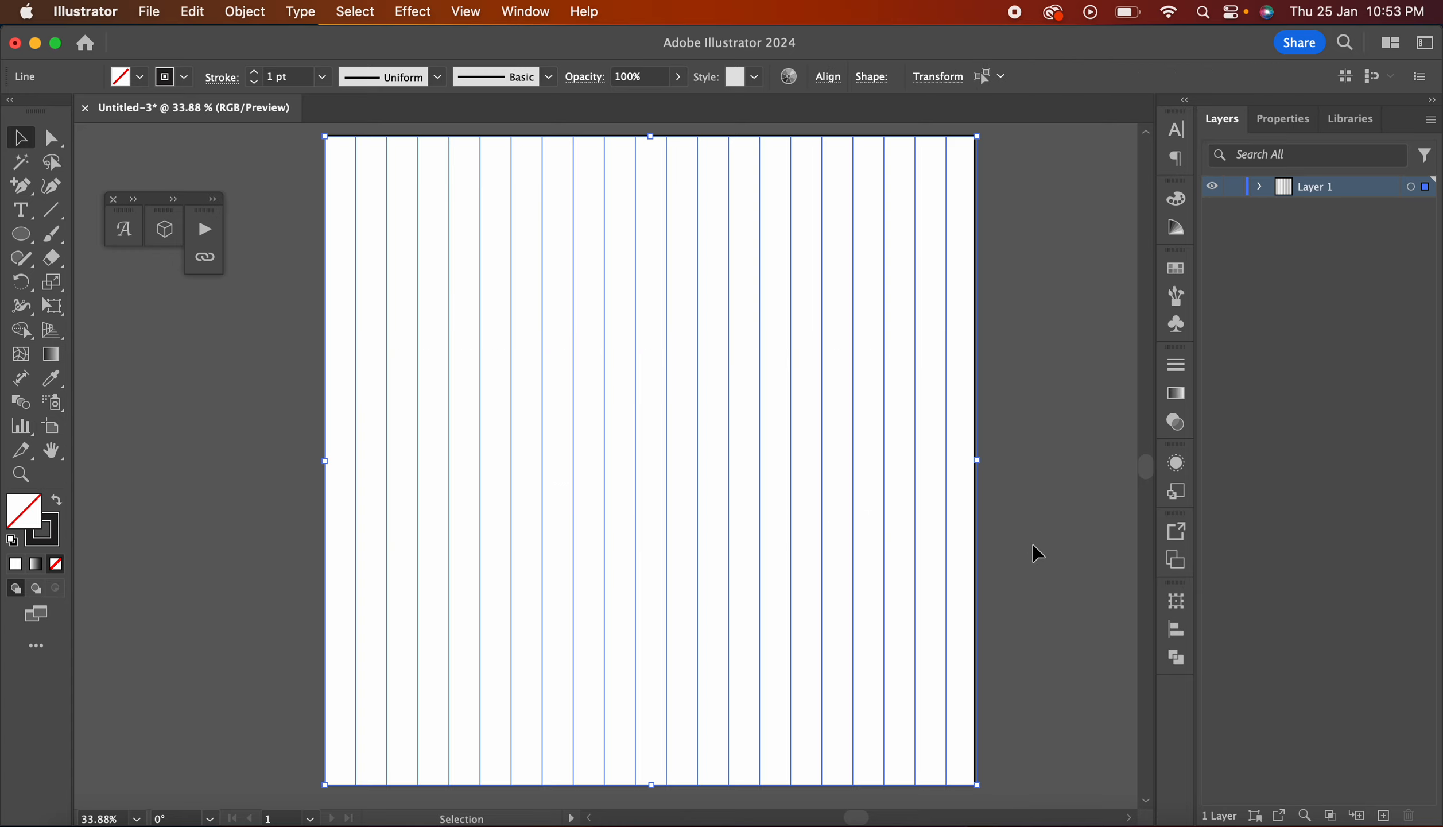
left_click(829, 80)
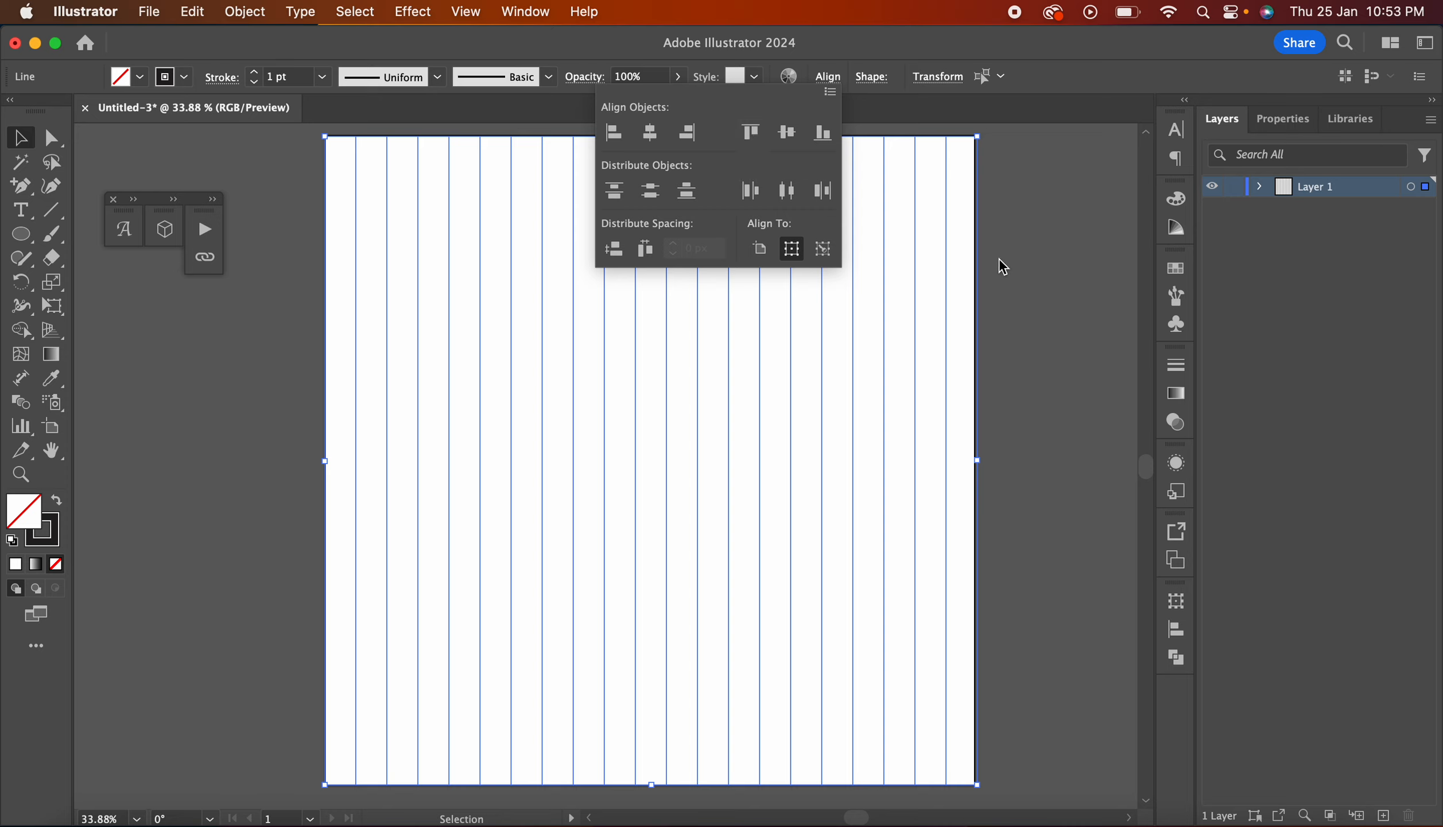
left_click(1023, 262)
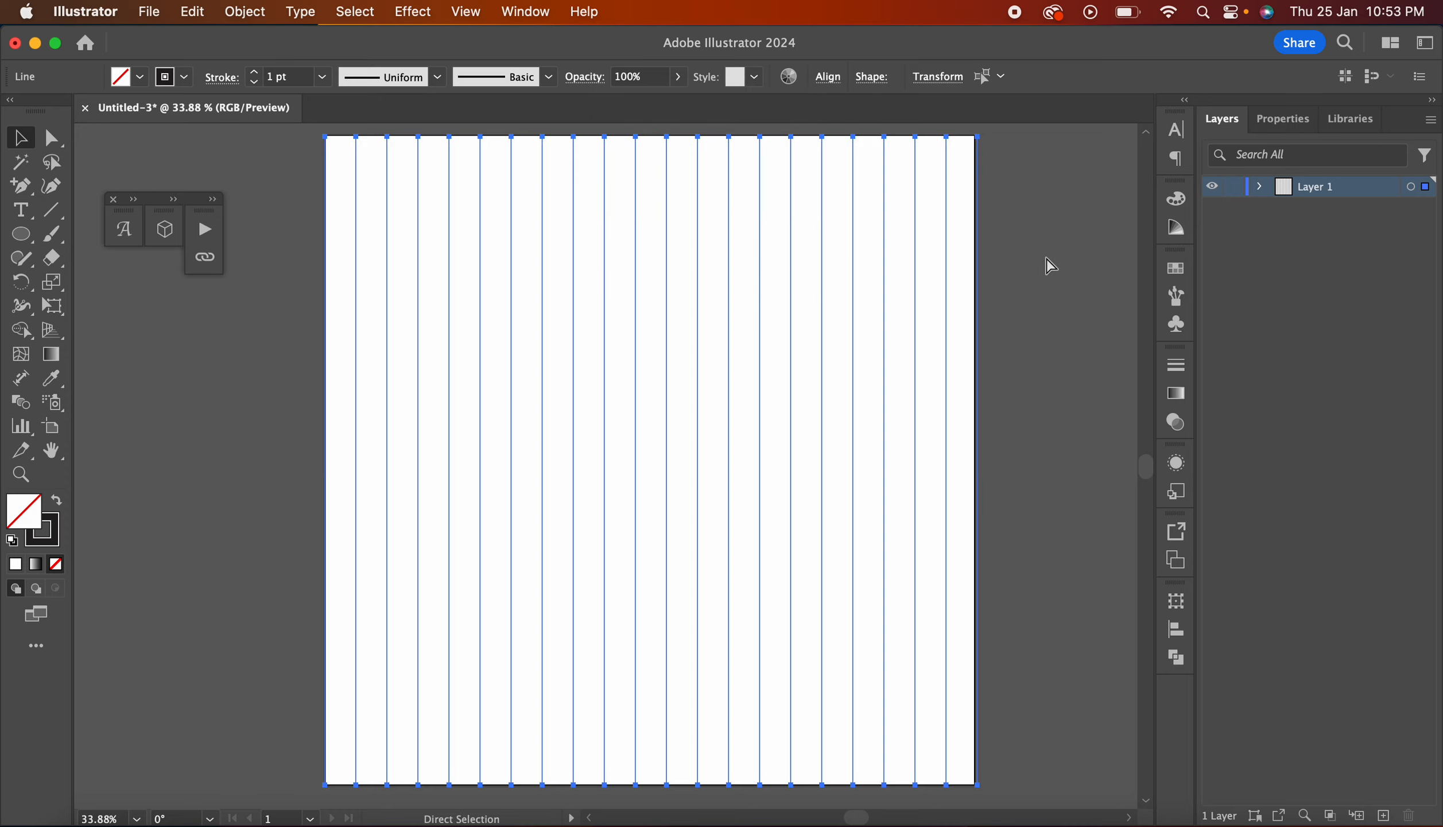
key("super+g")
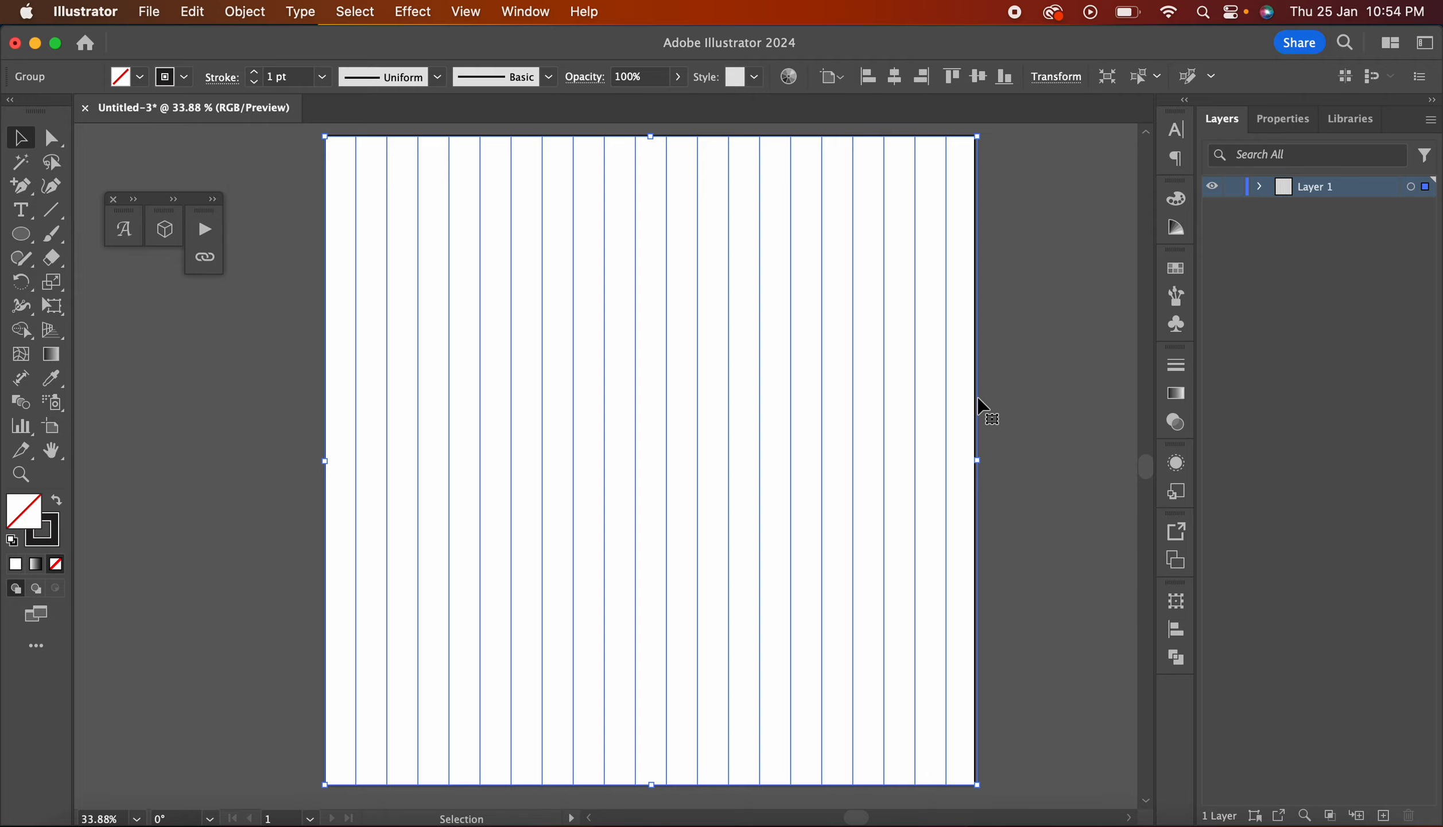
Step: Duplicate the group of vertical lines into the empty space to the right of the artboard
key("super+minus")
key("super+minus")
key("super+minus")
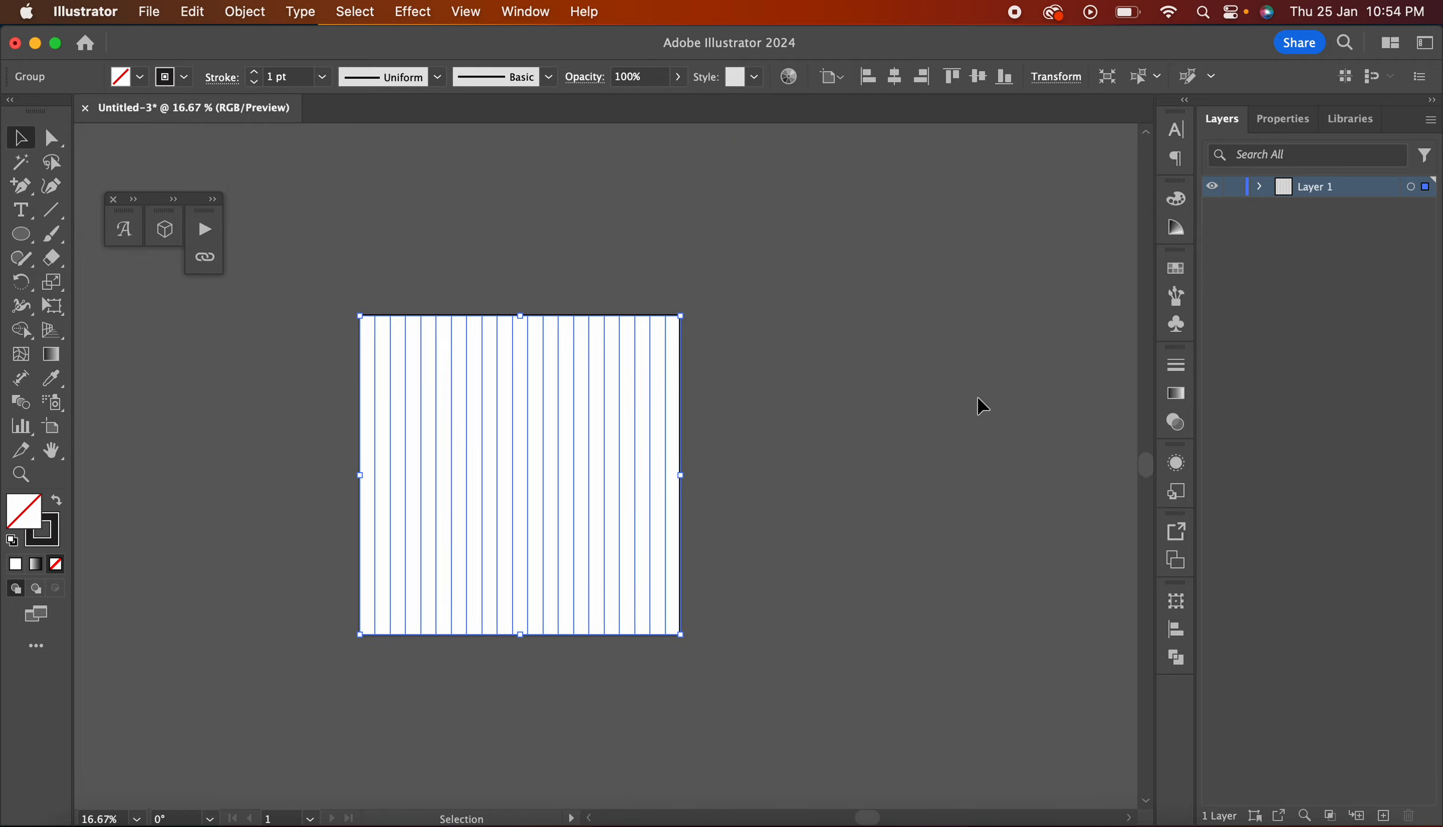
left_click_drag(551, 477, 903, 484)
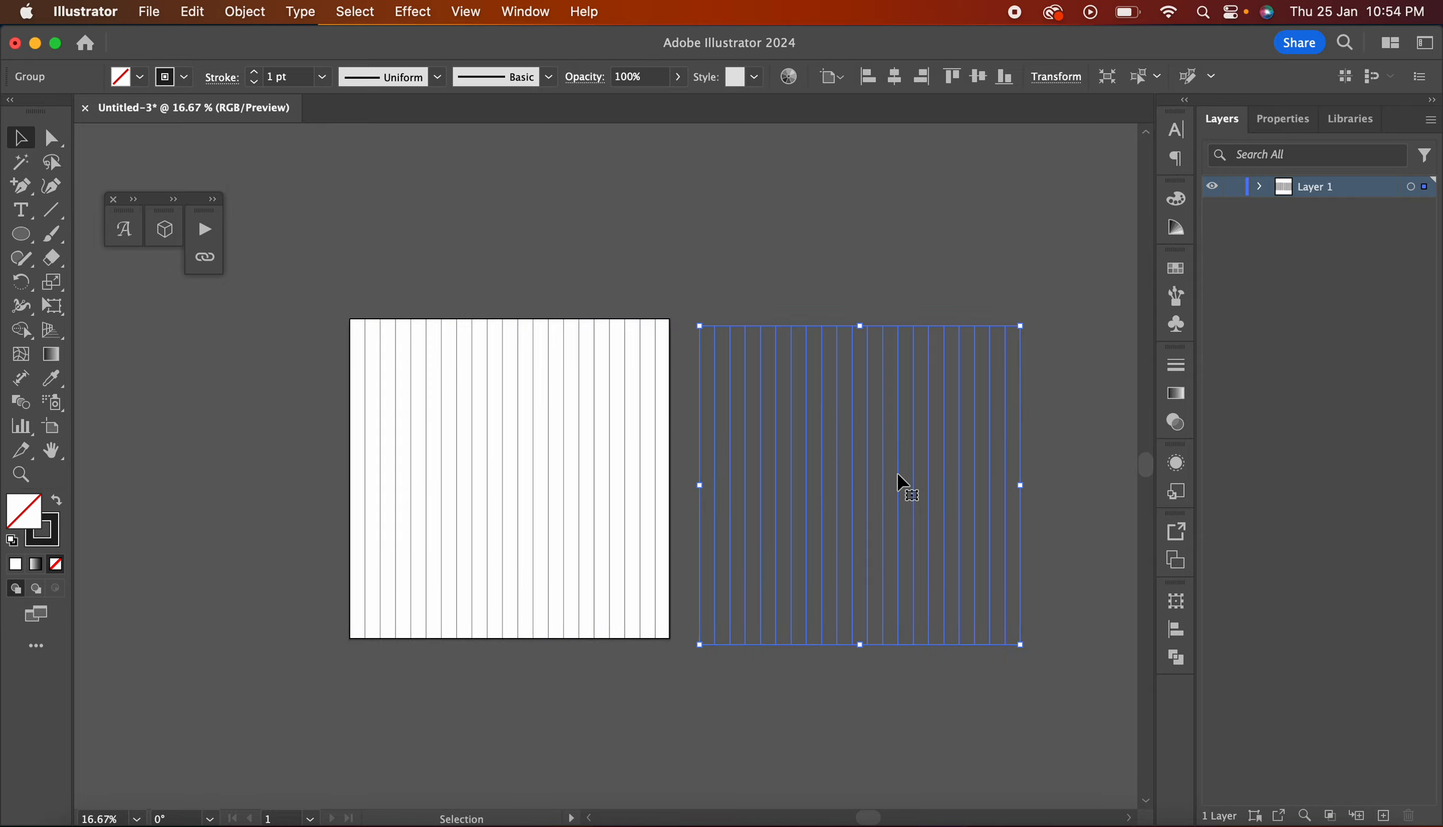
right_click(899, 475)
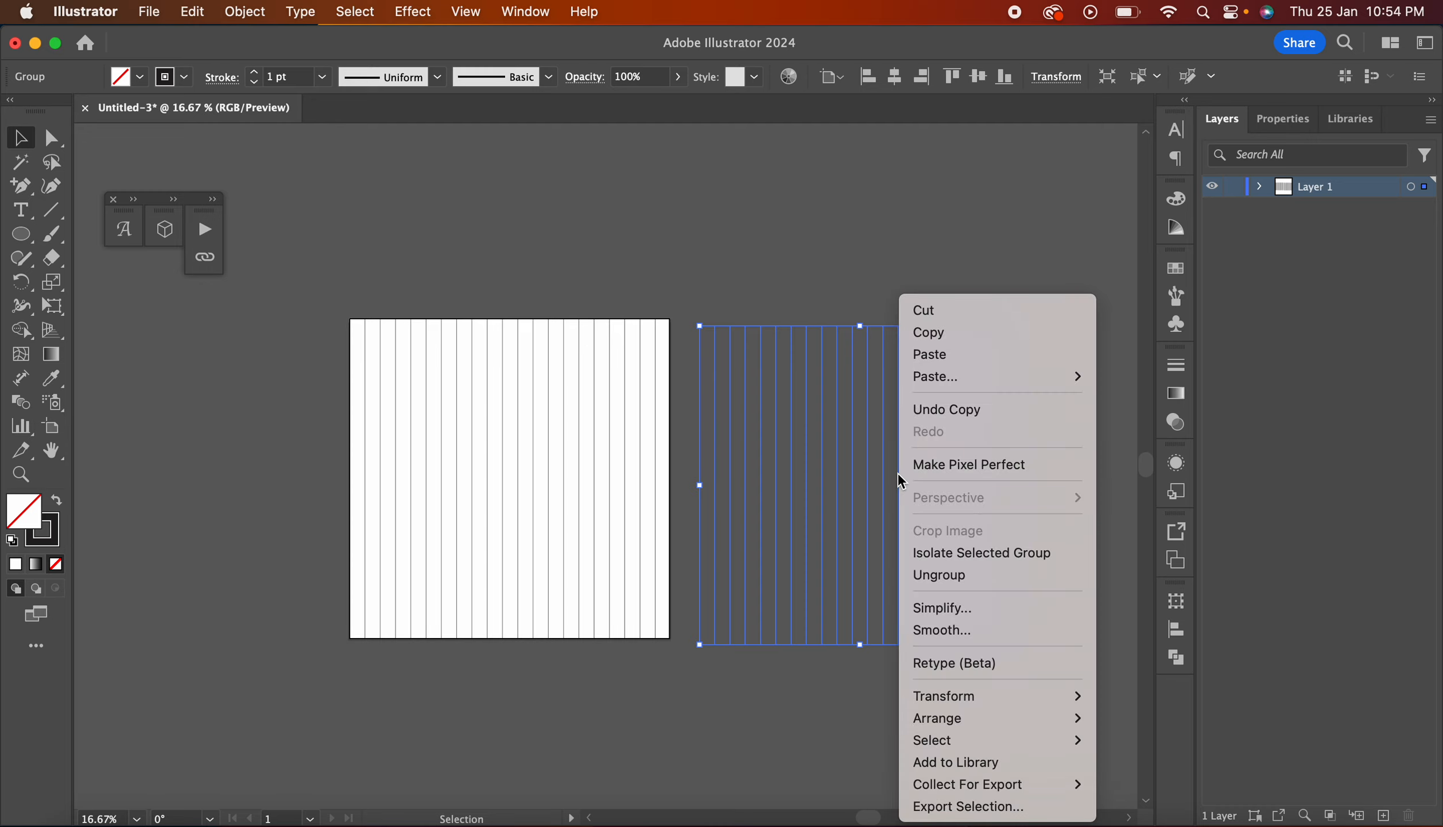
mouse_move(1043, 694)
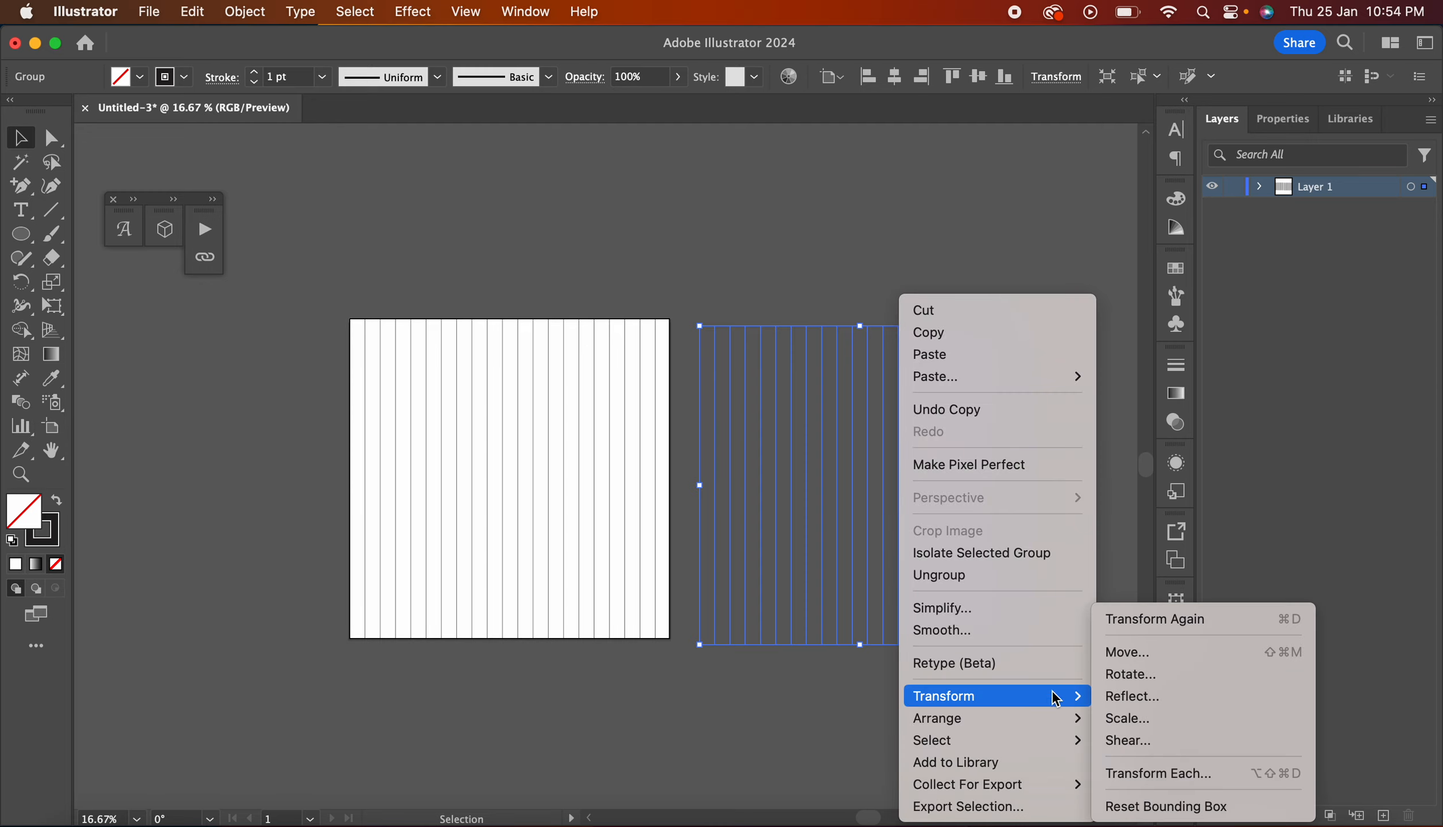
left_click(811, 693)
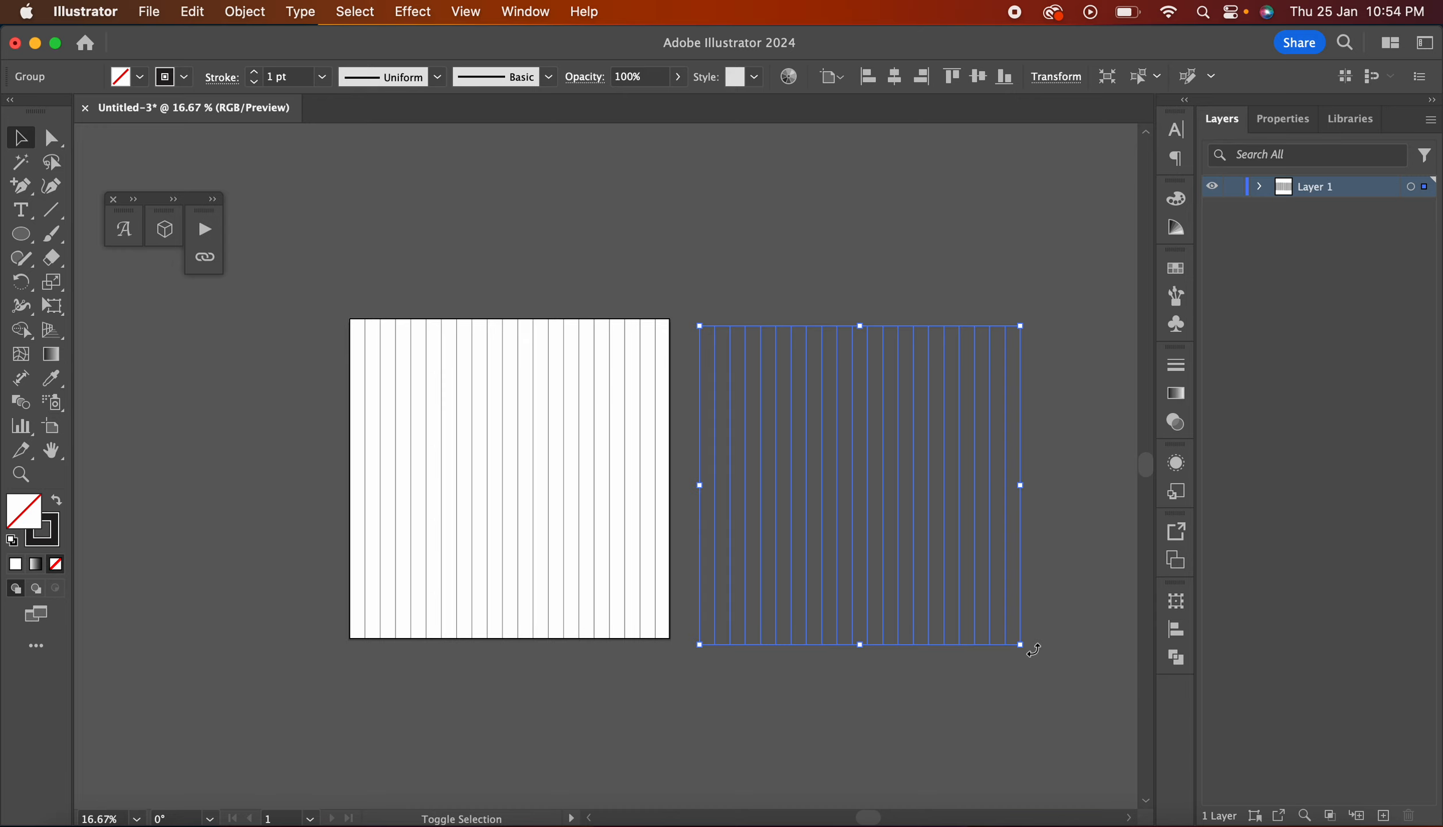
Step: Rotate the duplicated line group 90 degrees so its lines run horizontally, and deselect it
left_click_drag(1034, 649, 1051, 393)
left_click(1092, 566)
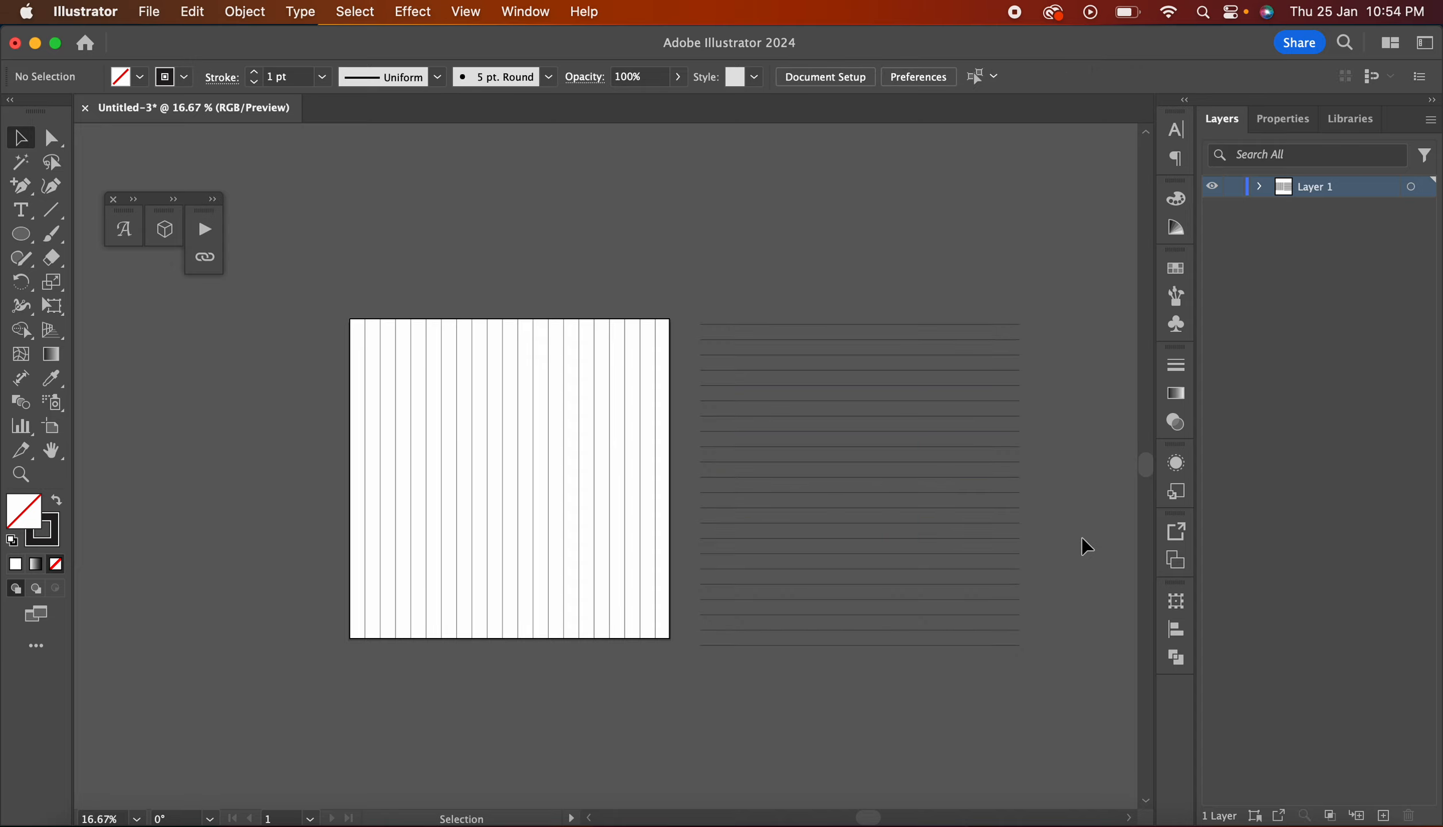
Step: Centre both line groups horizontally on each other with their tops aligned to form a grid, and shift the grid slightly left
left_click_drag(424, 205, 863, 521)
left_click(670, 692)
left_click_drag(483, 244, 841, 525)
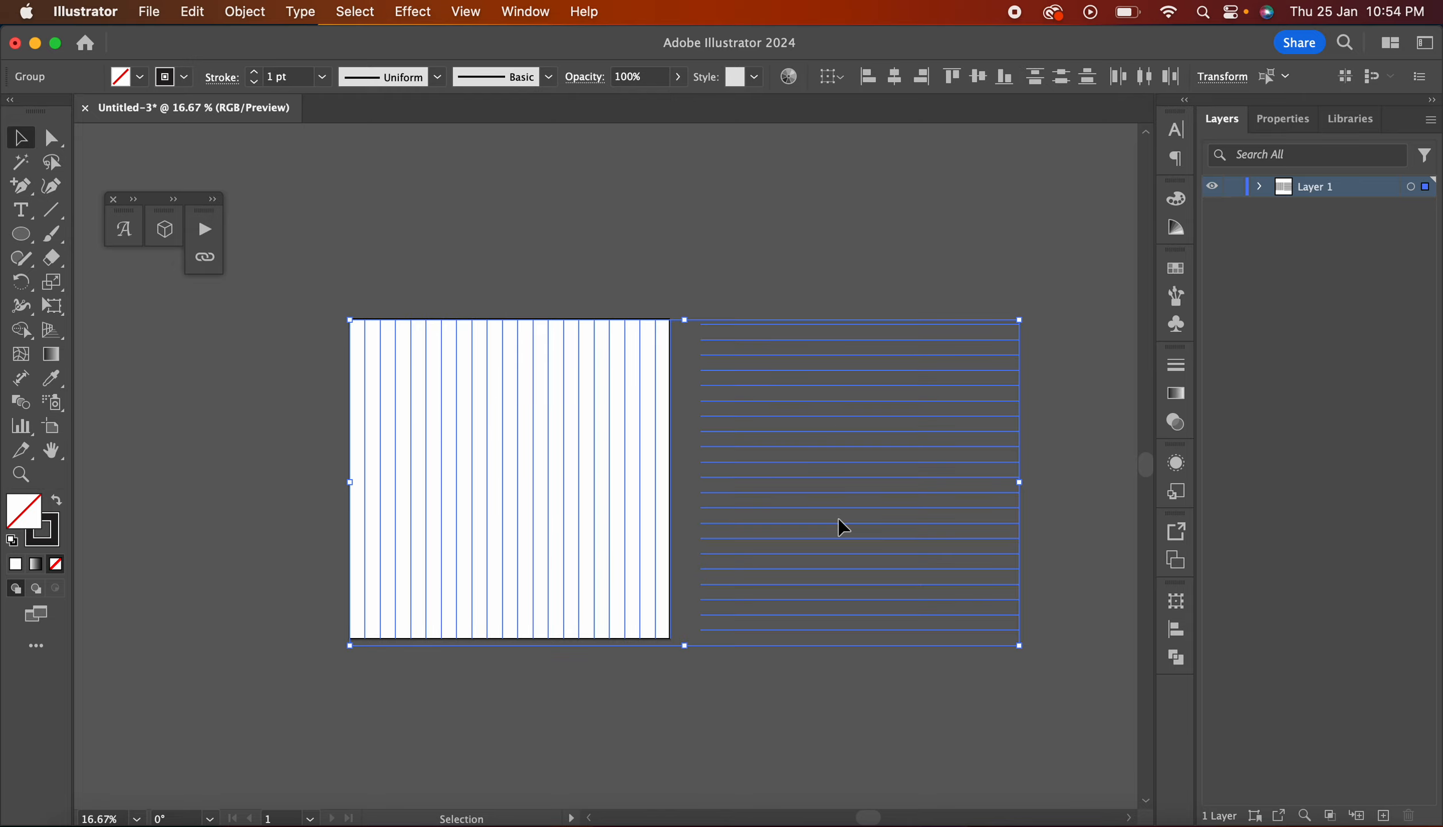
left_click(900, 86)
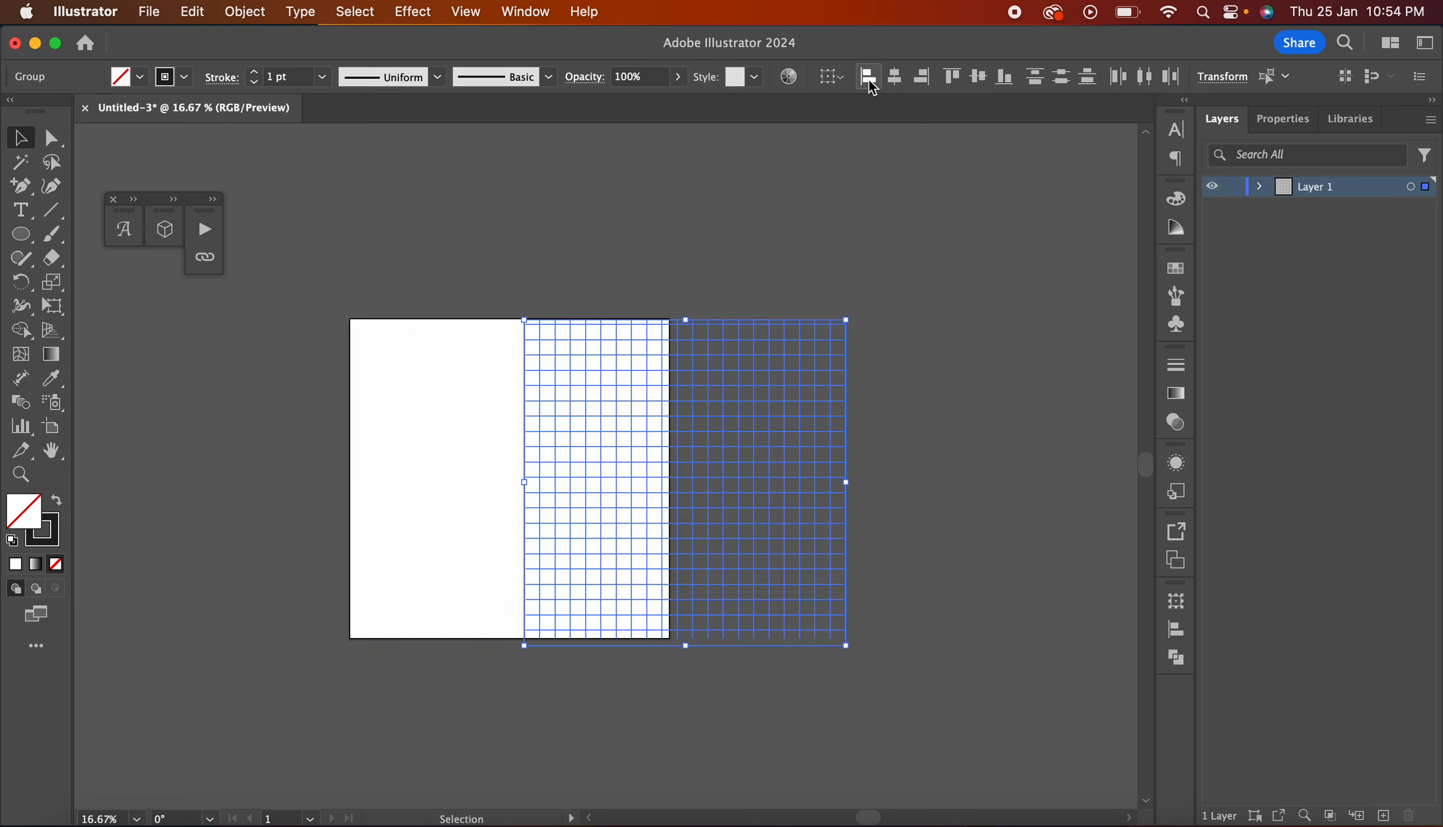
left_click(953, 81)
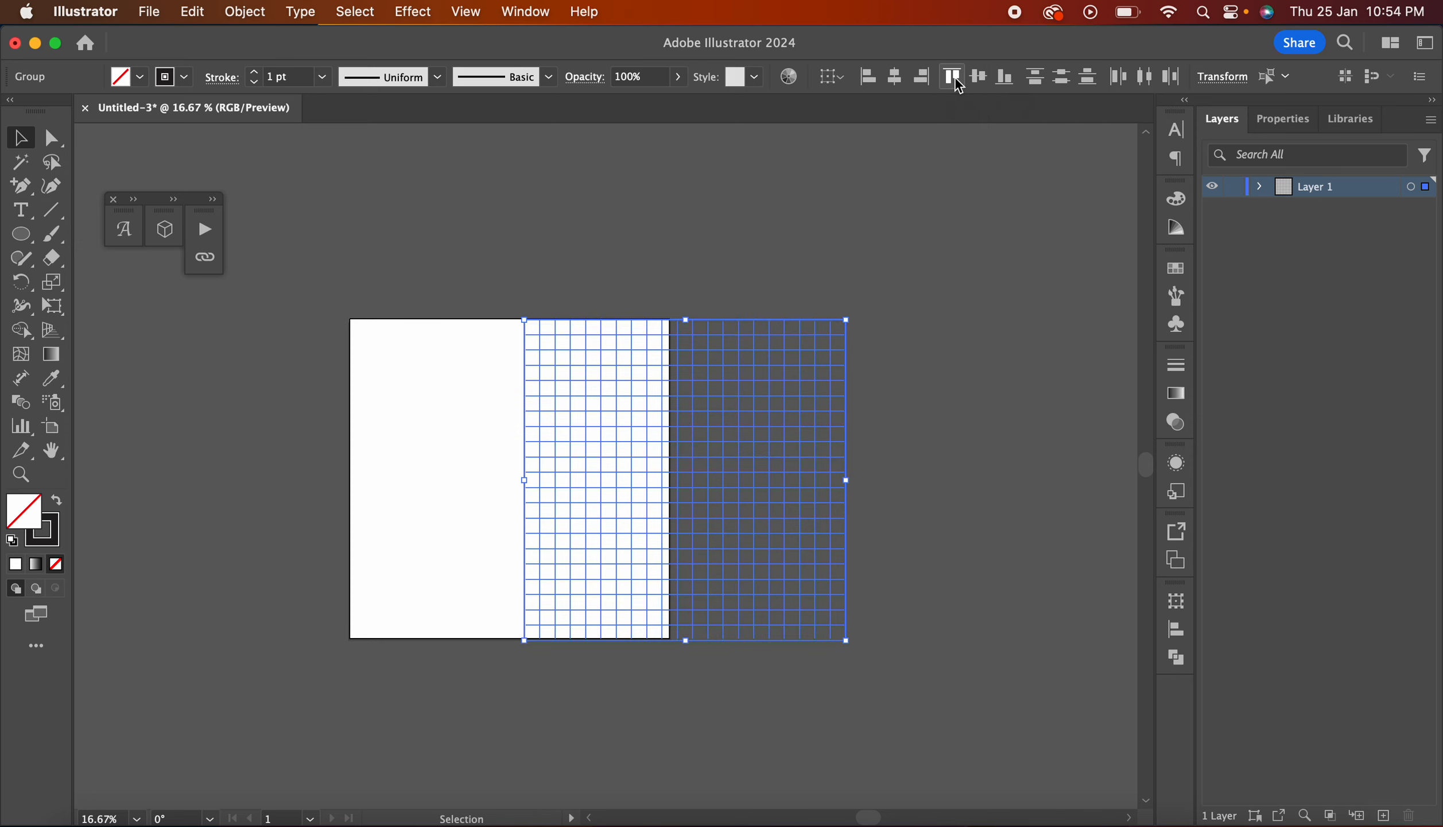
scroll(779, 326, "right", 5)
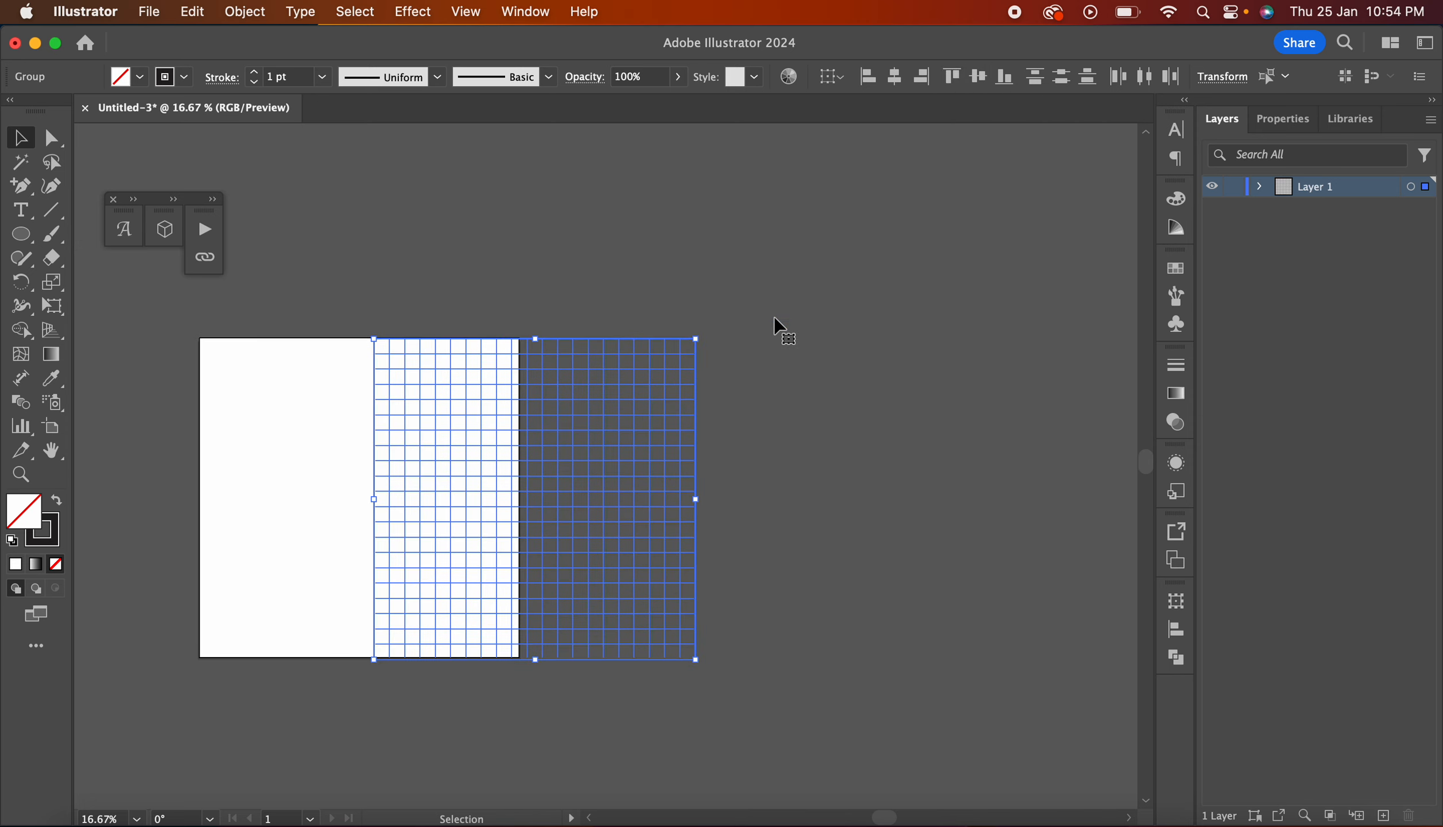
left_click_drag(606, 342, 558, 345)
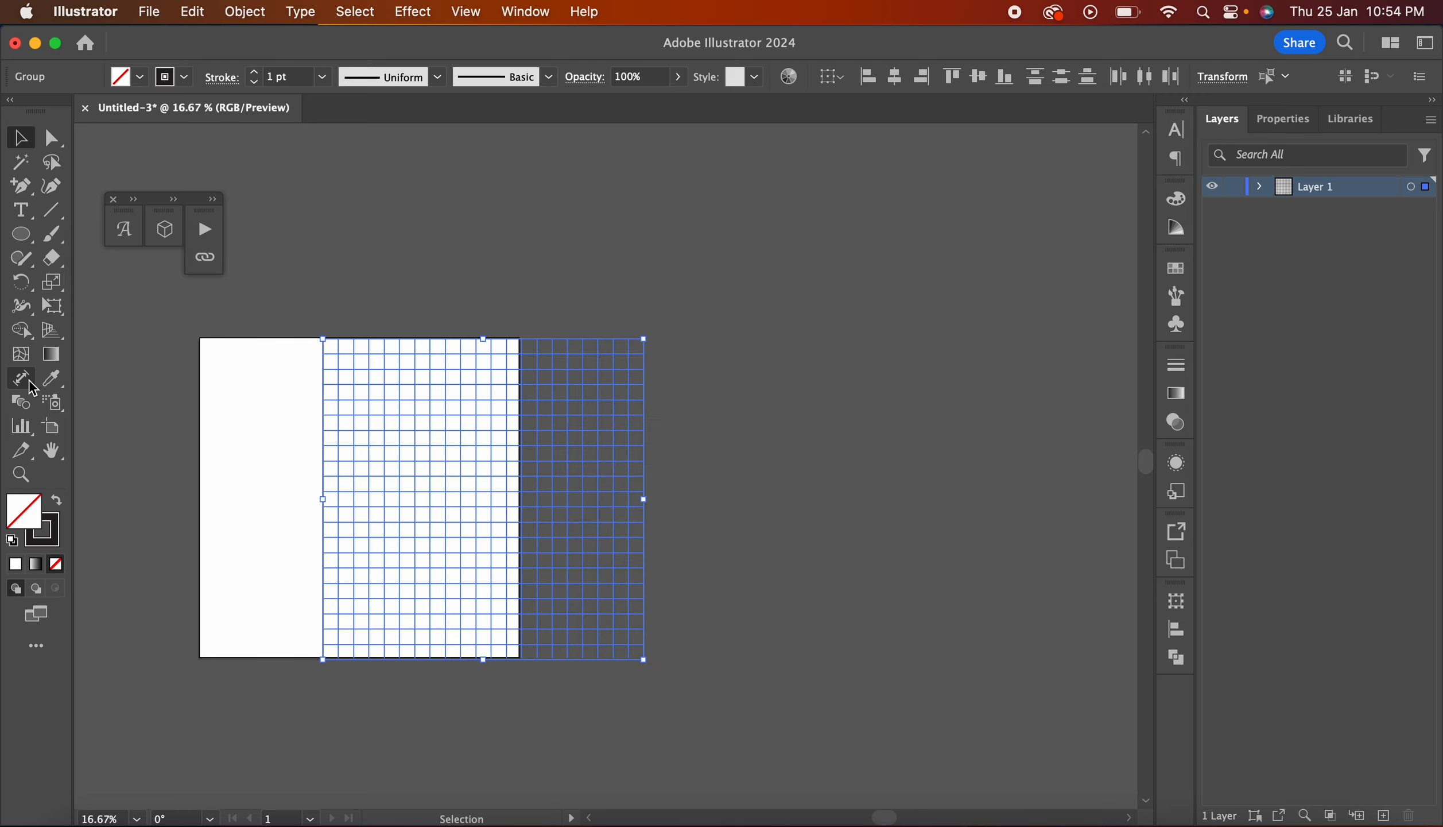
Step: Enlarge the artboard up and to the right with the Artboard tool, keeping it square and wider than the grid
left_click(55, 428)
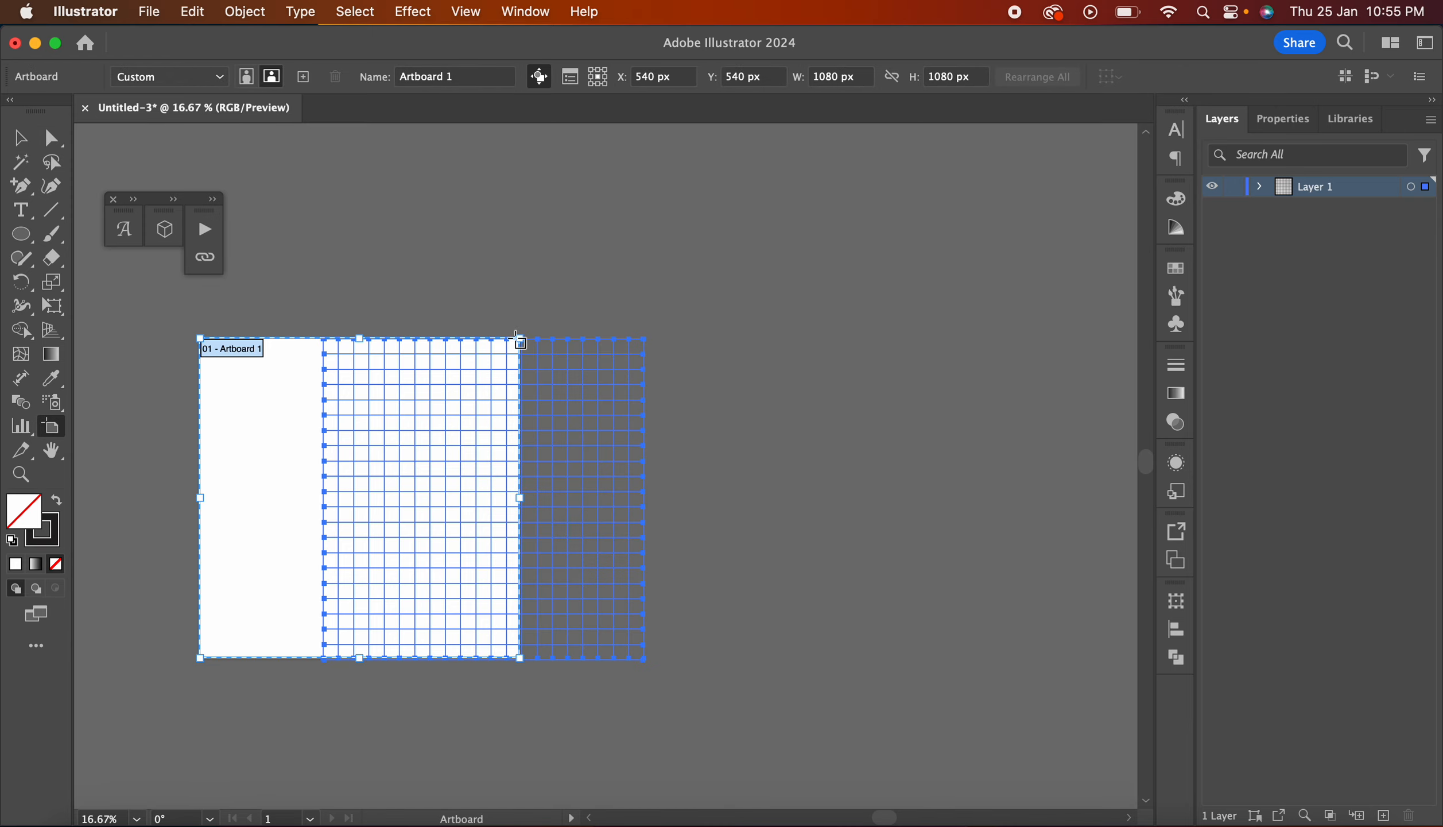
left_click_drag(520, 339, 722, 137)
scroll(722, 238, "left", 2)
scroll(723, 238, "up", 1)
left_click(20, 138)
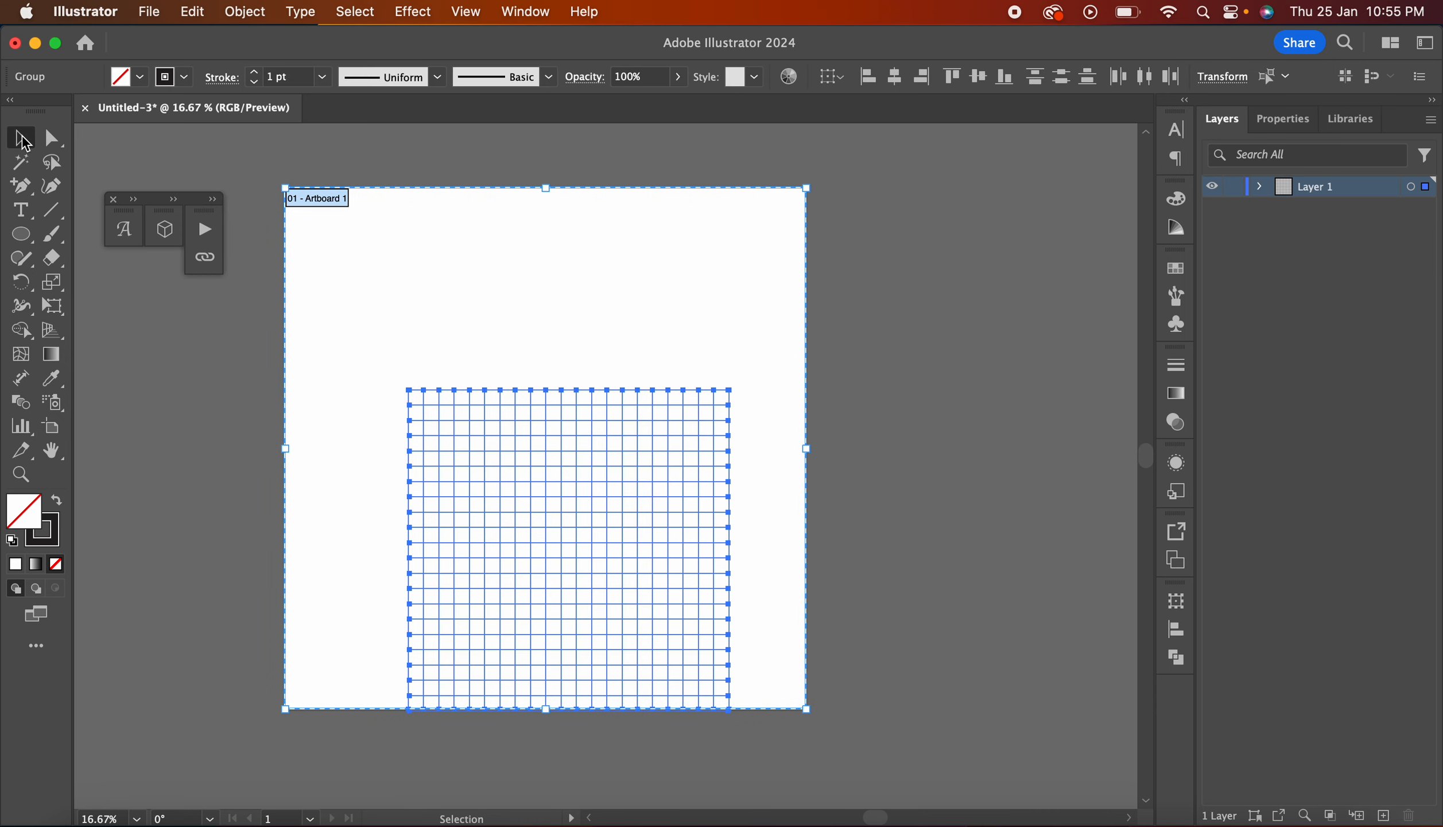
Step: Move the grid to the centre of the enlarged artboard and deselect it
scroll(567, 399, "left", 3)
scroll(567, 400, "up", 2)
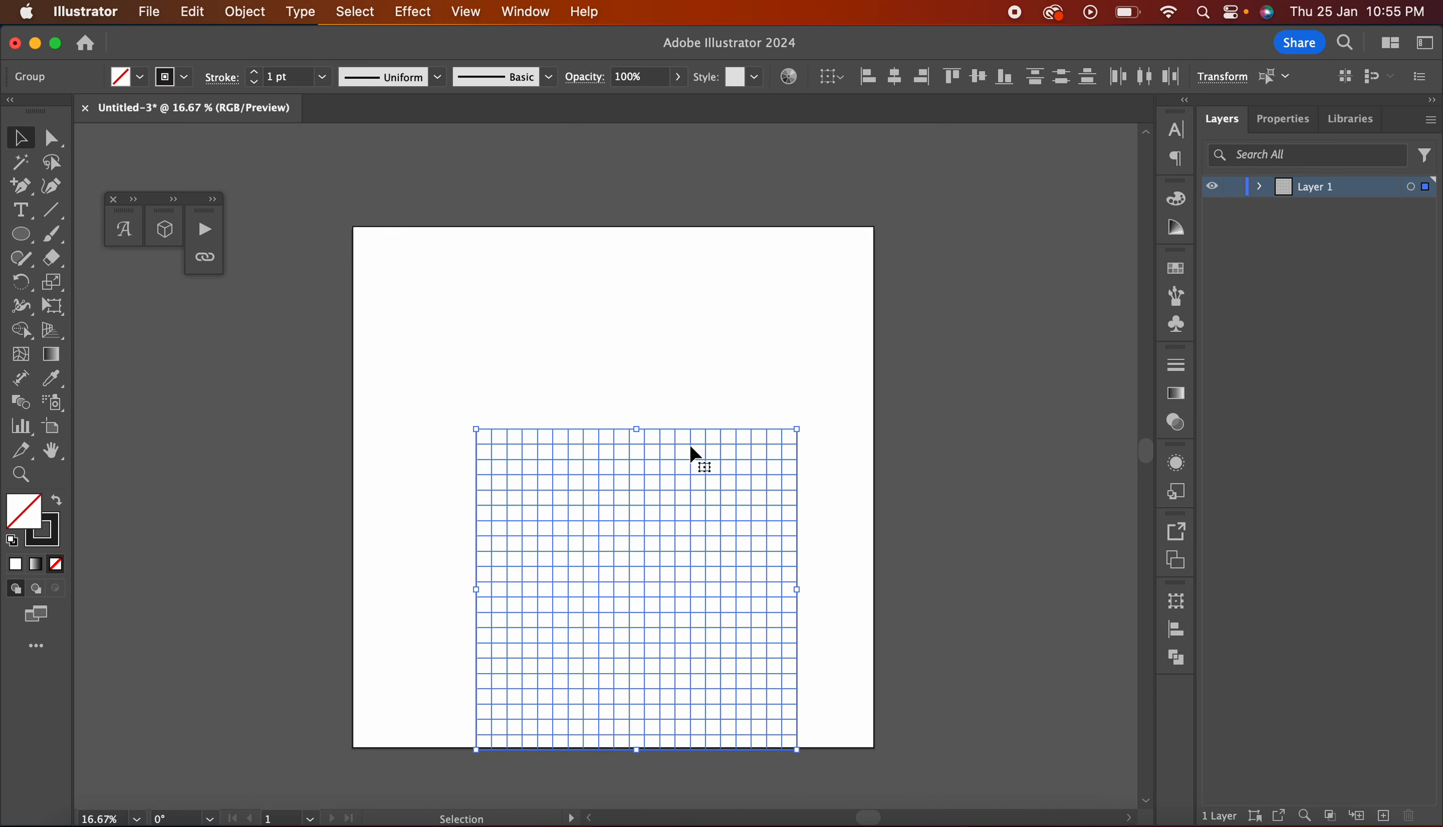
left_click_drag(690, 448, 650, 364)
left_click_drag(669, 347, 668, 339)
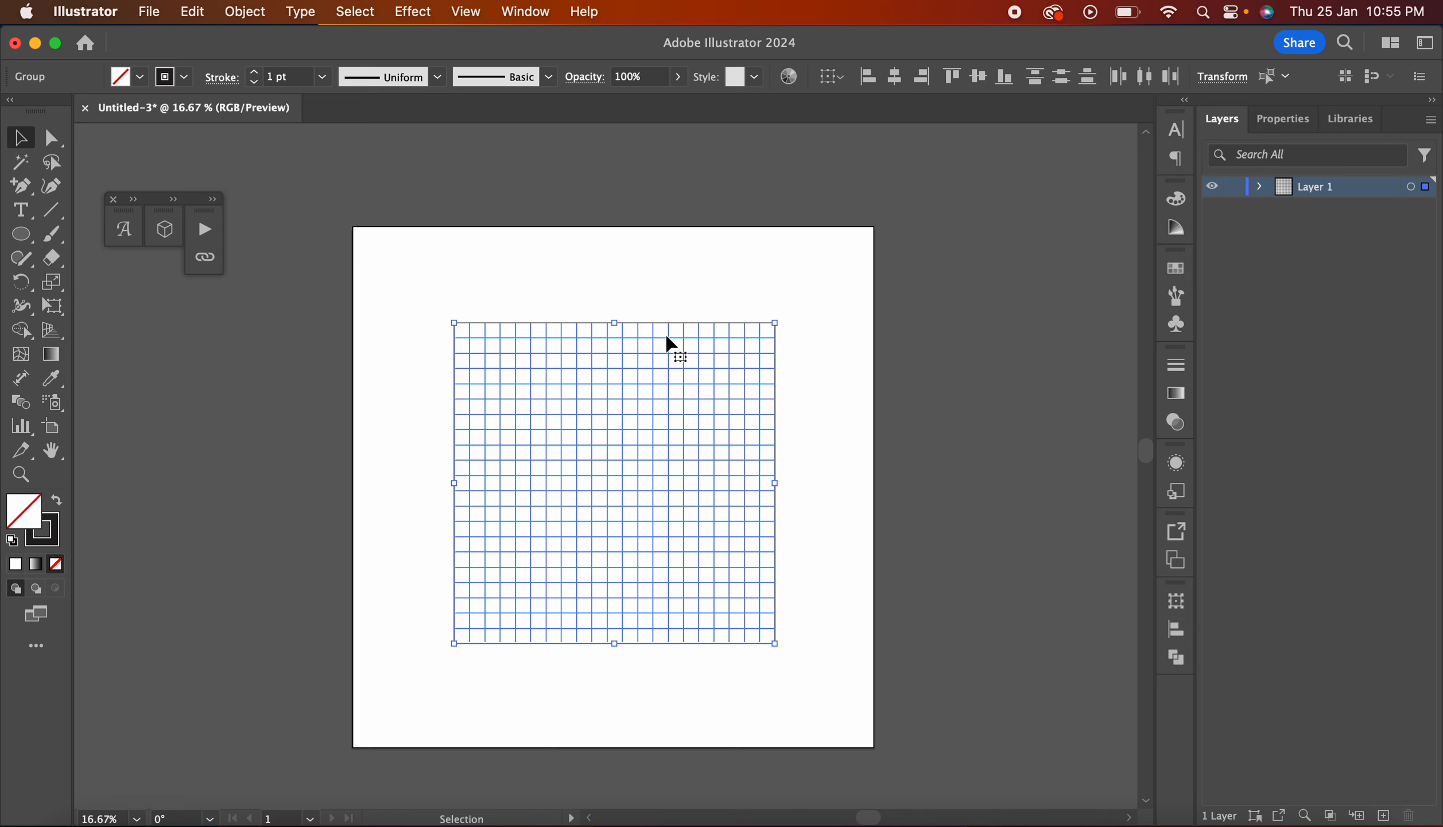
left_click(805, 325)
left_click_drag(902, 283, 350, 623)
left_click(350, 623)
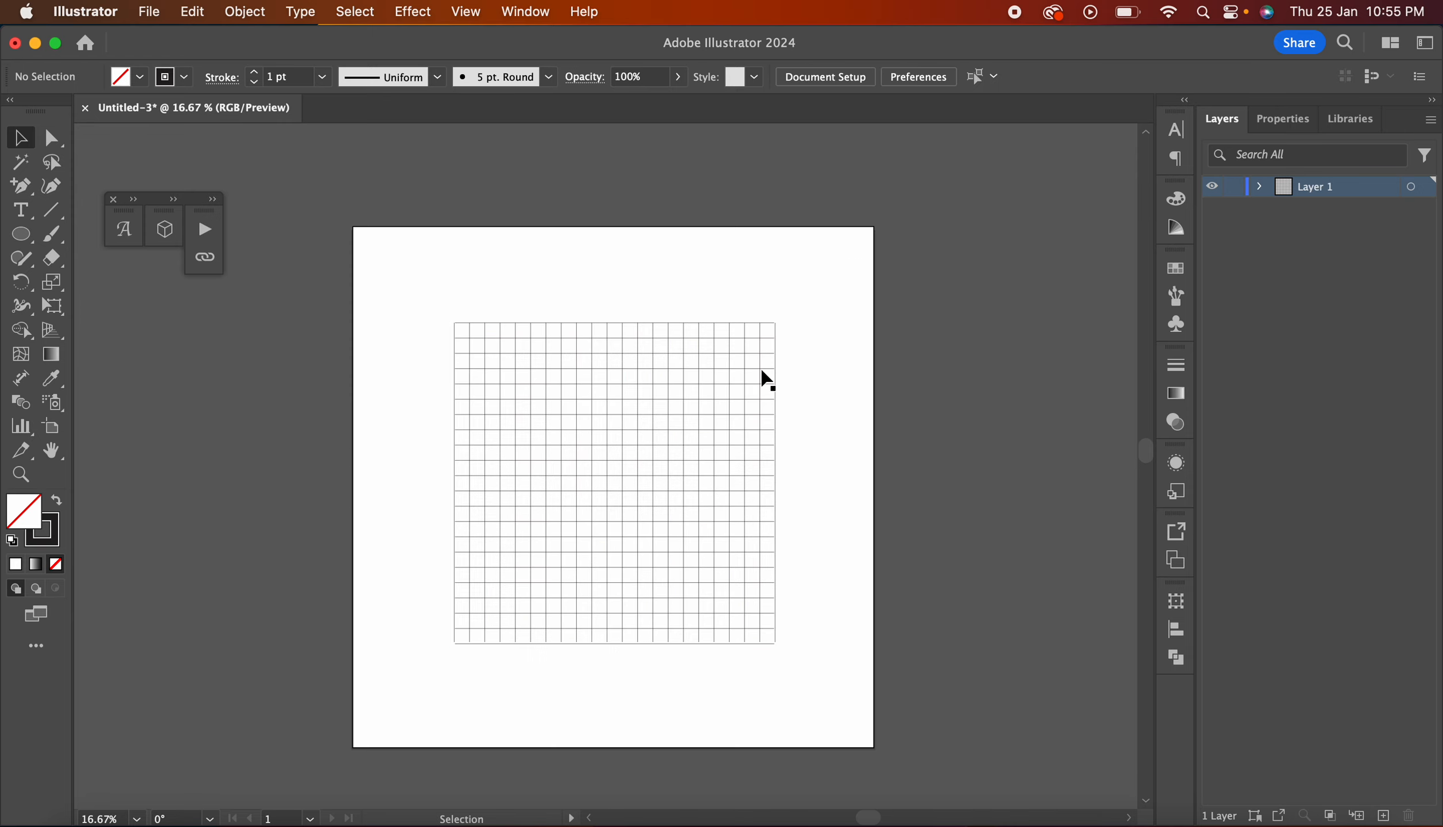
Step: Examine the grid's outer edges and corners for how the horizontal and vertical lines meet
key("super+equal")
key("super+equal")
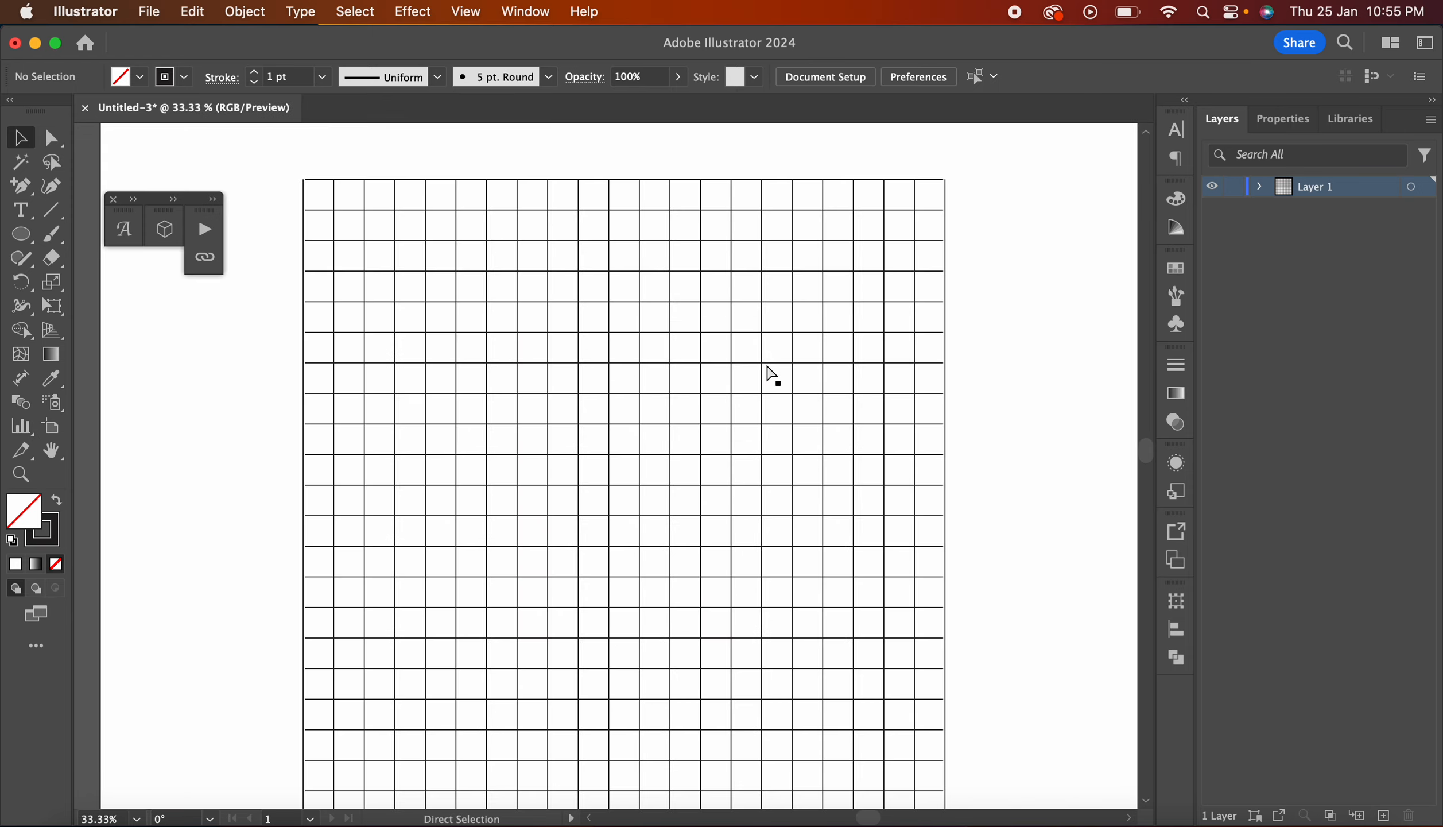
key("super+equal")
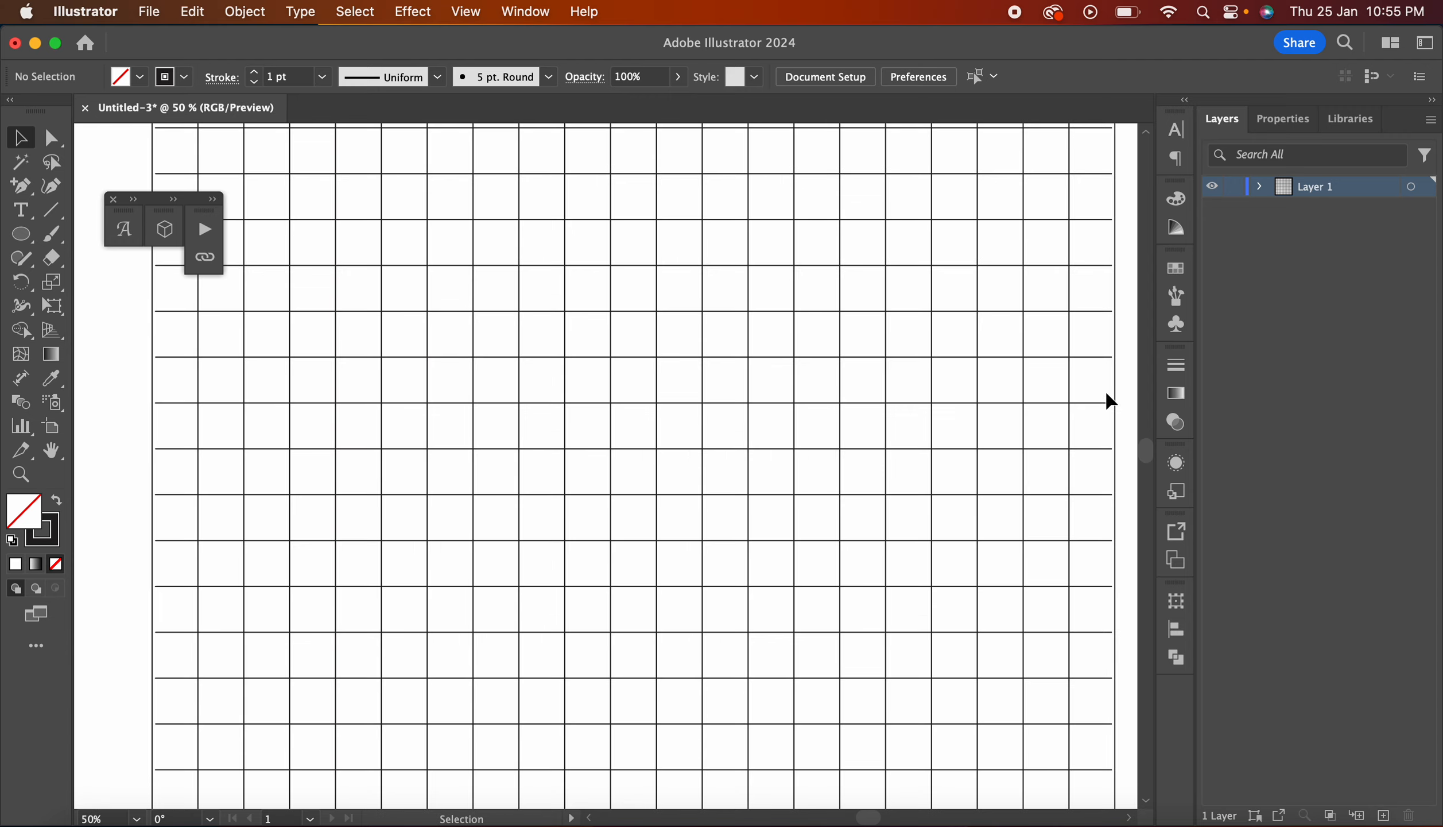
scroll(1100, 402, "up", 5)
scroll(1099, 402, "left", 4)
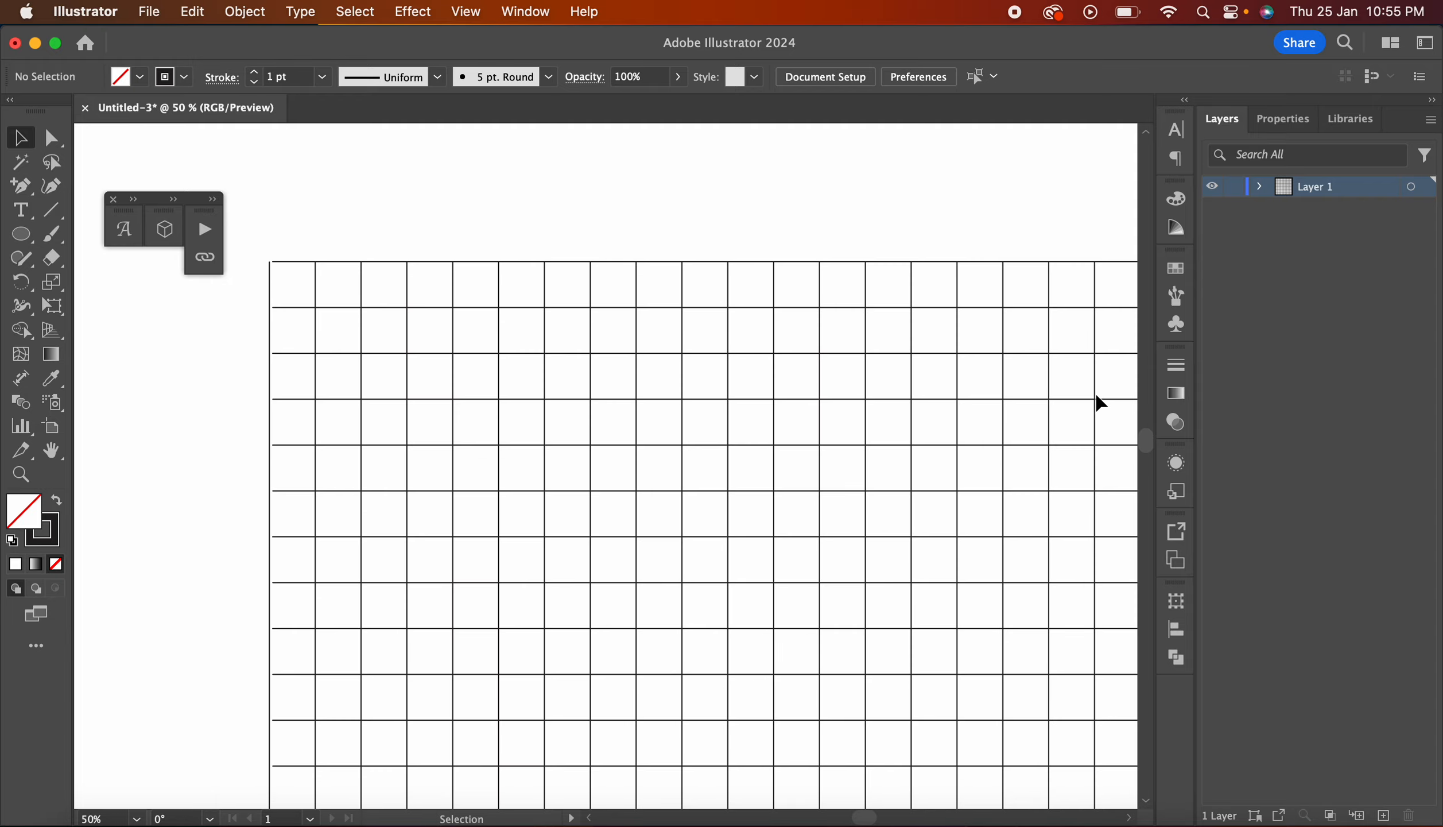
scroll(581, 270, "down", 10)
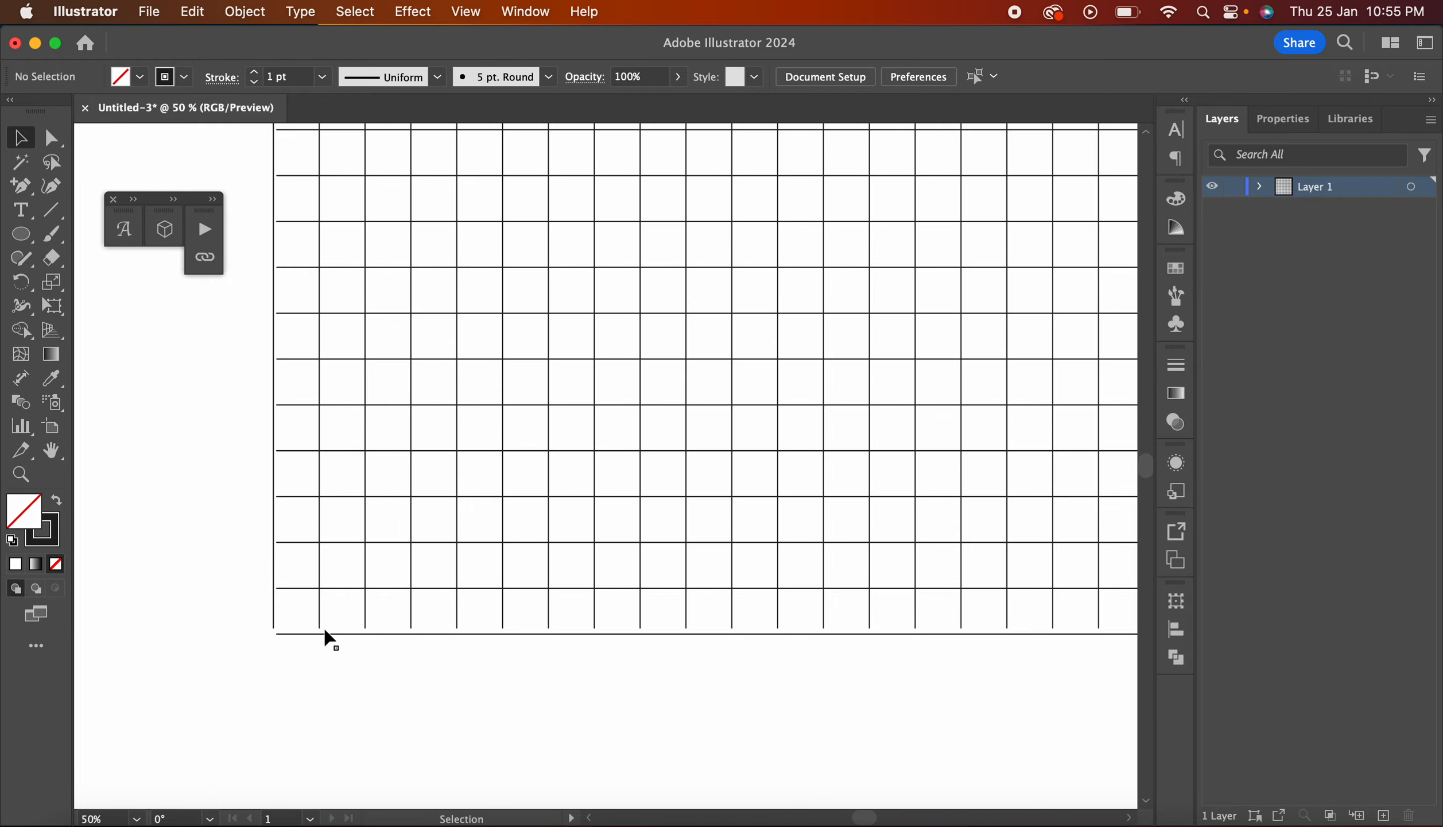
scroll(327, 637, "up", 5)
scroll(327, 637, "left", 2)
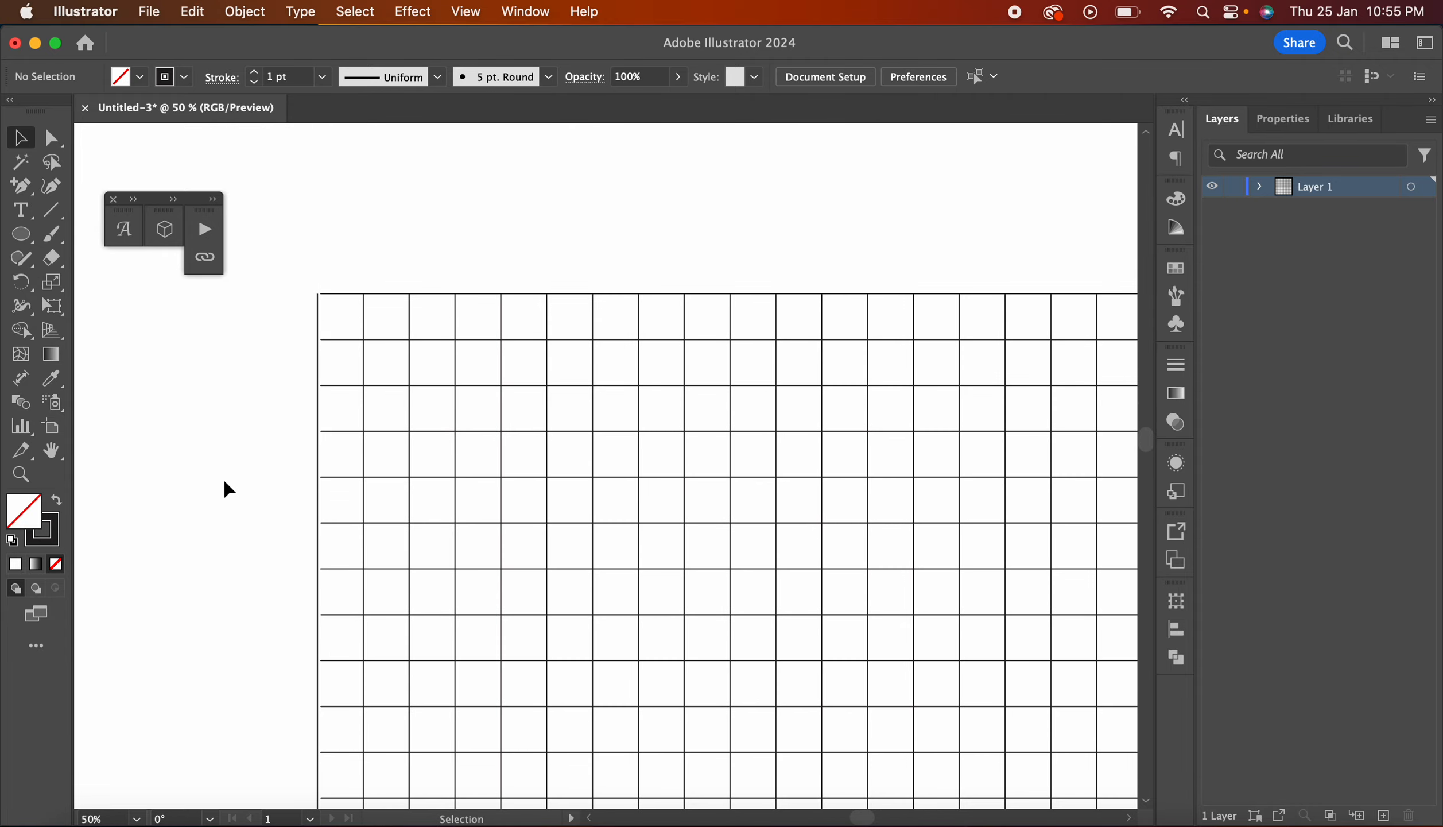
Step: Centre the two line groups of the grid vertically on each other, deselect them and check the grid's edges
left_click(505, 624)
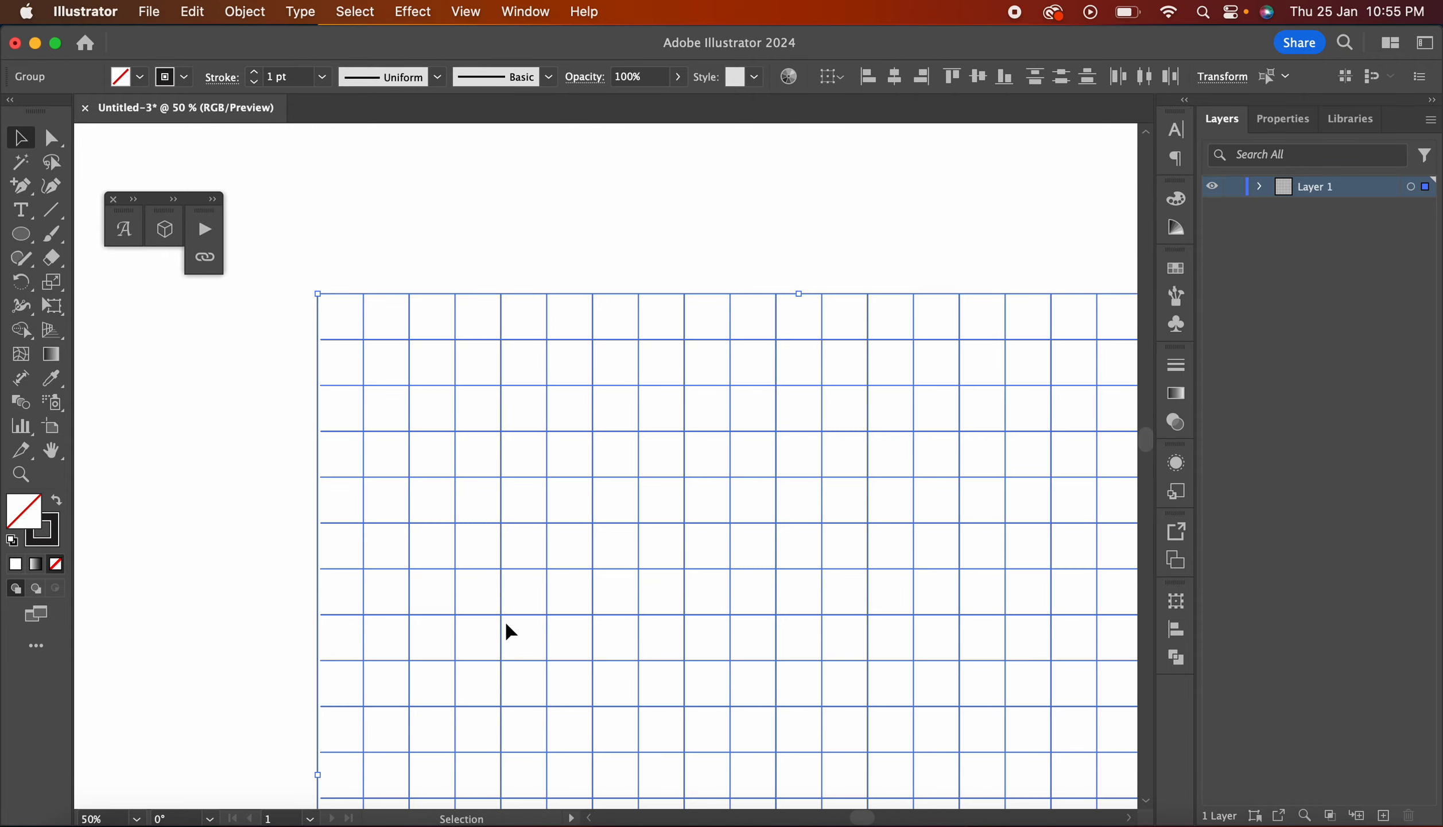
left_click(962, 85)
left_click(791, 221)
scroll(791, 221, "up", 1)
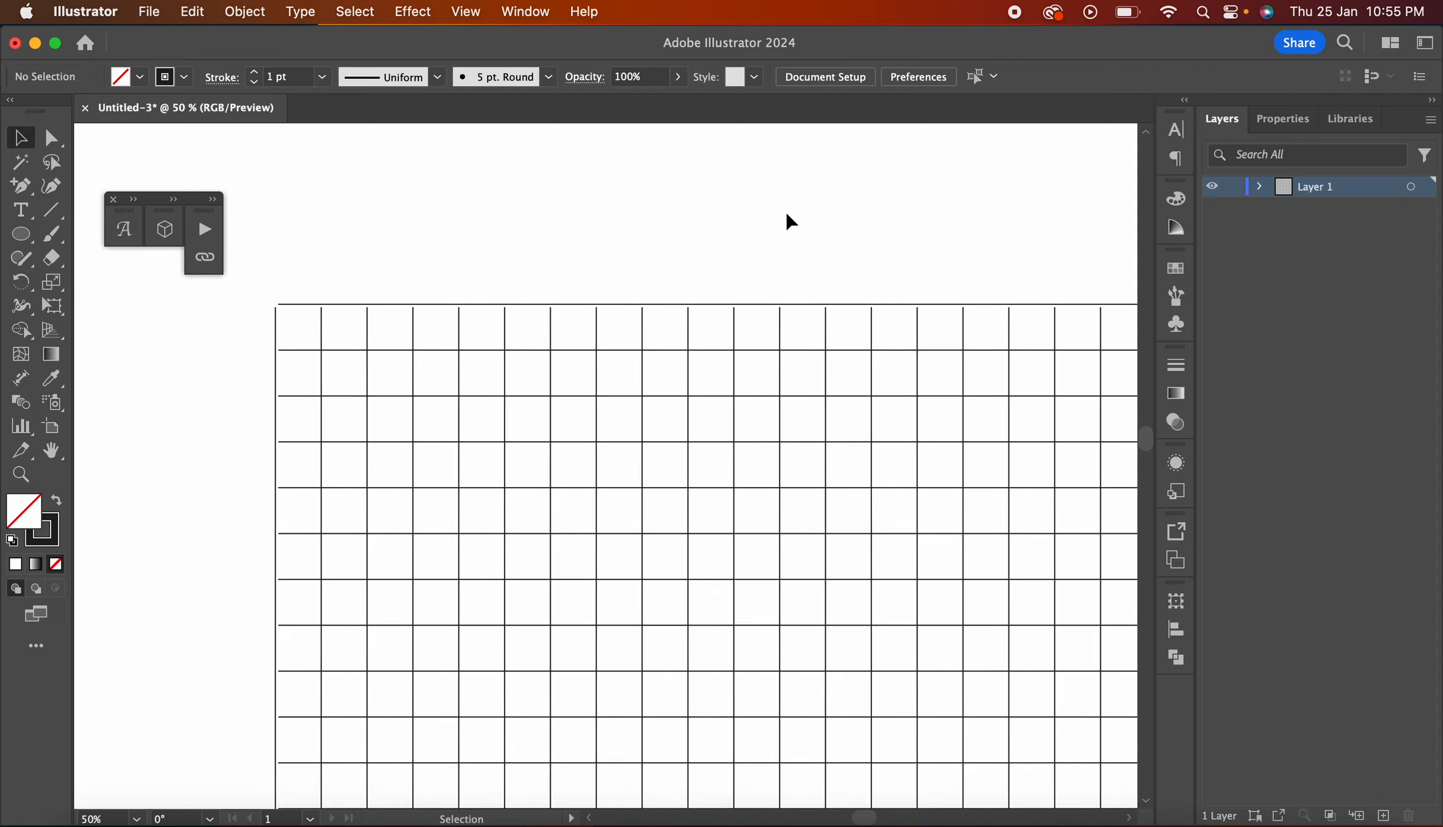
scroll(663, 278, "down", 2)
scroll(662, 278, "right", 1)
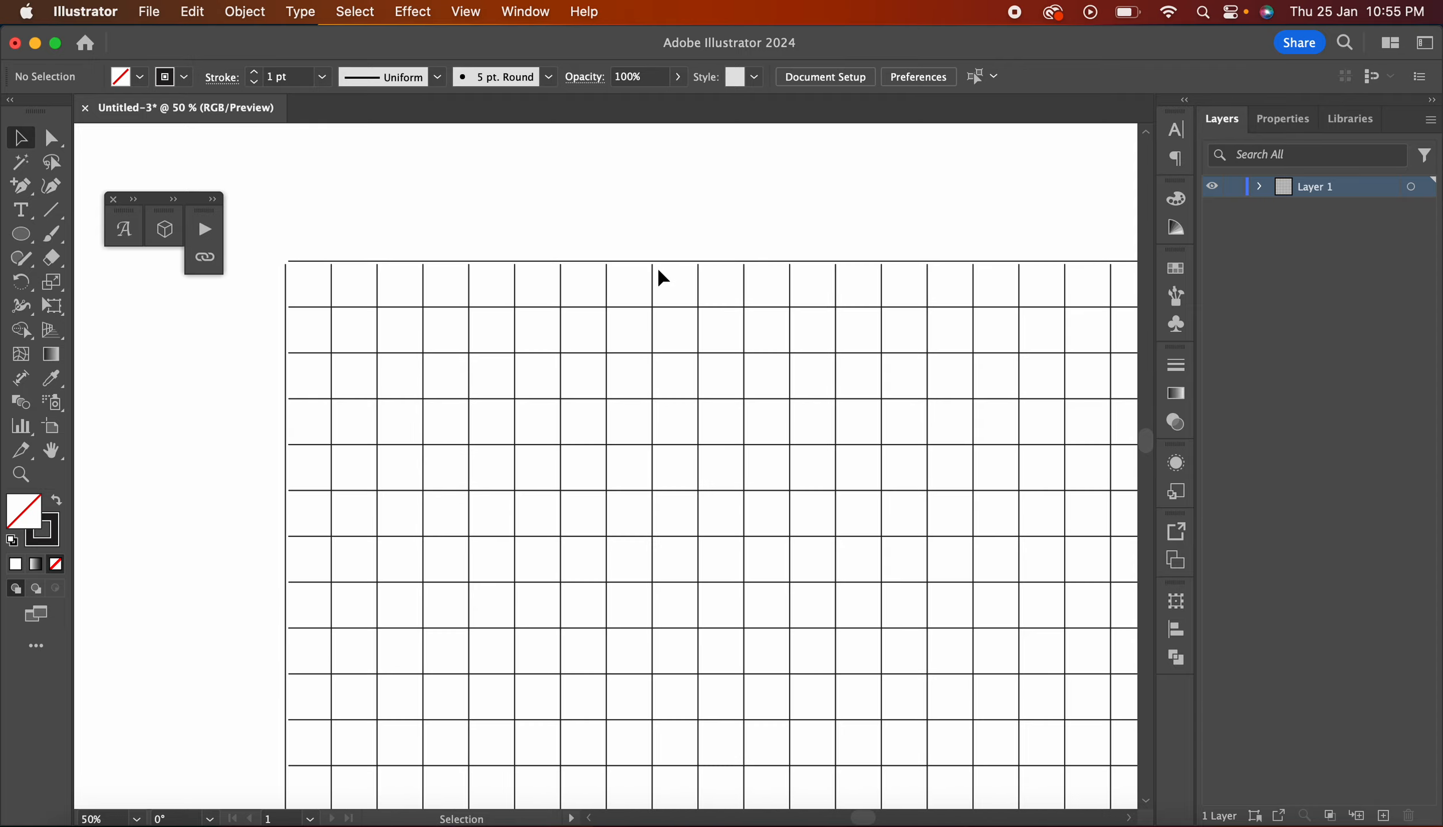
scroll(655, 303, "down", 5)
scroll(654, 302, "right", 3)
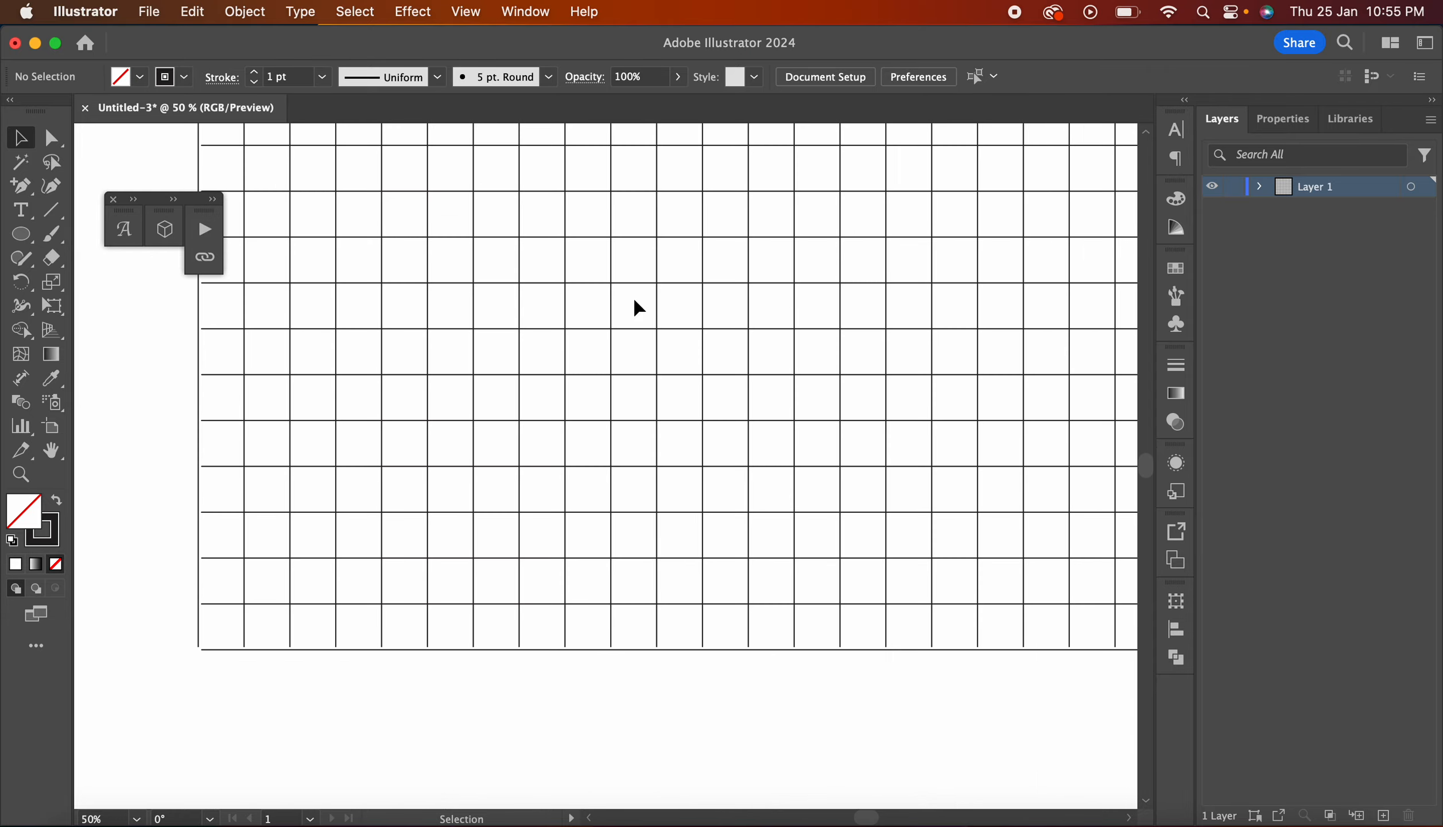
scroll(604, 441, "down", 4)
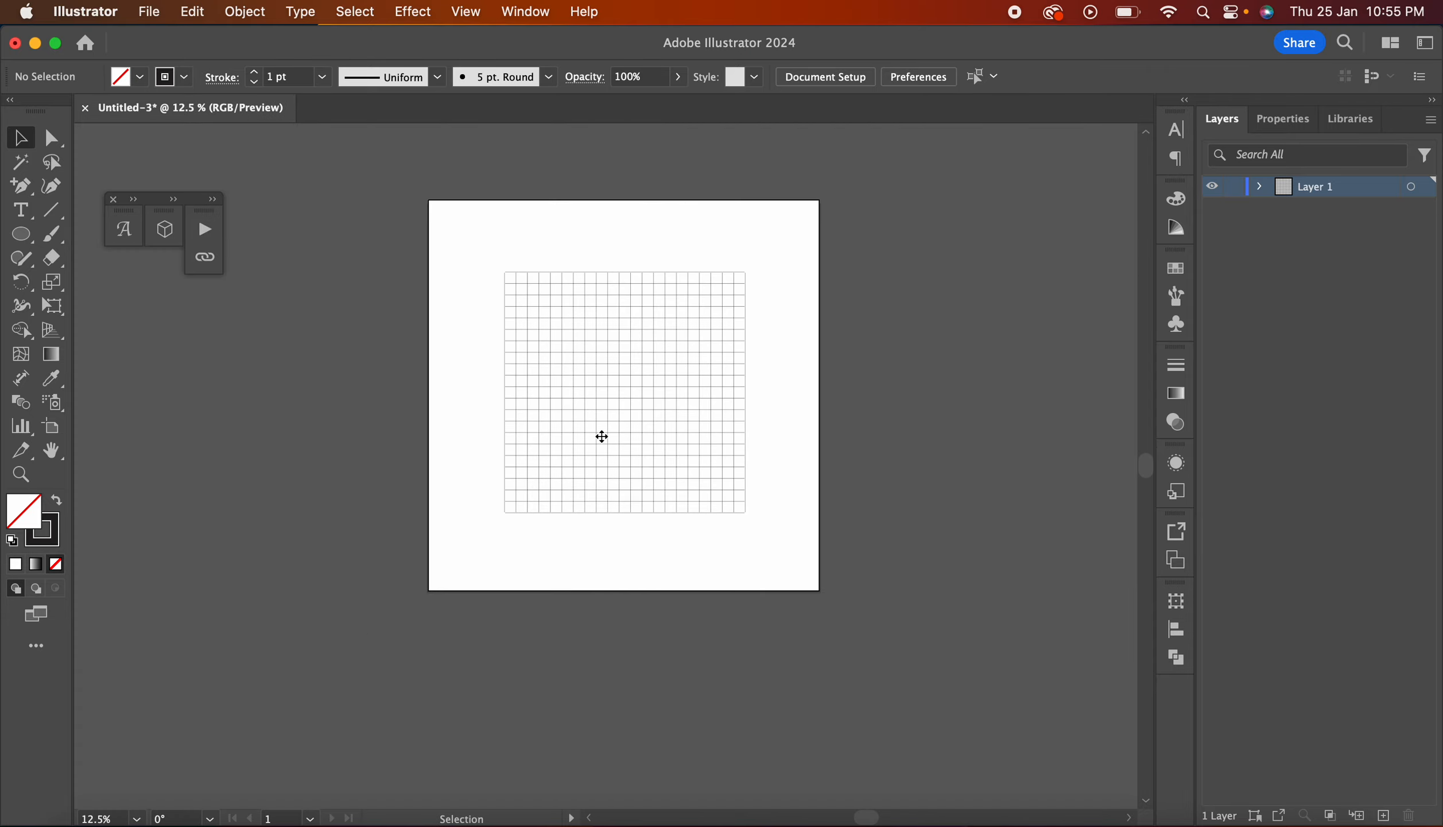
Step: Select the whole grid and move it off the artboard to the empty canvas on its right
left_click_drag(815, 321, 339, 601)
scroll(521, 506, "right", 5)
scroll(522, 506, "up", 1)
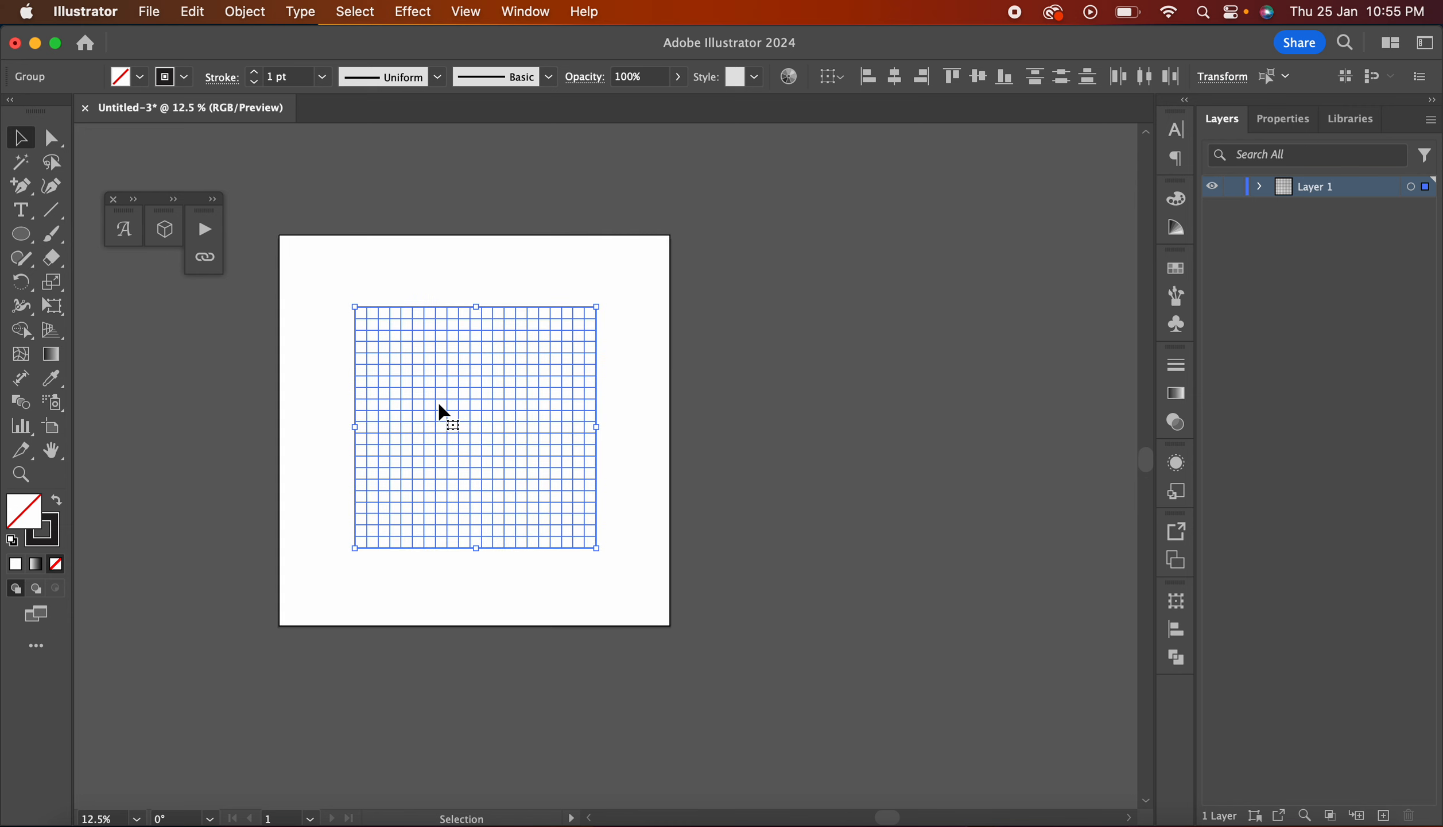
left_click_drag(435, 394, 895, 333)
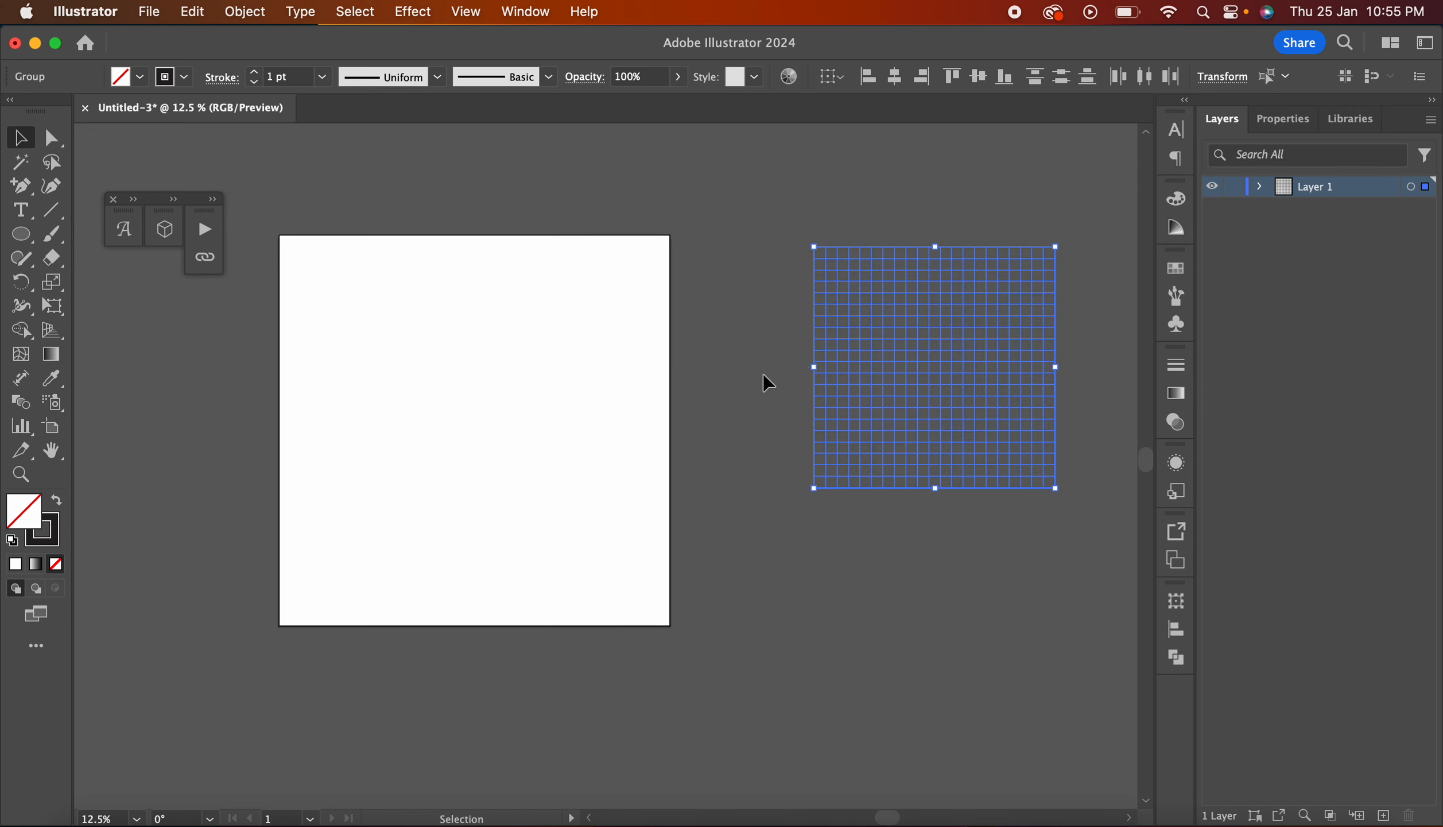
Step: Undo the grid assembly and artboard enlargement, back to the single group of vertical lines on the original artboard
key("super+z")
key("super+z")
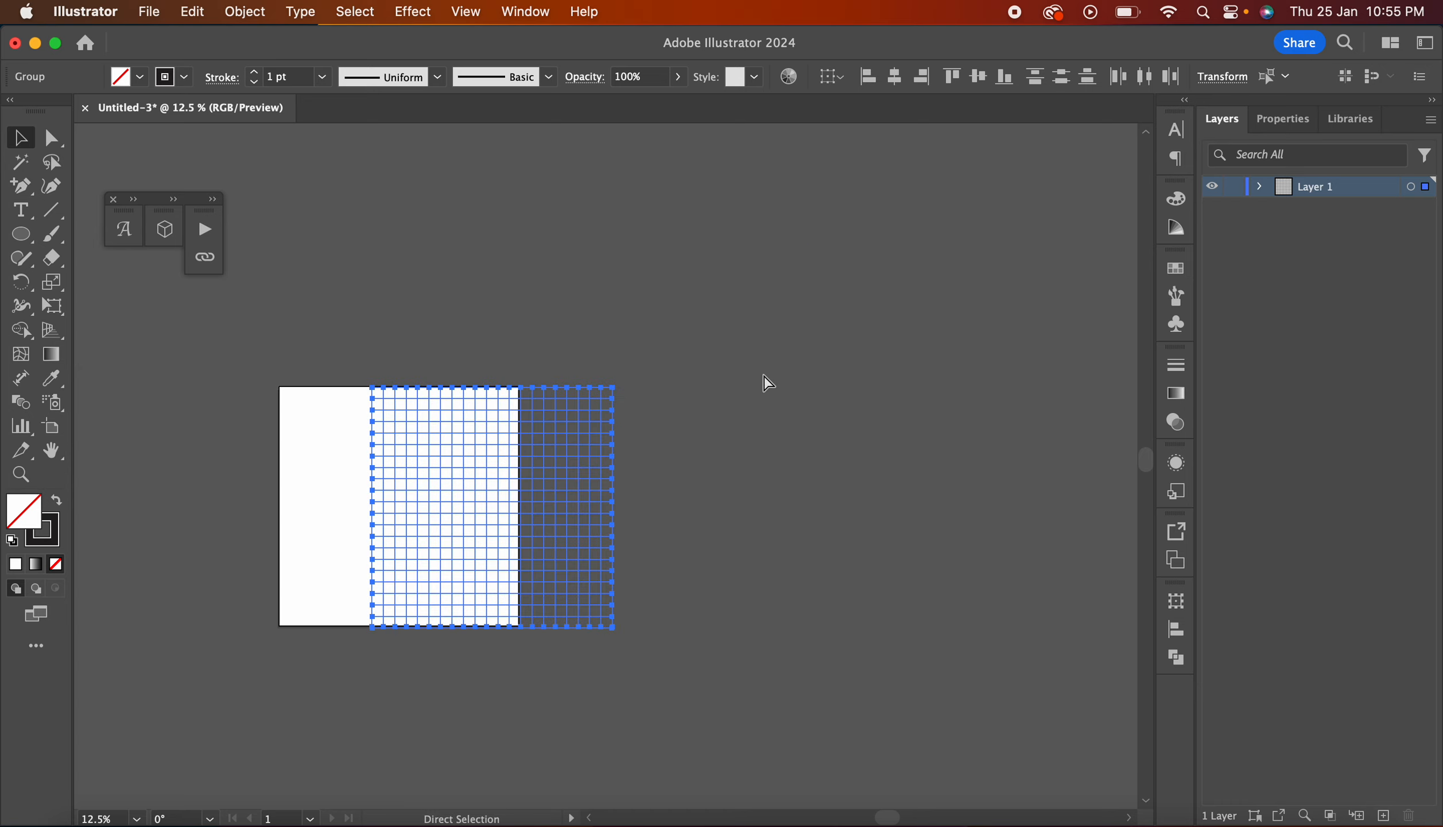
key("super+z")
key("super+z")
key("super+z")
key("super+z")
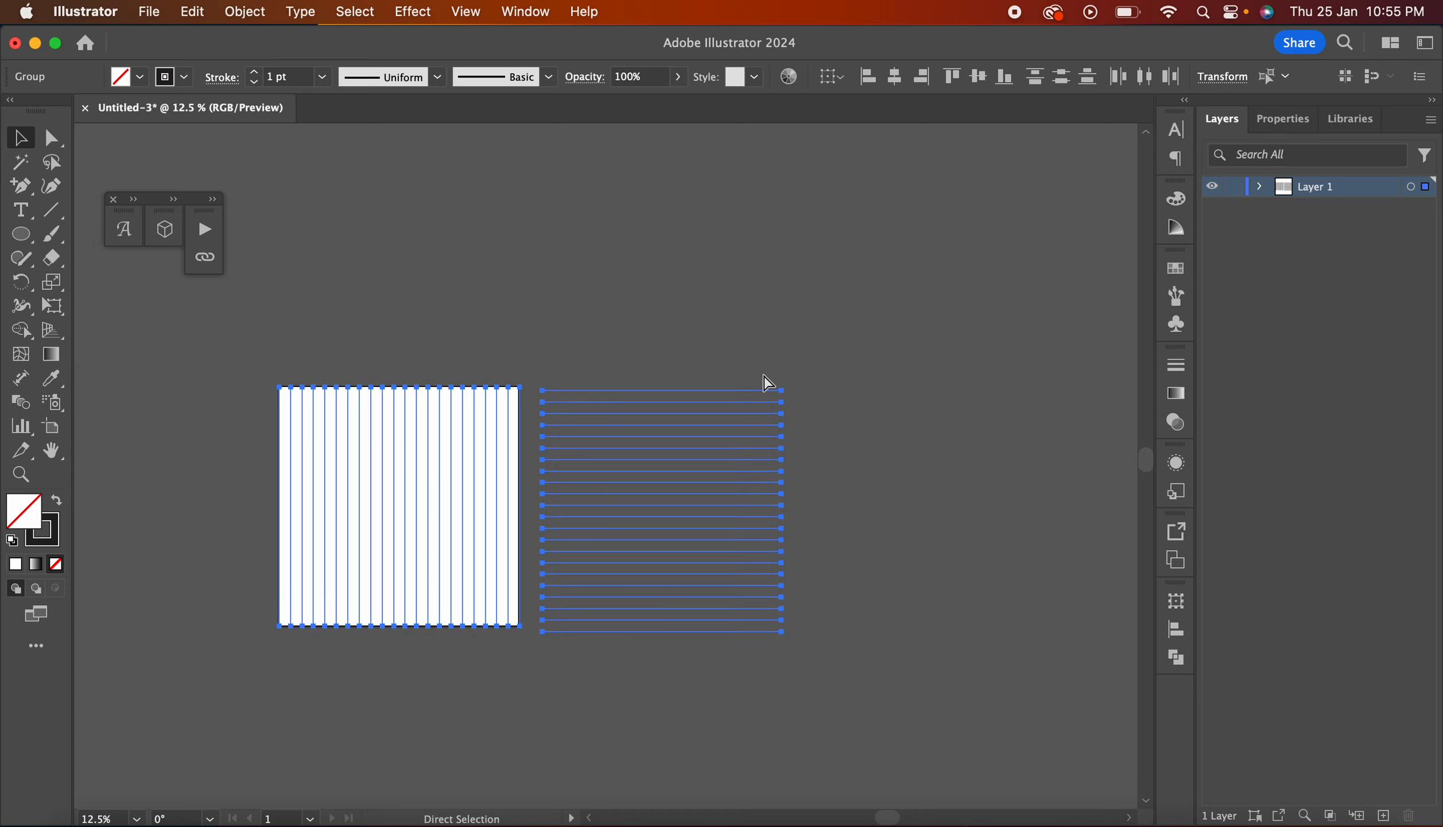
key("super+z")
key("super+z")
key("super+z")
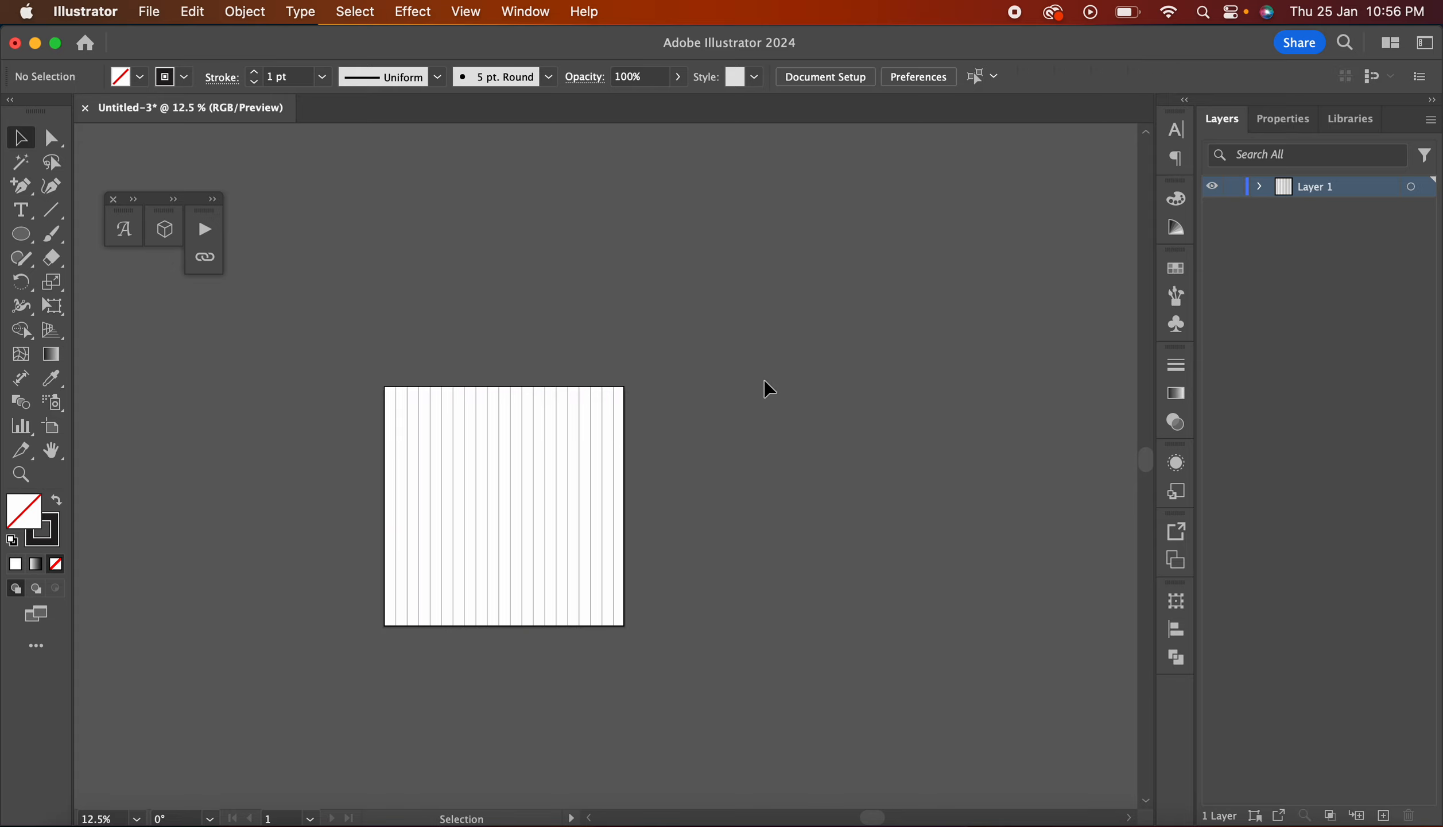
Step: Examine closely how the outermost vertical lines meet the artboard's right and left edges
key("super+equal")
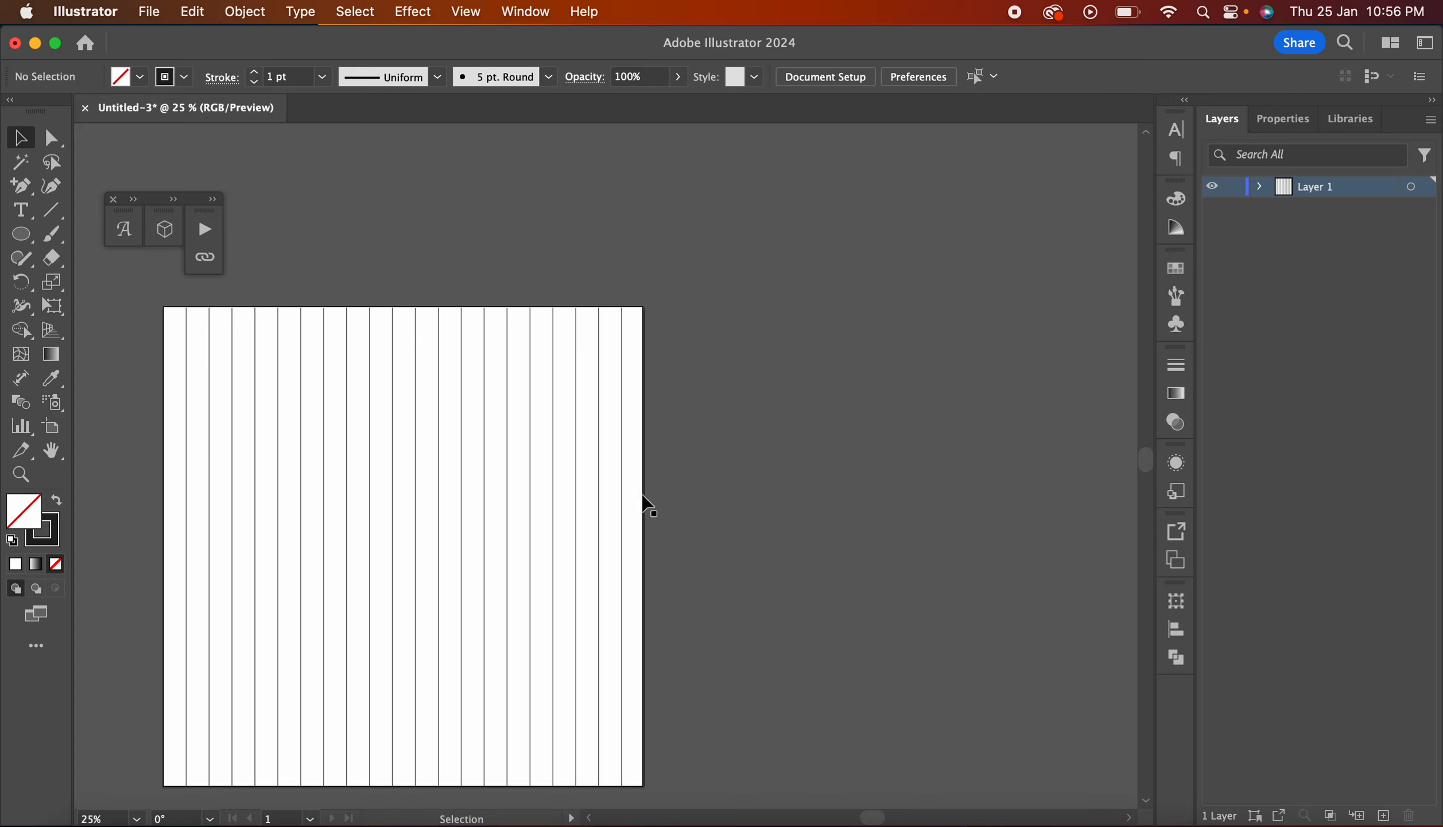
key("super+equal")
key("super+equal")
key("super+equal")
key("super+equal")
key("super+equal")
key("super+equal")
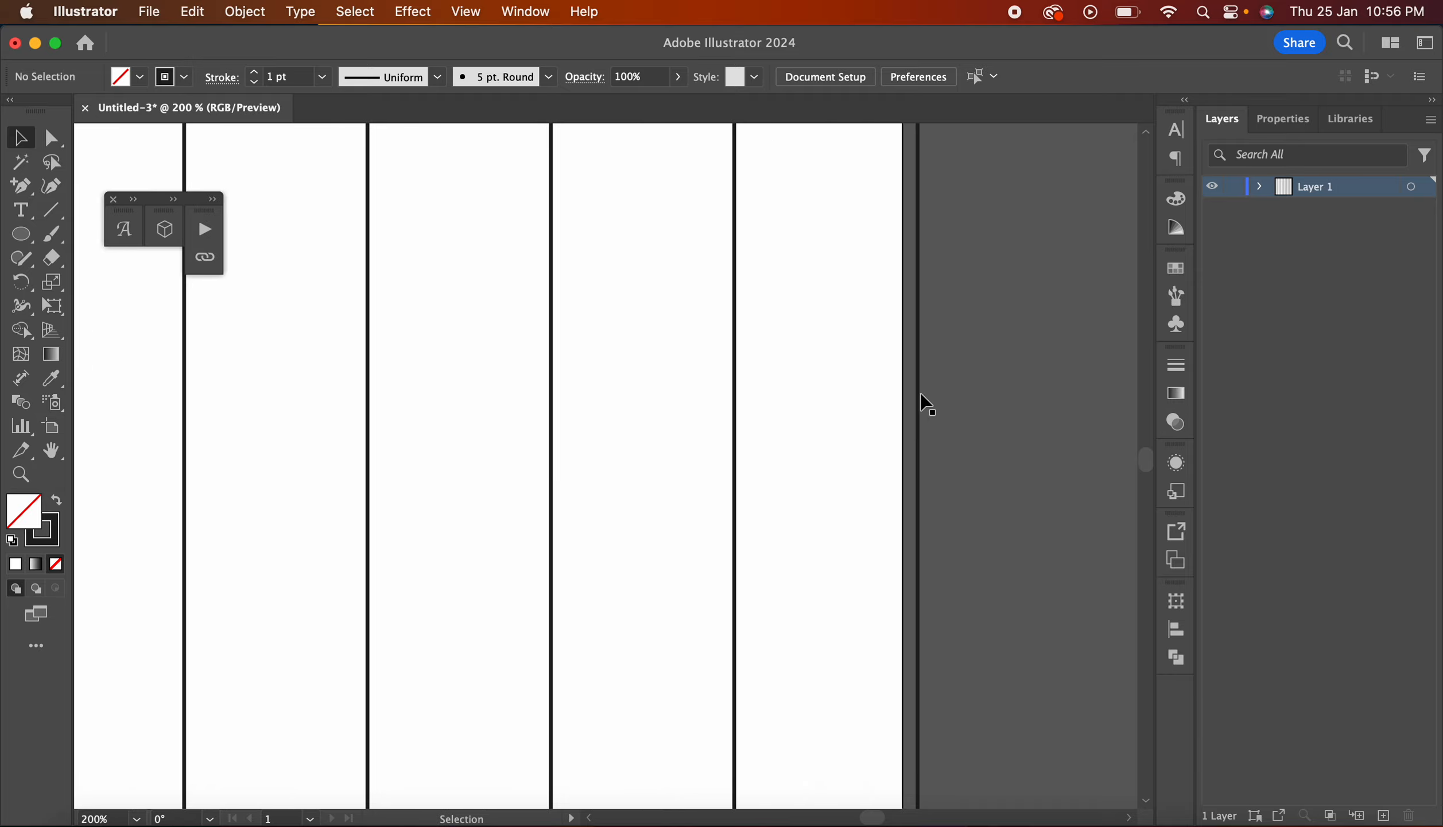
scroll(906, 418, "right", 5)
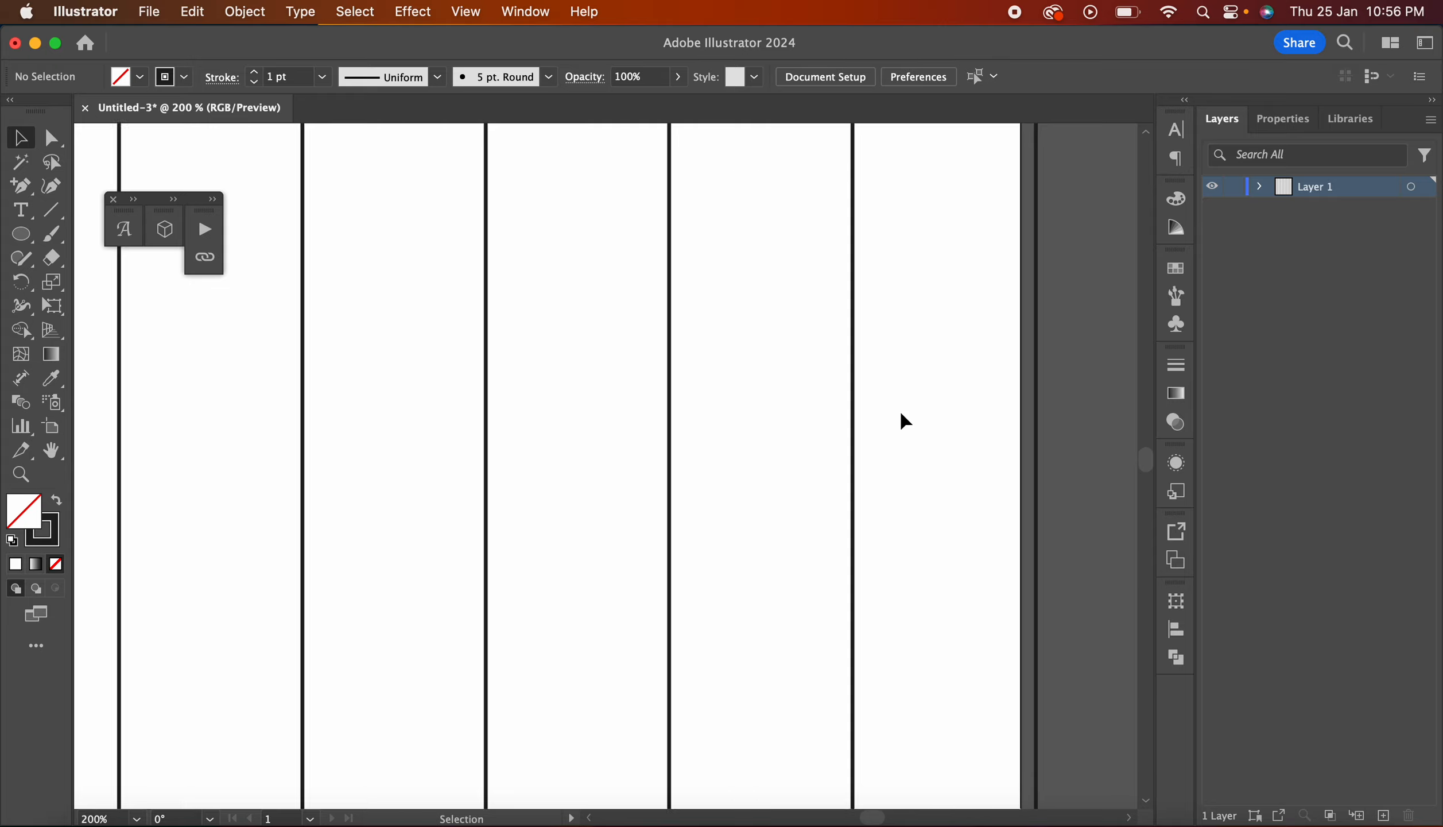
scroll(906, 421, "left", 3)
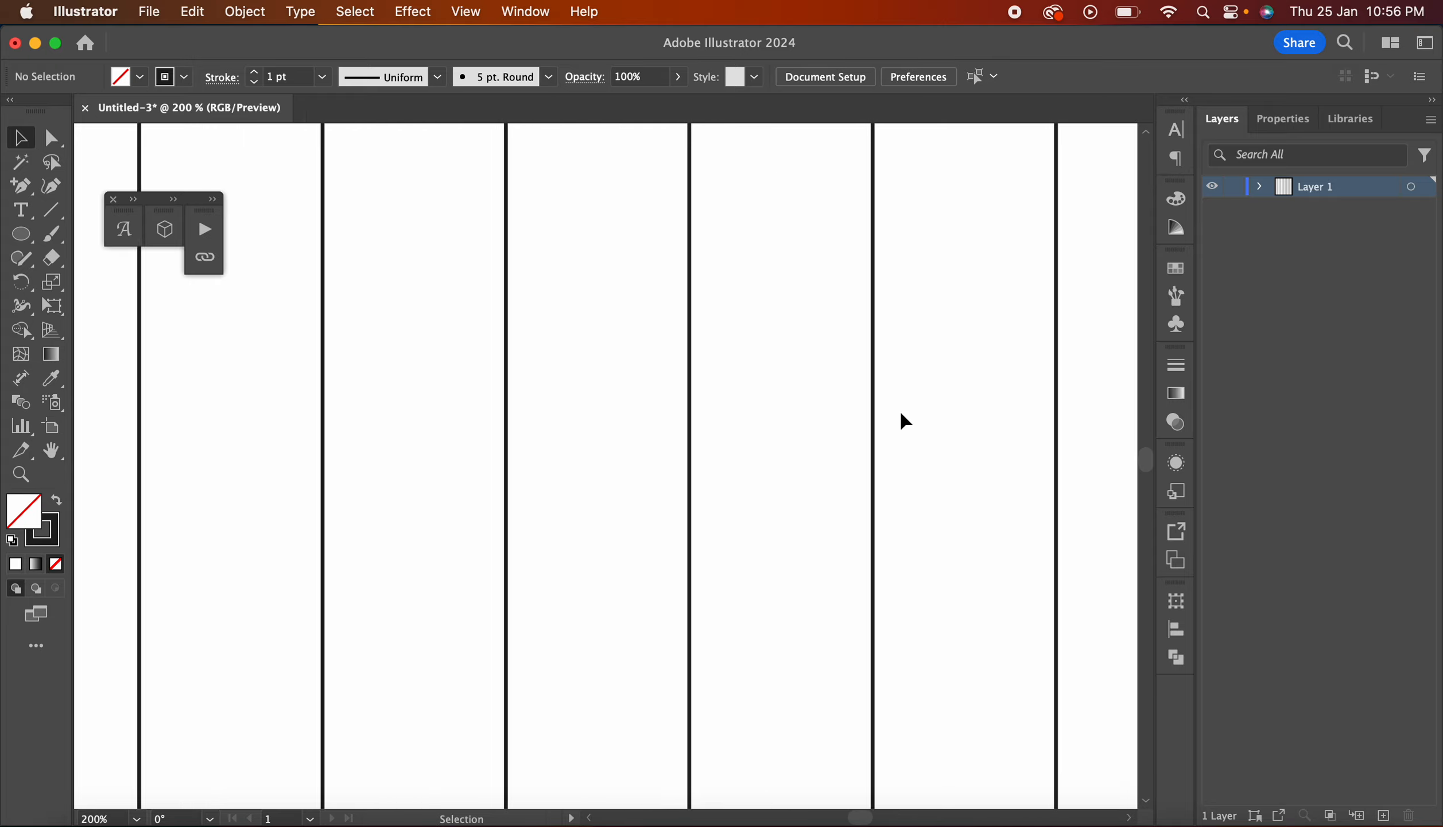
scroll(905, 421, "left", 3)
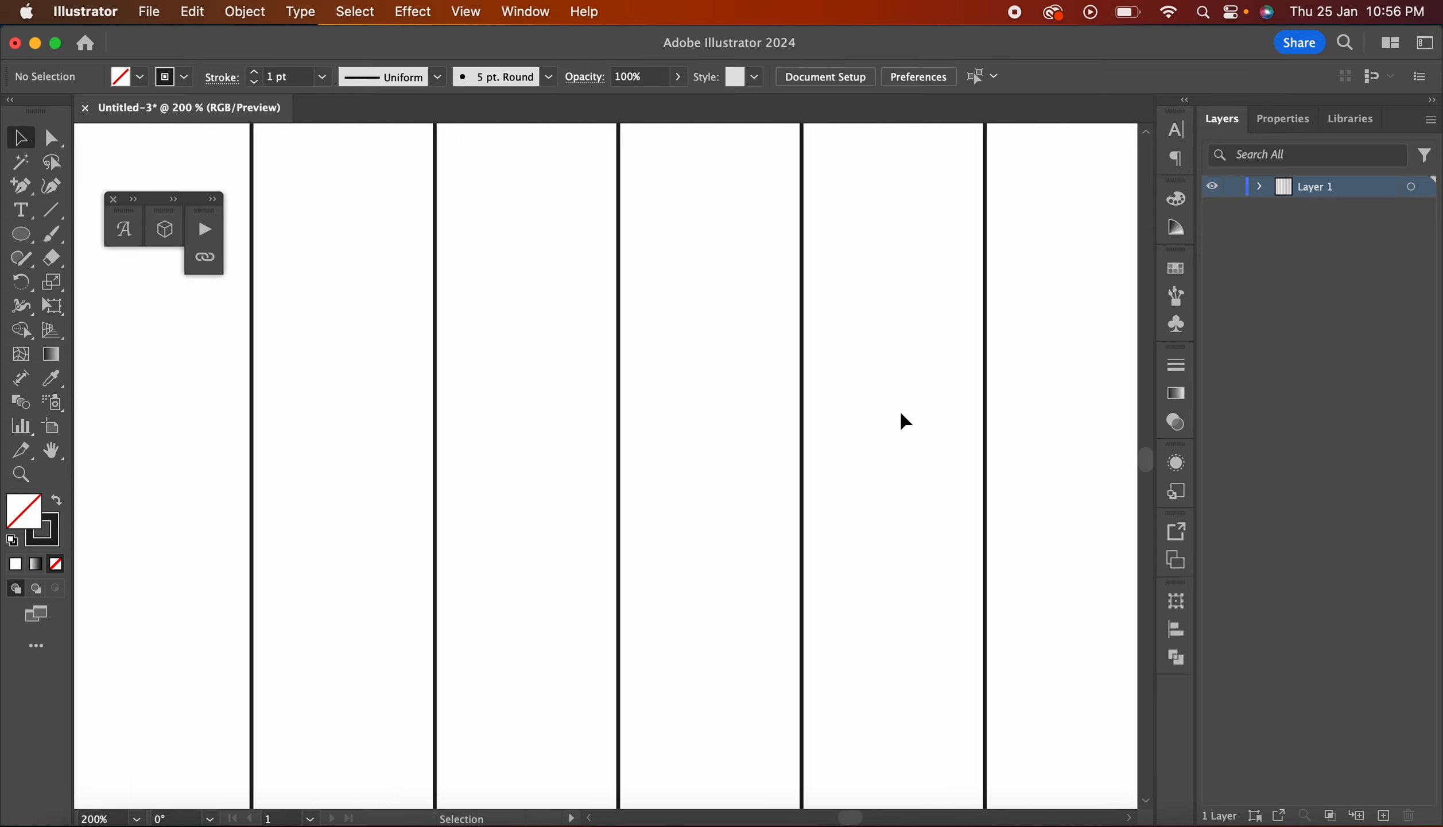
key("super+minus")
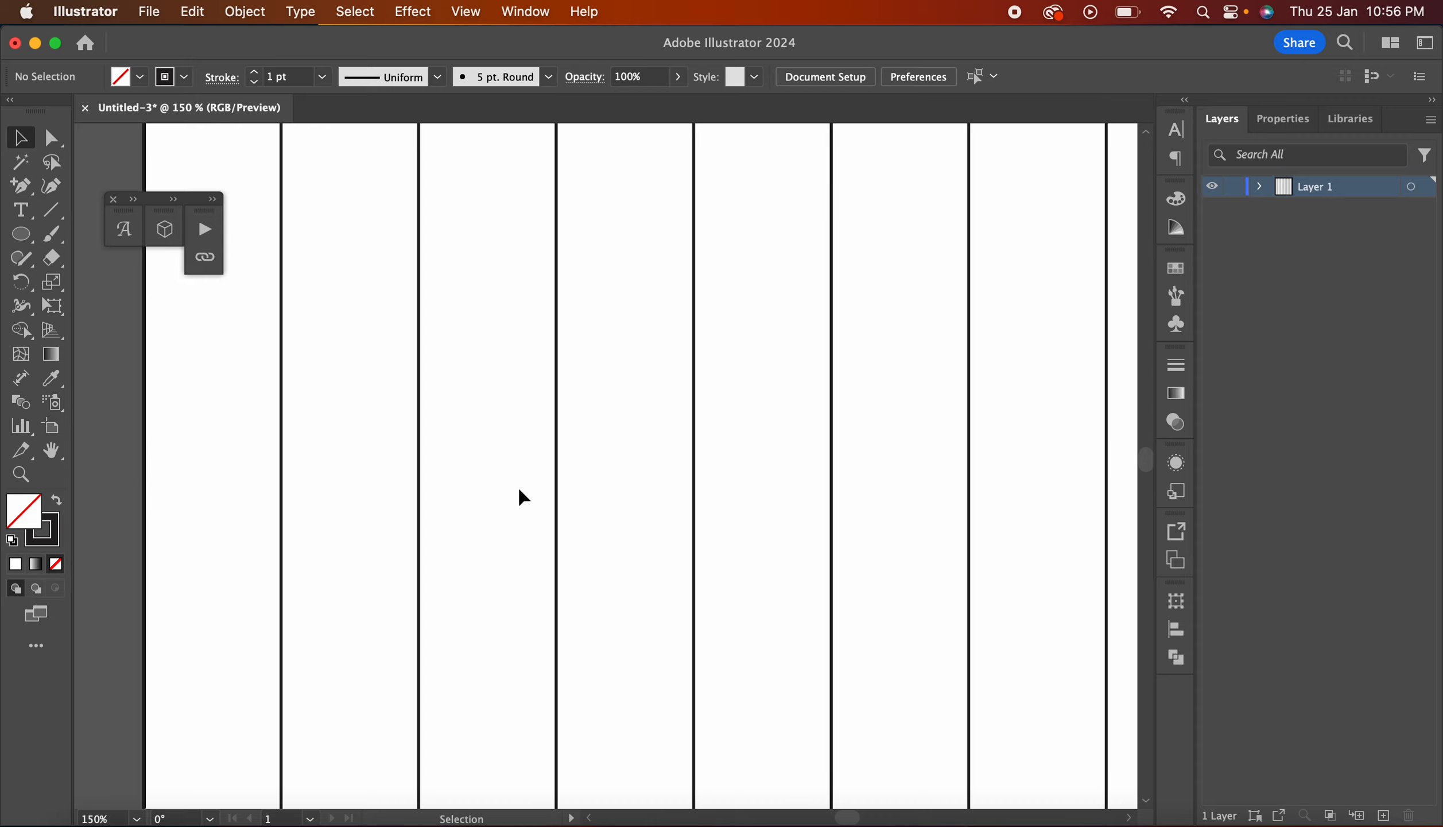
scroll(522, 497, "left", 3)
key("super+minus")
key("super+minus")
key("super+minus")
key("super+minus")
key("super+minus")
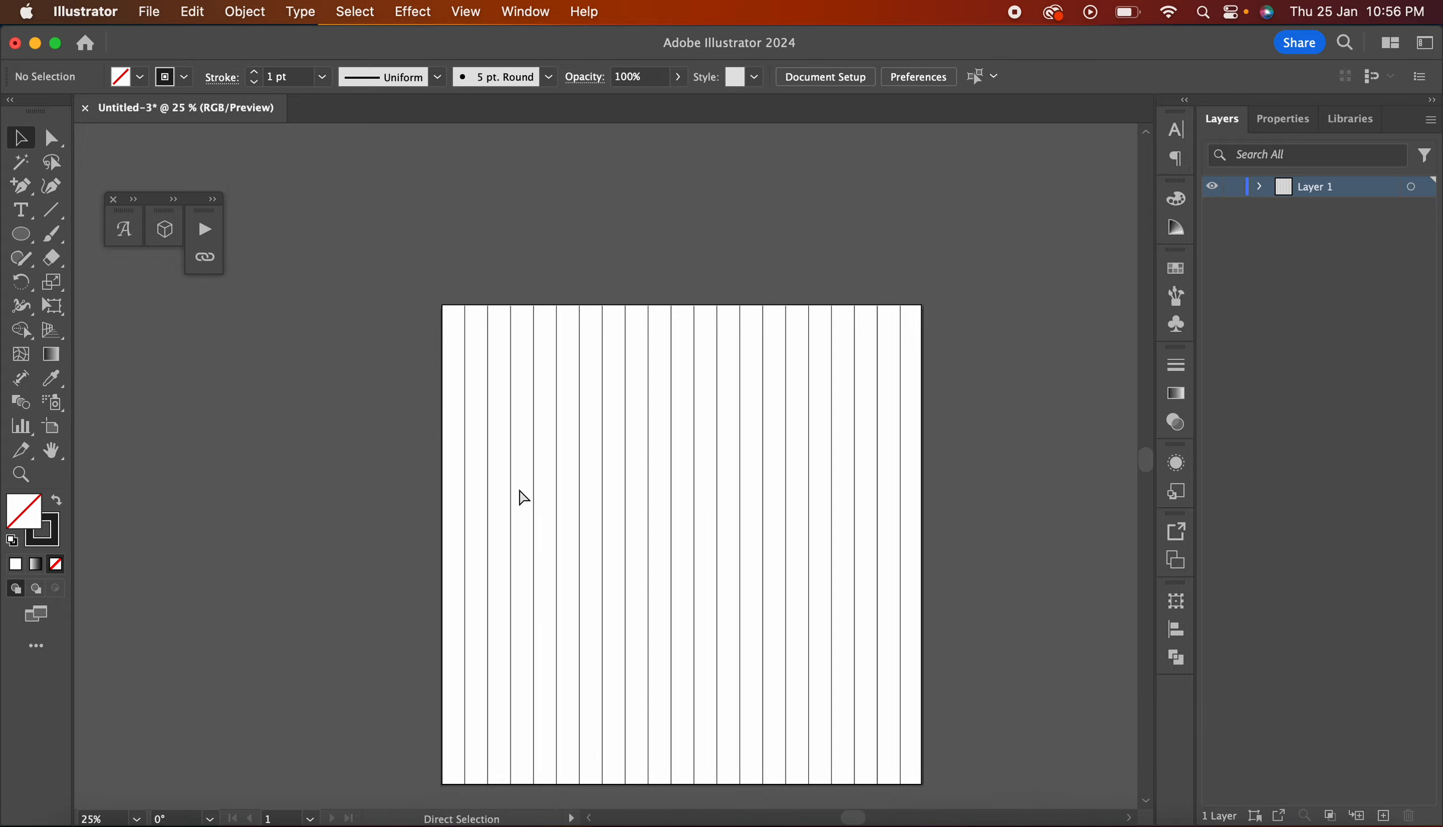
key("super+t")
scroll(706, 526, "right", 5)
scroll(706, 525, "down", 2)
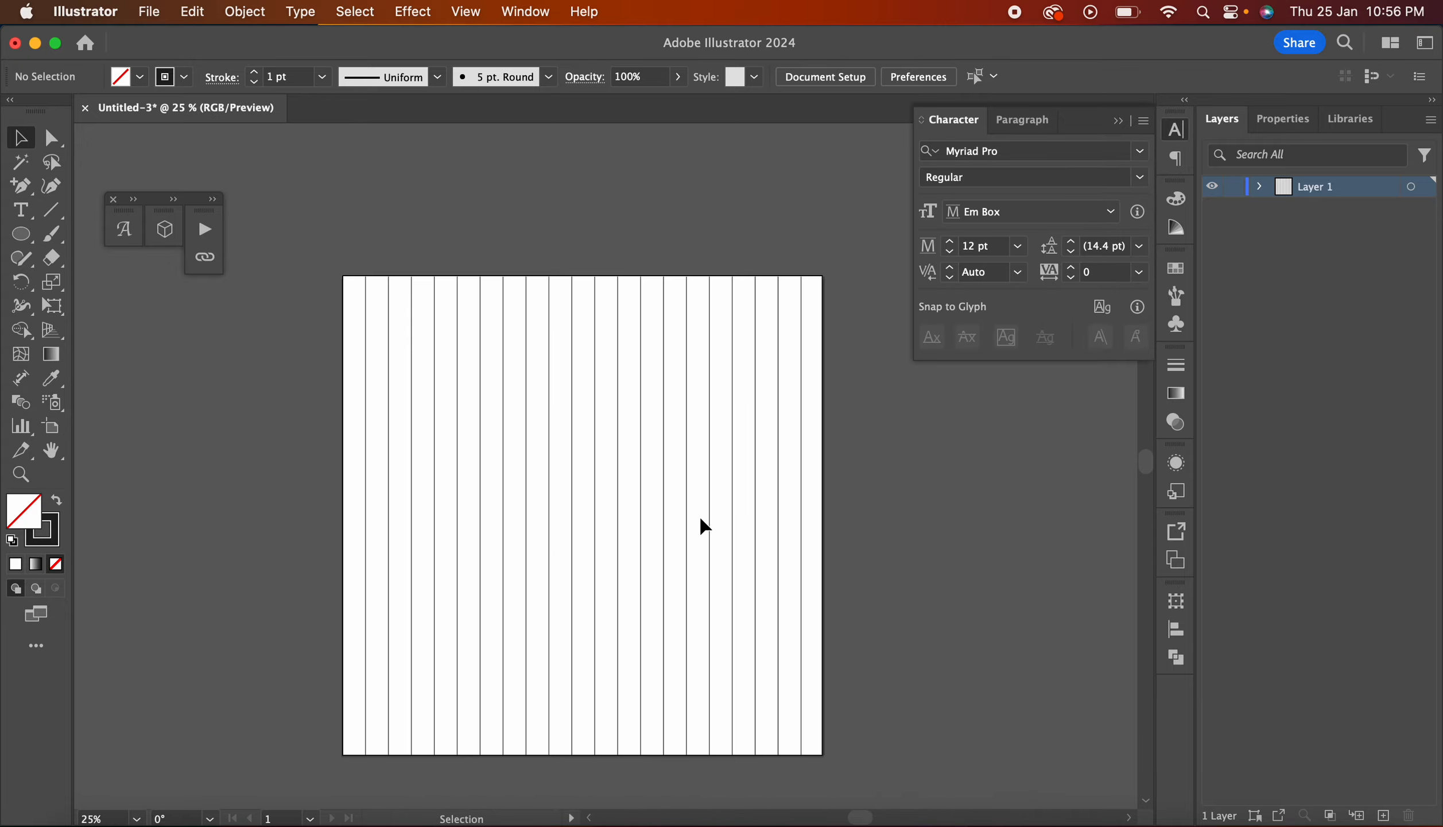
left_click(1120, 121)
Step: Select the vertical line group and resize its right and left sides to match the artboard's edges
left_click(663, 532)
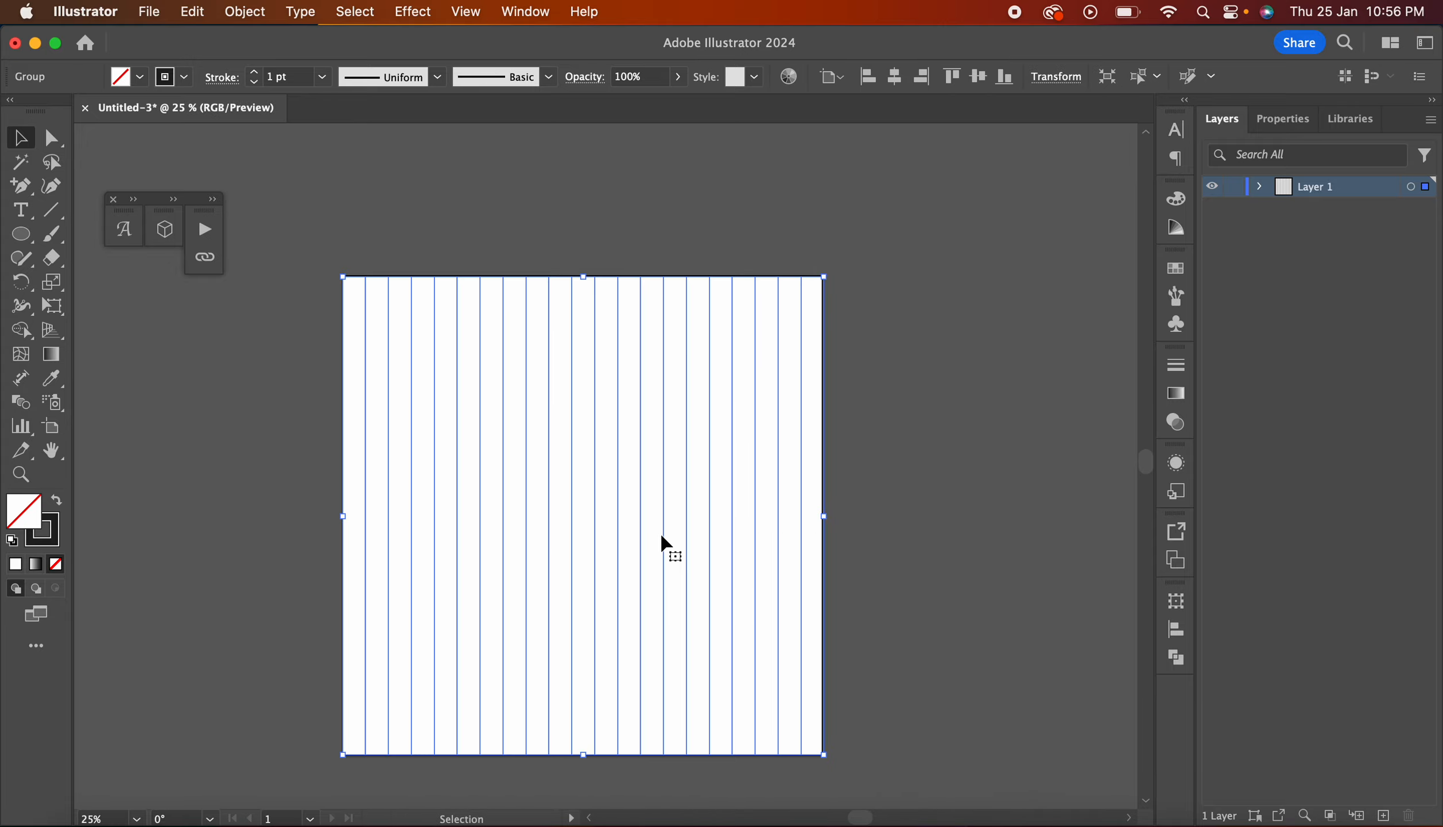
key("super+t")
left_click(1118, 121)
left_click_drag(829, 518, 823, 519)
left_click_drag(344, 516, 345, 514)
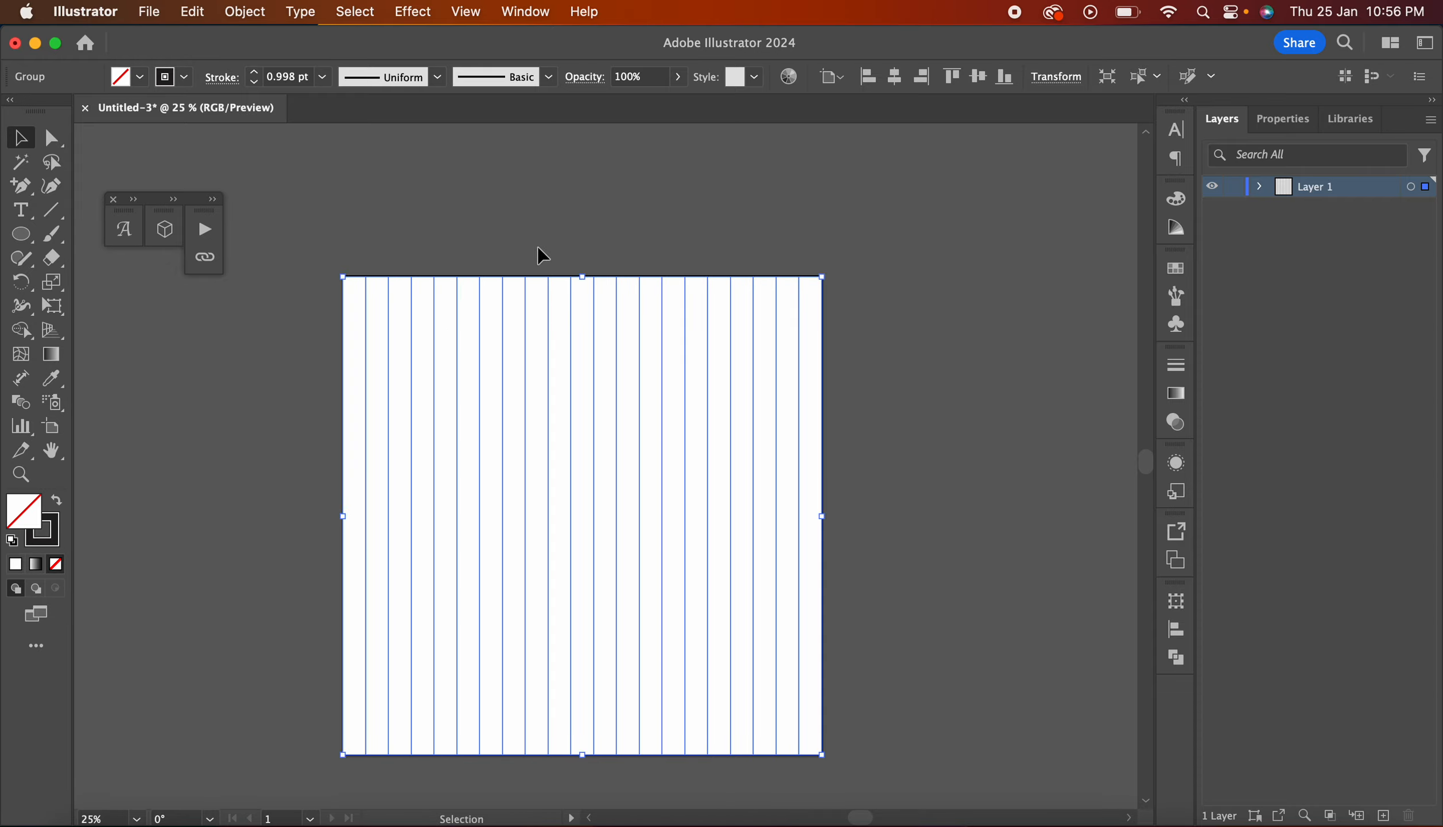
Step: Adjust the top and bottom of the line group to the artboard's height, and deselect it
left_click_drag(584, 276, 584, 276)
left_click_drag(585, 757, 585, 760)
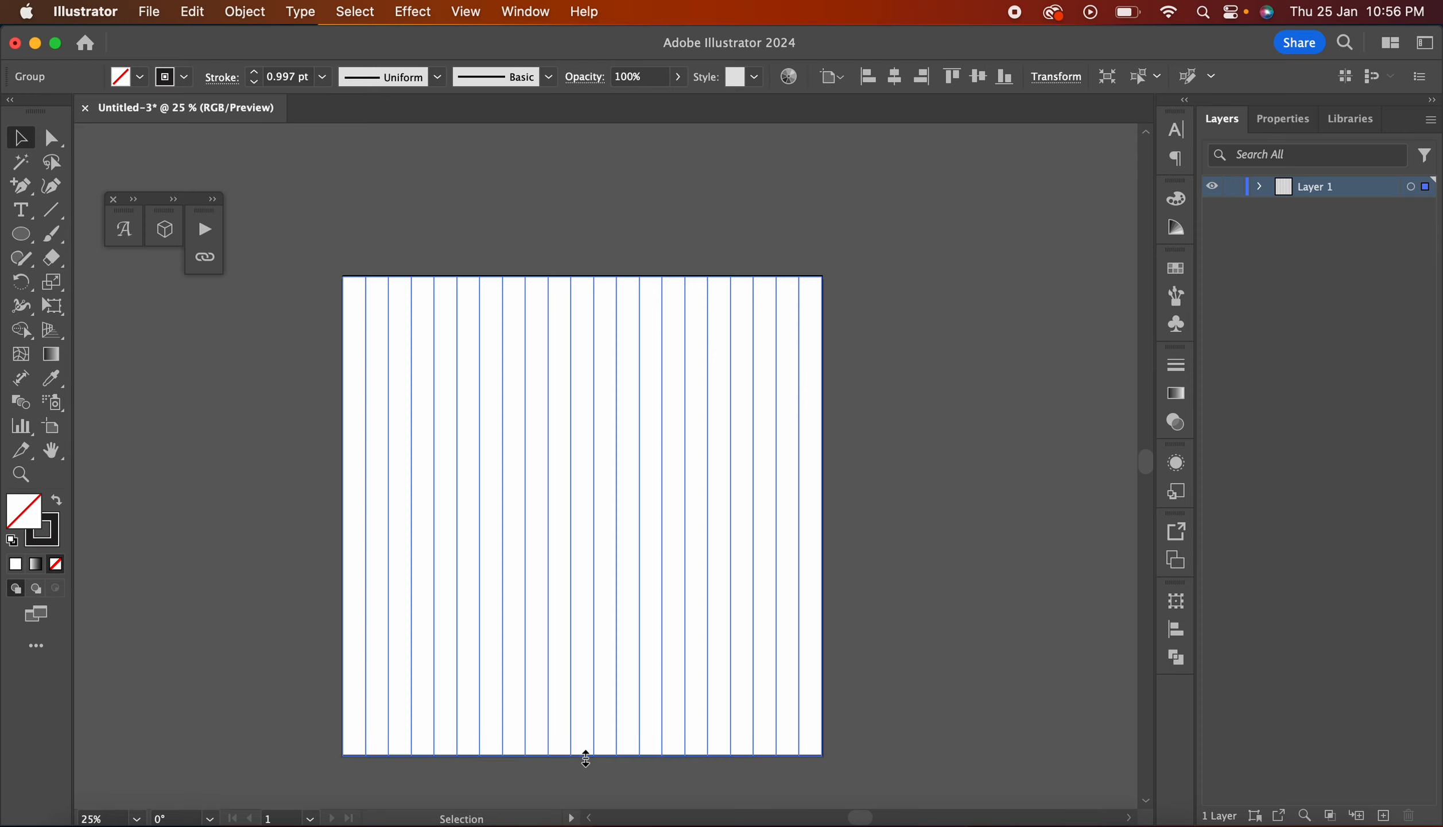
left_click_drag(586, 758, 586, 758)
left_click(935, 621)
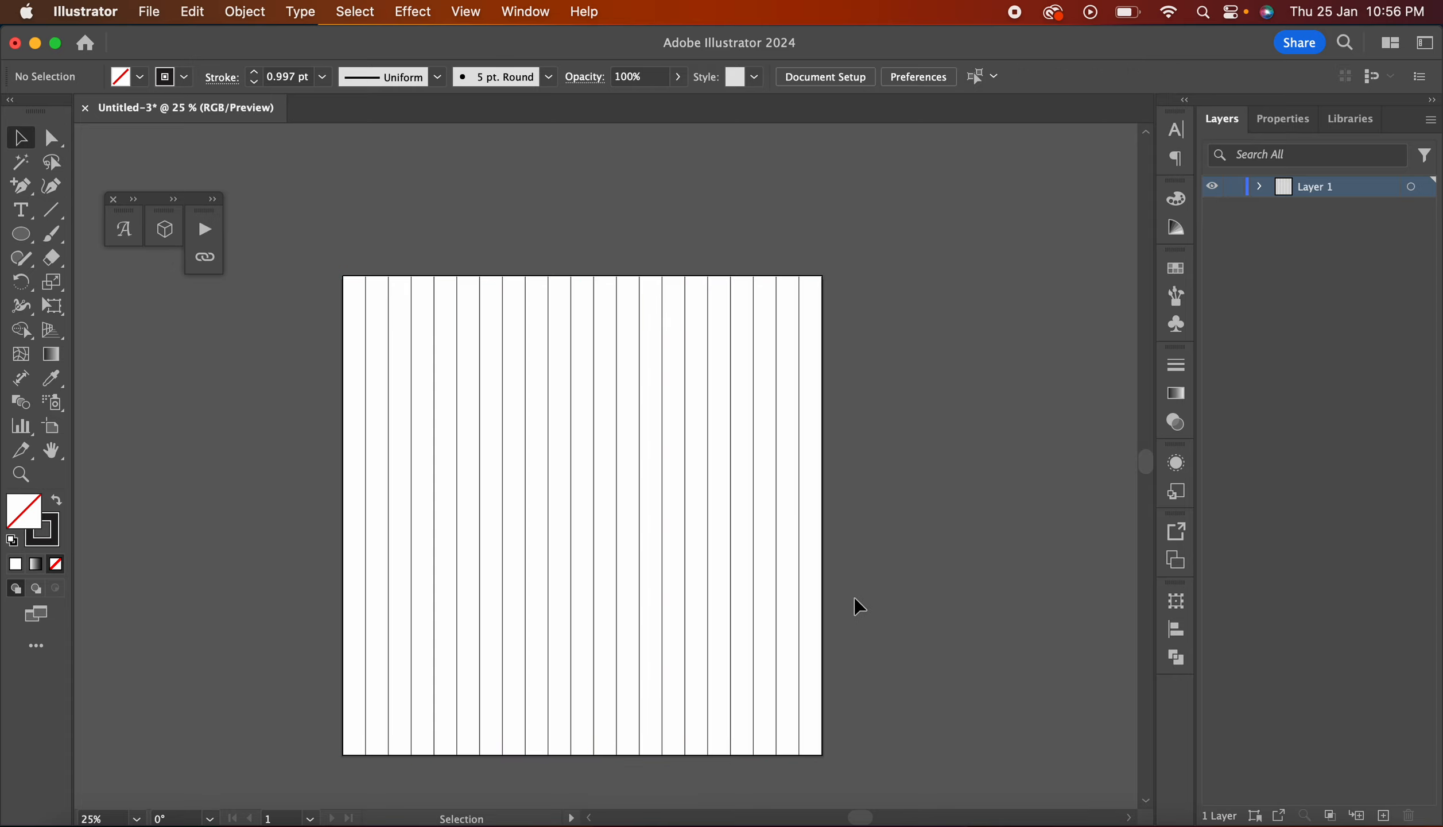
Step: Stretch the top of the vertical line group up to the artboard's upper edge and deselect it
key("super+equal")
key("super+equal")
key("super+equal")
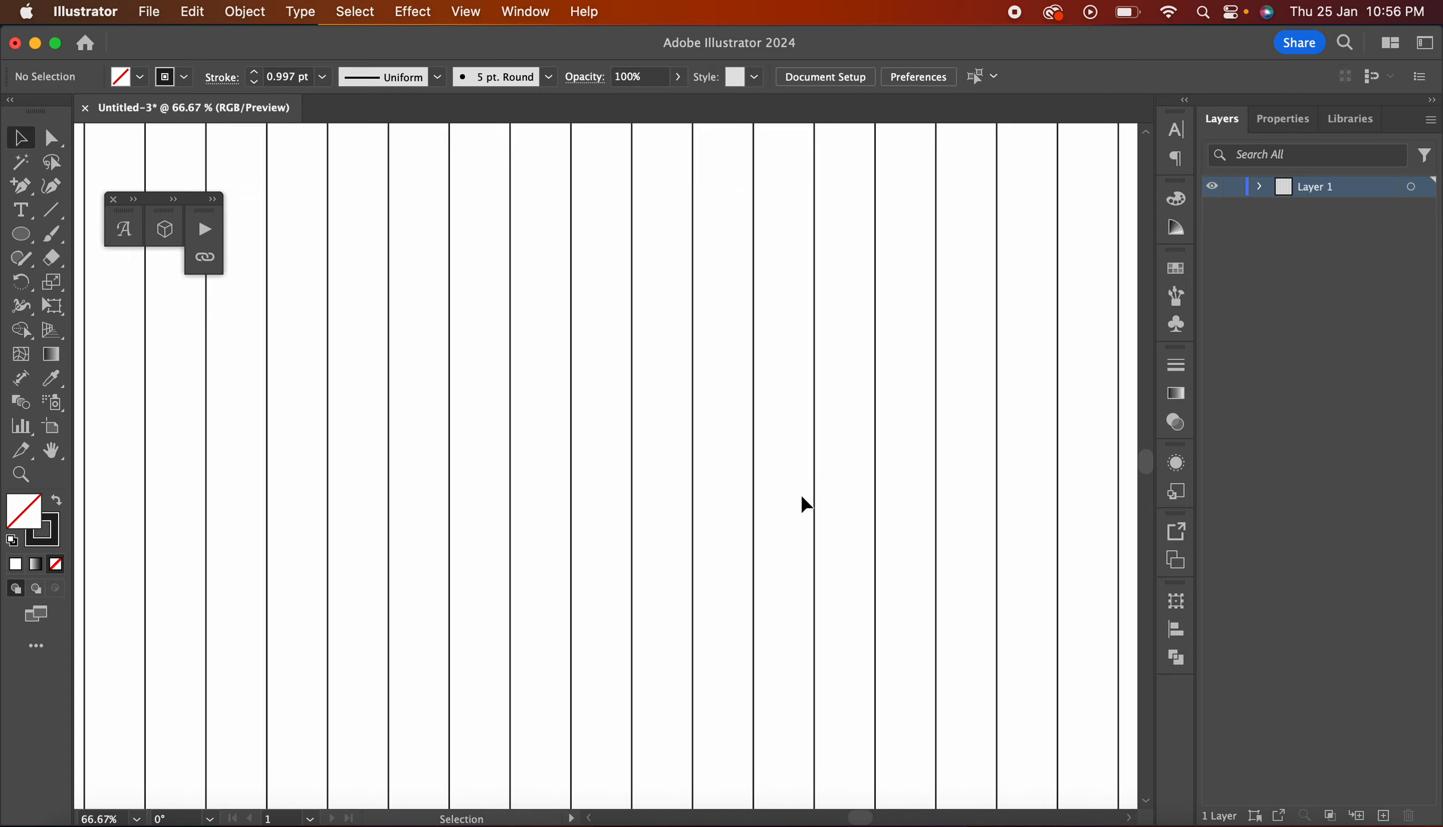
scroll(802, 506, "up", 10)
left_click(655, 386)
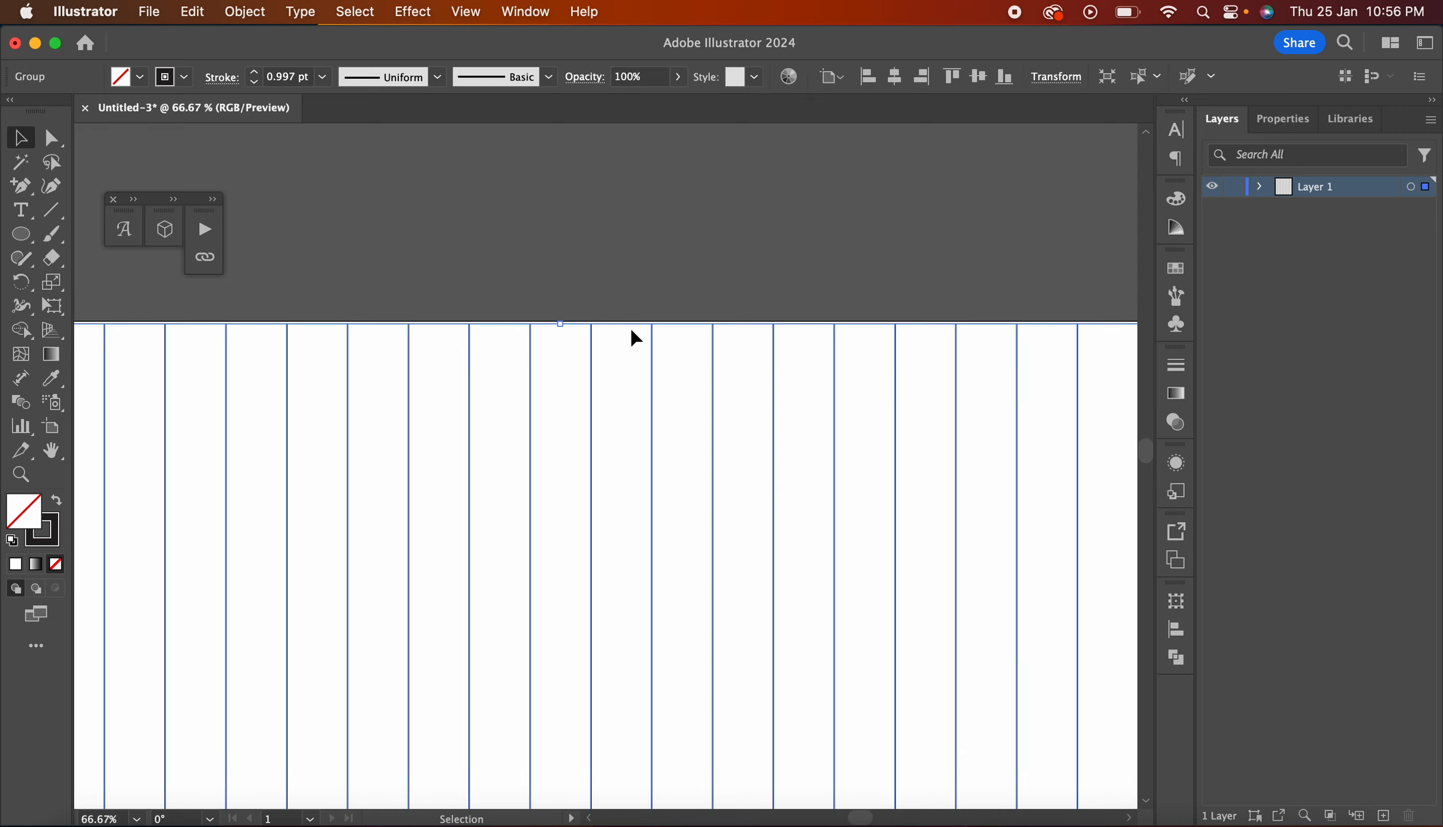
left_click_drag(560, 323, 560, 320)
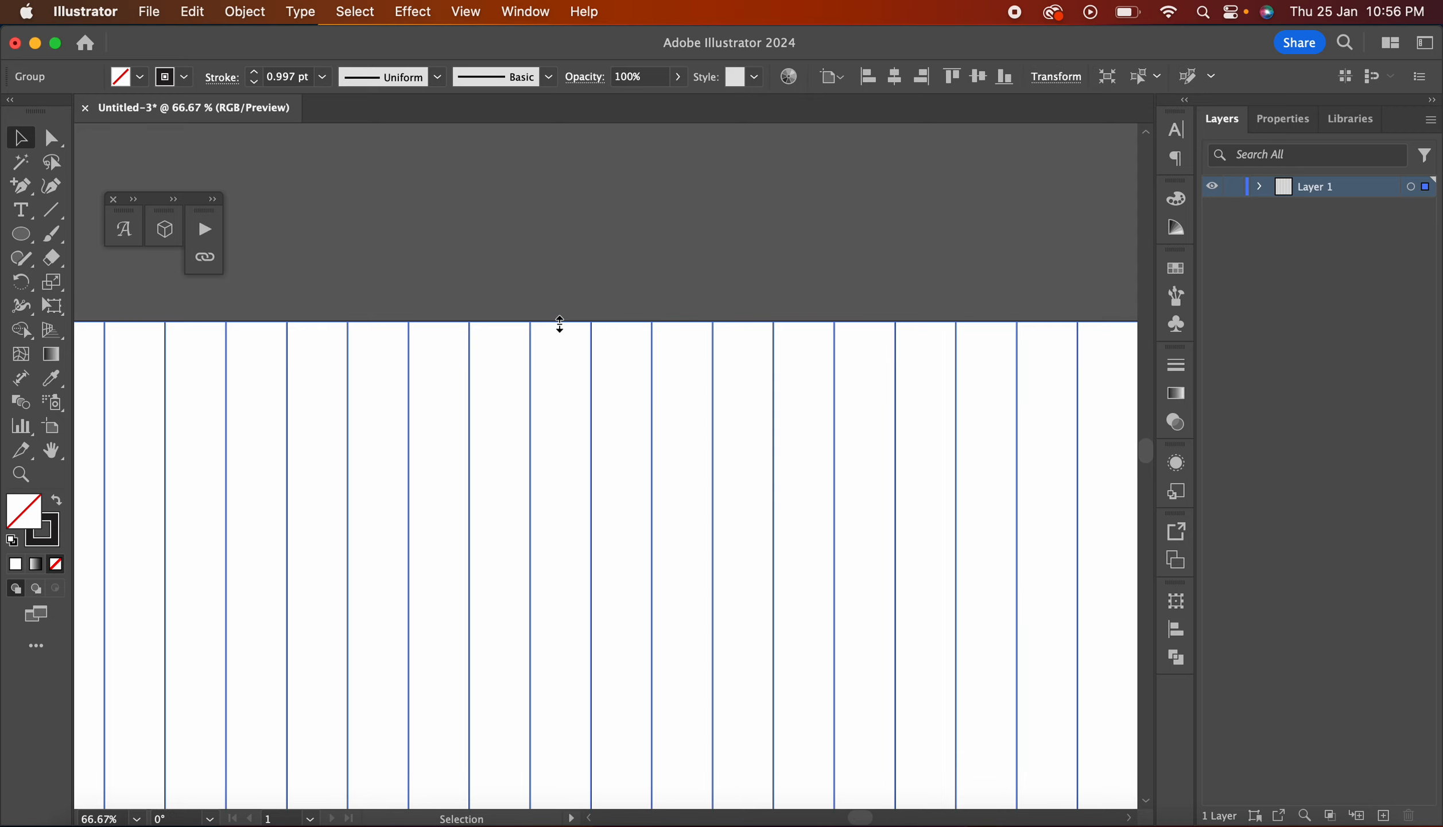
scroll(560, 330, "down", 15)
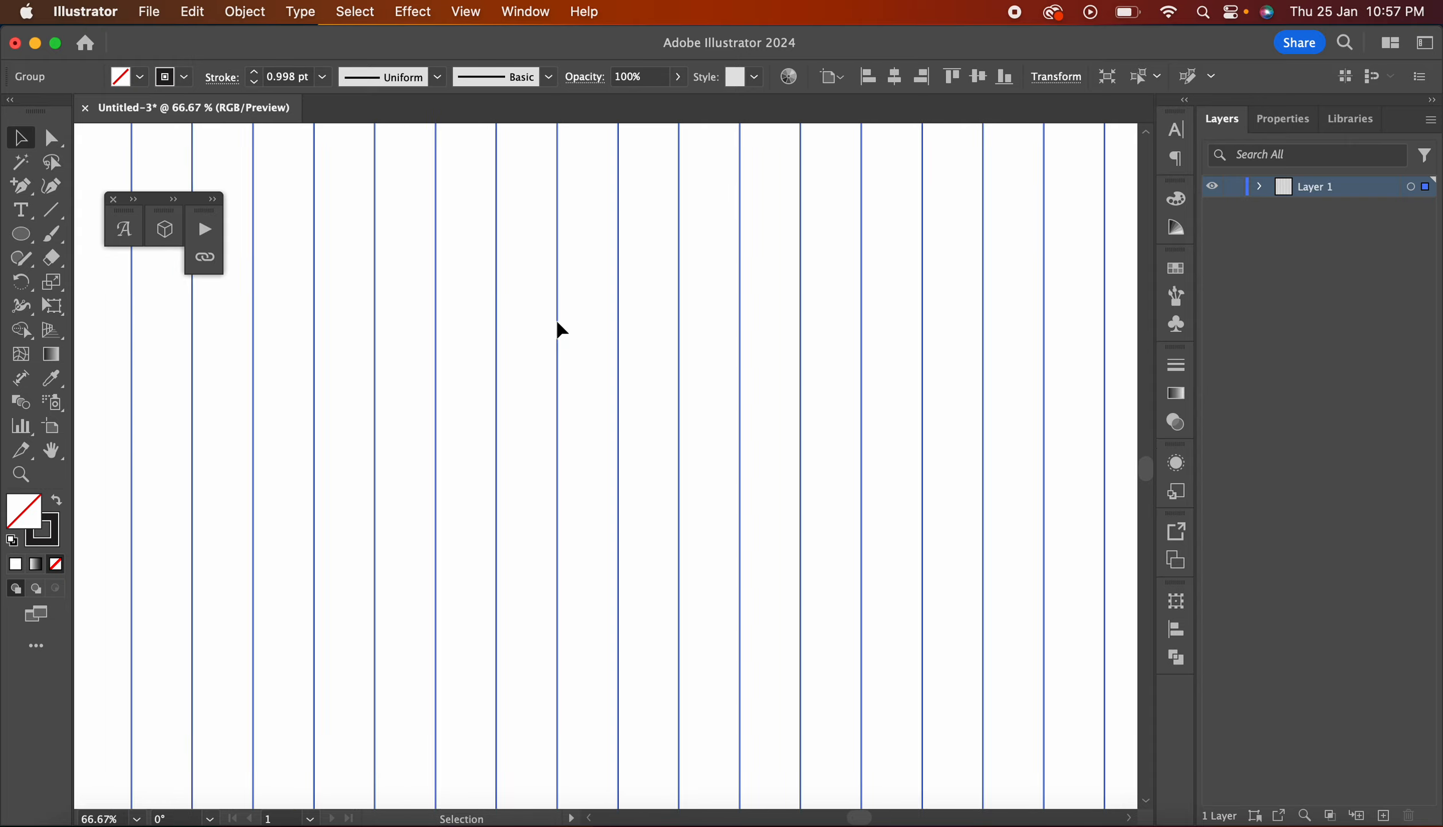
left_click(650, 542)
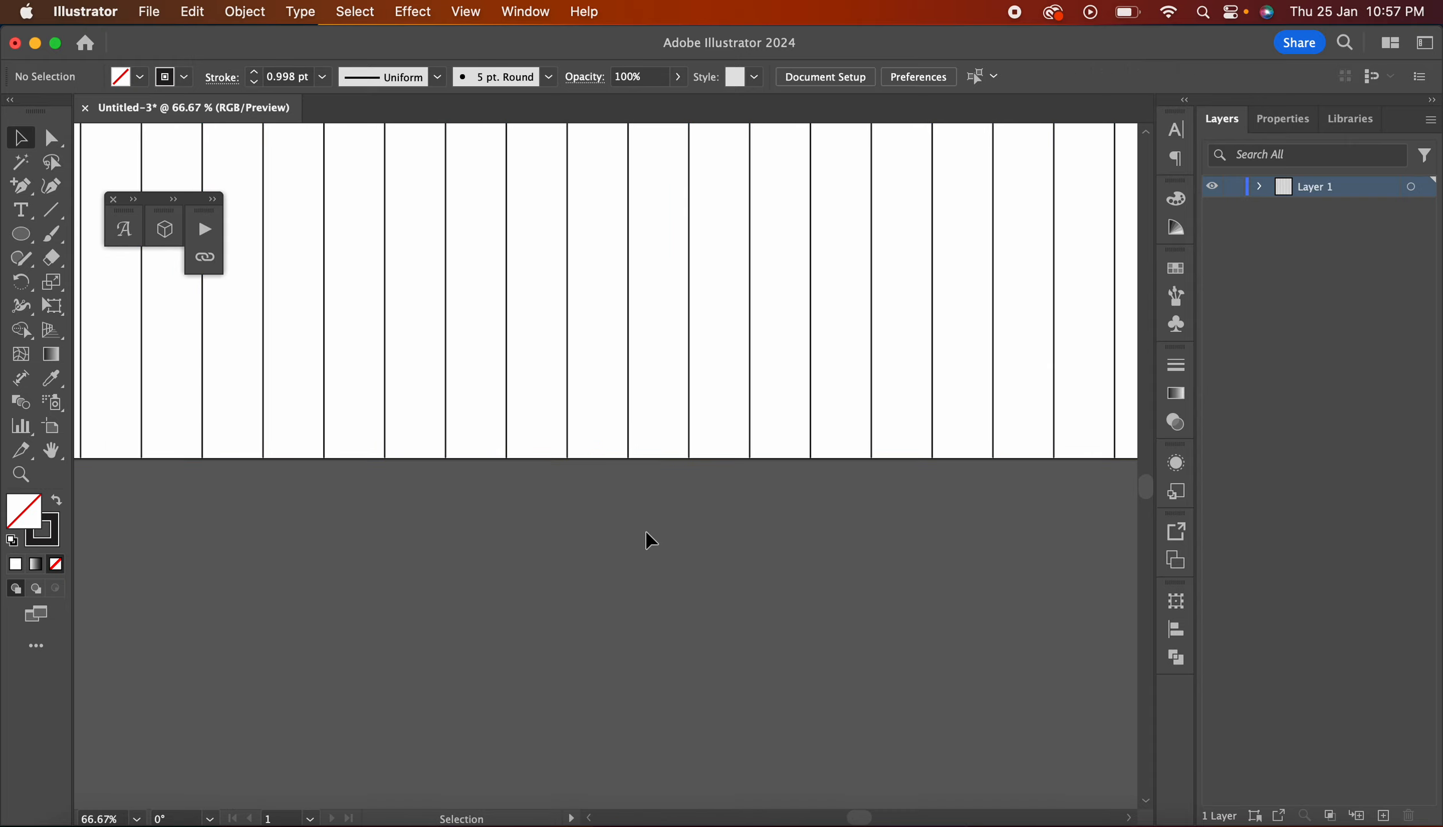
Step: Check the line group's bottom, left and right edges against the artboard's borders
scroll(651, 542, "left", 15)
scroll(650, 542, "up", 3)
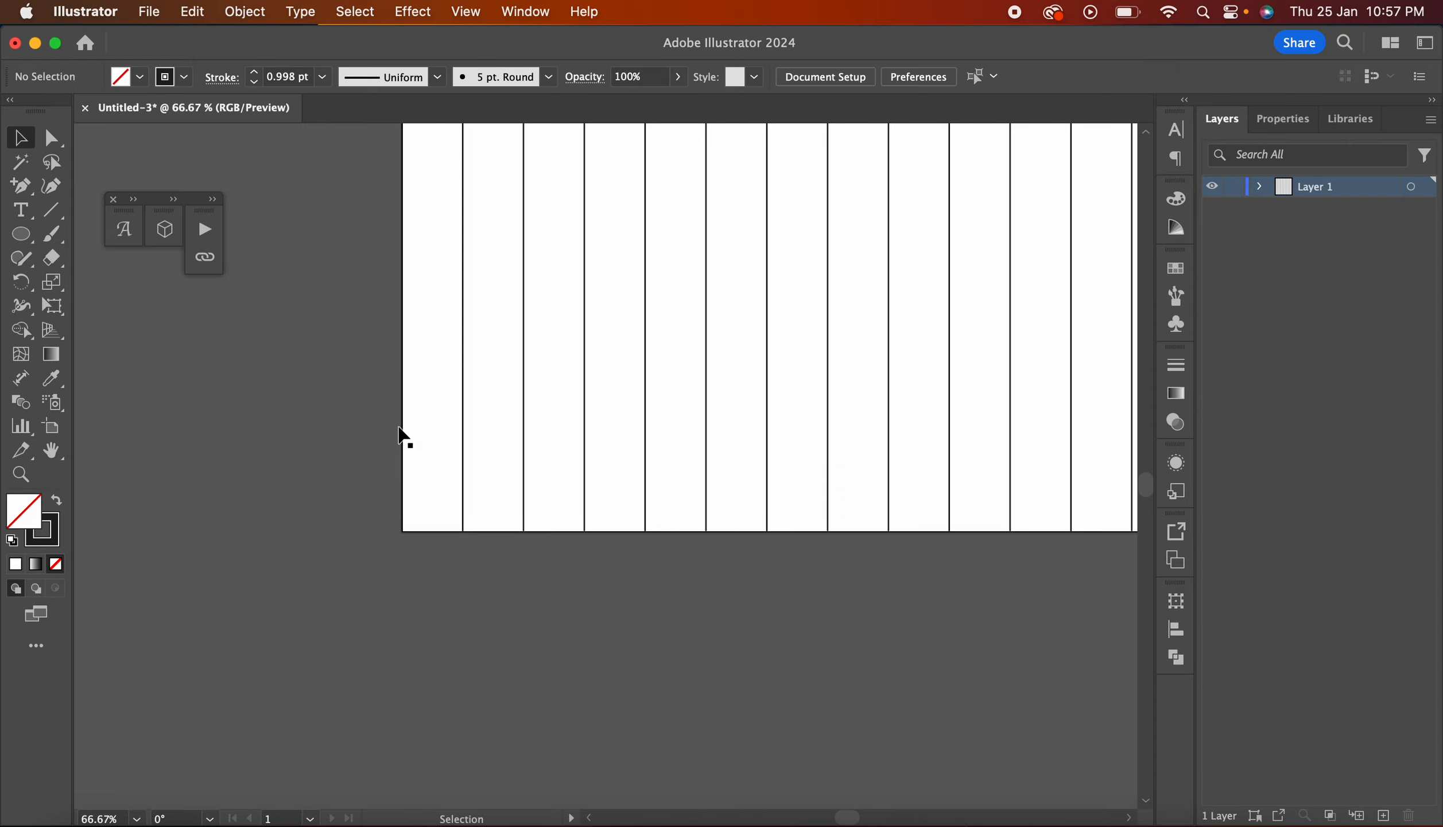
scroll(402, 436, "up", 8)
scroll(402, 436, "right", 14)
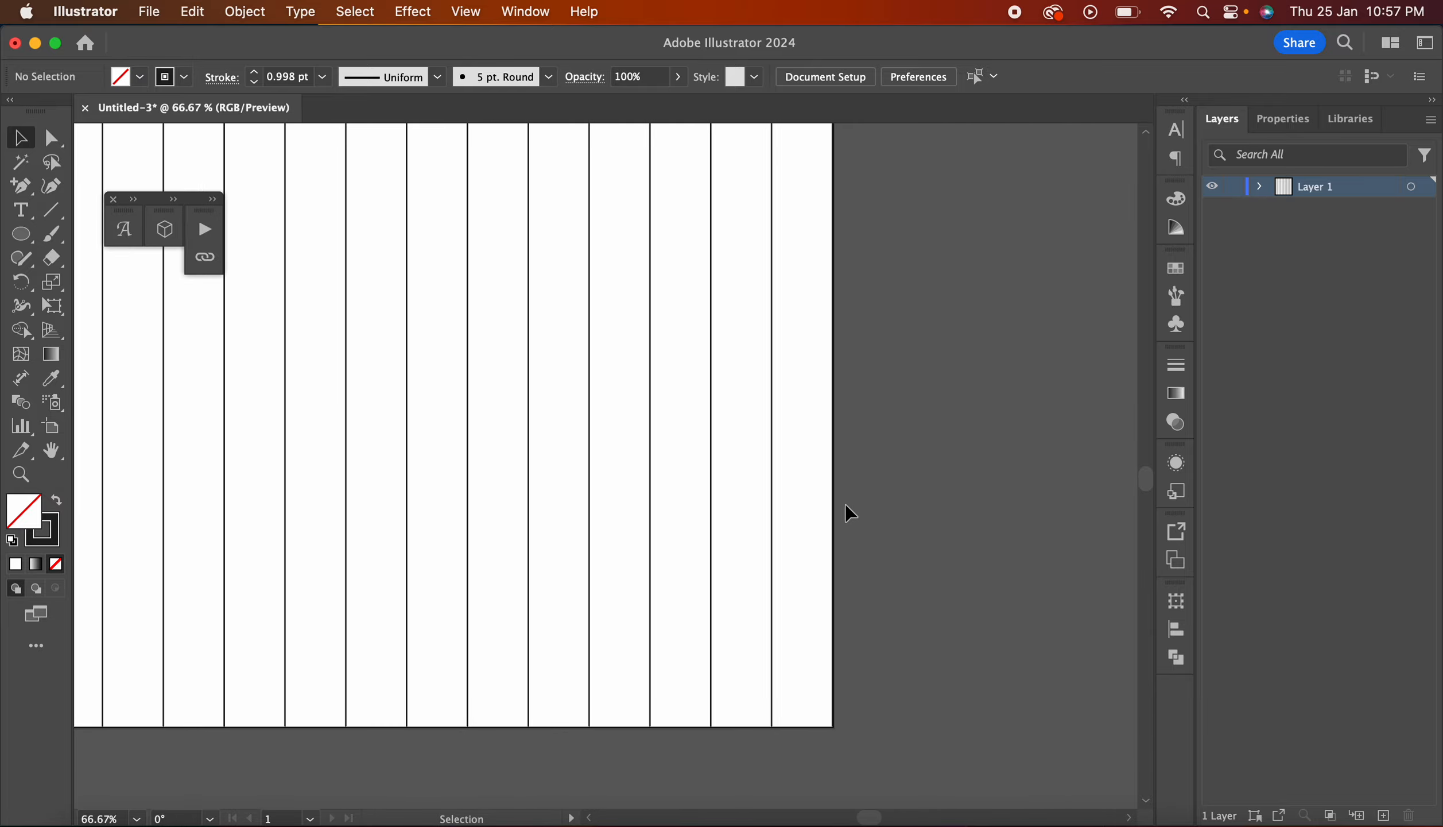
key("super+minus")
key("super+minus")
key("super+minus")
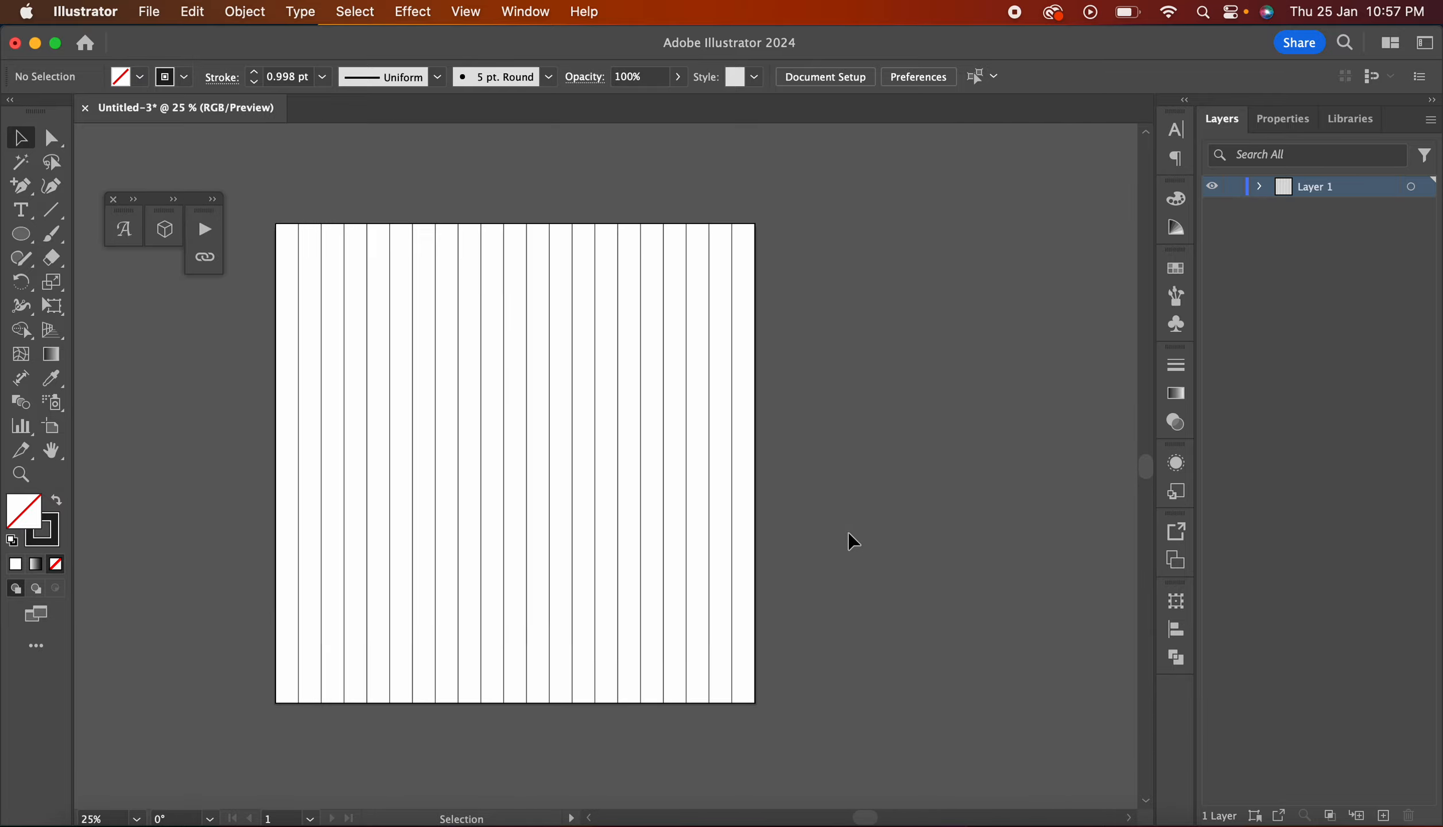
Step: Duplicate the vertical line group beside the artboard, level with the original
scroll(854, 541, "up", 3)
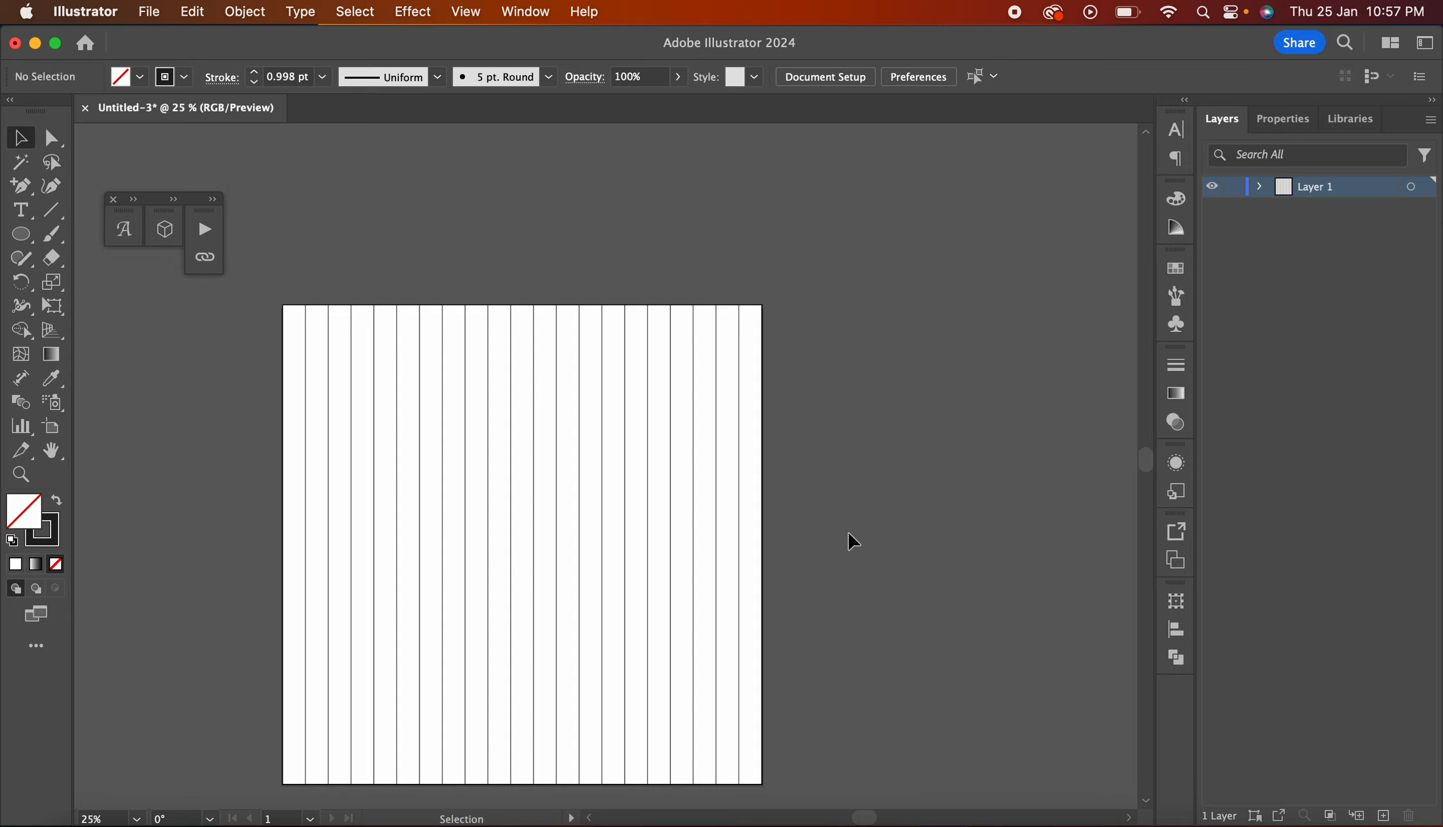
scroll(325, 399, "right", 5)
scroll(326, 399, "down", 2)
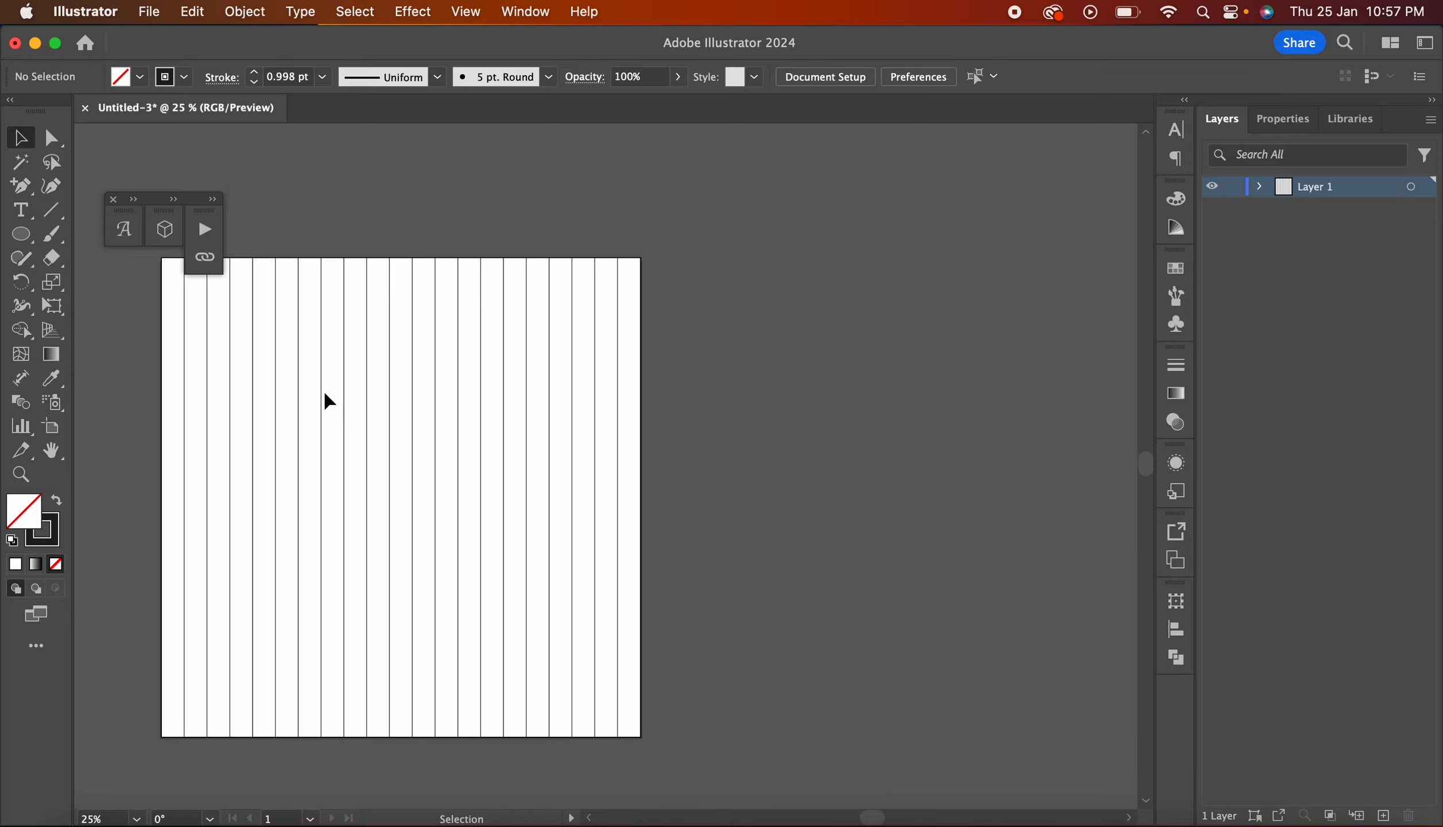
left_click(343, 443)
scroll(343, 454, "right", 3)
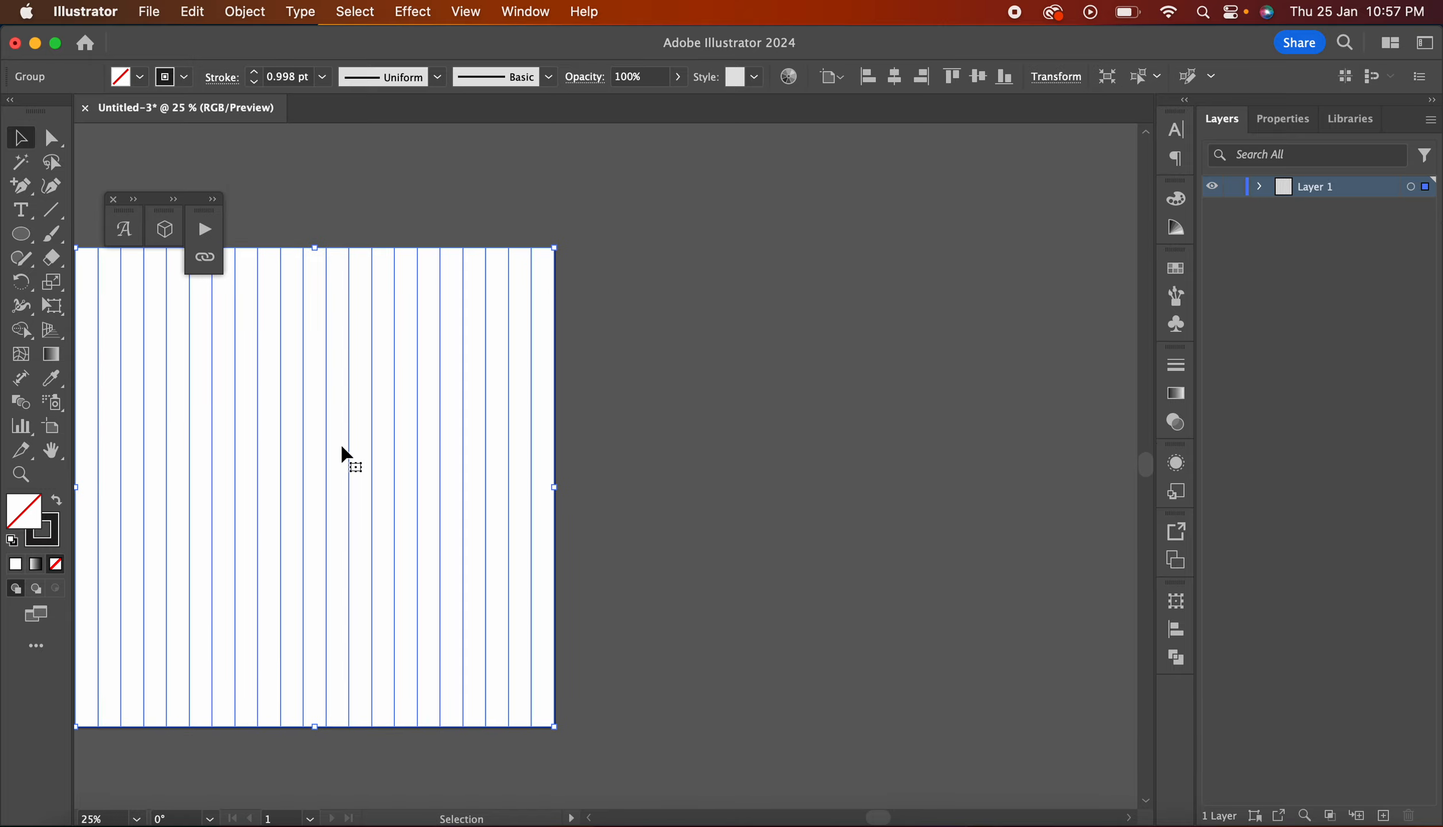
left_click_drag(280, 467, 796, 464)
key("super+minus")
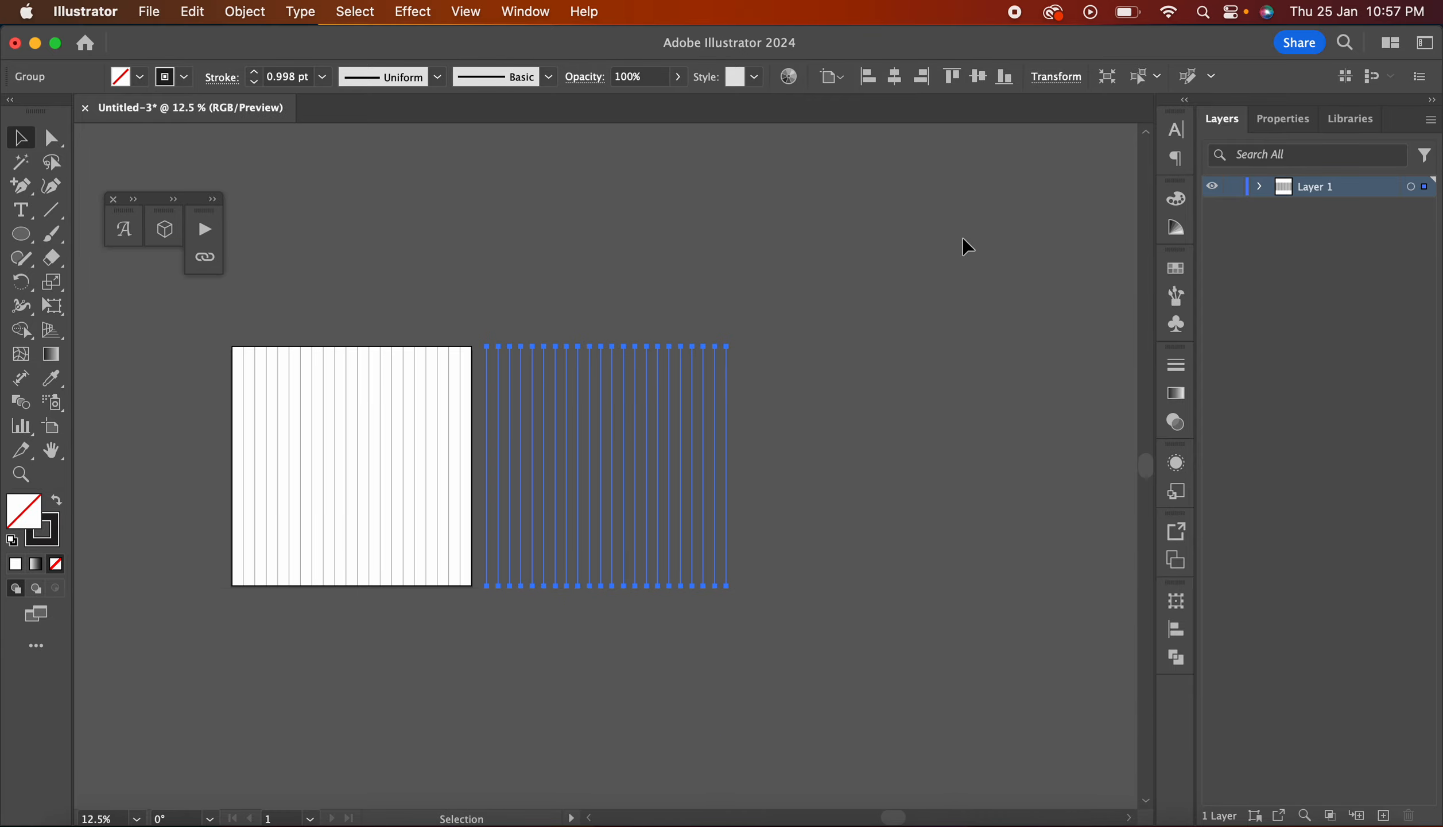
Step: Rotate the duplicated line group 90° so its lines run horizontally, and deselect it
right_click(649, 398)
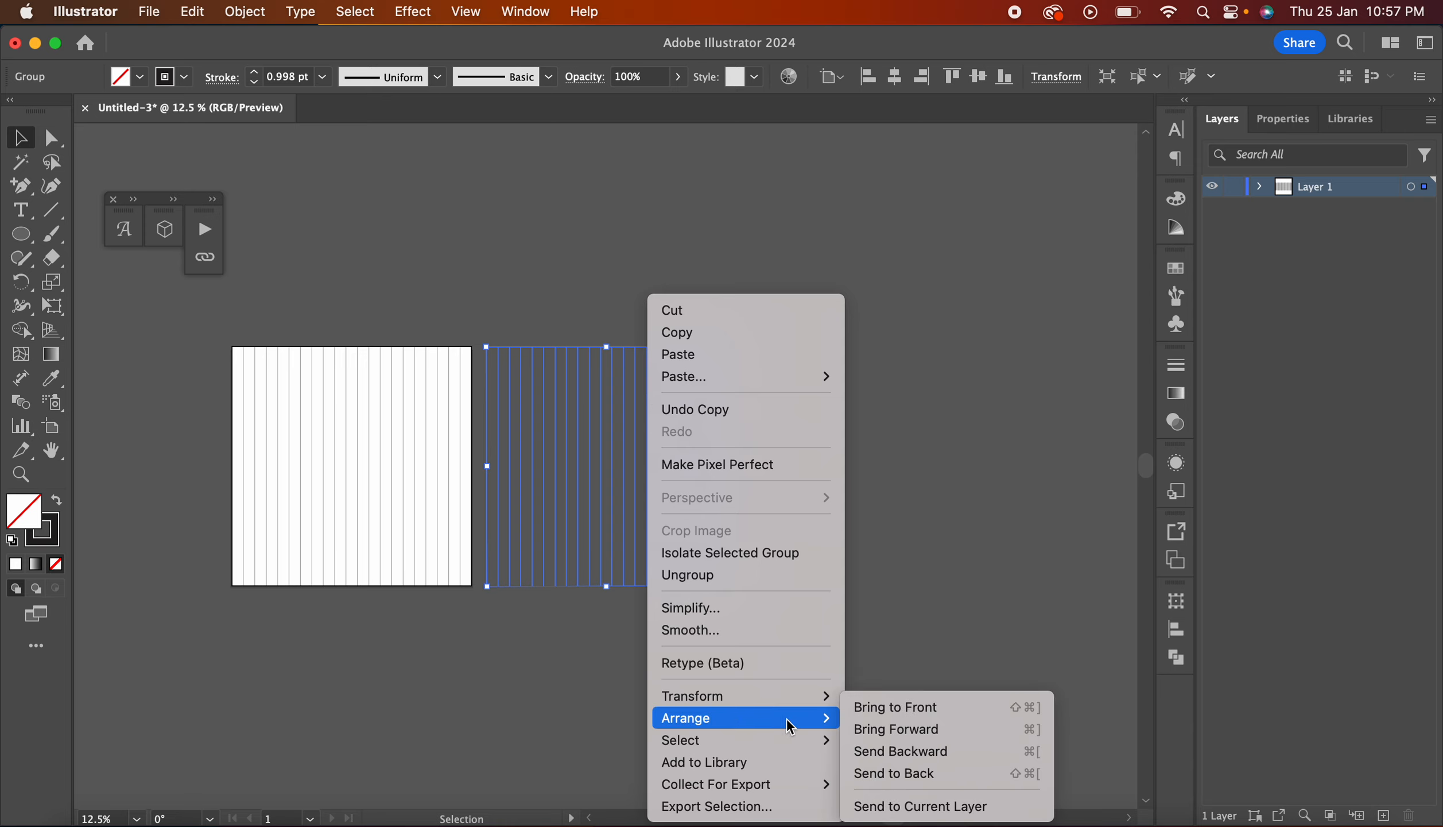
mouse_move(805, 696)
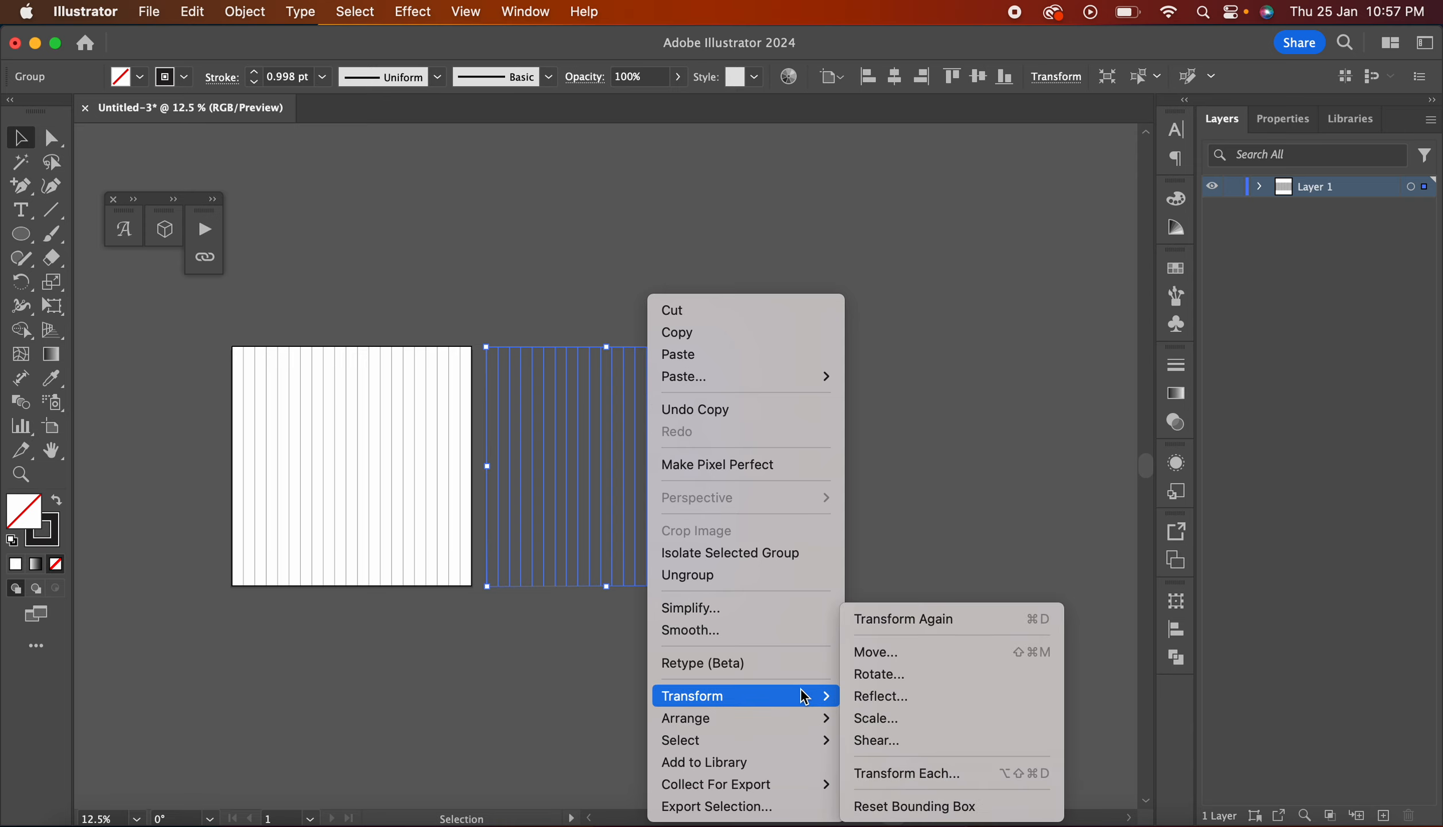
left_click(889, 682)
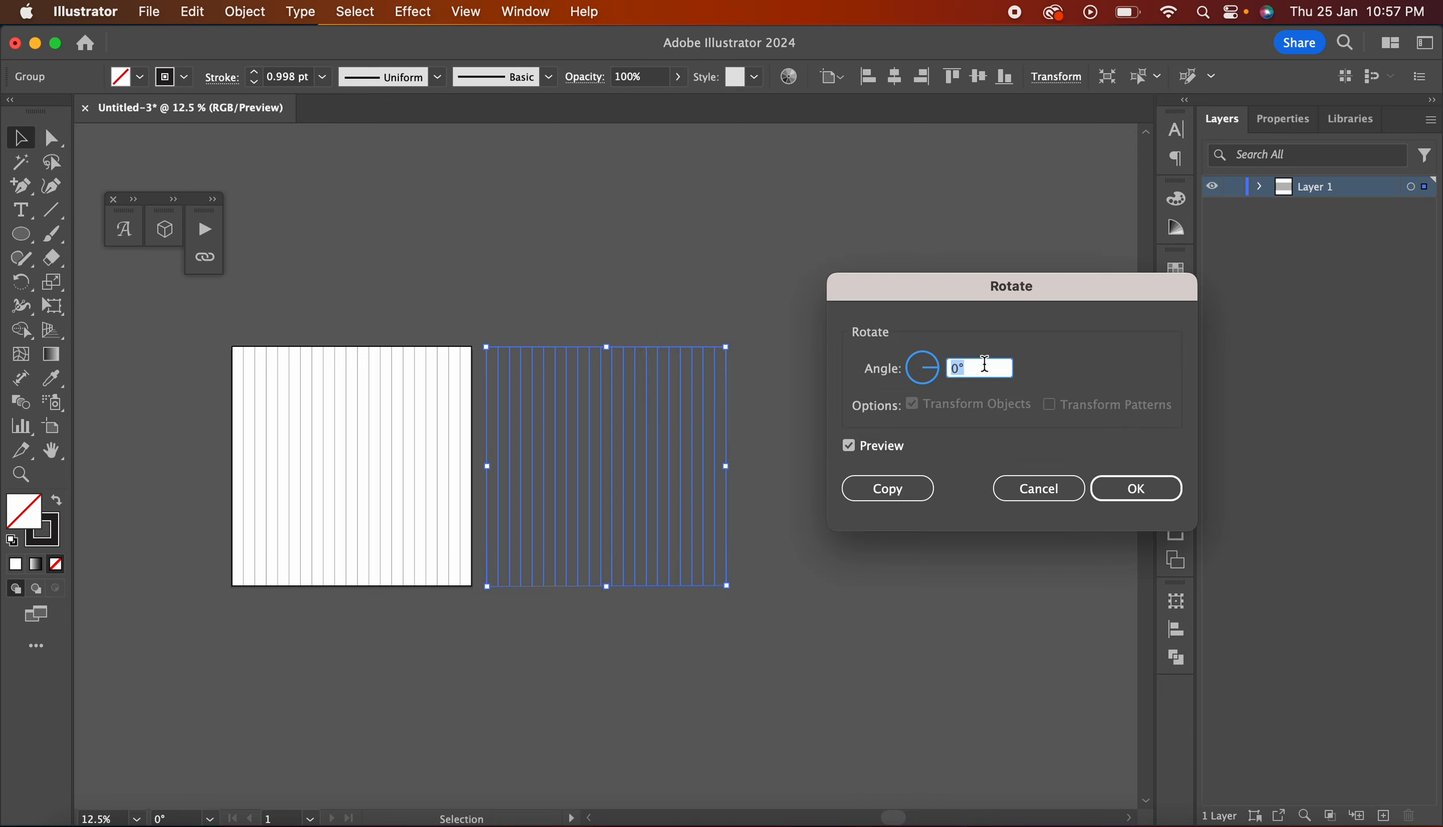
type("9")
left_click(1114, 489)
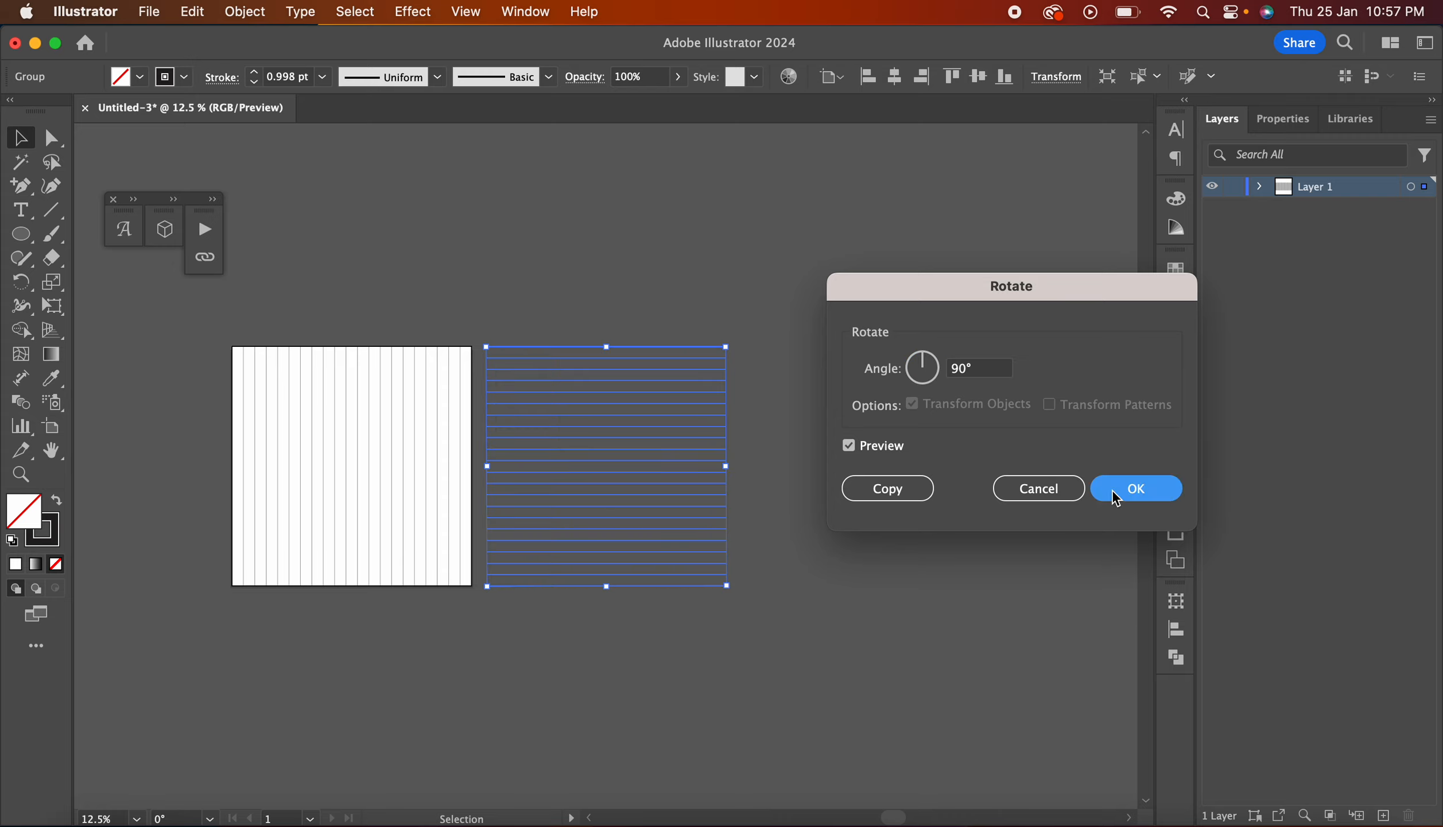
left_click(703, 454)
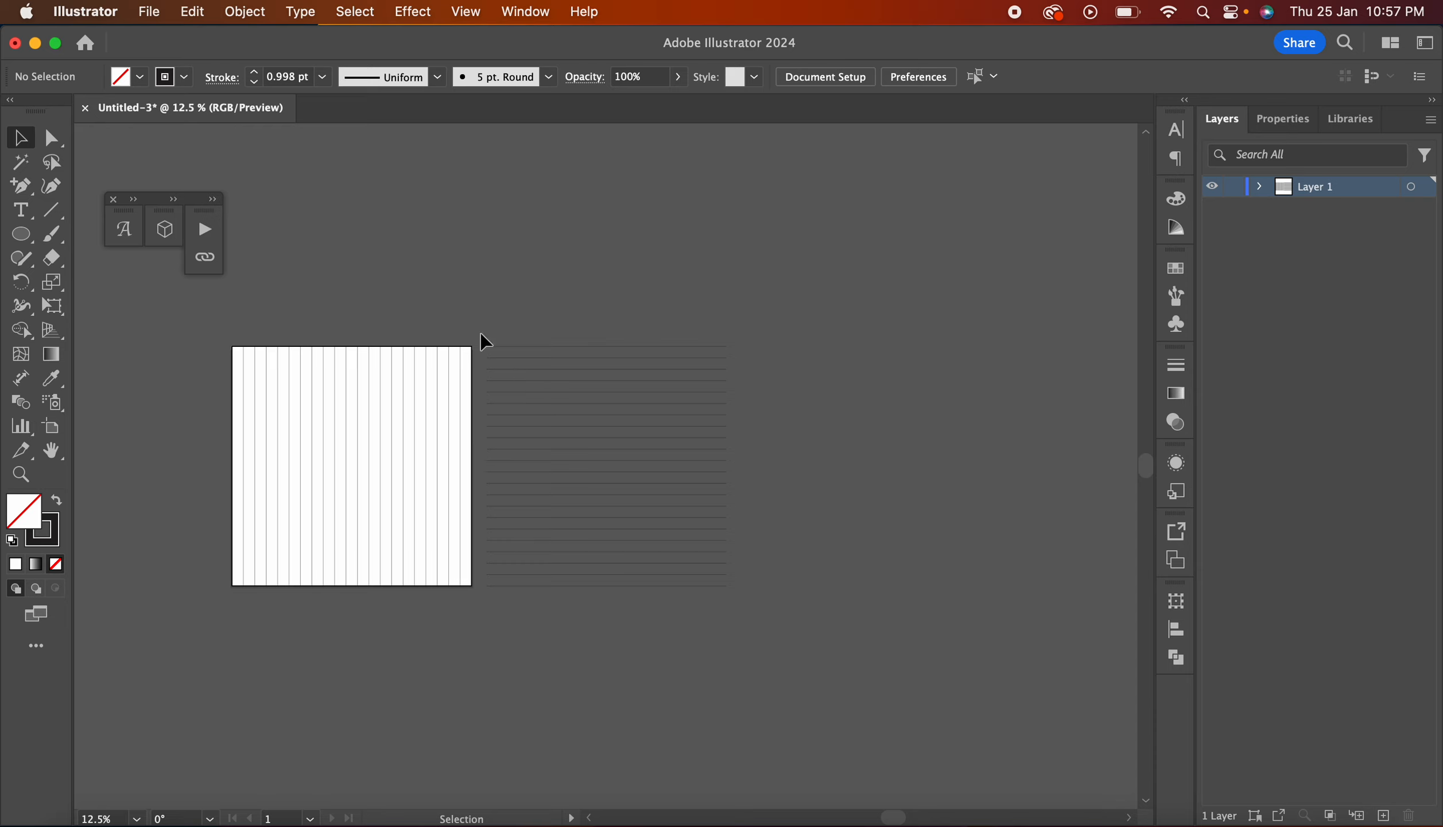
Step: Align the vertical and horizontal line groups on their horizontal centers, and move the combined grid back over the artboard
left_click_drag(342, 287, 728, 505)
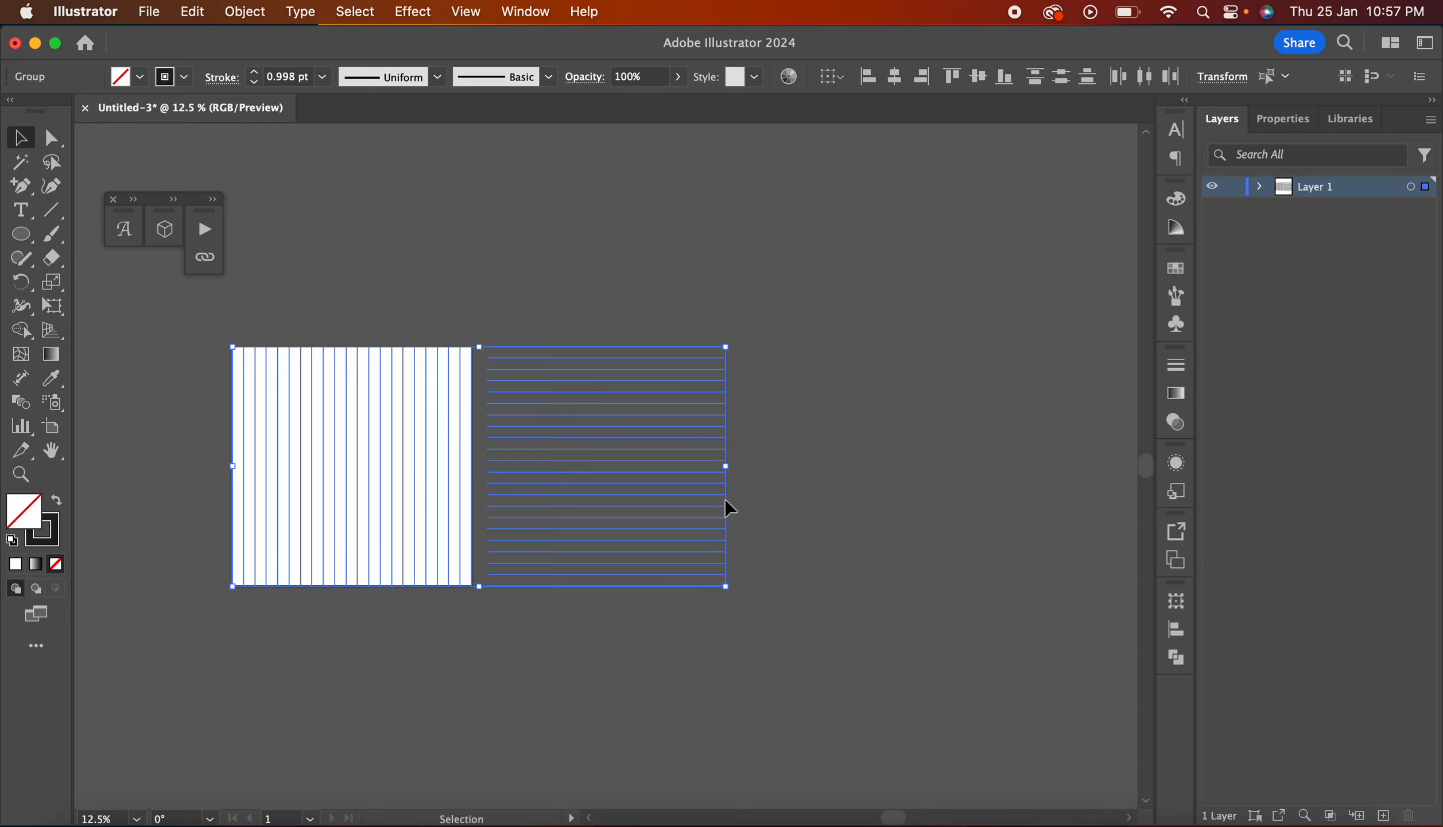
left_click(904, 73)
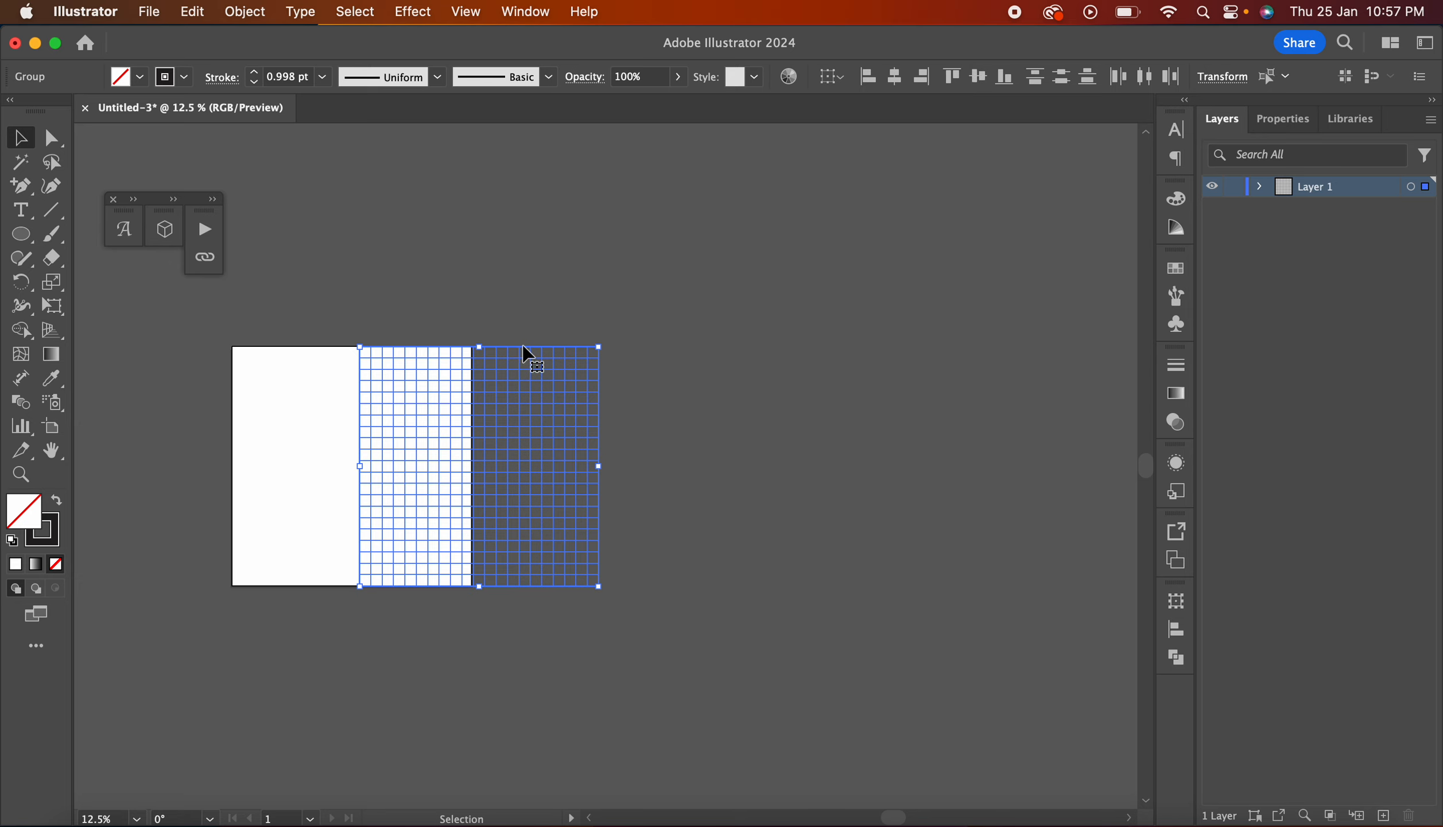
left_click_drag(527, 353, 396, 371)
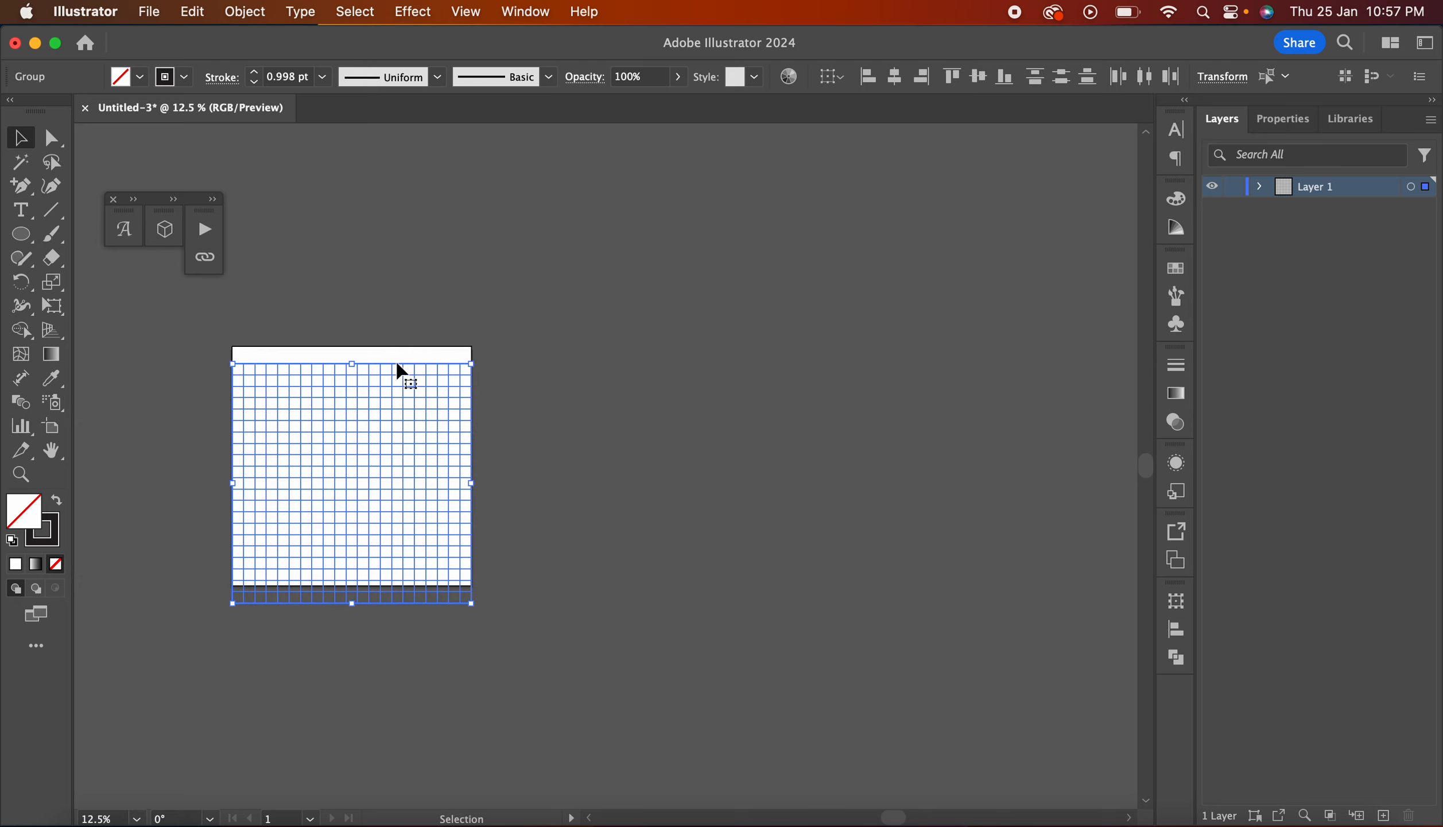
key("super+equal")
key("super+equal")
key("super+equal")
key("super+equal")
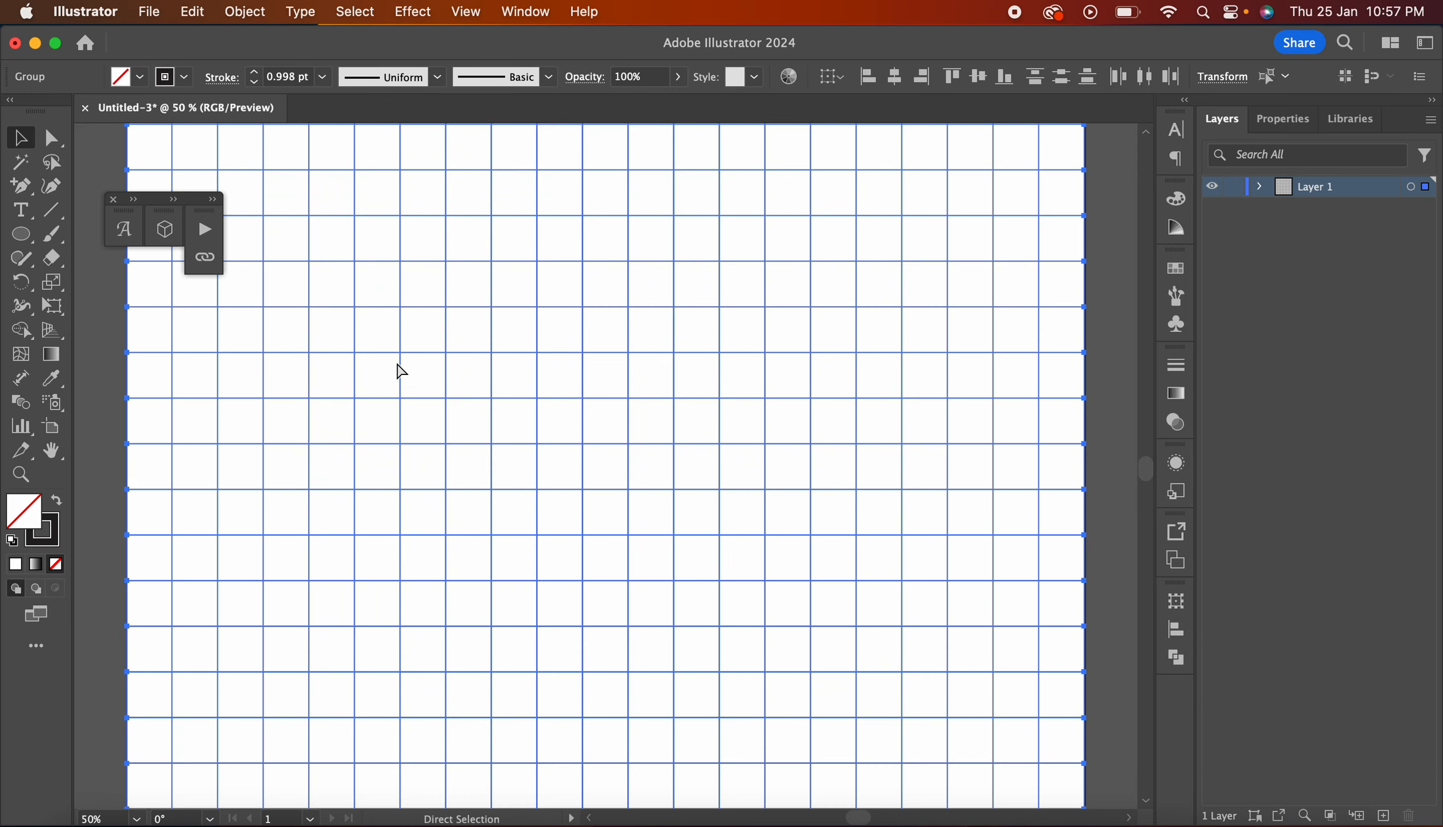
key("super+minus")
key("super+minus")
key("super+minus")
key("super+minus")
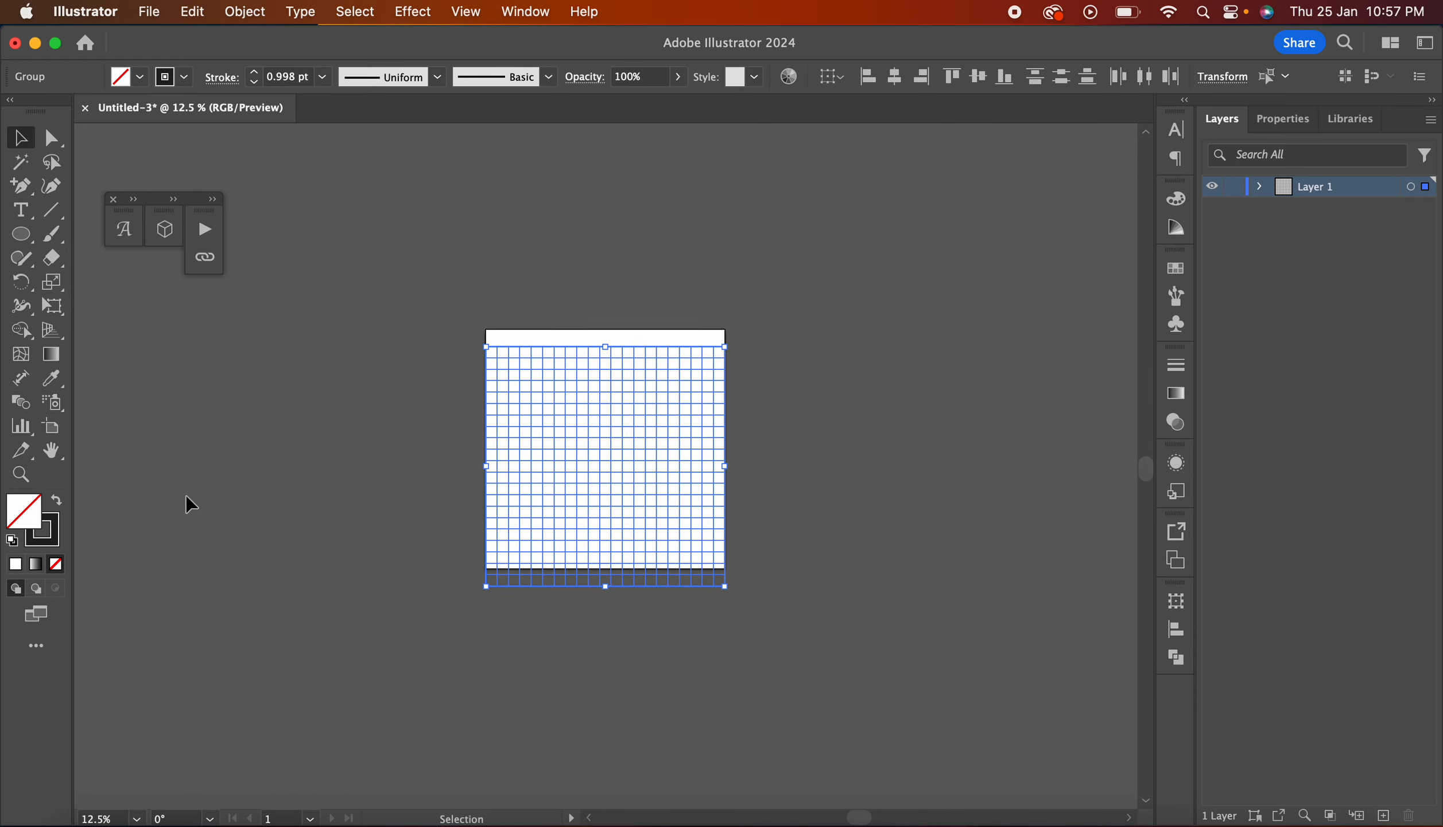
Step: Enlarge the artboard proportionally to about 1638 × 1638 px with the Artboard tool, and return to the Selection tool
left_click(150, 506)
key("shift+o")
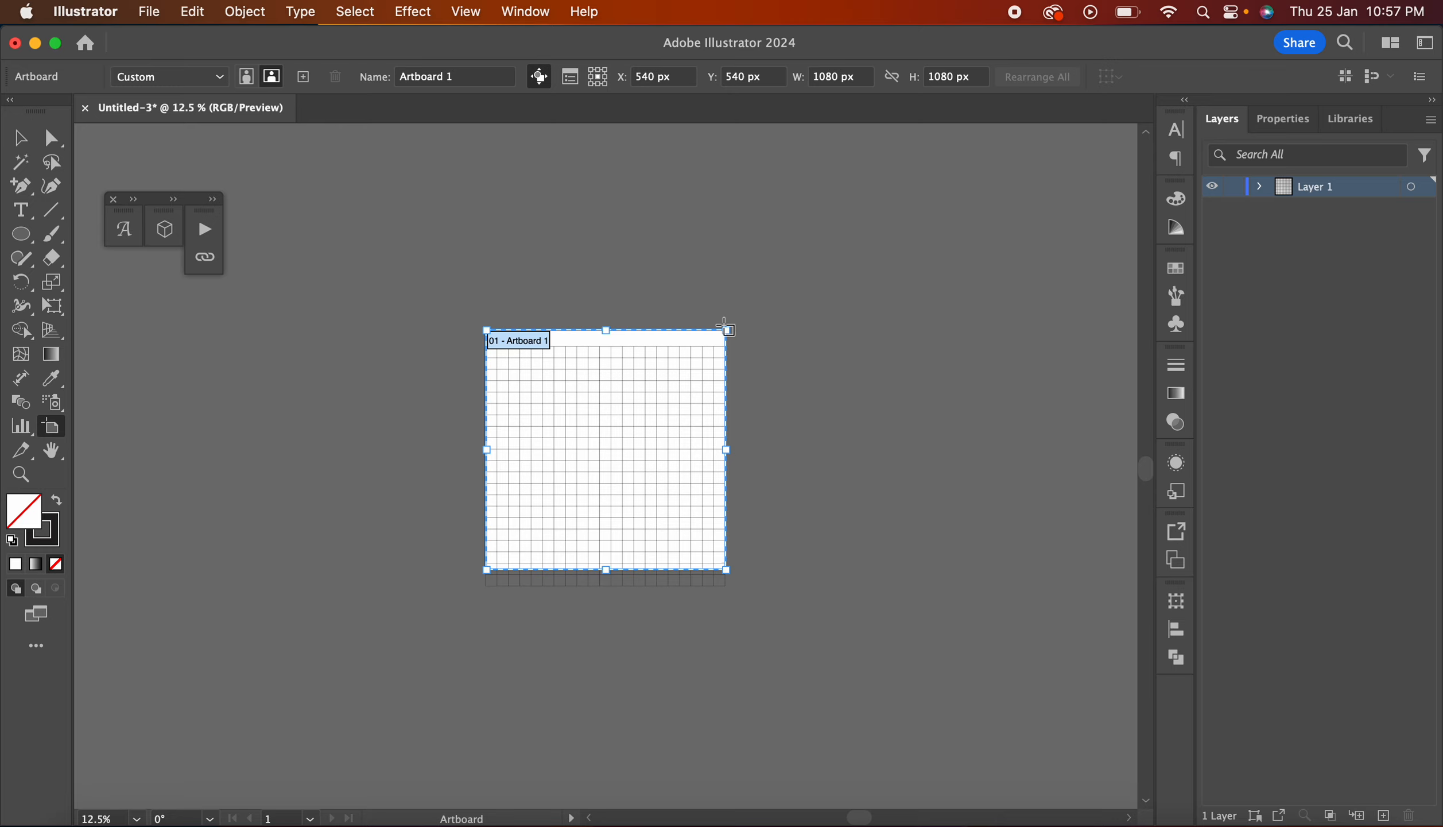
left_click_drag(727, 330, 849, 206)
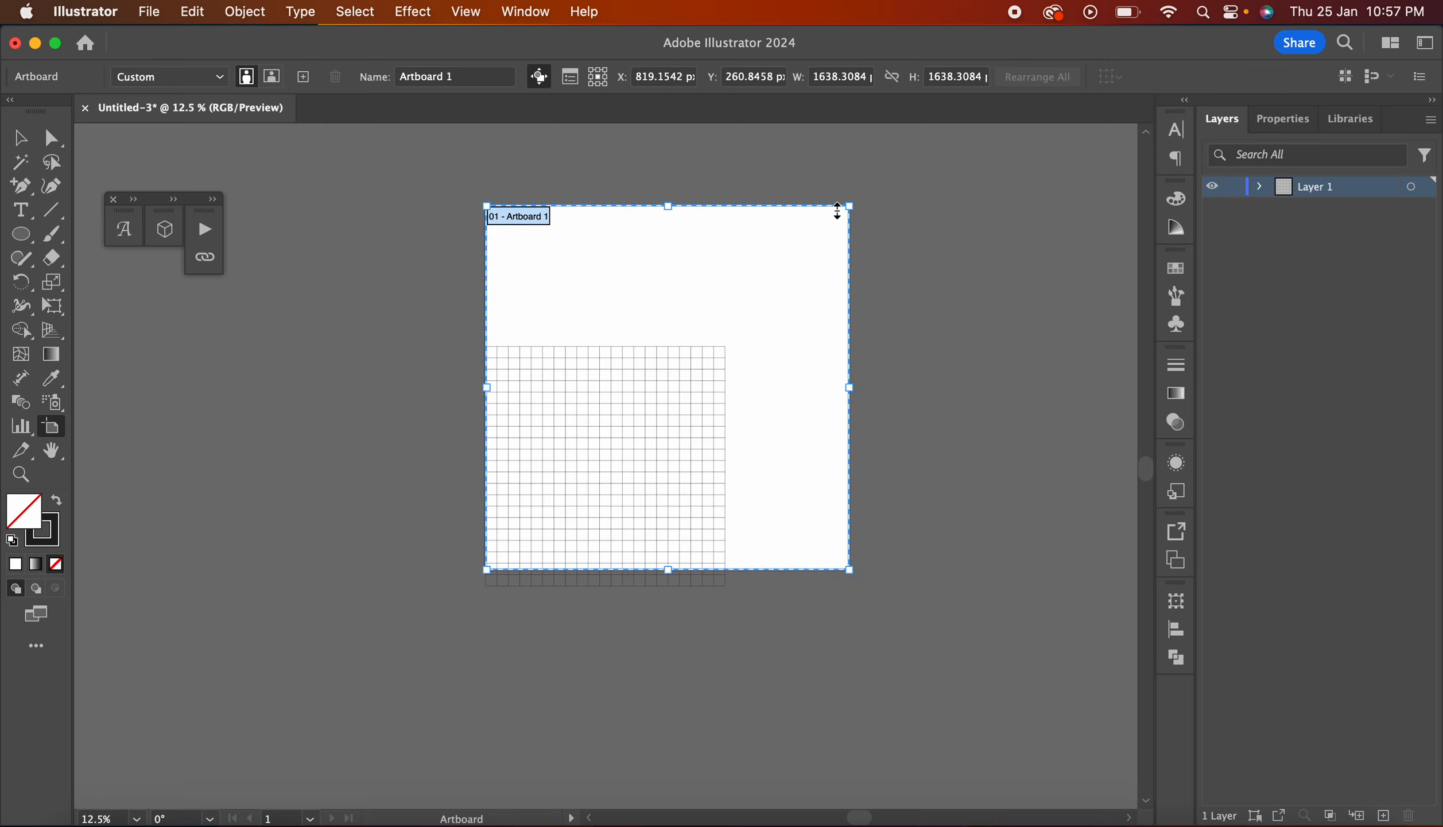
left_click(21, 135)
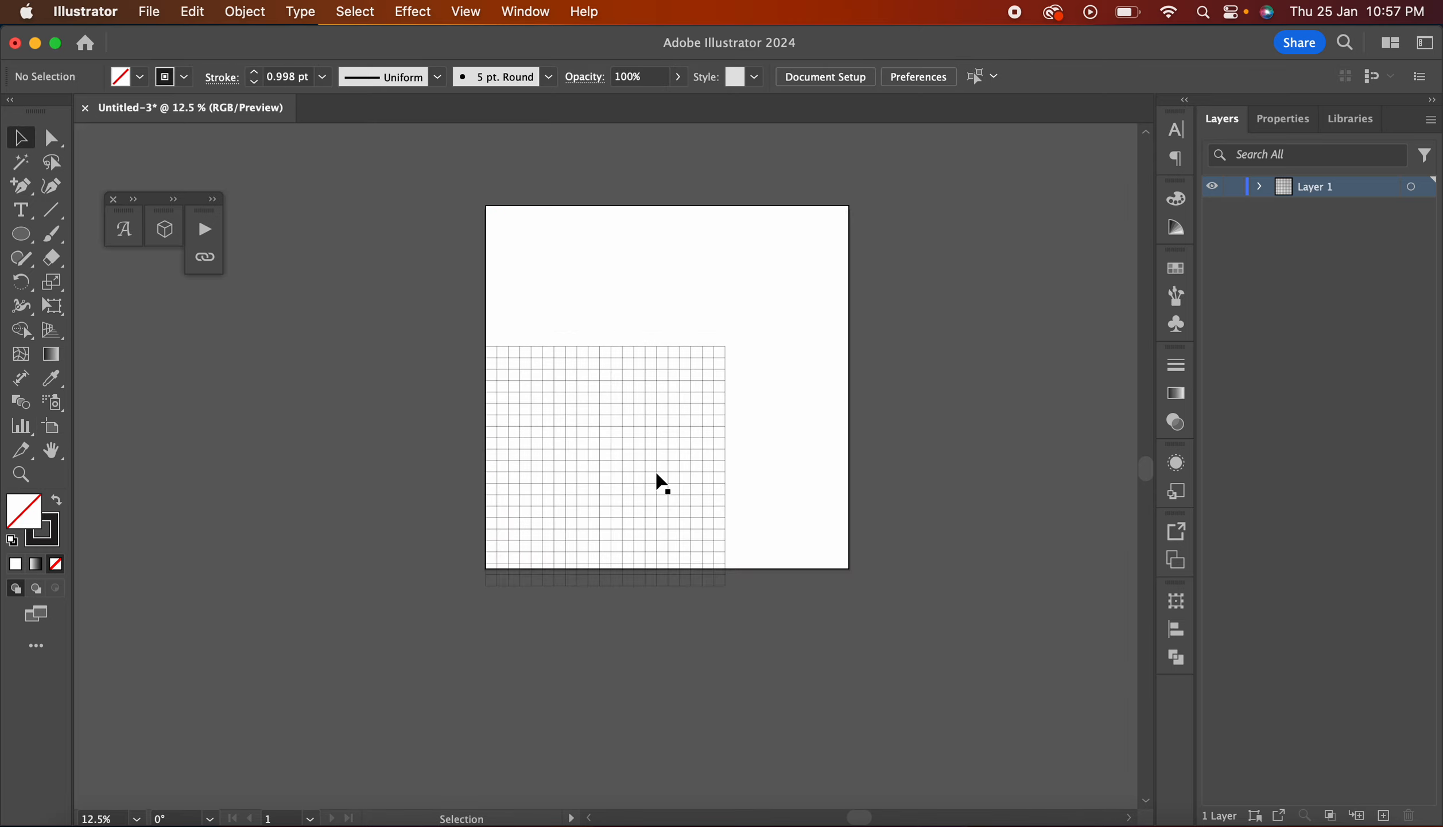
Step: Select both line groups and move the grid to roughly the middle of the enlarged artboard
scroll(656, 474, "right", 2)
scroll(657, 474, "up", 1)
key("super+plus")
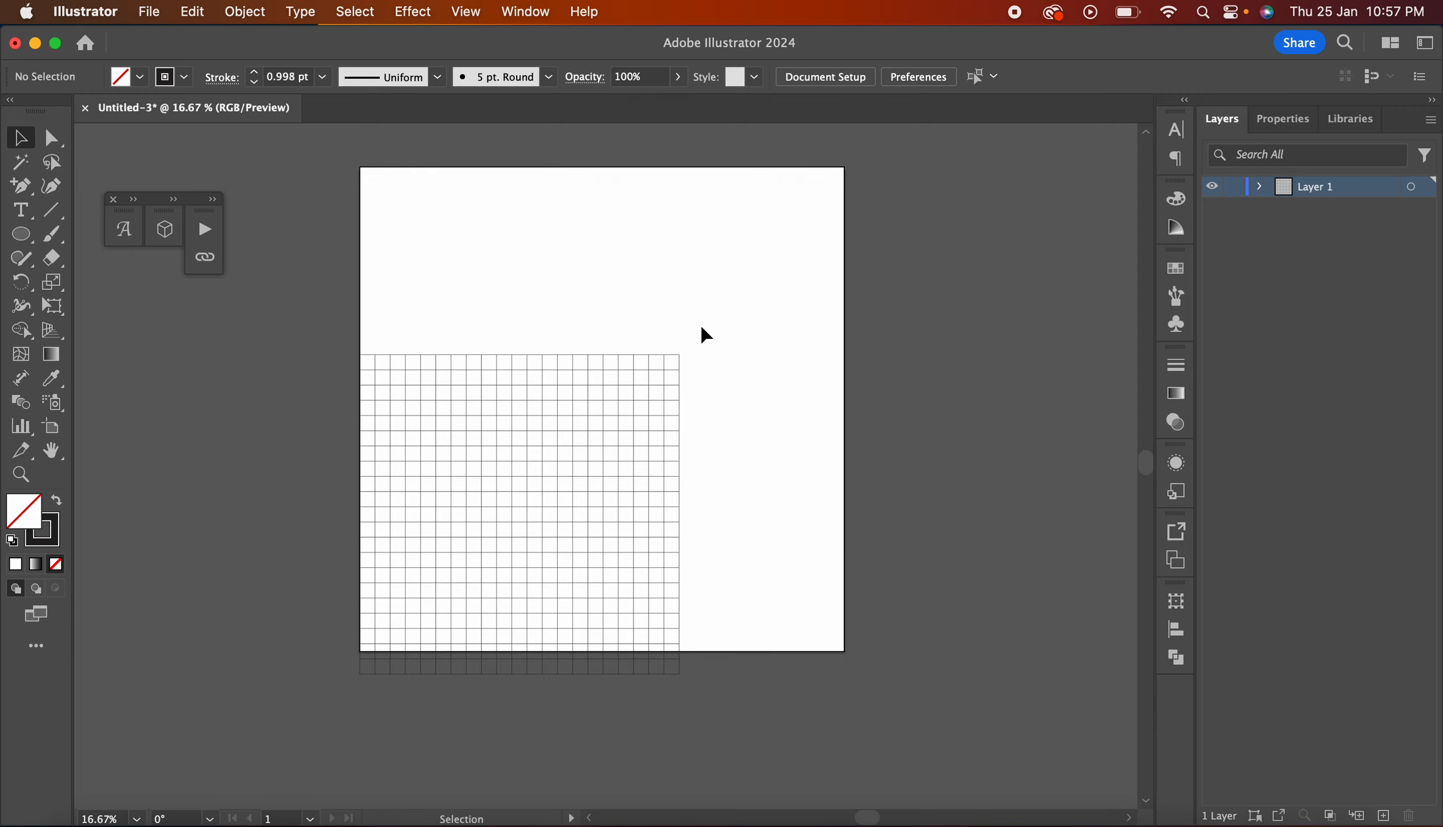
left_click_drag(719, 332, 399, 646)
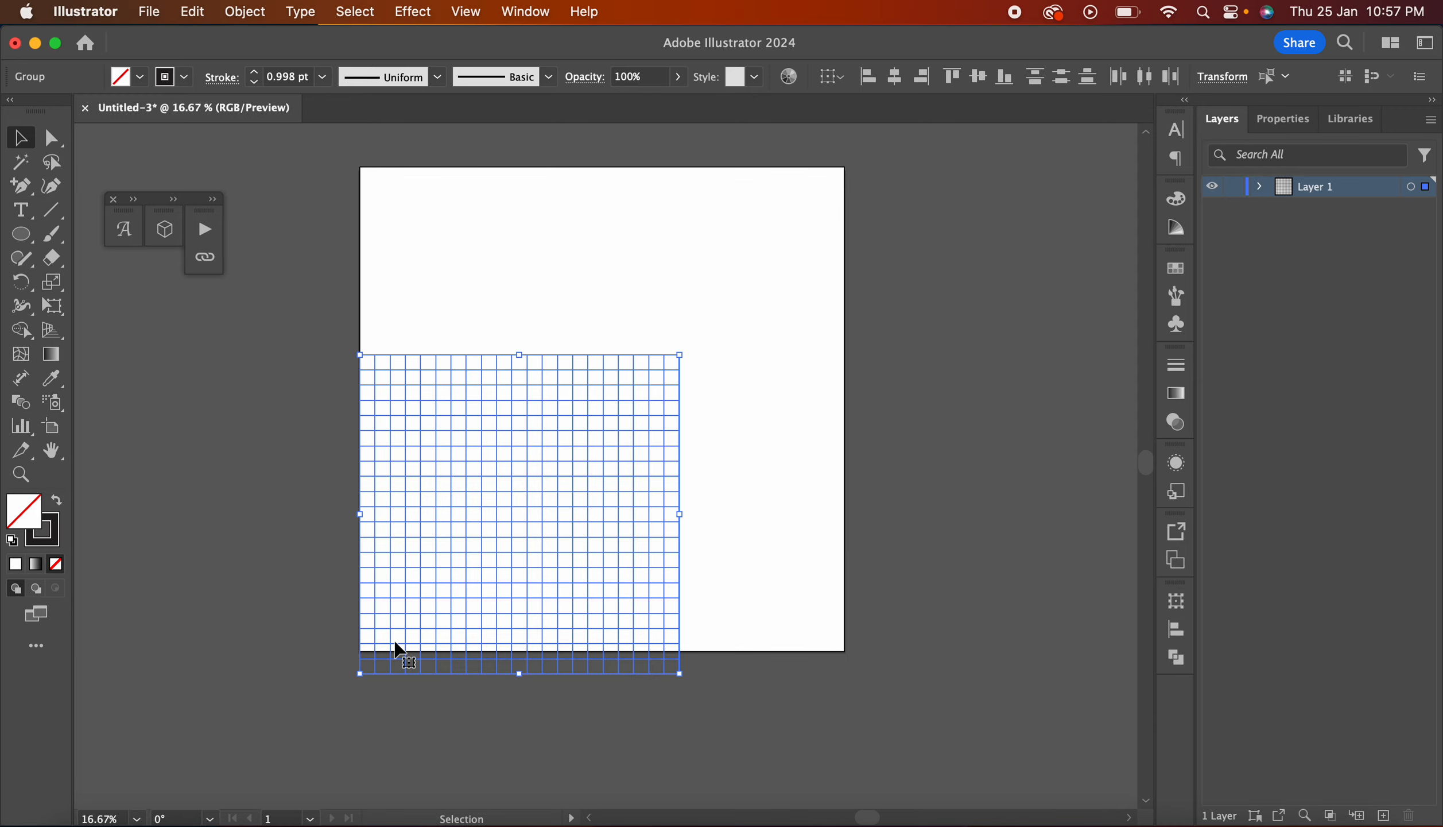
left_click_drag(507, 472, 597, 370)
left_click_drag(710, 299, 413, 693)
left_click_drag(515, 514, 589, 414)
key("super+equal")
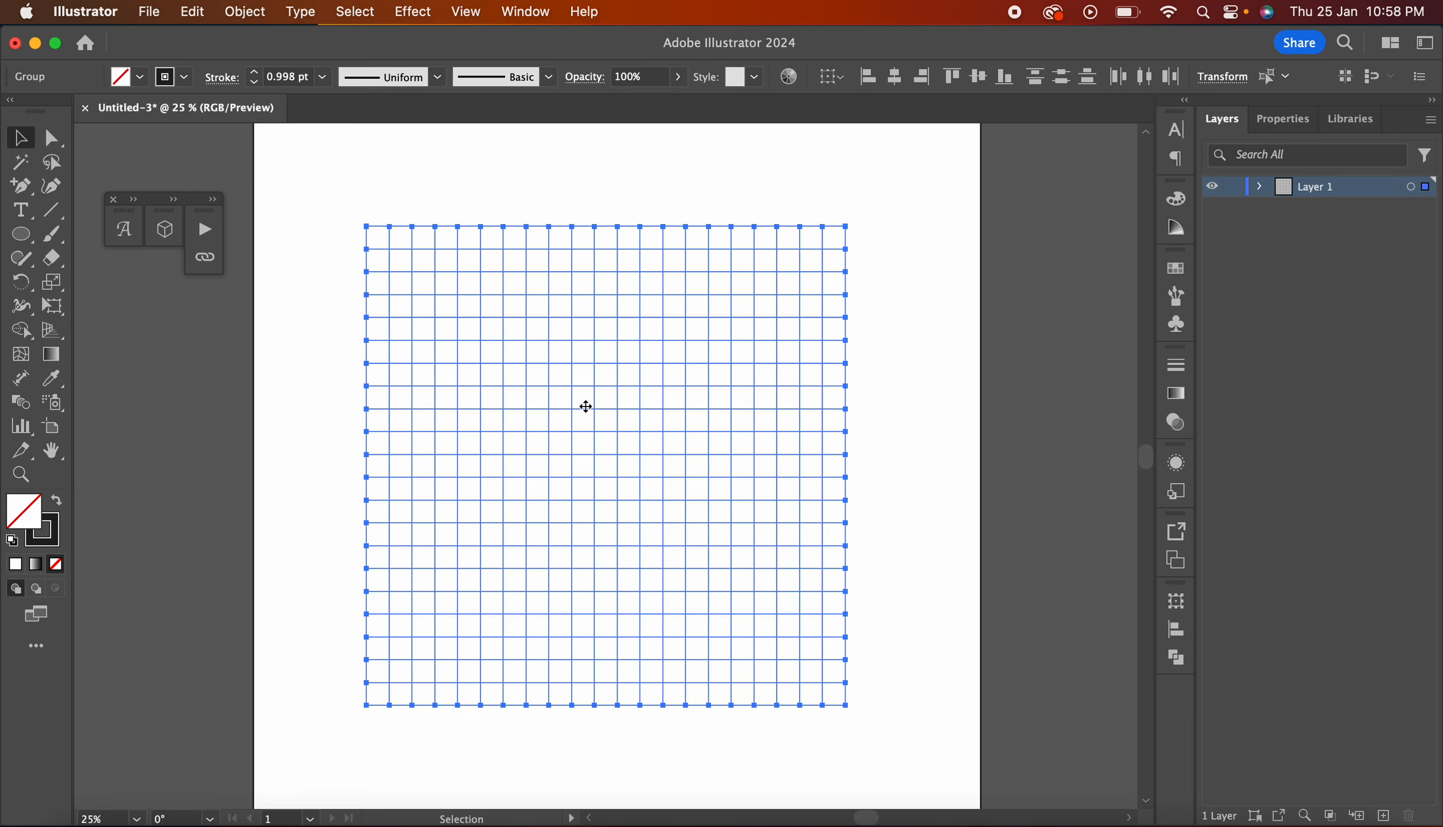
Step: Deselect the grid and examine its outer lines on all four sides for a closed border
left_click(941, 314)
key("super+equal")
key("super+equal")
key("super+equal")
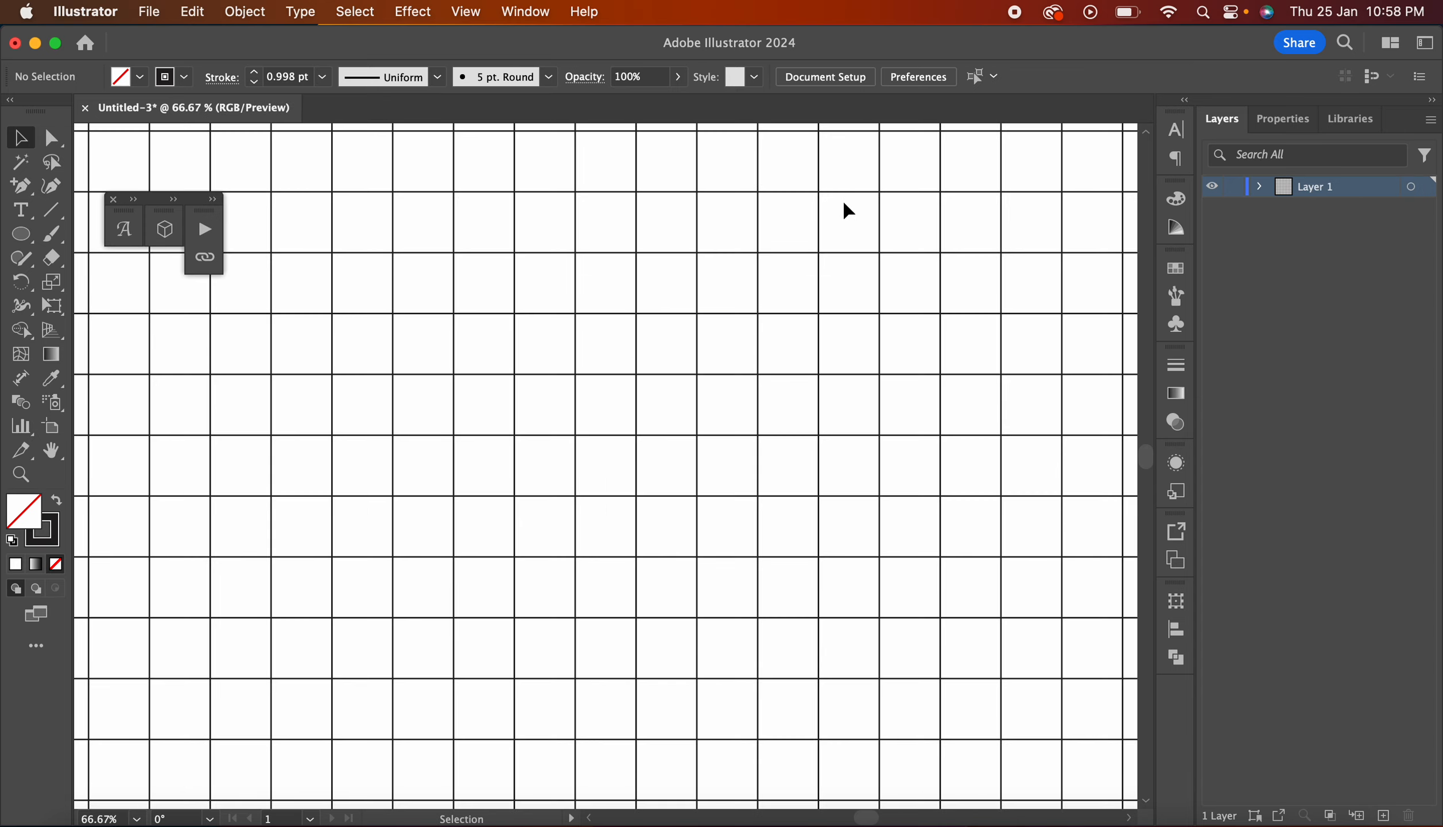
scroll(843, 203, "up", 9)
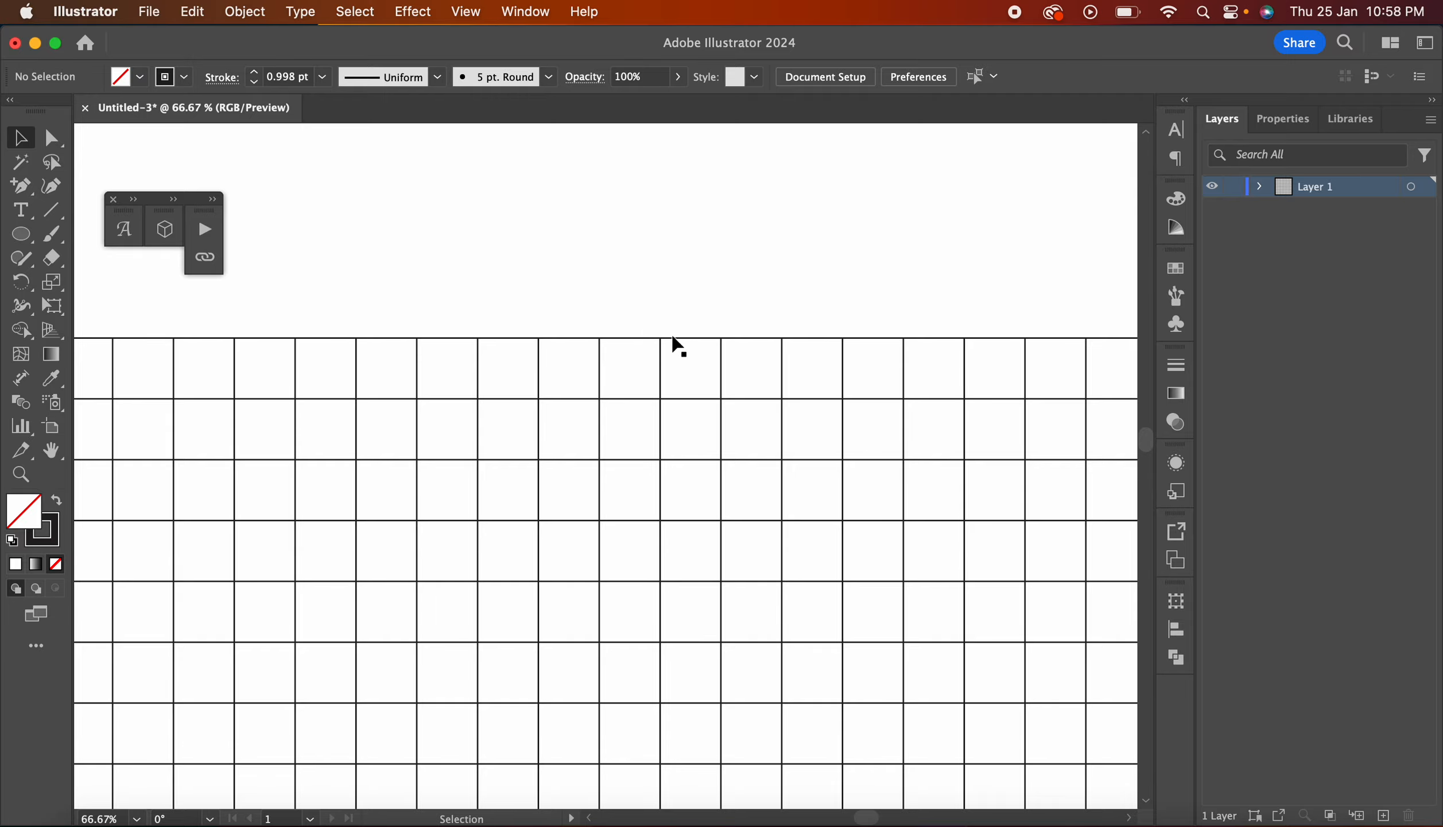
scroll(677, 344, "down", 10)
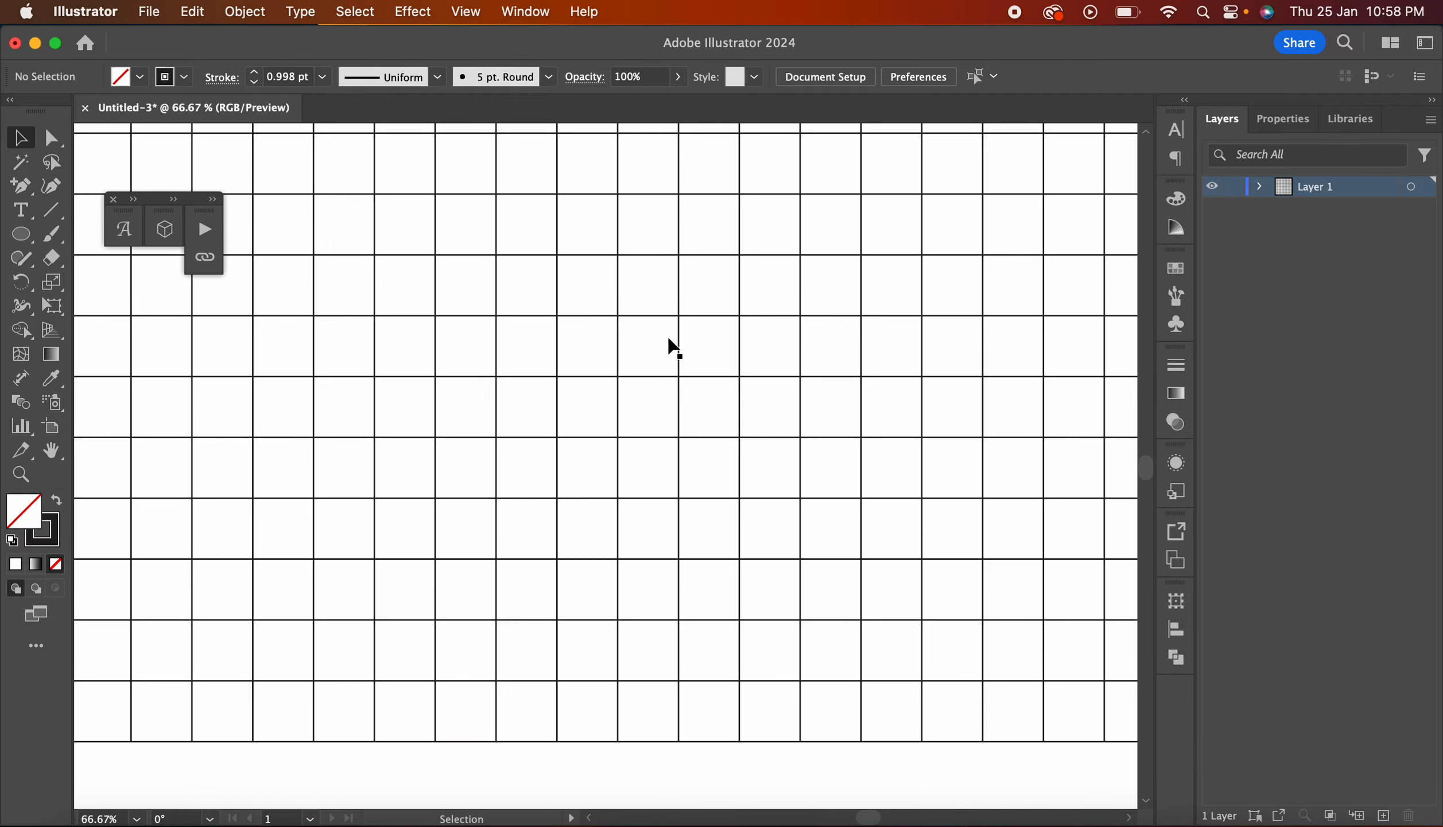
scroll(672, 345, "down", 5)
scroll(672, 346, "right", 2)
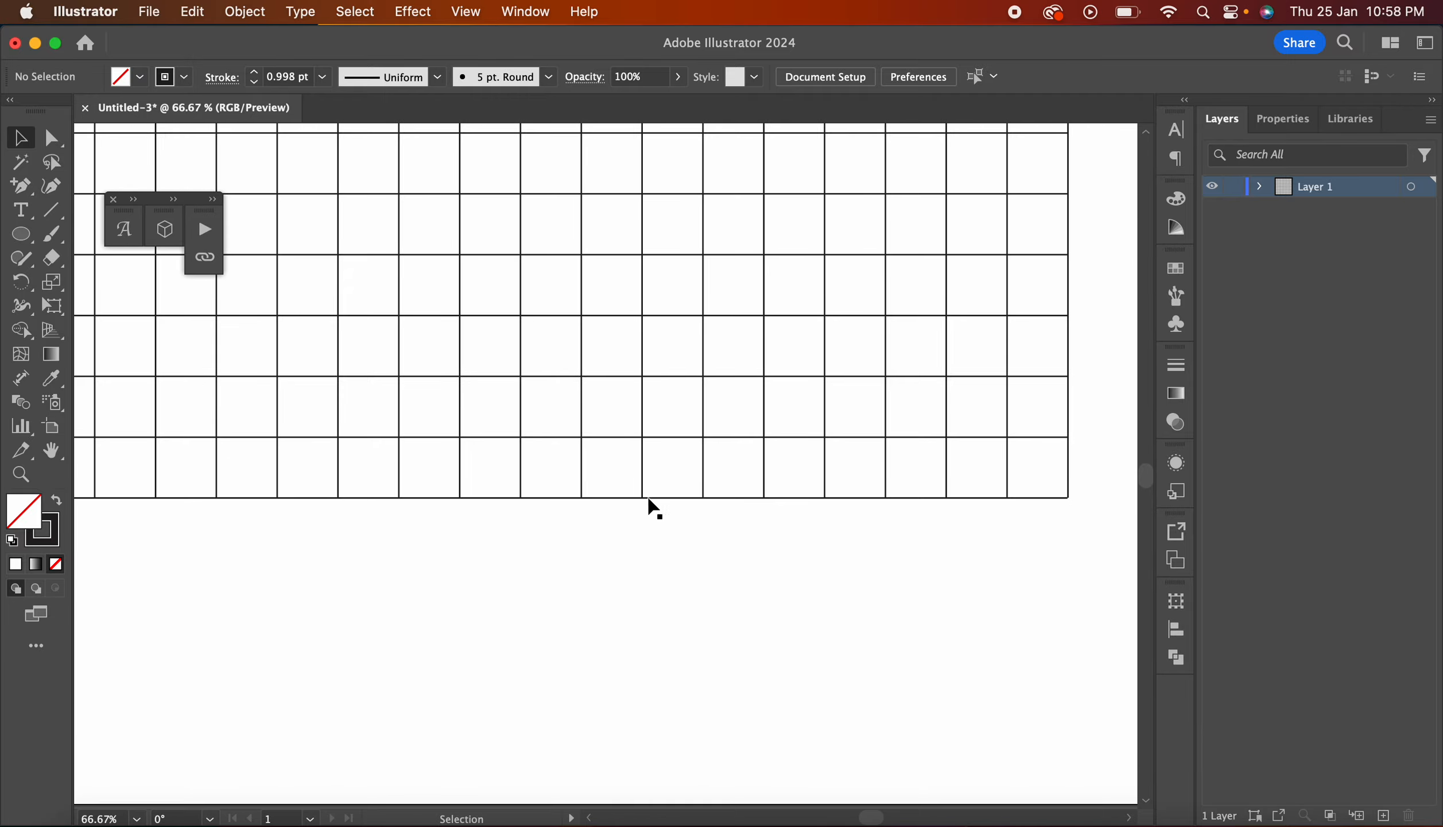
scroll(706, 495, "up", 7)
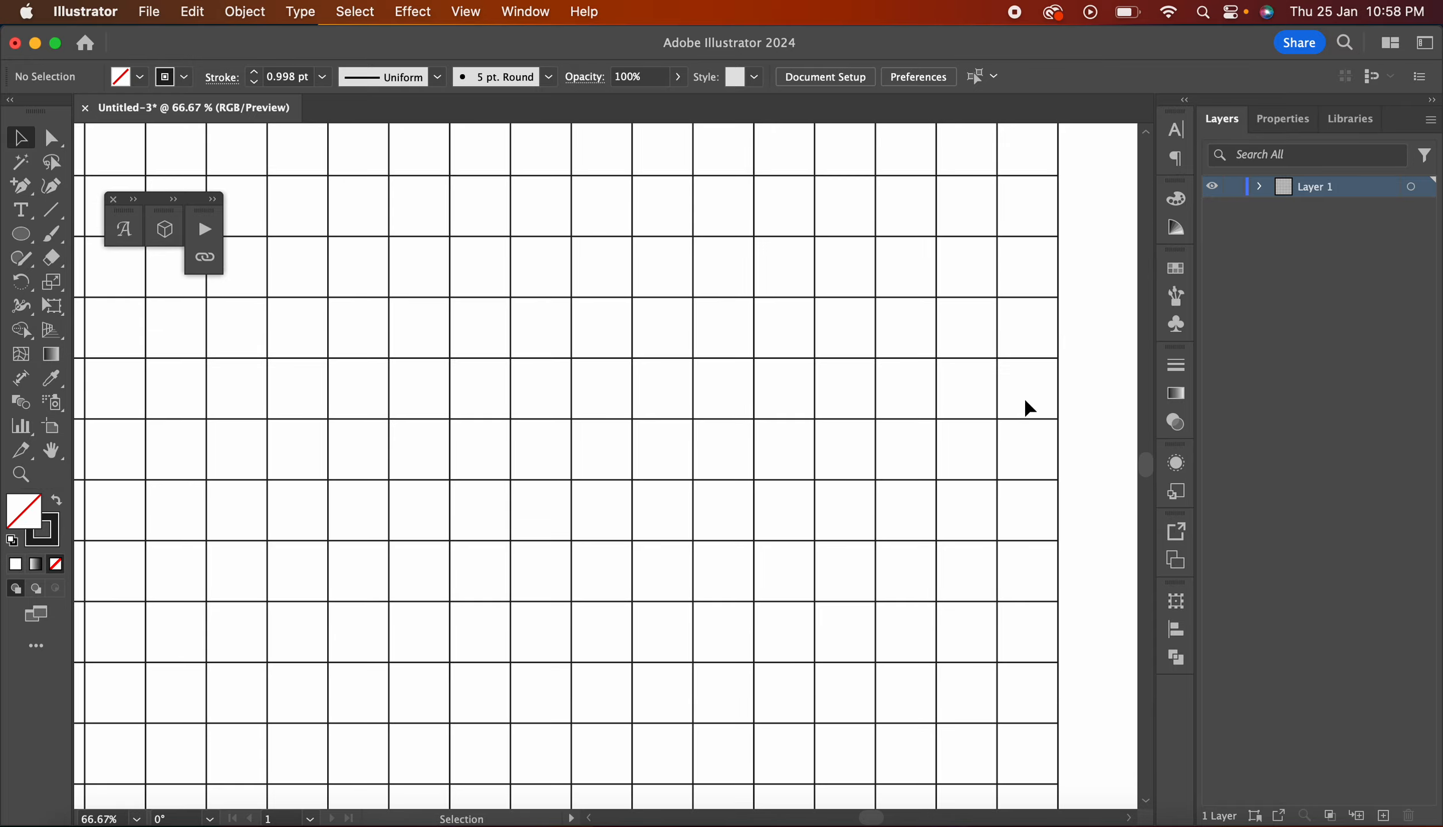
scroll(776, 563, "left", 6)
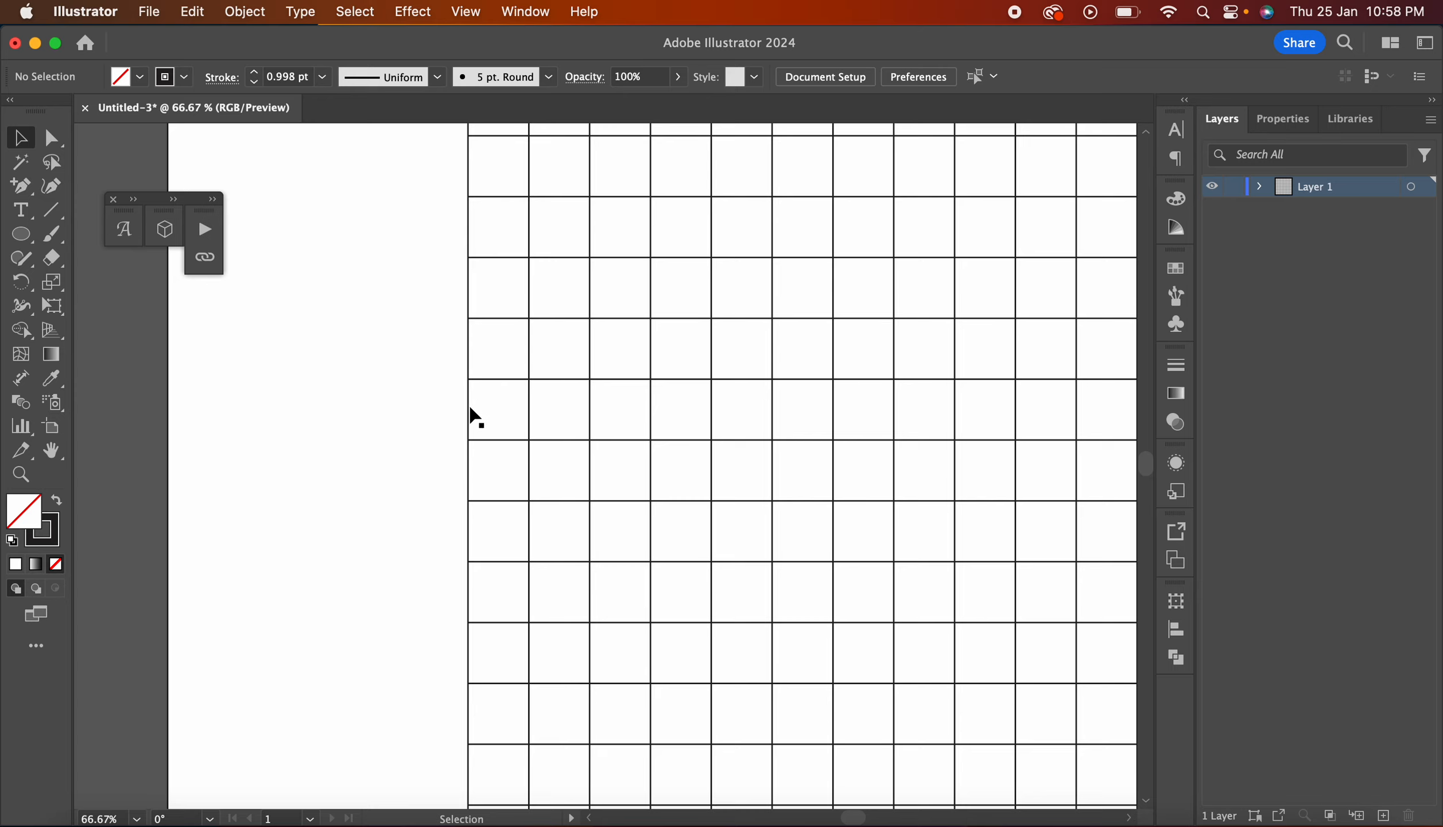
scroll(481, 428, "right", 5)
key("super+minus")
key("super+minus")
key("super+minus")
key("super+minus")
key("super+minus")
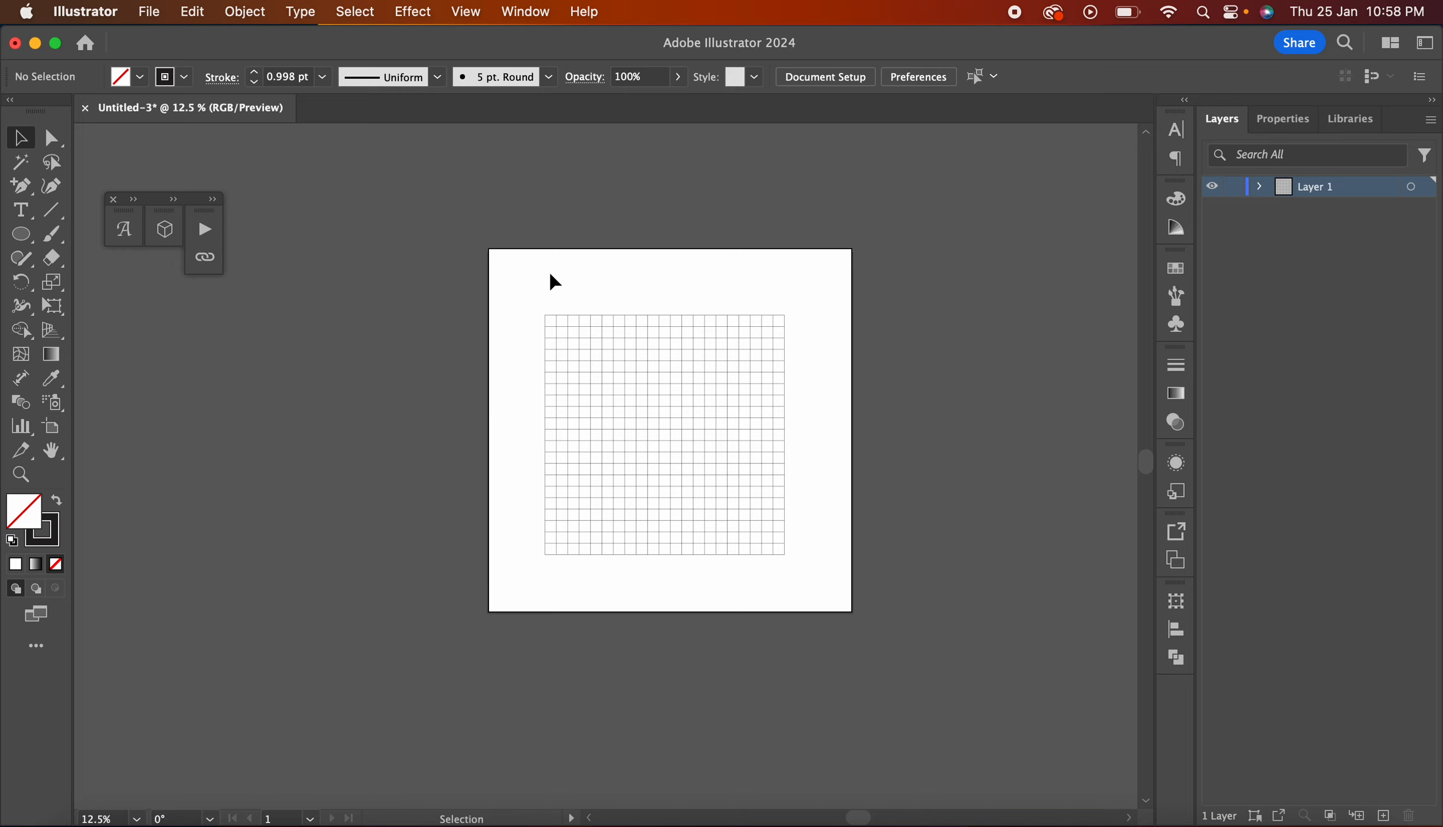
Step: Copy the whole grid, switch to Photoshop, and paste it as a Smart Object above the color fill in the blank artboard
left_click_drag(509, 280, 839, 631)
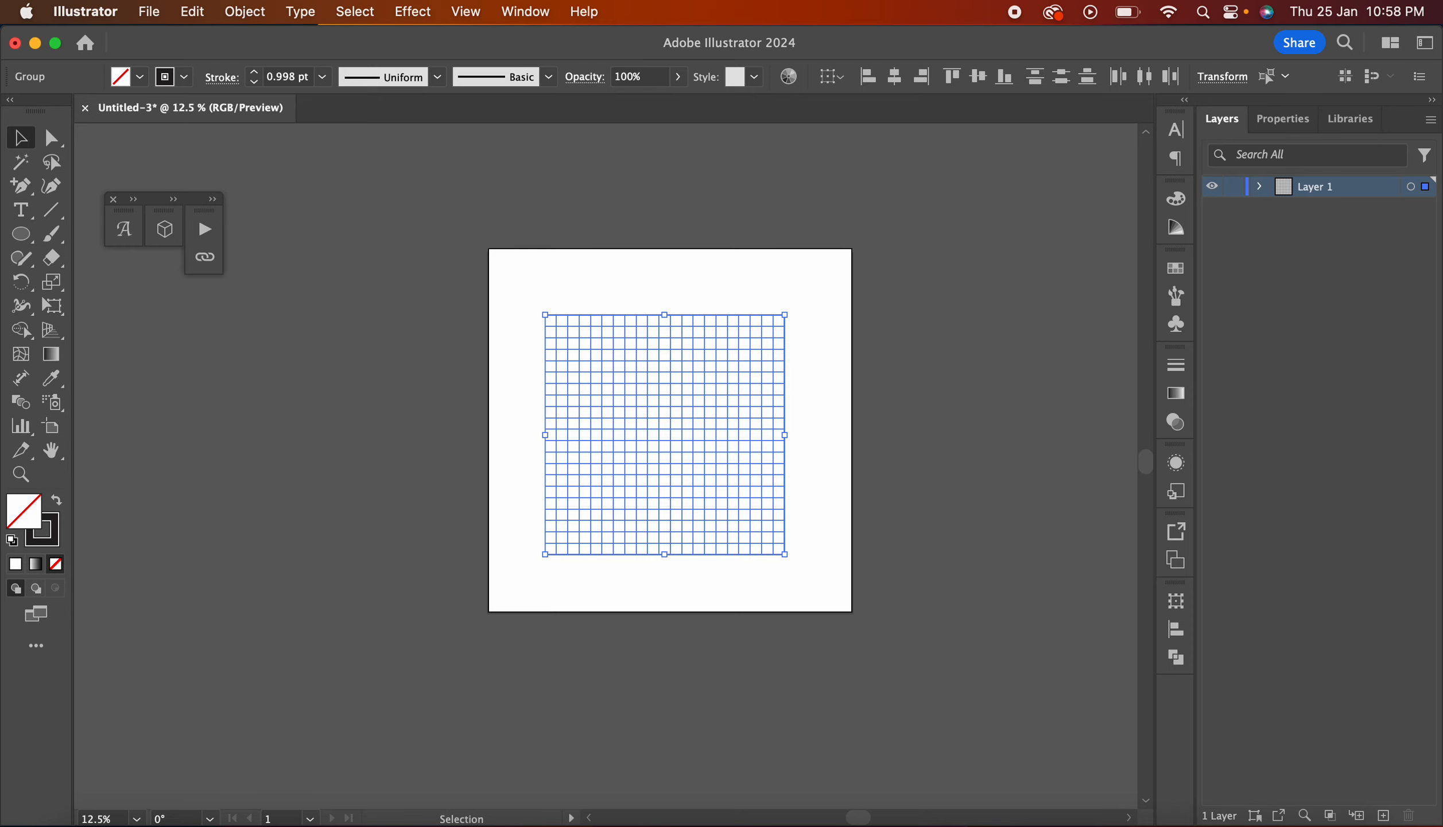
left_click(1170, 821)
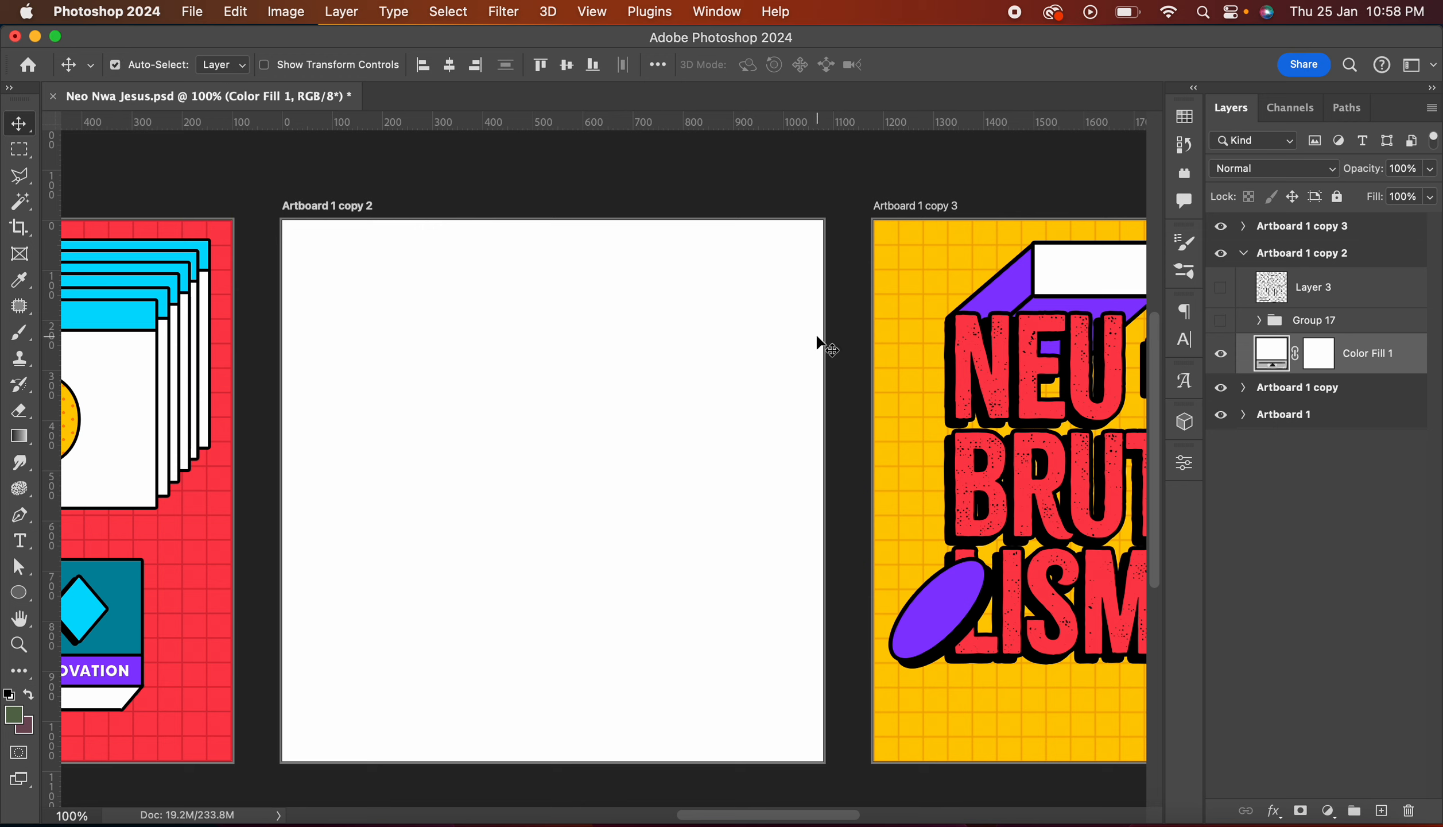
key("super+v")
left_click(662, 379)
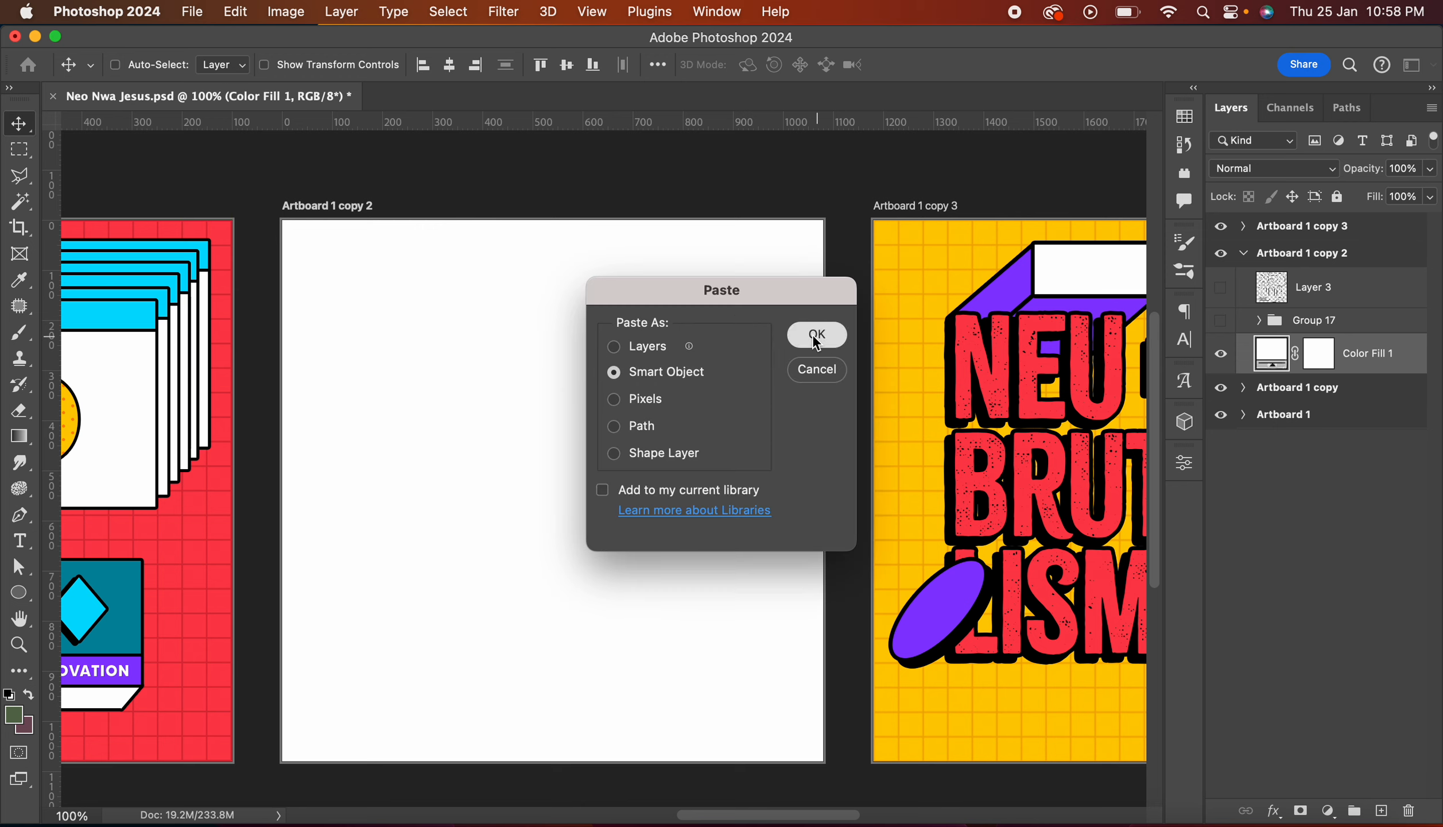
key("Return")
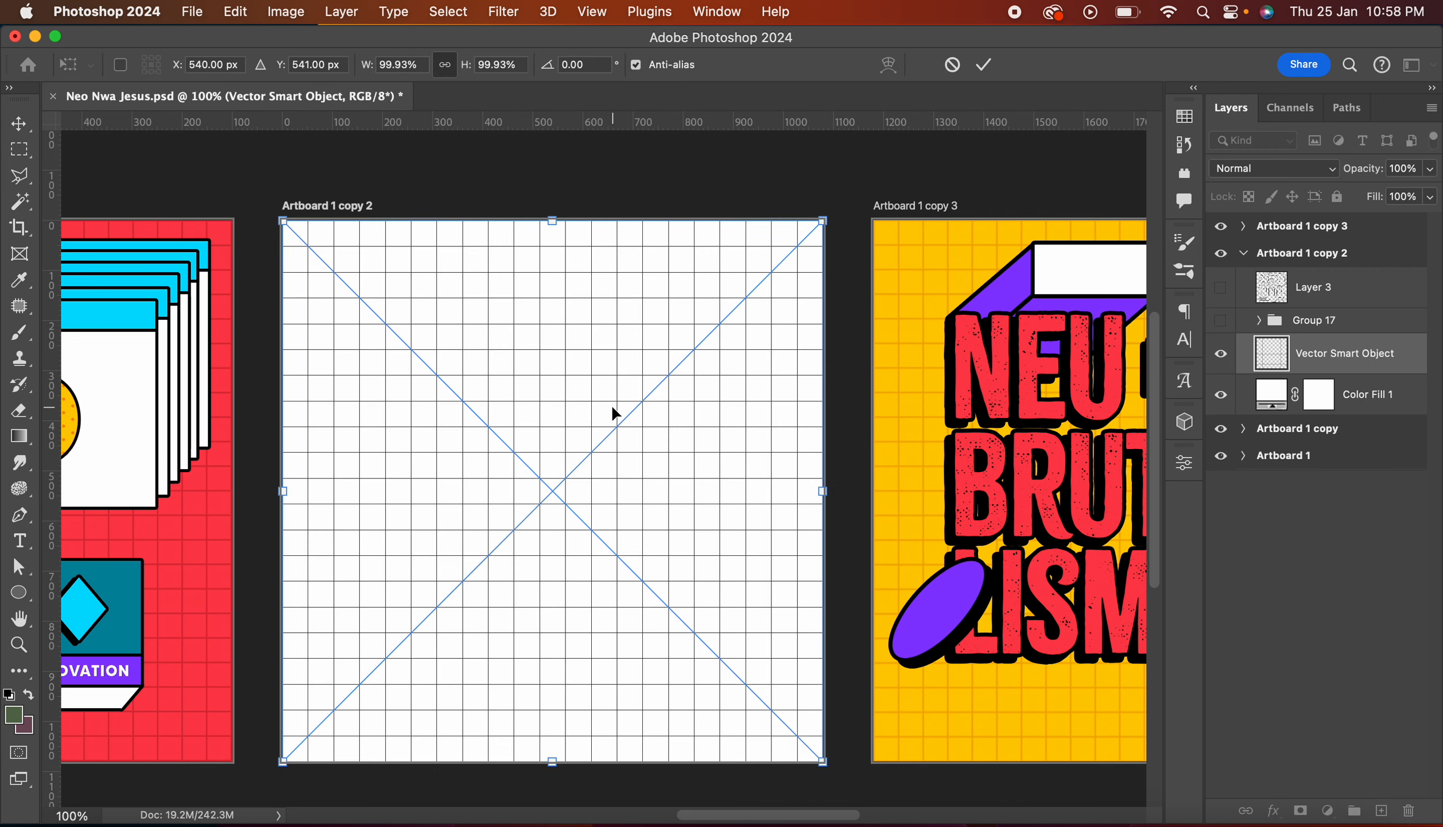
key("Return")
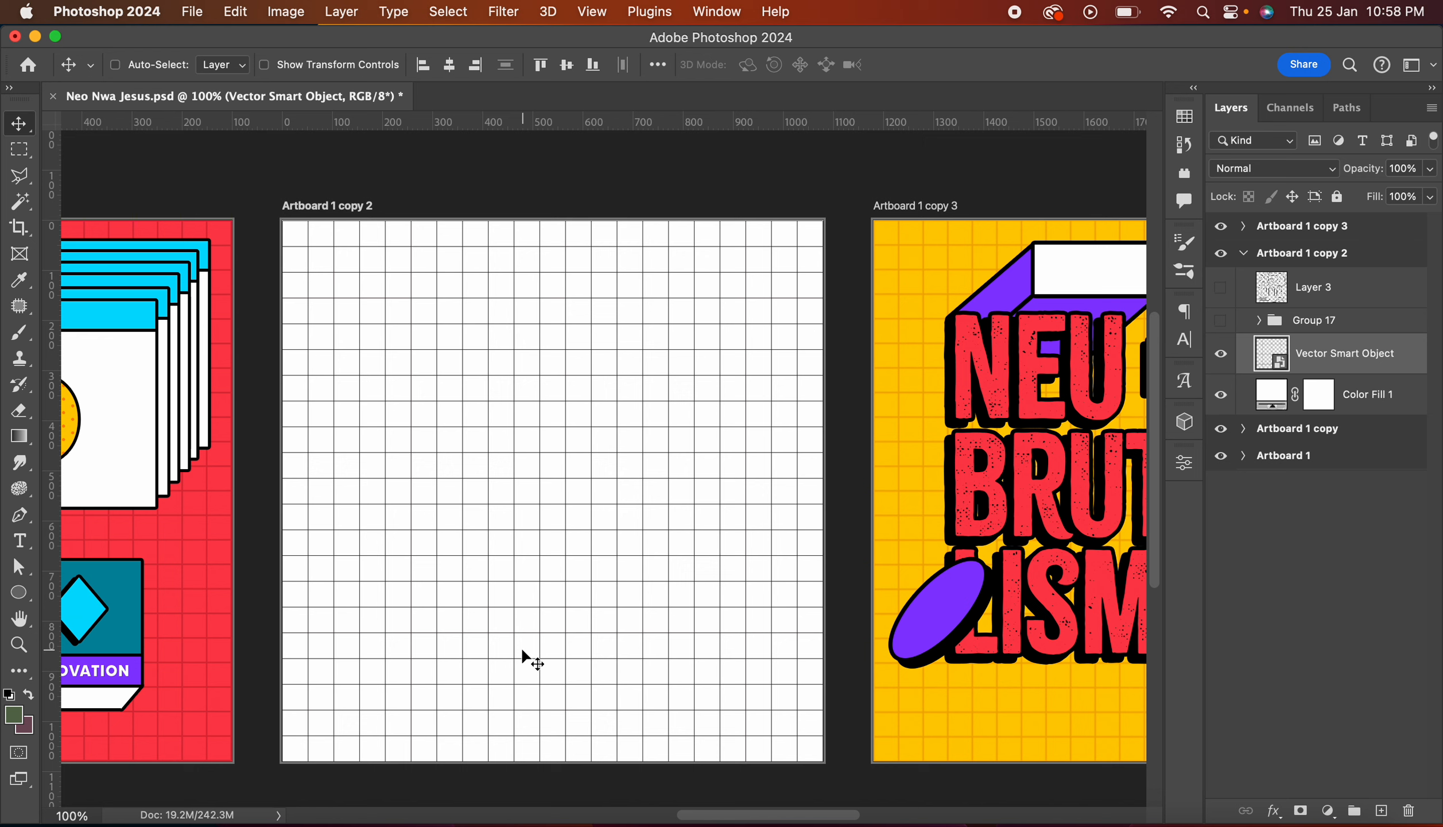
Step: Open the pasted grid's Smart Object in Illustrator for editing and select all of its lines
double_click(1275, 361)
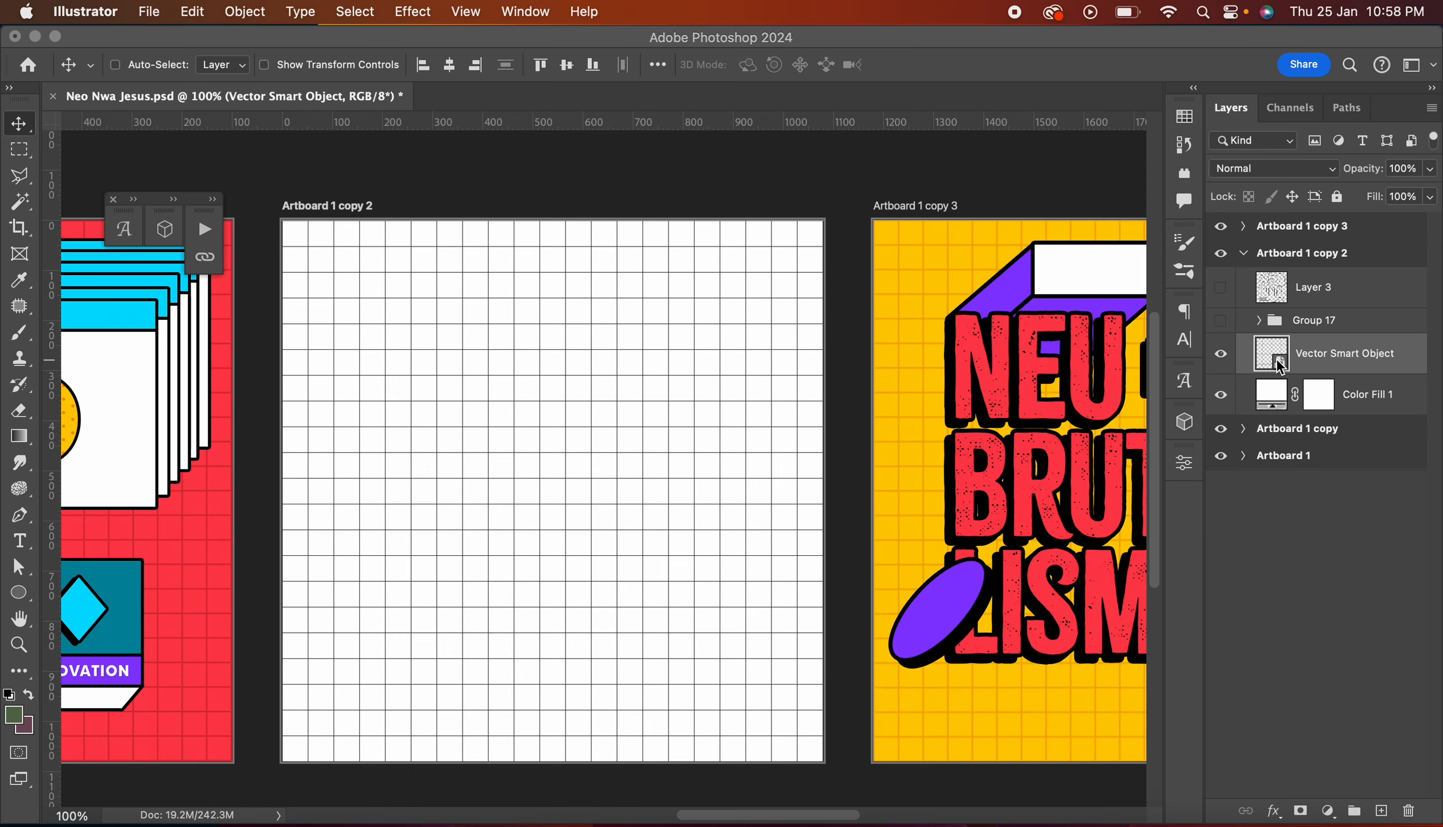
key("super+minus")
key("super+minus")
key("super+minus")
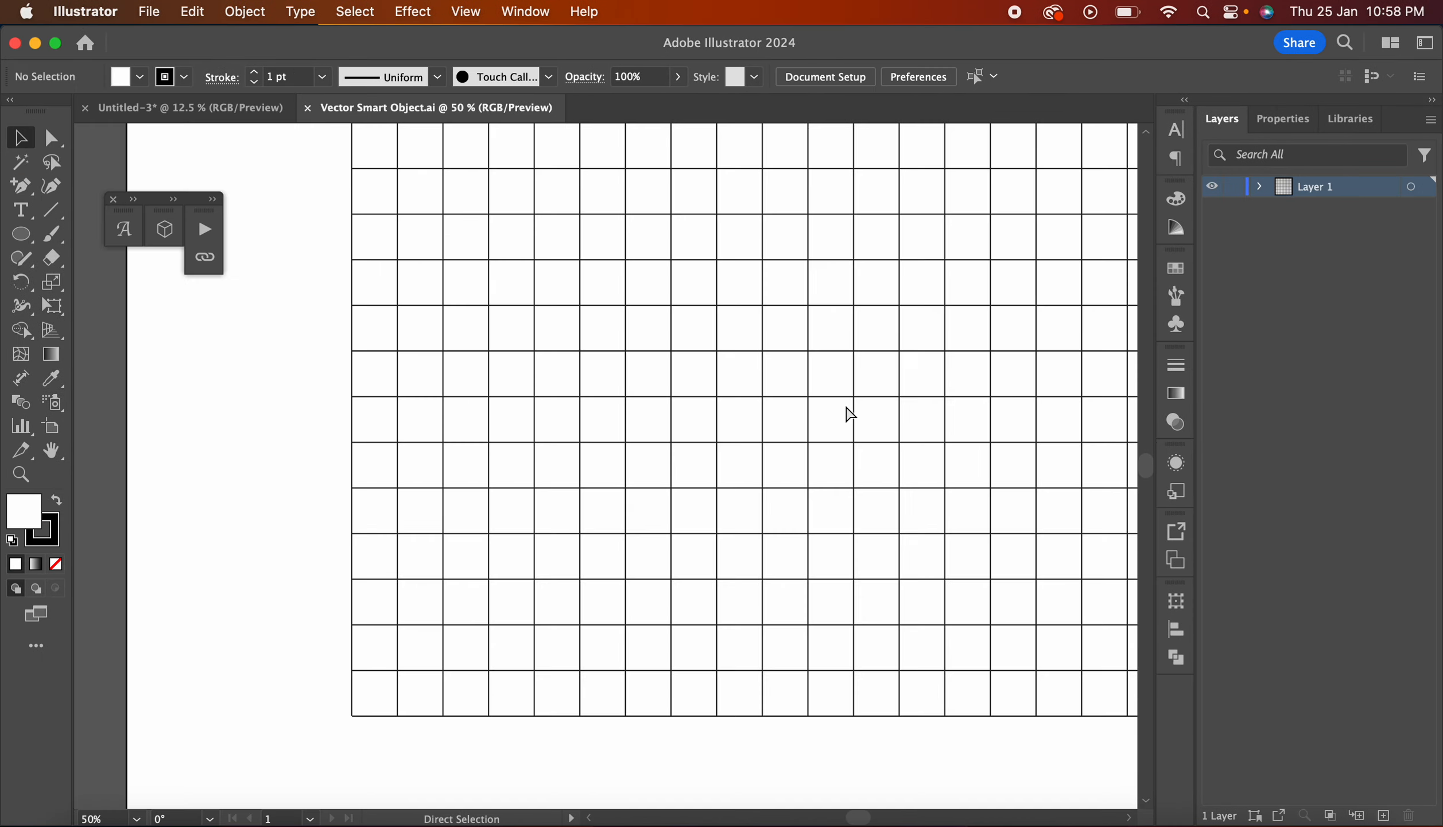
scroll(850, 414, "up", 3)
left_click_drag(925, 267, 300, 649)
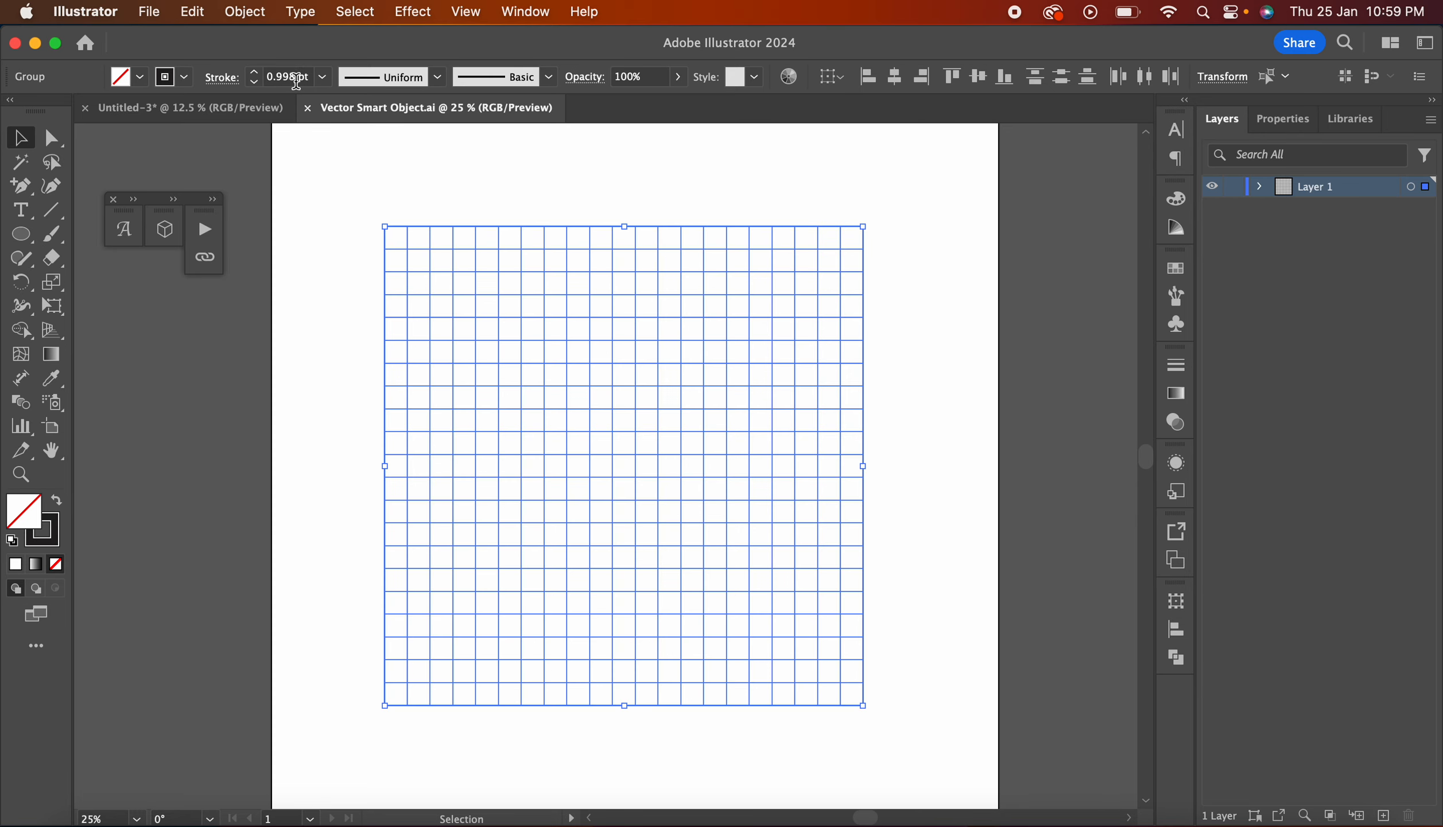
Step: Set the stroke of all grid lines to 5 pt and deselect them to judge the thickness
left_click(322, 76)
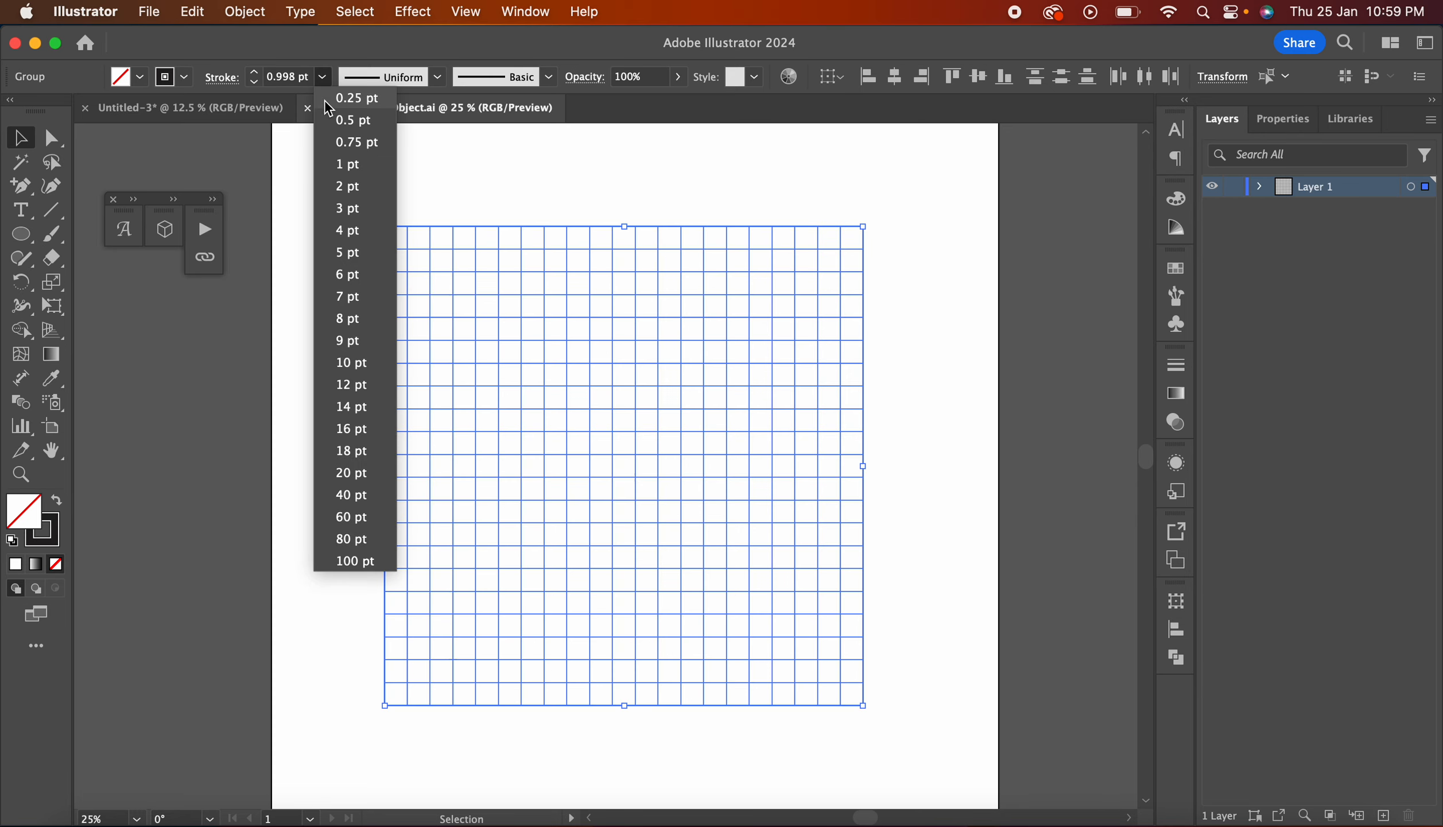
left_click(343, 167)
left_click(323, 77)
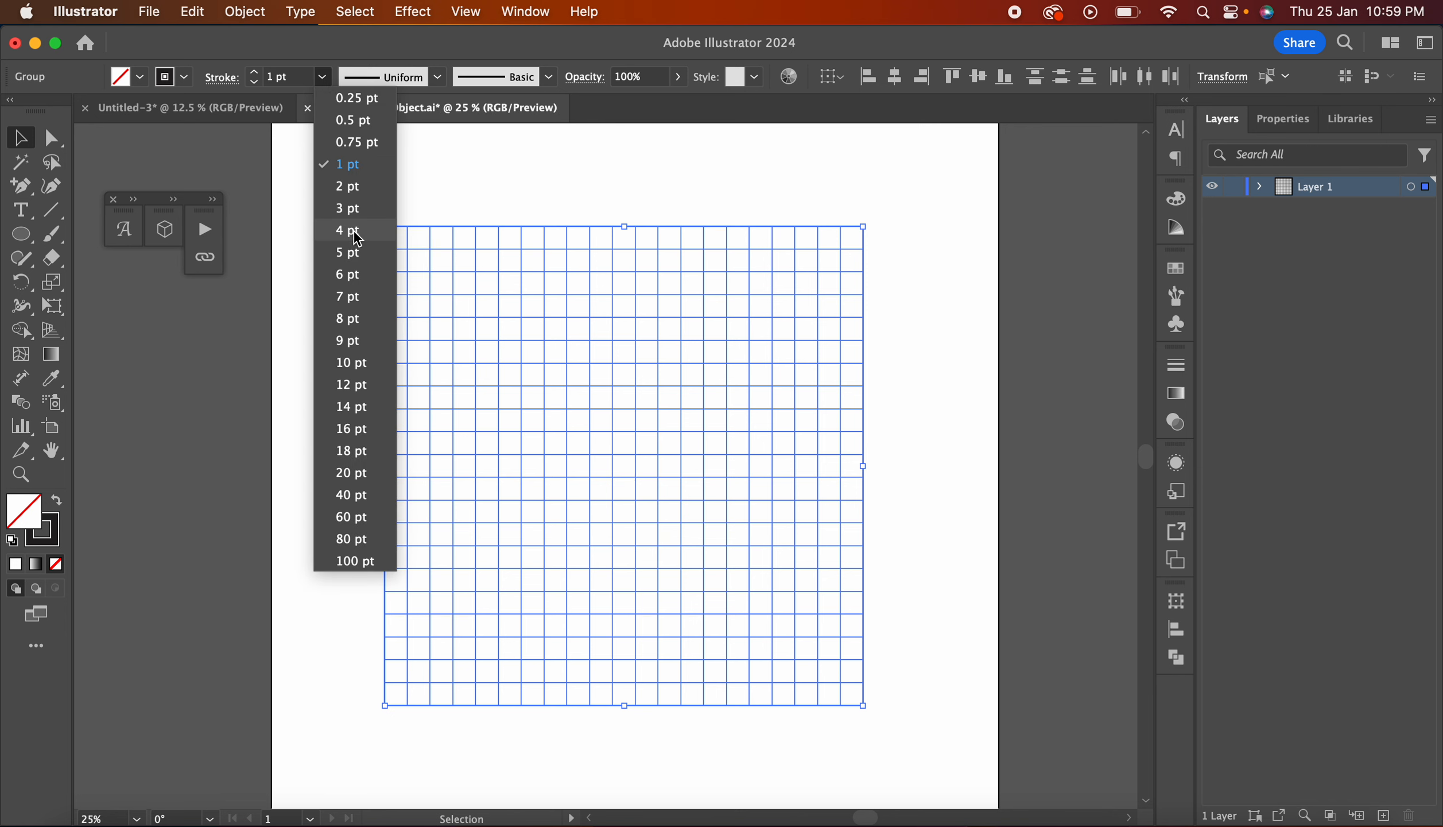
left_click(356, 254)
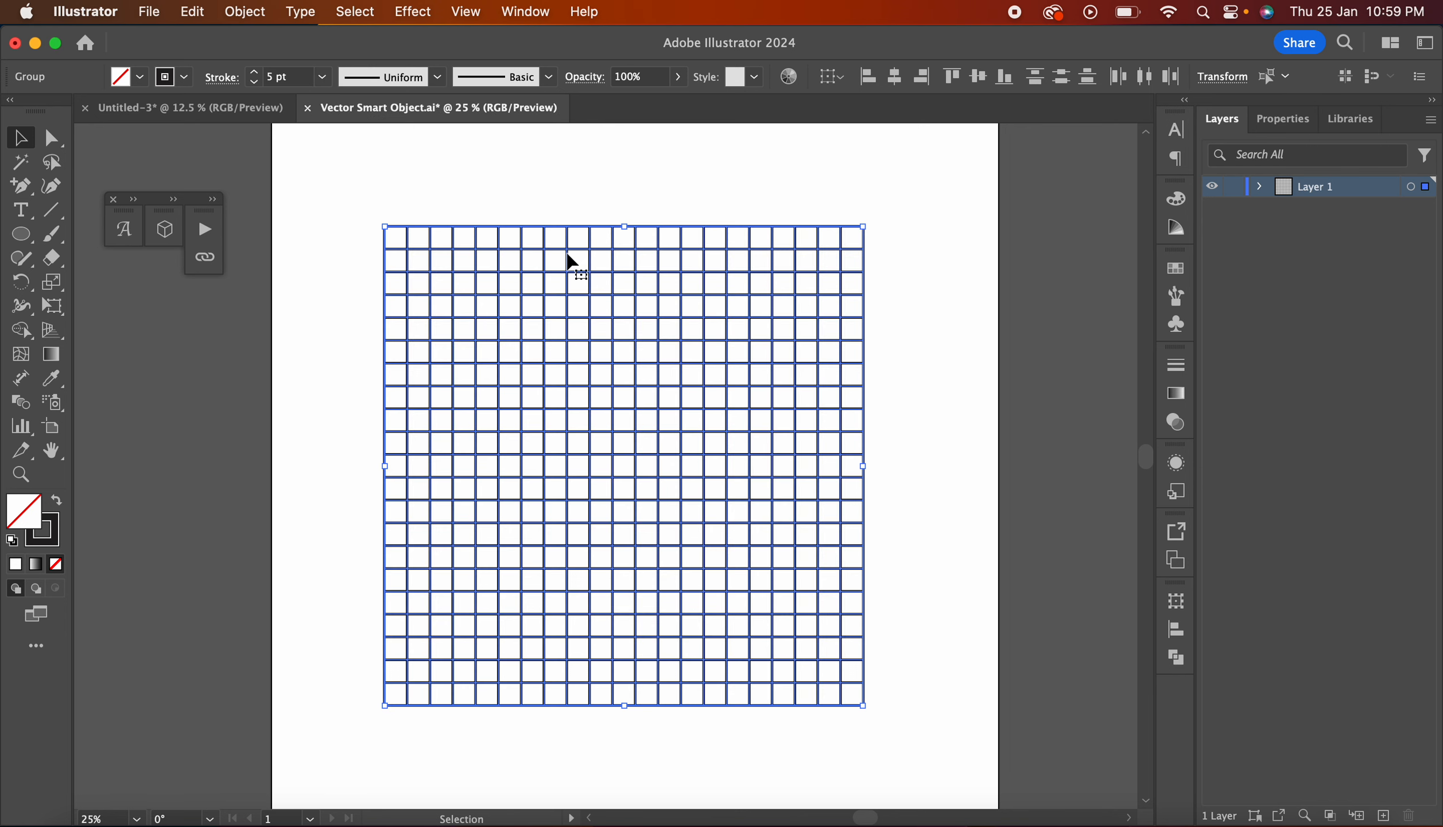
left_click(884, 237)
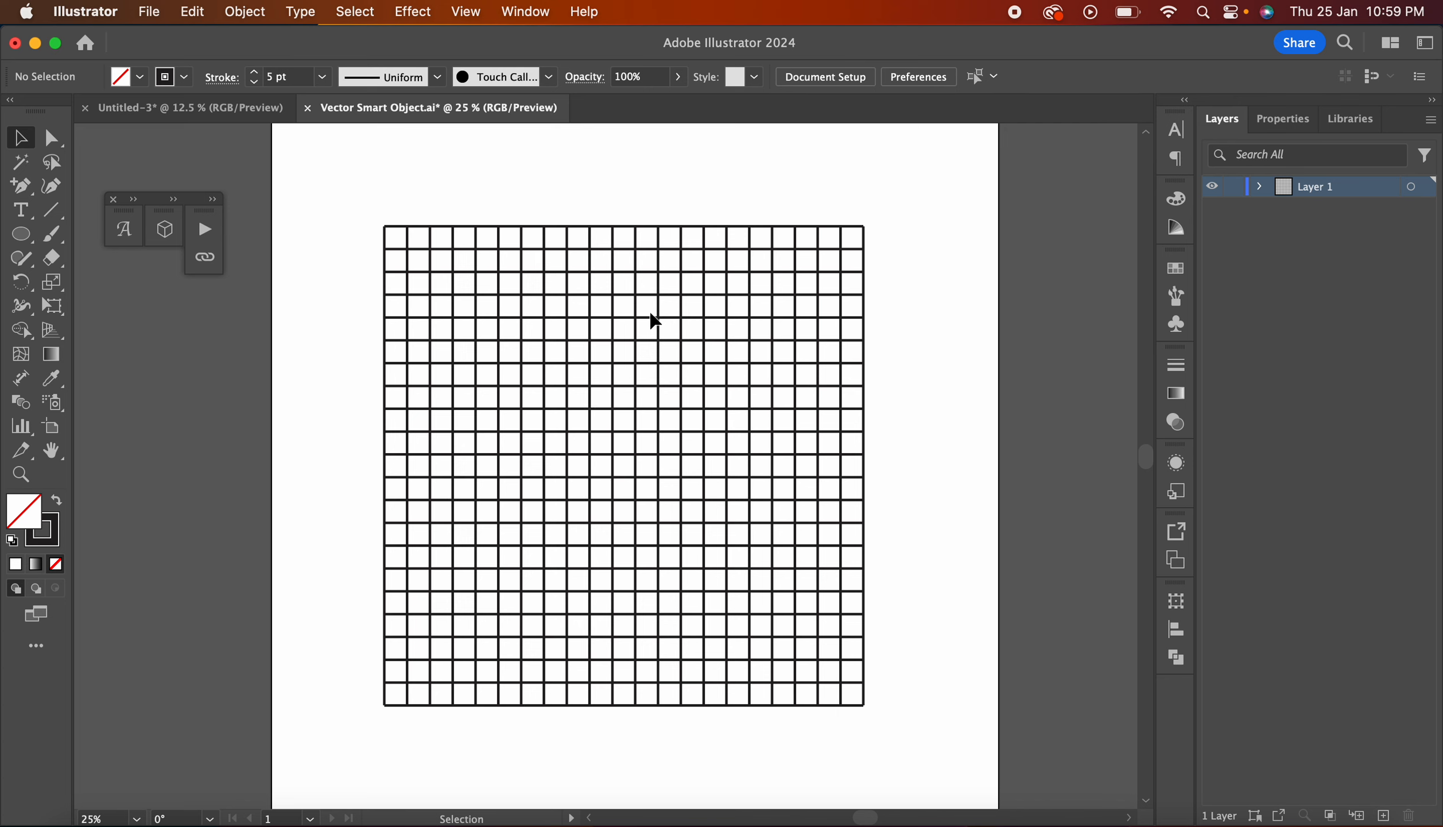
Step: Reselect the whole grid and set its line stroke to 1 pt
left_click_drag(339, 186, 738, 574)
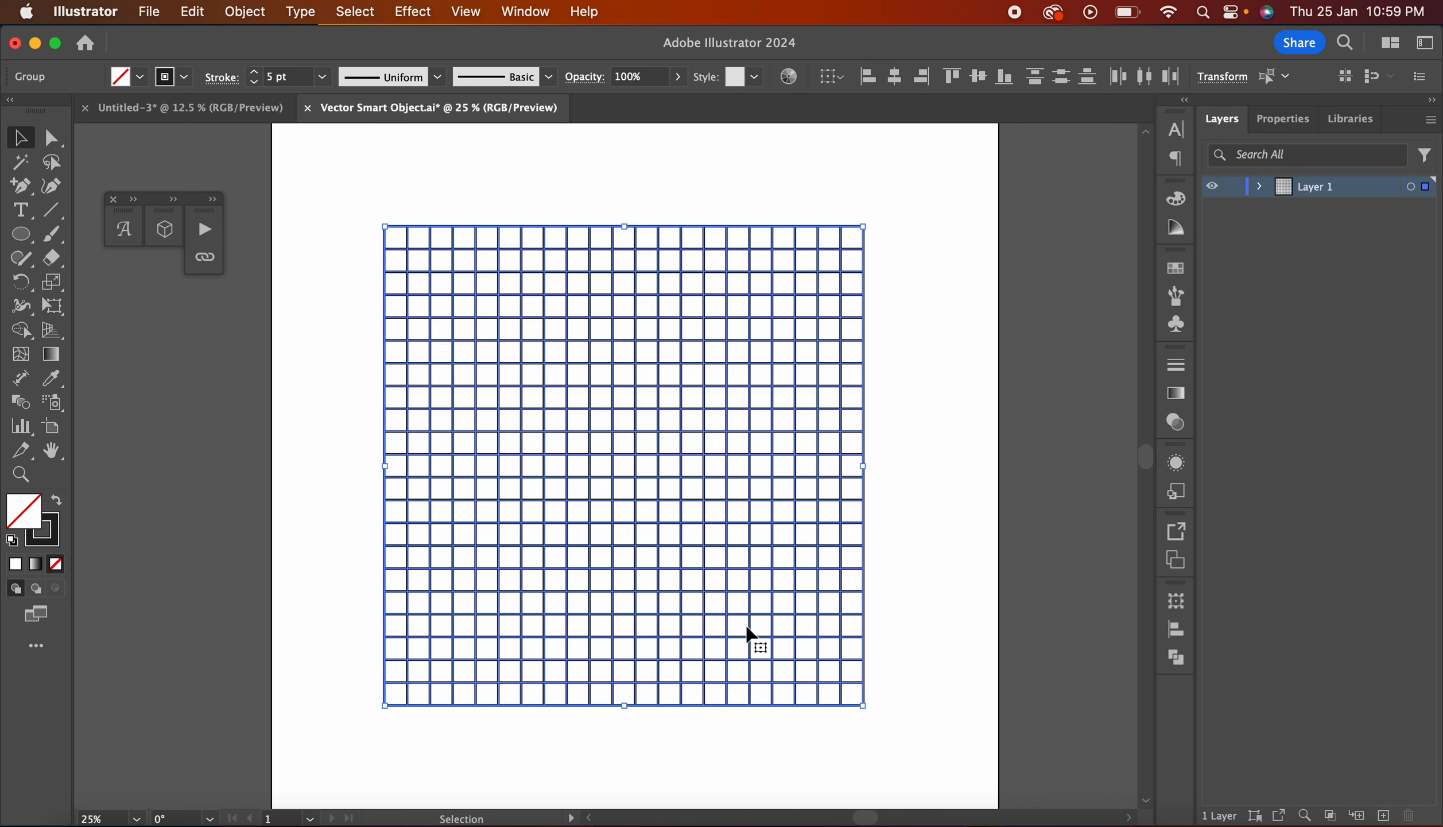
left_click(323, 76)
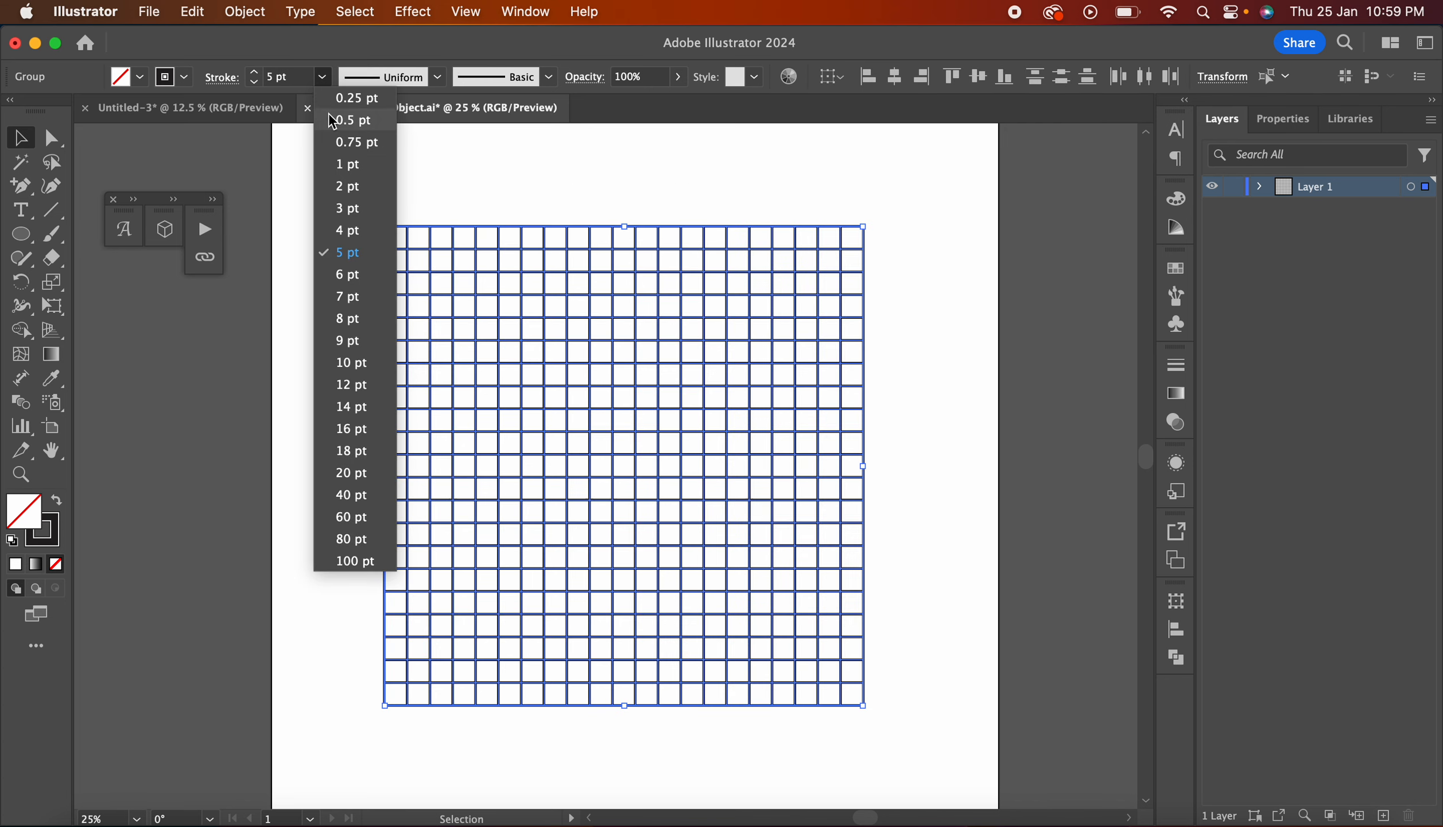
left_click(356, 174)
left_click(427, 216)
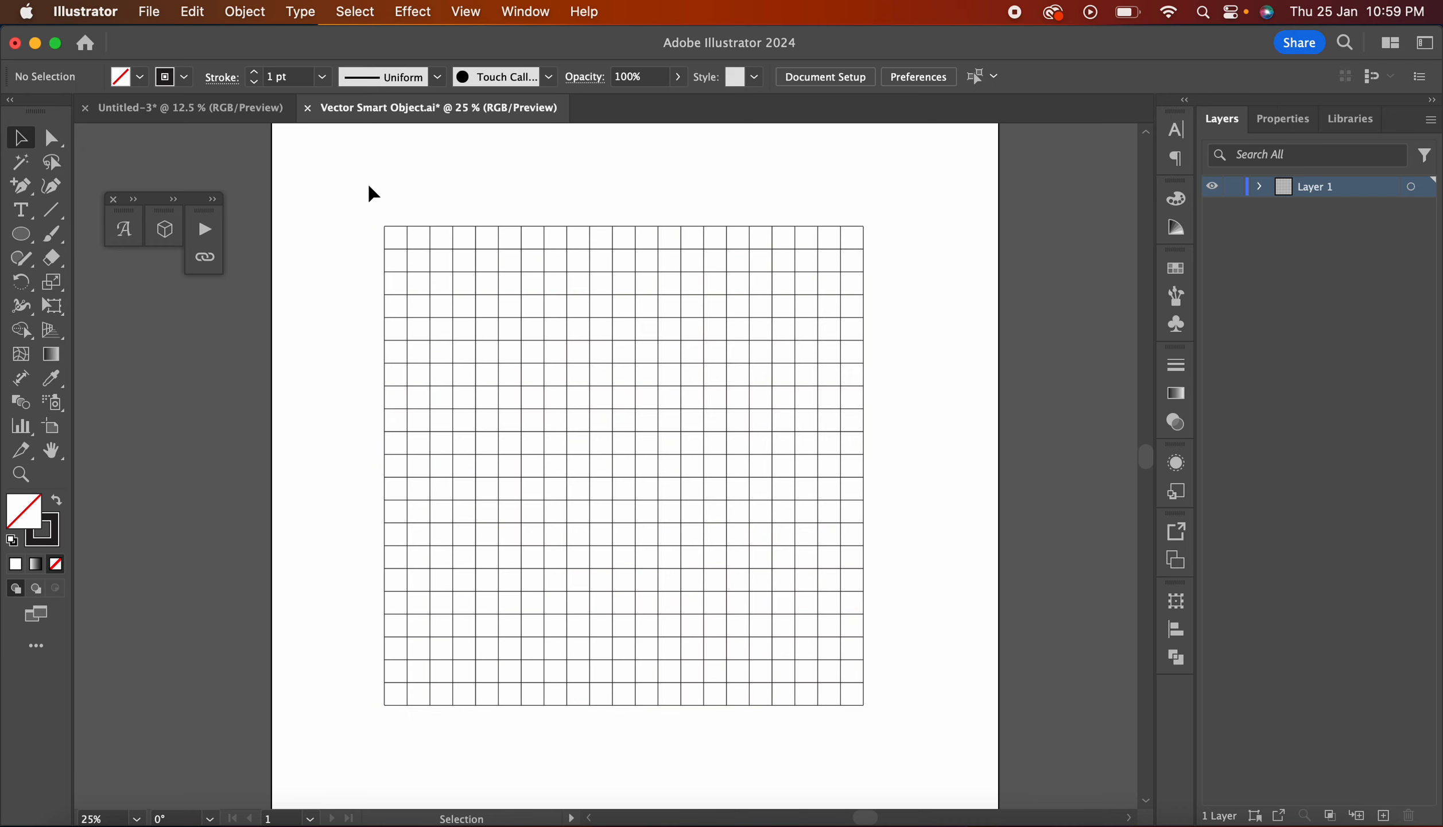
Step: Set the stroke of all grid lines to 2 pt, save the Smart Object, and switch back to Photoshop
left_click_drag(368, 184, 894, 654)
left_click(322, 76)
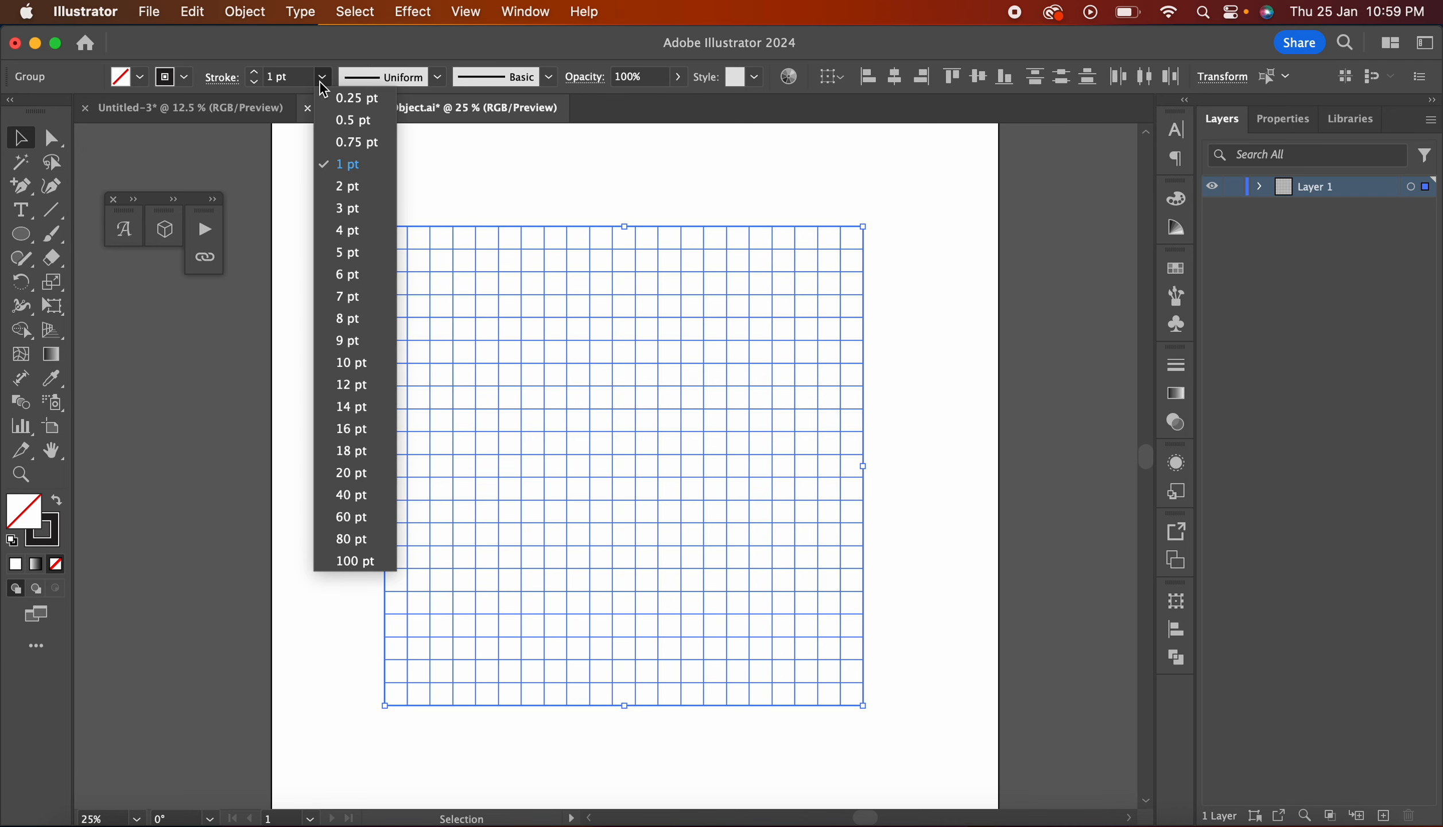
left_click(353, 187)
left_click(518, 216)
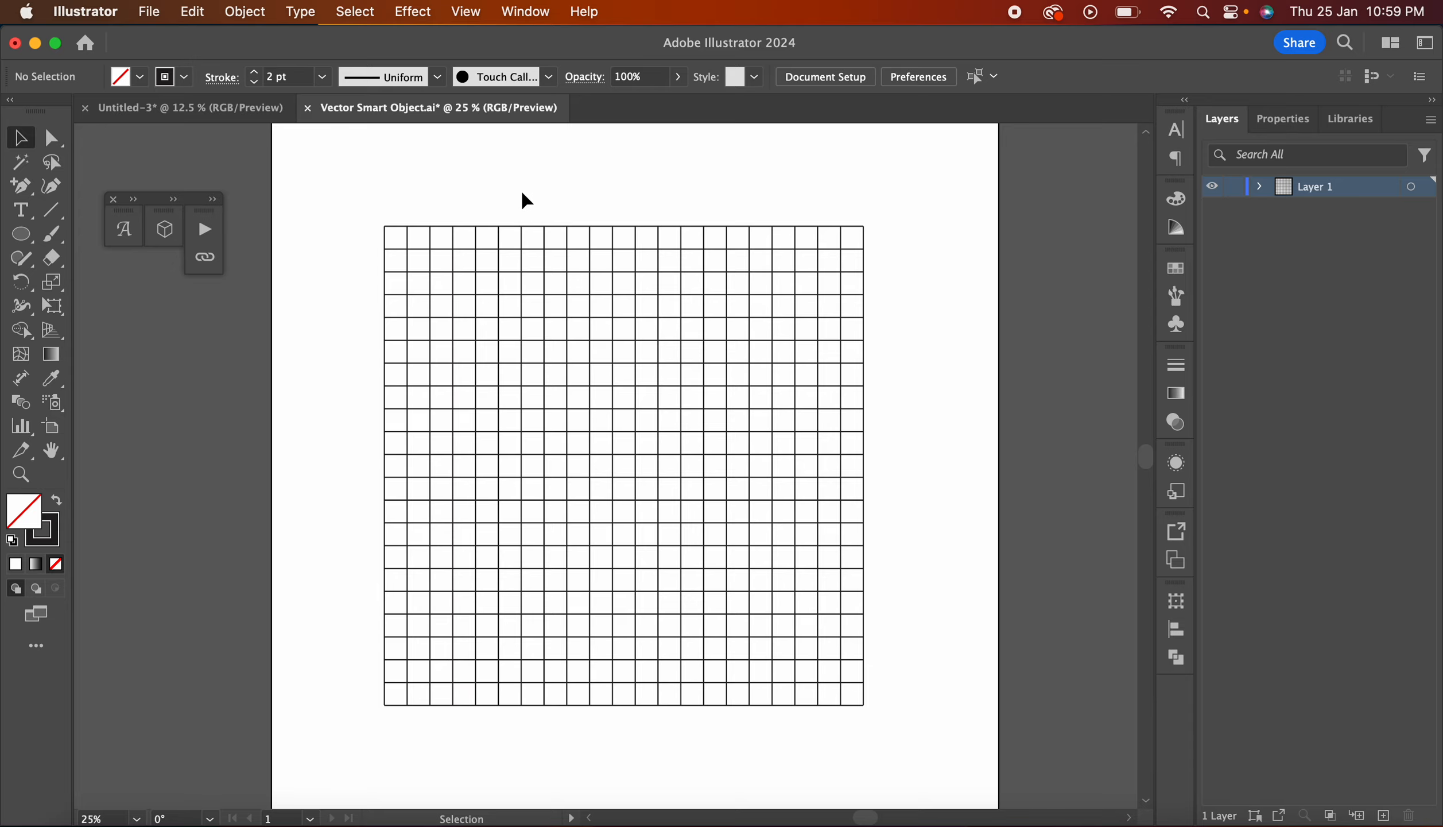
key("super+s")
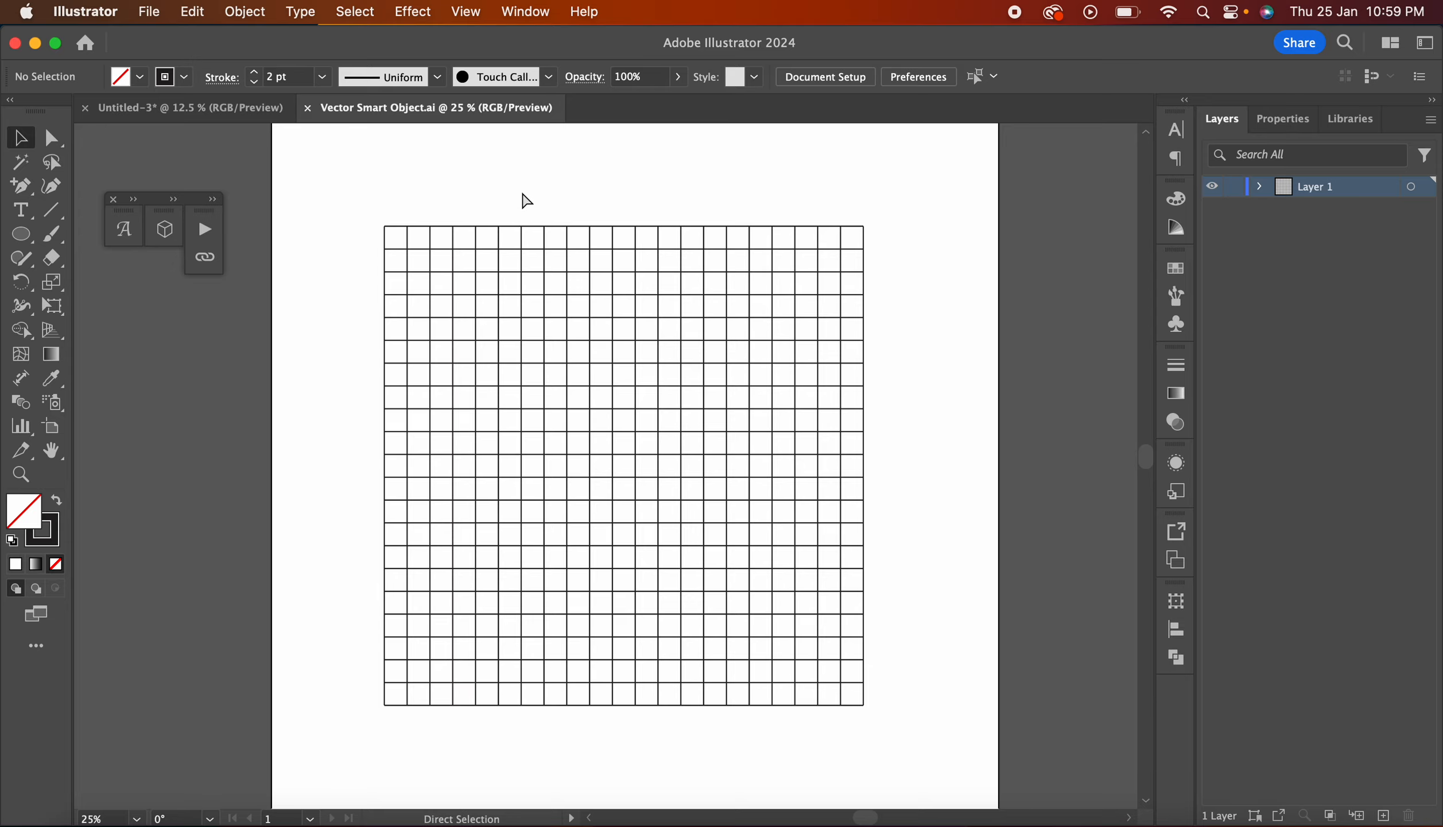
left_click(1170, 821)
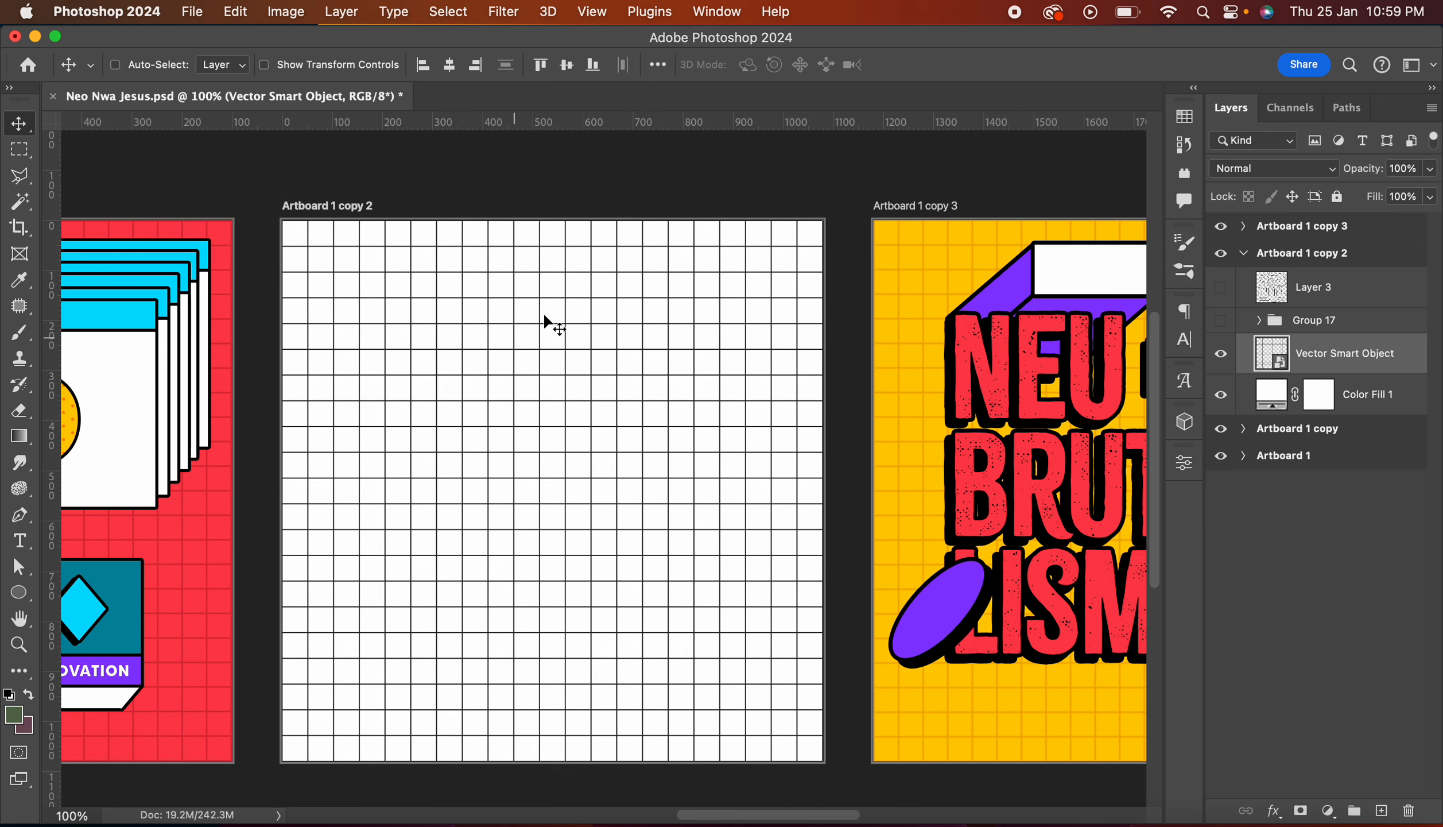
Step: Hide every artboard except Artboard 1 copy 2 and reset the foreground and background colors to their defaults
key("super")
left_click(1221, 226)
left_click(1221, 428)
left_click(1221, 456)
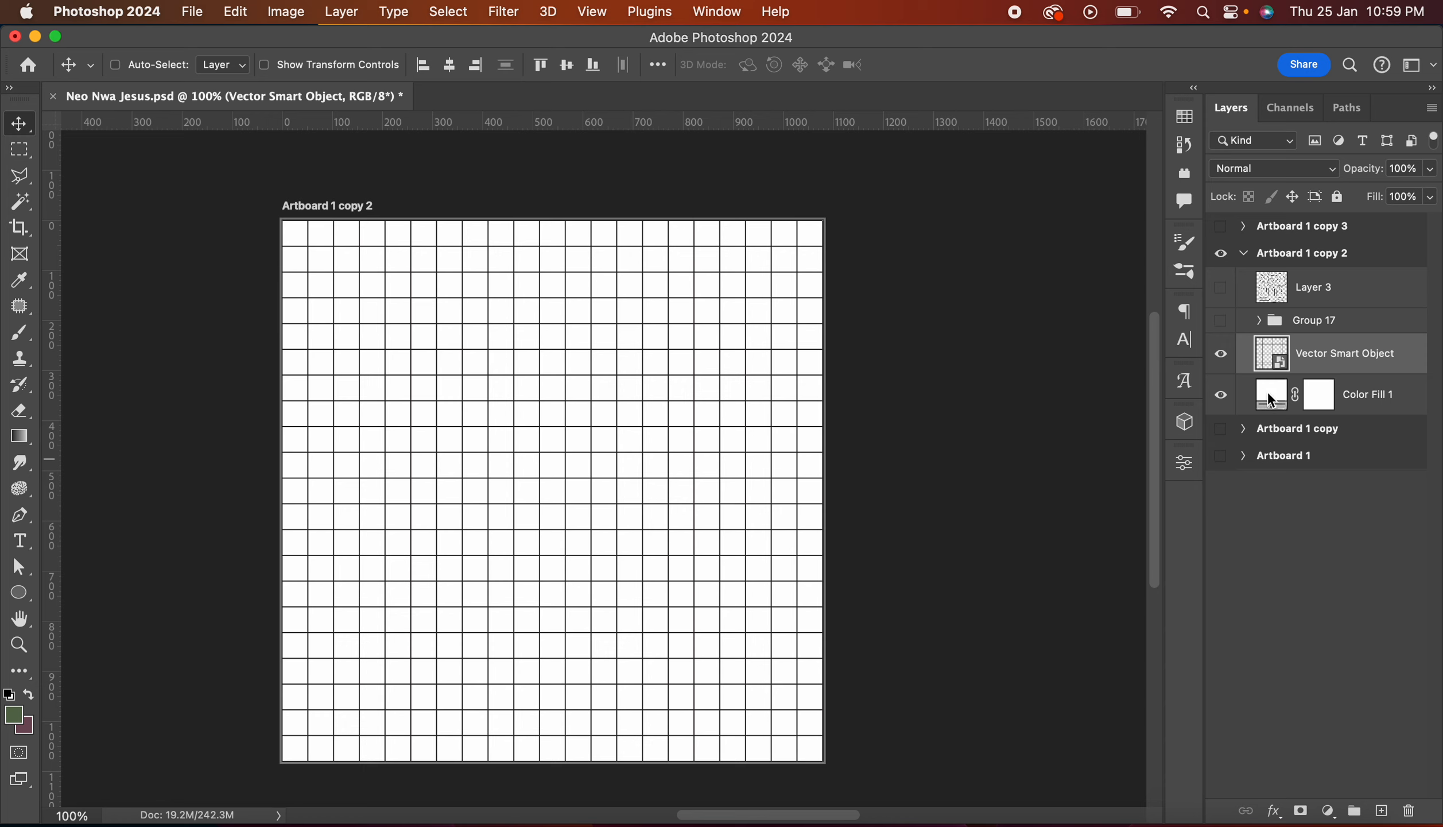
key("d")
Step: Add a white Color Overlay at 100% opacity to the grid's Vector Smart Object layer
double_click(1244, 353)
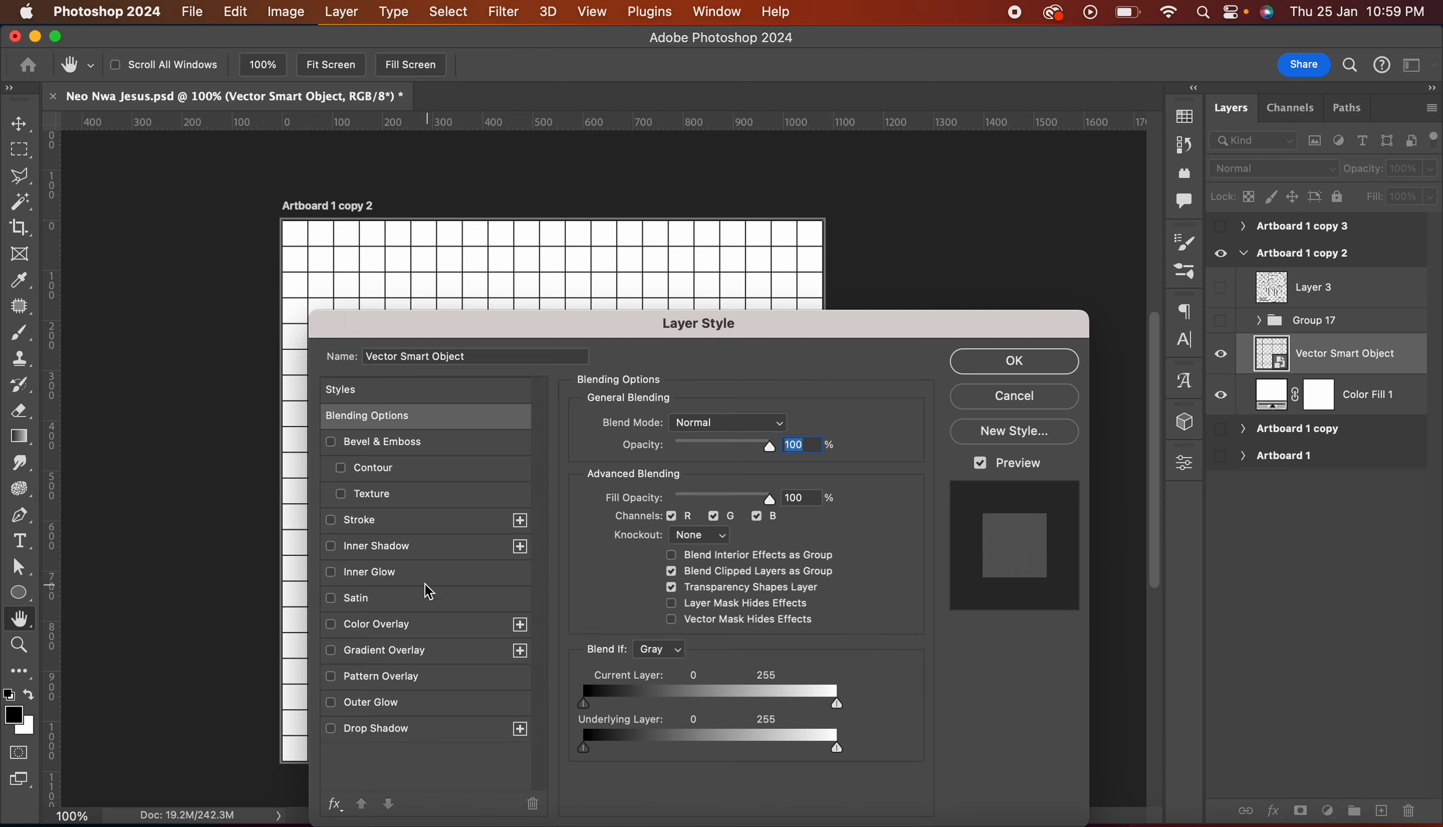
left_click(411, 622)
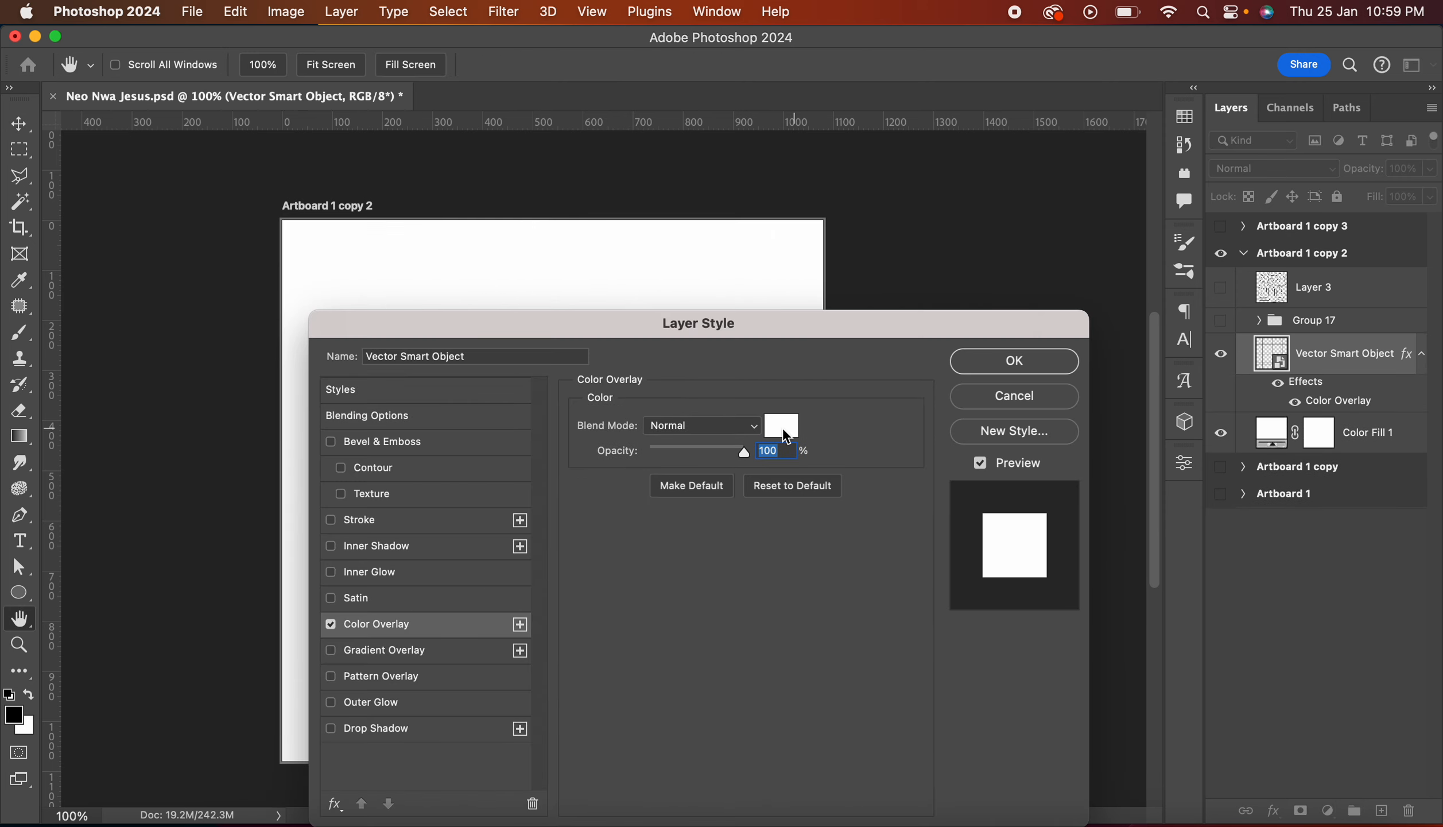
left_click(1012, 362)
Step: Change the Color Fill 1 background under the grid to black
left_click(1272, 434)
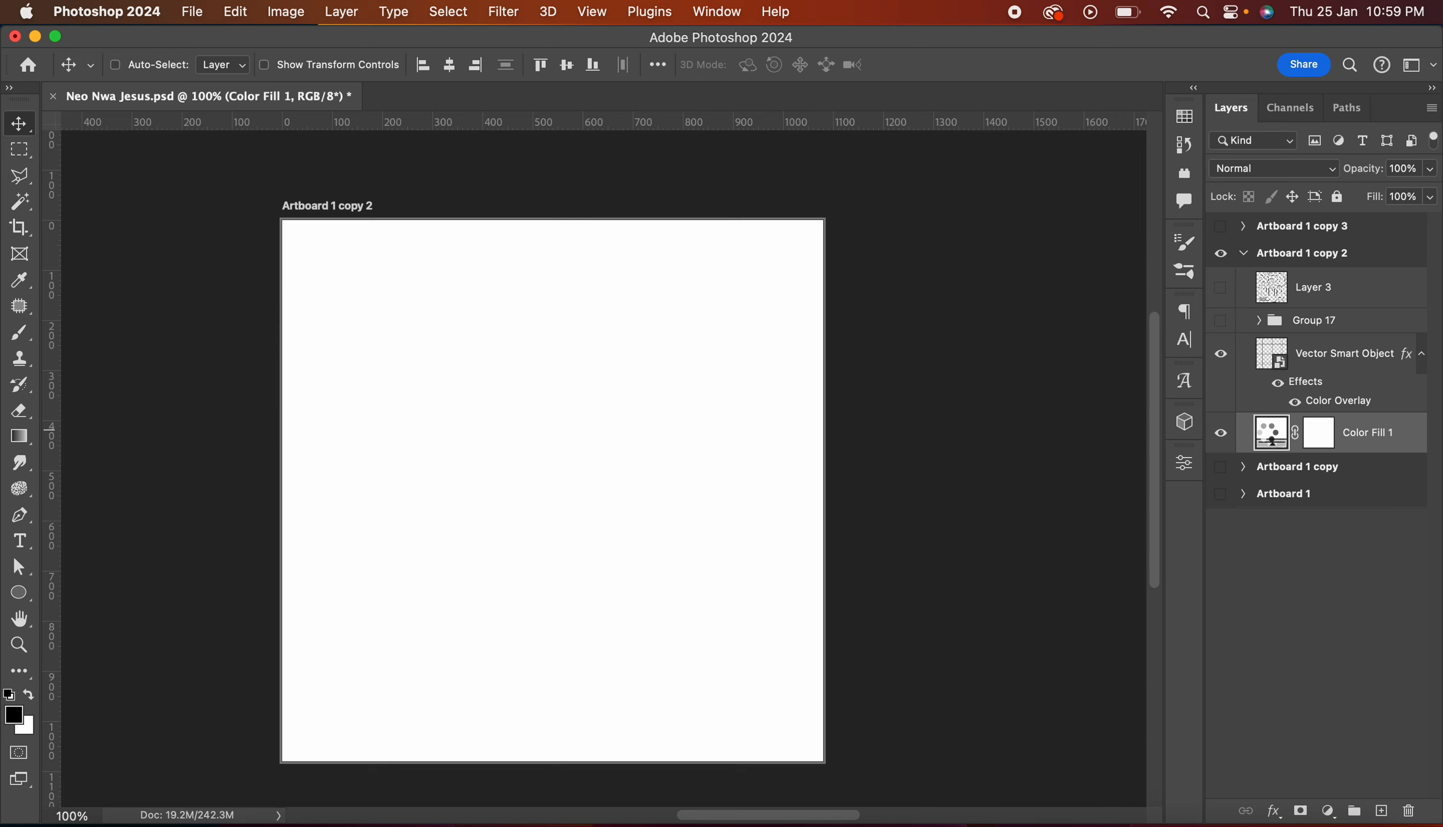
double_click(1272, 433)
left_click_drag(929, 540, 861, 817)
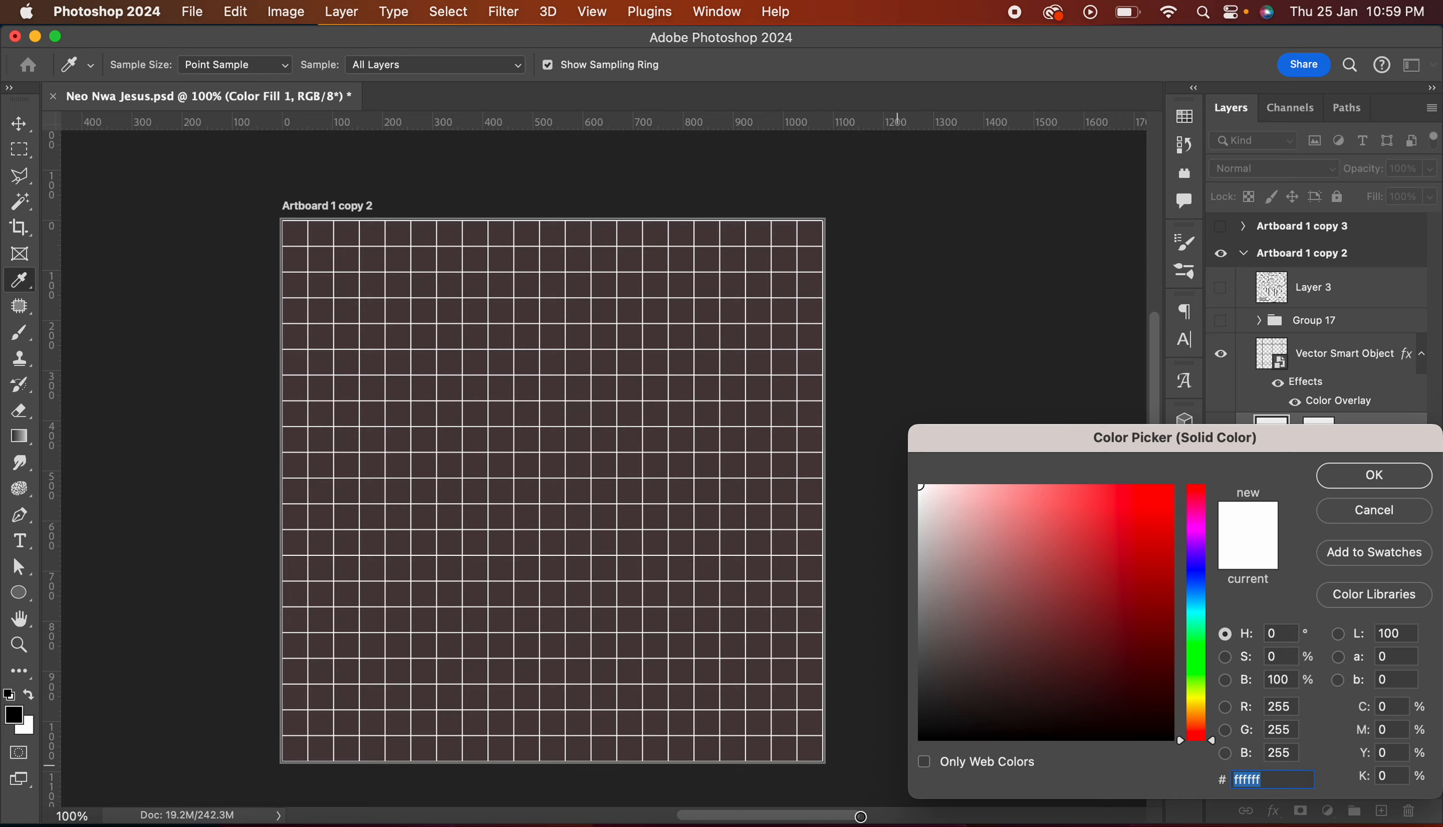
key("Return")
Step: Change the grid's Color Overlay to mid gray #737373 and apply the layer style
left_click(1323, 406)
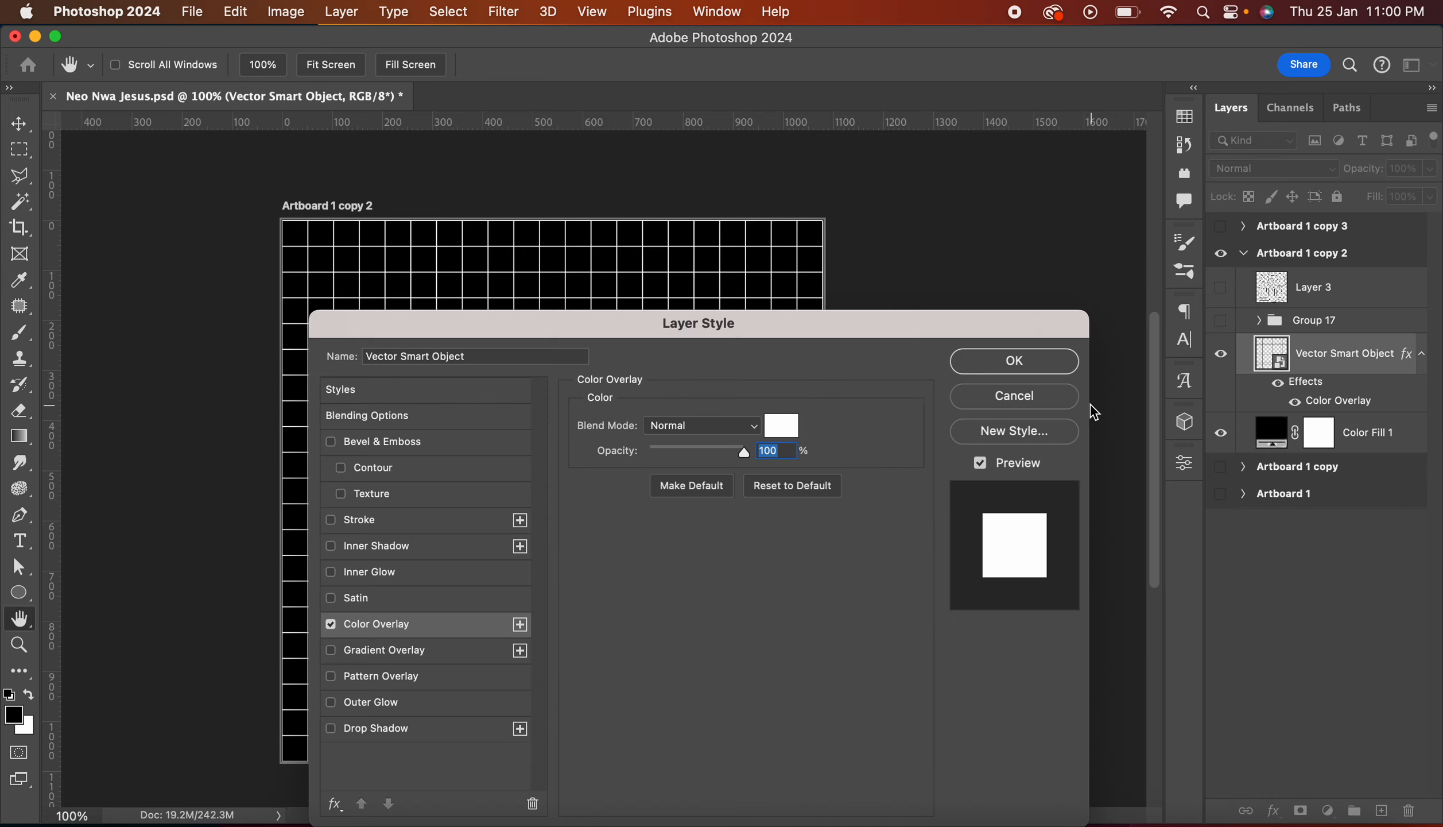
left_click(782, 425)
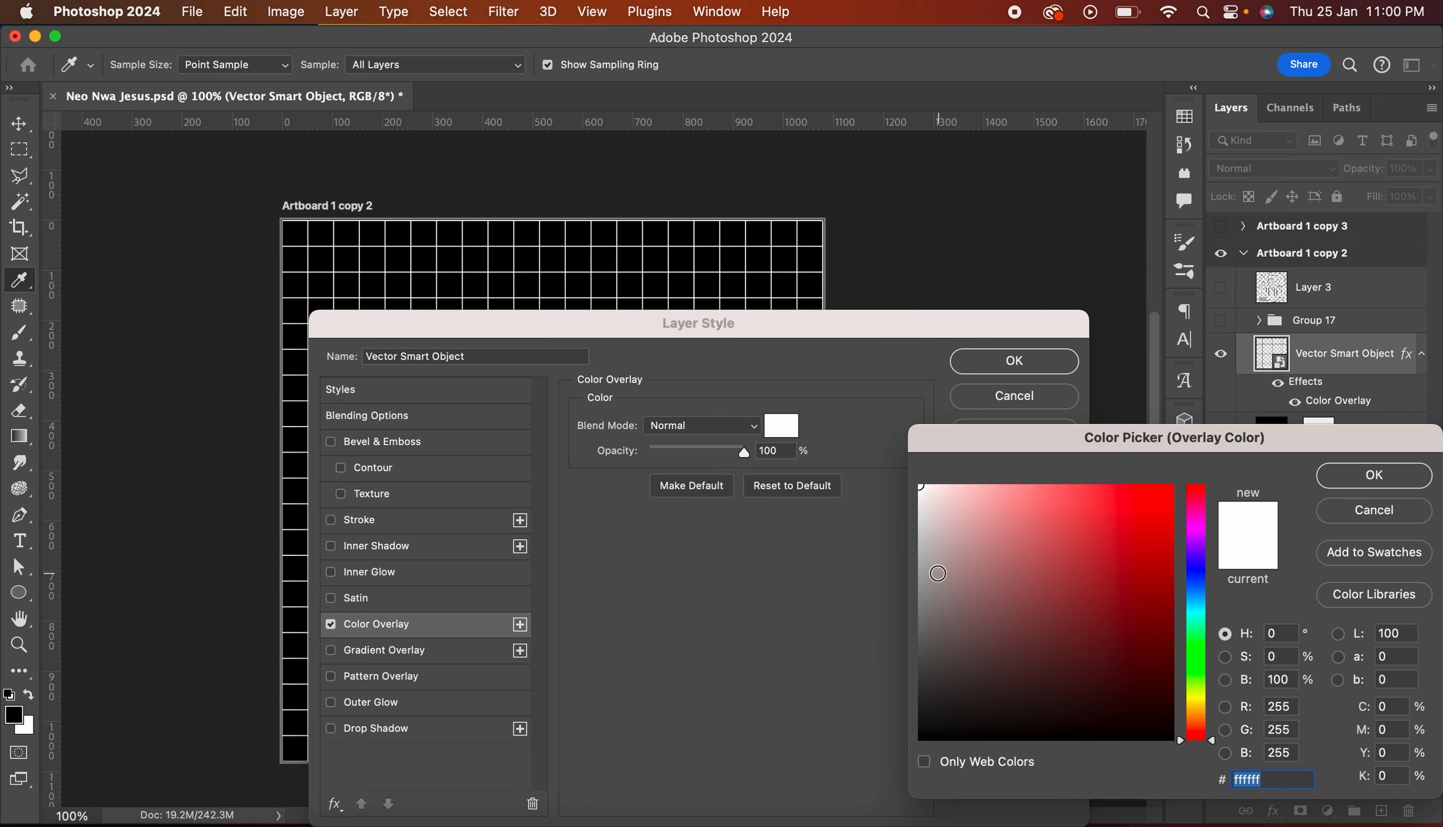
left_click_drag(938, 573, 813, 592)
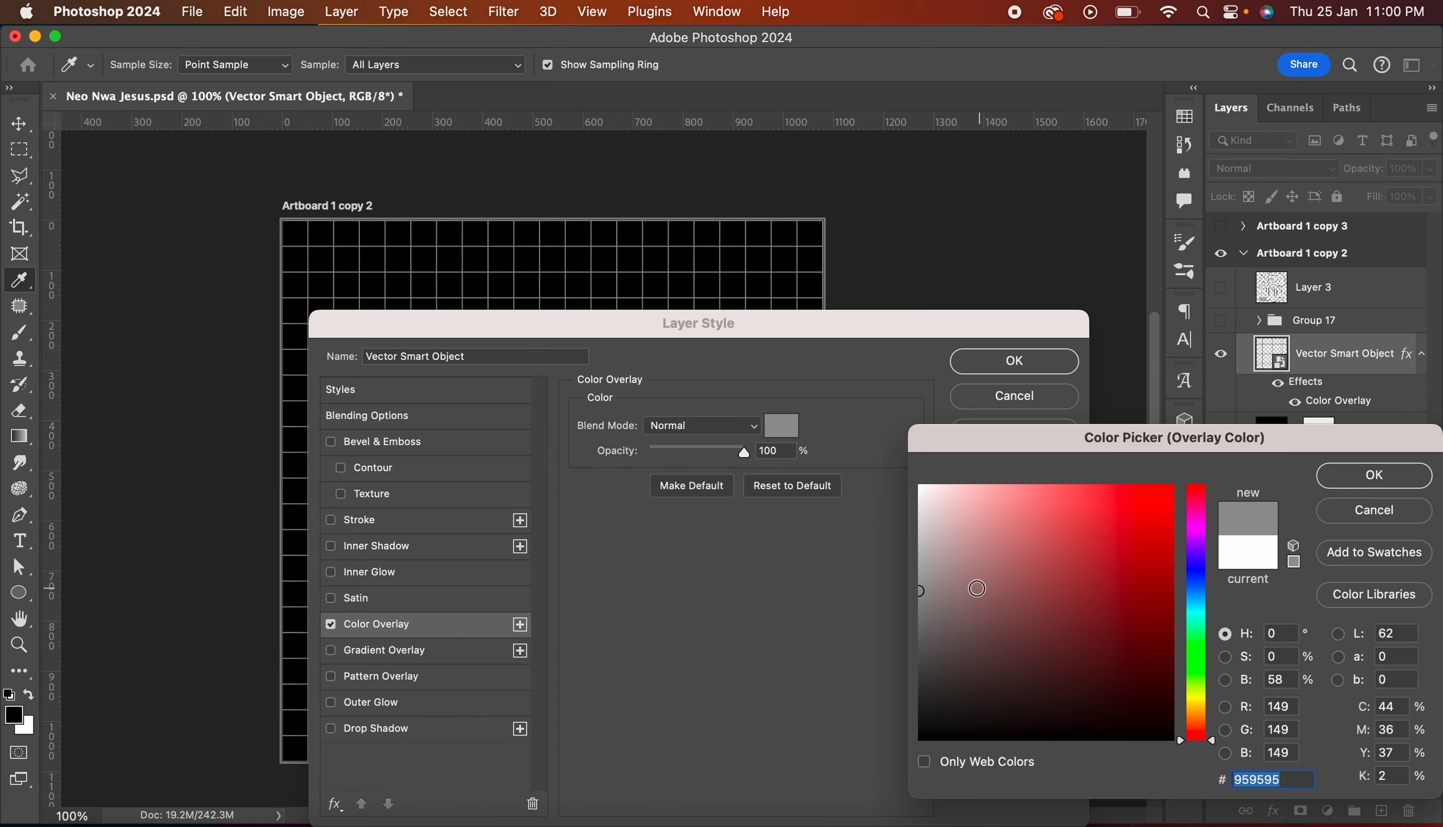
left_click_drag(923, 605, 876, 624)
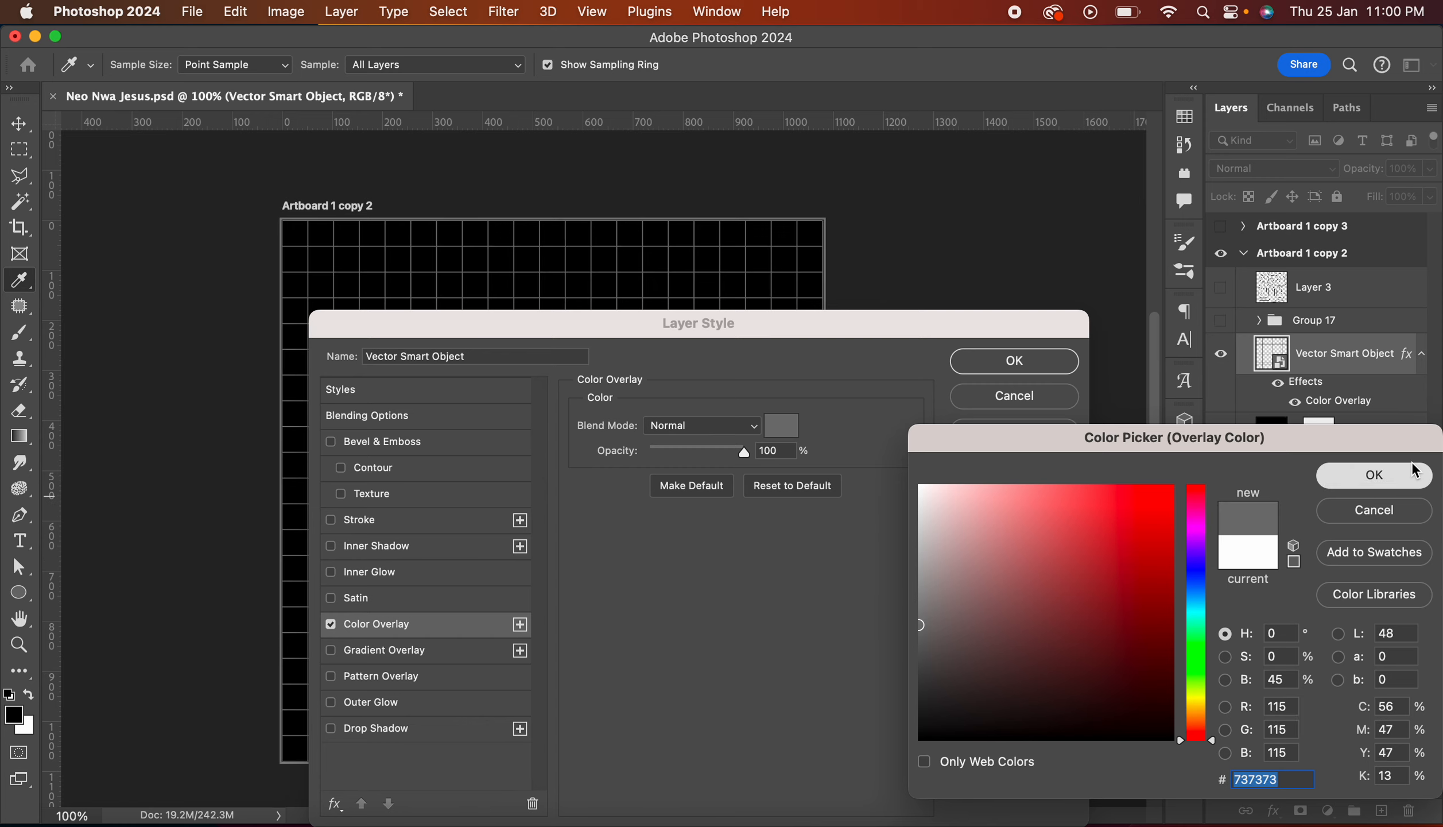
left_click(1372, 475)
left_click(1009, 360)
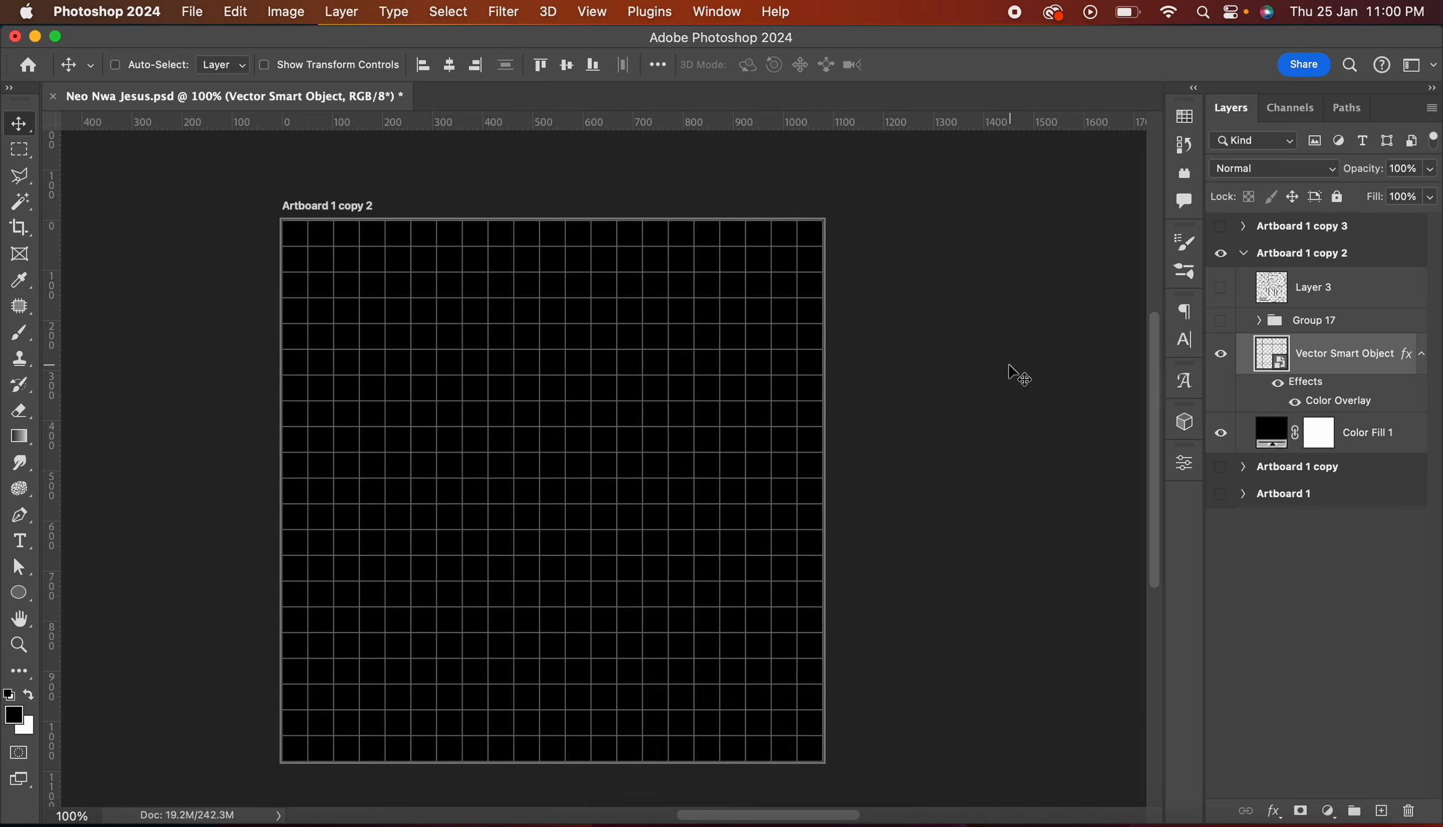
Step: Collapse Artboard 1 copy 2 in the layer list and duplicate the whole artboard beside the original
scroll(936, 385, "right", 5)
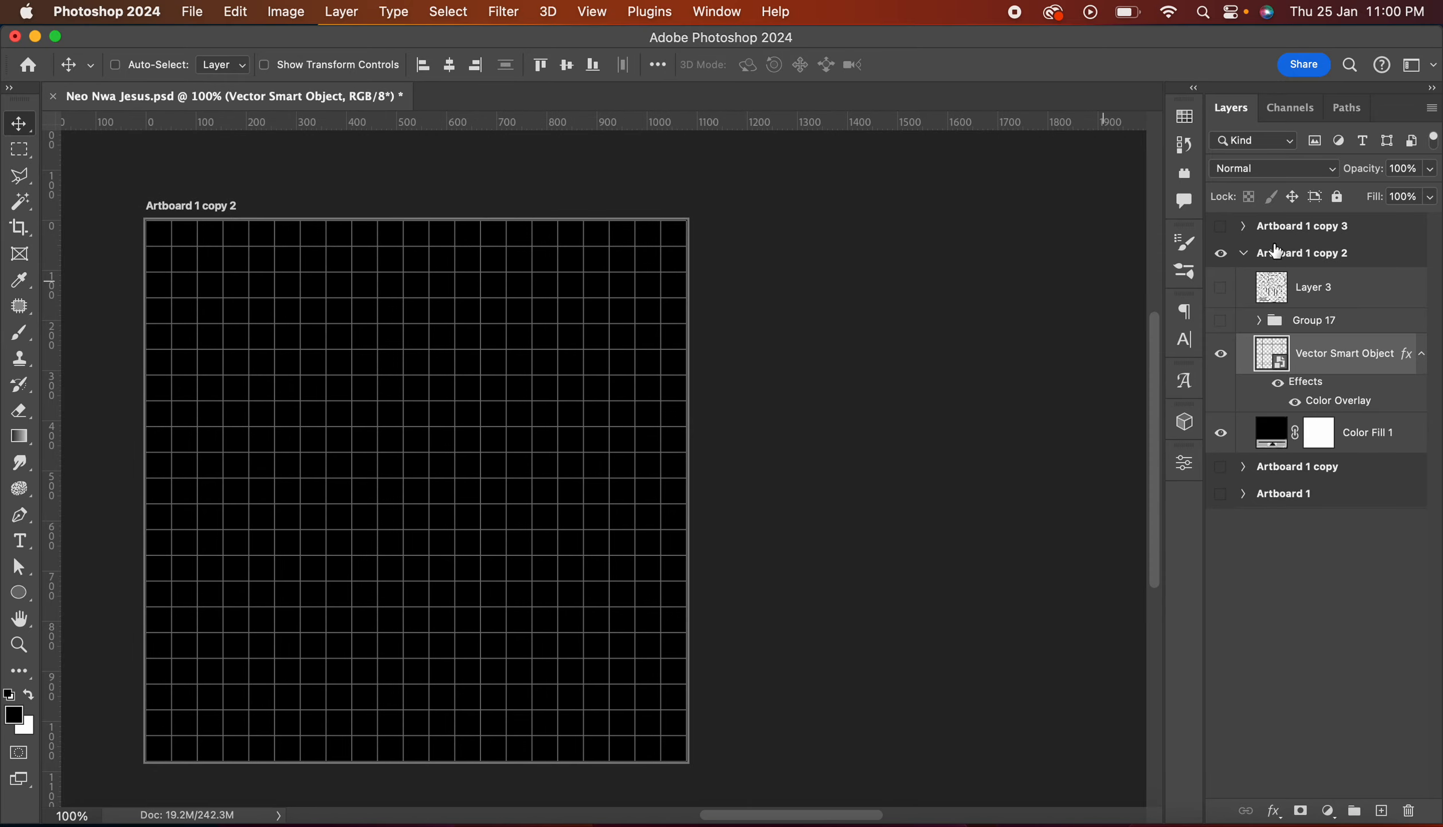
left_click(1244, 257)
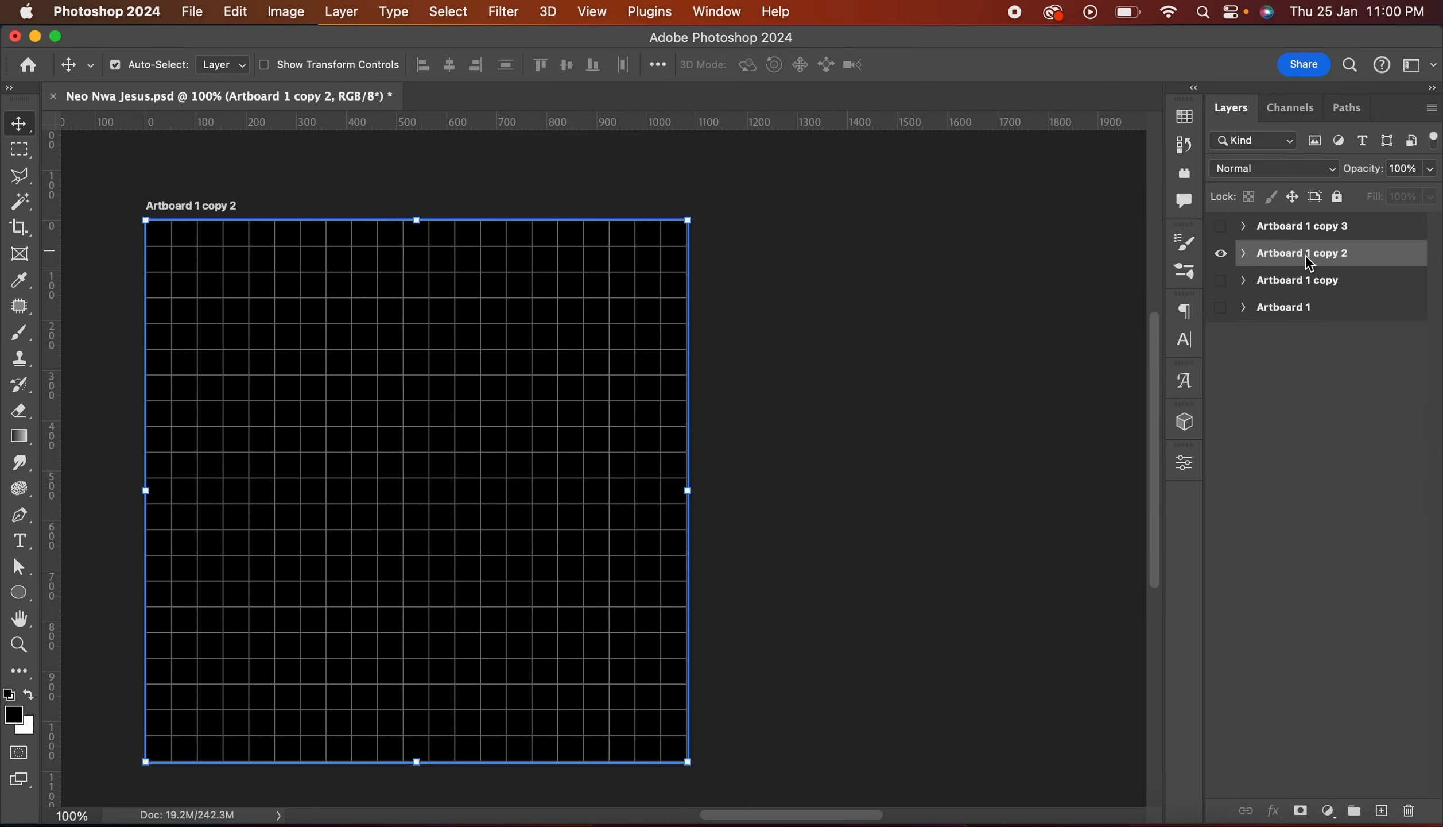
key("i")
key("super+k")
left_click(1212, 186)
key("v")
key("super+j")
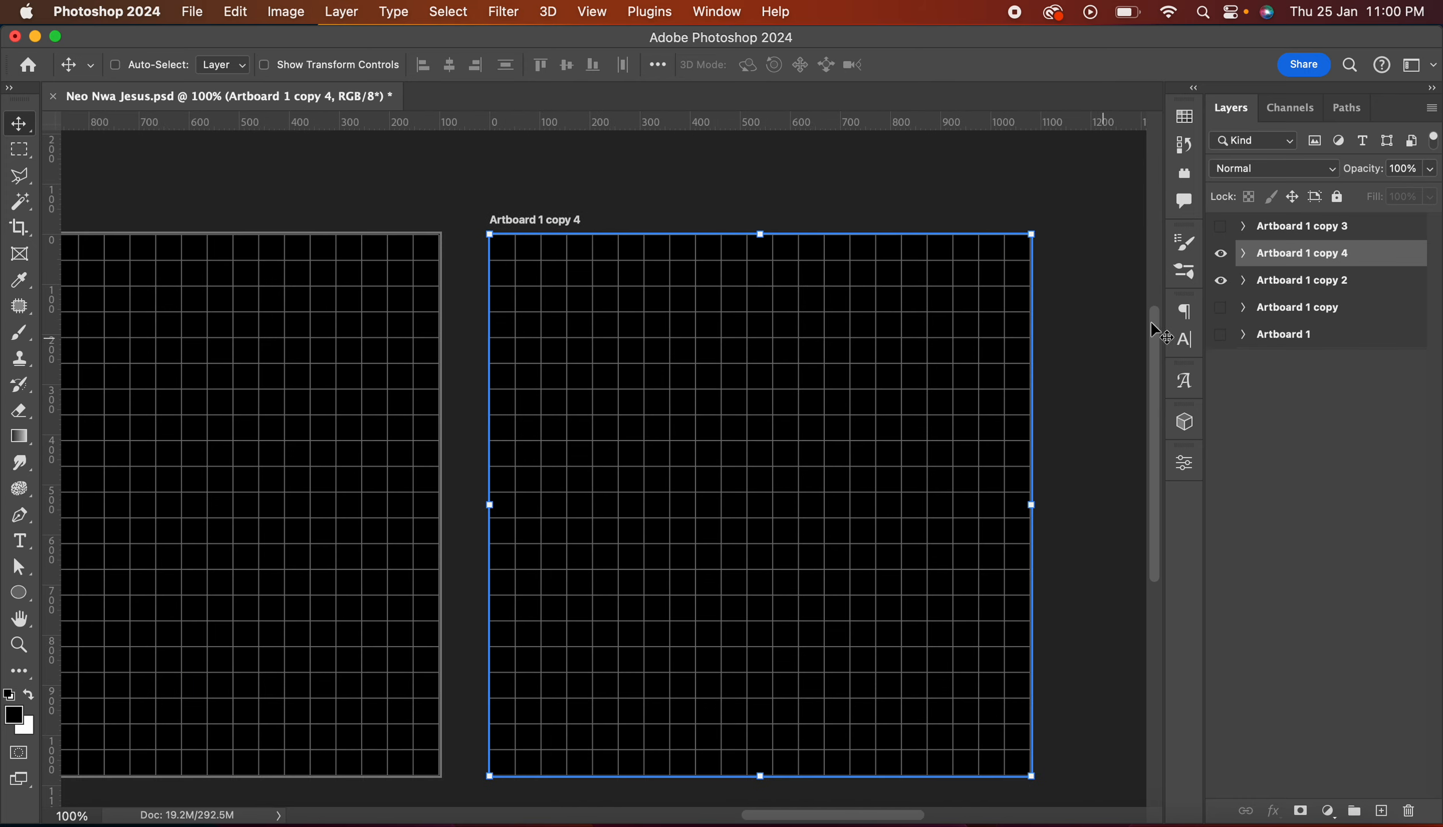
Step: Scale the grid Smart Object in the duplicated artboard to 44.85% about its center
left_click(1243, 253)
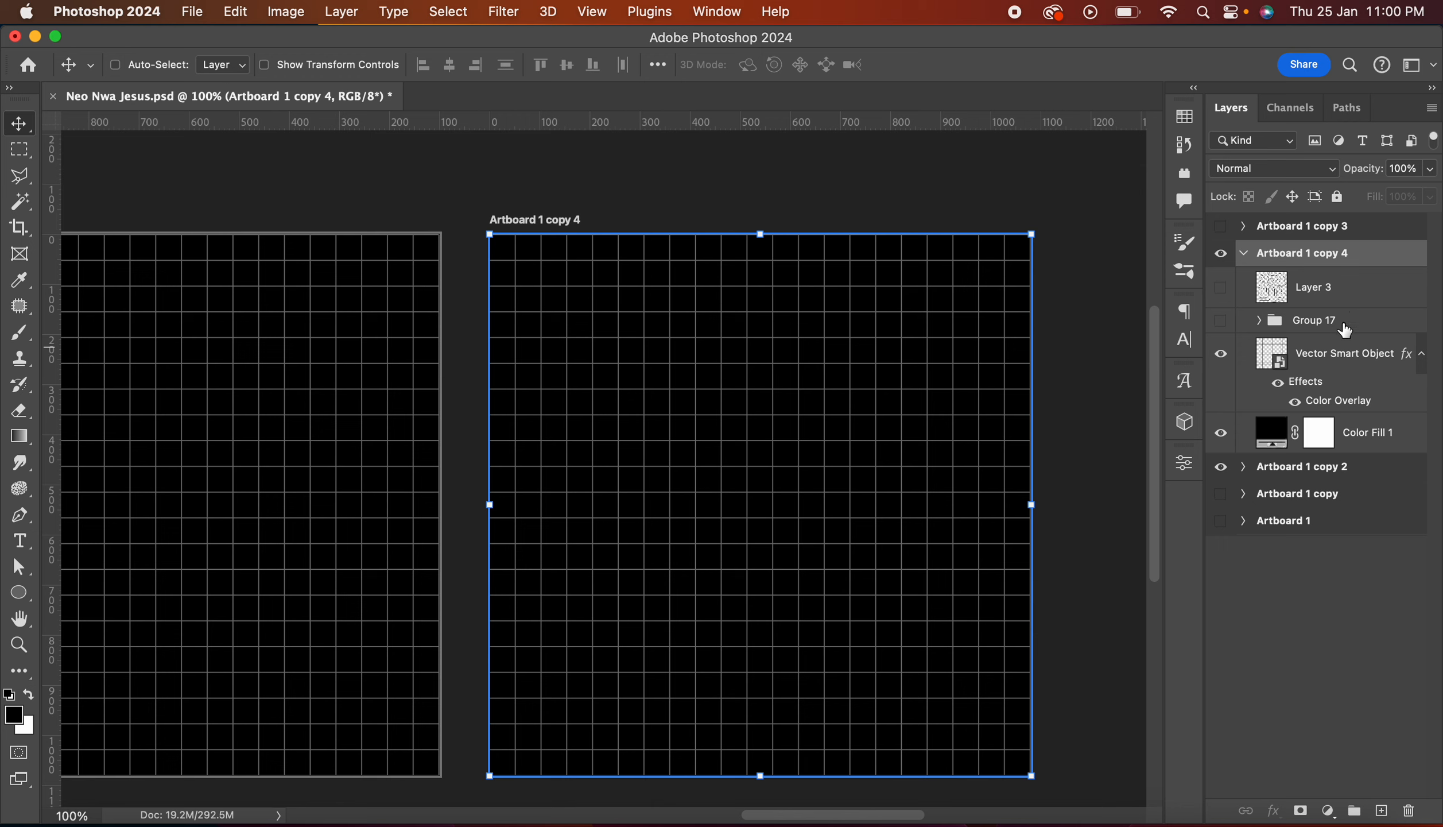
left_click(1322, 368)
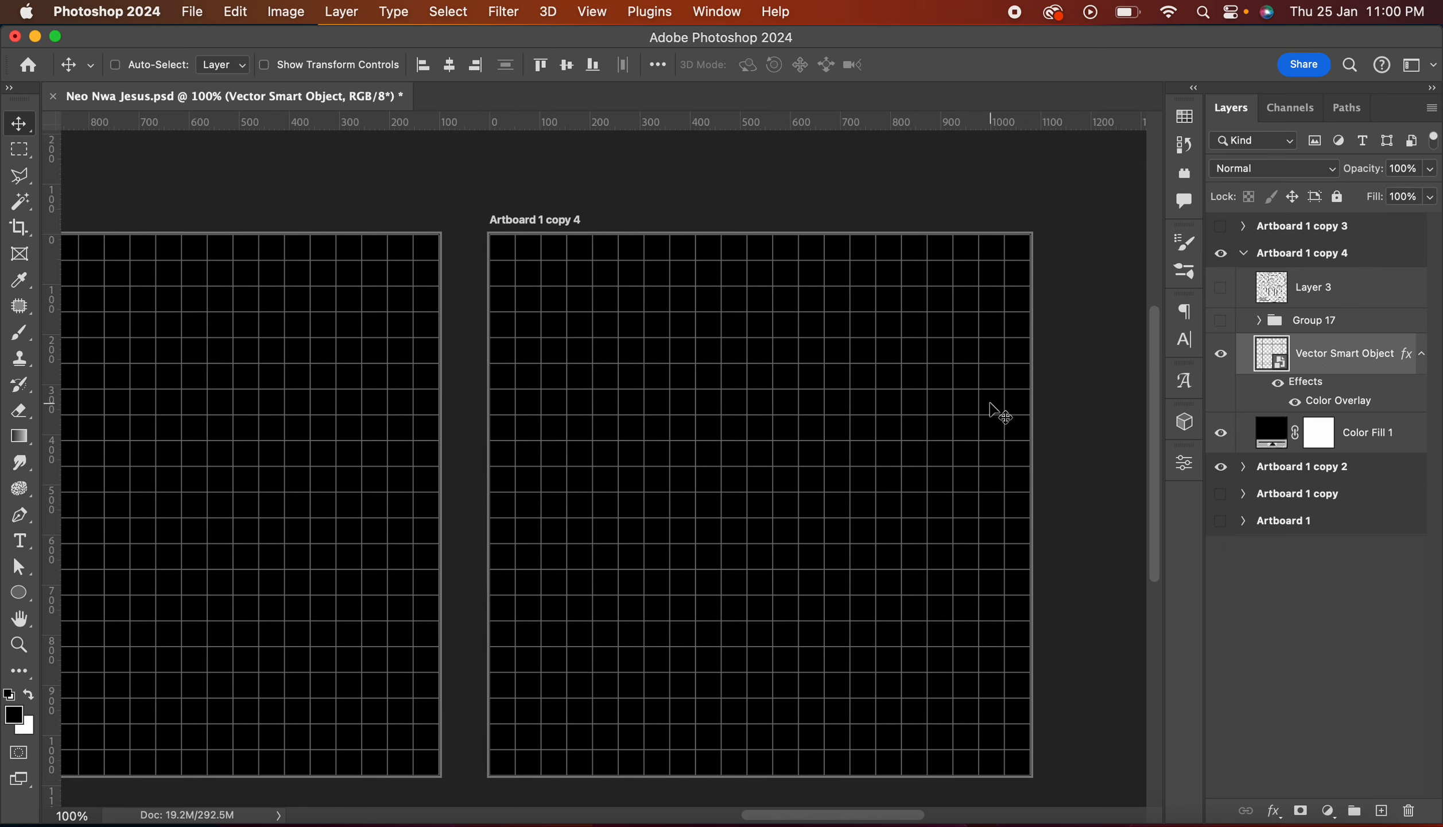
key("super+t")
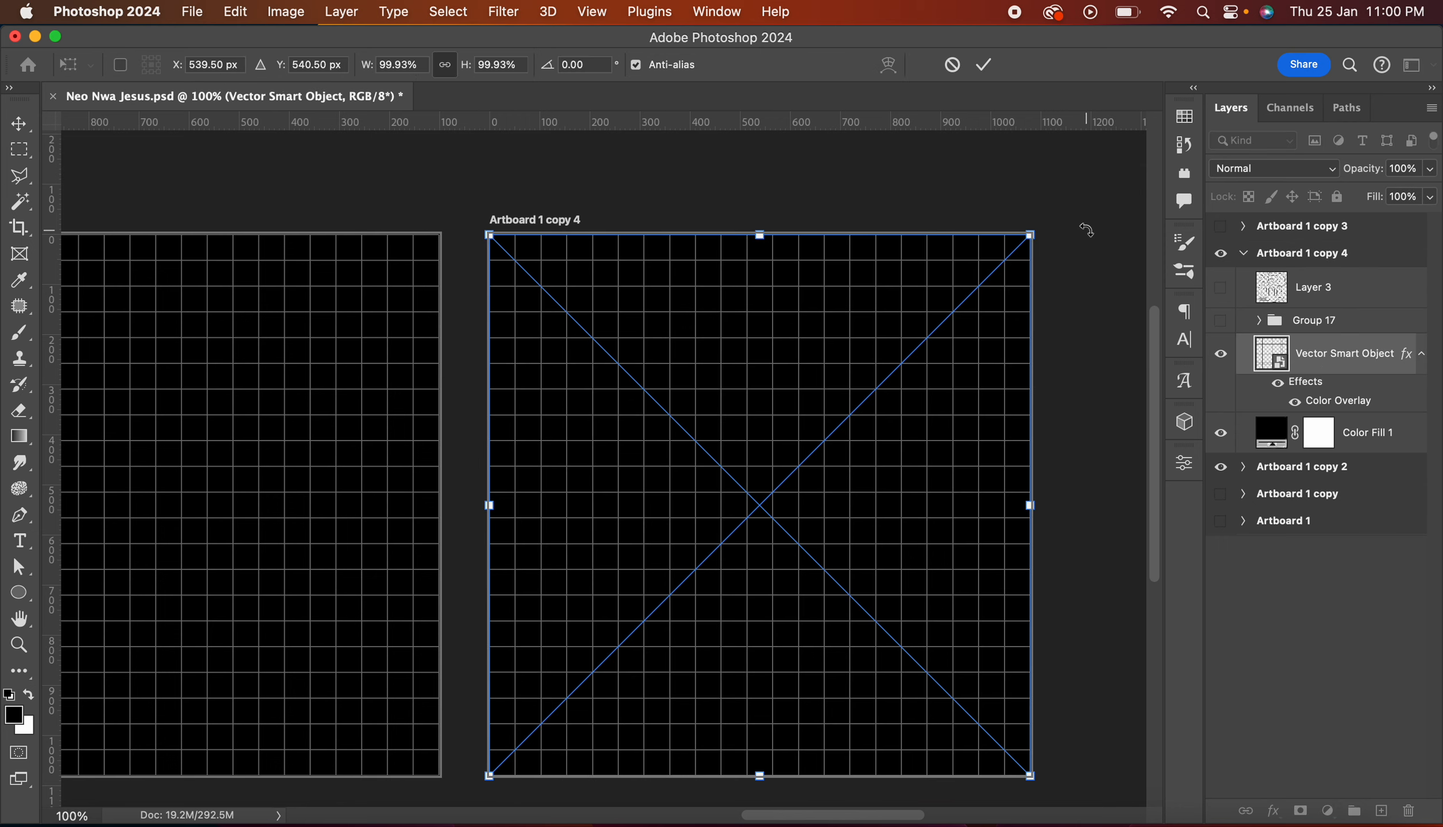
left_click_drag(1016, 246, 848, 351)
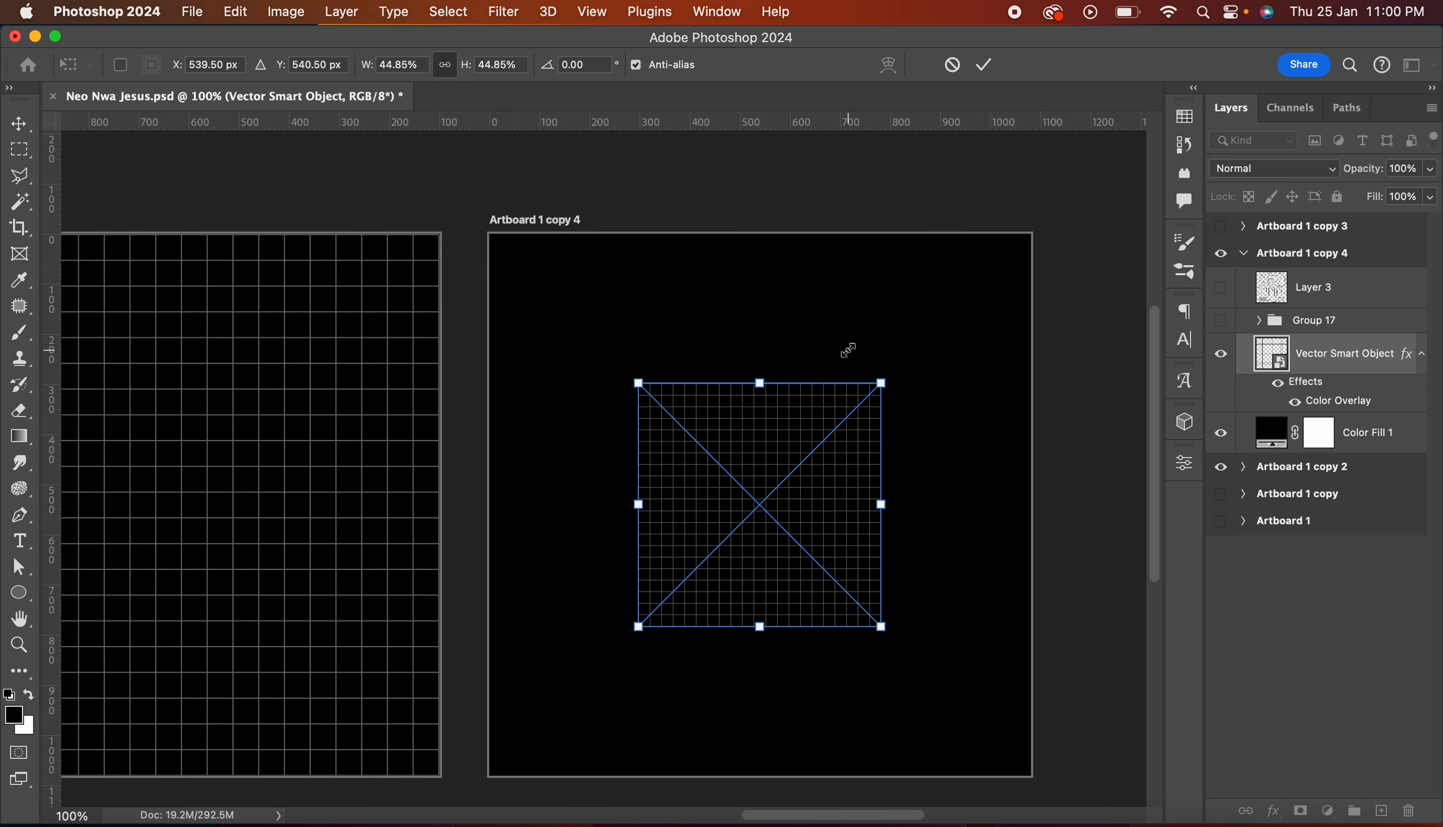
key("Return")
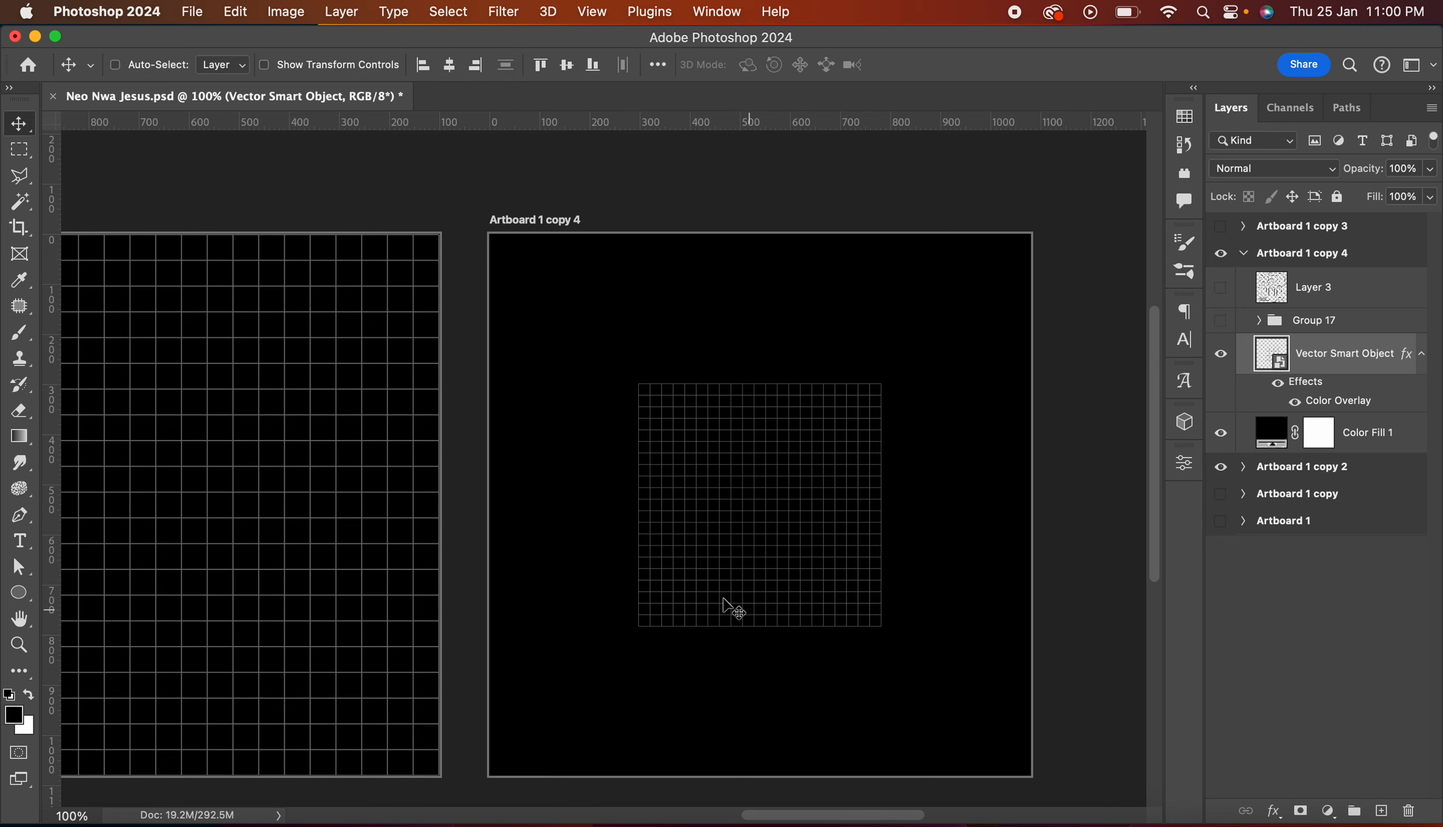
Step: Duplicate the shrunken grid, cancel its transform, and undo both the duplication and the scaling
key("super+j")
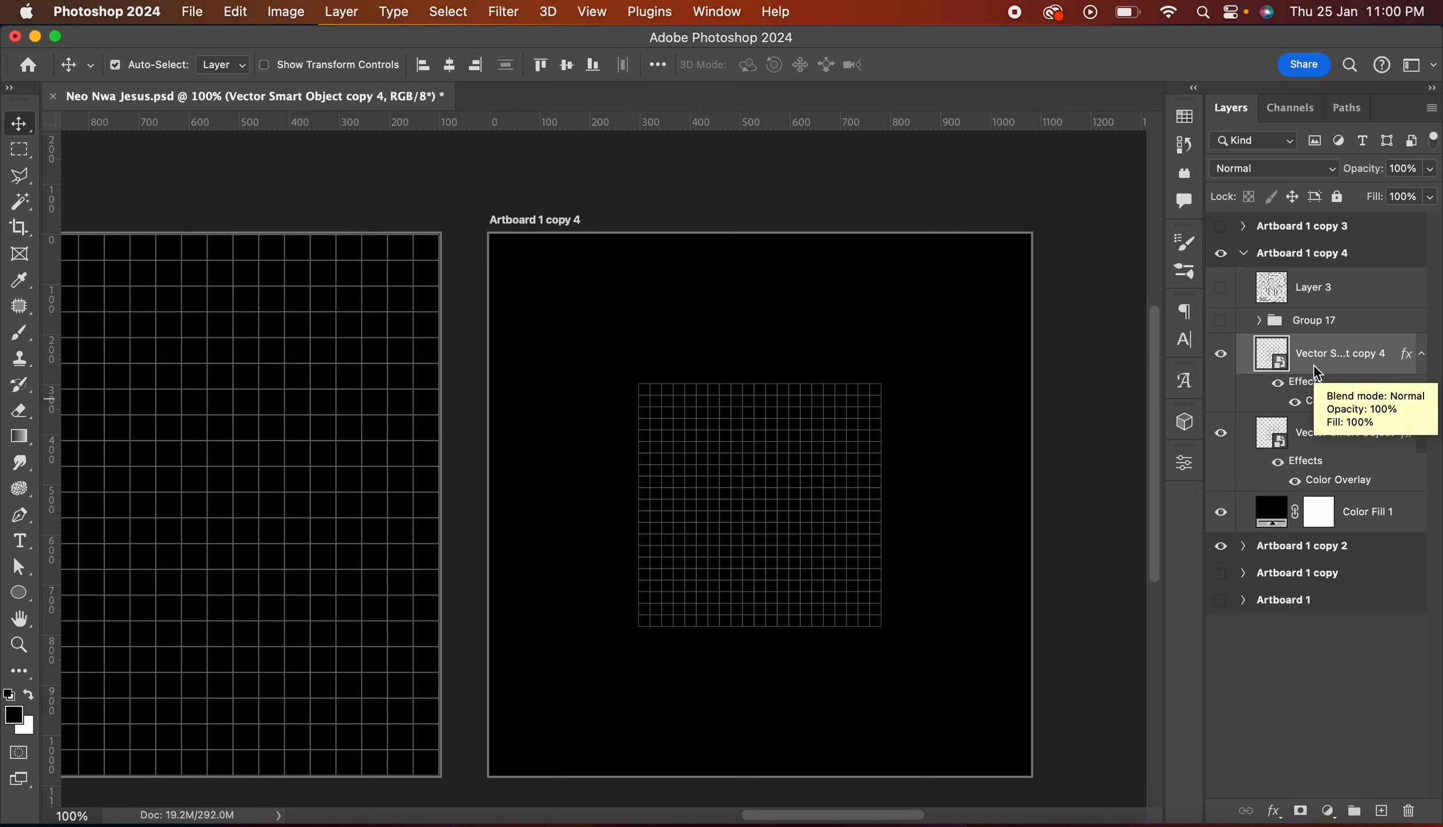
key("super+t")
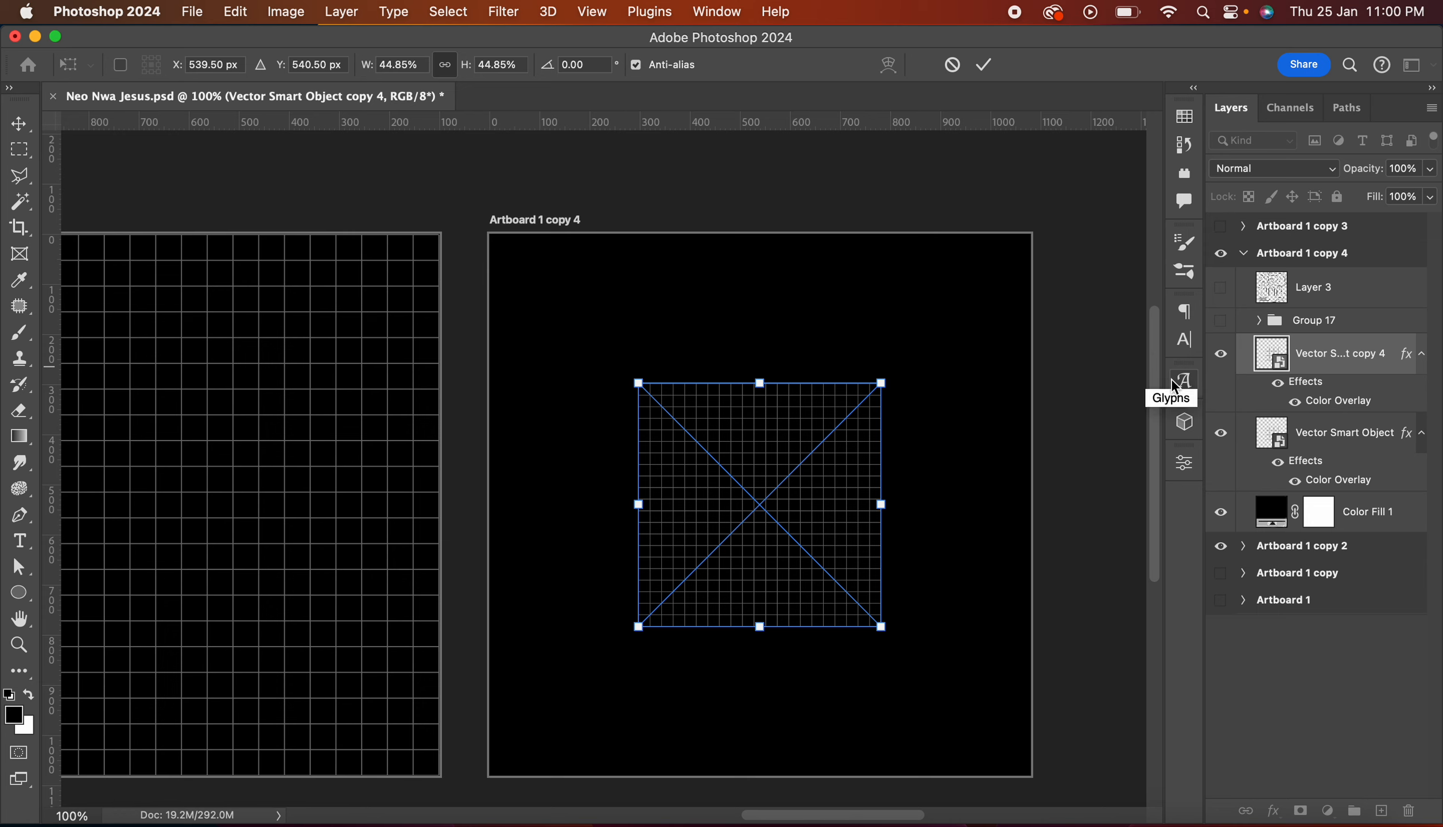
right_click(838, 496)
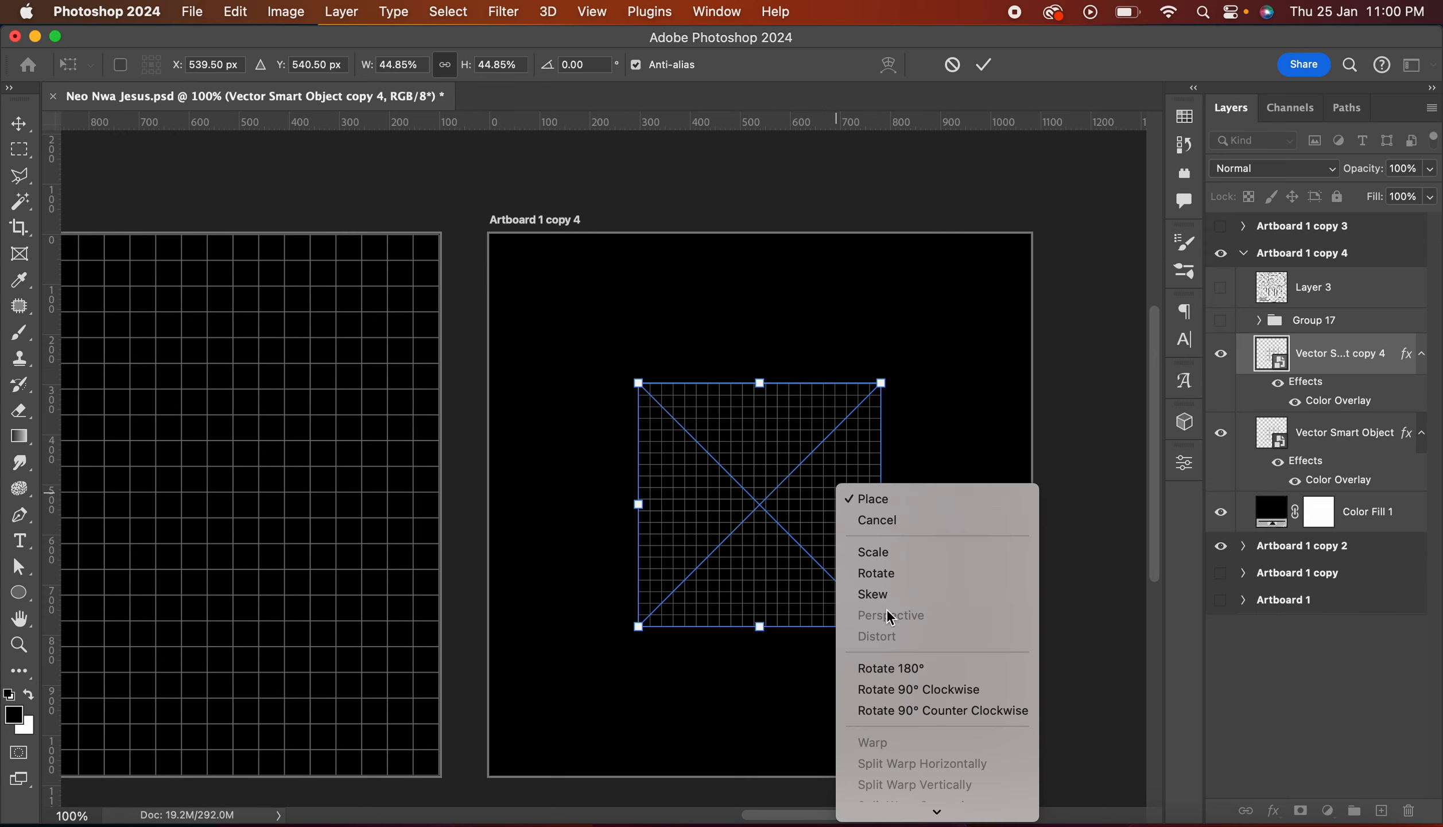
left_click(939, 350)
left_click(950, 64)
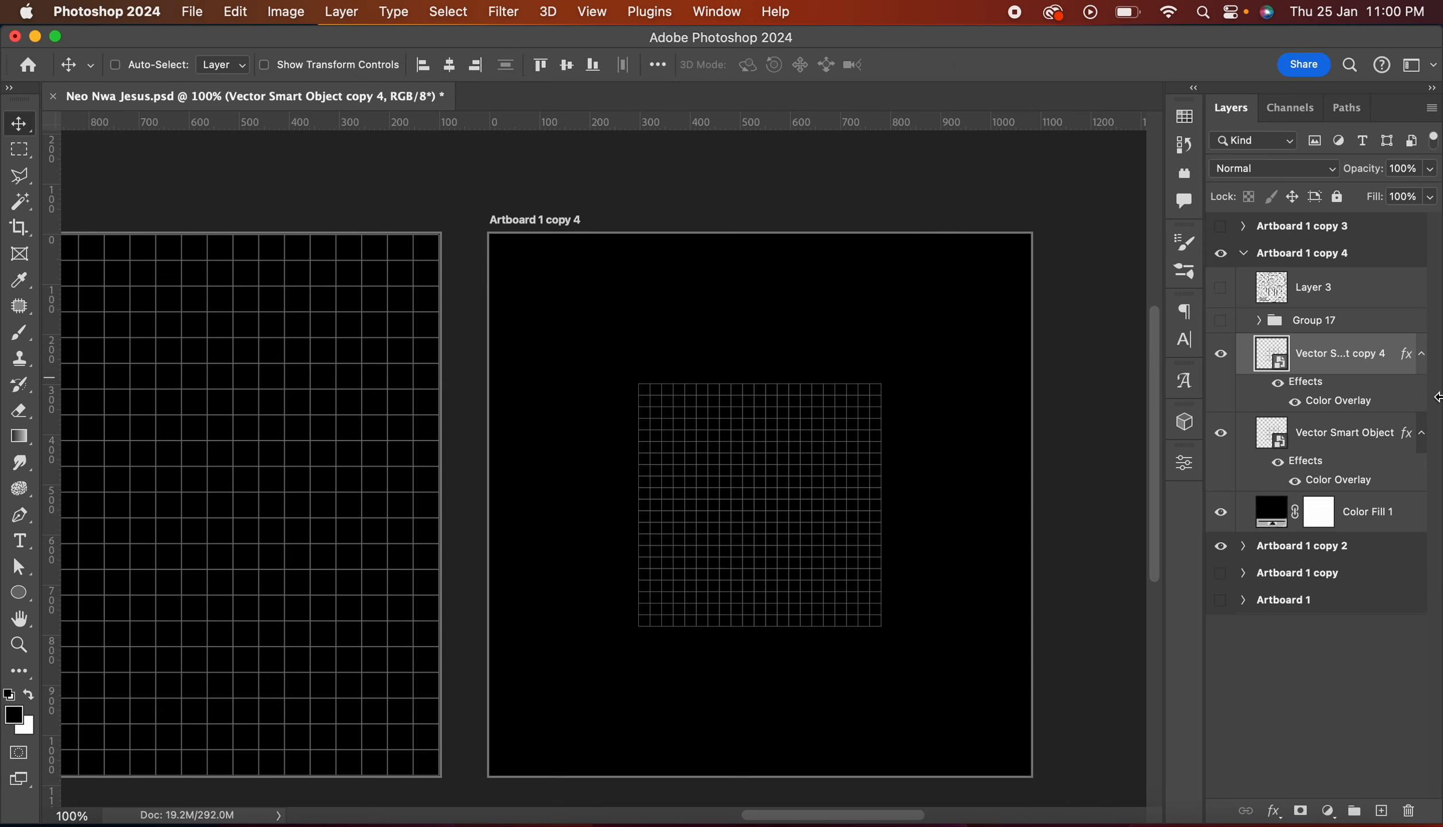
key("super+z")
key("super+z")
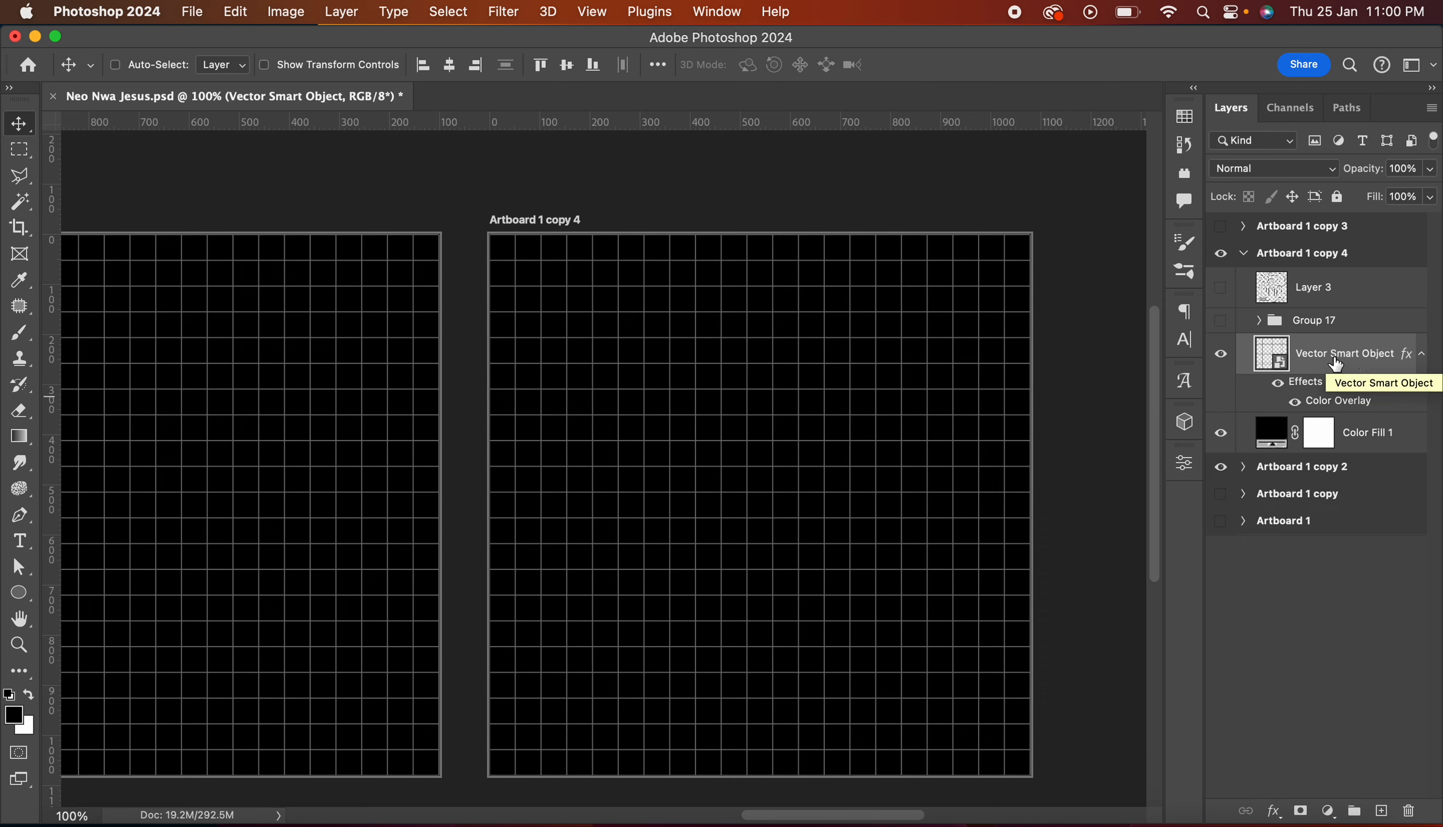
Step: Convert the duplicated artboard's grid layer, including its Color Overlay, into a new Smart Object
right_click(1333, 356)
left_click(1249, 616)
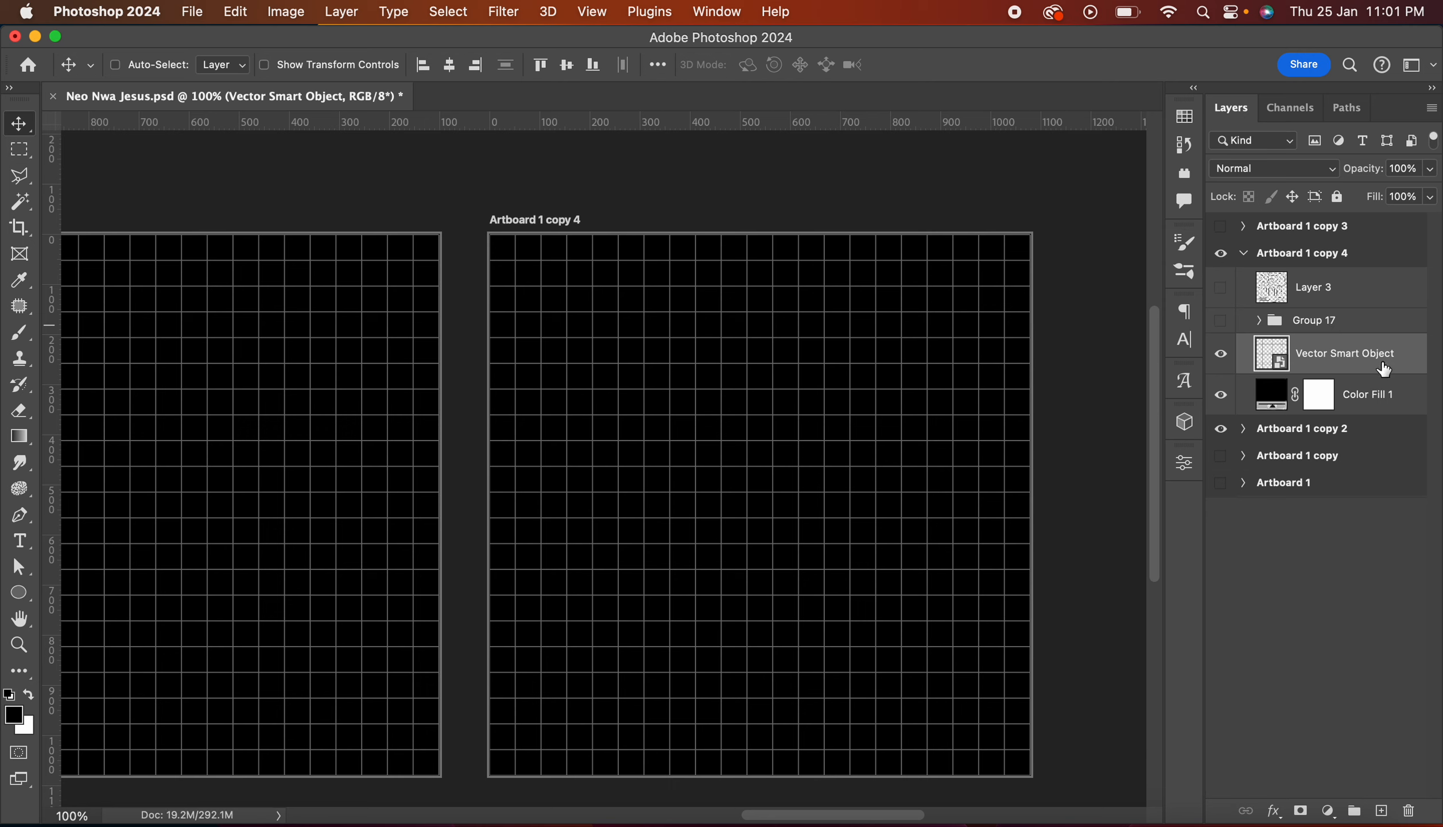
key("super+t")
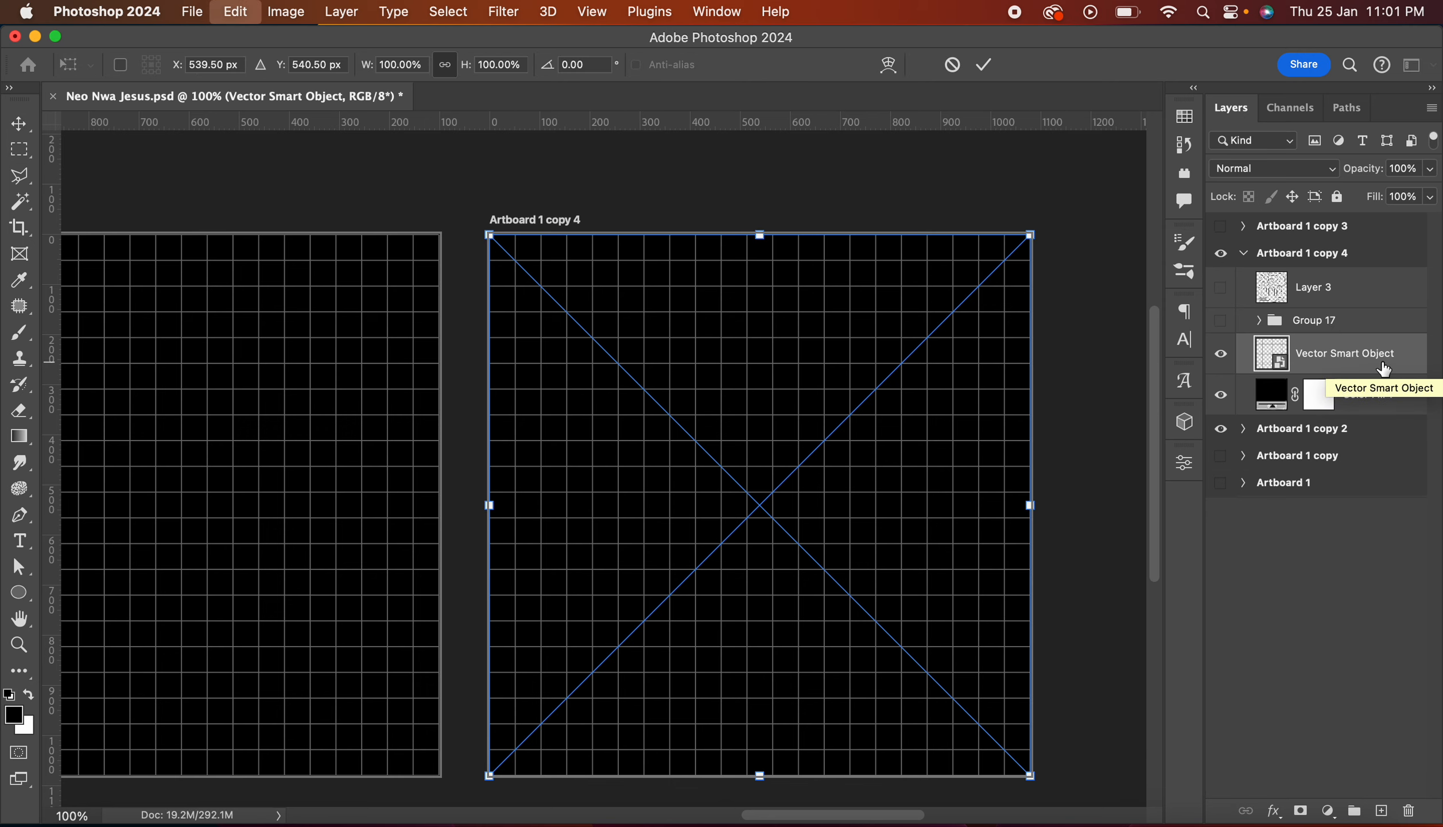
left_click_drag(1030, 236, 867, 362)
key("Return")
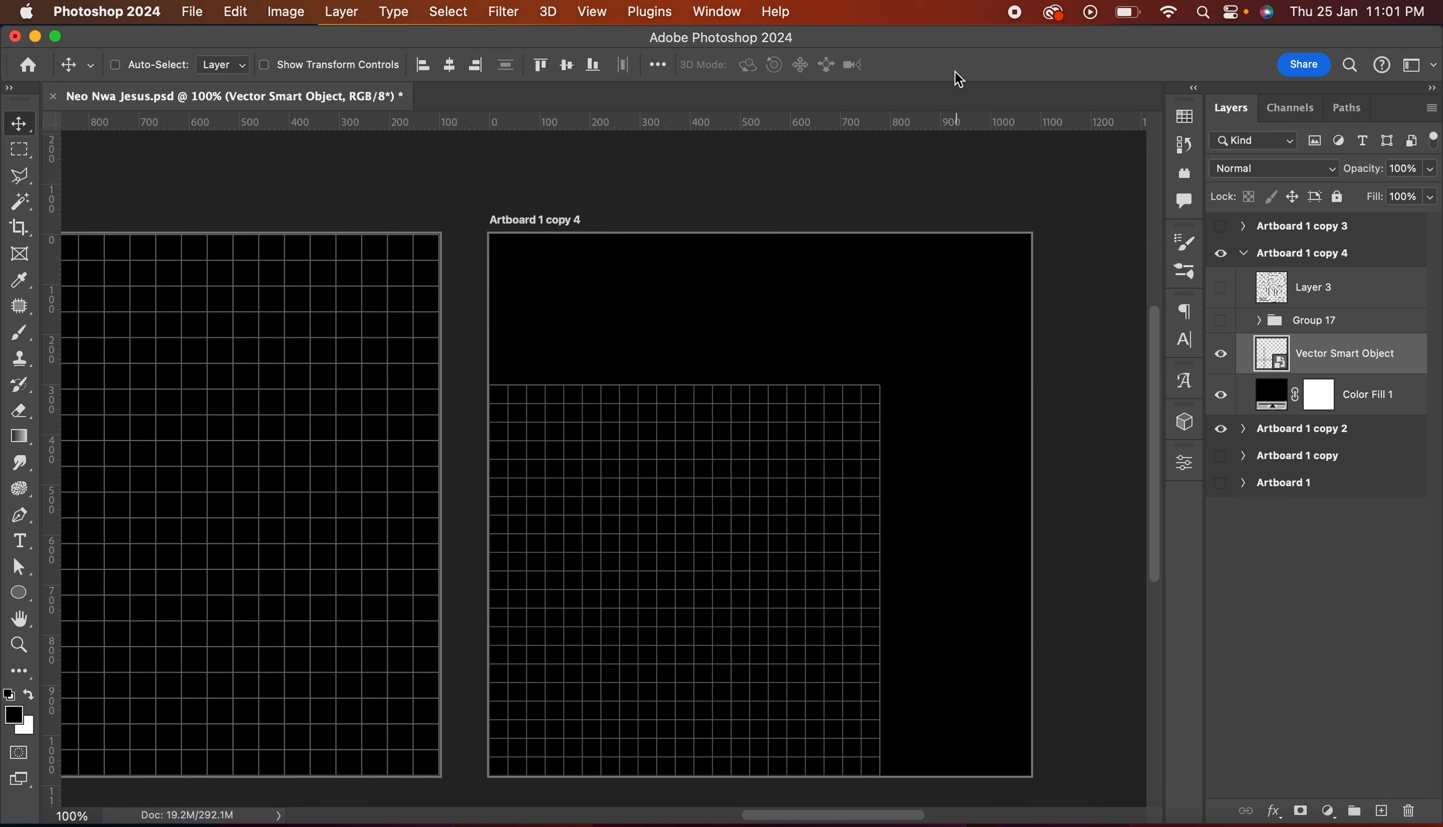
key("super+z")
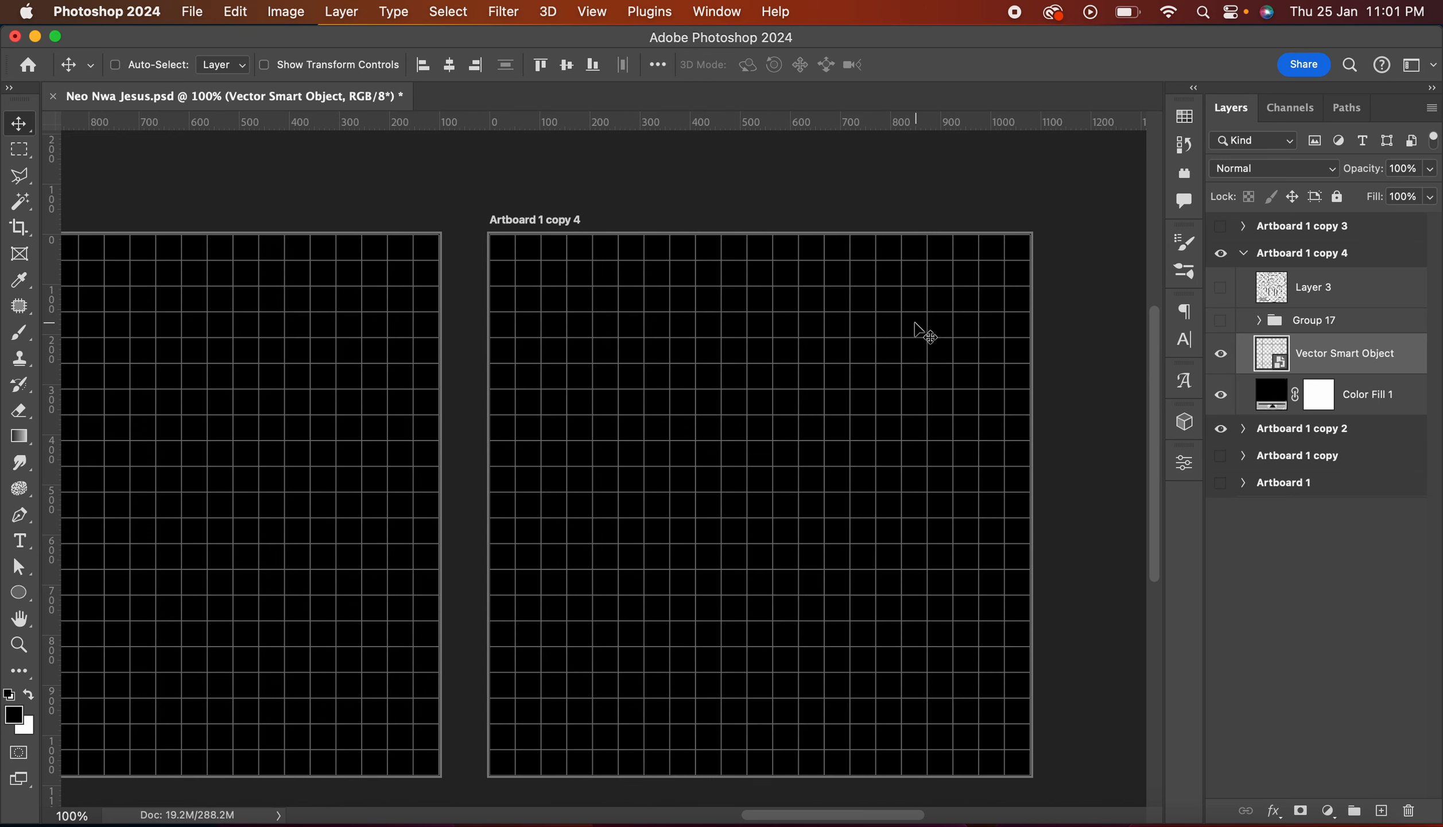
Step: Scale the grid Smart Object in Artboard 1 copy 4 to 46.39% about its center
key("super+t")
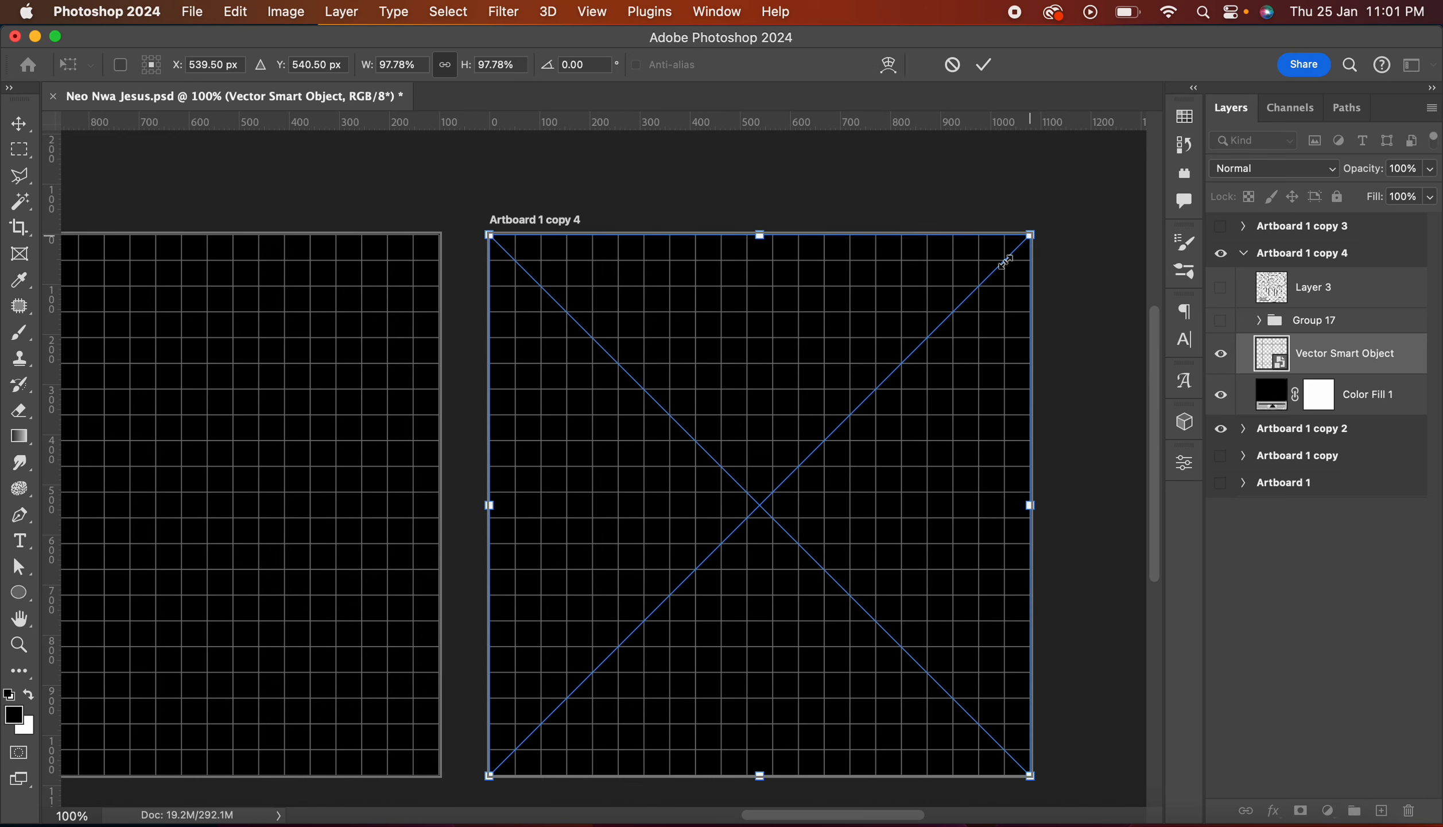
left_click_drag(1005, 261, 882, 379)
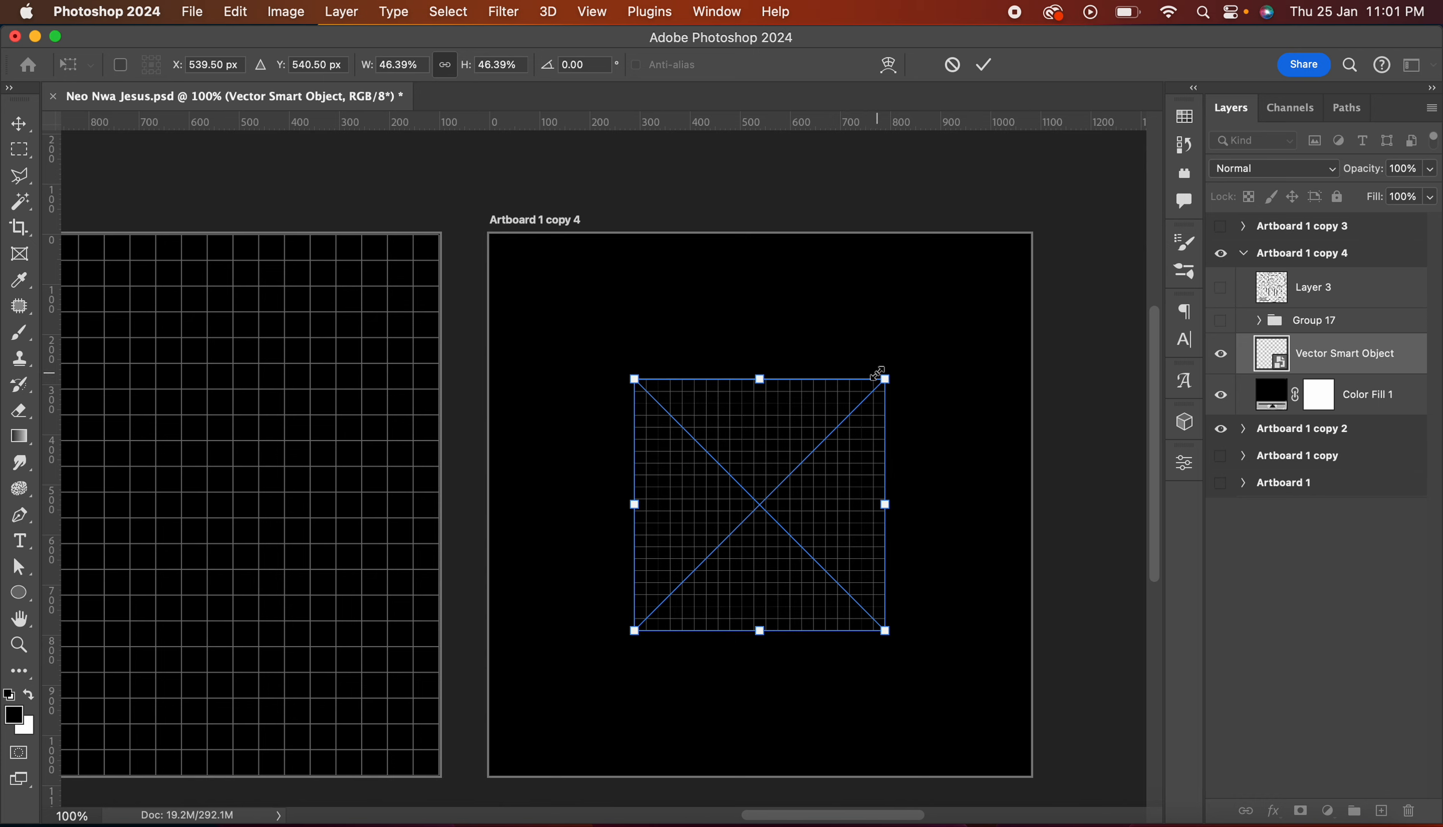
key("Return")
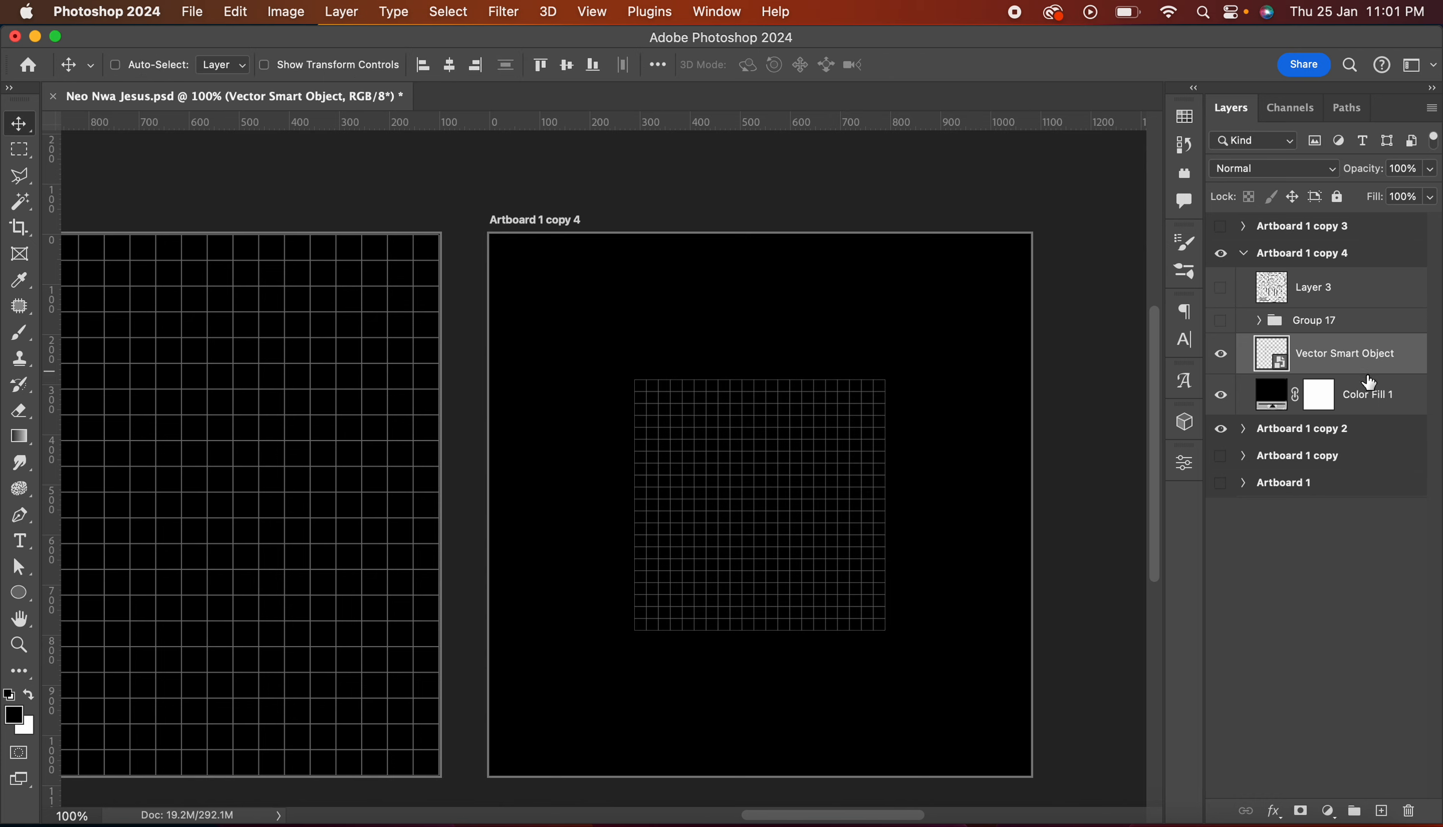
Step: Duplicate the shrunken grid Smart Object in place, keeping its 46.39% scale
key("super+j")
key("super+t")
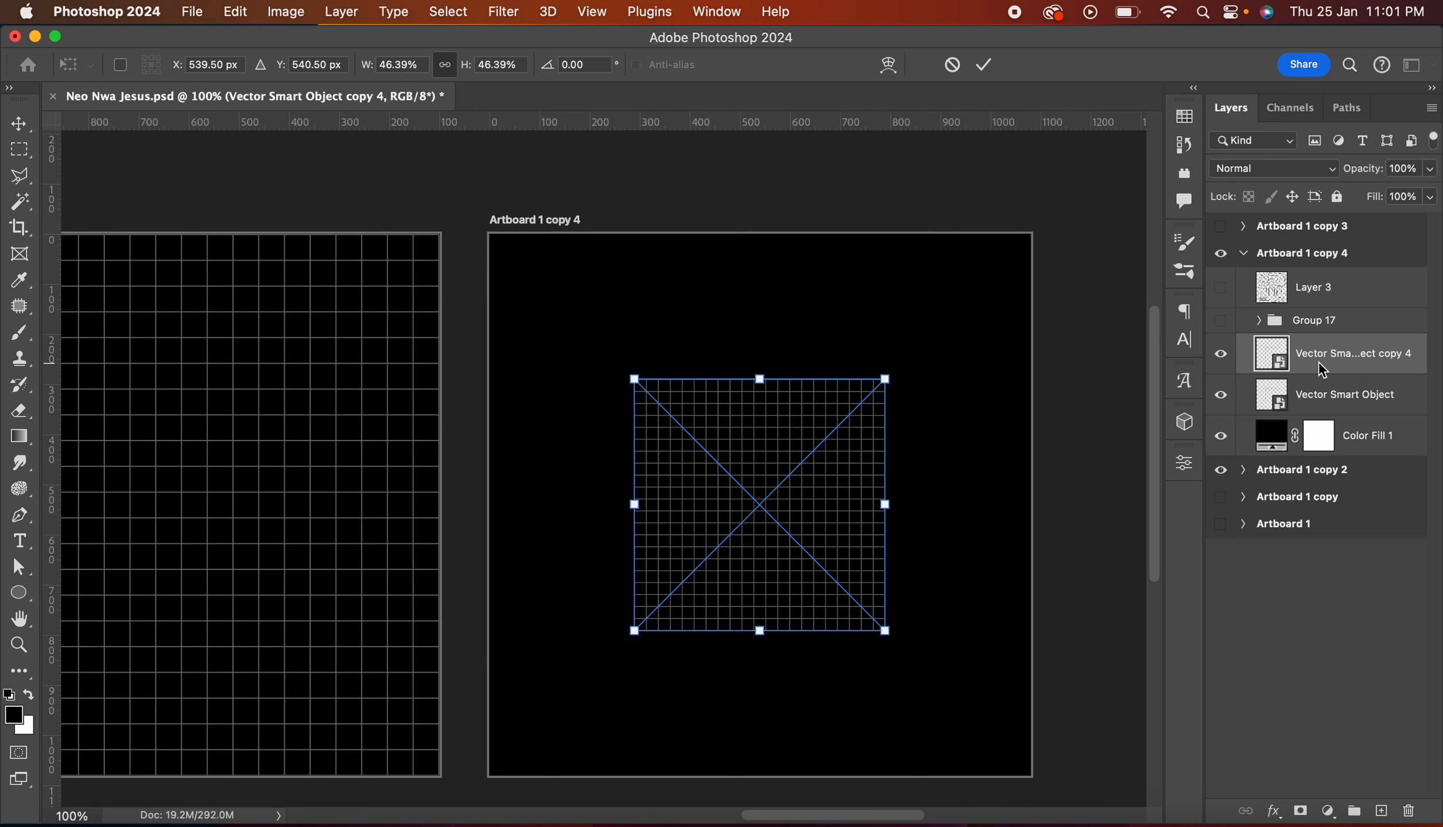
right_click(737, 492)
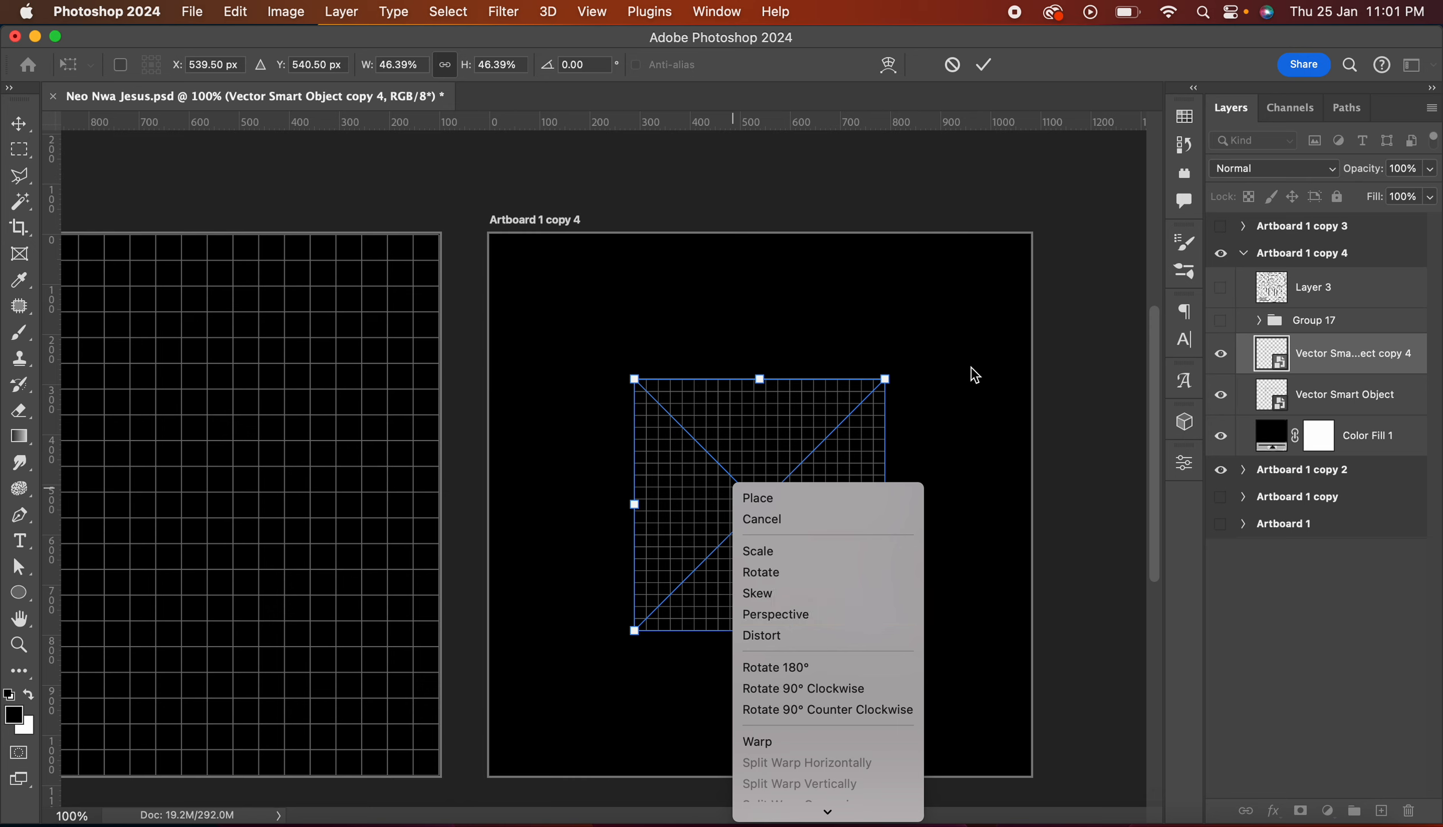
left_click(991, 69)
left_click(992, 73)
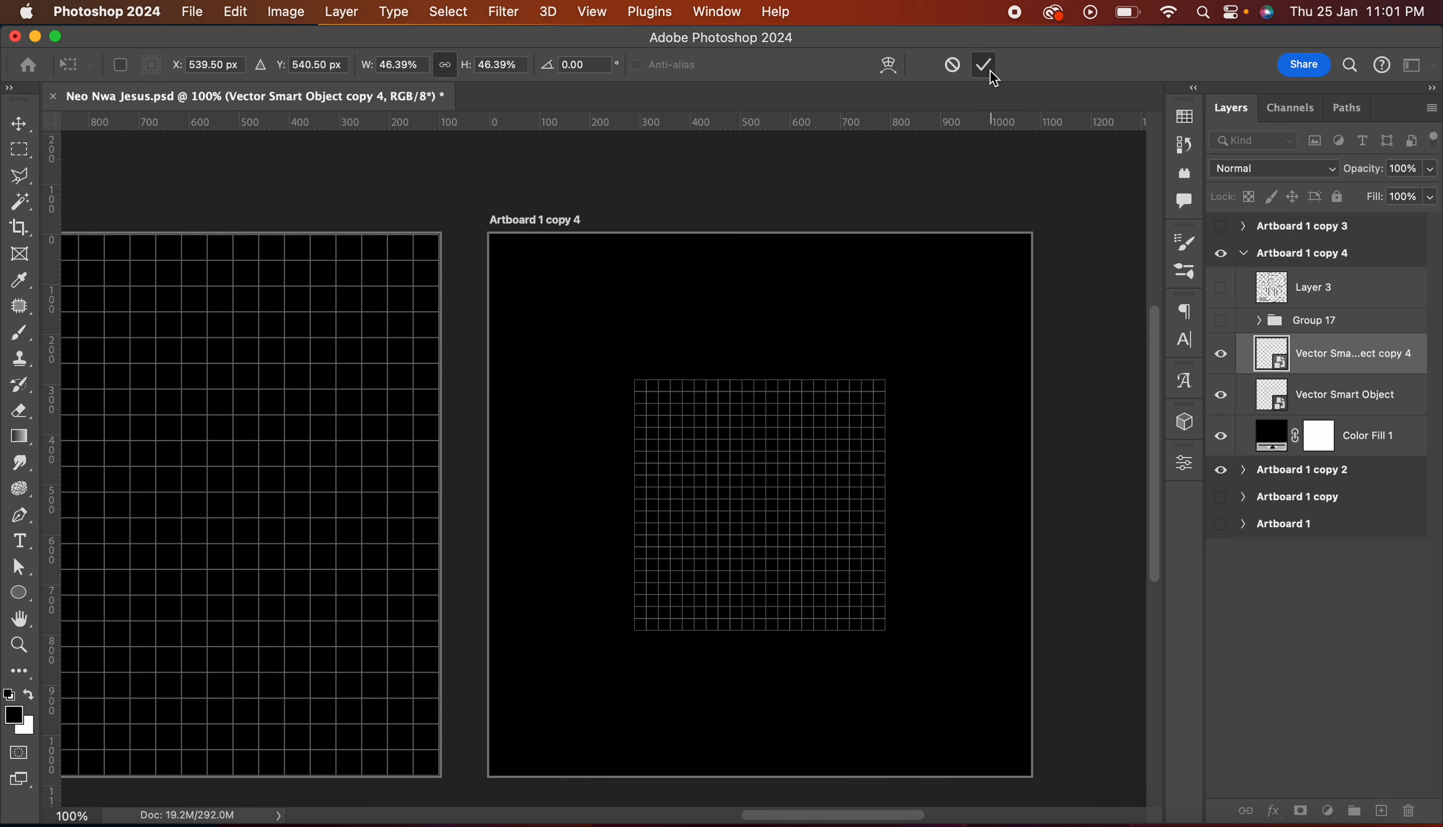
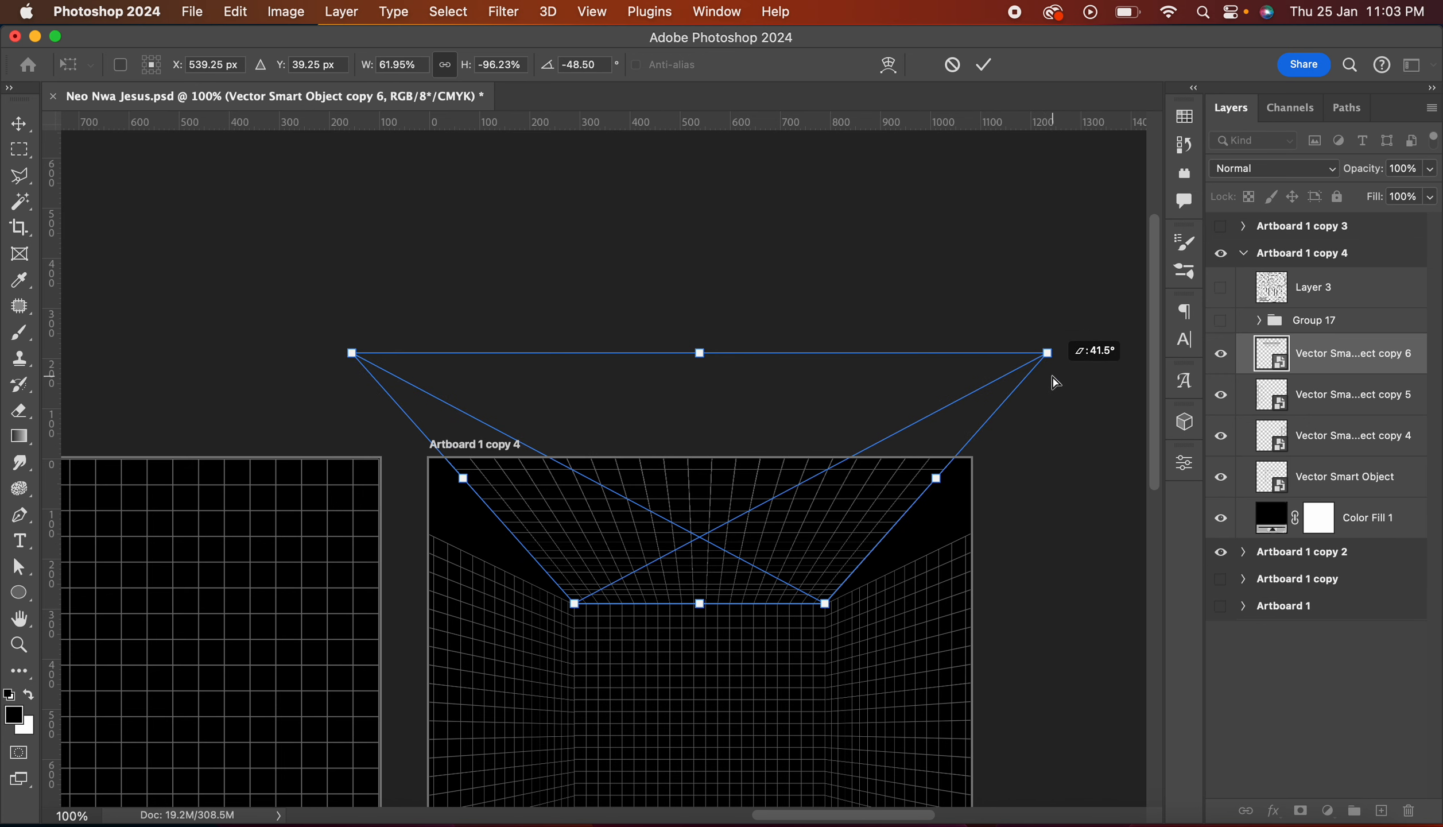
Step: Abandon the current transform and widen the ceiling grid's outer edge in Perspective until its sides meet both side walls
right_click(751, 522)
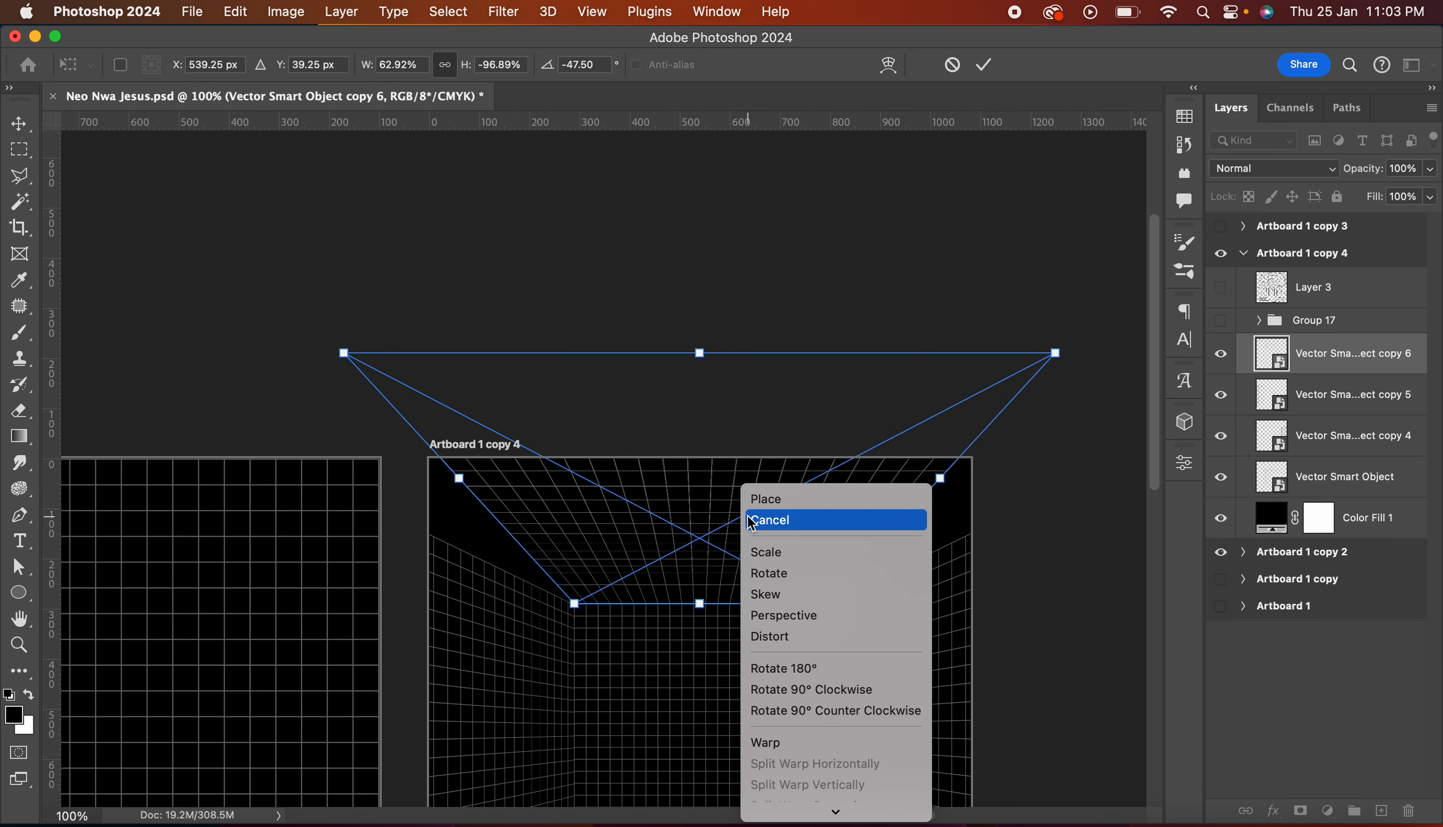
left_click(752, 520)
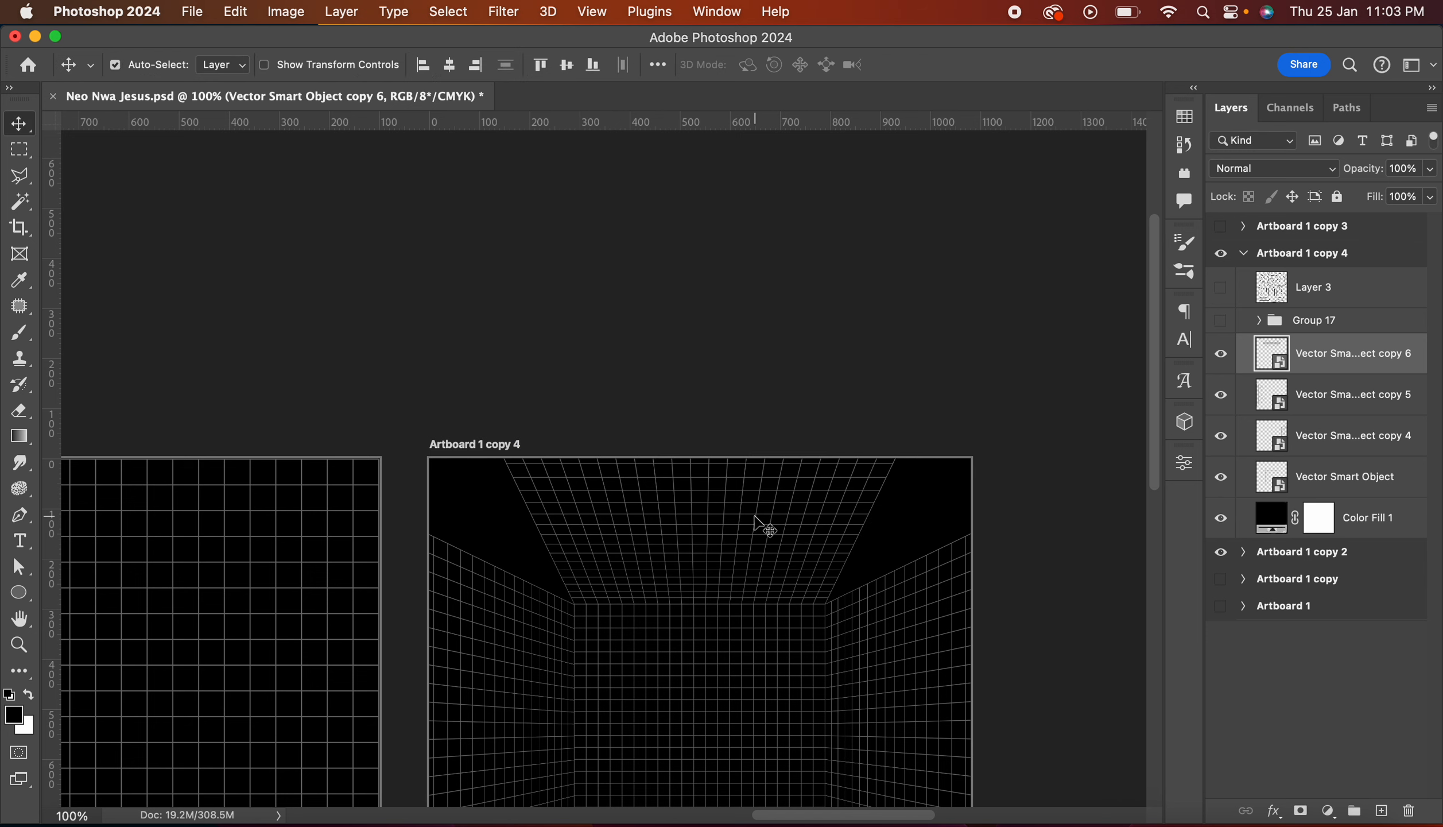
key("super+t")
right_click(755, 518)
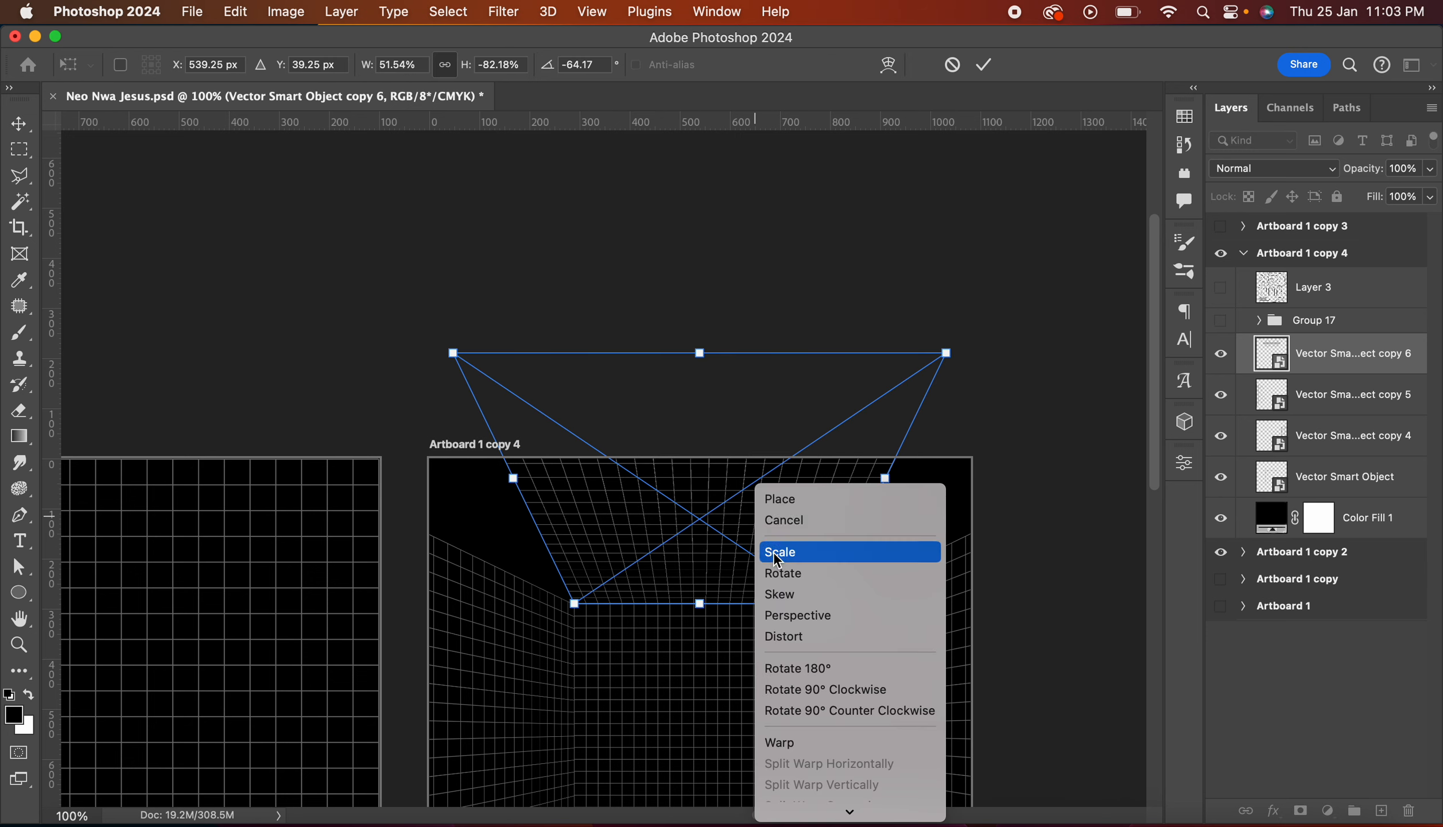
left_click(786, 615)
left_click_drag(940, 361, 1066, 280)
key("Return")
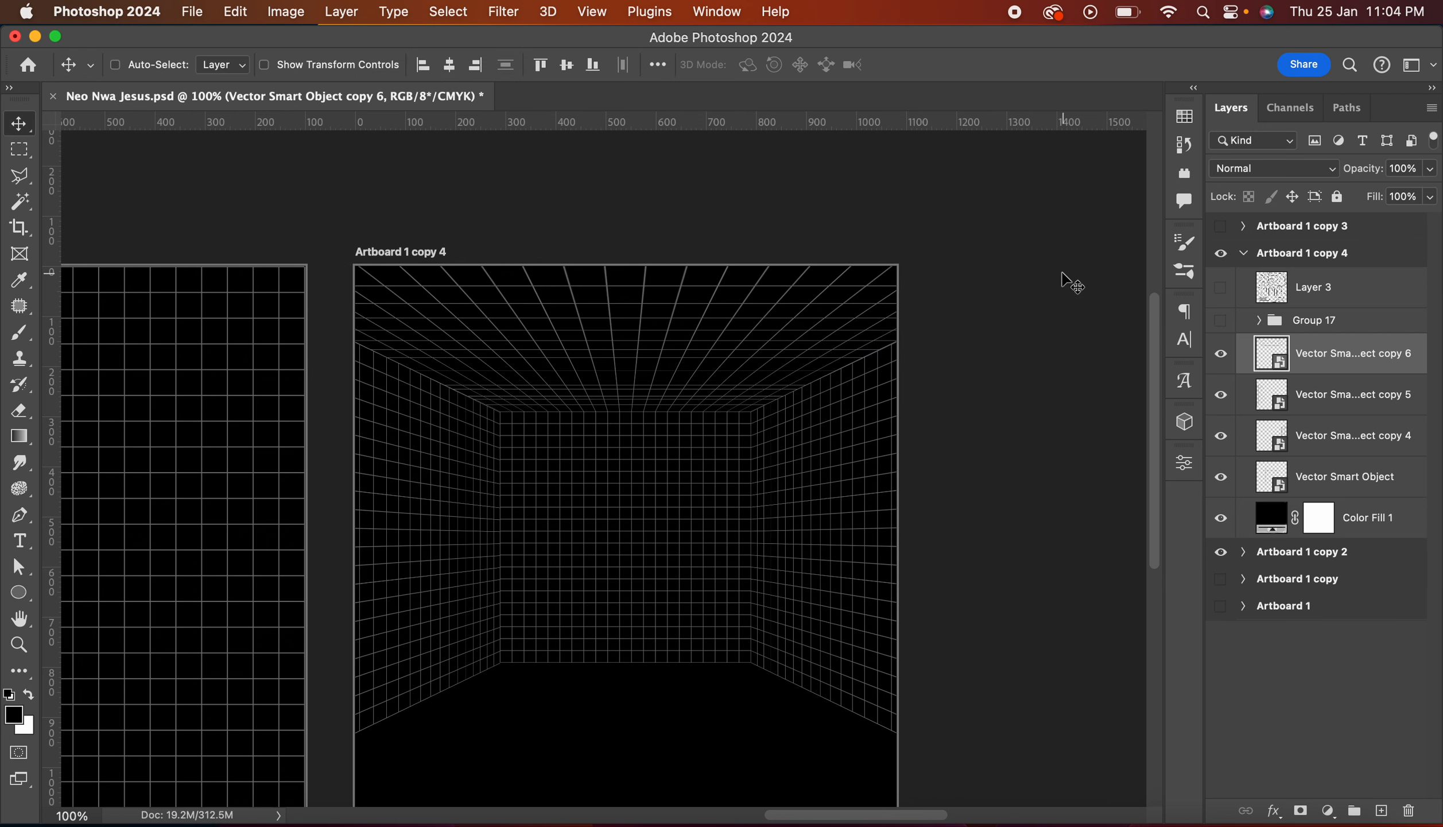
Step: Duplicate the ceiling grid and mirror it below the back wall to form the room's floor
scroll(1062, 282, "down", 5)
scroll(1063, 281, "left", 2)
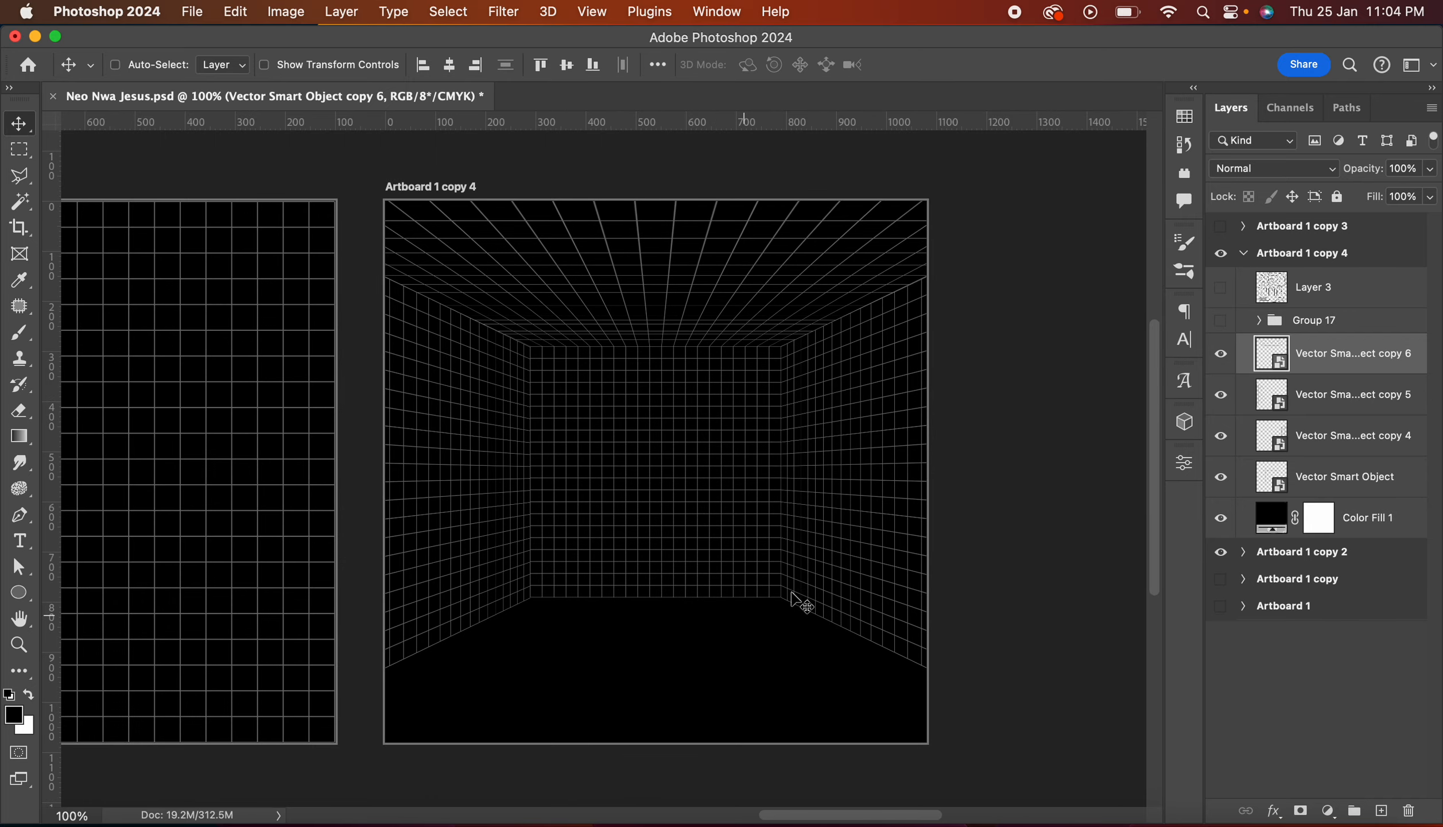
key("super+j")
key("super+minus")
scroll(728, 564, "up", 3)
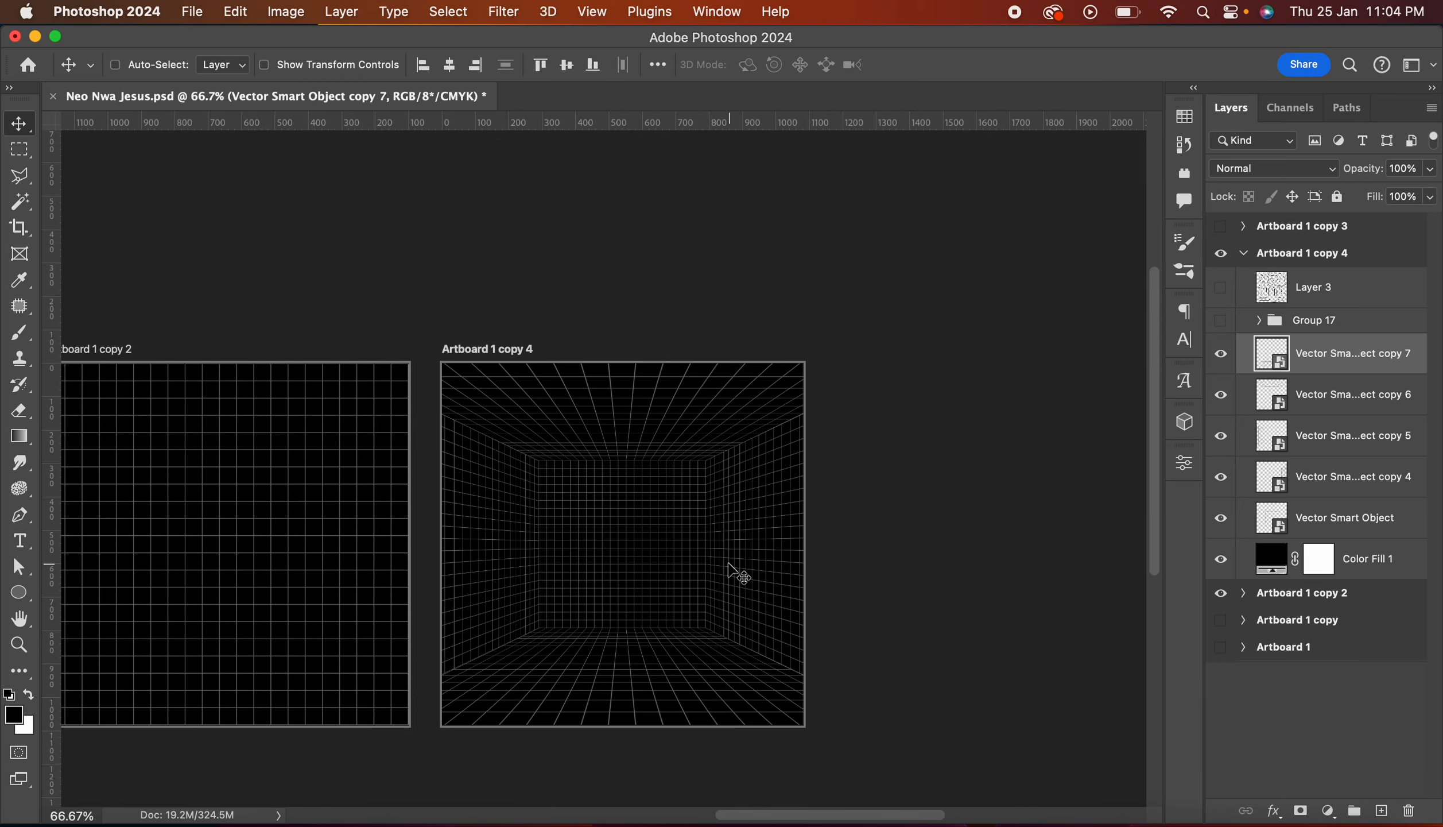
Step: Examine up close how the wall, ceiling and floor grids join in the perspective room
key("super+plus")
key("super+plus")
key("super+plus")
key("super+plus")
key("super+minus")
key("super+minus")
key("super+minus")
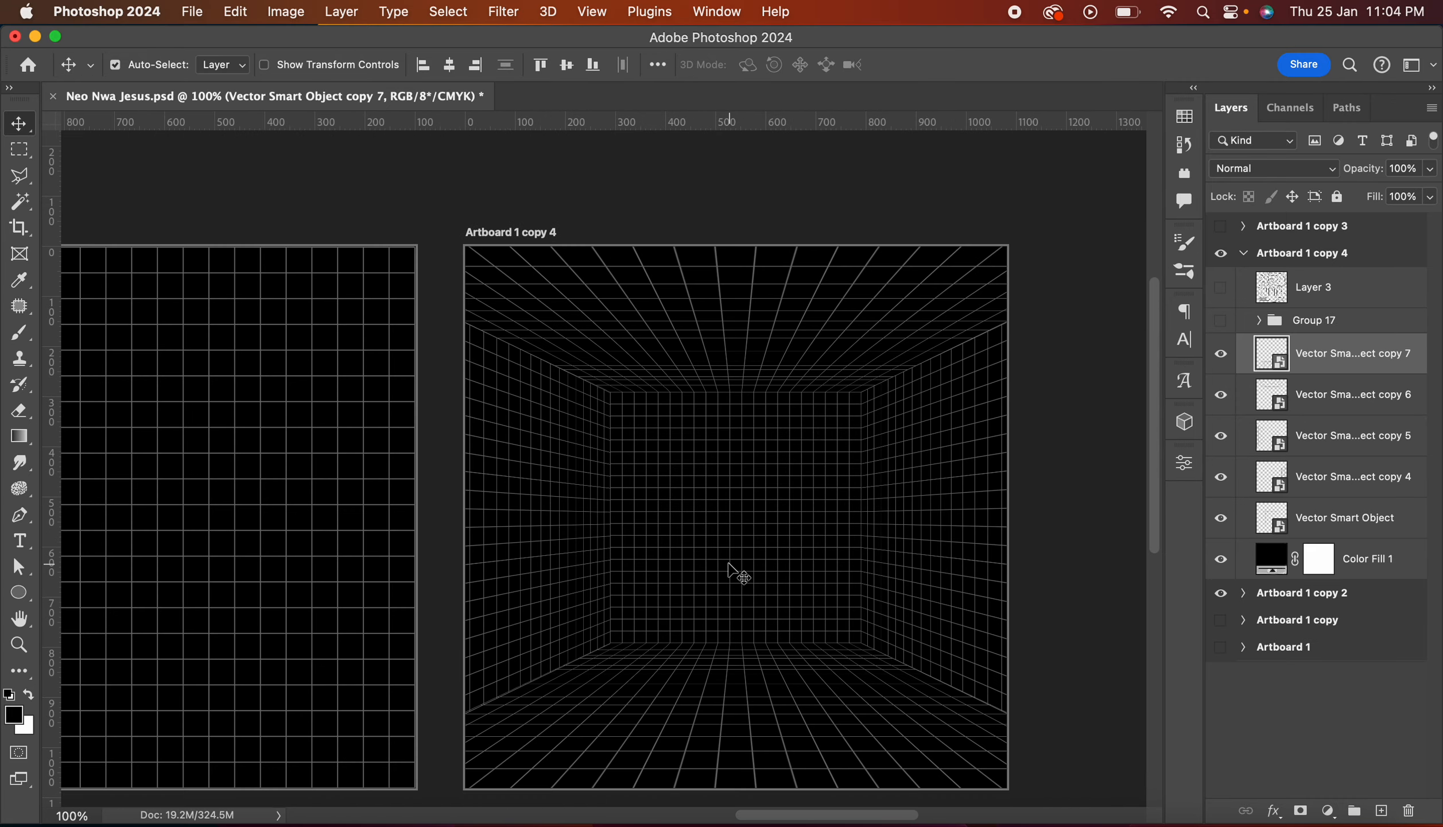
Step: Duplicate the room artboard beside the original and hide the duplicate's ceiling, right wall and floor grids
key("super+minus")
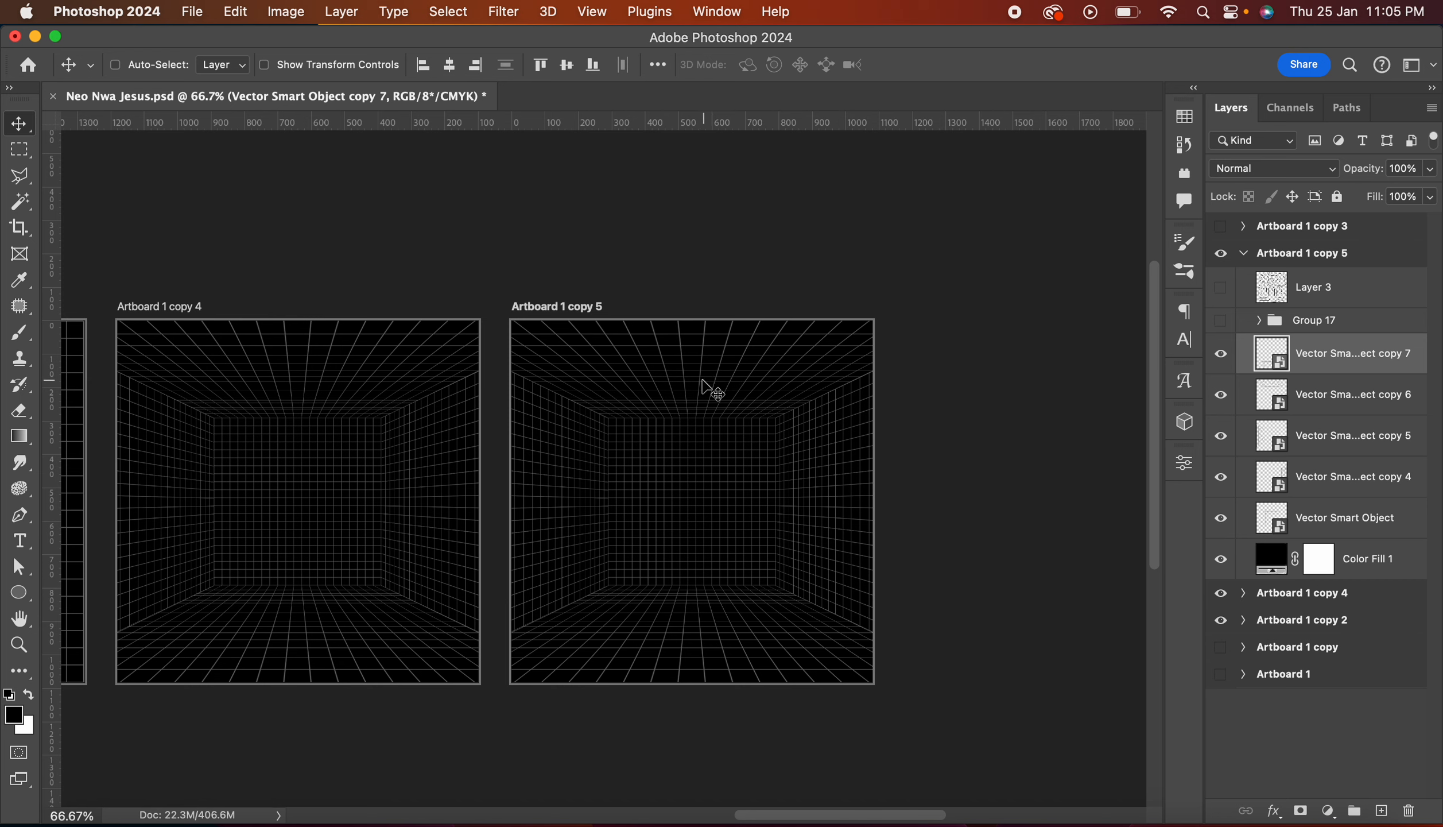
left_click(703, 381, "super")
left_click(1222, 358)
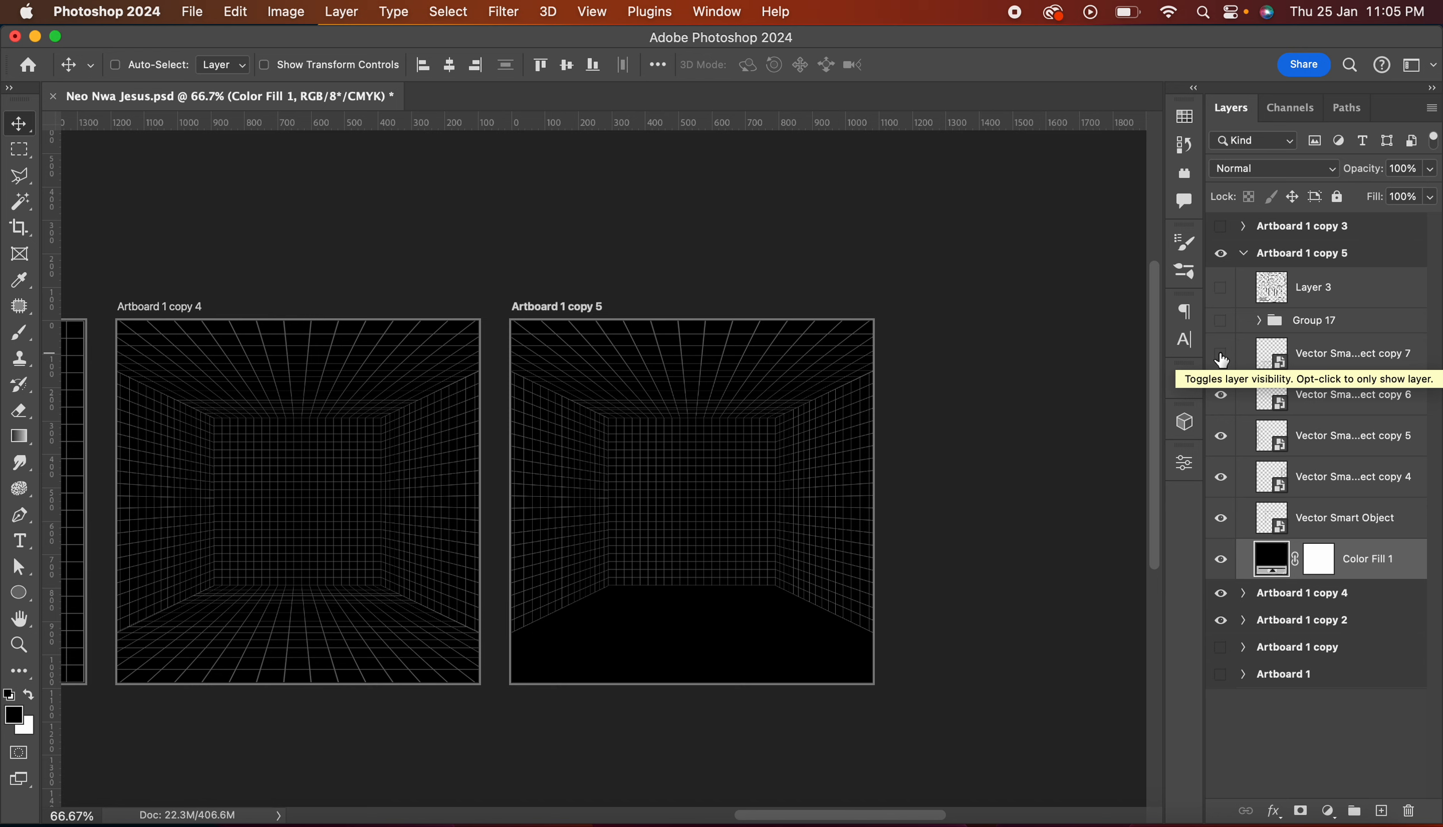
left_click(1222, 357)
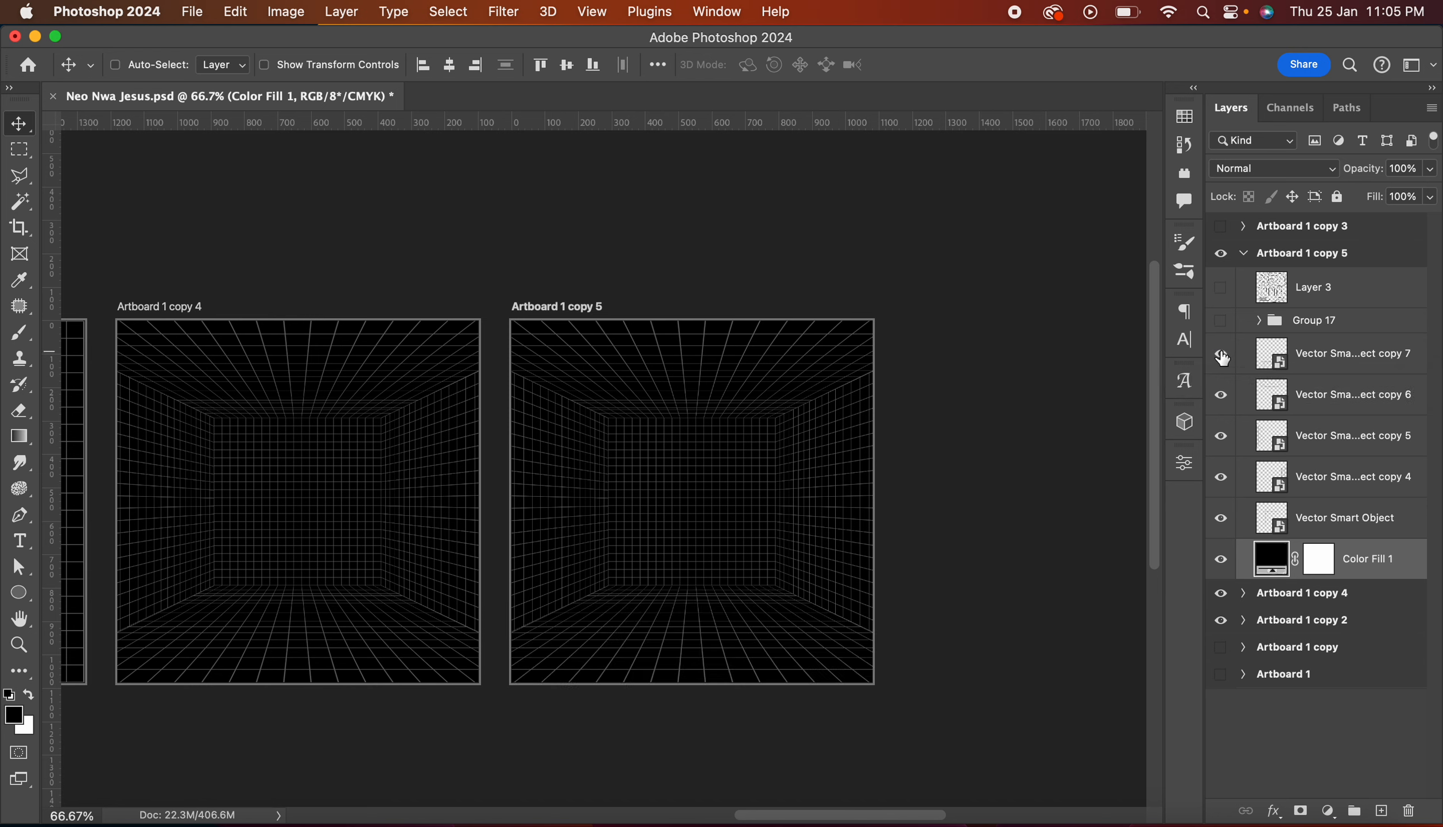
left_click(1222, 395)
left_click(1222, 477)
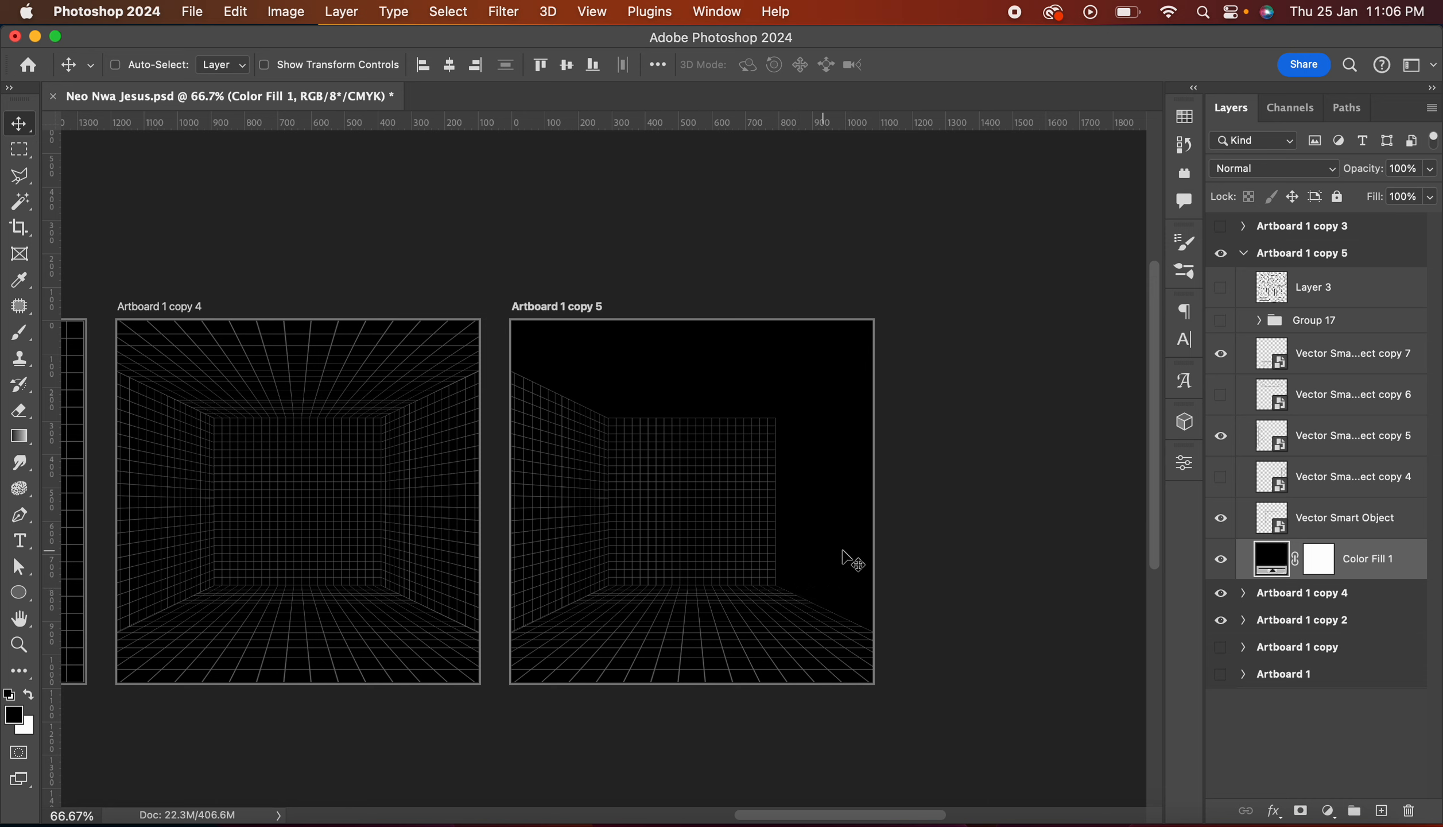
left_click(1302, 253)
left_click(1333, 483)
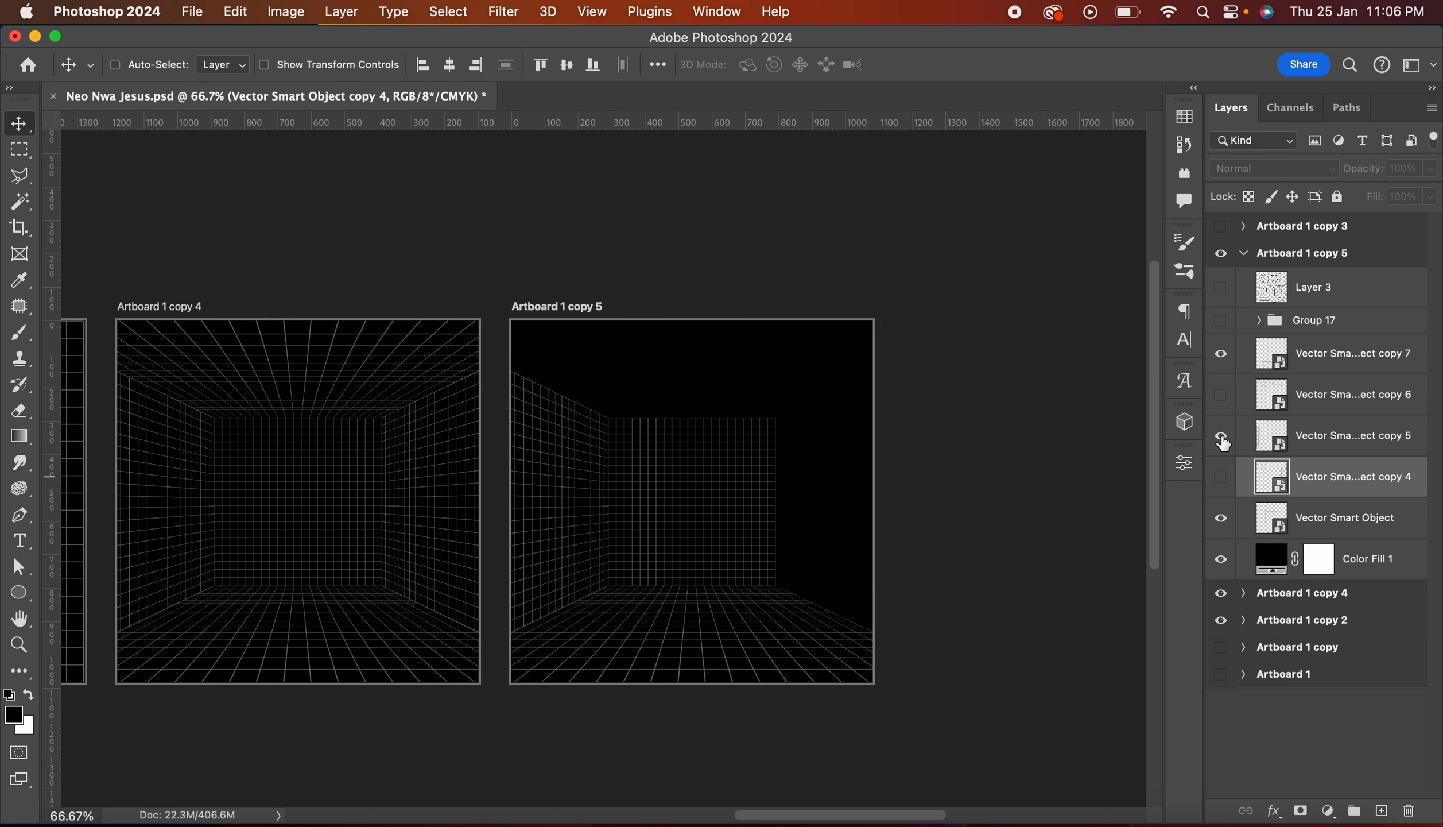
left_click(1221, 355)
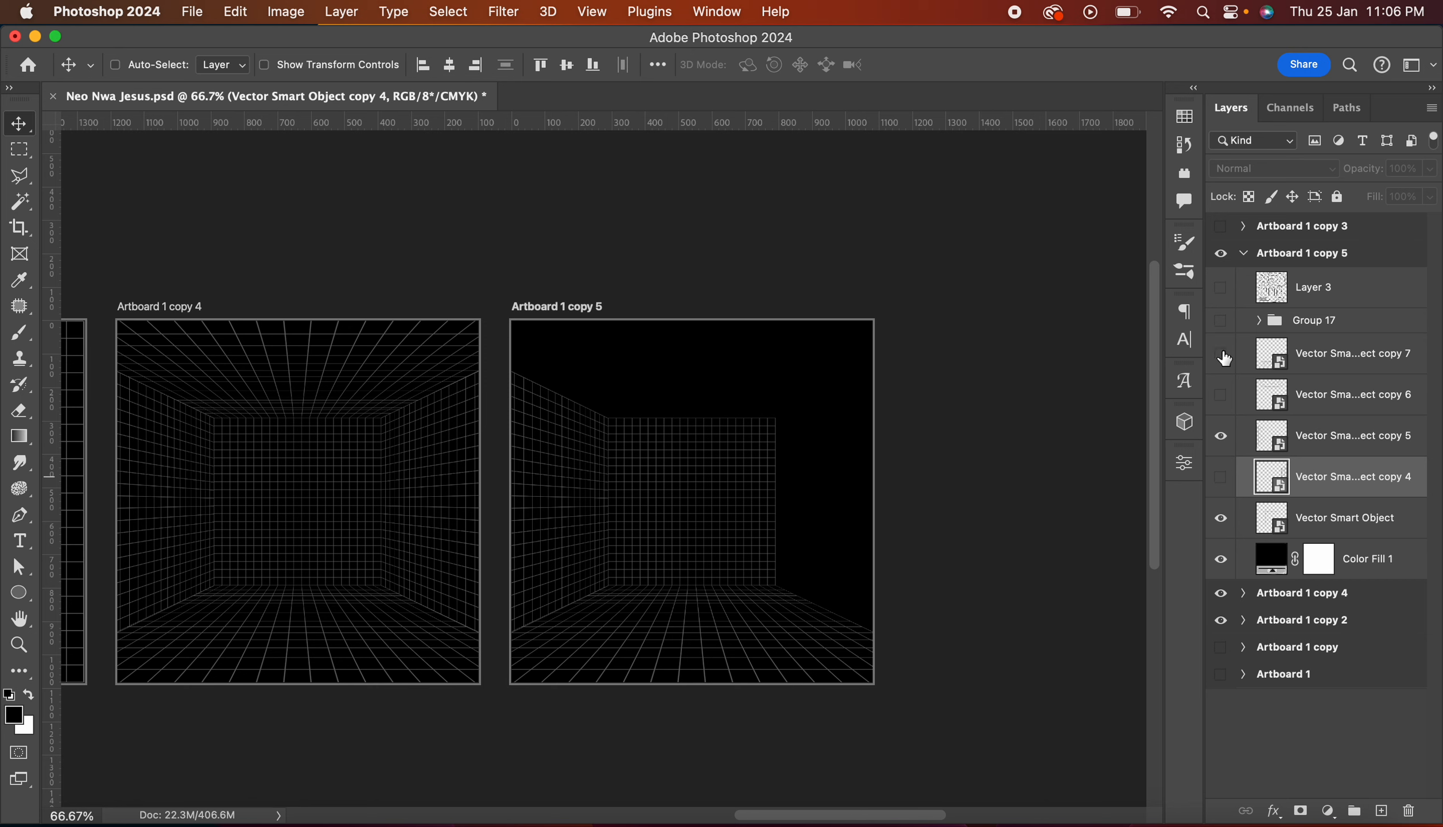
Step: Move the left wall layer directly above the back wall layer and scale both together to 206.48% to fill the artboard
left_click(1322, 432)
left_click_drag(1322, 432, 1332, 496)
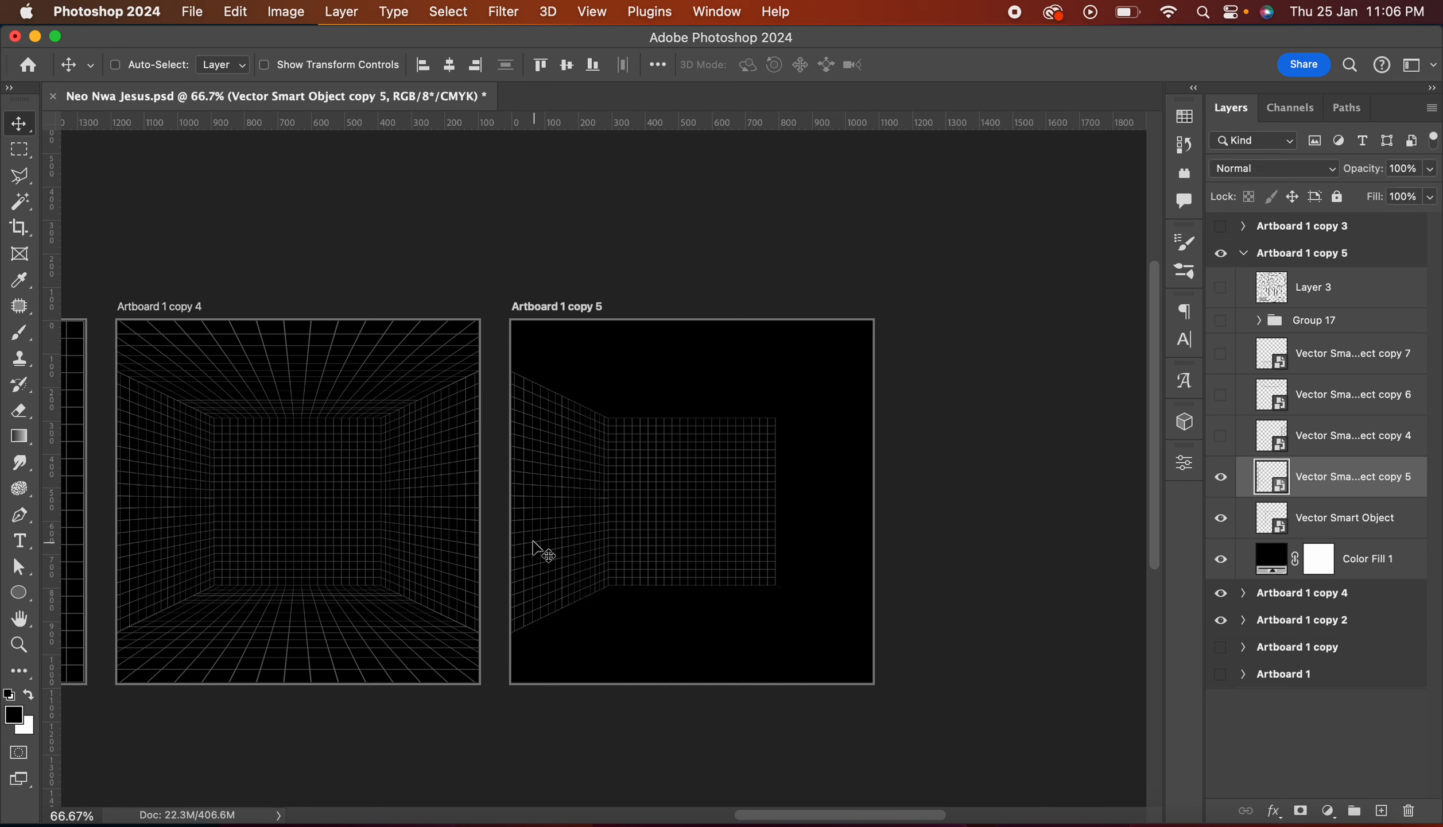
left_click(1343, 521, "shift")
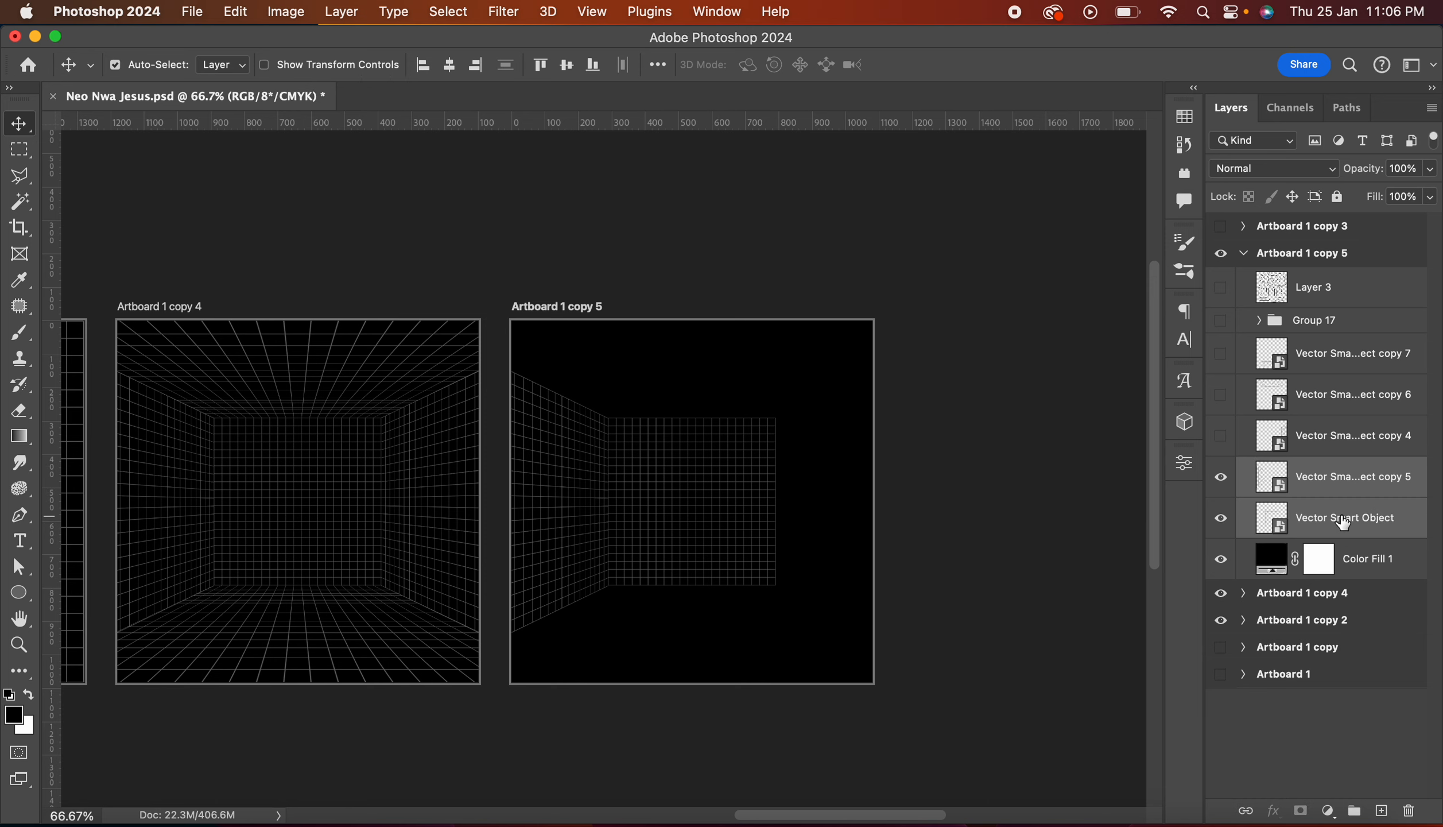
key("super+t")
key("super+minus")
key("super+minus")
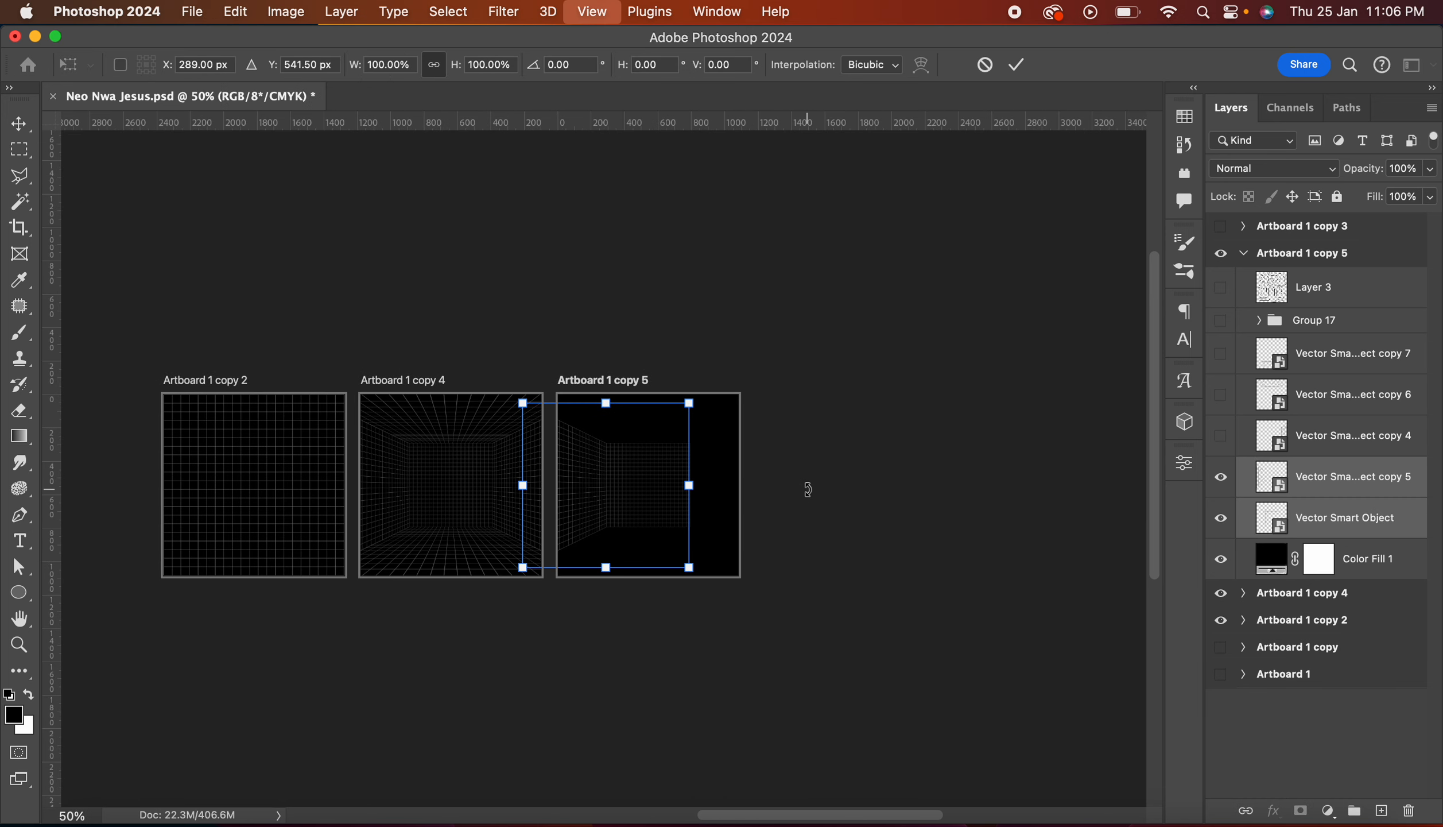
left_click_drag(690, 486, 579, 477)
key("Return")
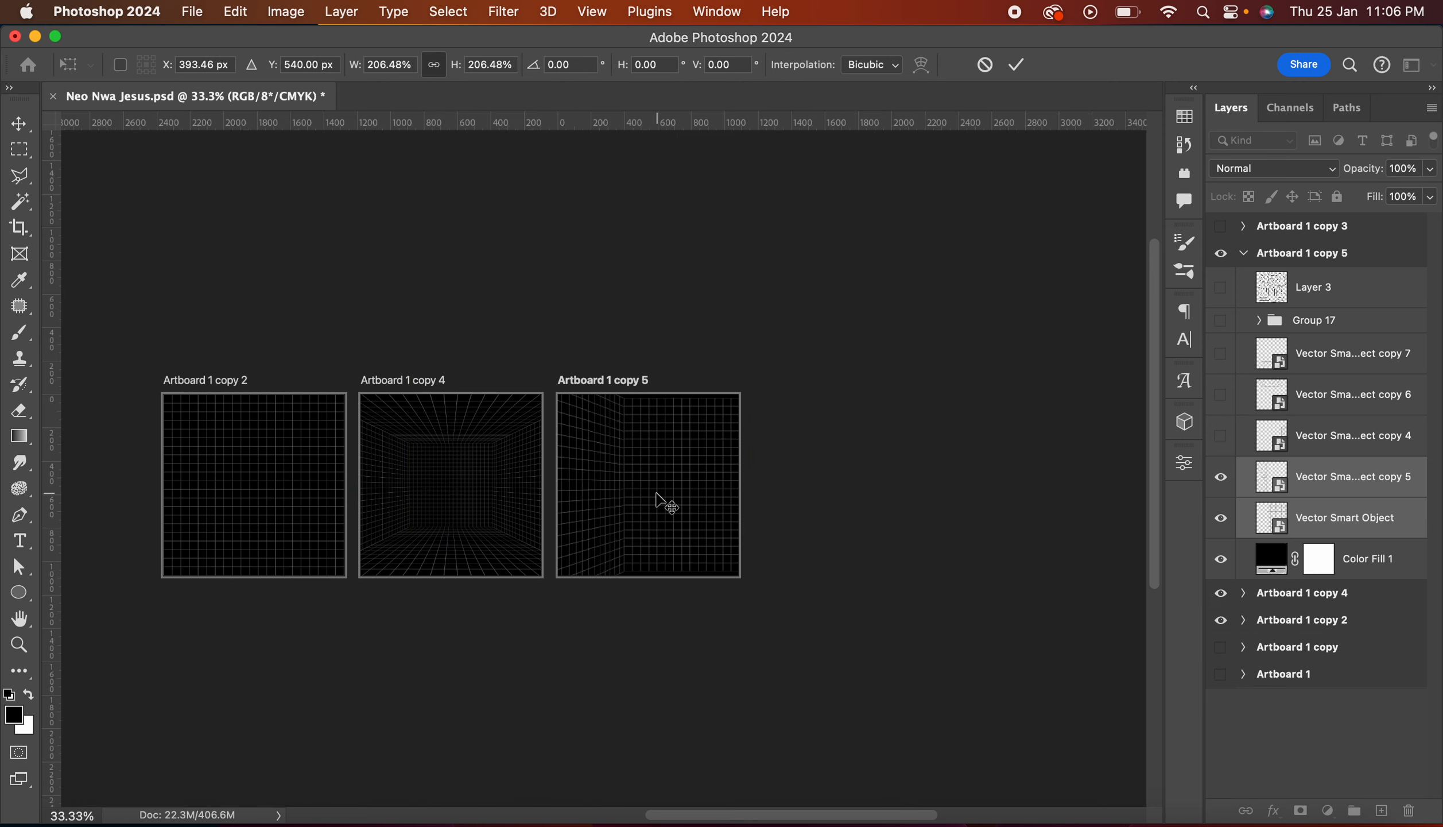
key("super+equal")
key("super+equal")
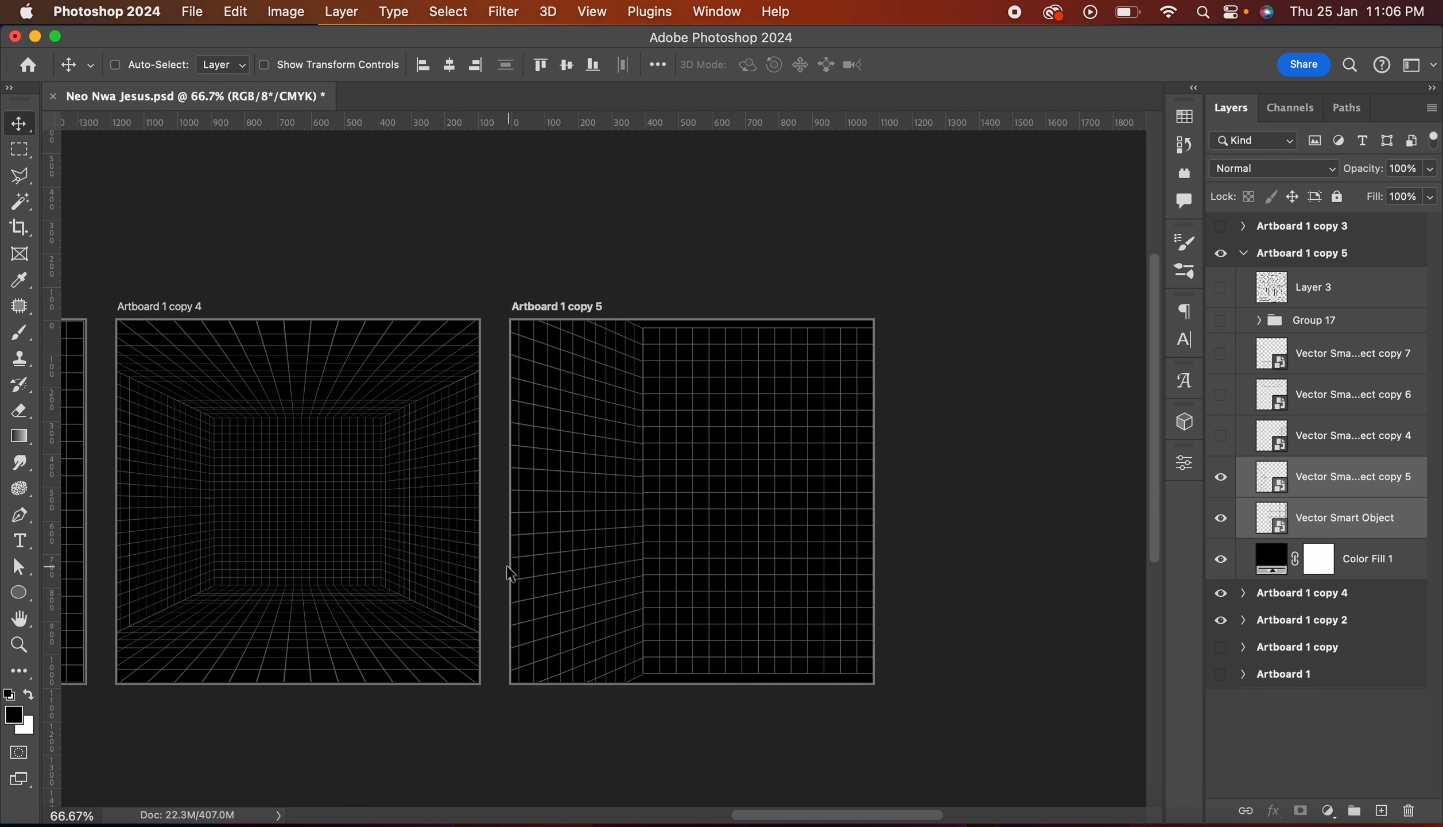
Step: Switch to Chrome, open Pinterest in a new tab and search for "mesh design"
key("ctrl+Right")
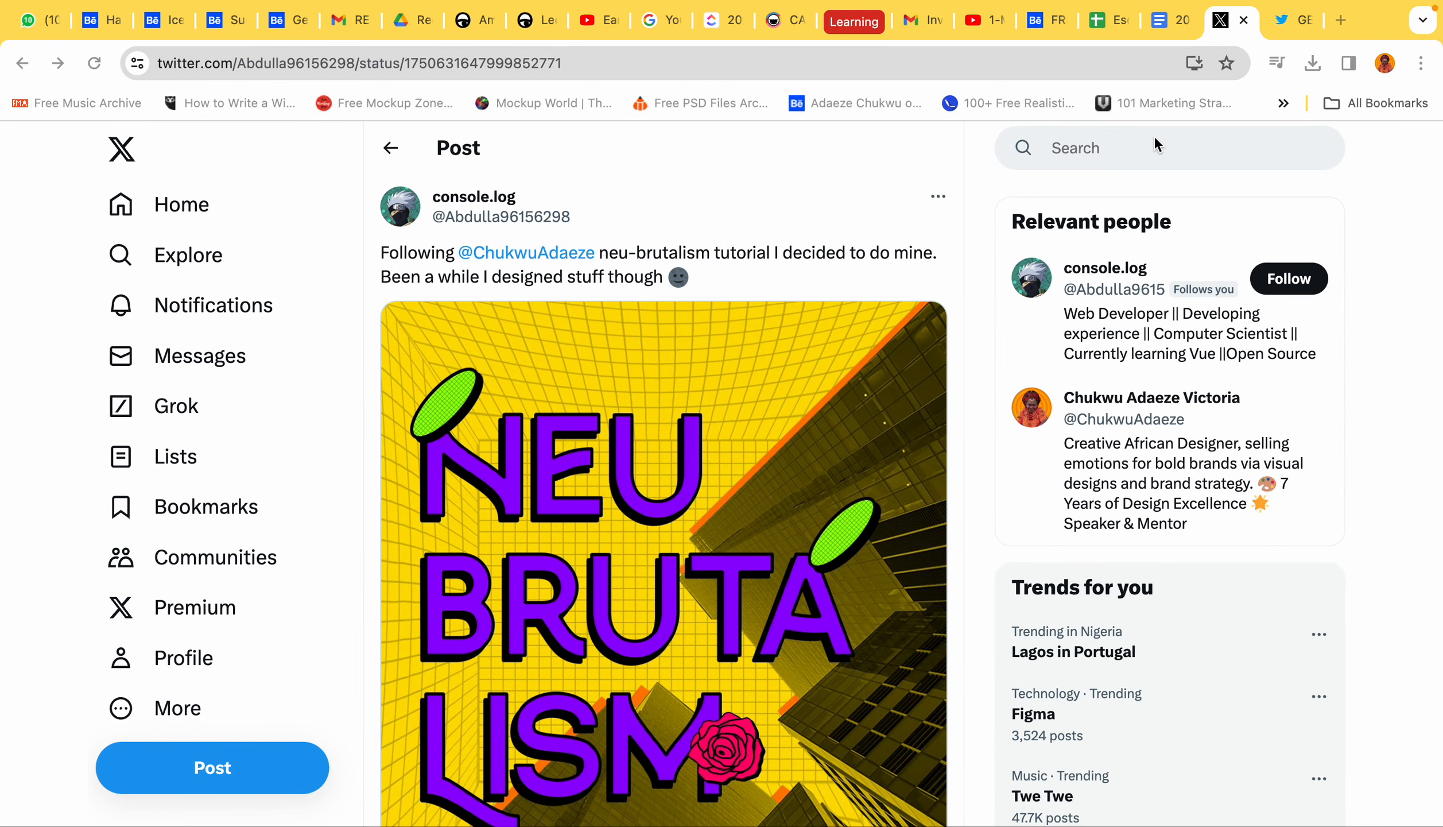
left_click(1343, 21)
type("pi")
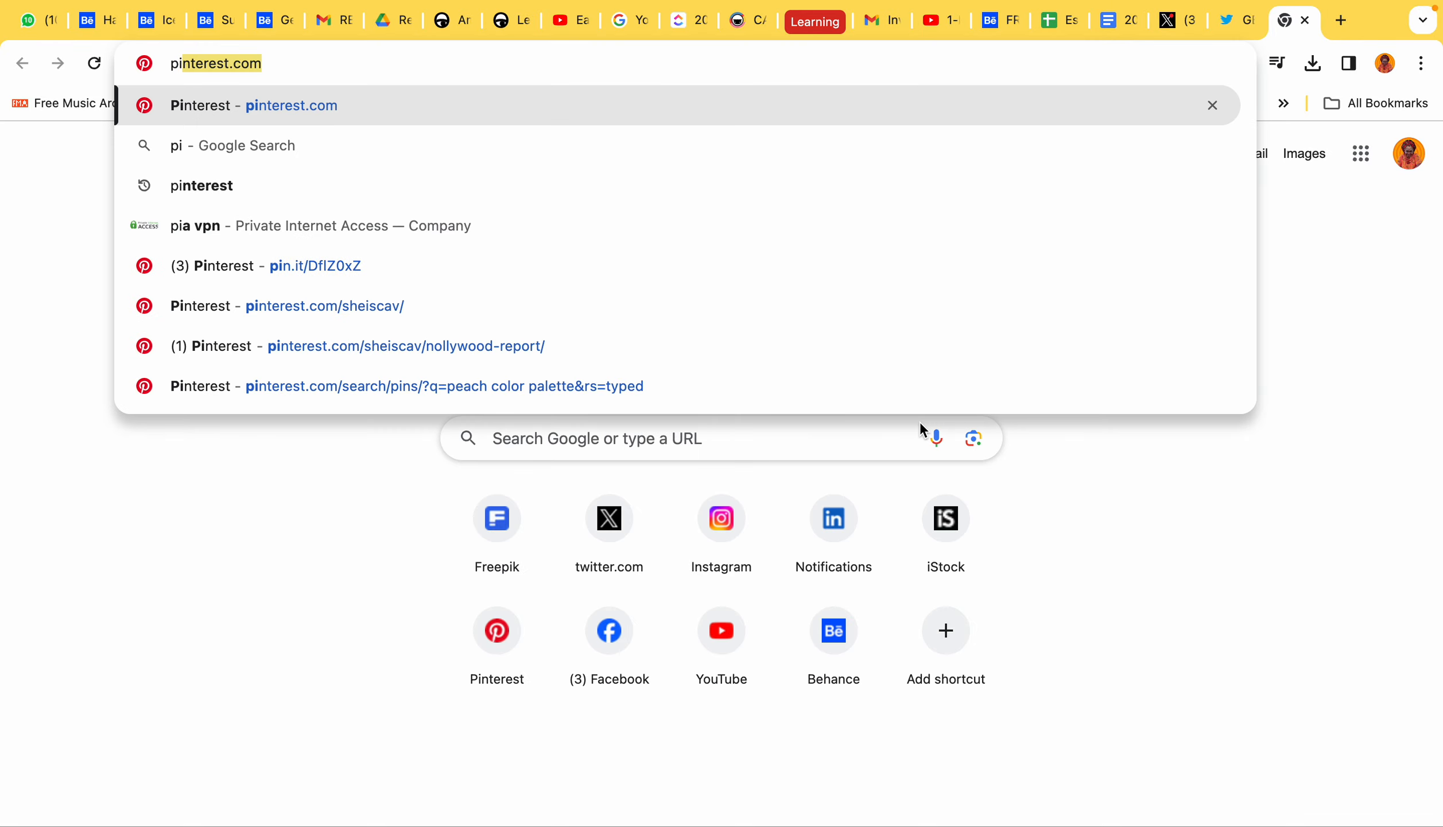
key("Return")
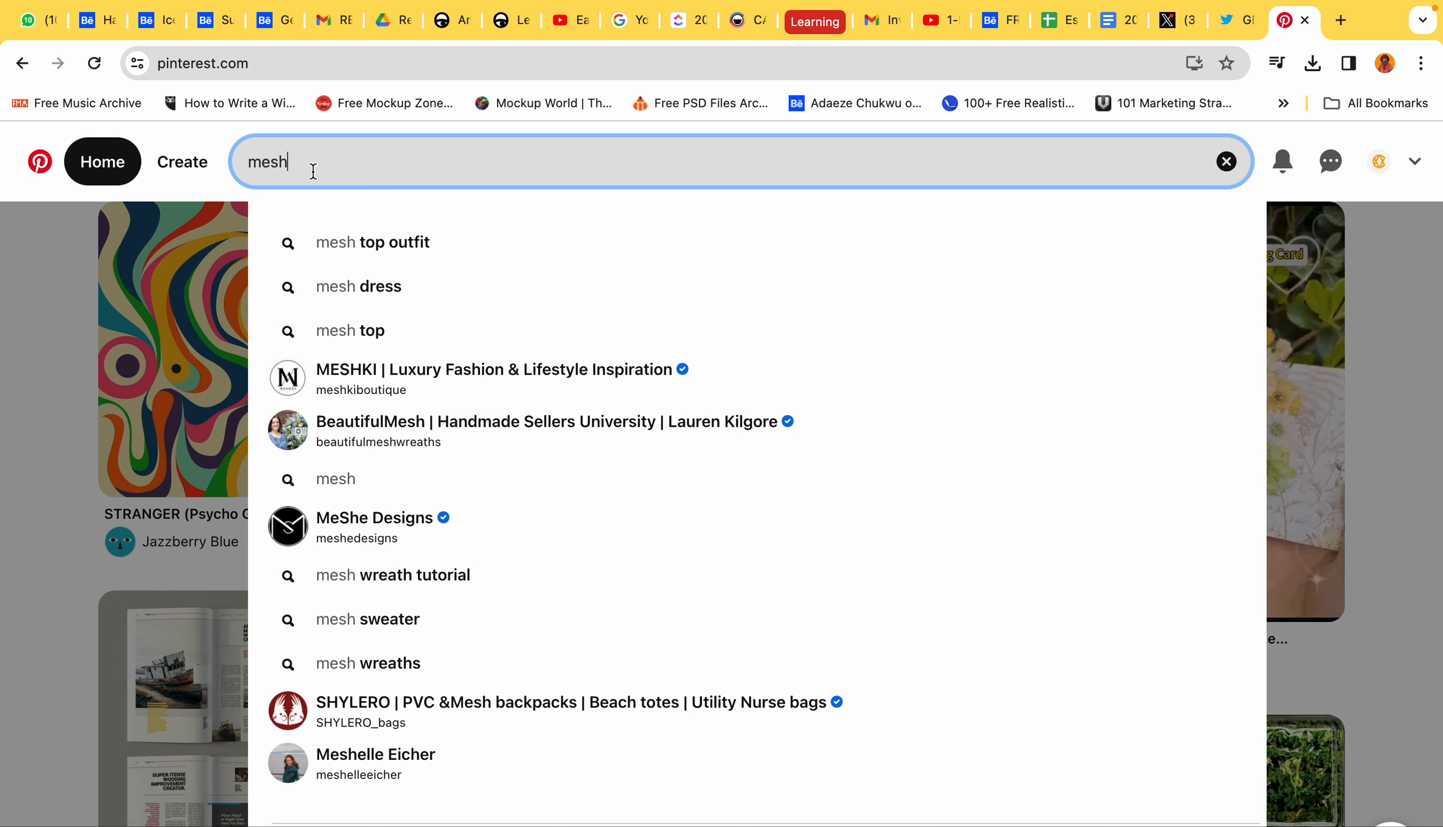
type("design")
key("Return")
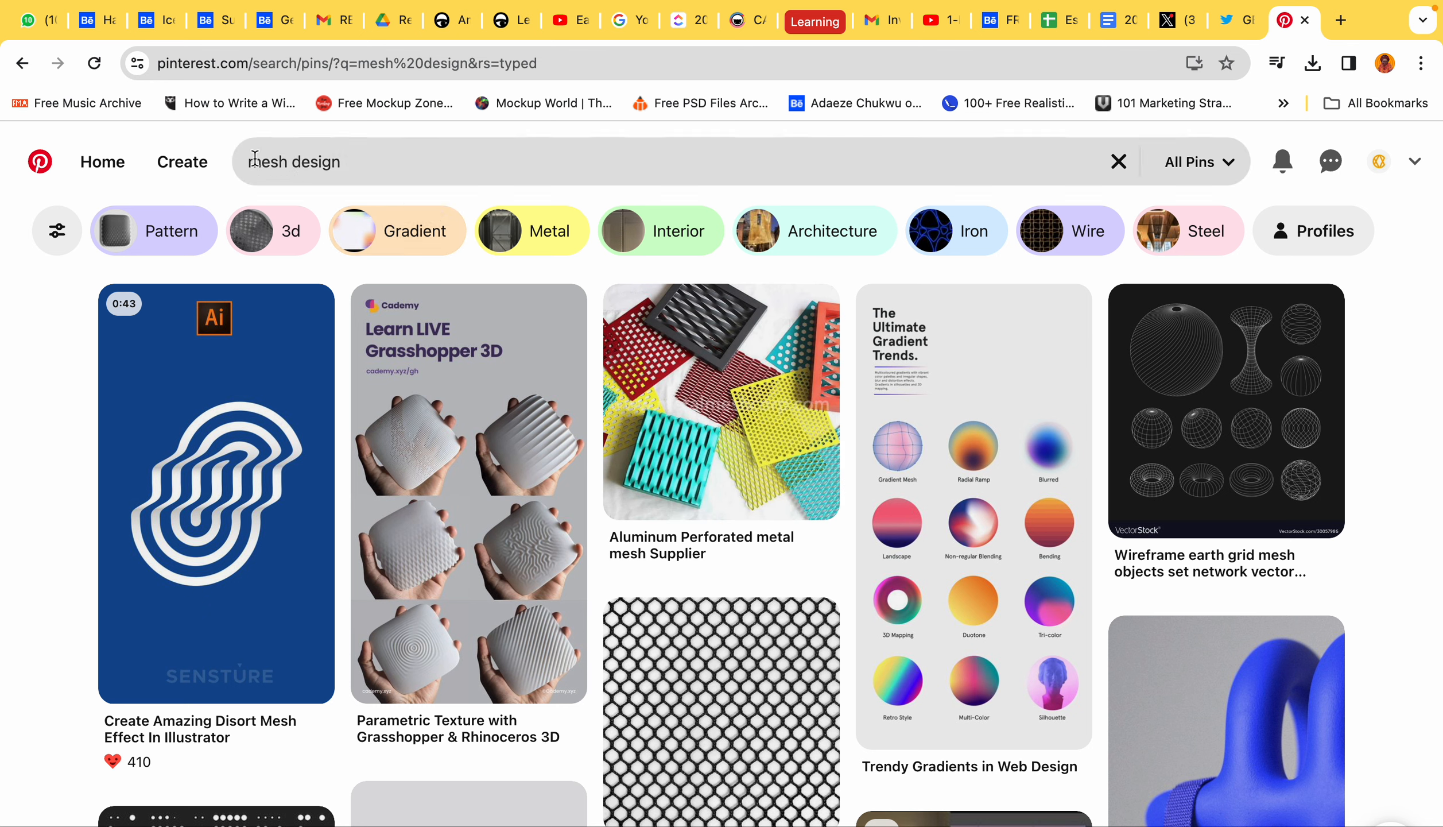
Step: Open the wireframe earth grid mesh pin, browse its related designs, and open the warped grid pin in a new tab
left_click(1227, 410)
scroll(1240, 297, "down", 10)
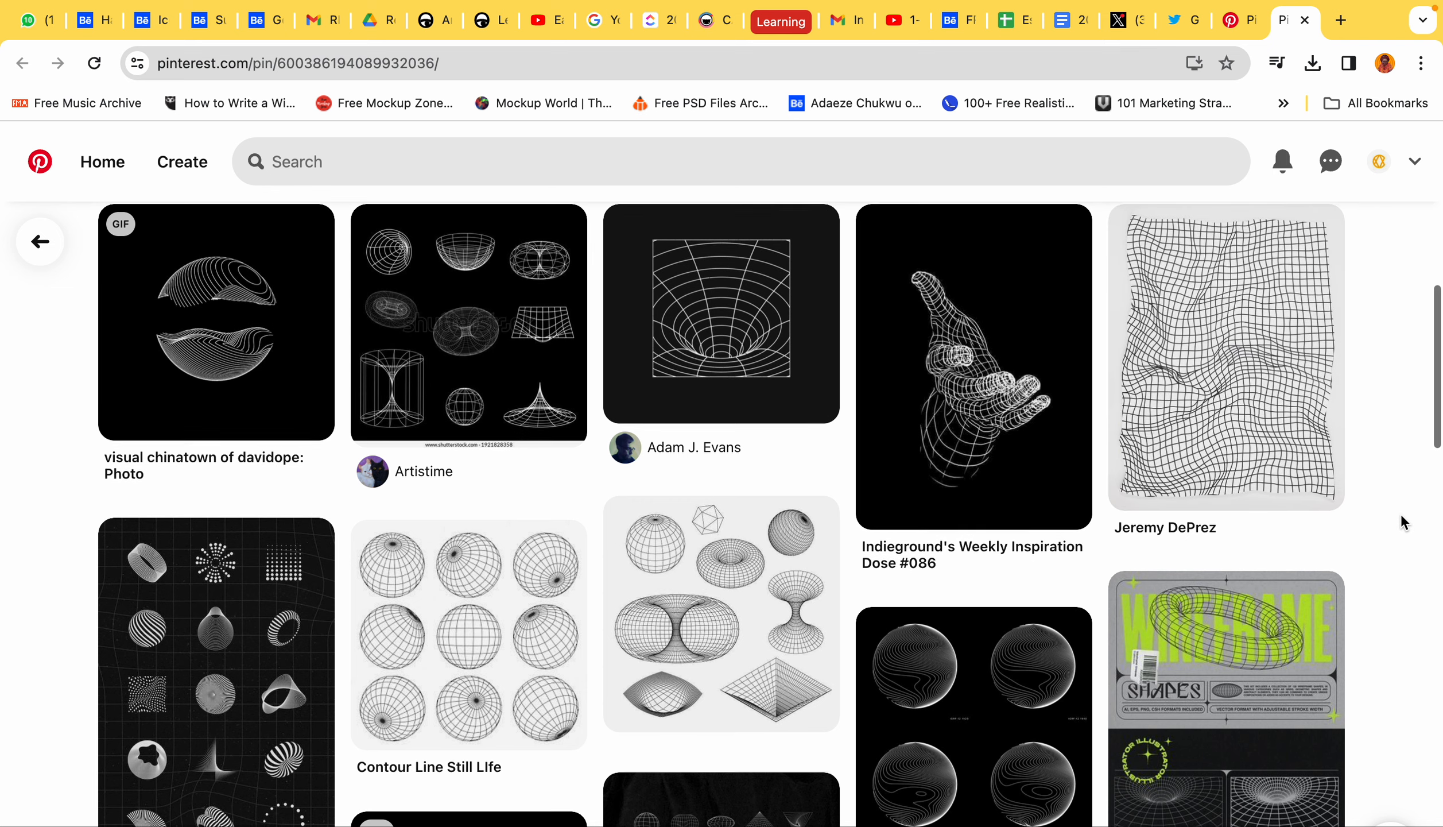
scroll(1401, 513, "down", 2)
scroll(1400, 513, "up", 3)
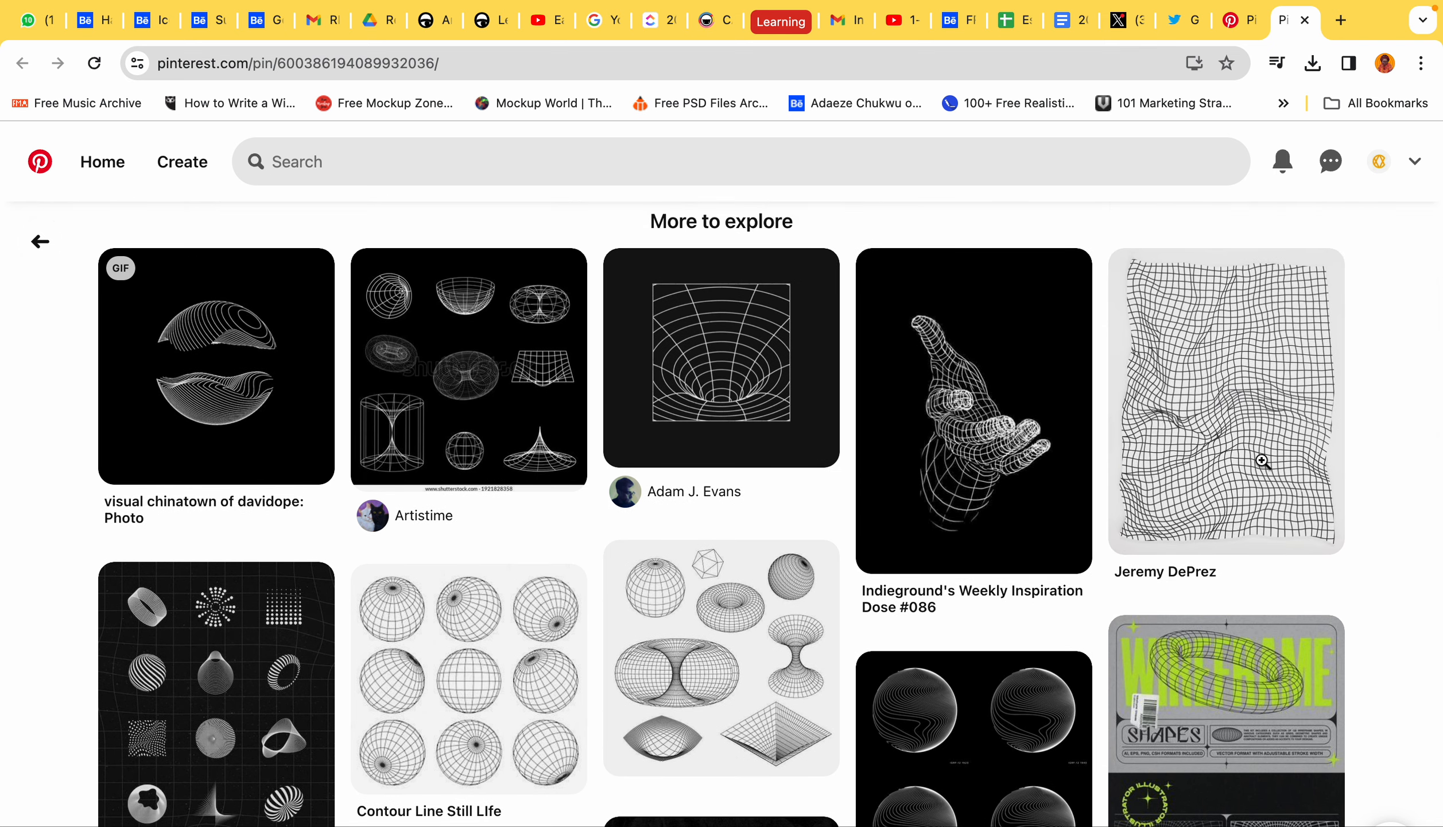
middle_click(1269, 387)
scroll(1358, 429, "down", 20)
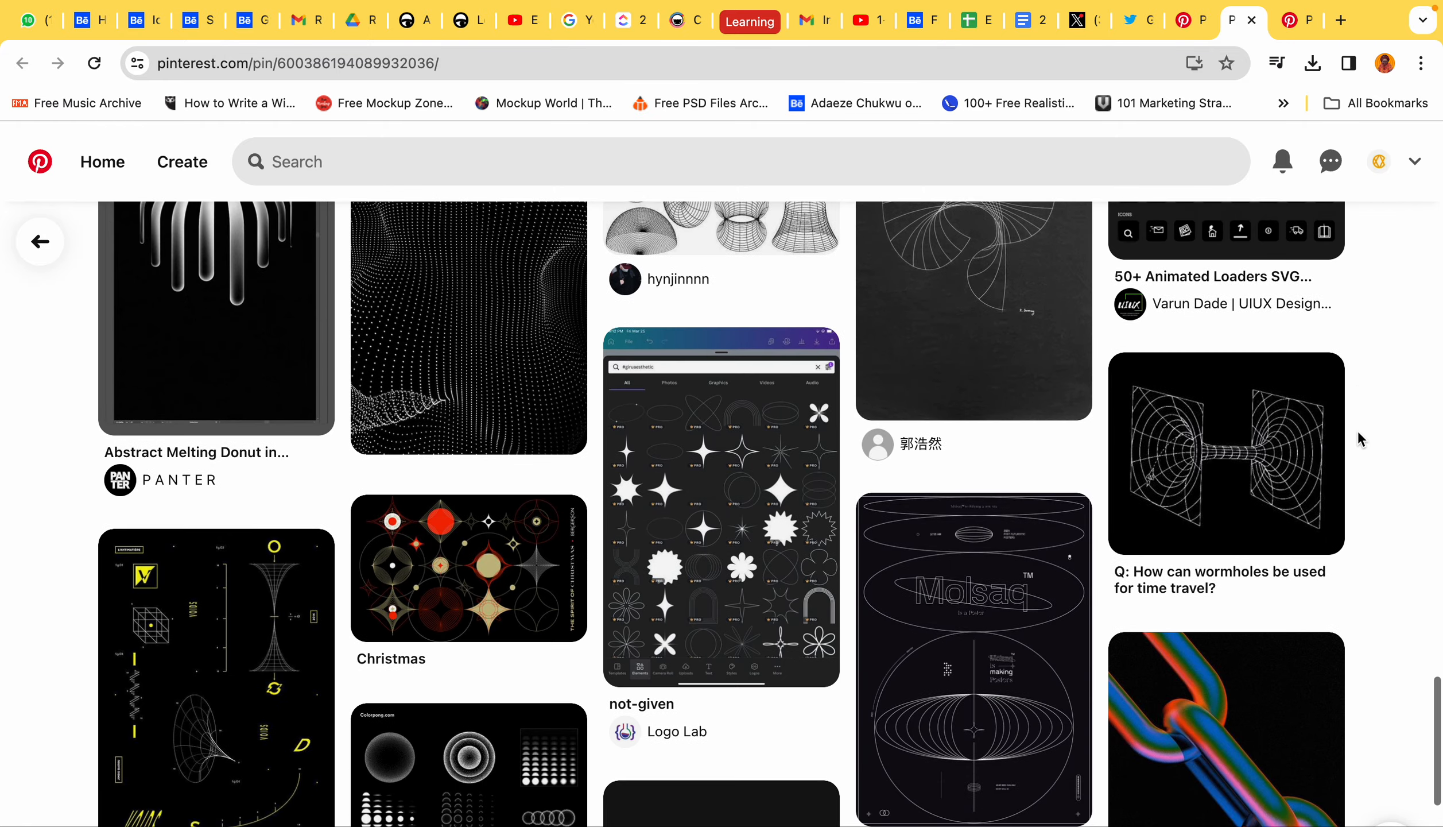
Step: Browse the designs related to the current pin and to the square perspective-tunnel grid pin in the next tab
scroll(1359, 434, "down", 9)
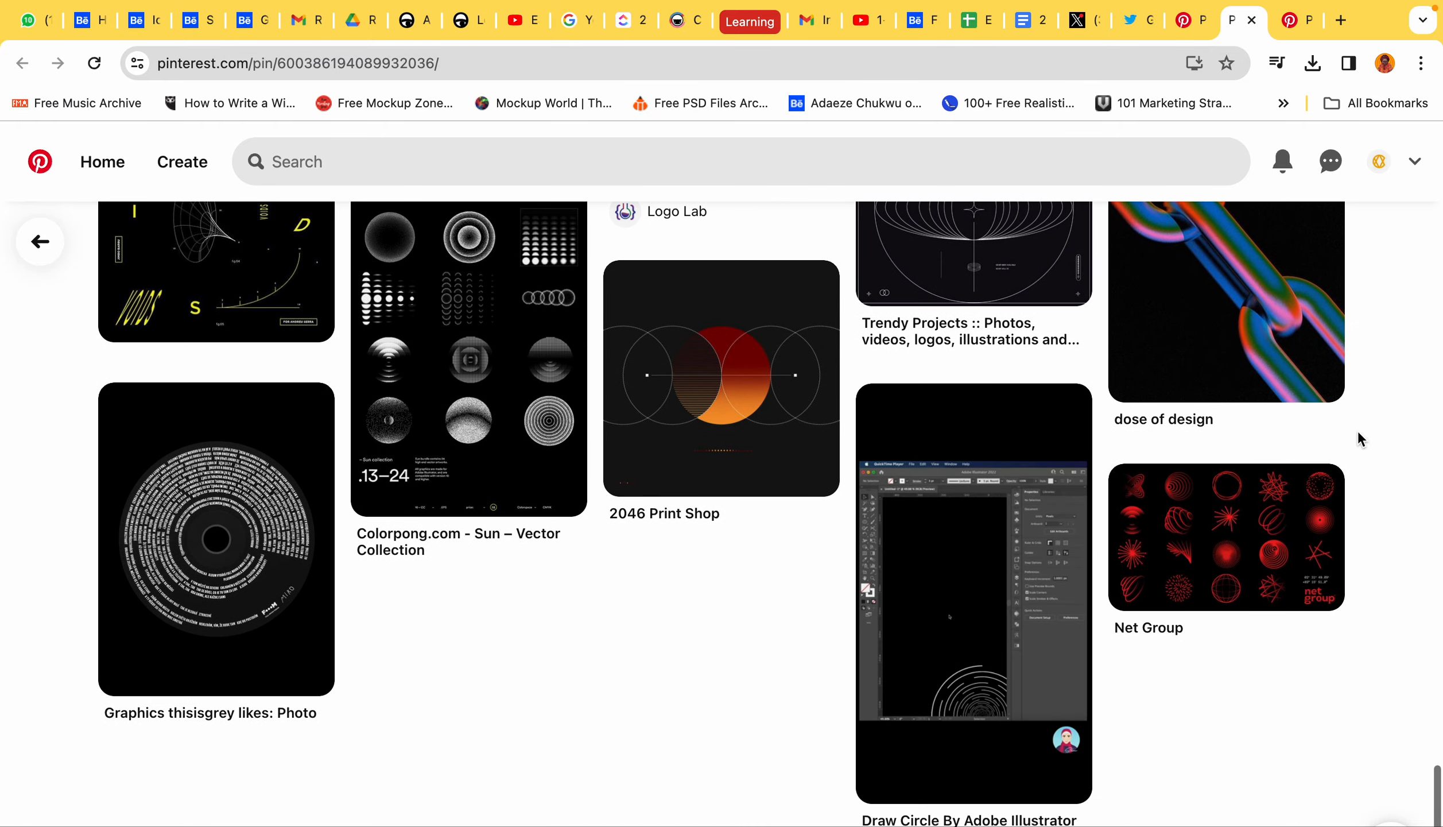
scroll(1358, 431, "down", 1)
scroll(1342, 405, "down", 10)
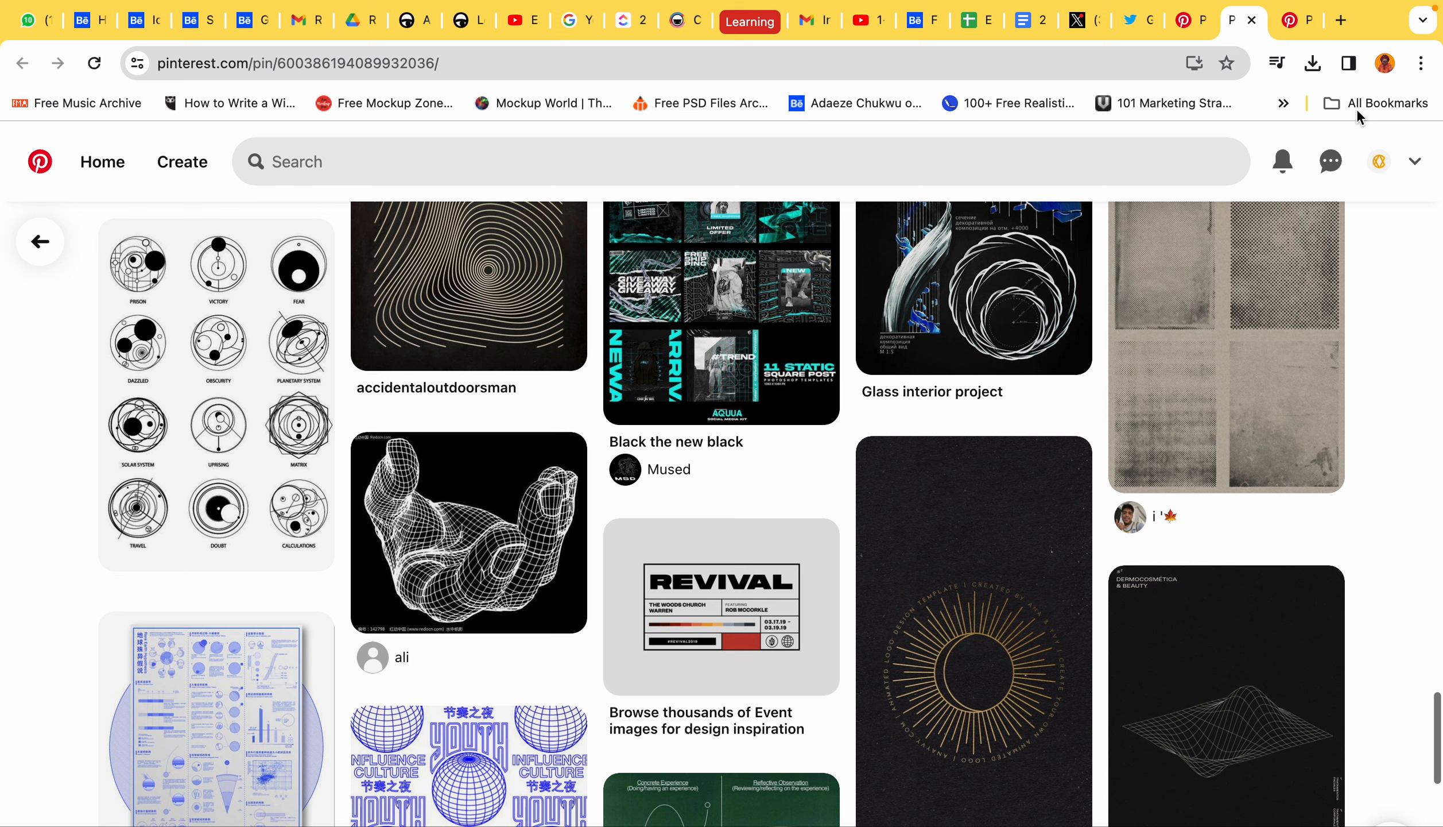
left_click(1292, 25)
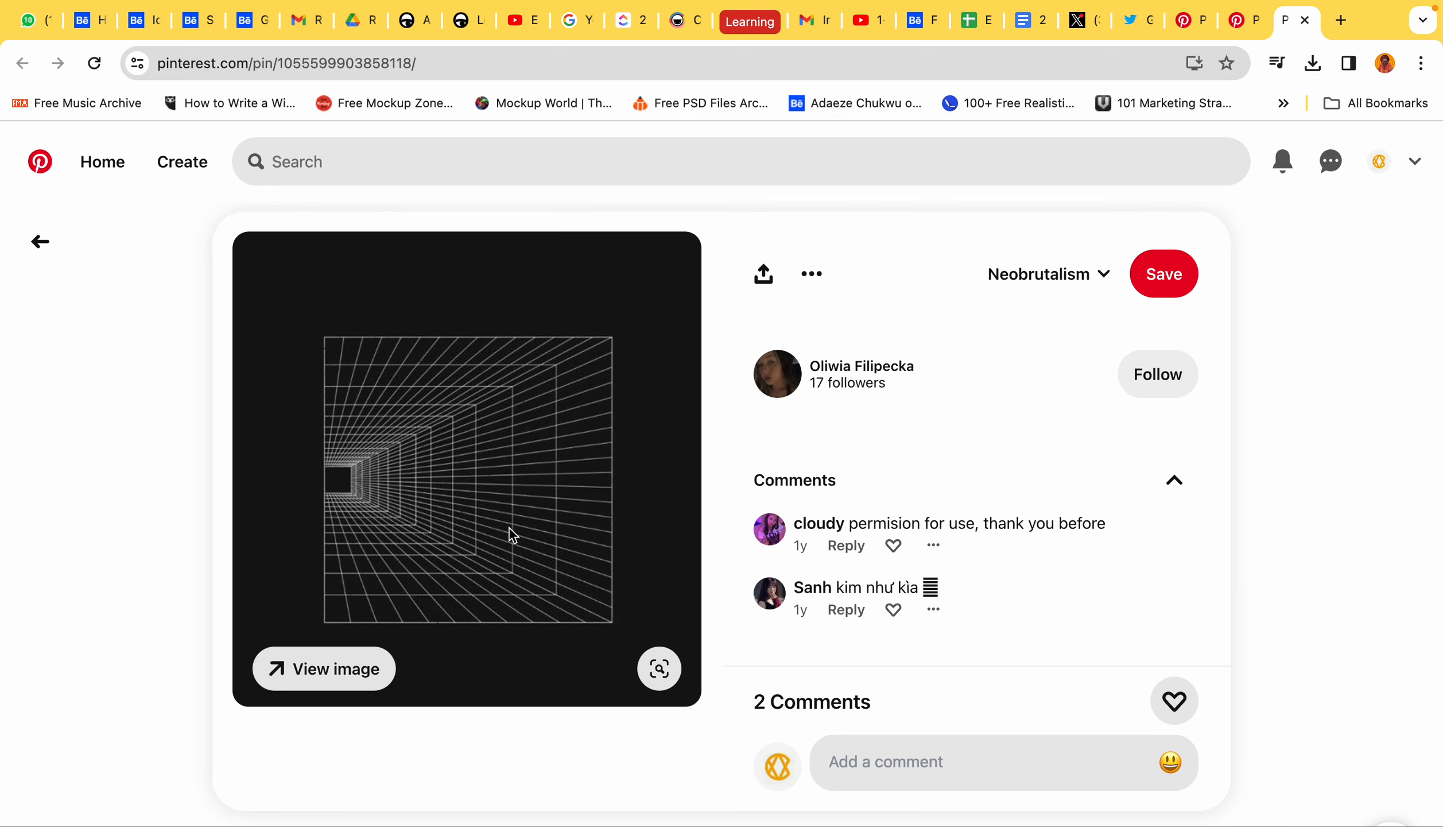
scroll(499, 523, "down", 8)
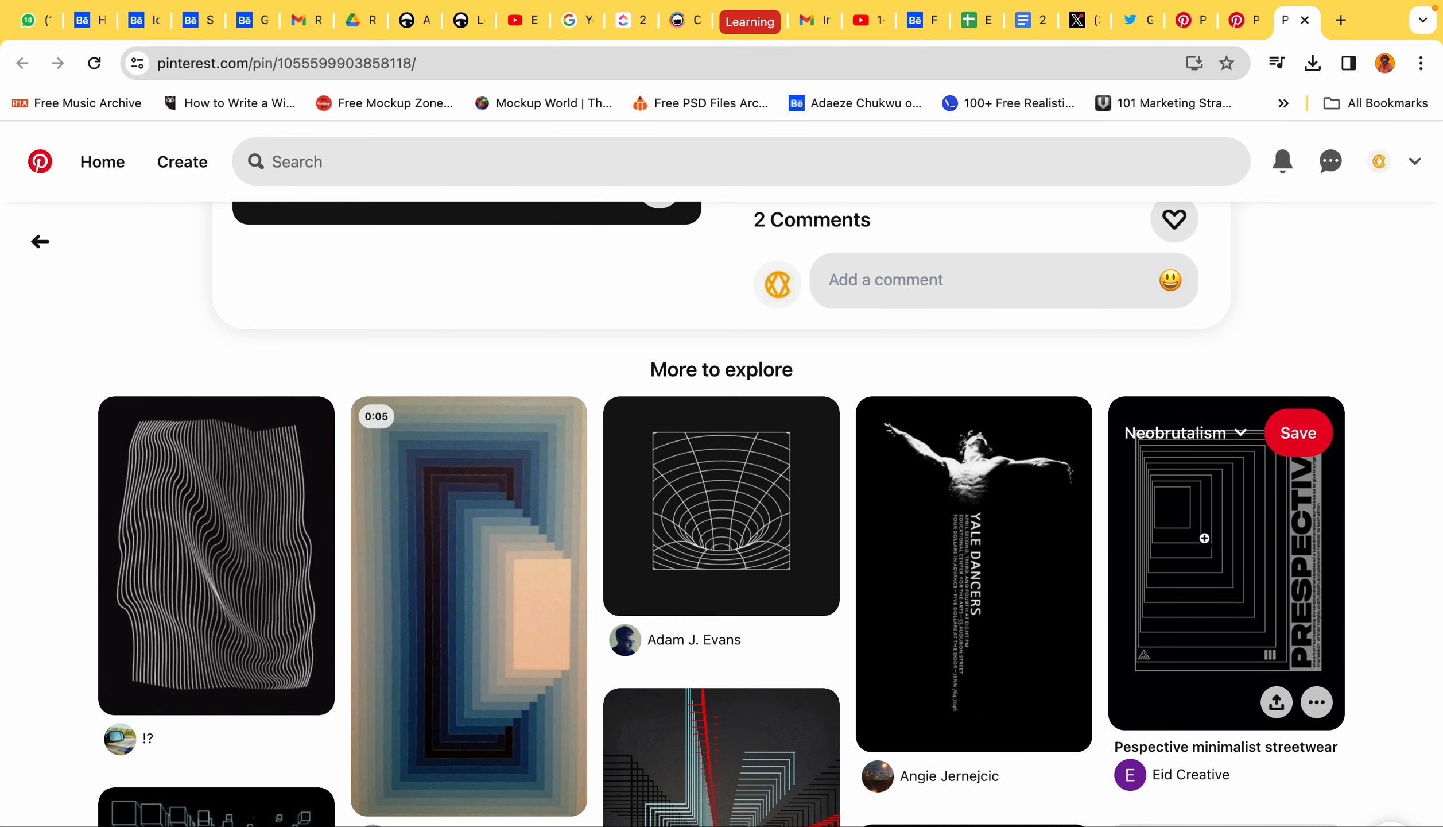
scroll(1204, 538, "down", 10)
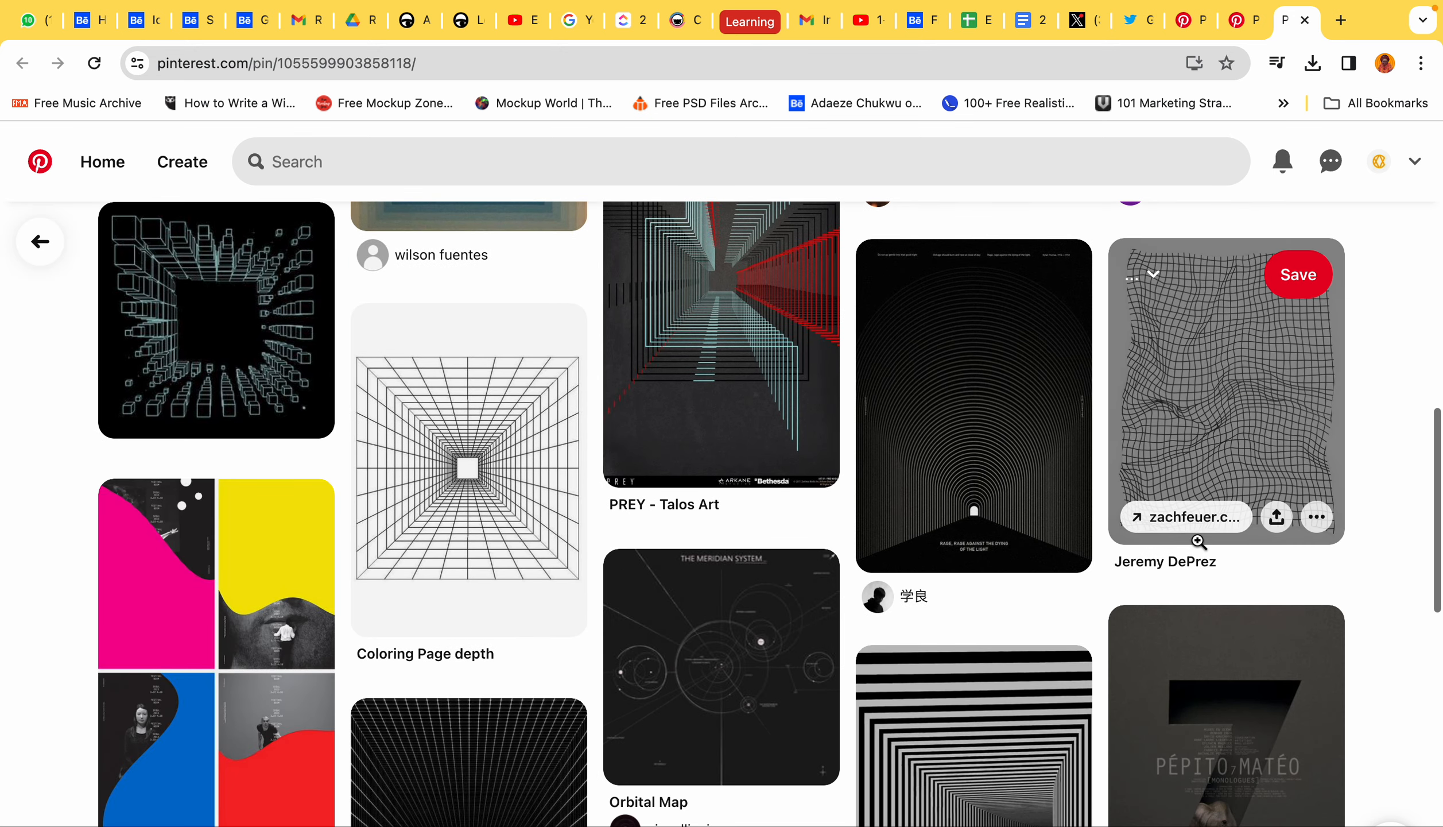
scroll(398, 539, "down", 1)
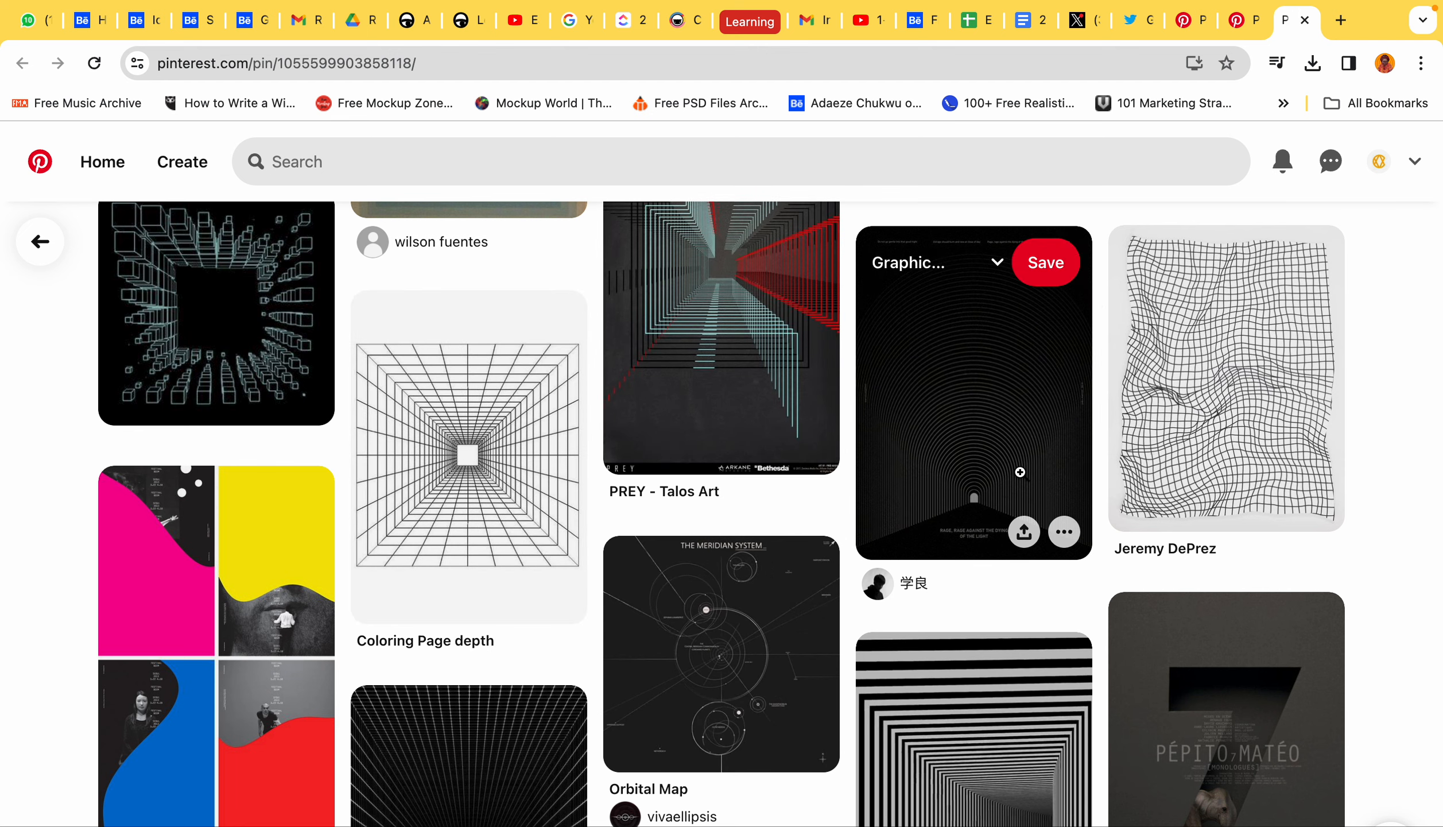
scroll(1391, 274, "down", 8)
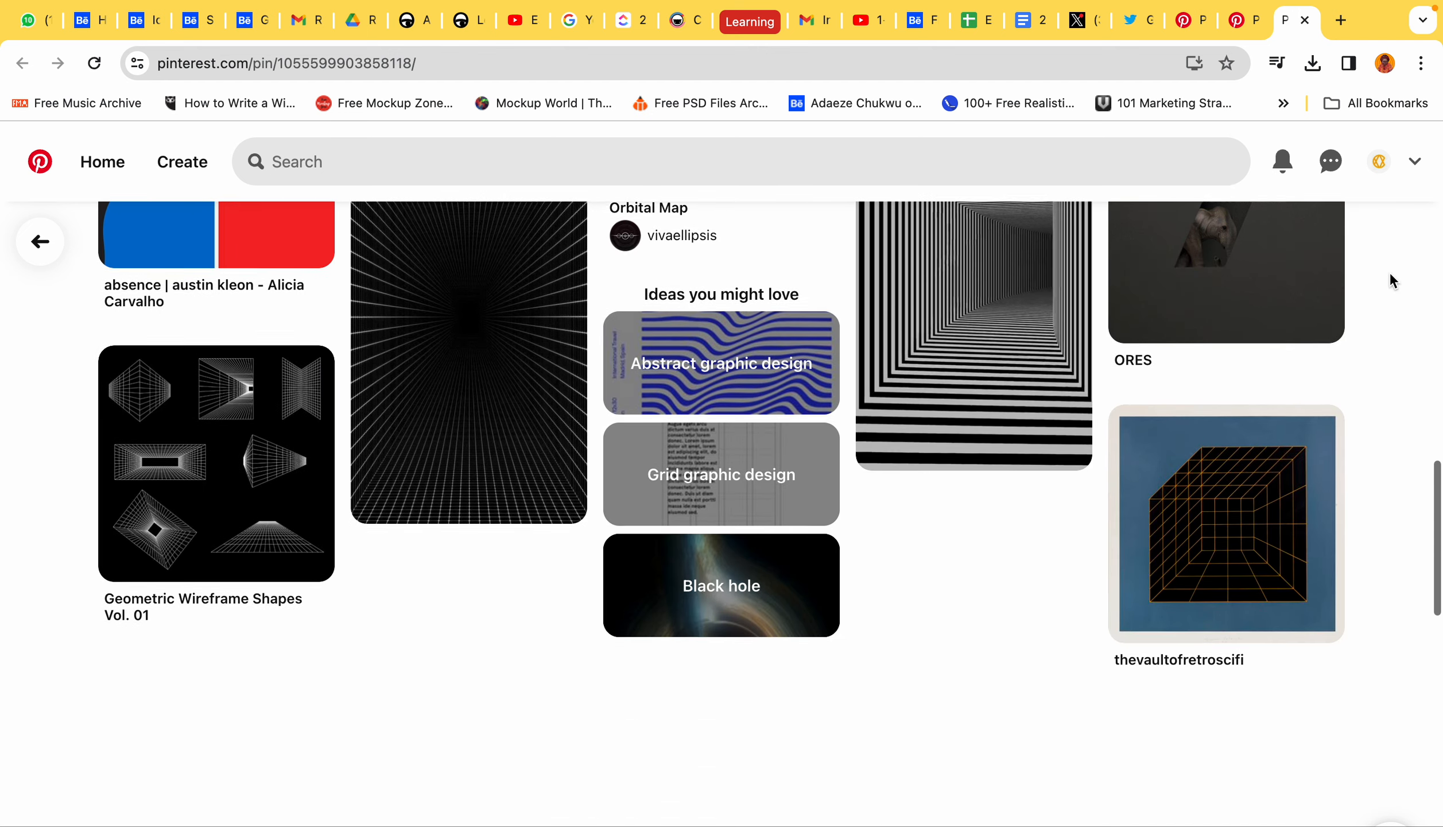
scroll(1389, 277, "up", 1)
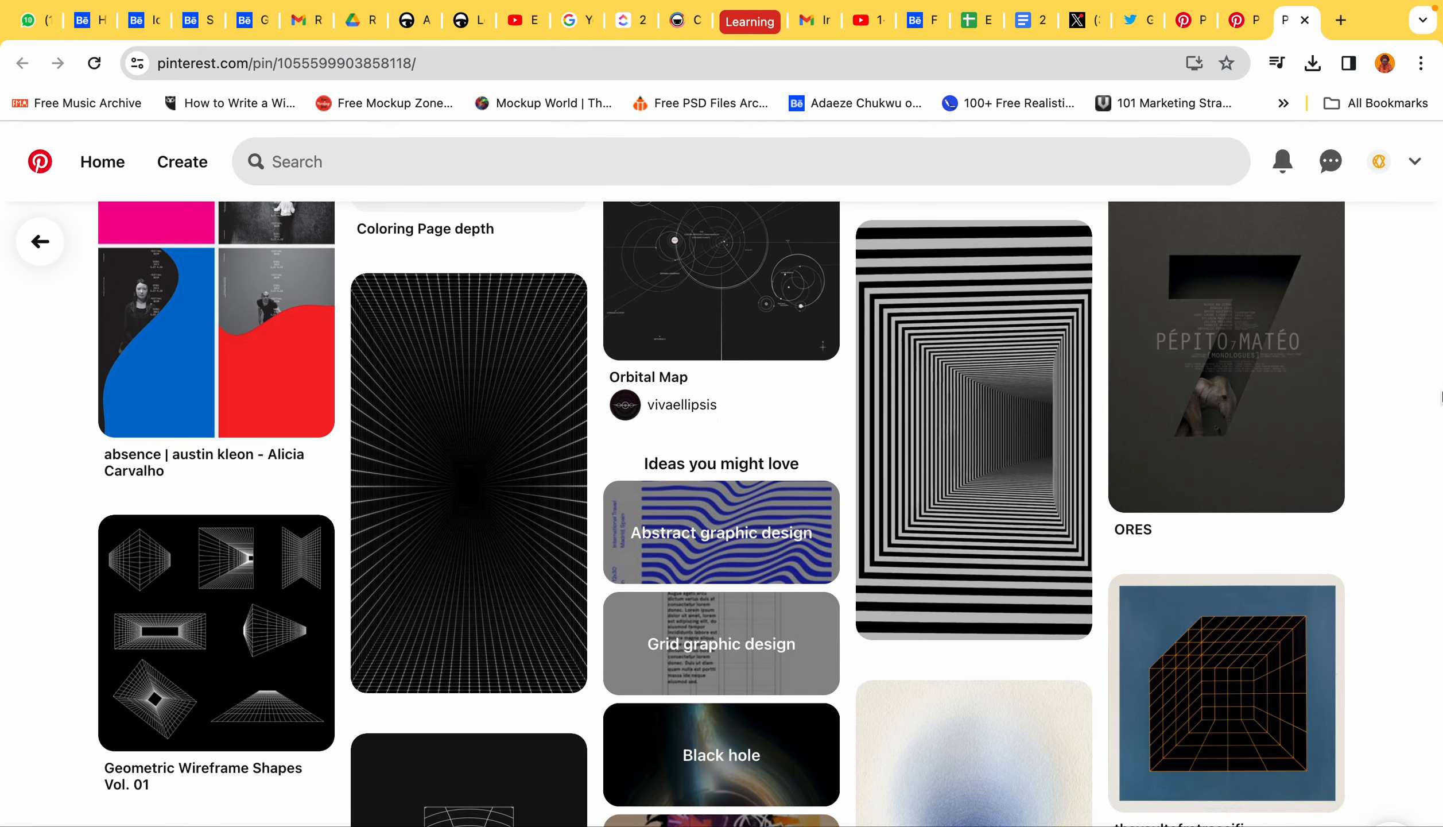
scroll(1440, 396, "down", 1)
scroll(1441, 396, "down", 1)
Step: Open the Geometric Wireframe Shapes Vol. 01 pin in a new tab and browse its related designs
left_click(217, 592, "super")
left_click(1293, 23)
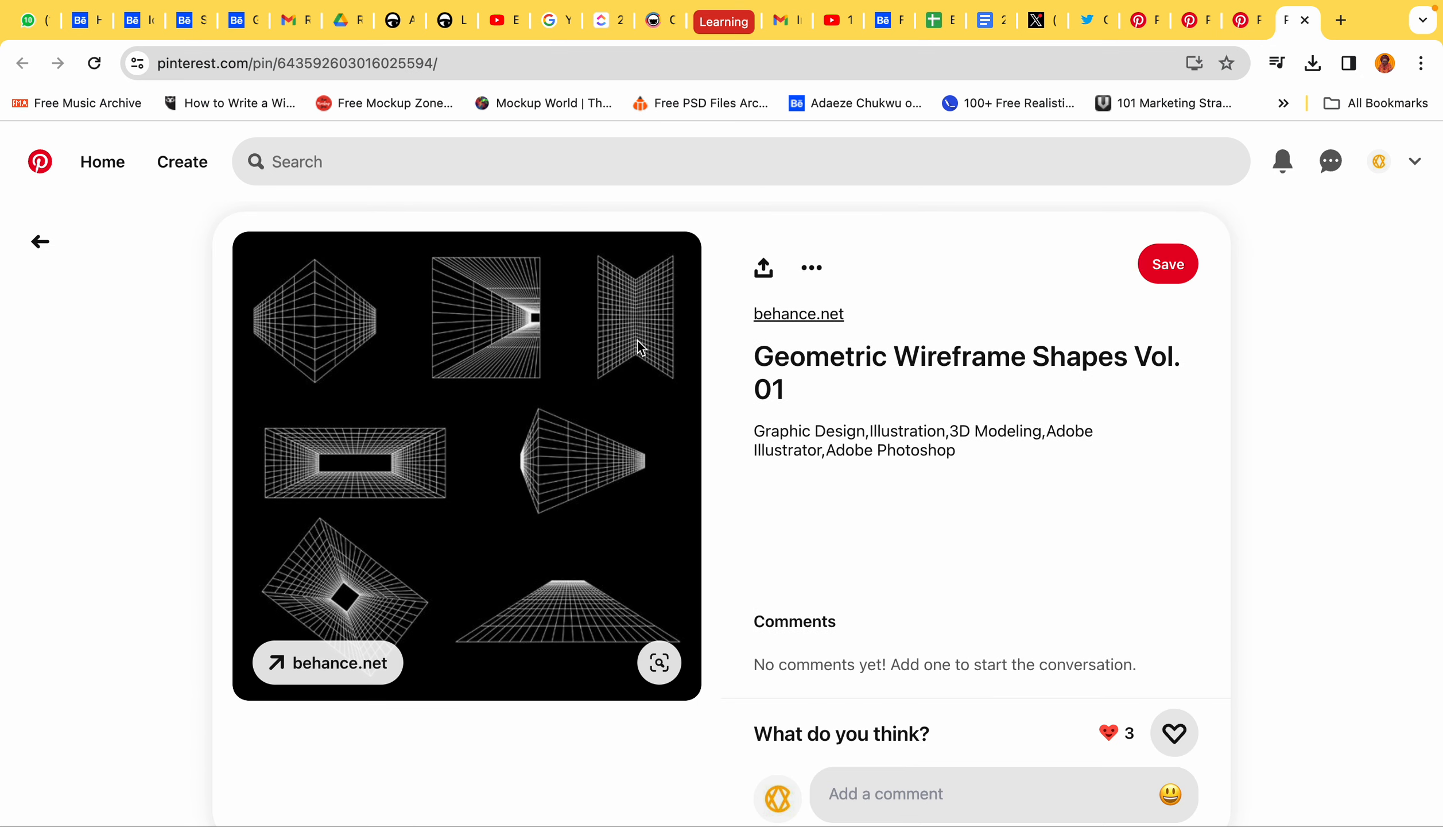
scroll(387, 490, "down", 20)
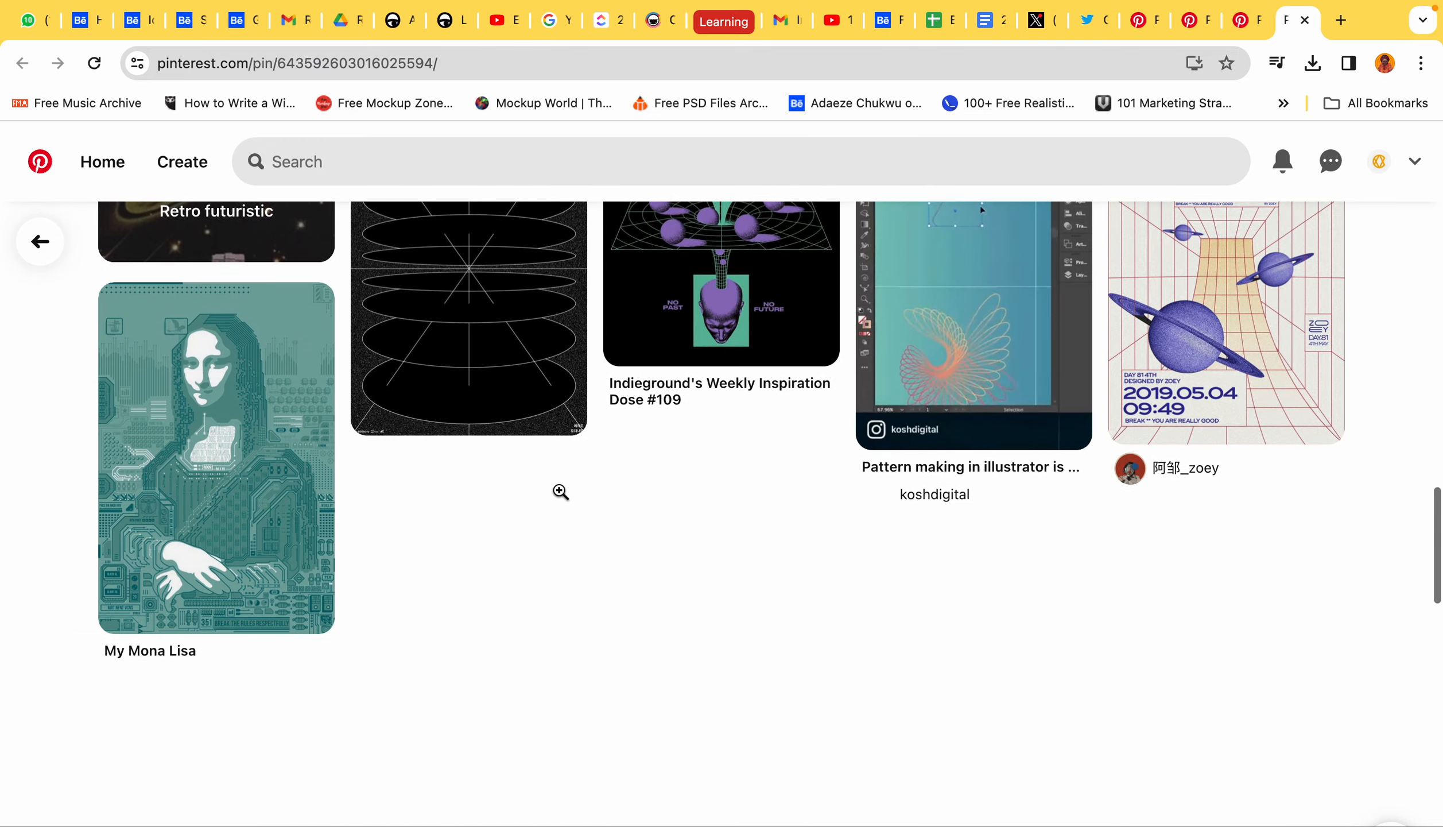
scroll(561, 492, "down", 8)
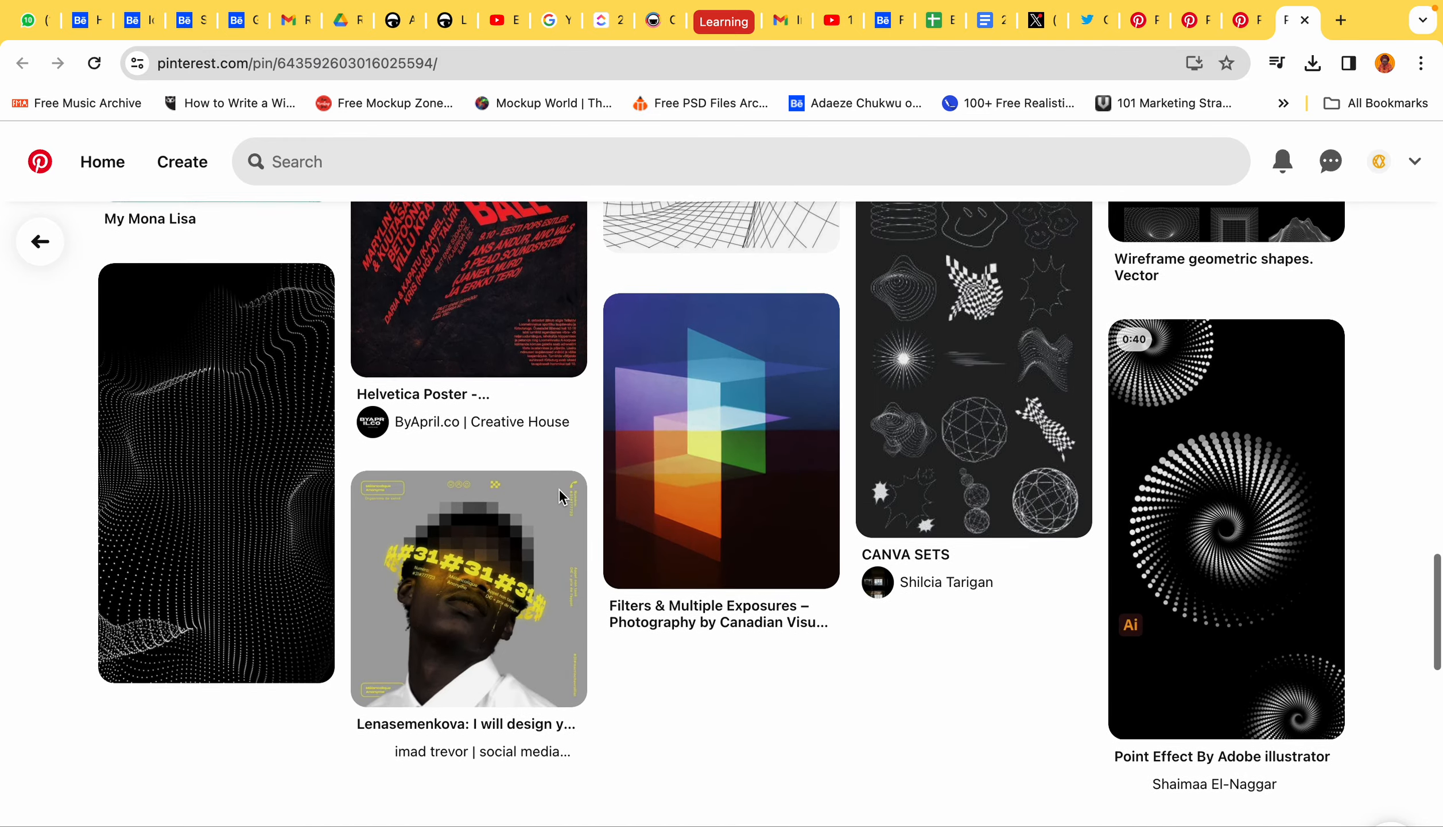
scroll(560, 494, "down", 5)
Step: Switch to Photoshop, collapse Artboard 1 copy 5 and duplicate it
key("ctrl+Left")
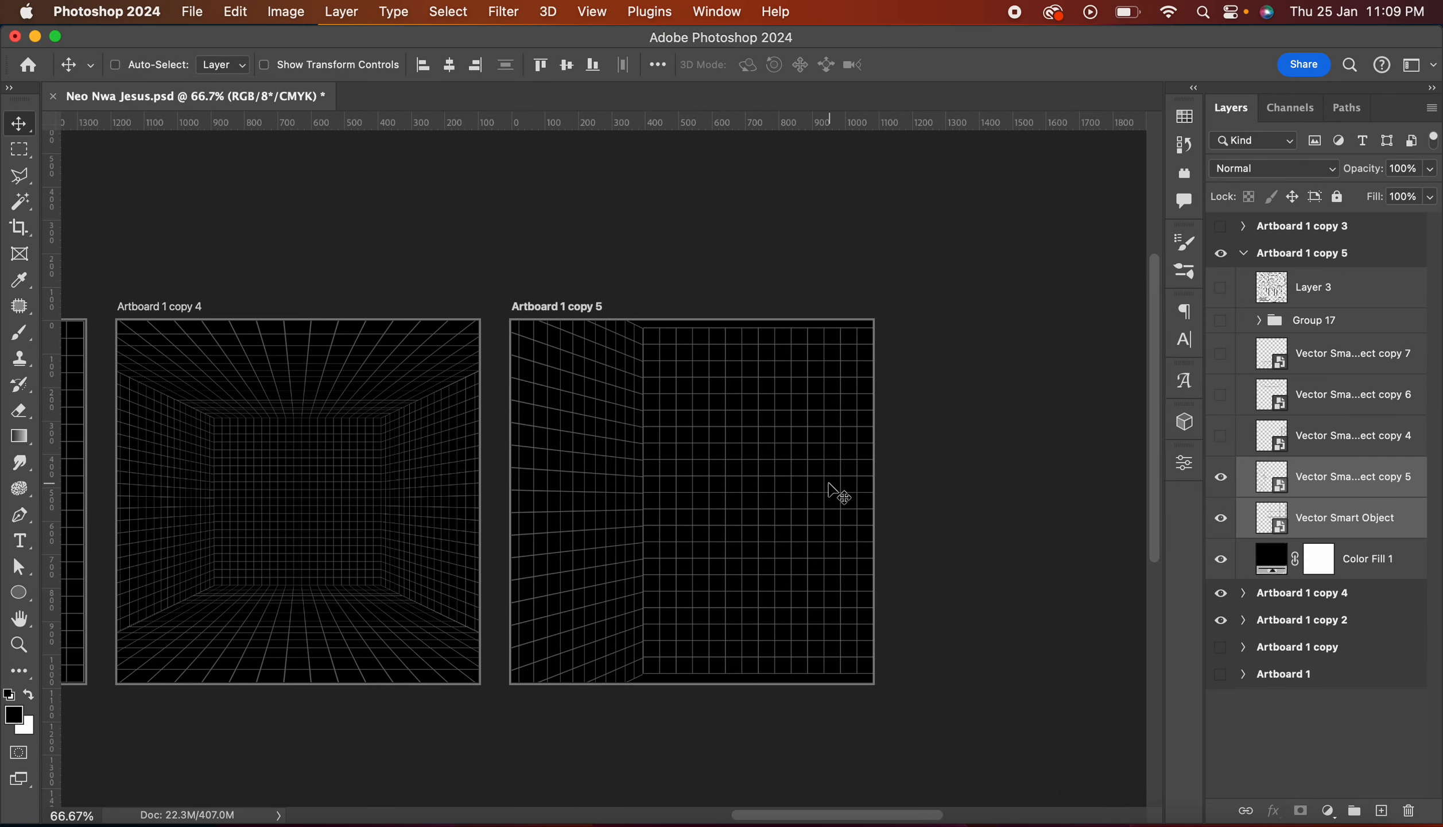
scroll(838, 492, "right", 5)
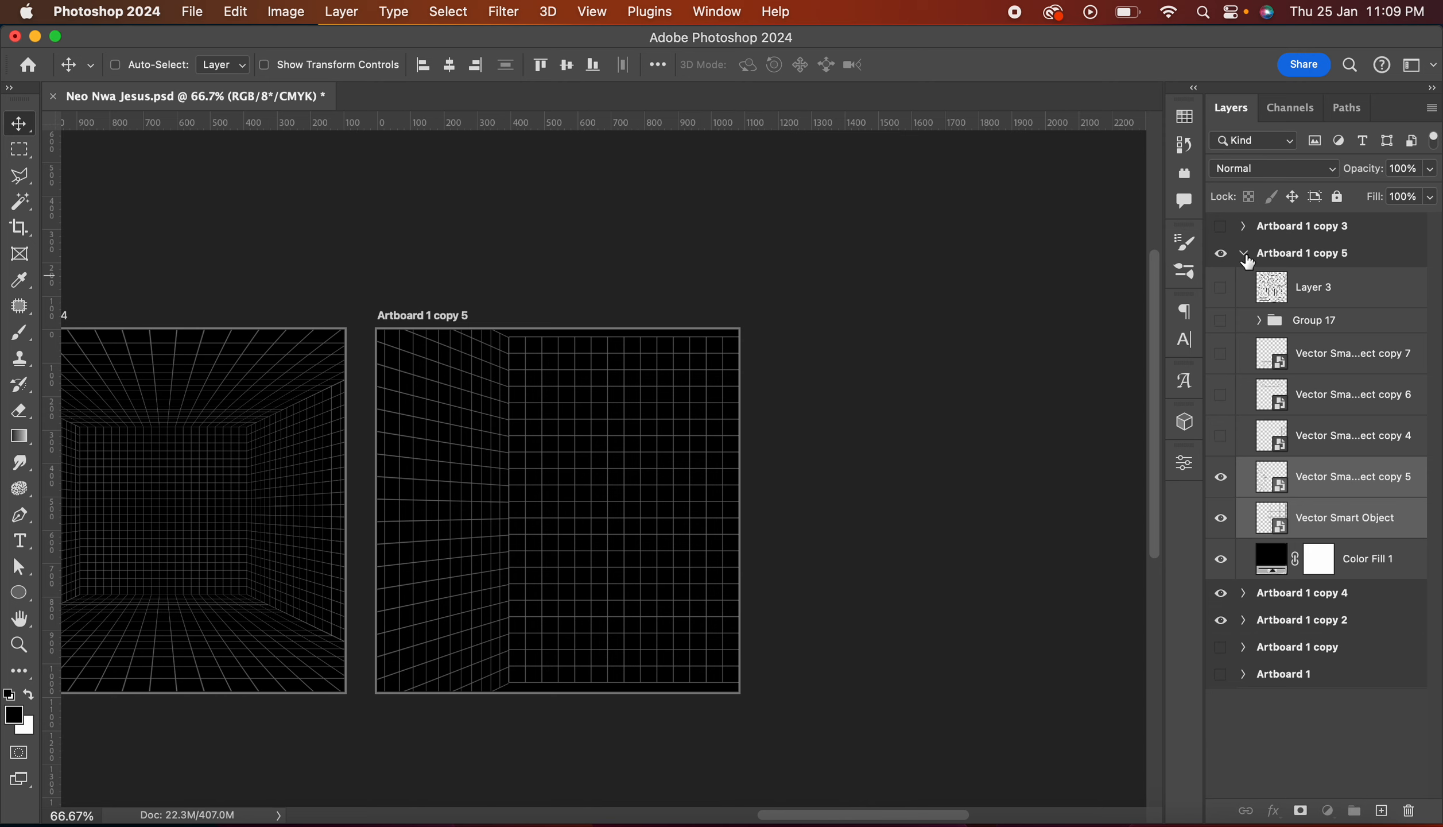
left_click(1246, 257)
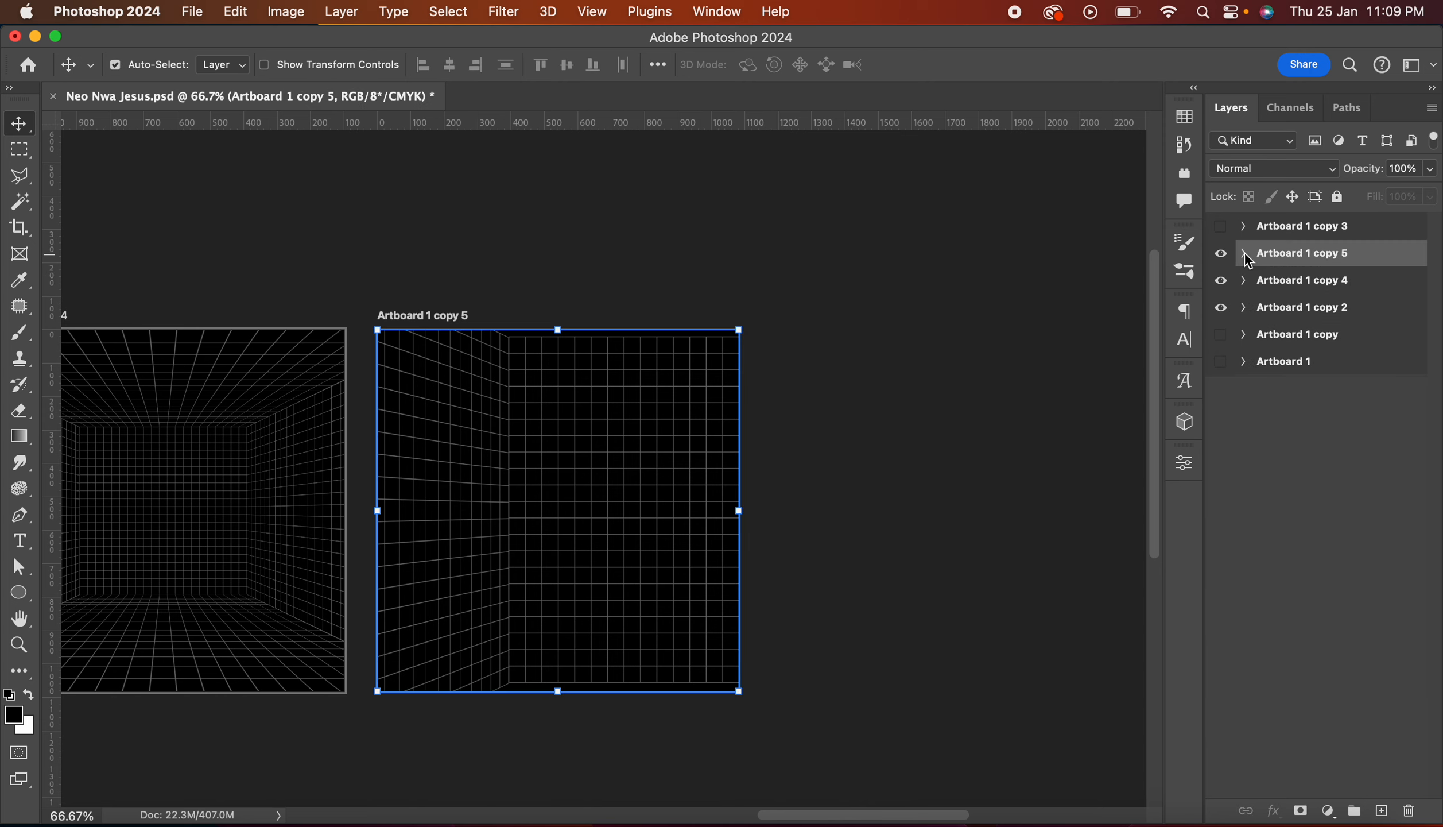
key("super+j")
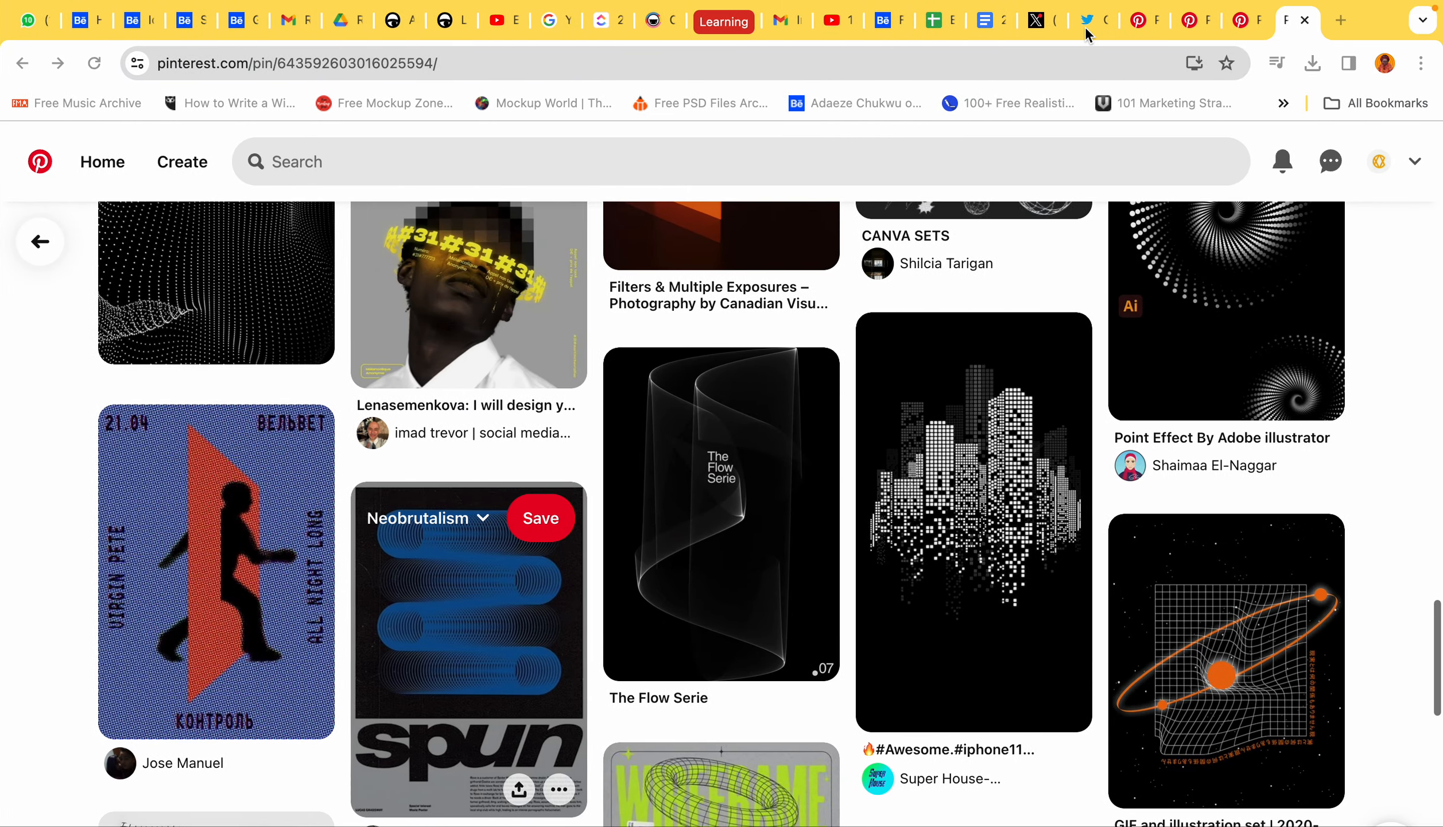
Step: View the yellow Neubrutalism poster reference in Chrome, return to Photoshop and expand the duplicated artboard's layers
left_click(1086, 22)
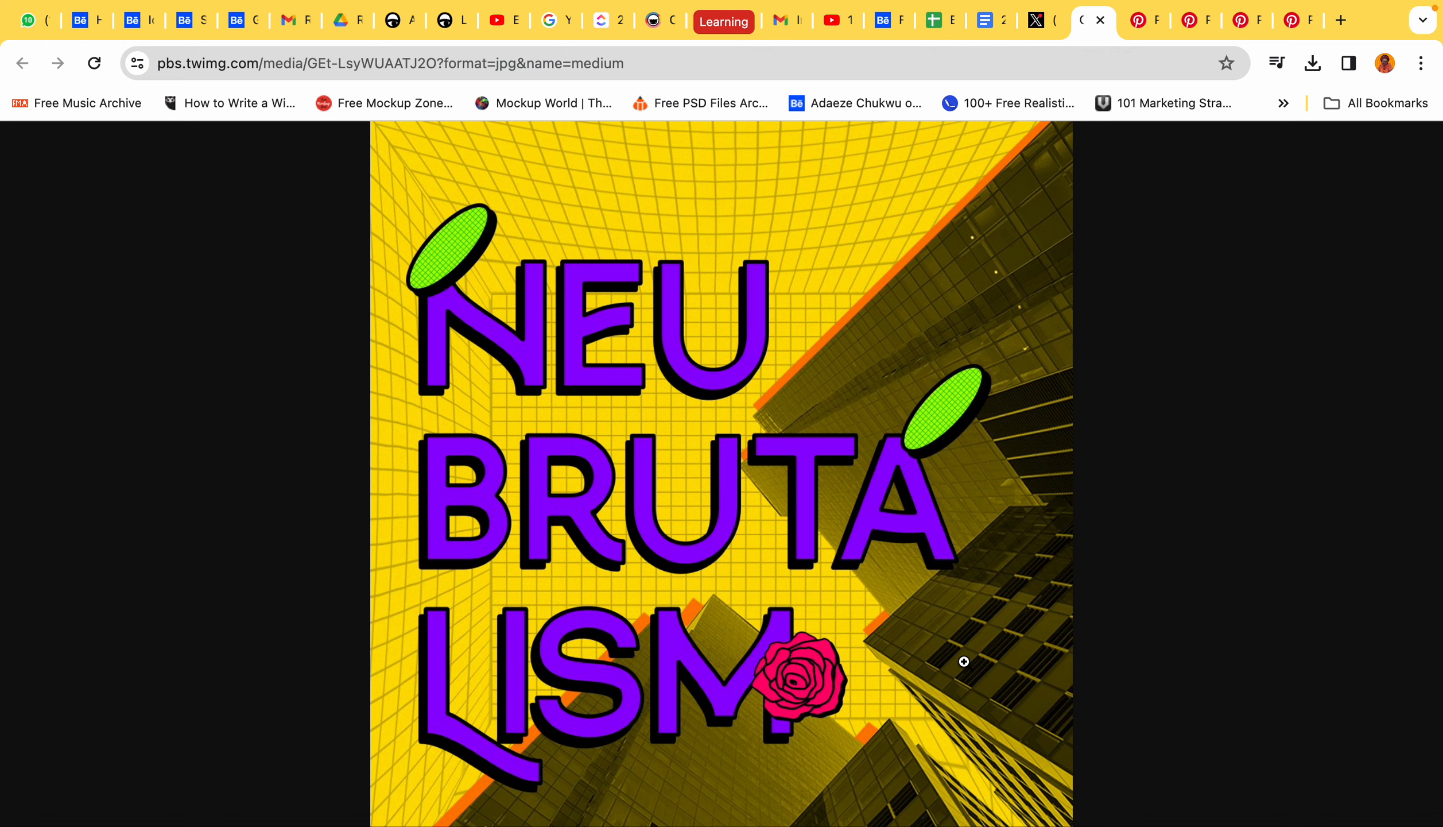
key("ctrl+Left")
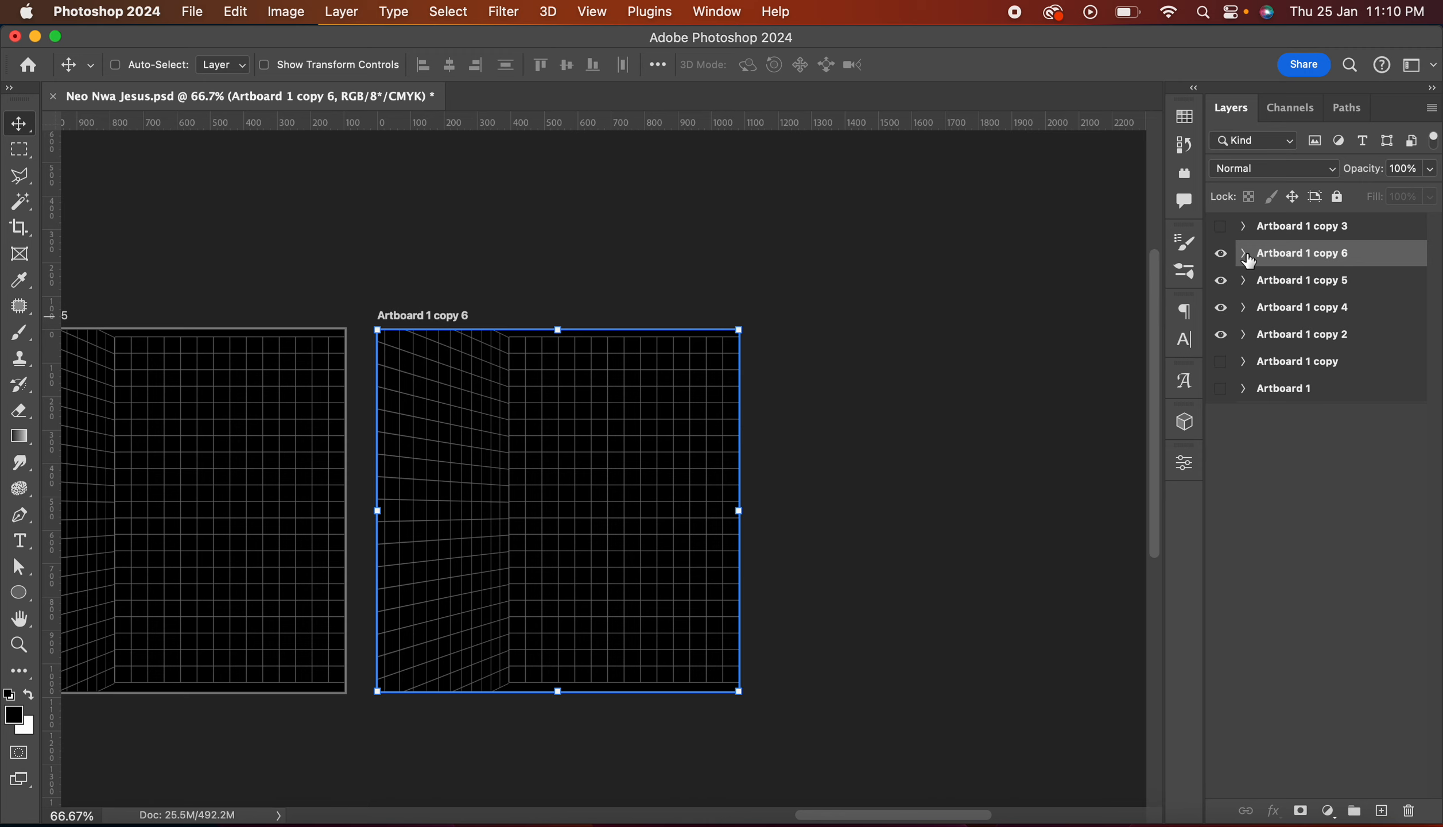
left_click(1243, 254)
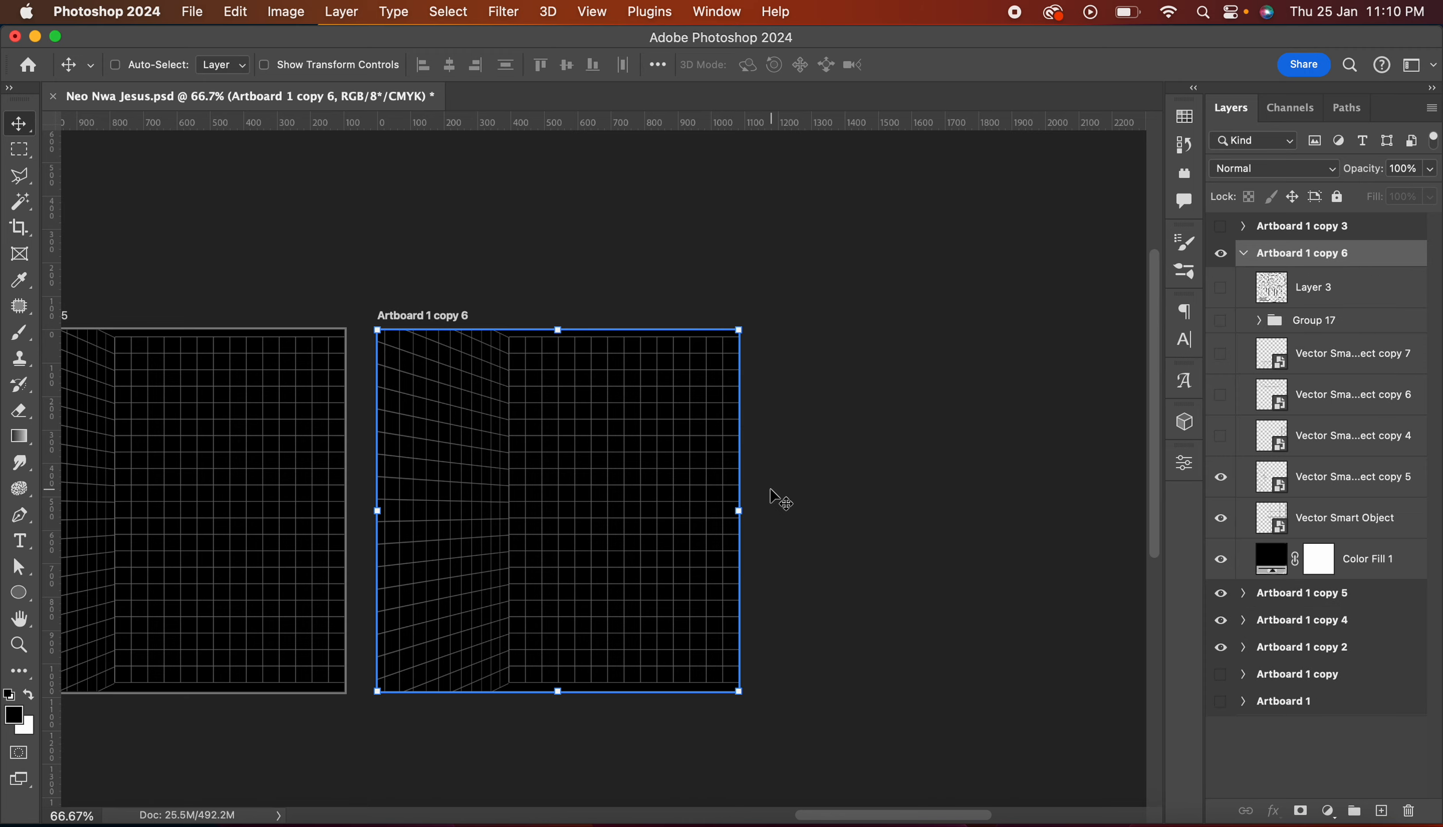
Step: Group the five grid Smart Object layers that form the room in Artboard 1 copy 4
scroll(776, 497, "left", 10)
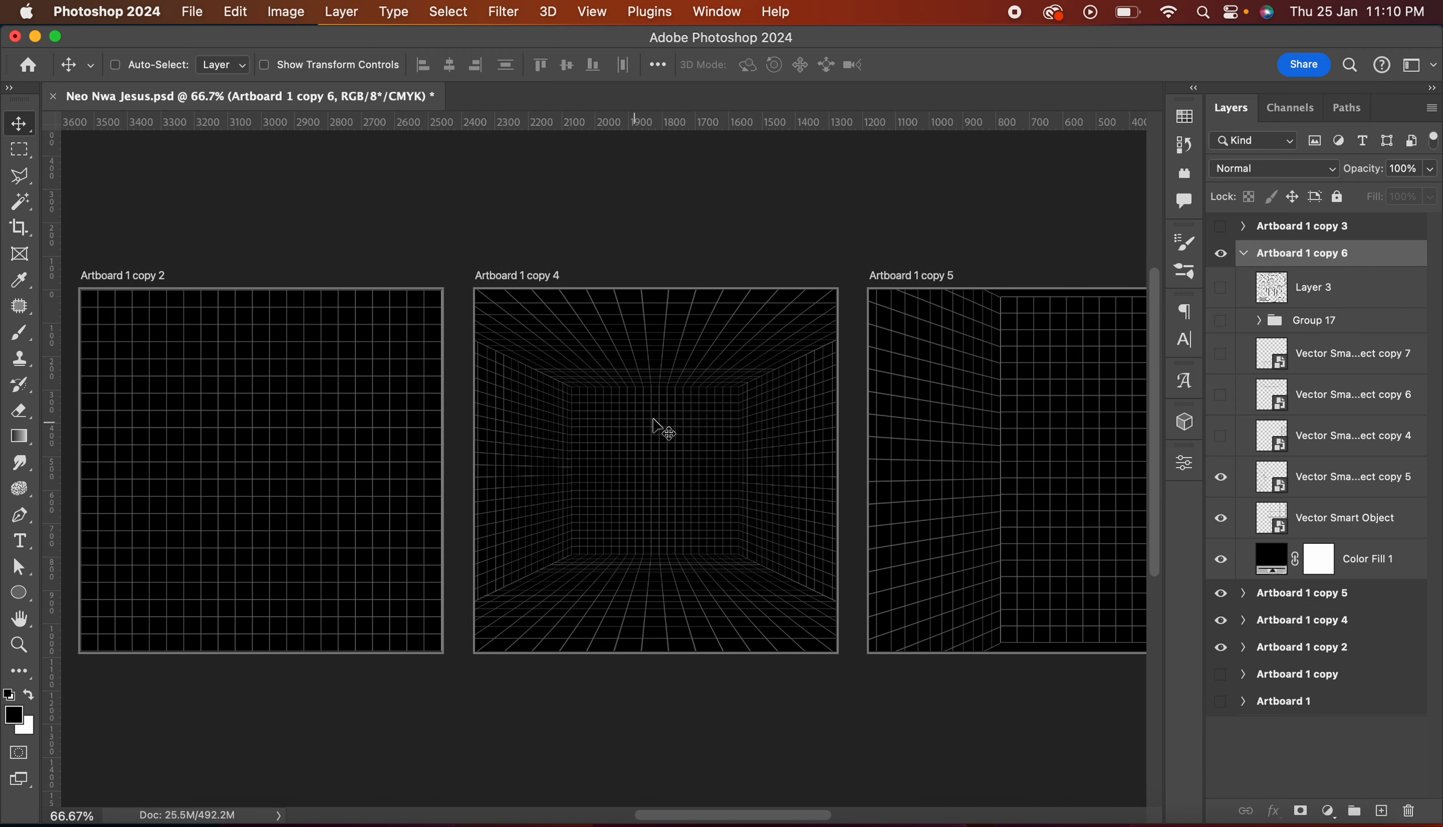
left_click(666, 448)
scroll(1344, 591, "down", 1)
scroll(1328, 592, "down", 1)
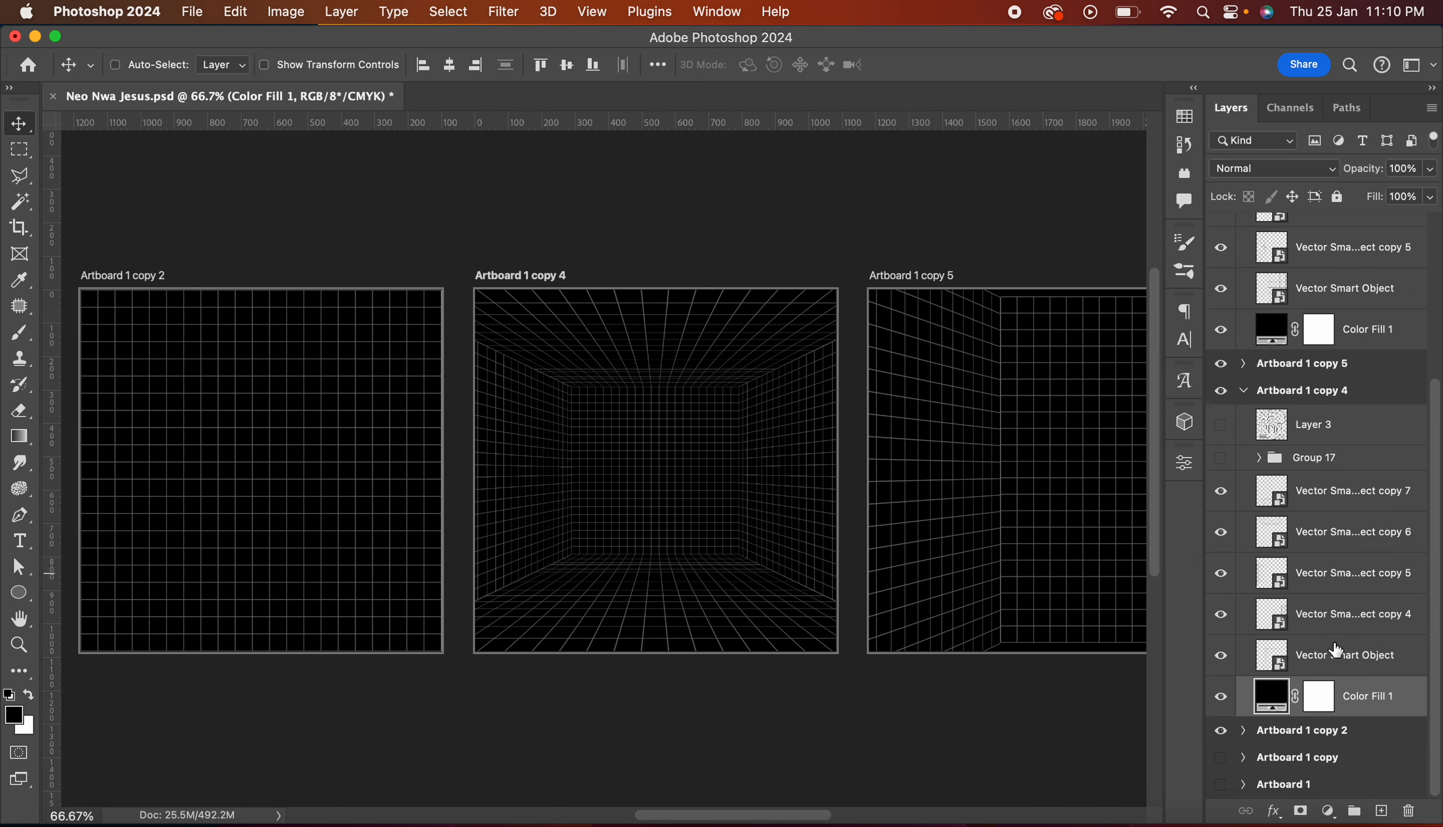
left_click(1333, 641)
left_click(1332, 506, "shift")
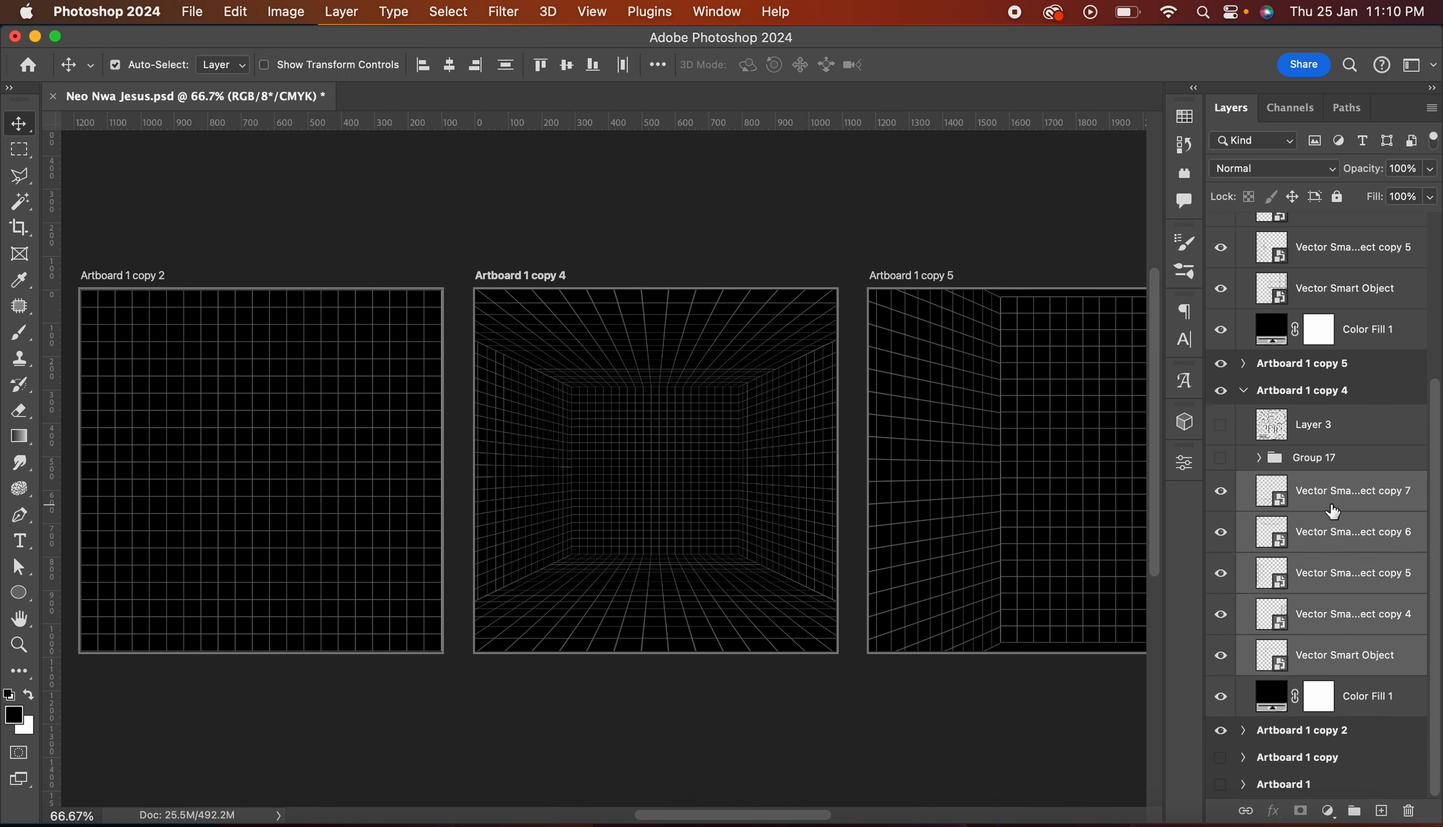
key("super+g")
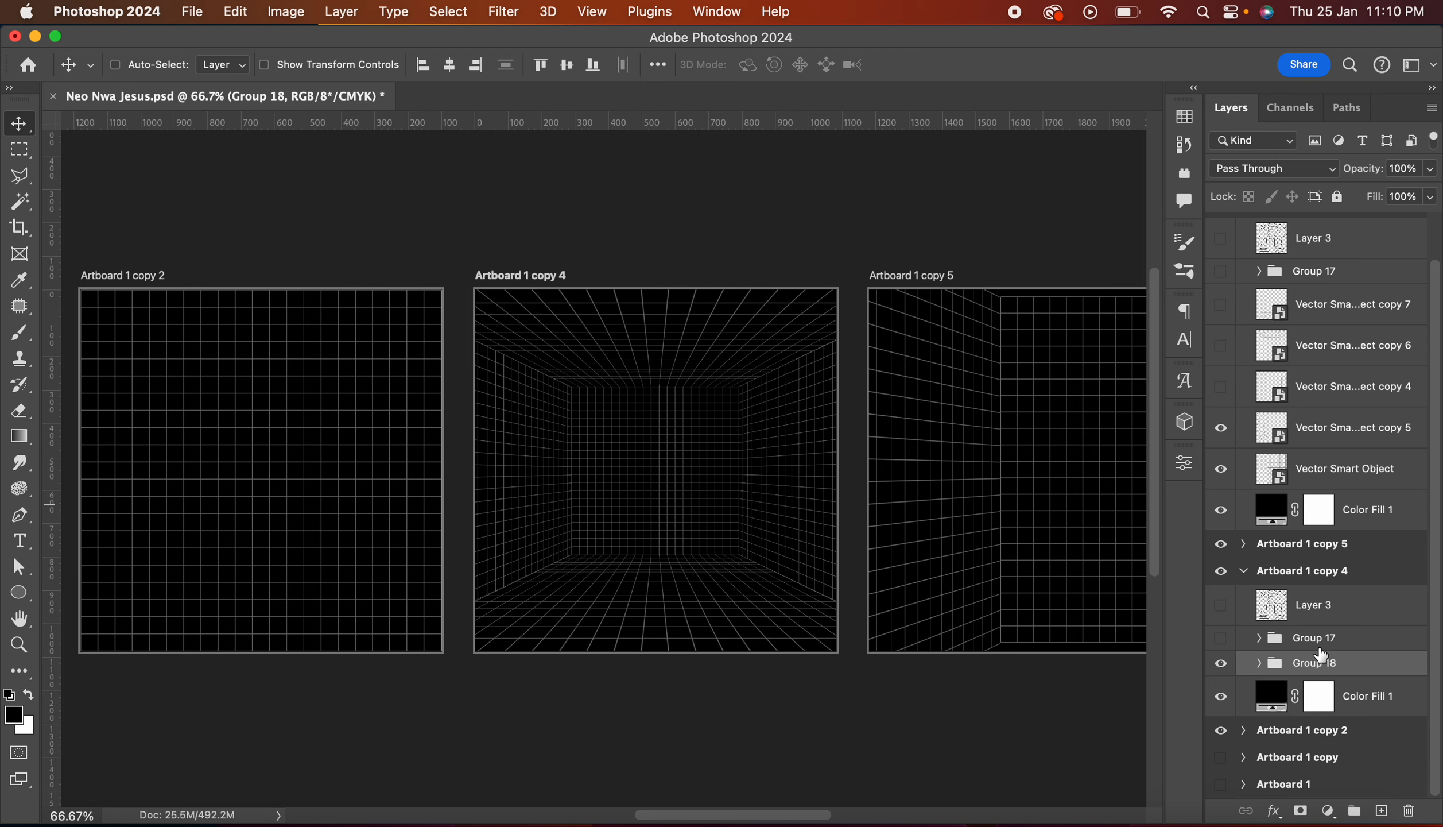
Step: Show the red BOLD poster on Artboard 1 copy as a color reference for the room artboard
scroll(746, 670, "left", 10)
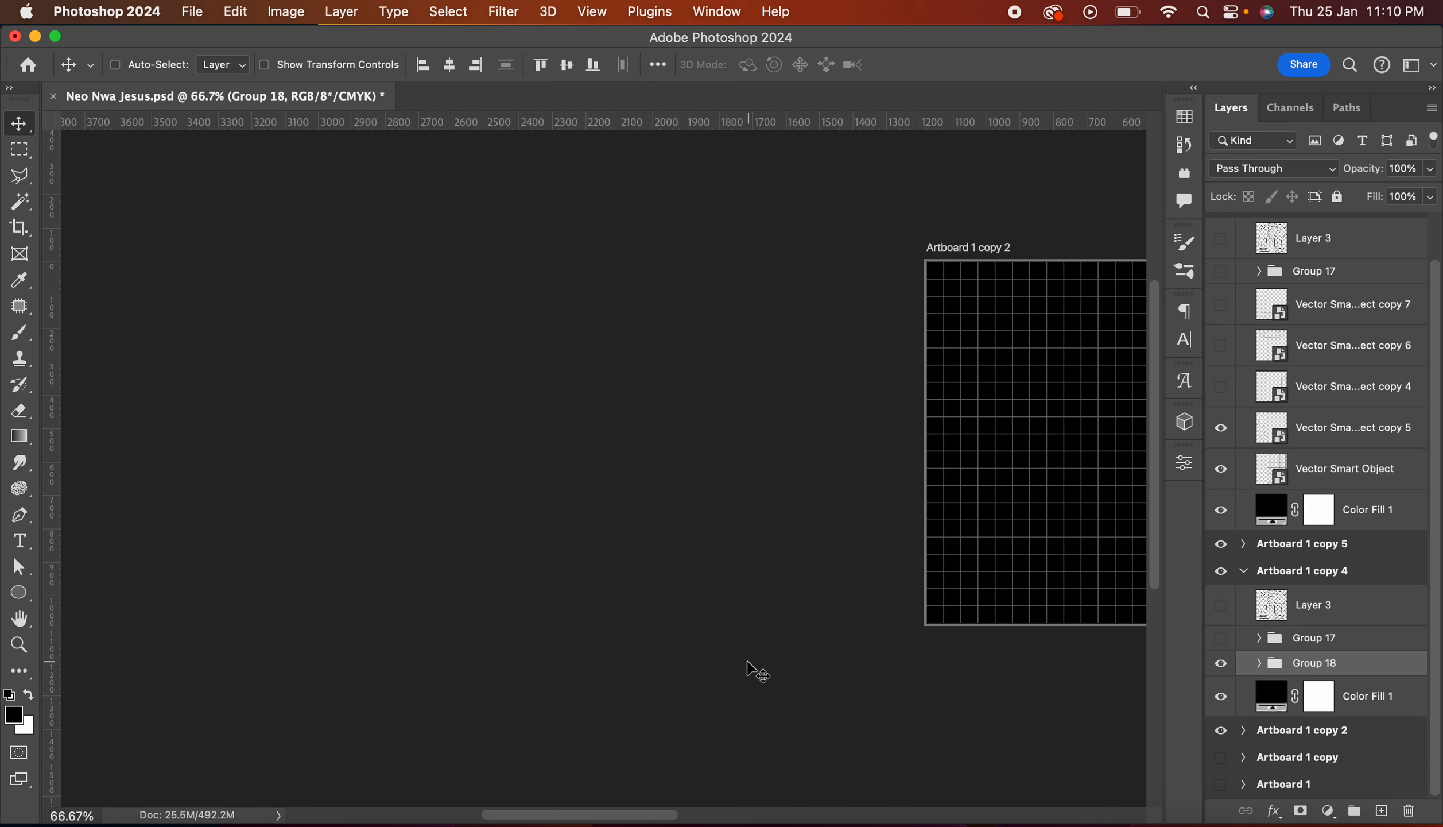
left_click(1221, 758)
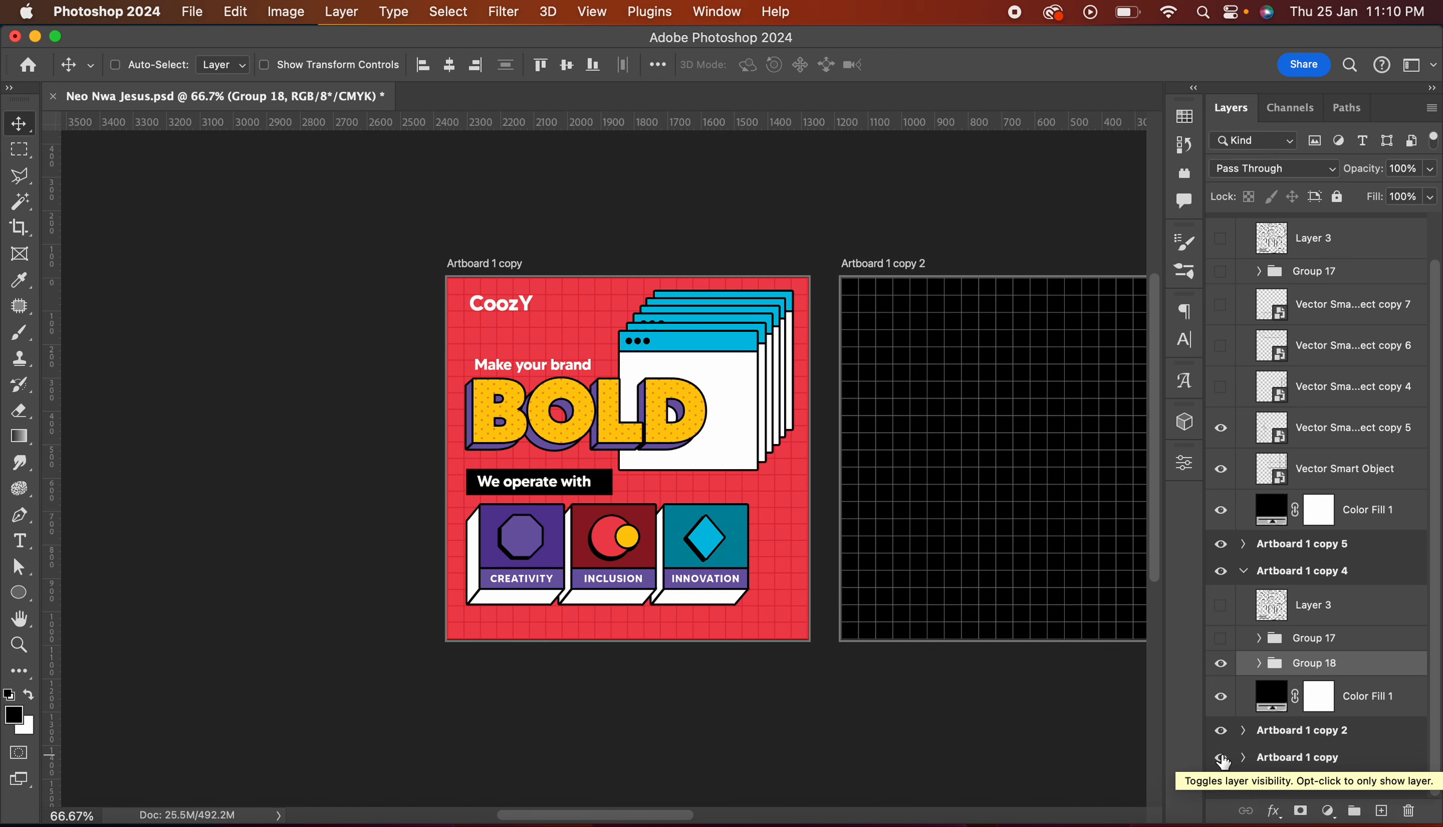
scroll(979, 712, "right", 6)
scroll(979, 711, "left", 3)
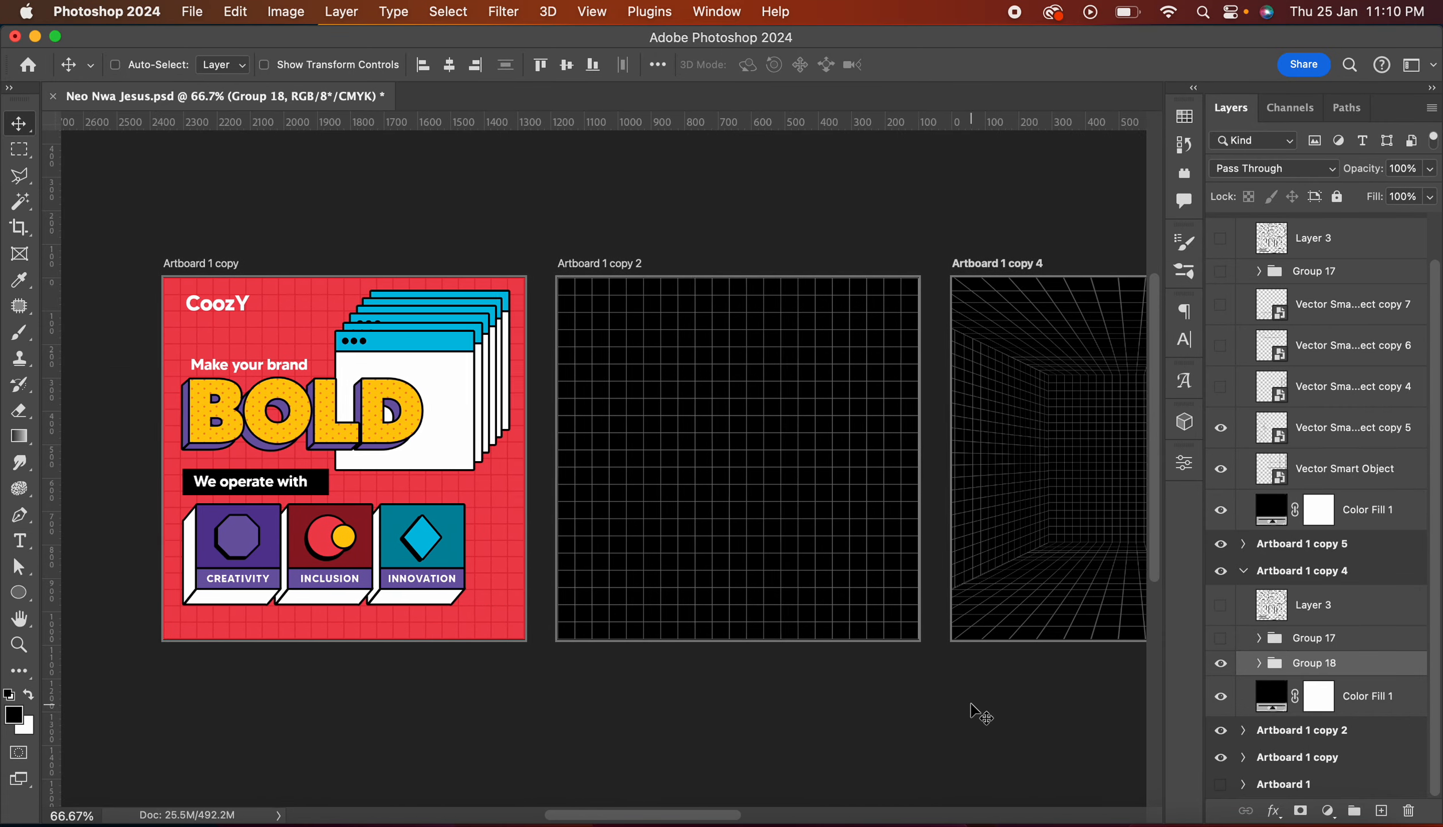
scroll(979, 712, "right", 5)
scroll(979, 712, "right", 1)
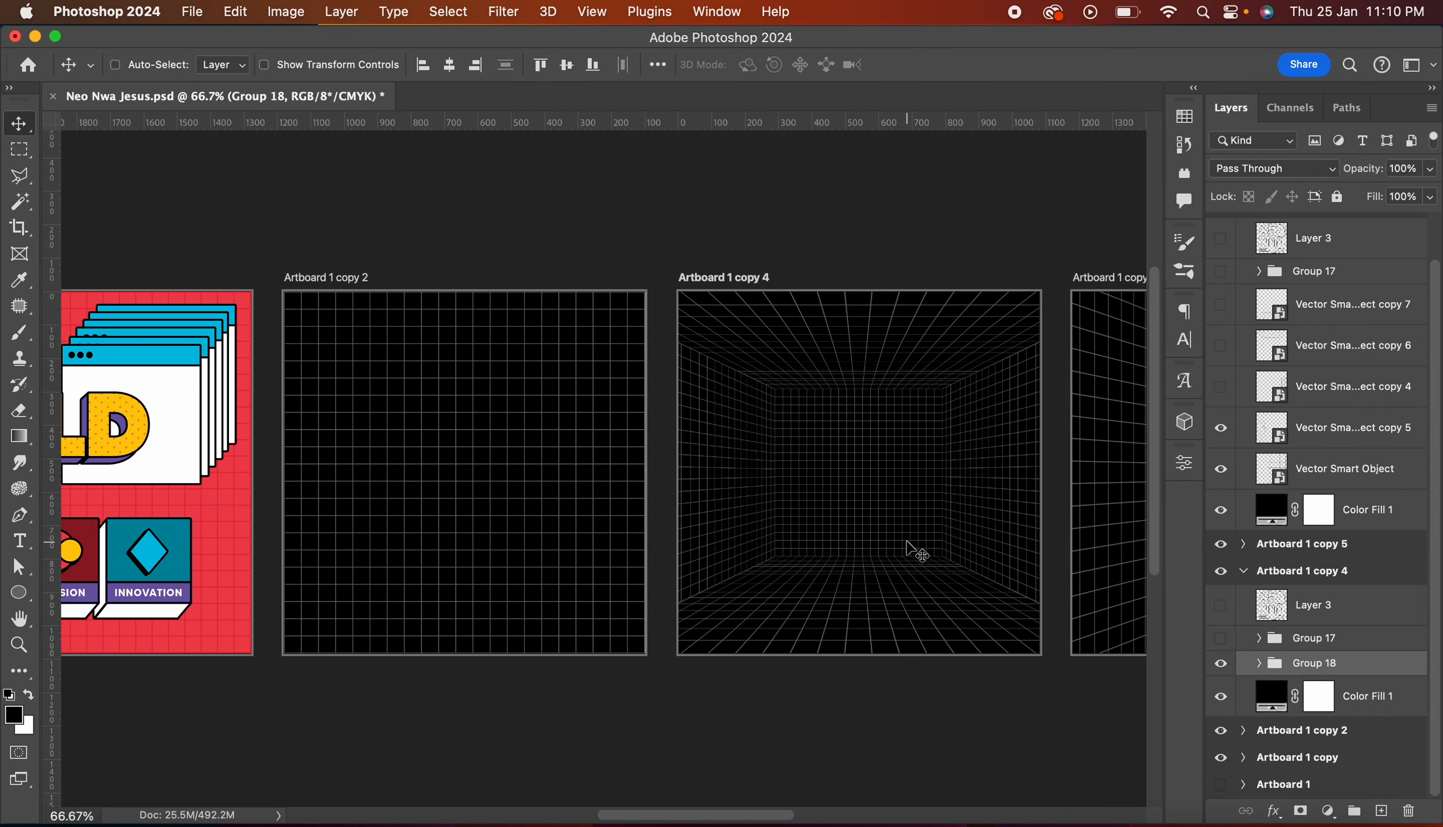
Step: Change the room artboard's background fill to yellow ffce43, sampled from the circle on the poster's Inclusion tile
left_click(1367, 696)
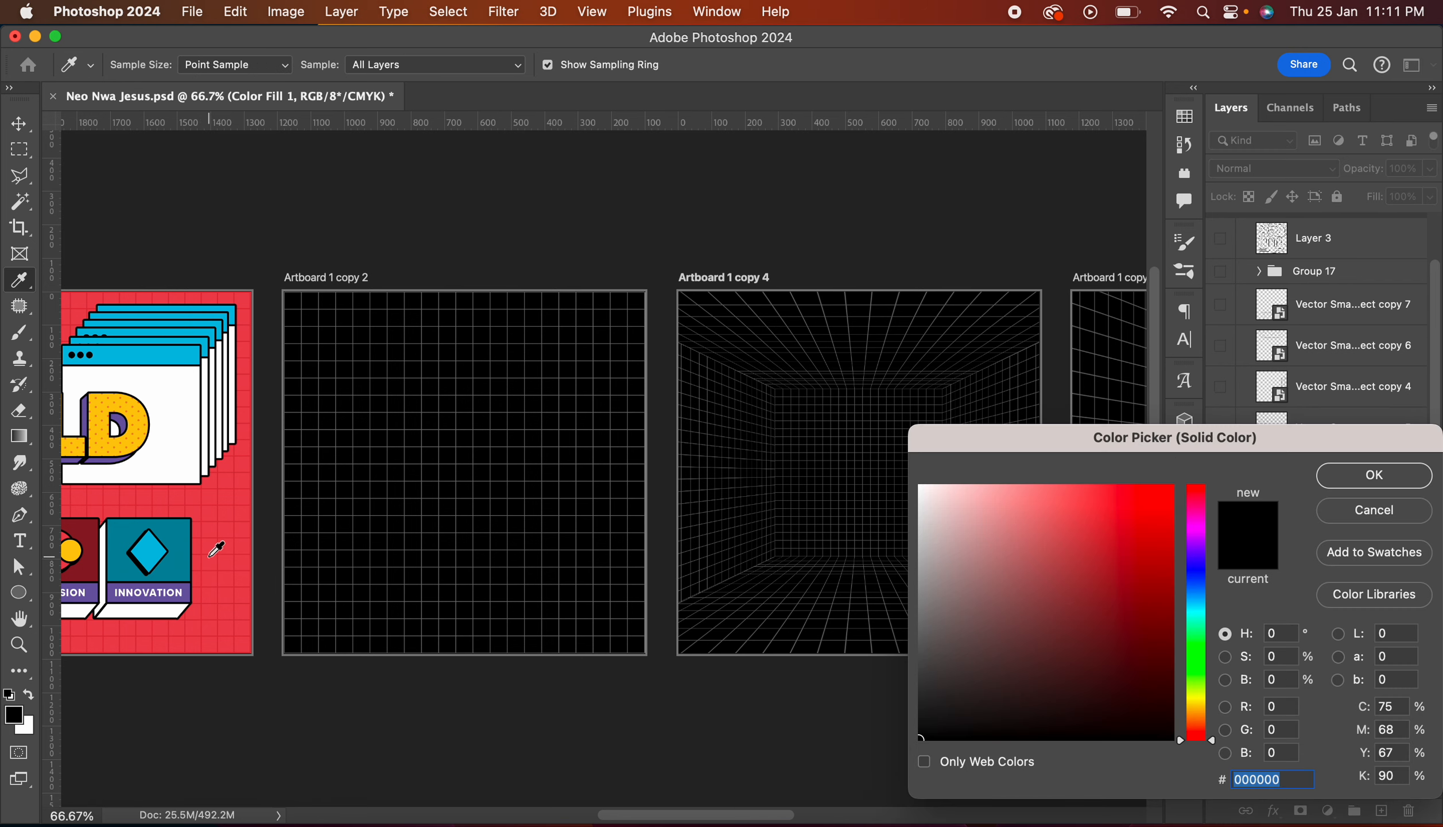
left_click(211, 560)
left_click(70, 555)
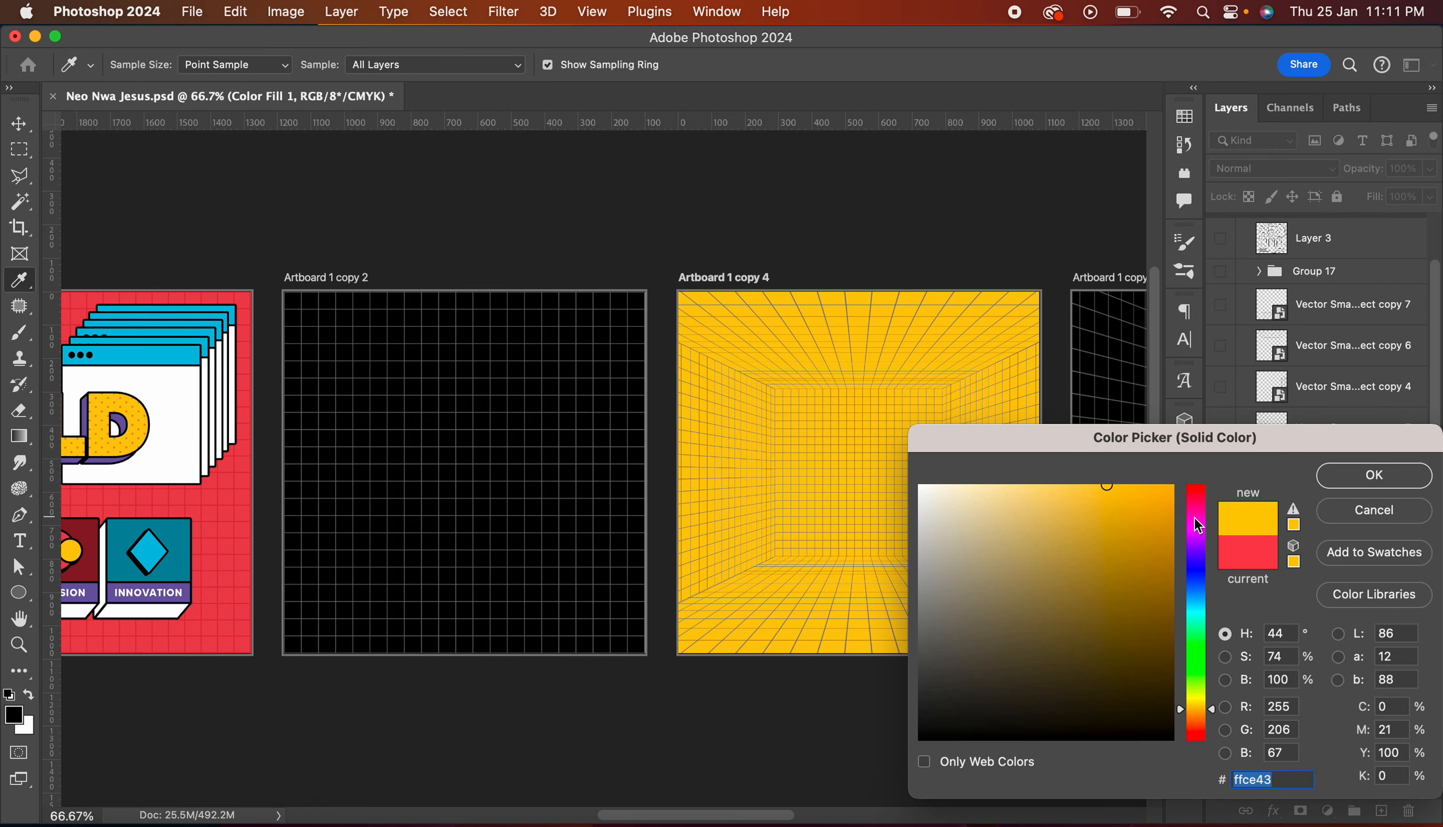
left_click(1372, 481)
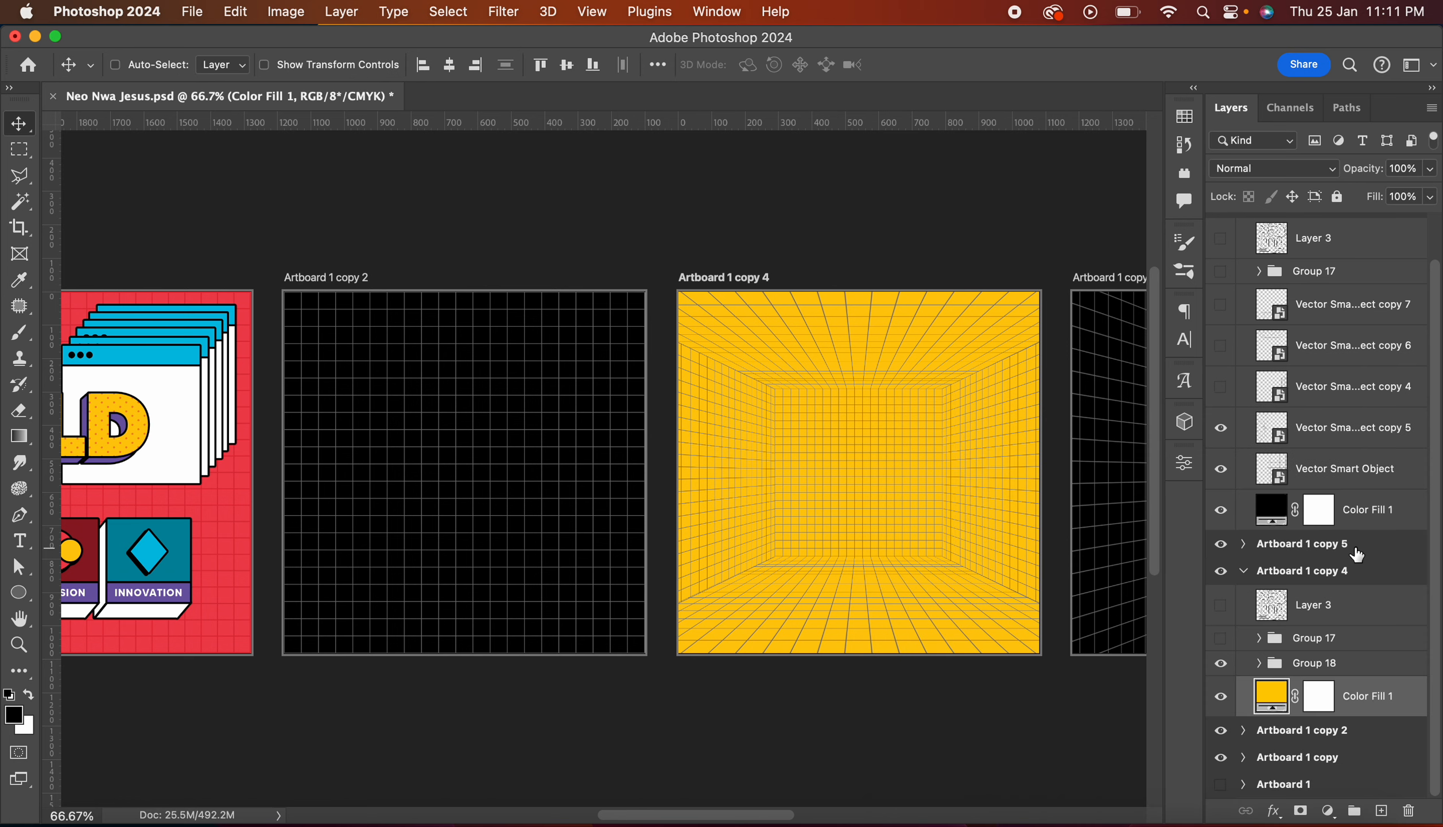
Step: Add a dark-yellow bd8c01 Color Overlay to the room grid group, derived from the yellow sampled on the poster's Inclusion tile
left_click(1394, 665)
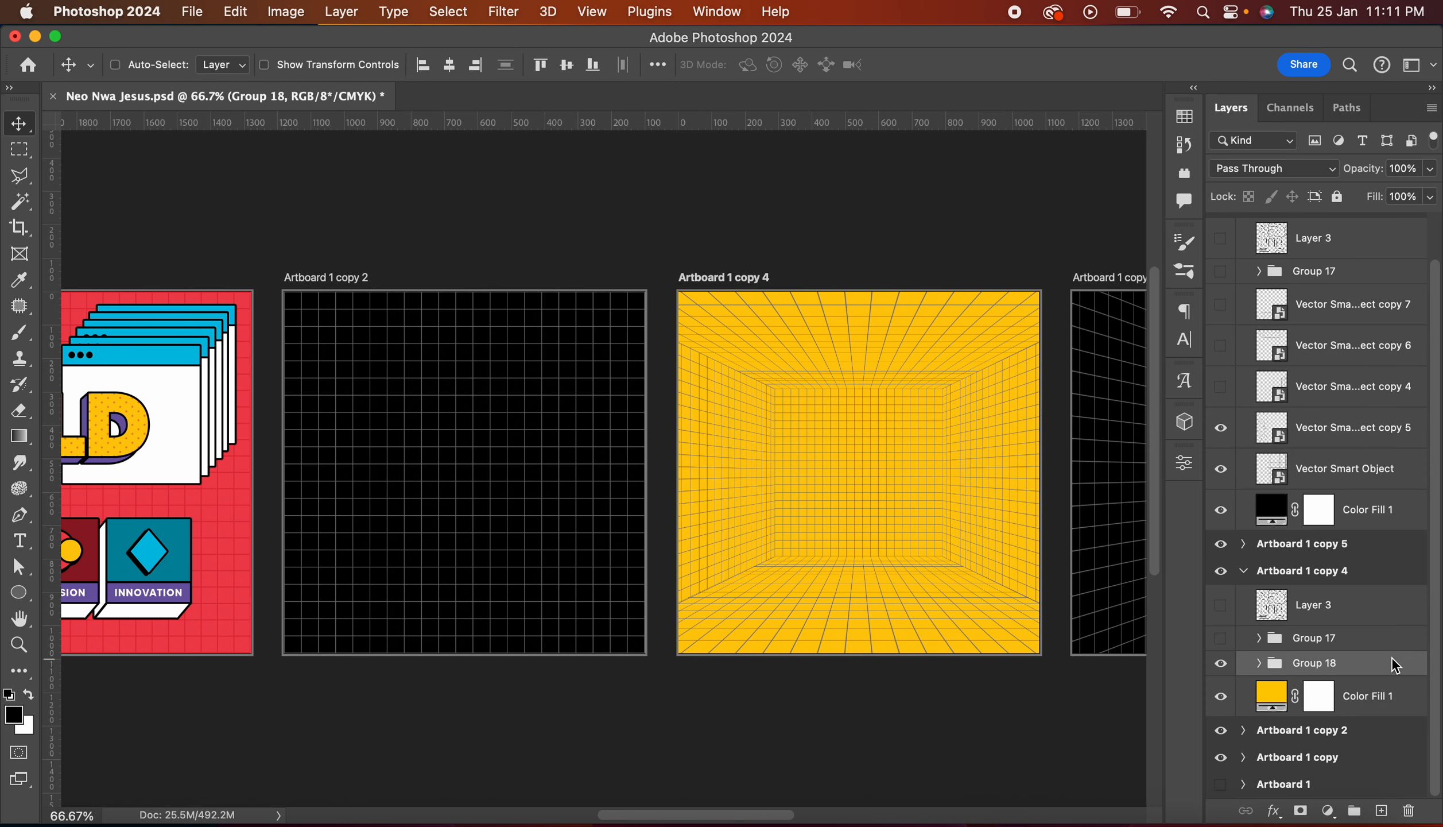
double_click(1394, 665)
left_click_drag(515, 311, 935, 296)
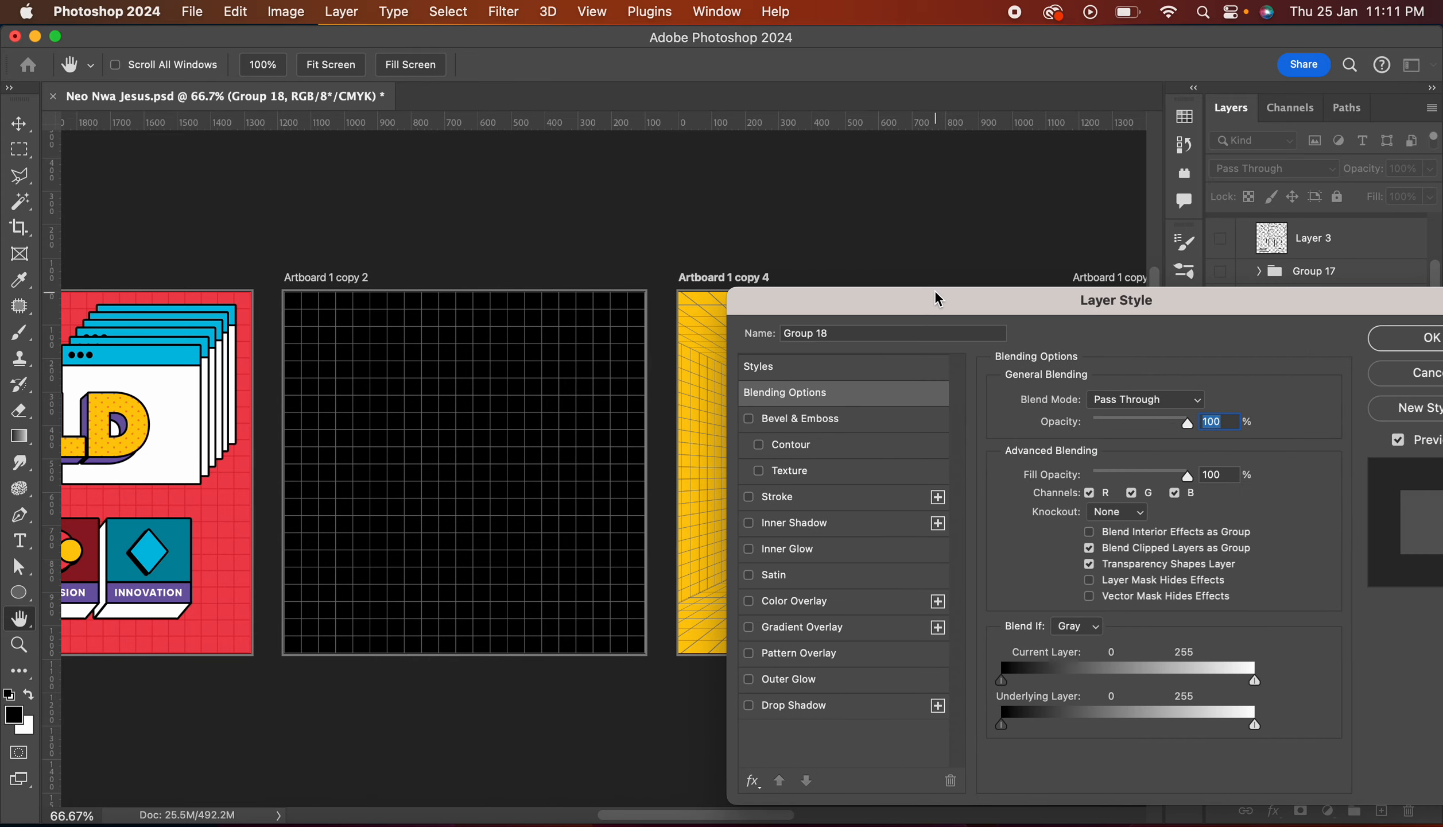
left_click(854, 616)
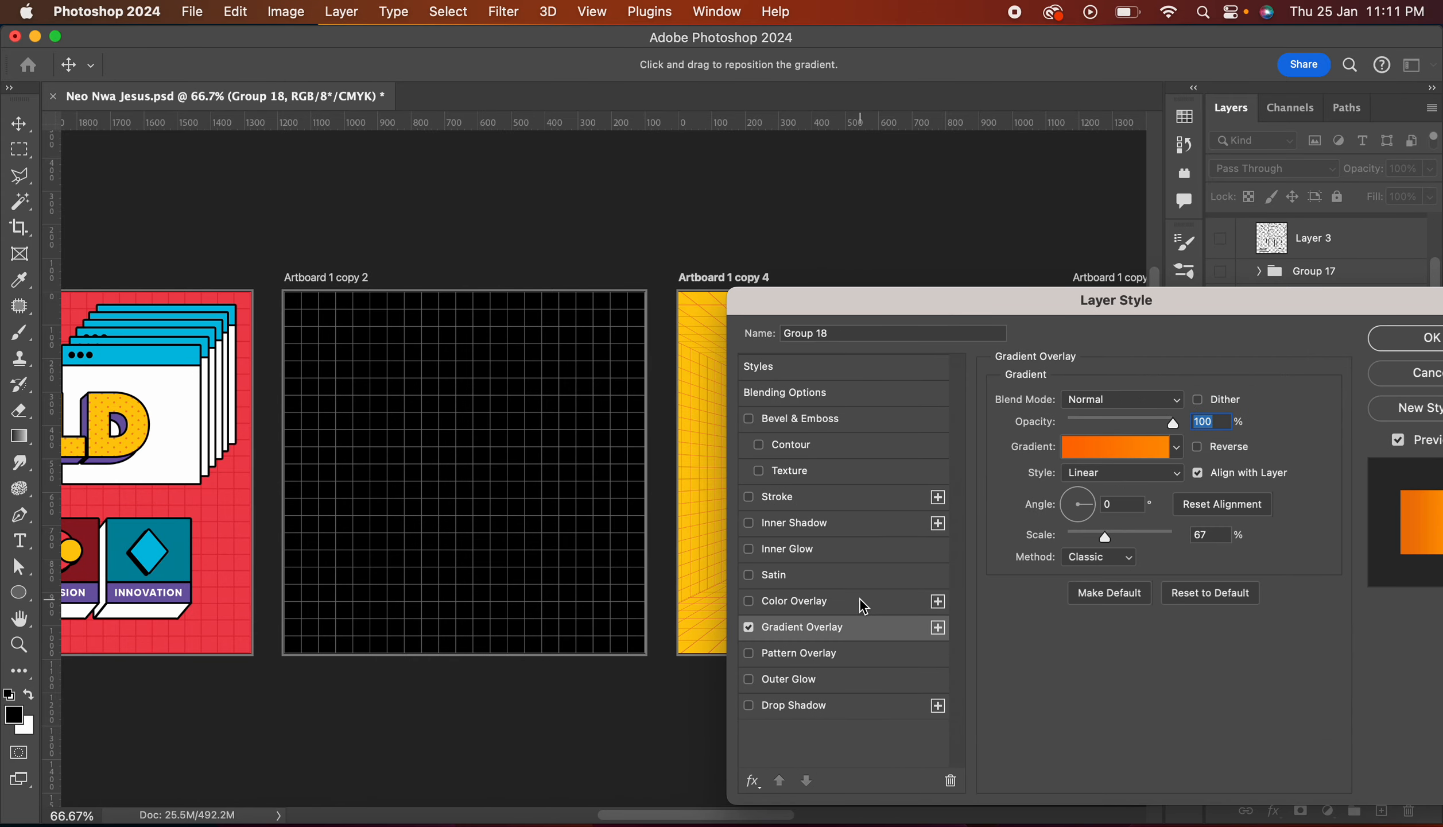
left_click(860, 598)
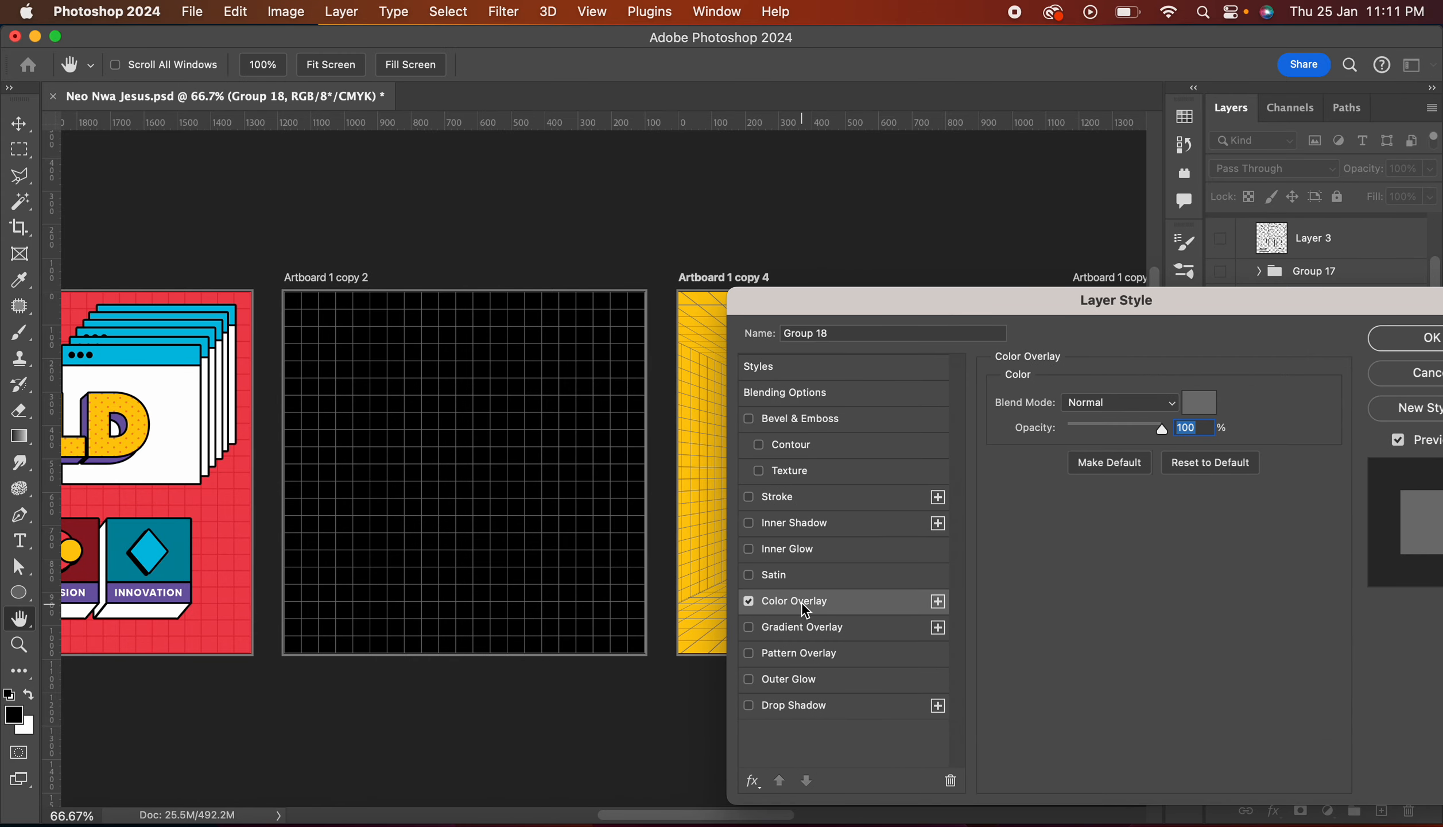
left_click(1197, 405)
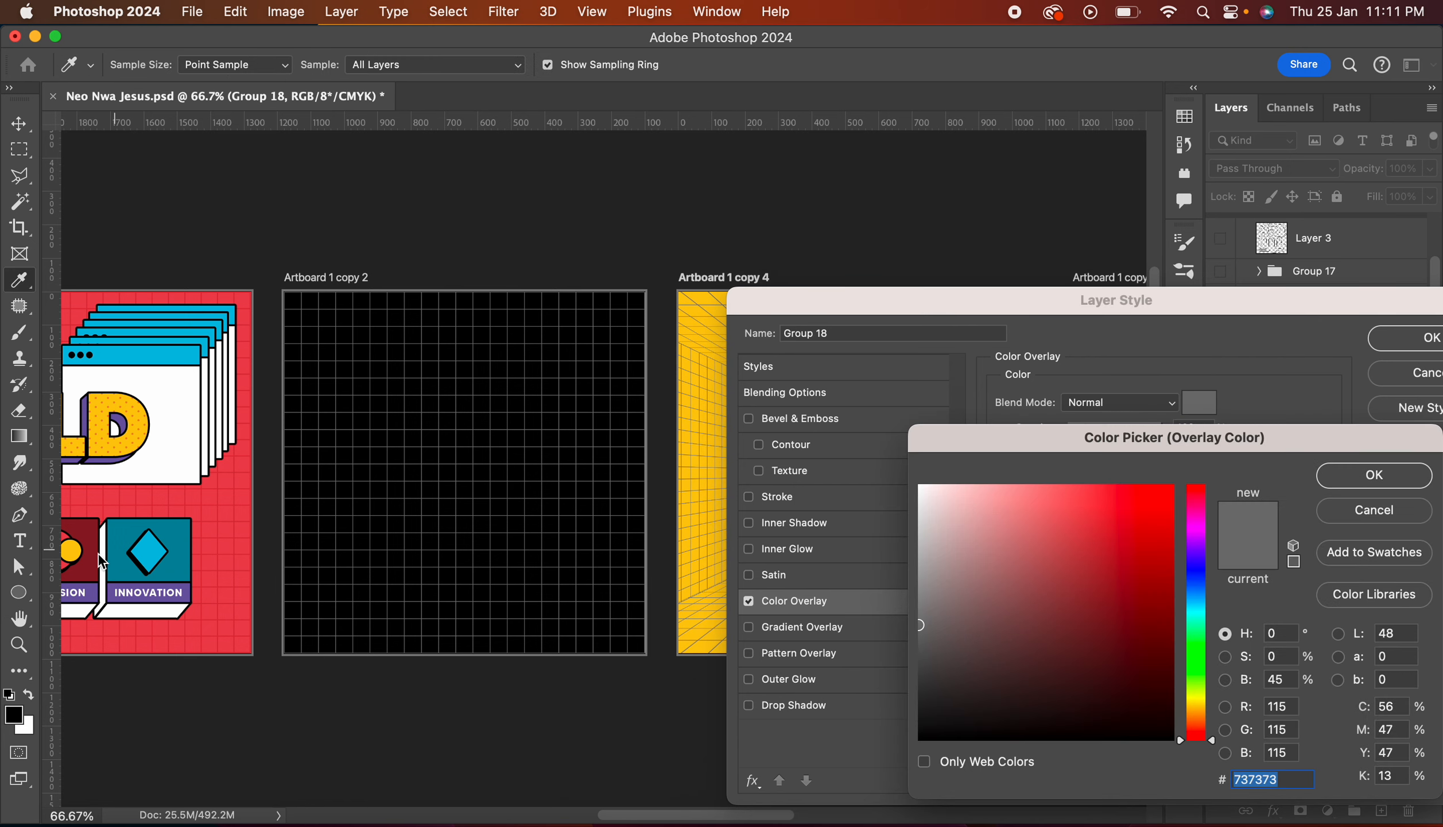
left_click(69, 548)
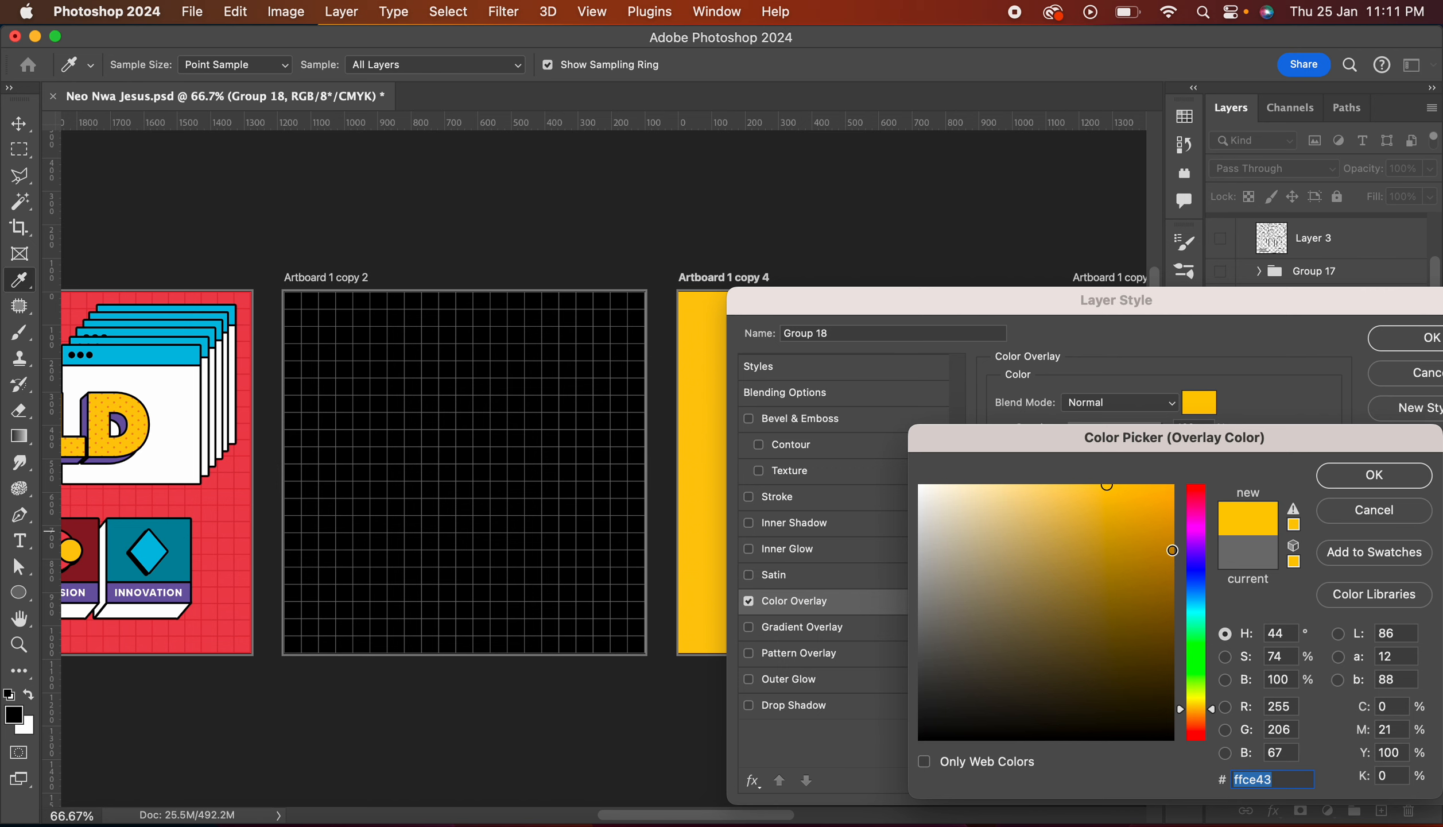
left_click(1171, 550)
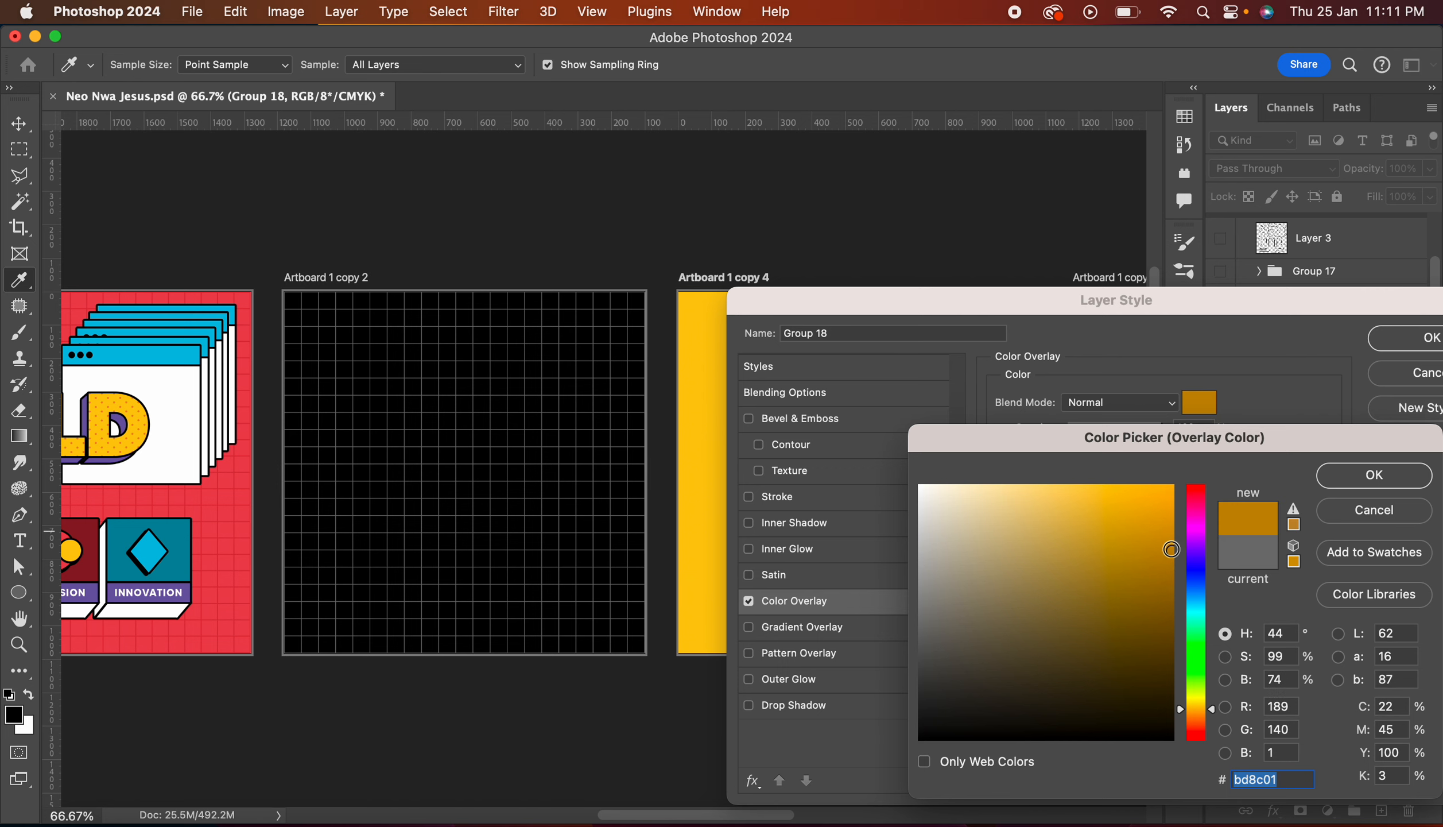
left_click(1373, 474)
left_click(1401, 341)
scroll(841, 539, "right", 5)
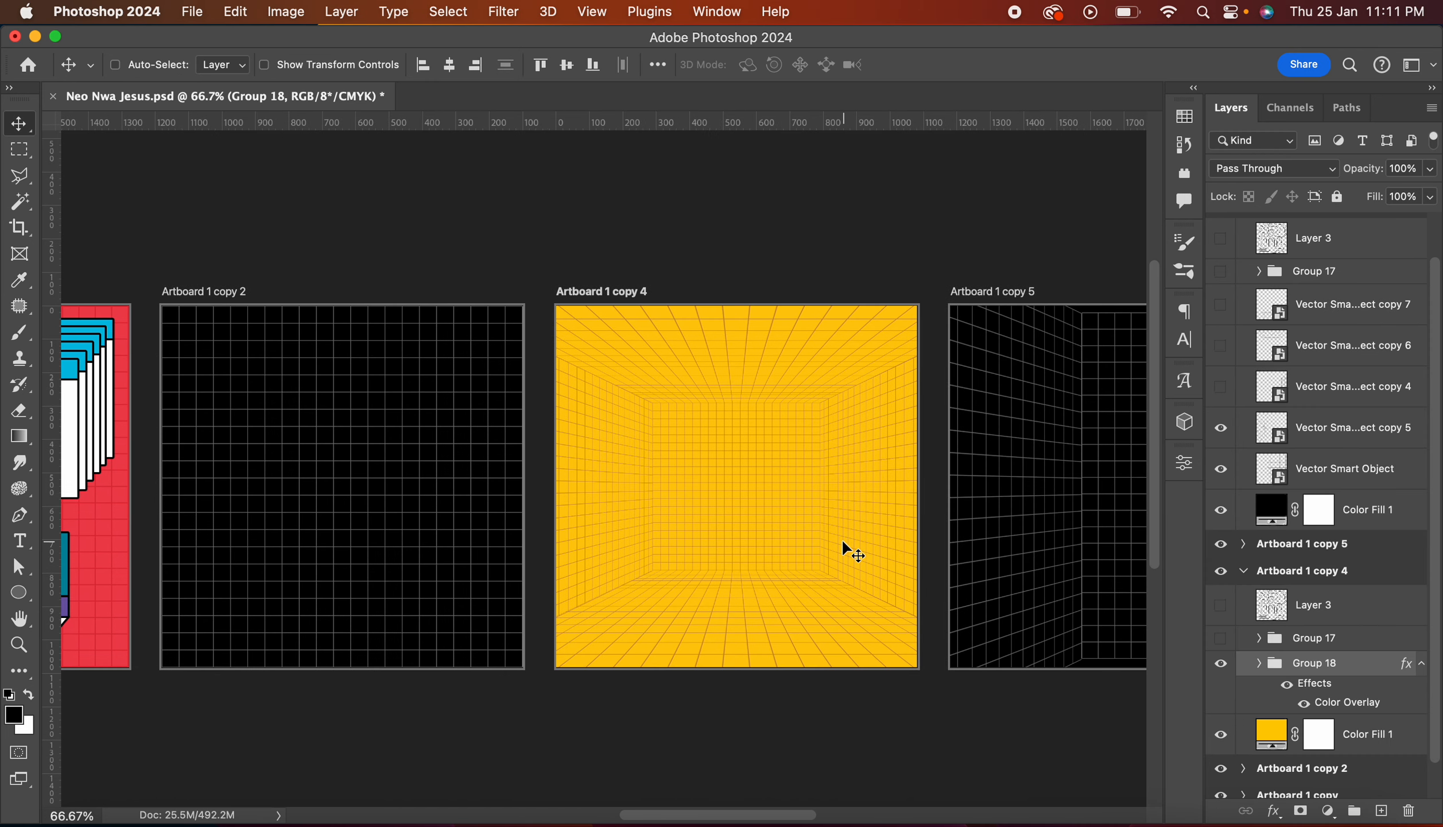
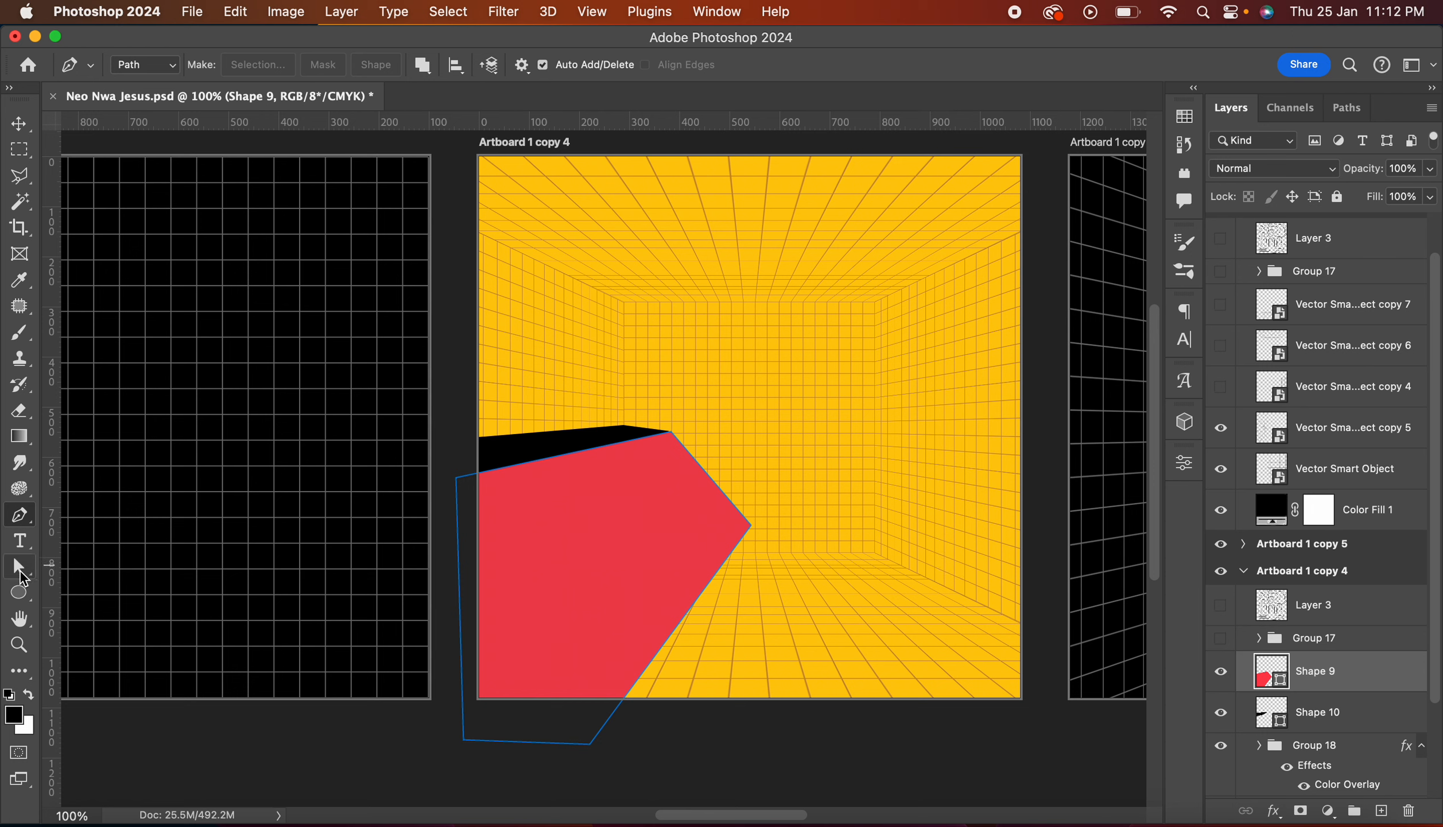
Step: Reshape the red polygon with the Direct Selection tool, moving its right corner inward and up and its bottom corner inward
left_click(22, 577)
left_click(752, 526)
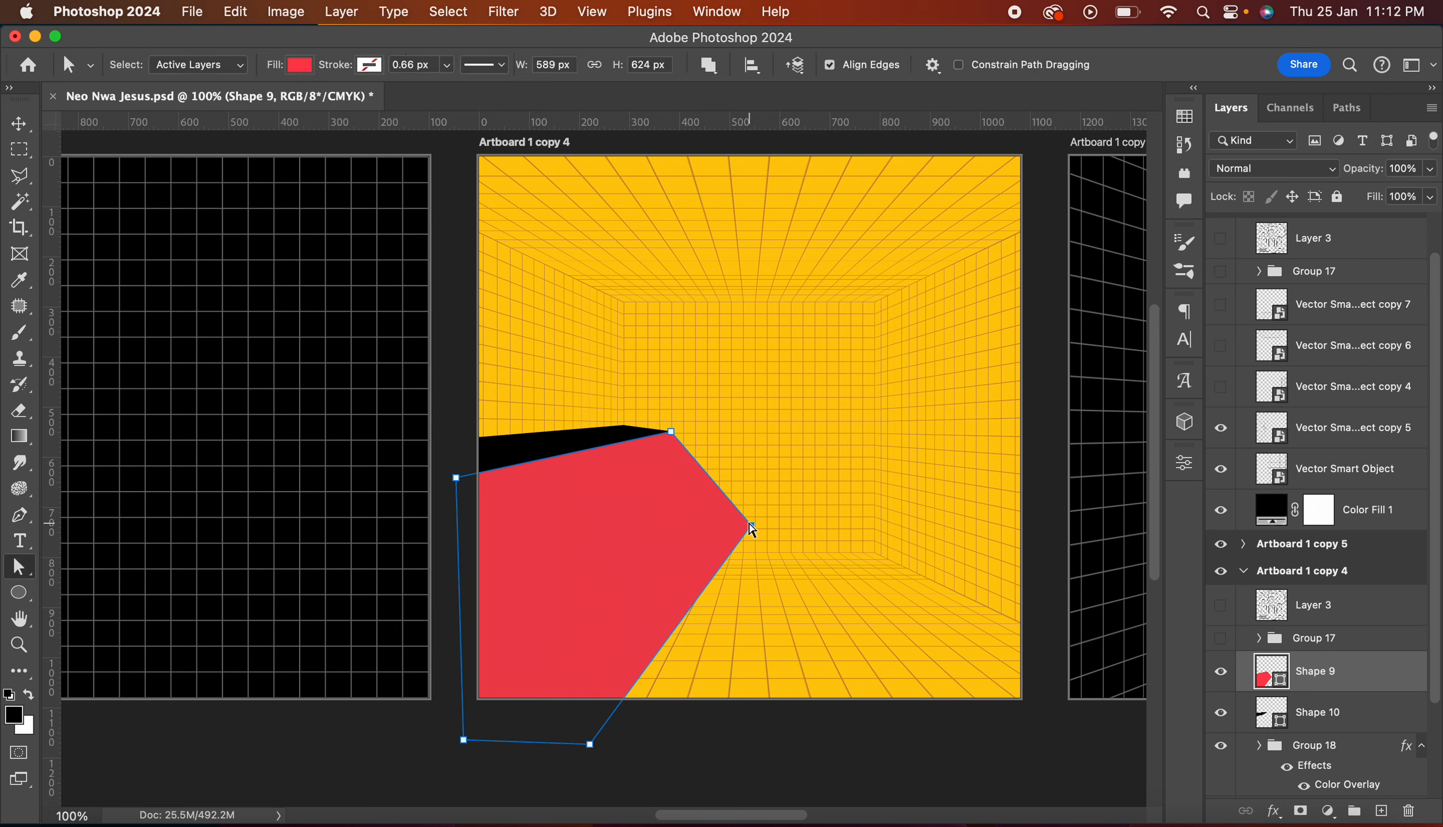
left_click_drag(751, 529, 705, 532)
left_click_drag(590, 744, 557, 734)
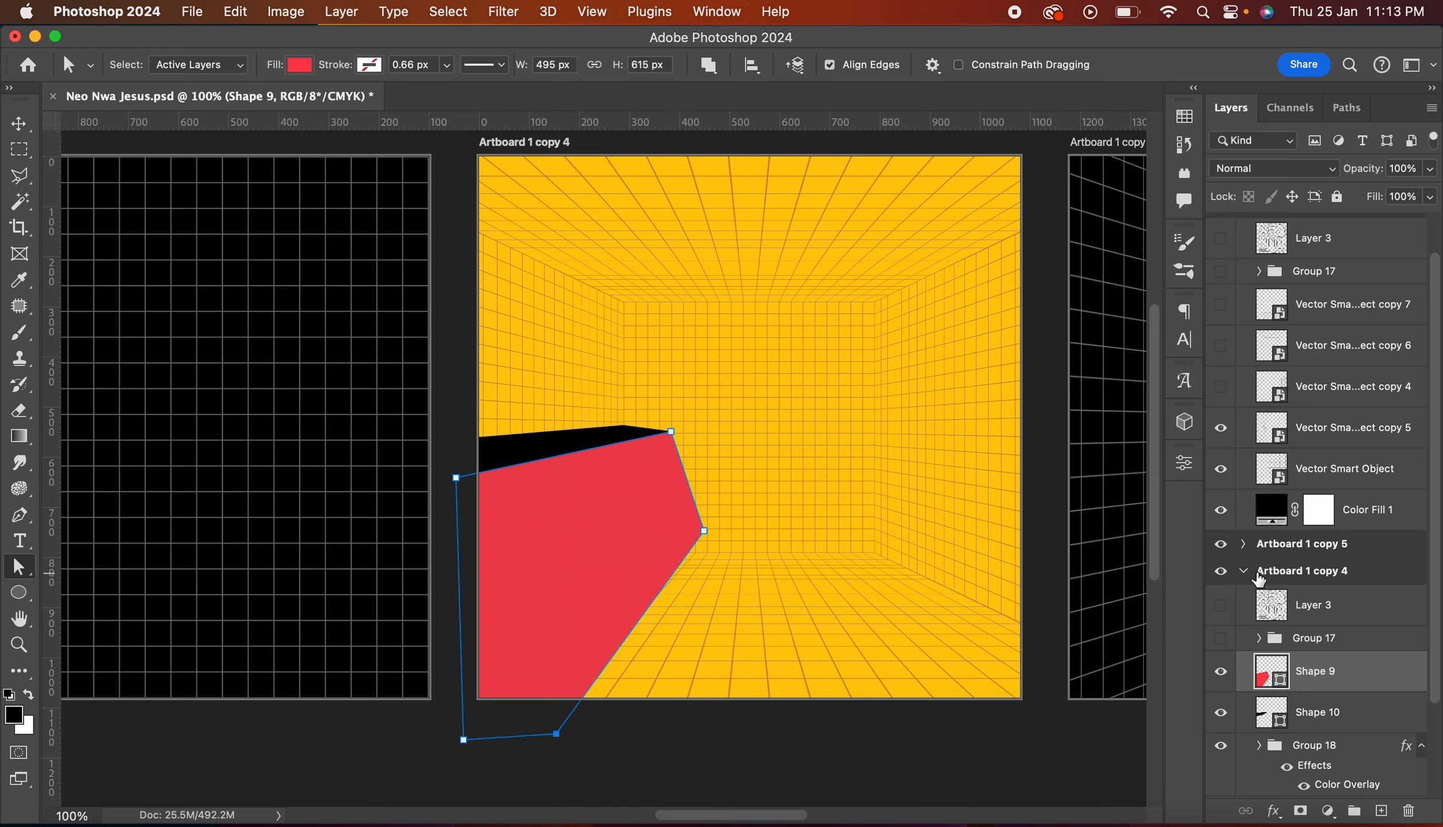
left_click(1332, 641)
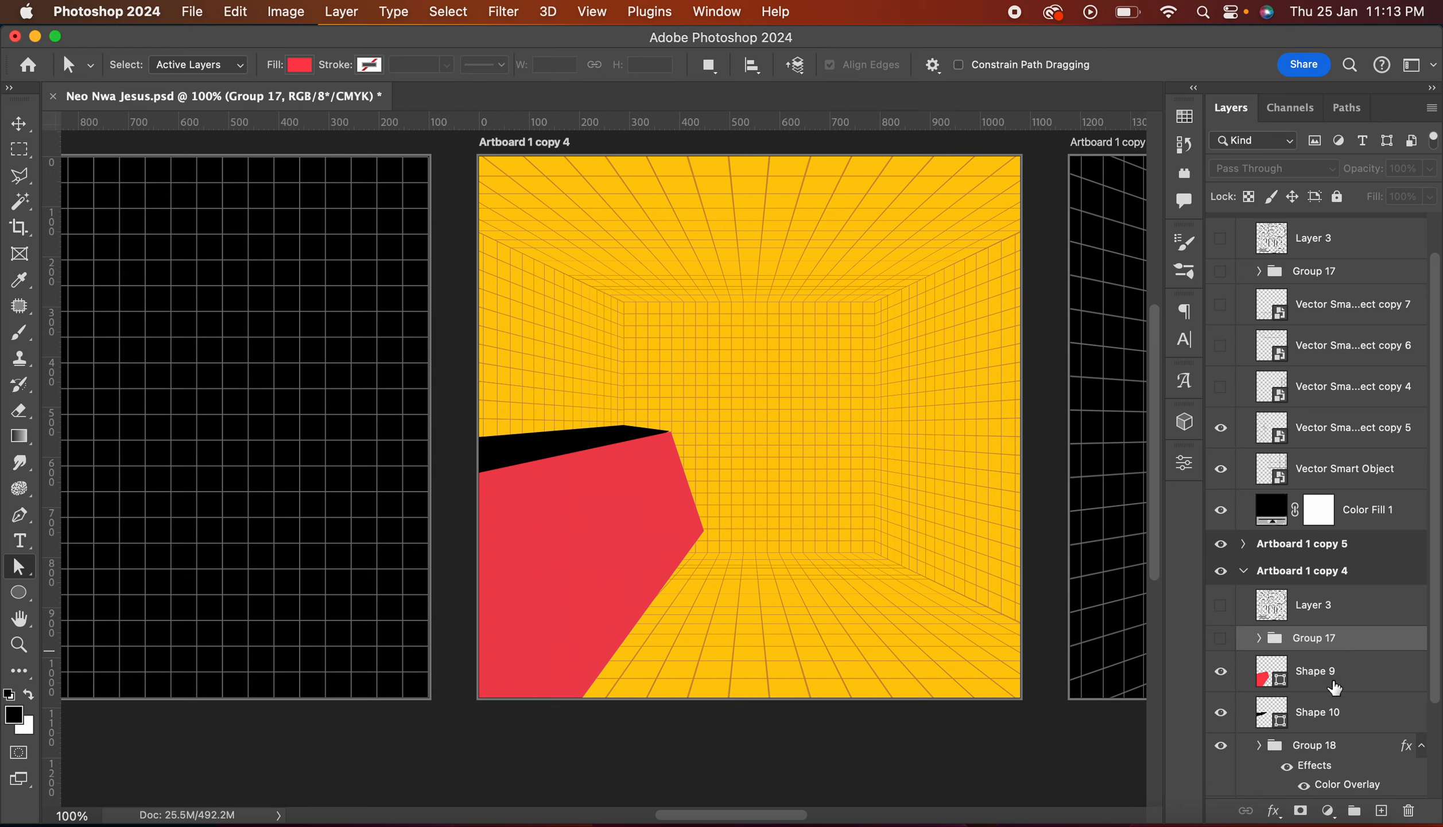
left_click(1327, 674)
left_click(705, 531)
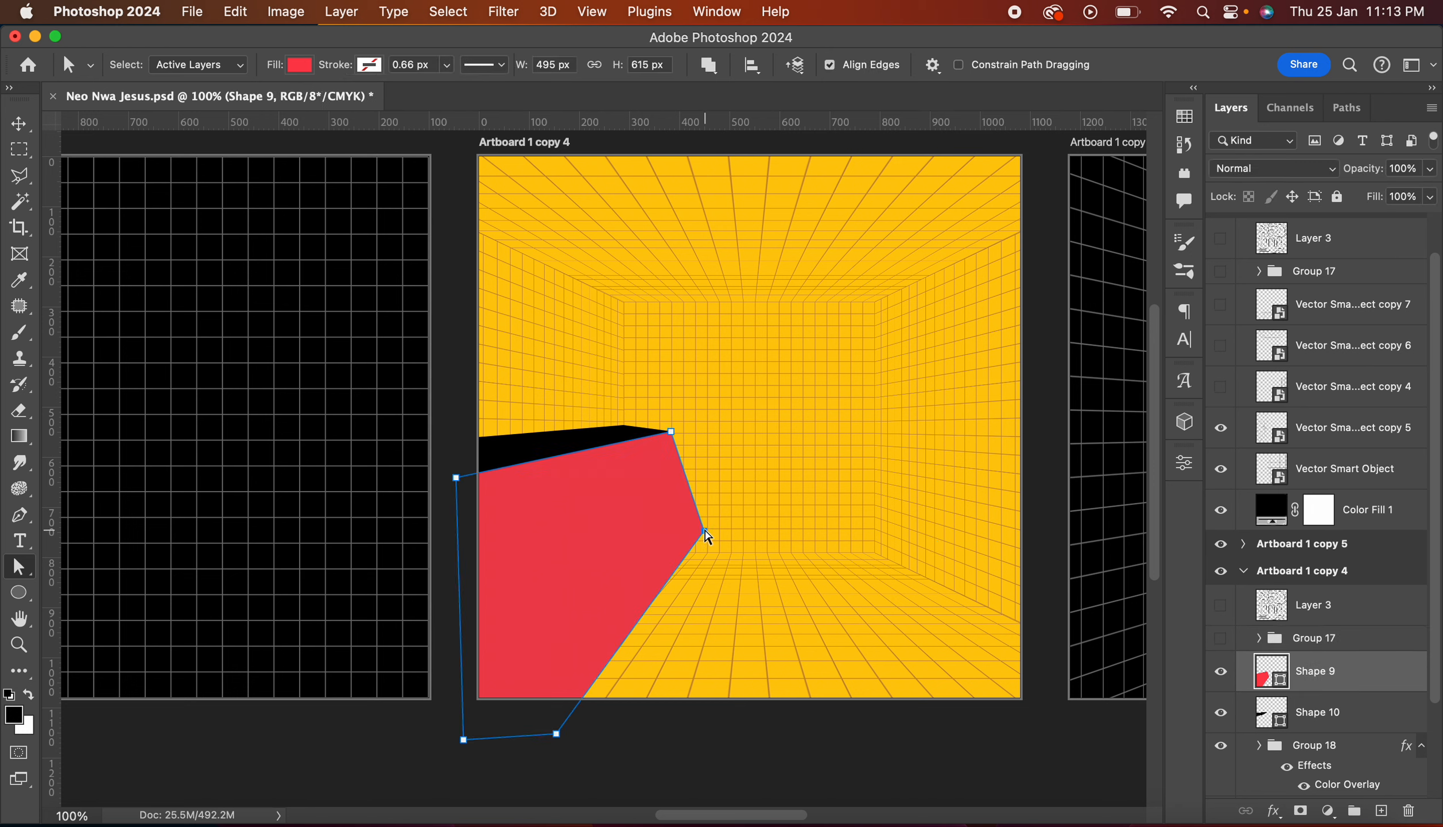
left_click_drag(705, 531, 686, 483)
Step: Try to extend the red polygon's top and right corners outward, and undo both moves
left_click_drag(671, 431, 713, 404)
left_click_drag(685, 483, 736, 462)
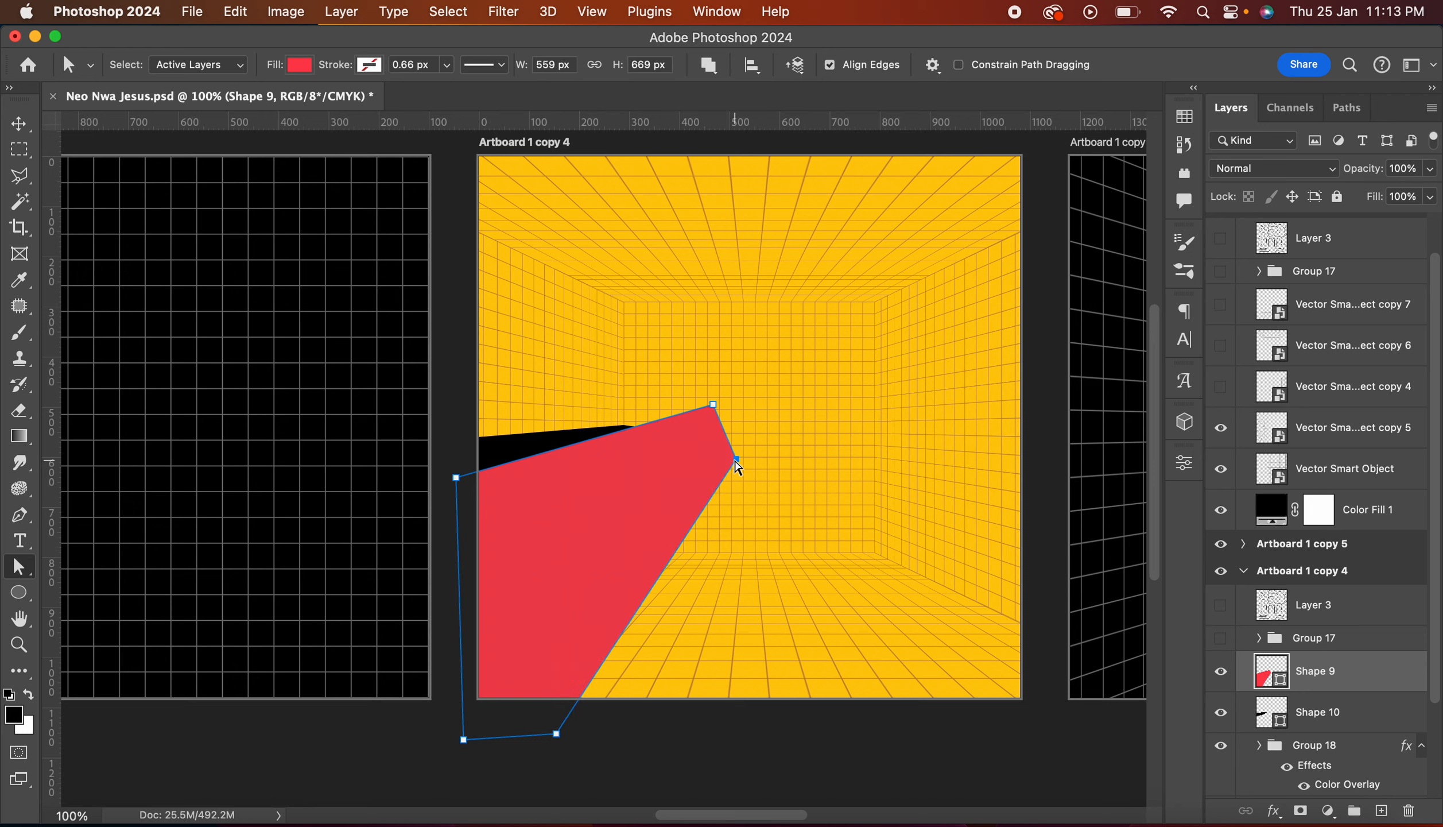
key("super+z")
key("super+z")
Step: Copy the Neubrutalism poster image from Chrome and paste it above Group 17 in Artboard 1 copy 4 in Photoshop
left_click(1332, 637)
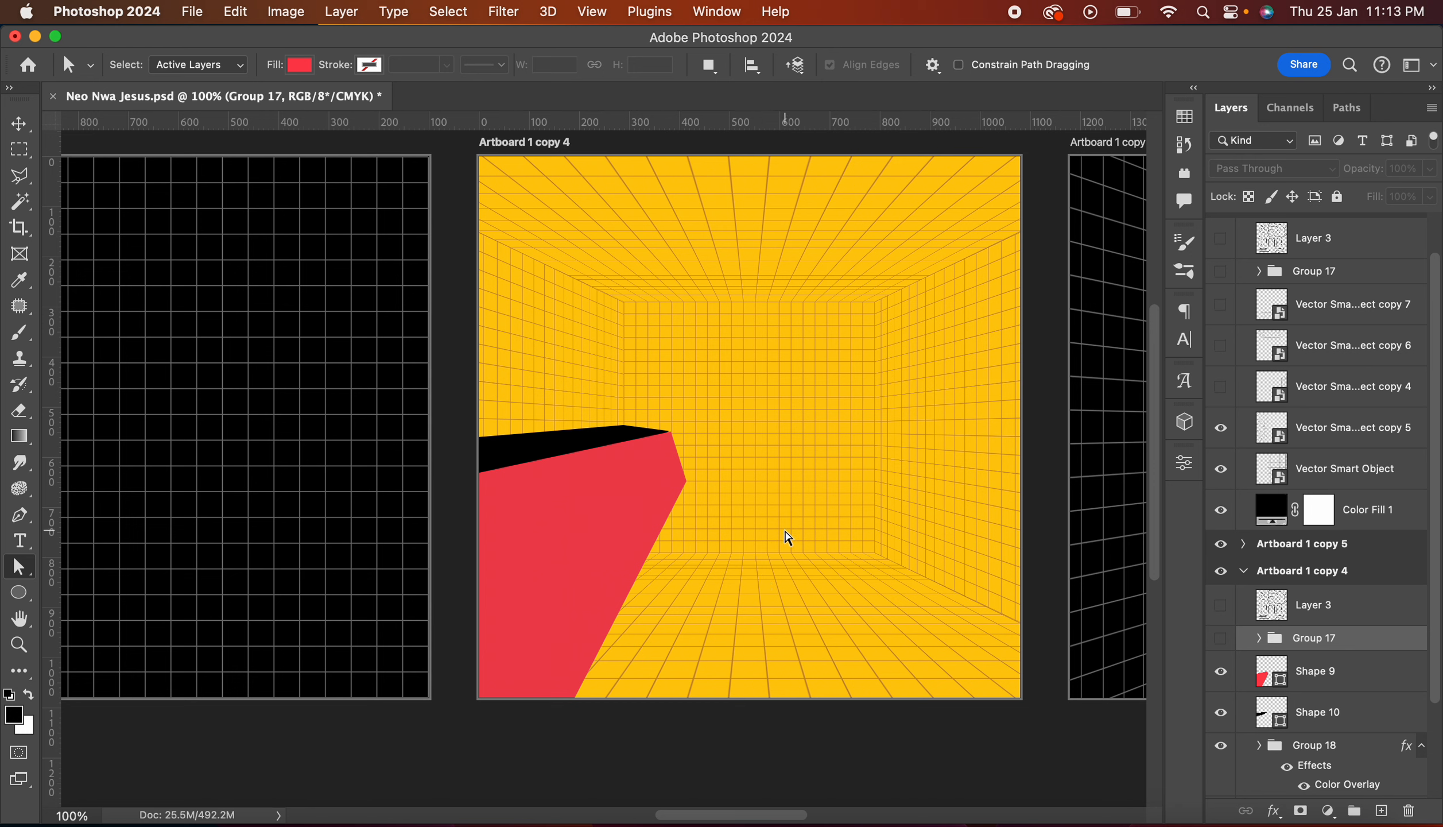
key("v")
key("ctrl+Right")
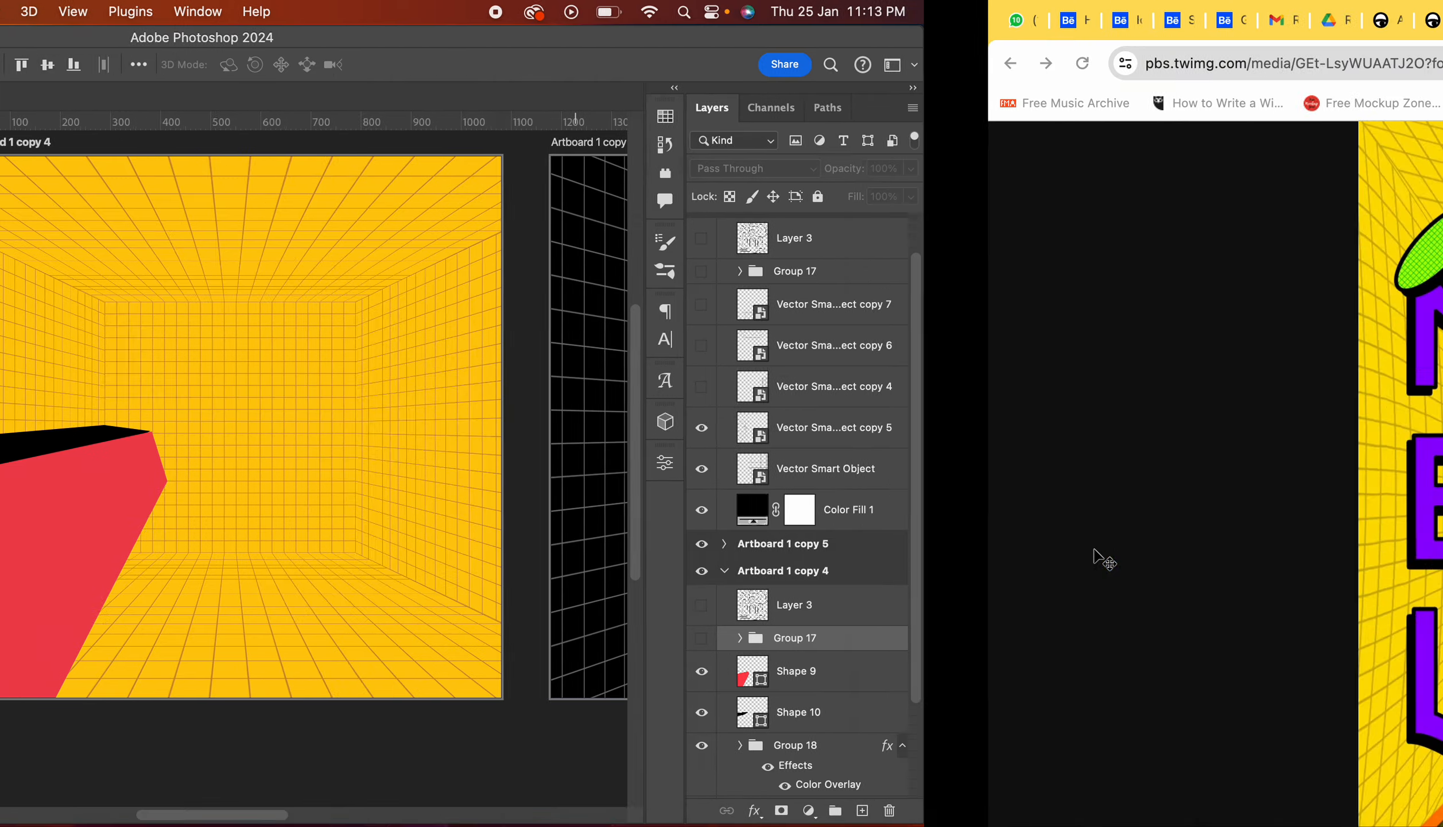
right_click(847, 447)
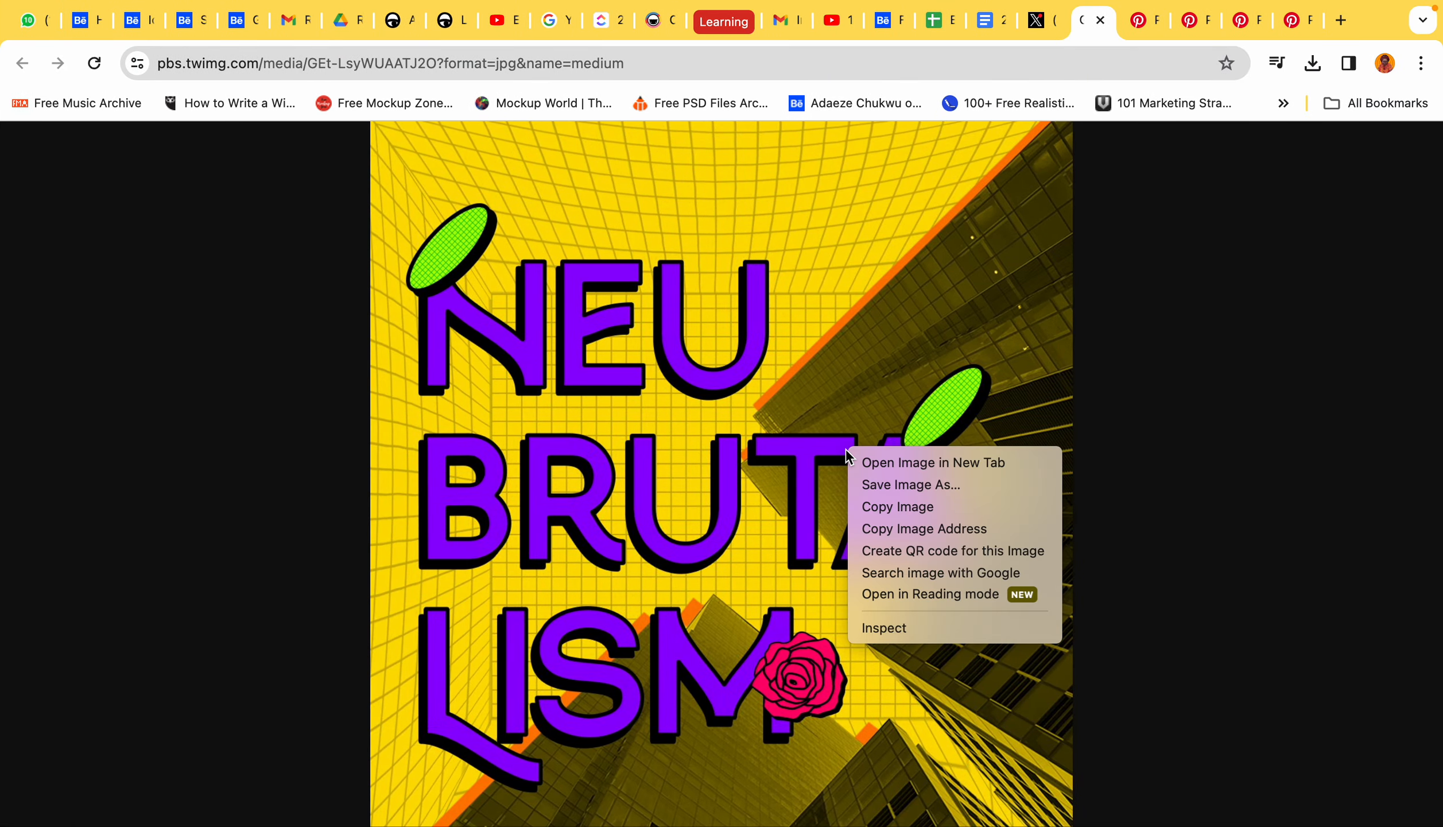
left_click(913, 507)
key("ctrl+Left")
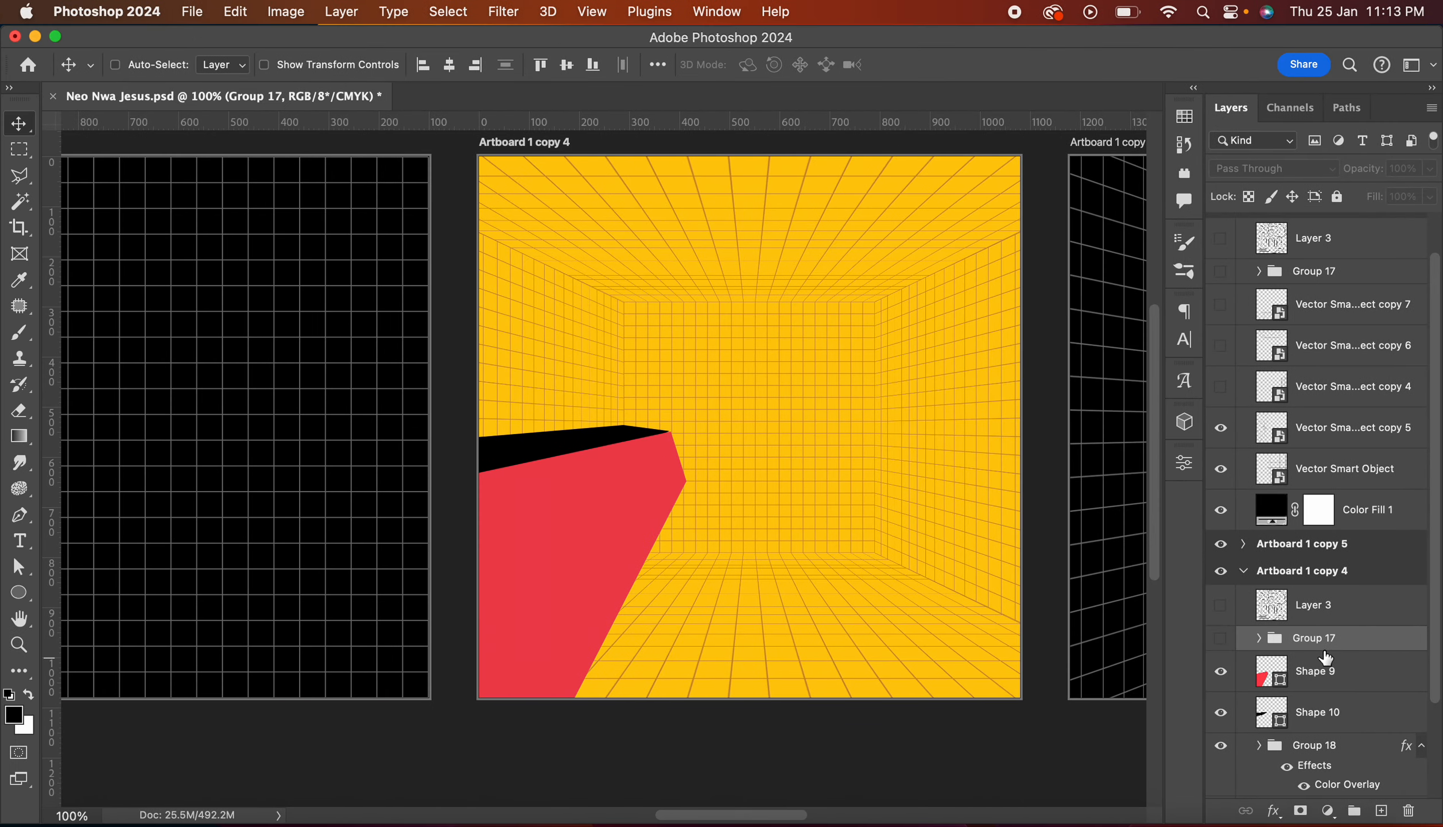
key("super+v")
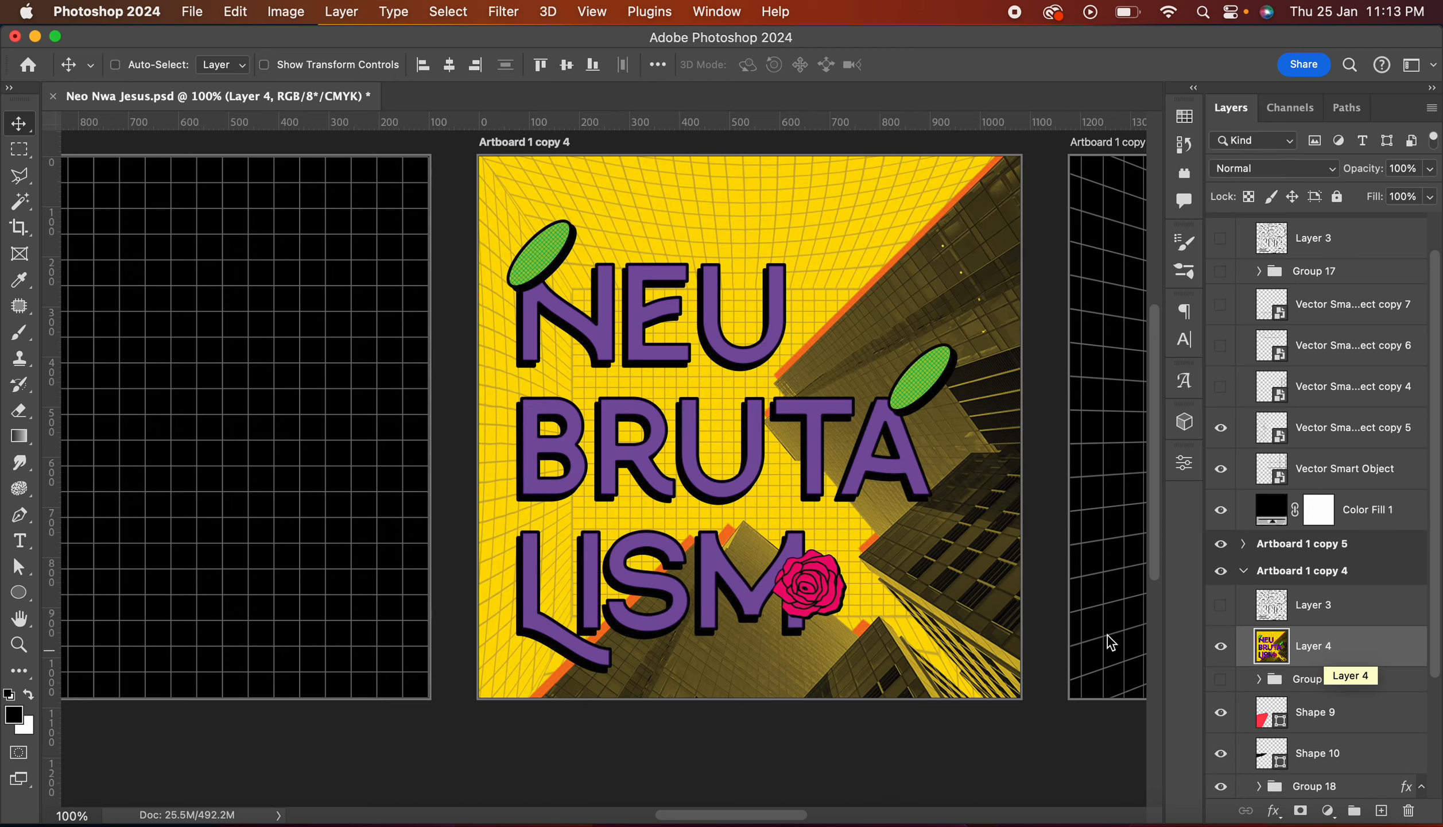
Step: Trace a four-point strip along the bottom building's slanted orange edge with the Pen tool and convert it to a black shape layer
scroll(987, 545, "right", 2)
scroll(988, 546, "down", 1)
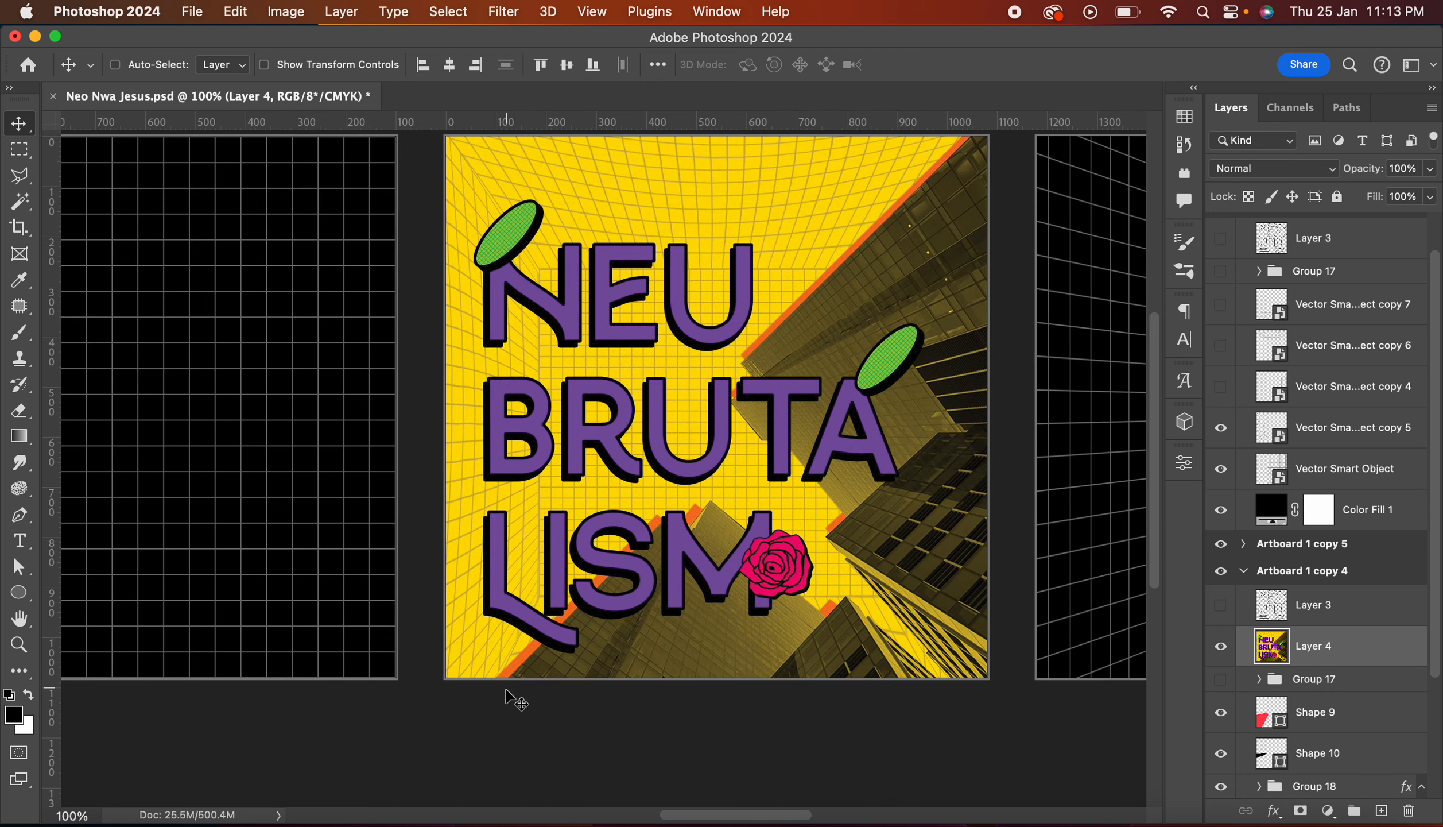
key("p")
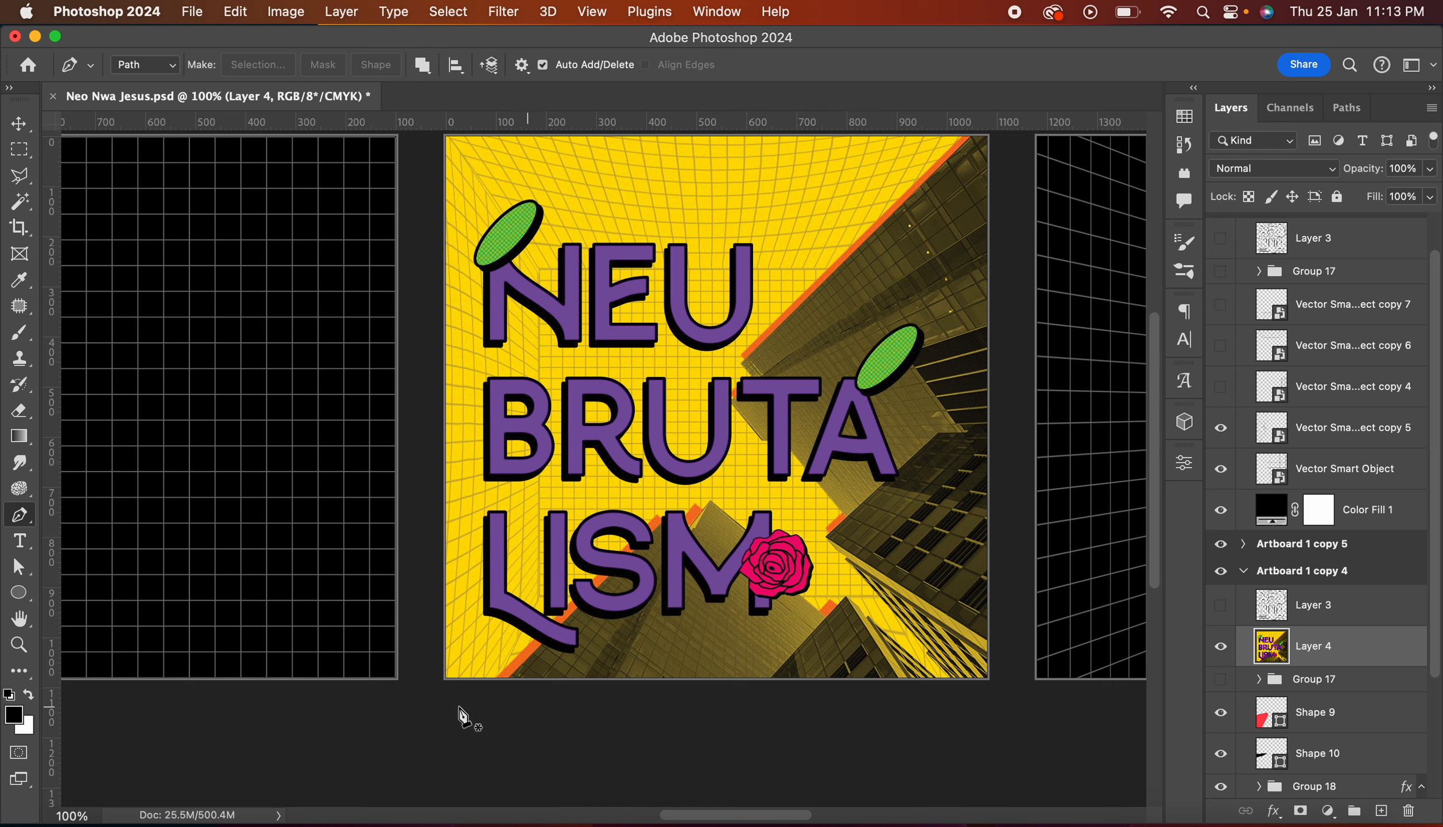
left_click(500, 687)
left_click(668, 518)
left_click(690, 529)
left_click(561, 727)
left_click(500, 687)
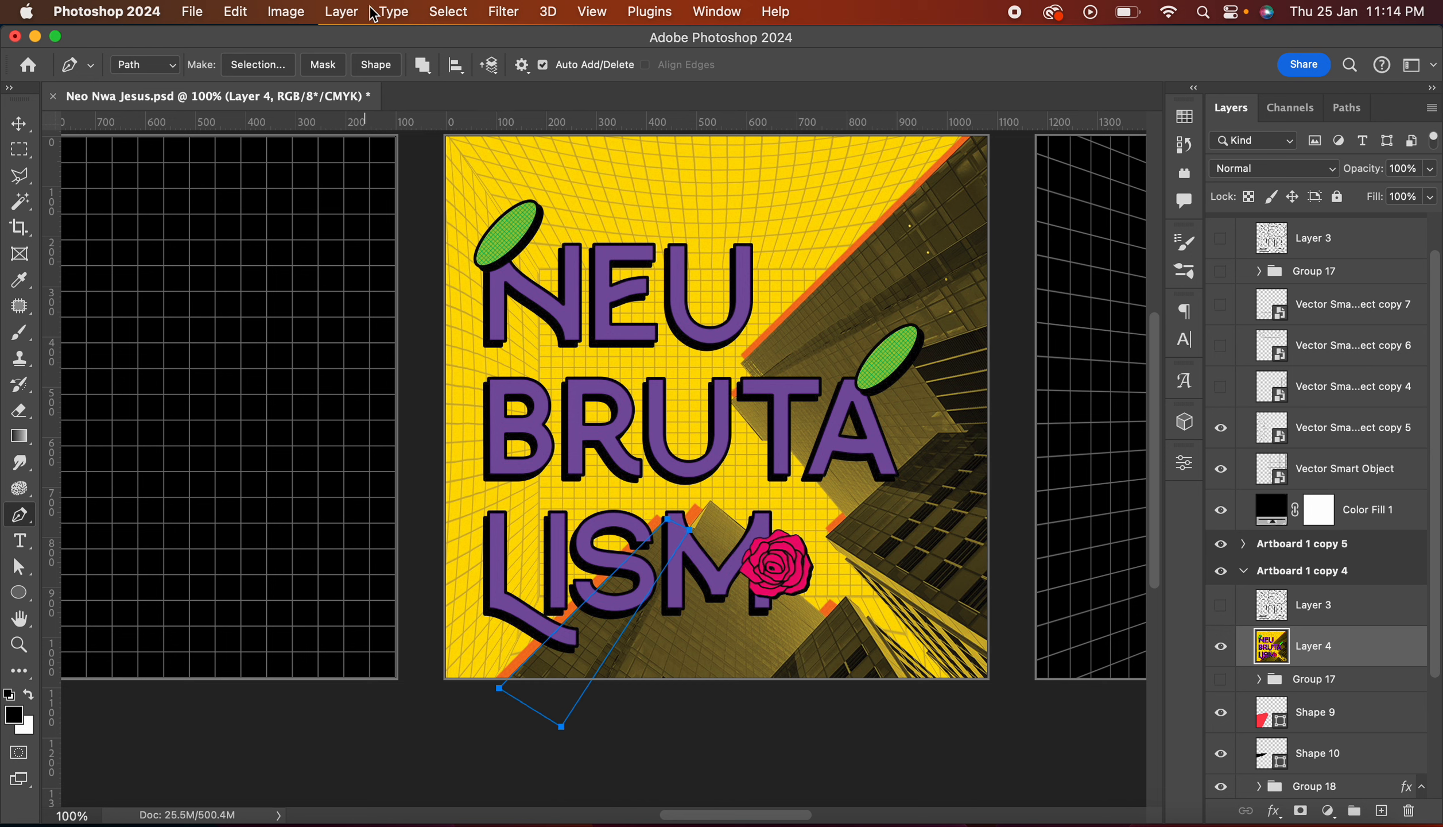
left_click(375, 69)
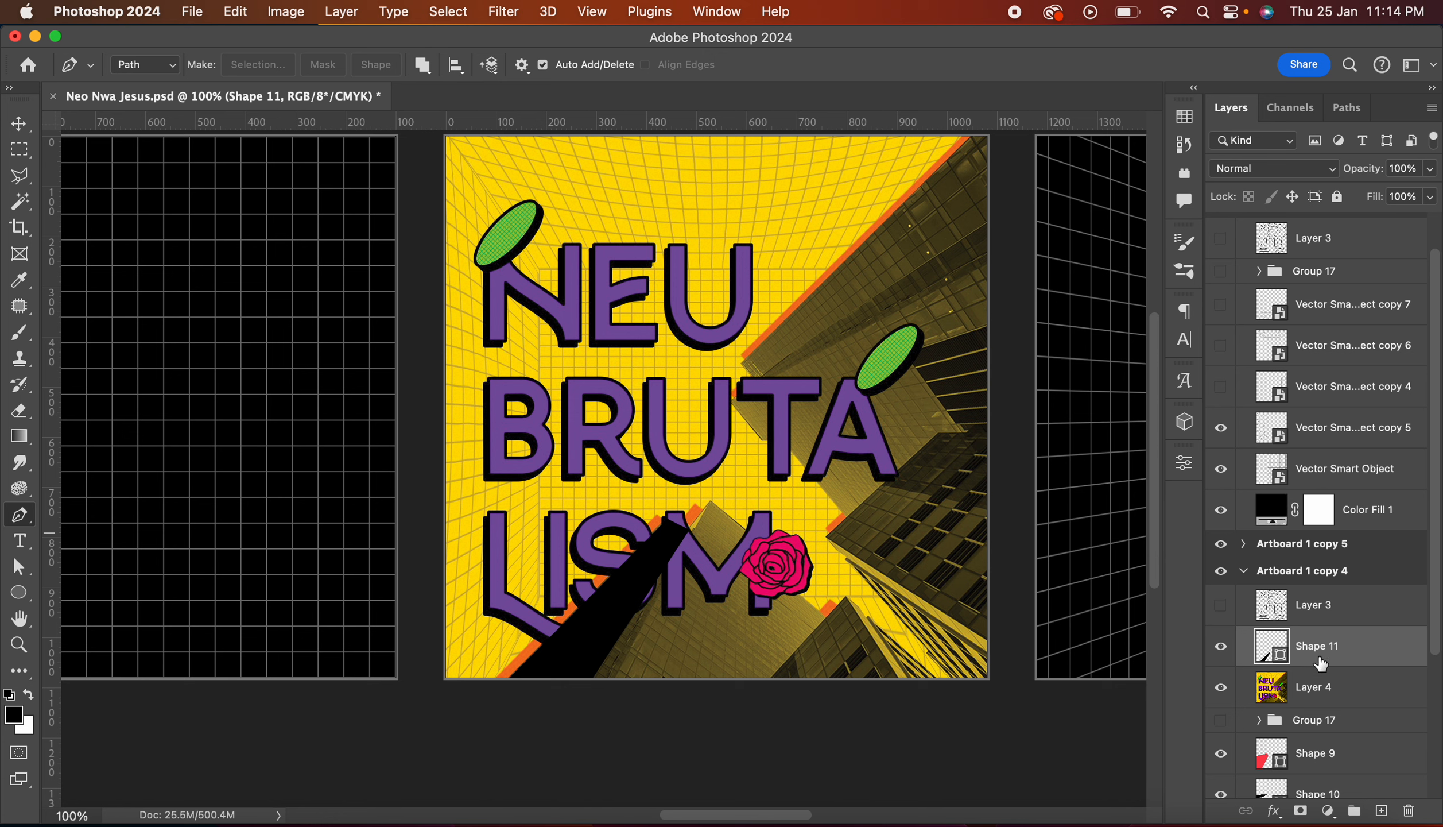
Step: Trace the narrow side face between the black strip and the bottom building's peak, and convert the path to a shape layer
left_click(689, 530)
left_click(607, 704)
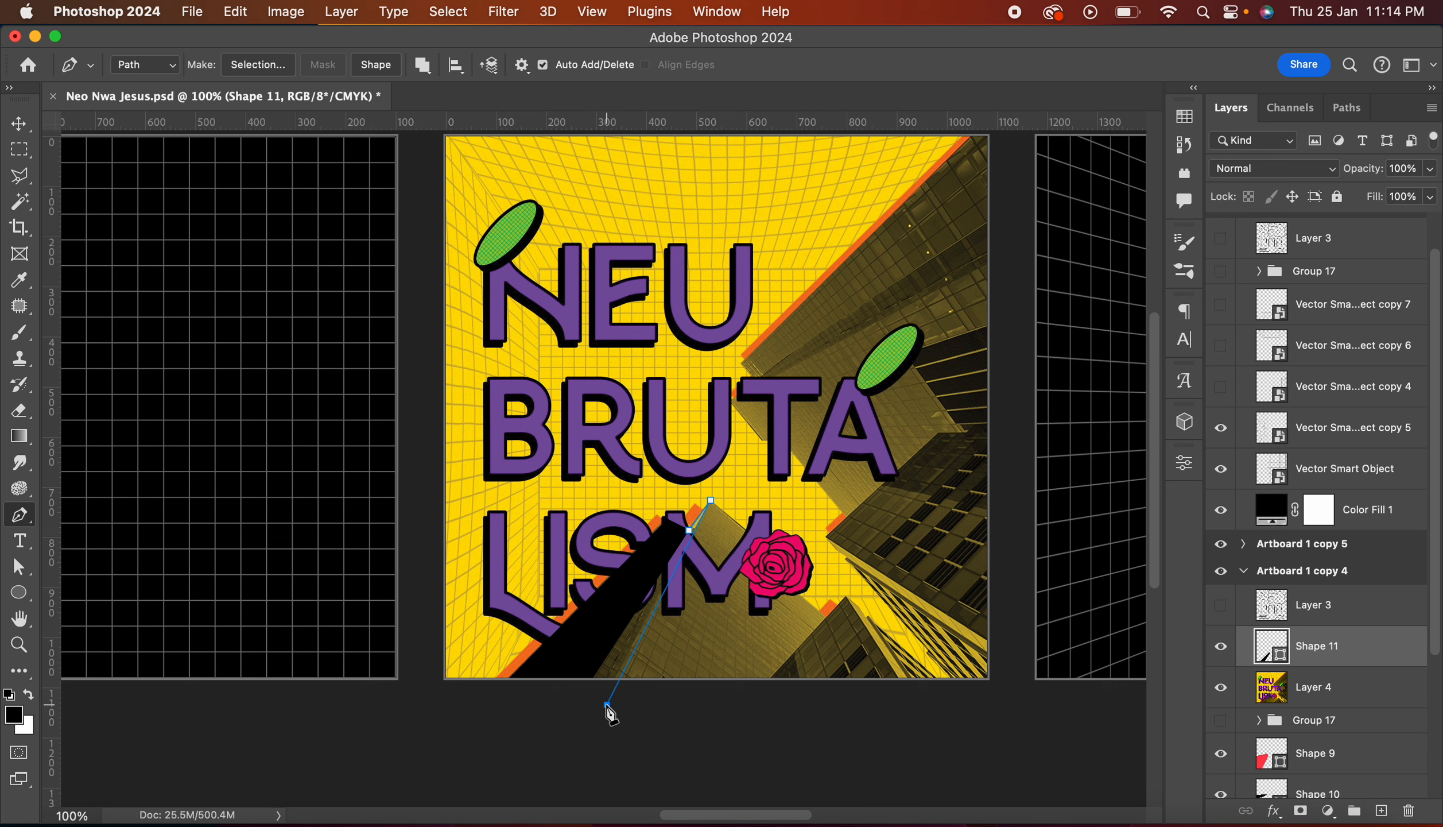
left_click(562, 705)
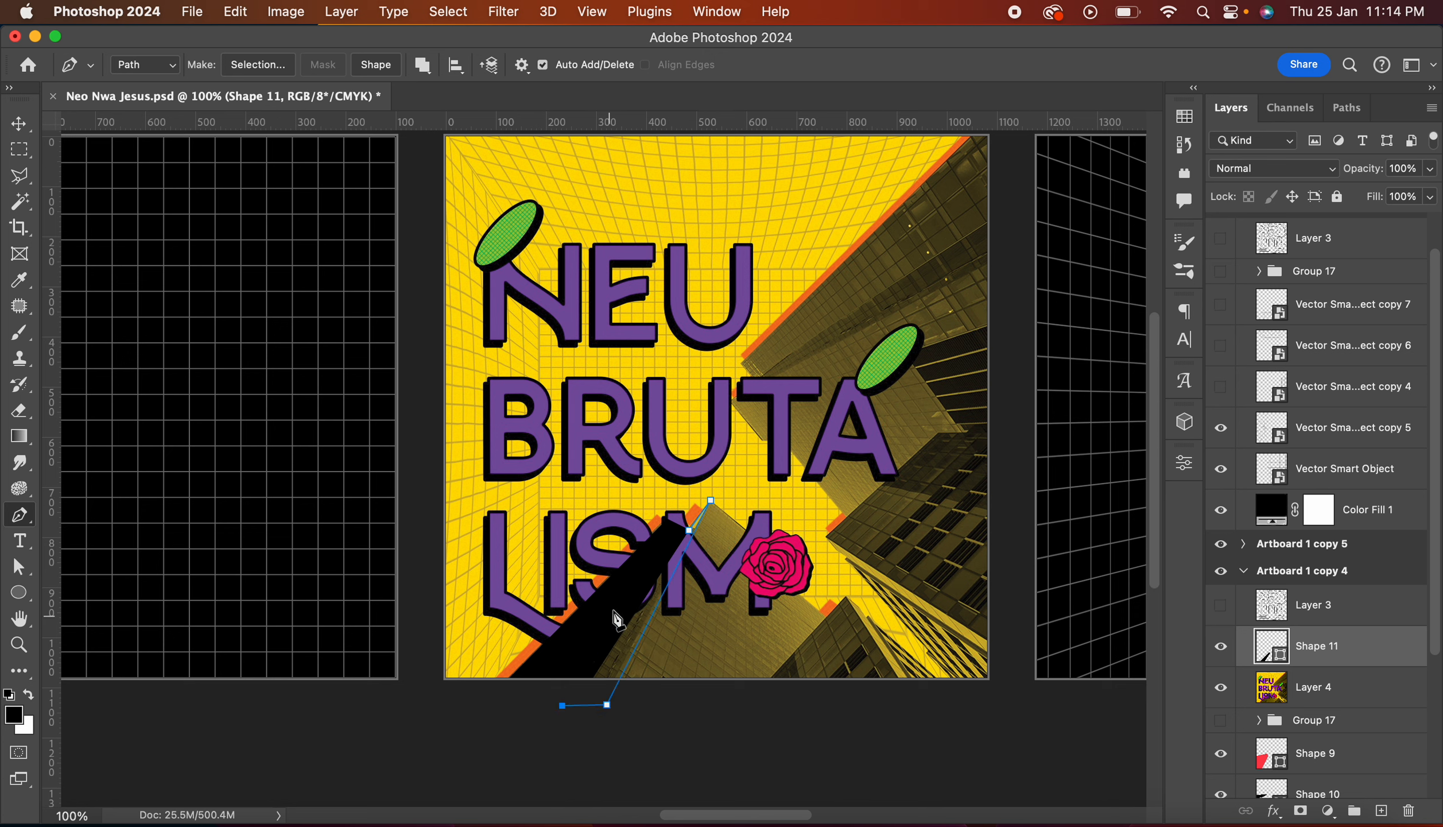
left_click(689, 530)
left_click(376, 65)
key("Return")
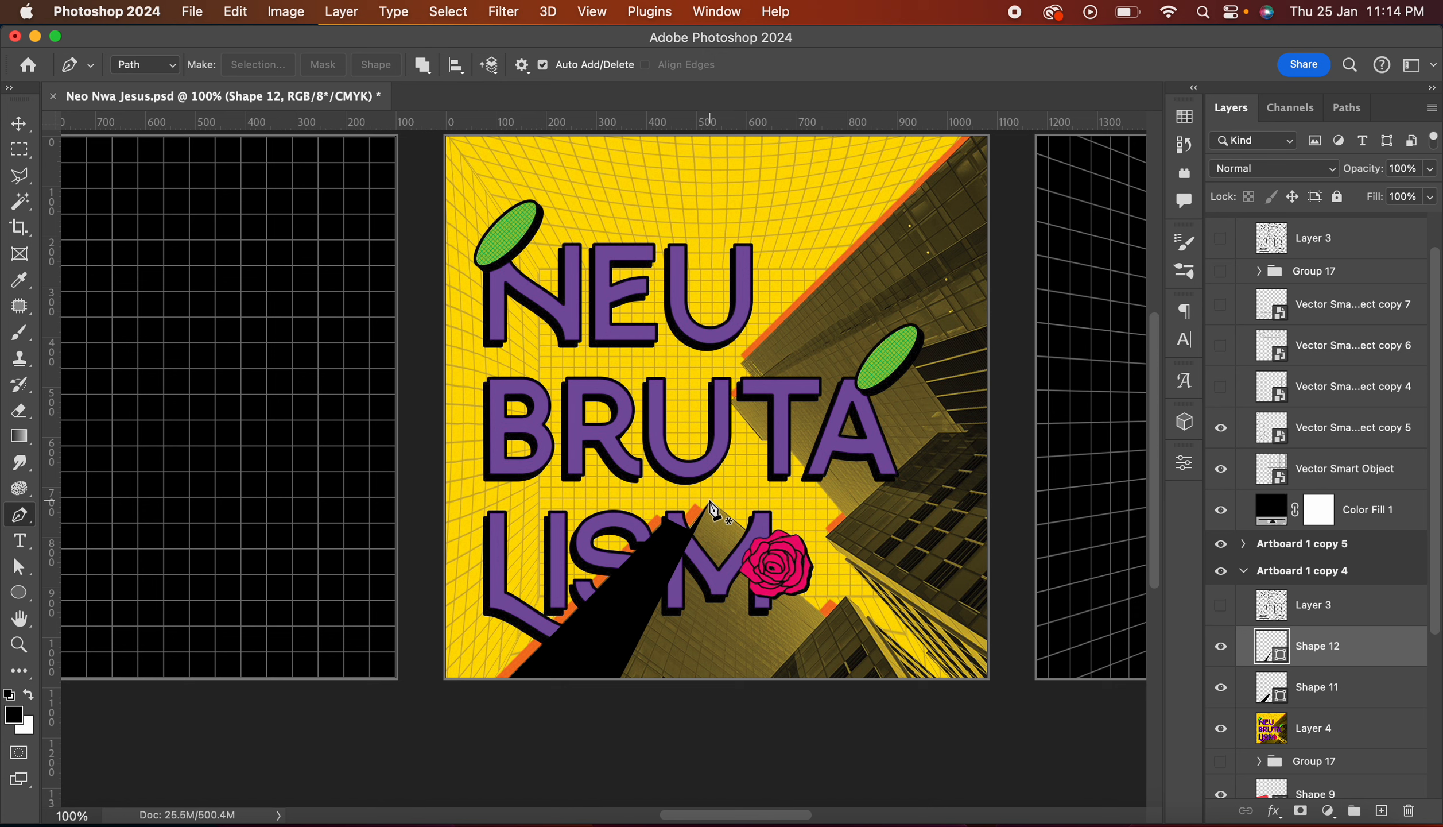
Step: Trace the bottom building's front face from its peak down past the artboard's lower edge and convert the path to a shape layer
left_click(710, 500)
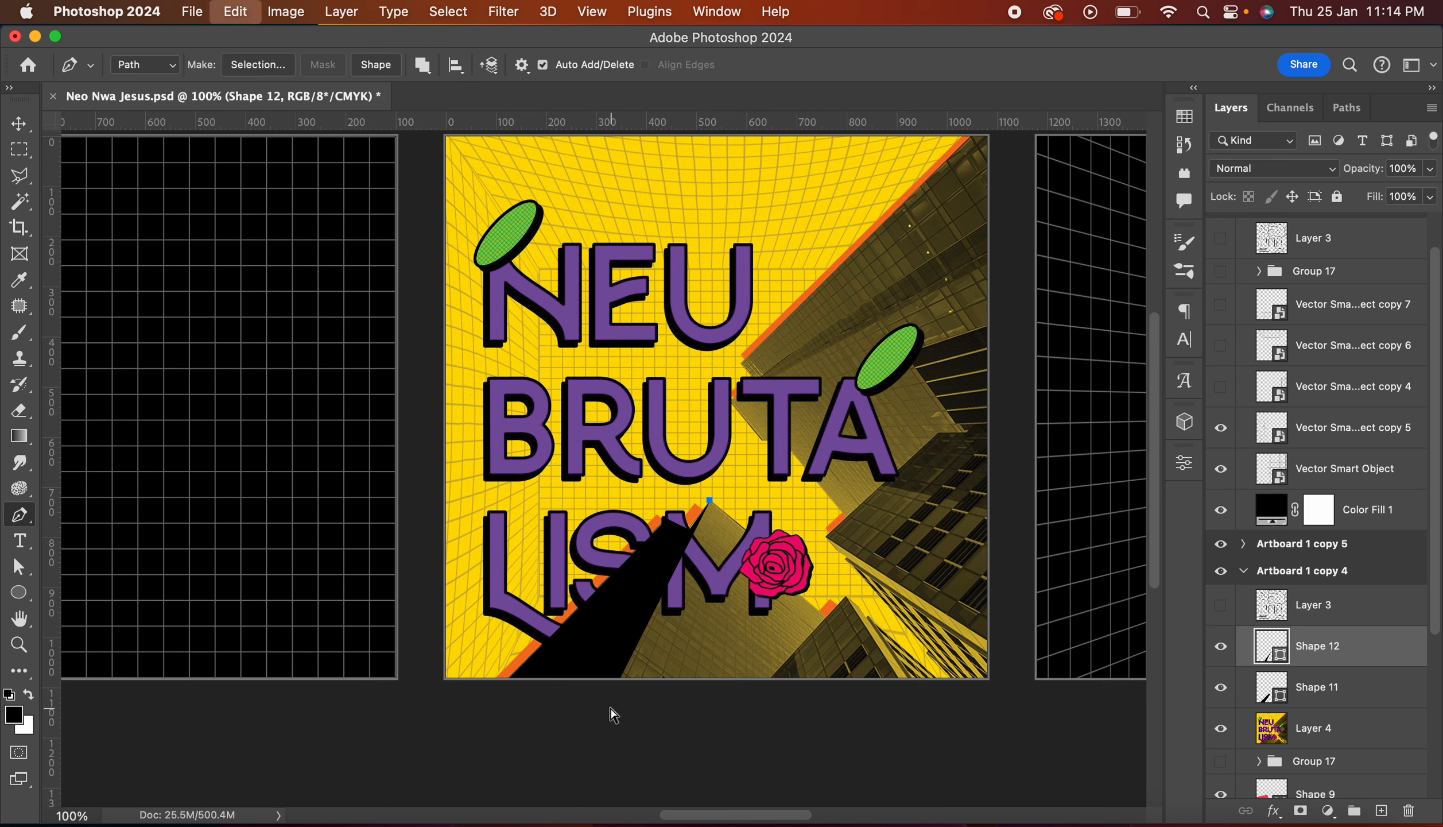
left_click(592, 711)
key("super+z")
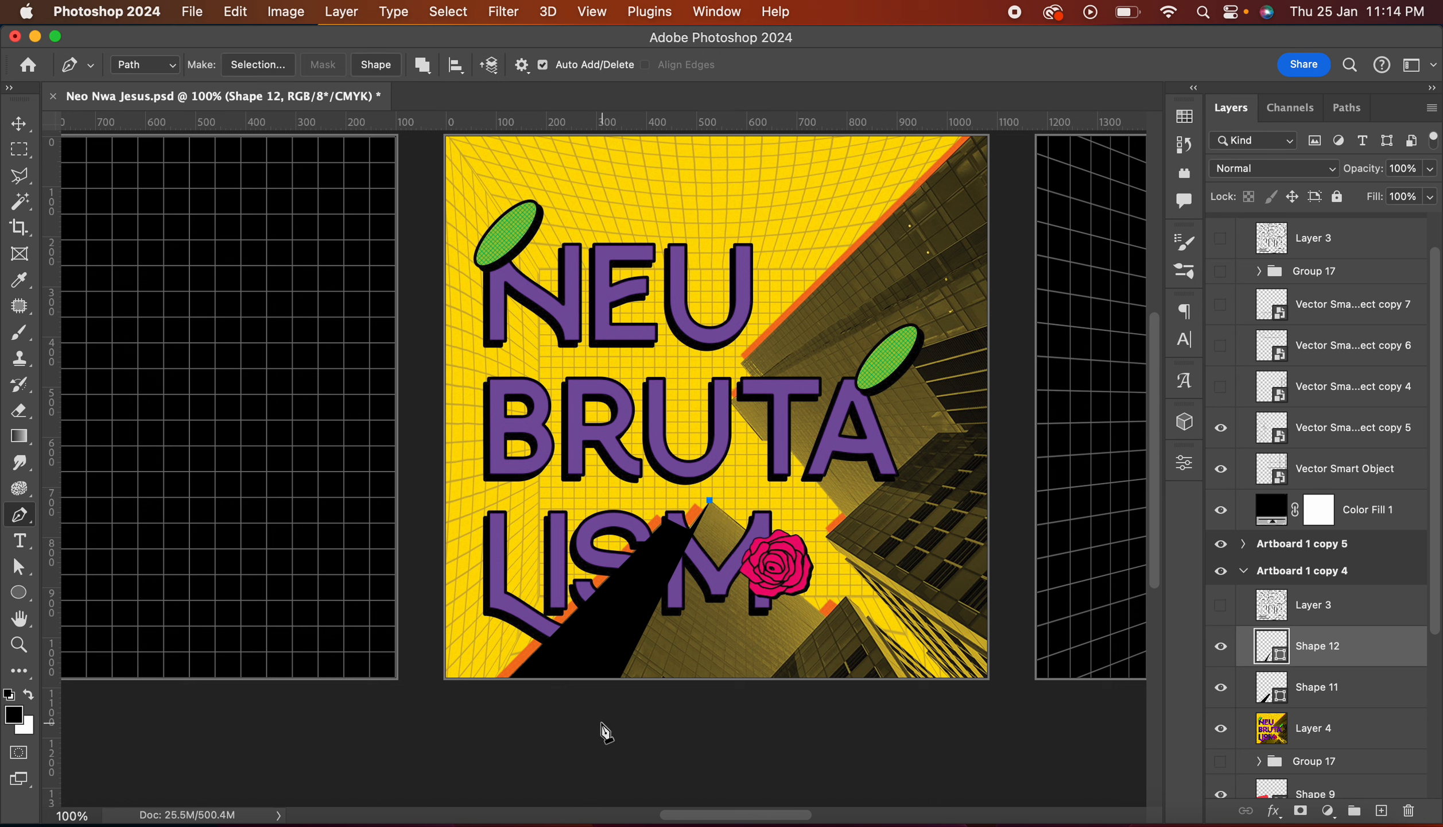
left_click(600, 718)
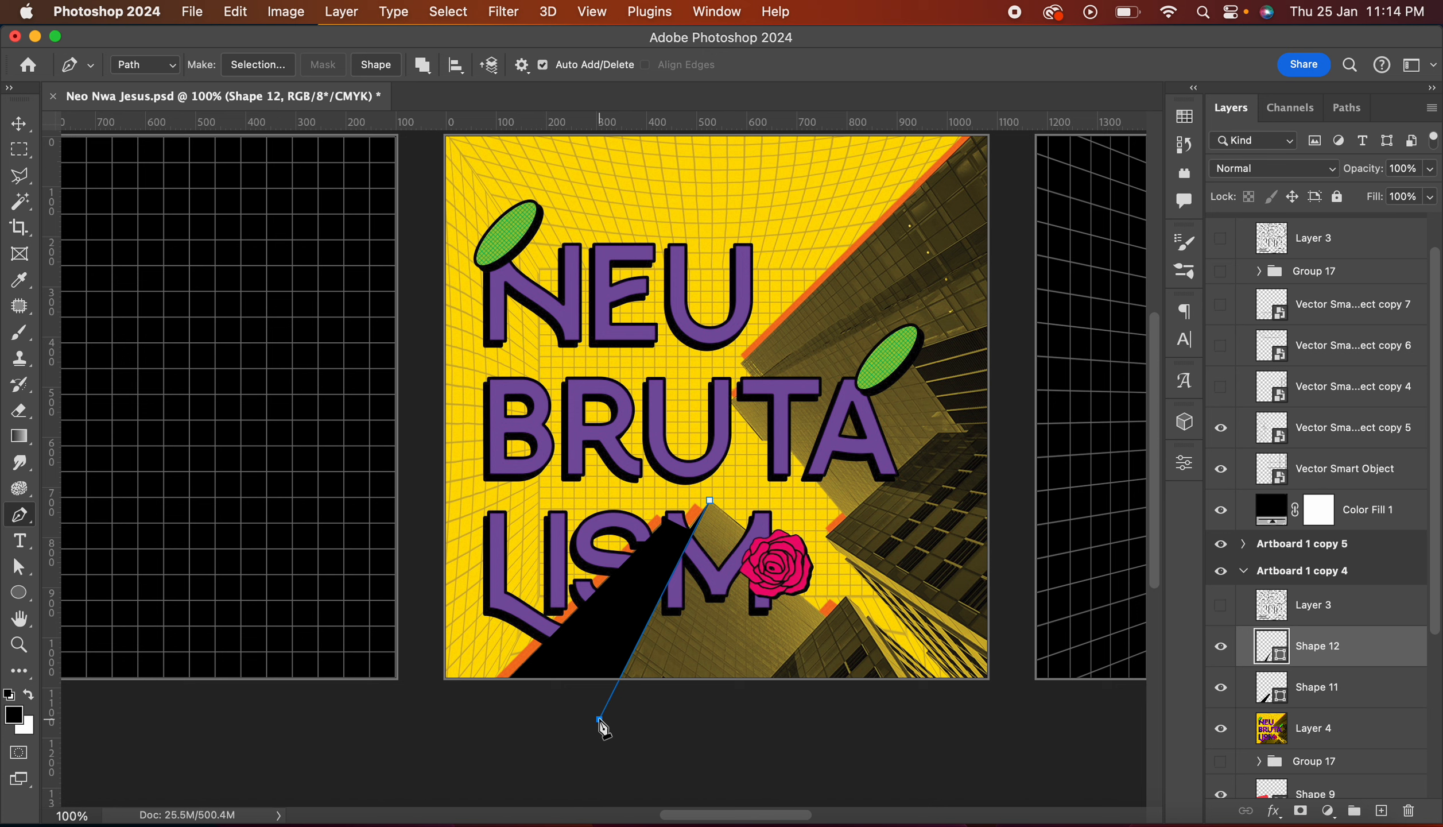
left_click(871, 747)
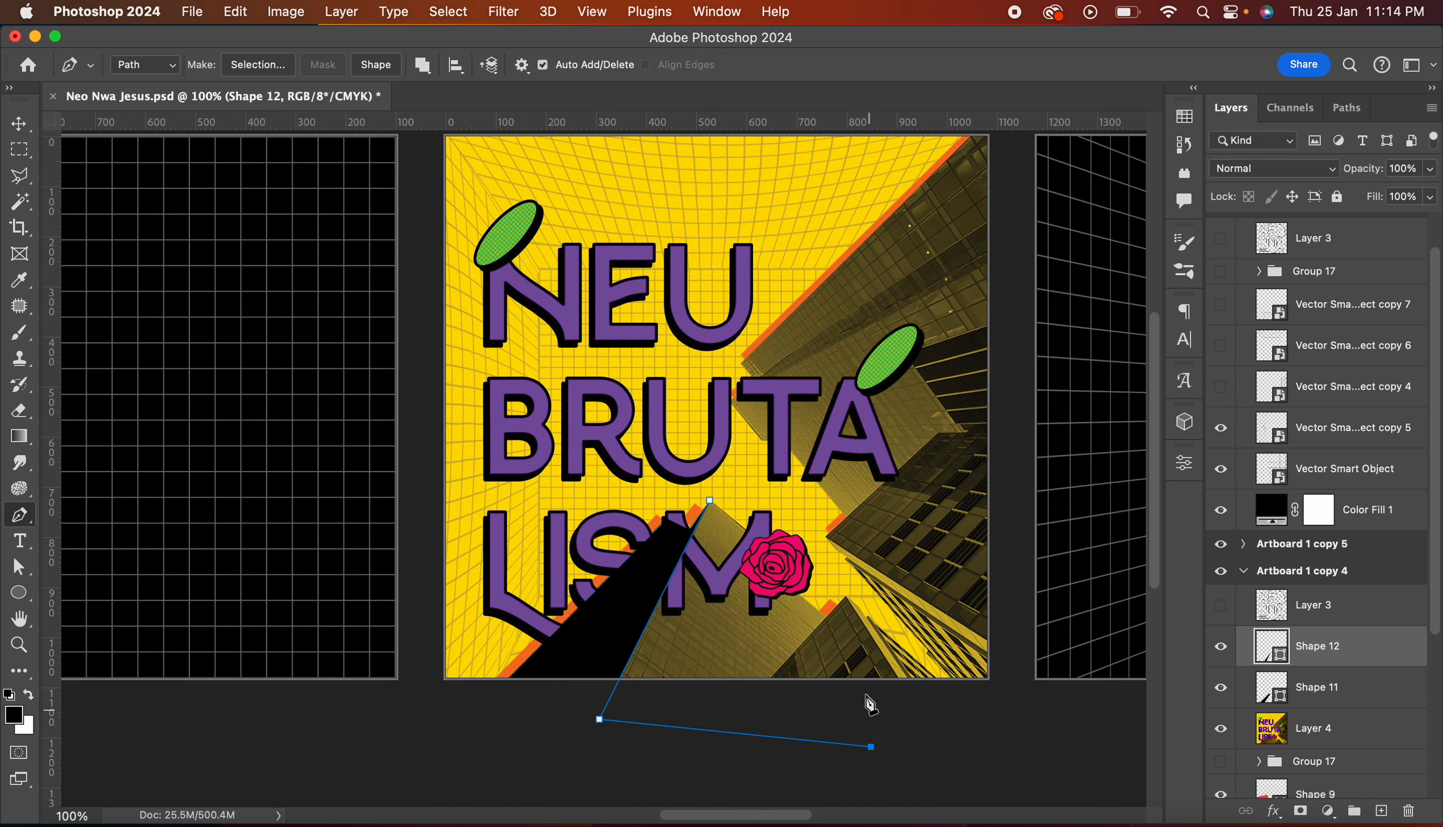
left_click(839, 621)
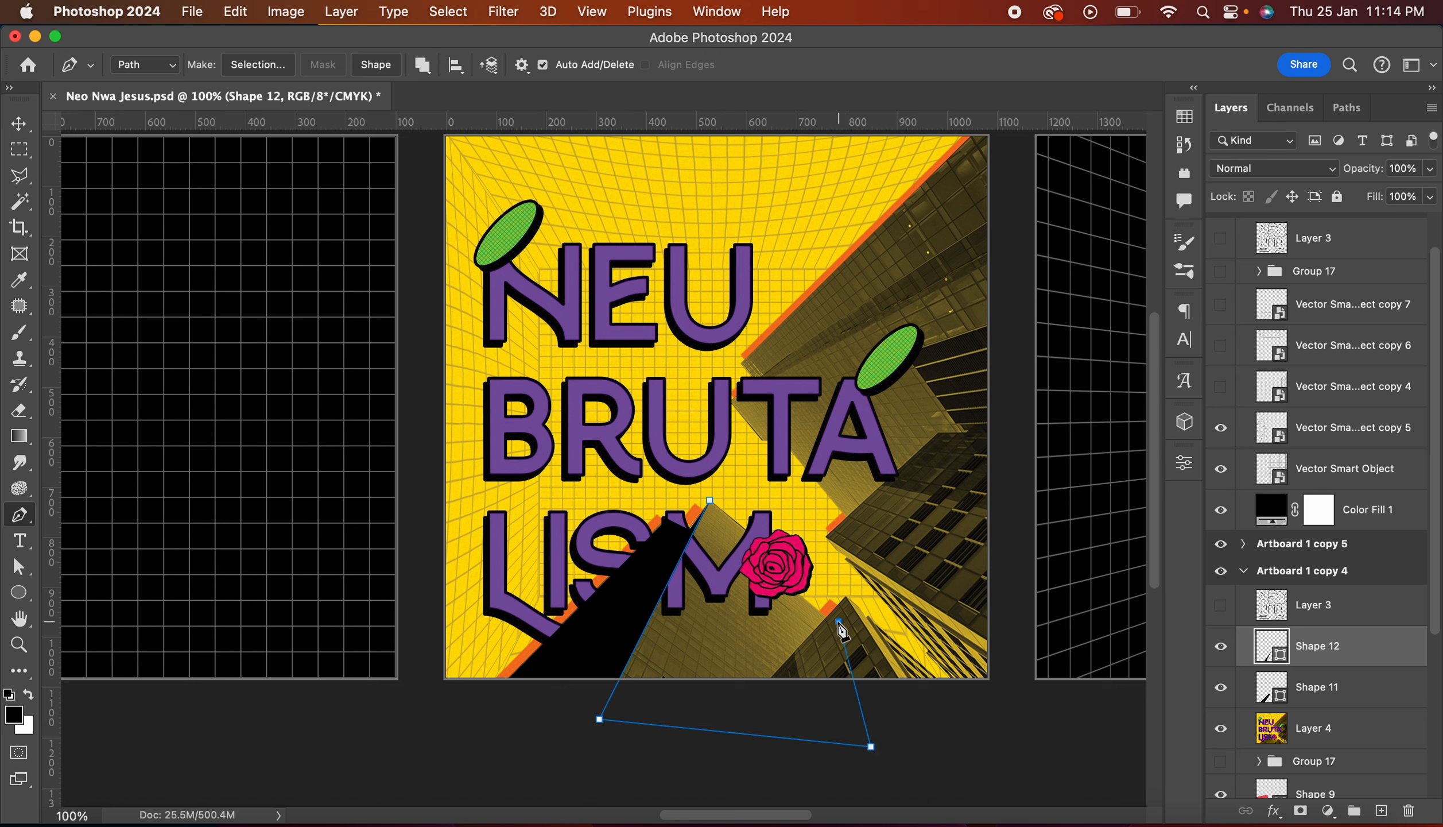
left_click(710, 502)
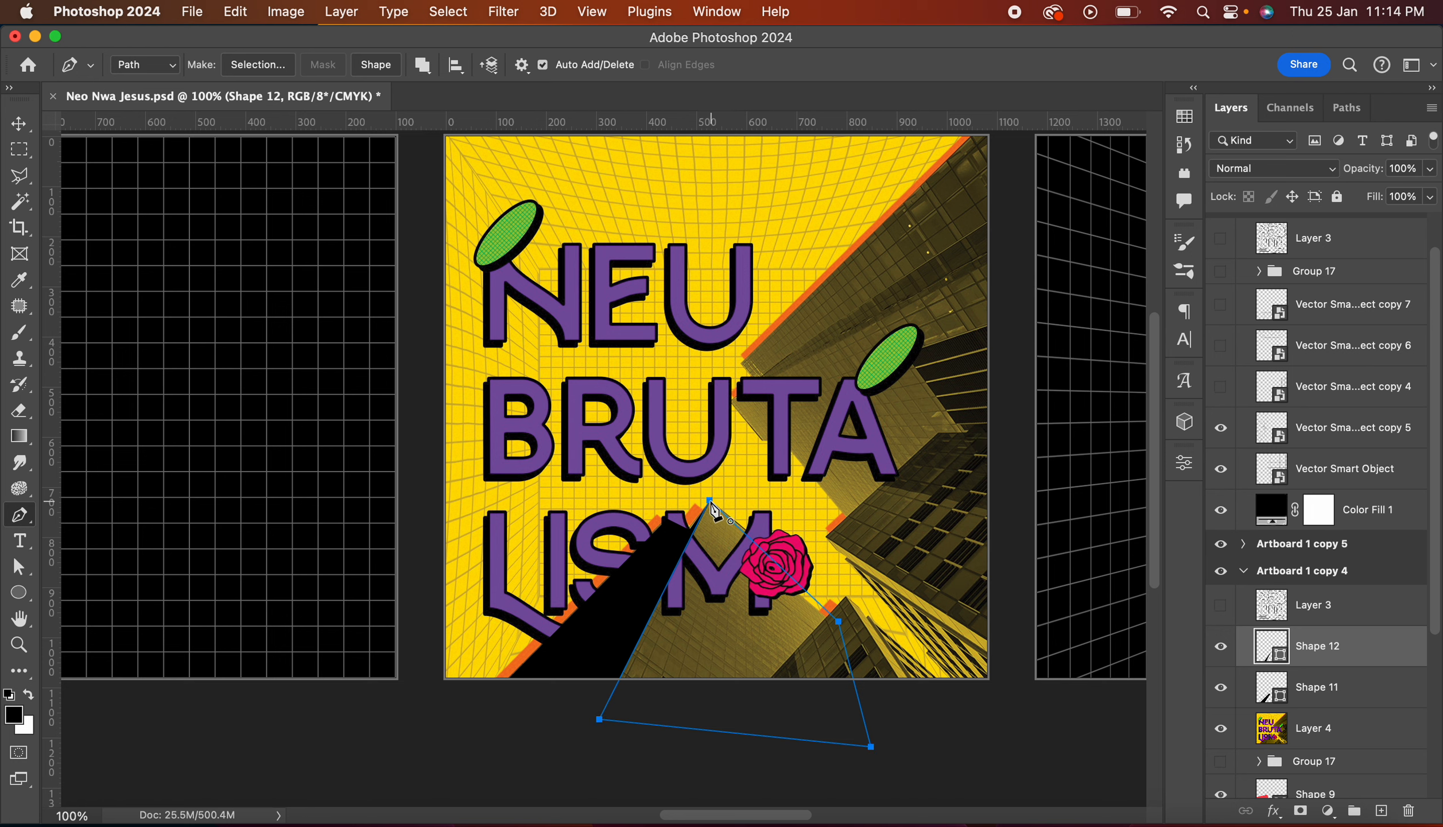
left_click(376, 64)
key("Return")
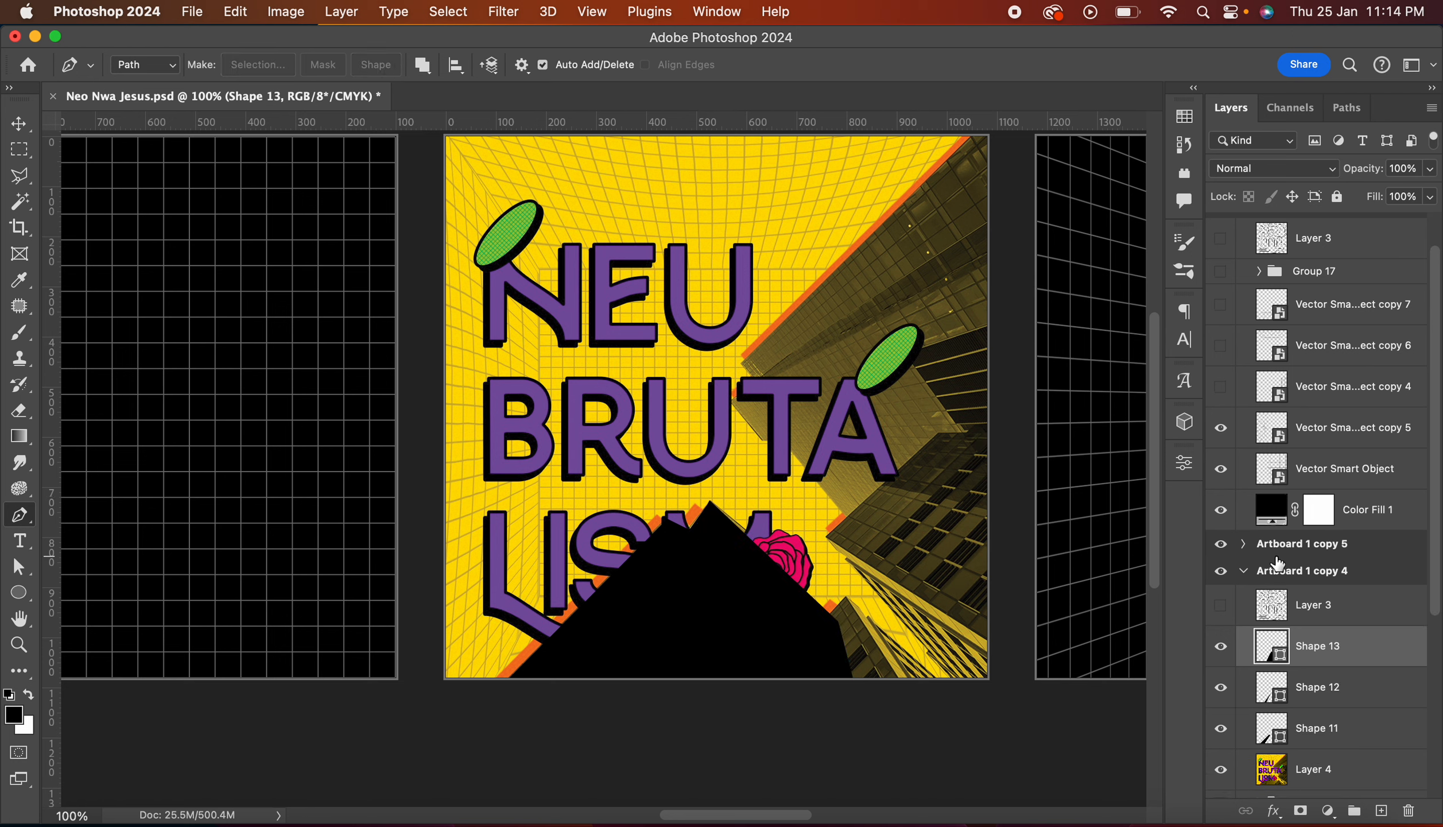
Step: Hide Shape 11, 12 and 13, trace the front face of the small triangular building at the artboard's lower edge, and convert the path to a shape layer
left_click_drag(1221, 646, 1221, 728)
left_click(768, 682)
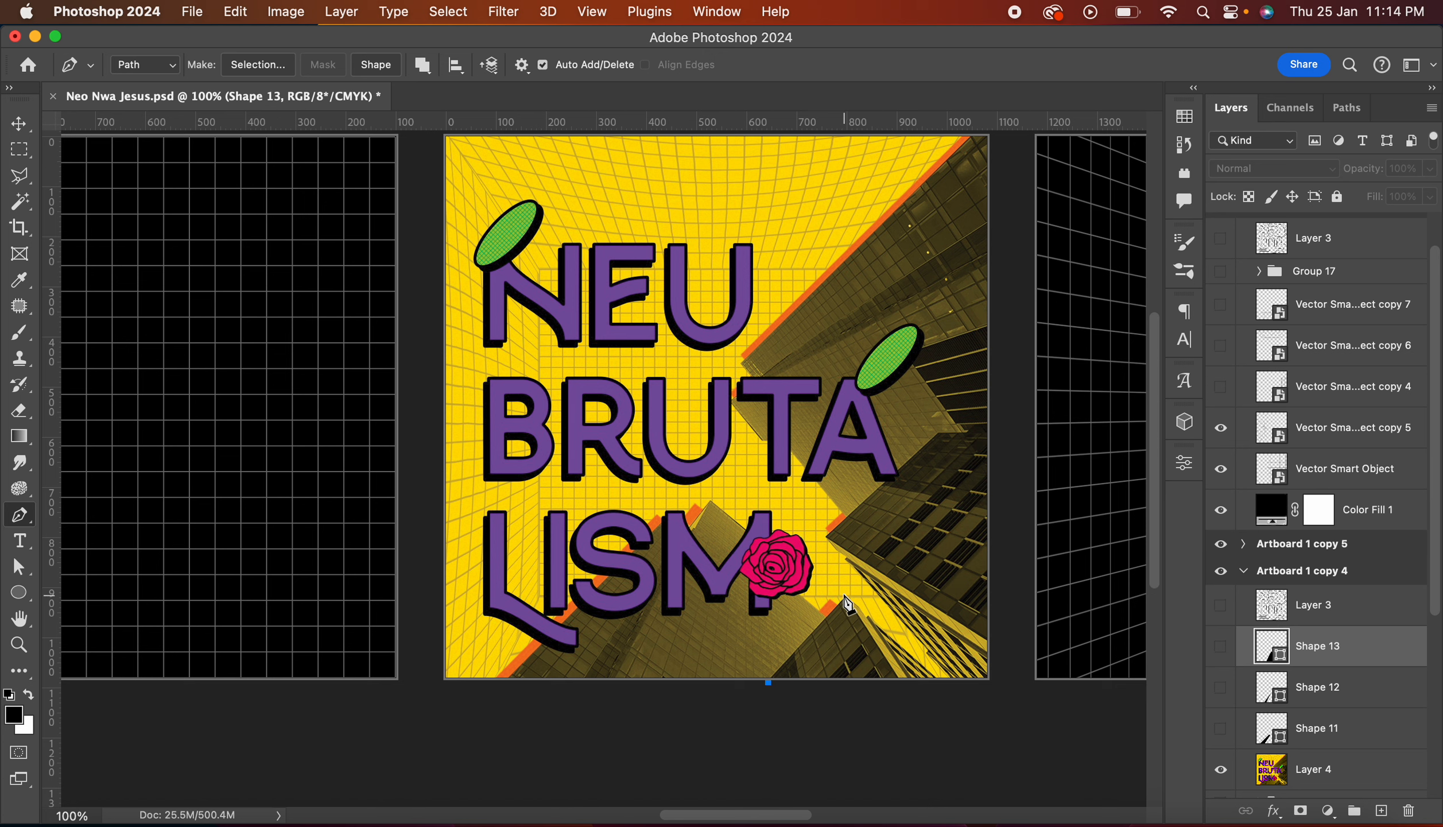
left_click(845, 593)
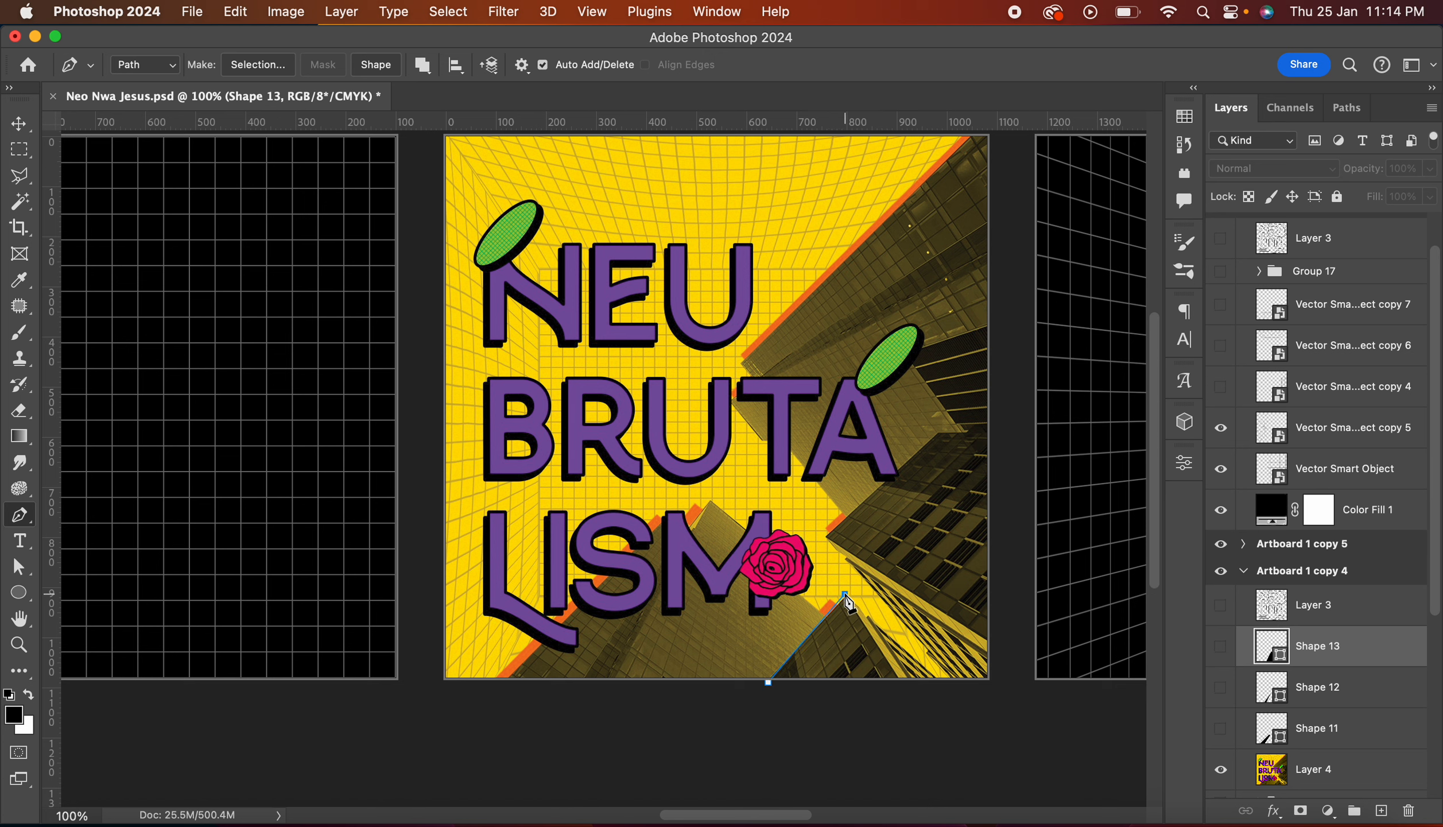
left_click(909, 699)
key("super+z")
left_click(913, 704)
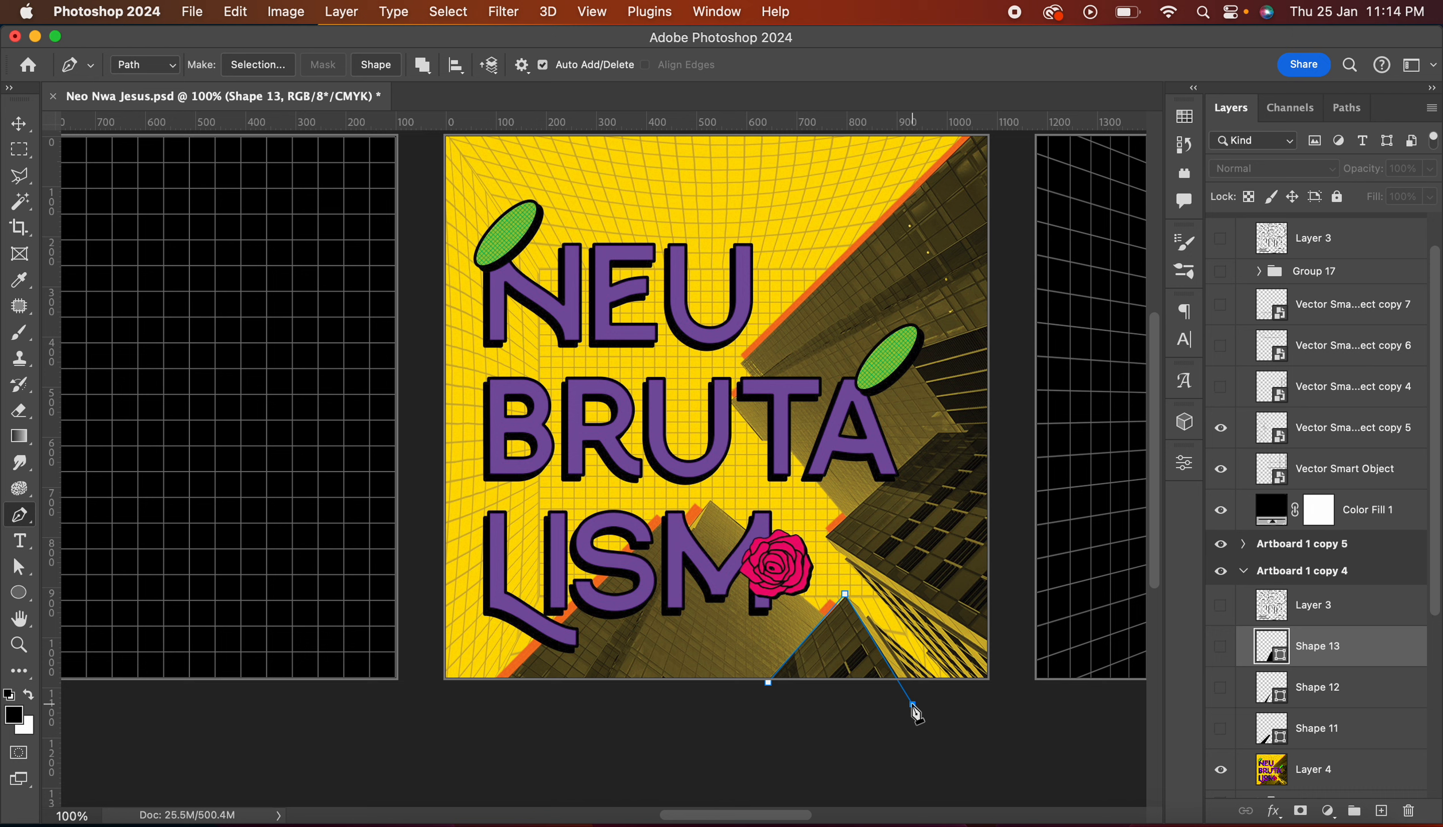
left_click(769, 683)
left_click(379, 65)
Step: Trace the small triangular building's right side face from its peak past the artboard's lower edge and convert the path to a shape layer
left_click(846, 593)
left_click(909, 699)
left_click(978, 709)
left_click(939, 680)
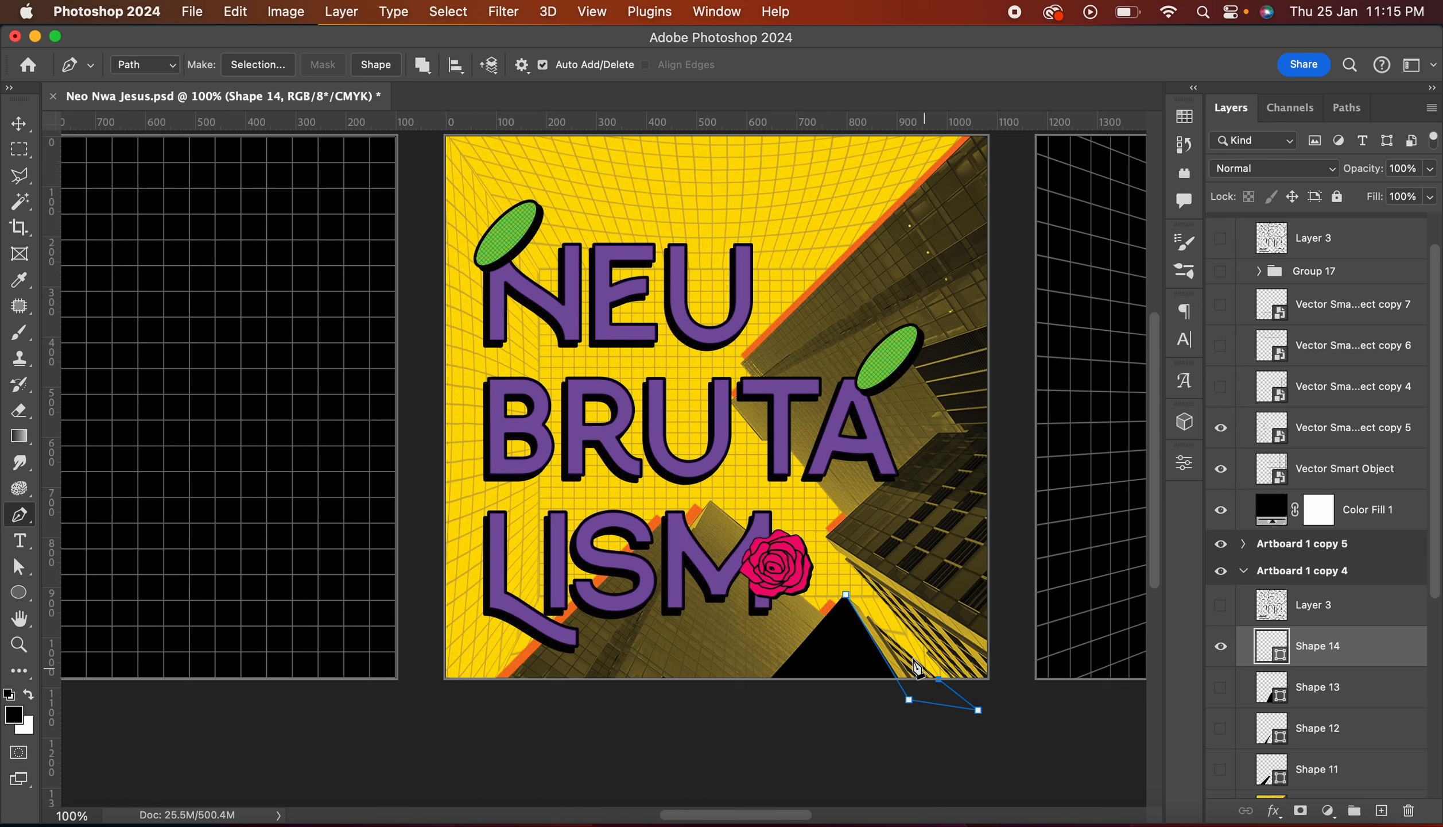
left_click(845, 594)
left_click(374, 63)
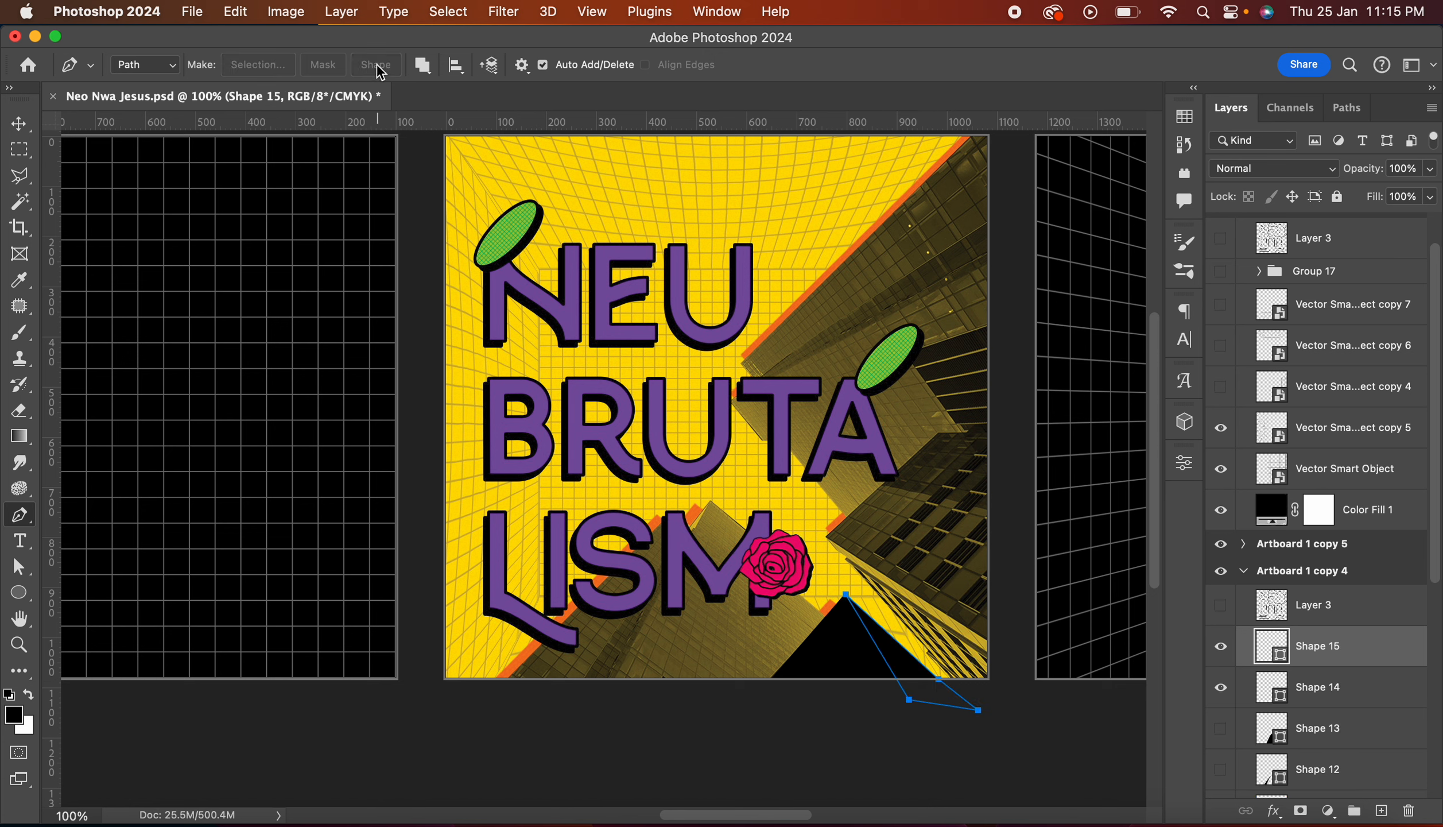
Step: Hide Shape 14 and 15, trace the narrow striped face beneath the lower-right building, and convert the path to a shape layer
left_click(1217, 648)
left_click(1219, 687)
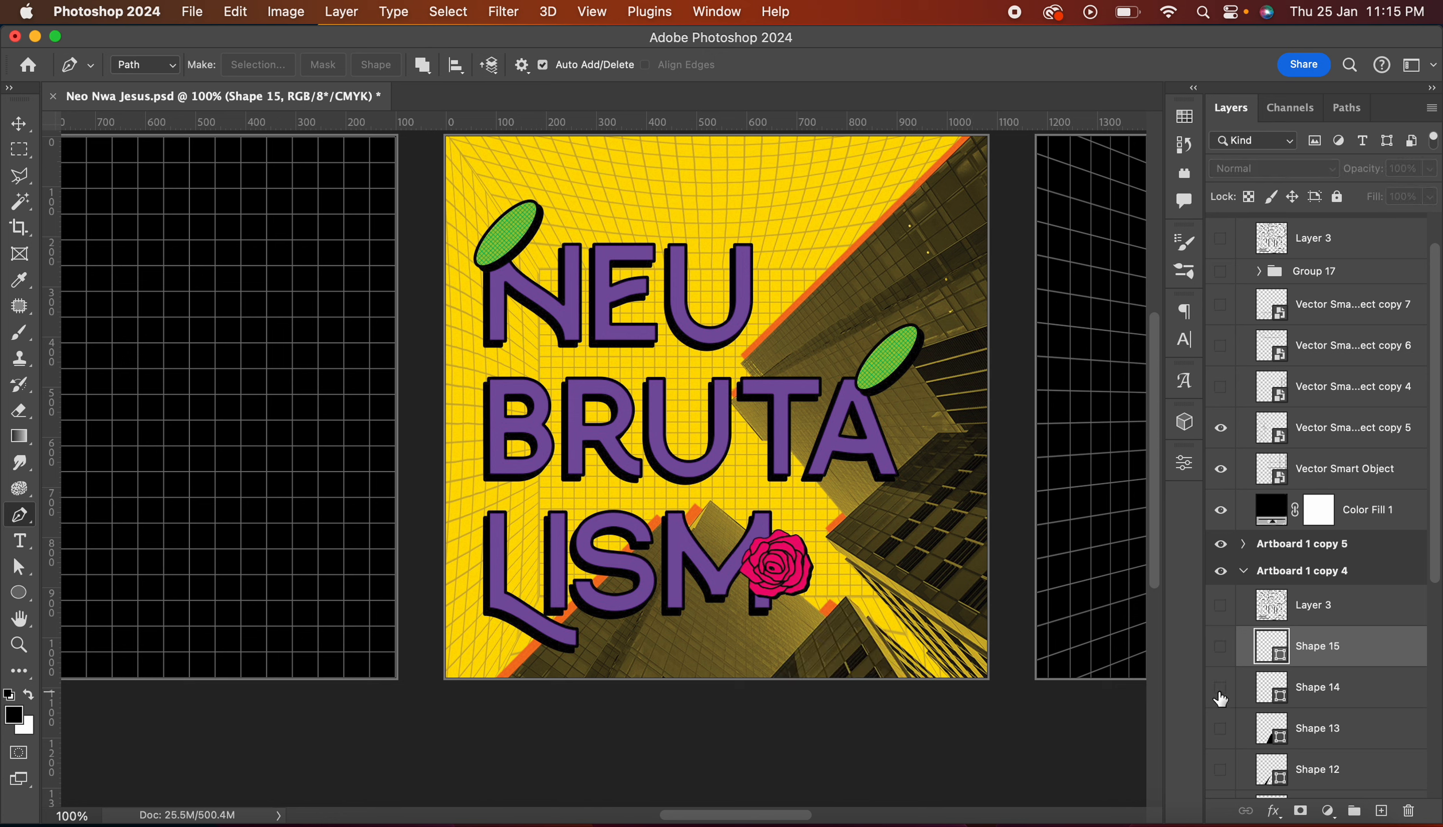
left_click(953, 678)
left_click(924, 647)
left_click(825, 539)
left_click(993, 647)
left_click(1009, 702)
left_click(963, 702)
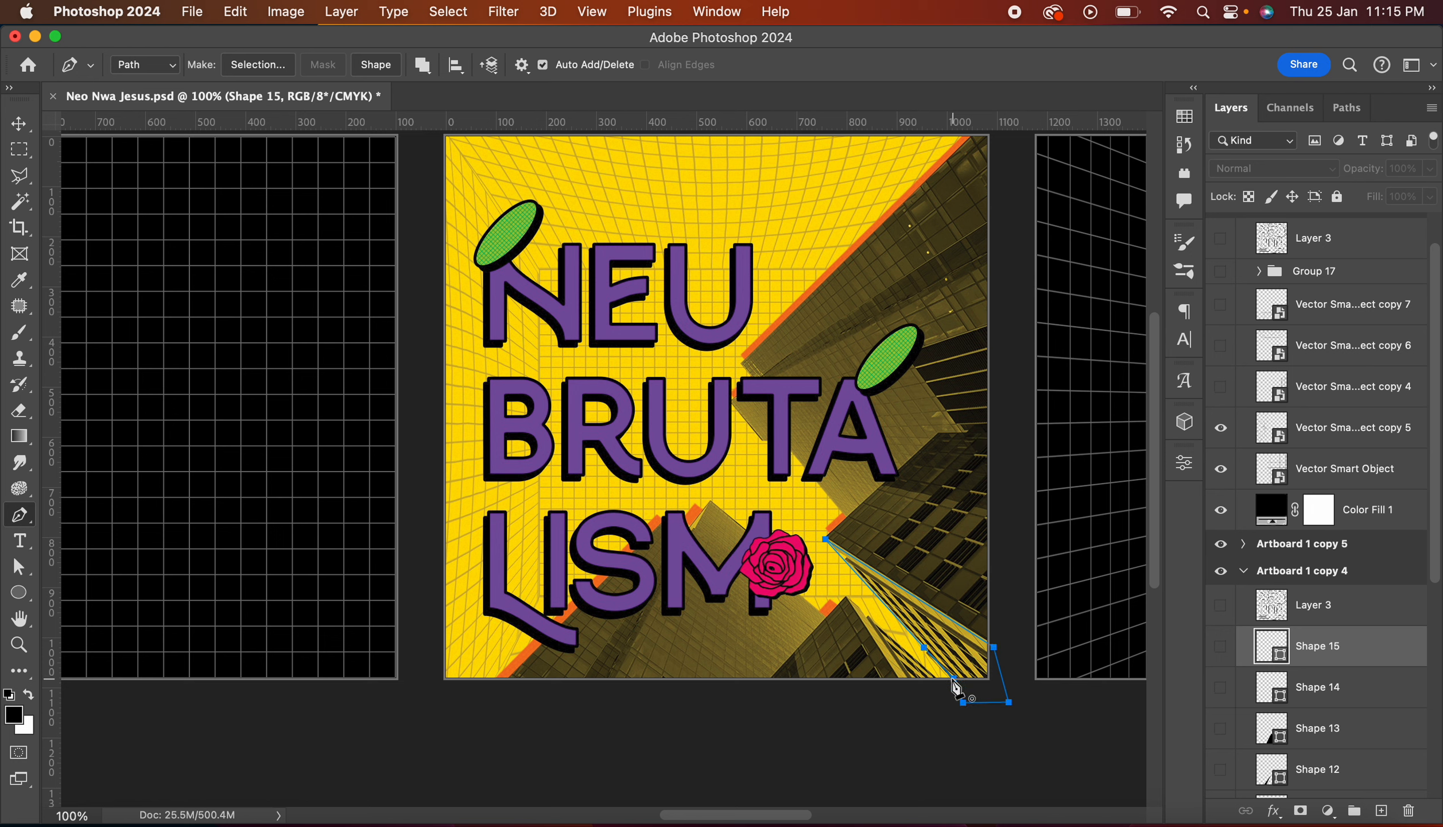
left_click(954, 678)
left_click(375, 64)
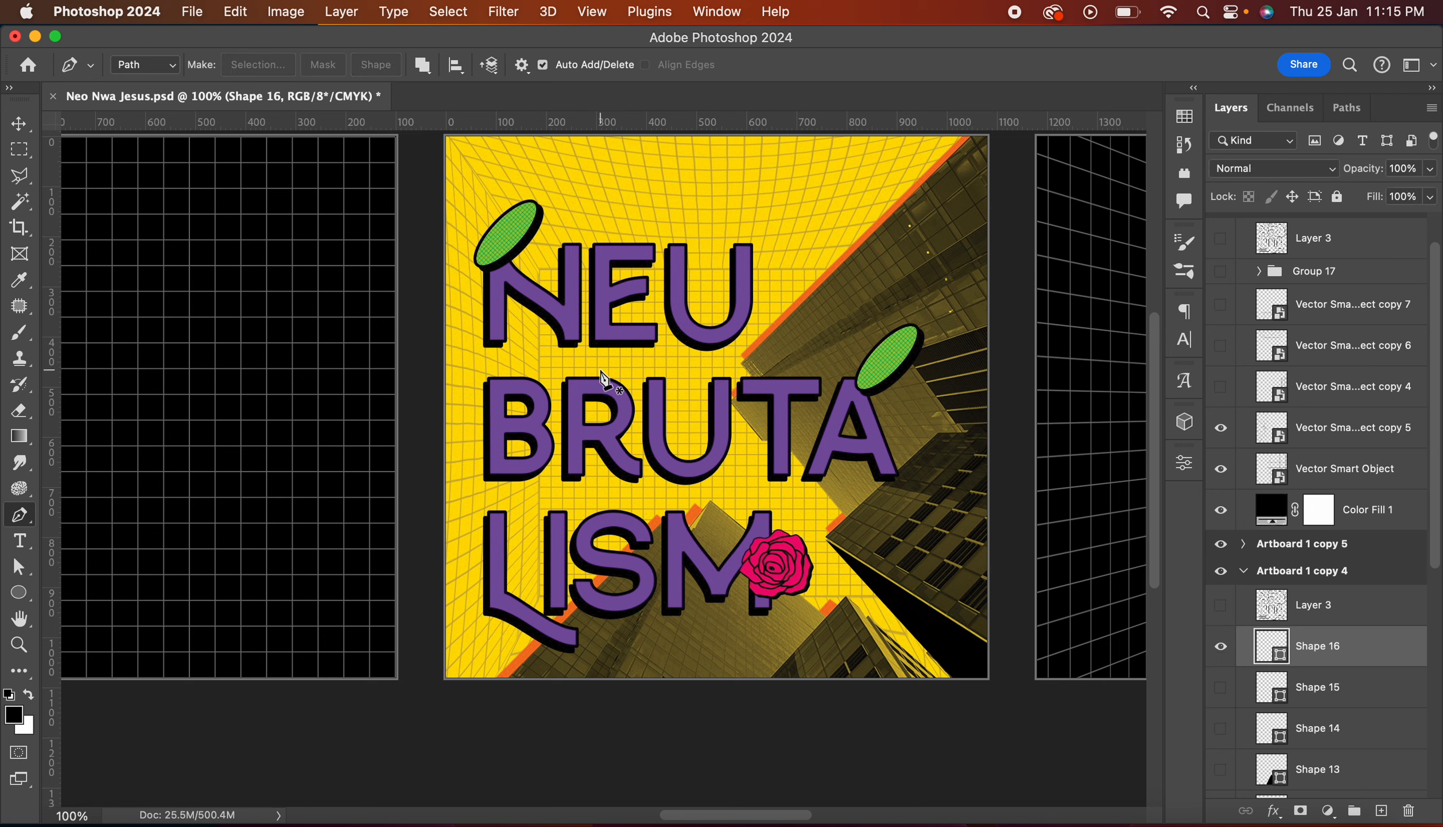
Step: Trace the lower-right building's front face from its left corner past the artboard's right edge and convert the path to a shape layer
left_click(826, 540)
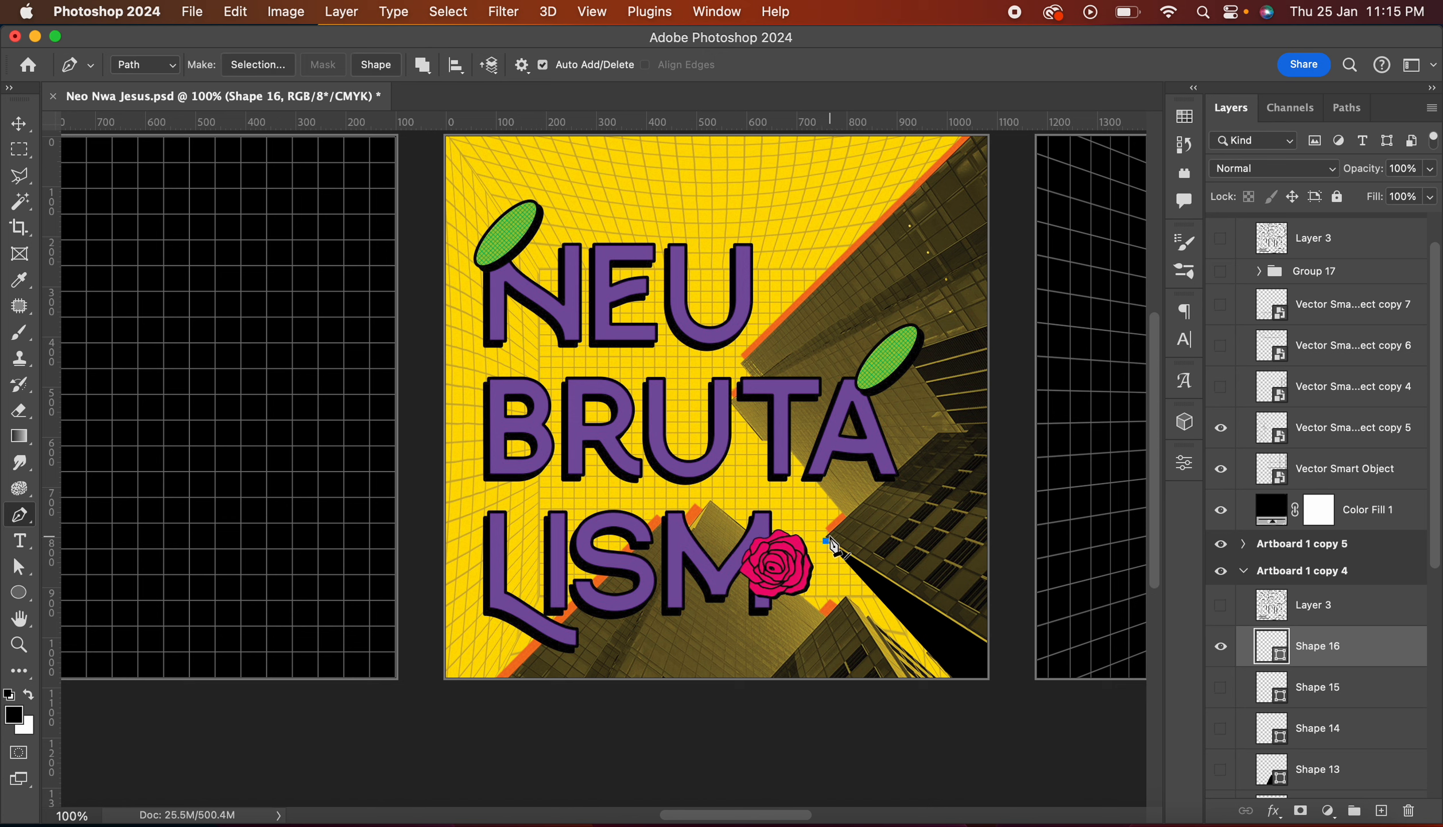
left_click(940, 431)
left_click(1014, 432)
left_click(1014, 654)
left_click(826, 540)
left_click(375, 65)
Step: Trace the large middle-right building face from its left corner past the artboard's right edge, convert it to a shape layer, and keep that layer visible
left_click(733, 400)
left_click(1014, 255)
left_click(375, 65)
left_click_drag(1221, 646, 1221, 728)
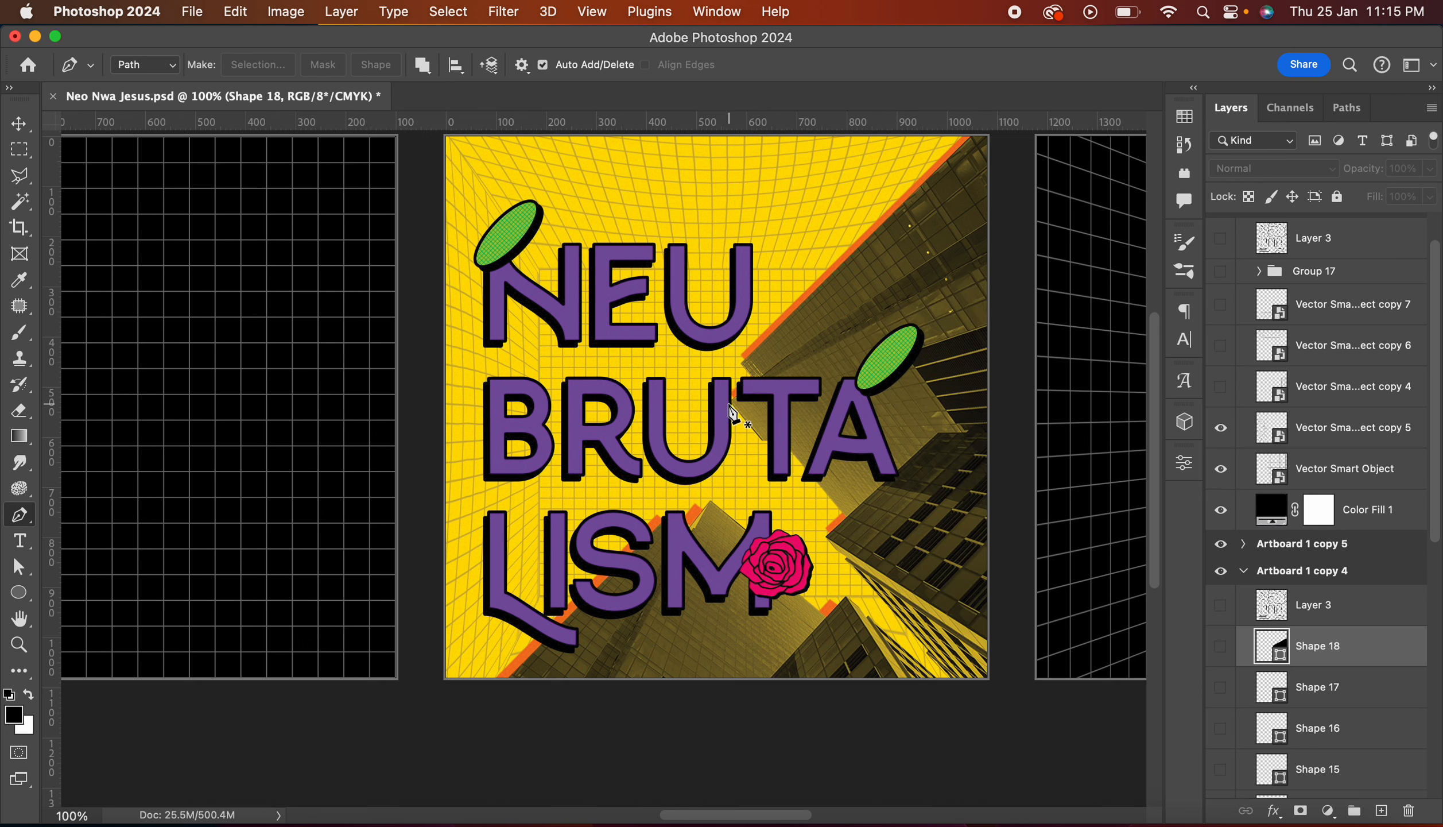
left_click(1221, 646)
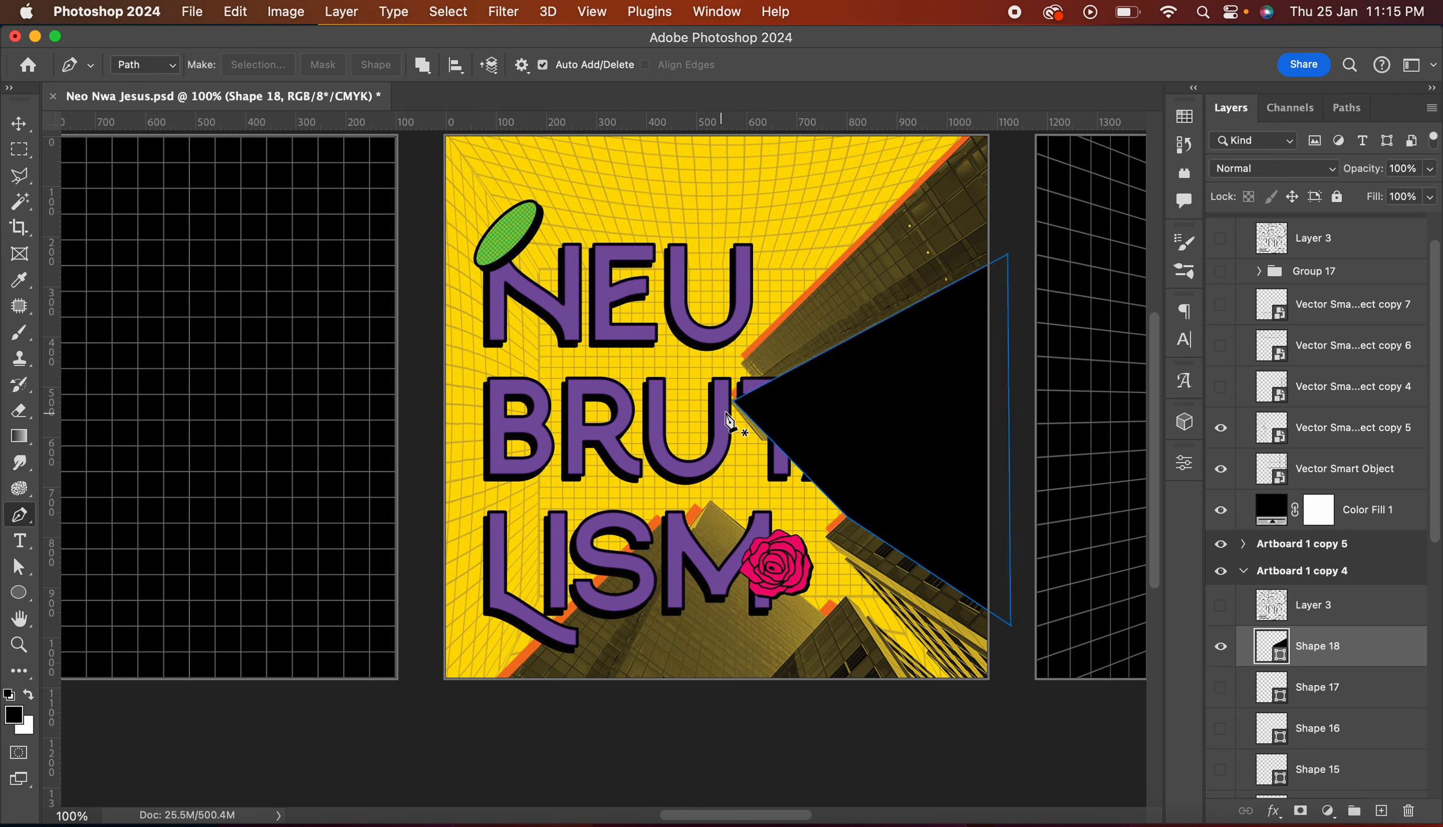
key("Escape")
Step: Trace the upper-right building face from its left corner along the orange edge past the artboard's corner and convert the path to a shape layer
left_click(735, 401)
left_click(747, 366)
left_click(999, 139)
left_click(1014, 257)
left_click(734, 400)
left_click(375, 65)
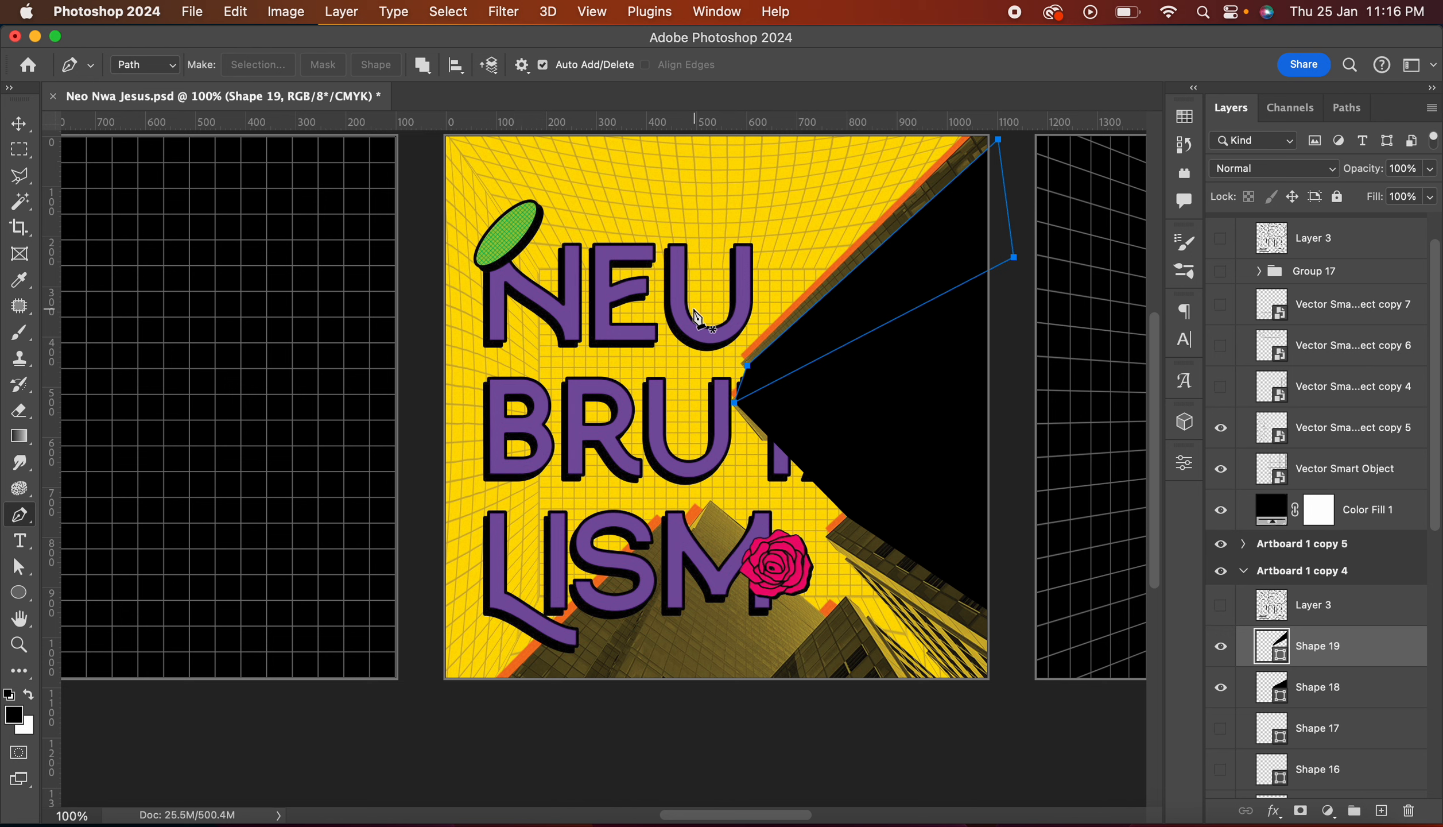
key("Escape")
key("v")
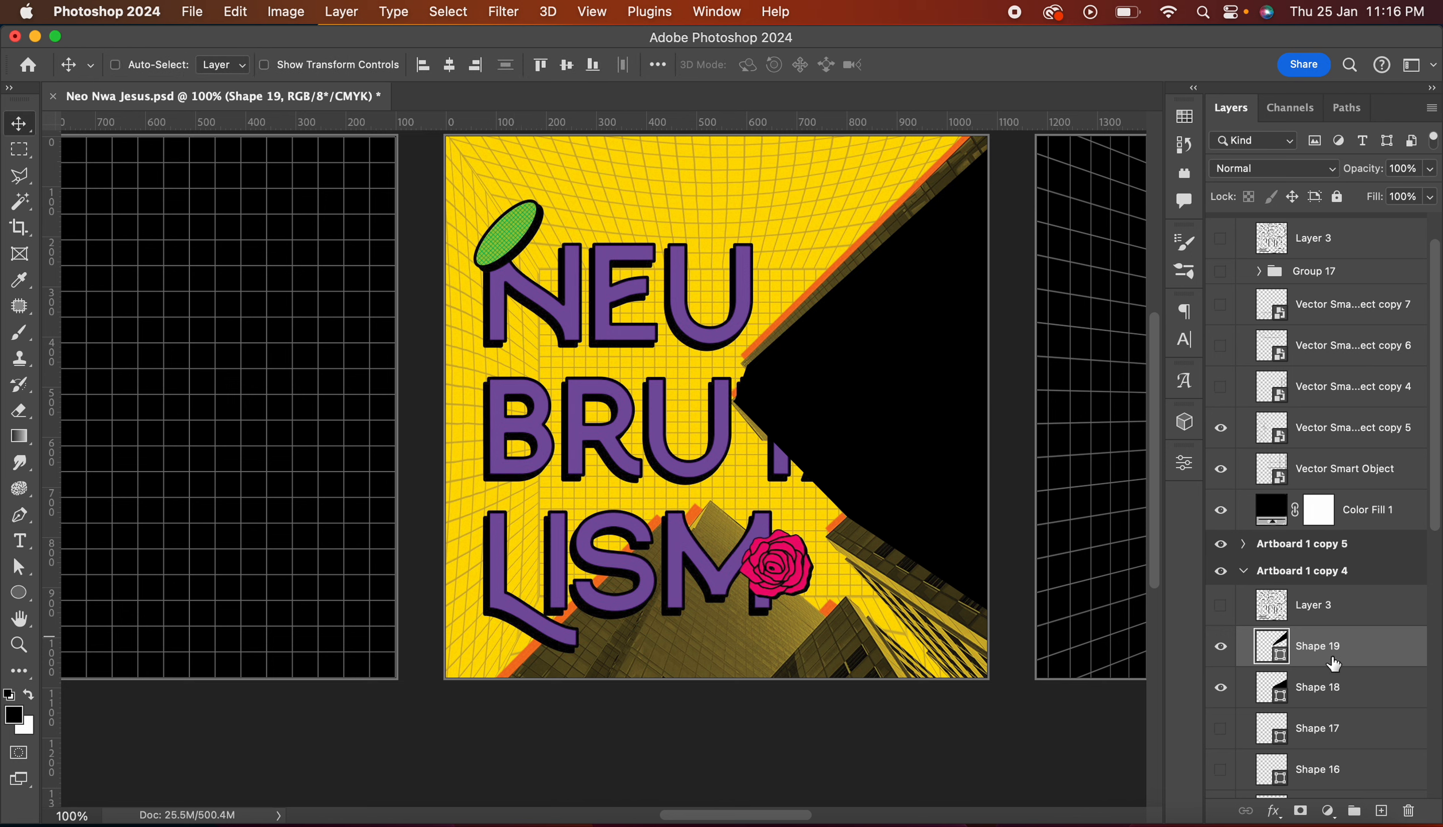
Step: Hide Shape 9, Shape 10 and the Layer 4 reference poster in Artboard 1 copy 4
scroll(1320, 655, "down", 10)
left_click(1221, 551)
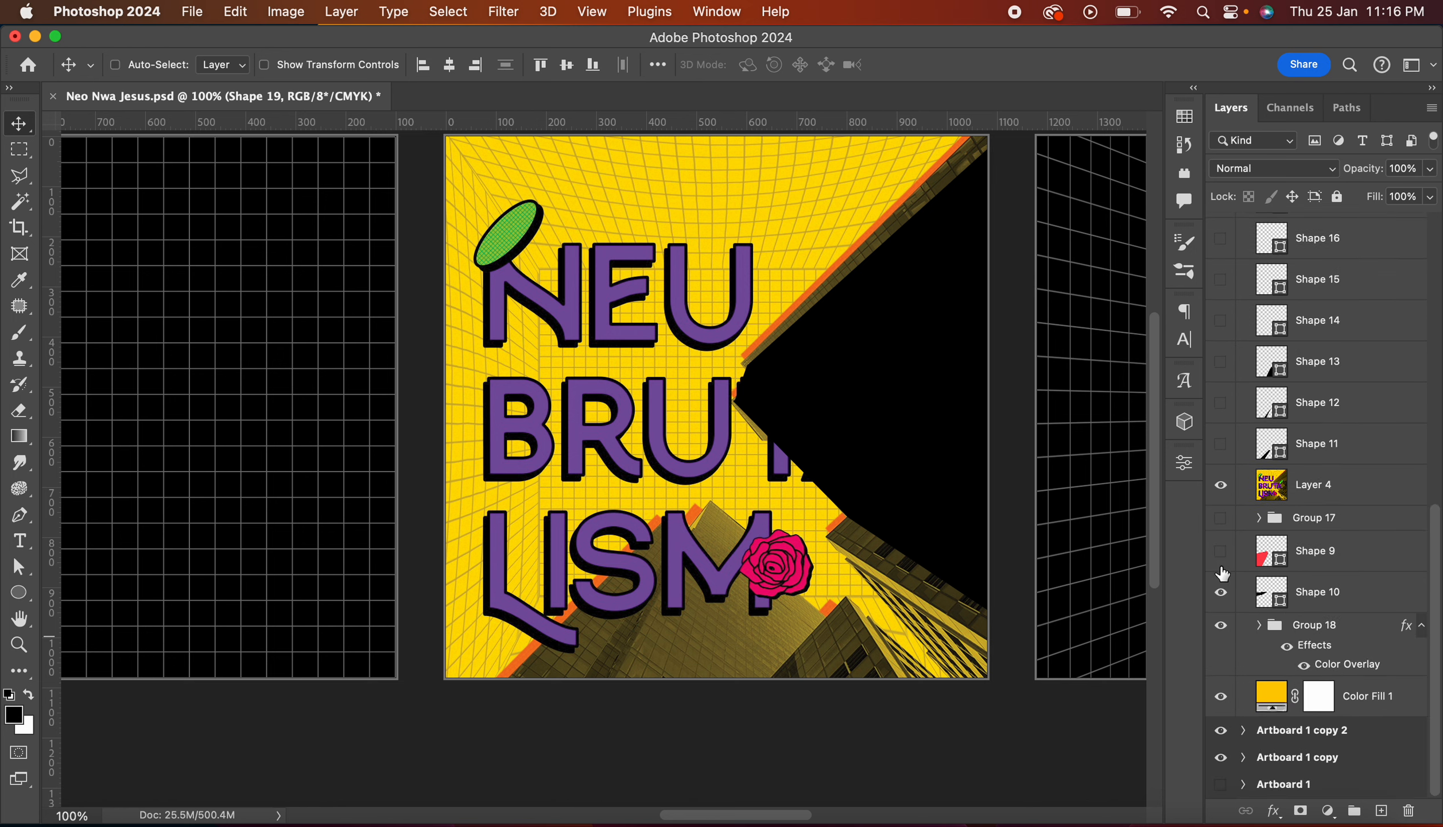
left_click(1222, 592)
left_click(1221, 485)
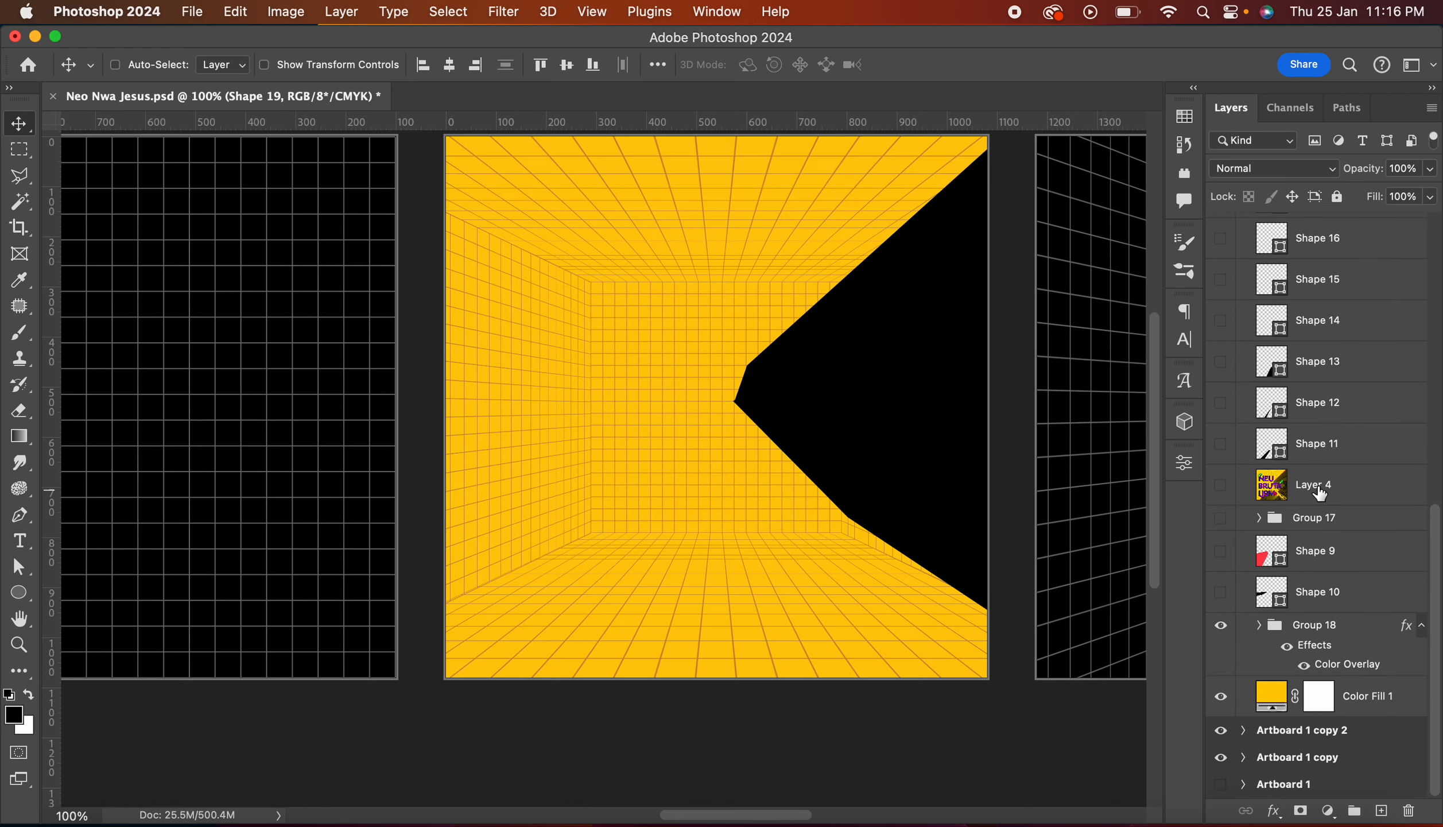
Step: Hide Artboard 1 copy, show Artboard 1, and copy Group 1 containing its four palette circles
scroll(940, 548, "up", 5)
scroll(939, 542, "left", 15)
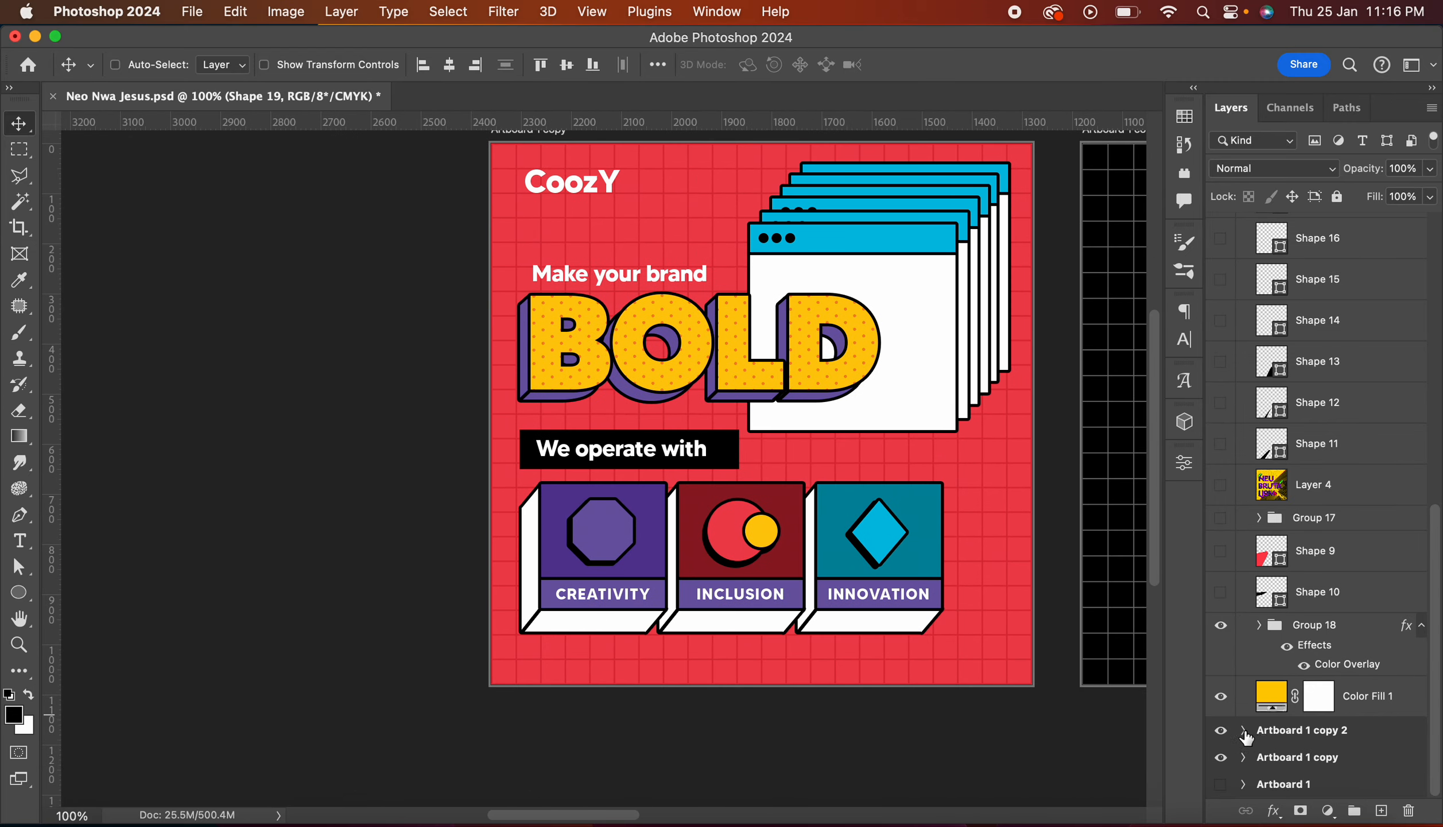
left_click(1222, 757)
left_click(1222, 784)
scroll(623, 492, "left", 5)
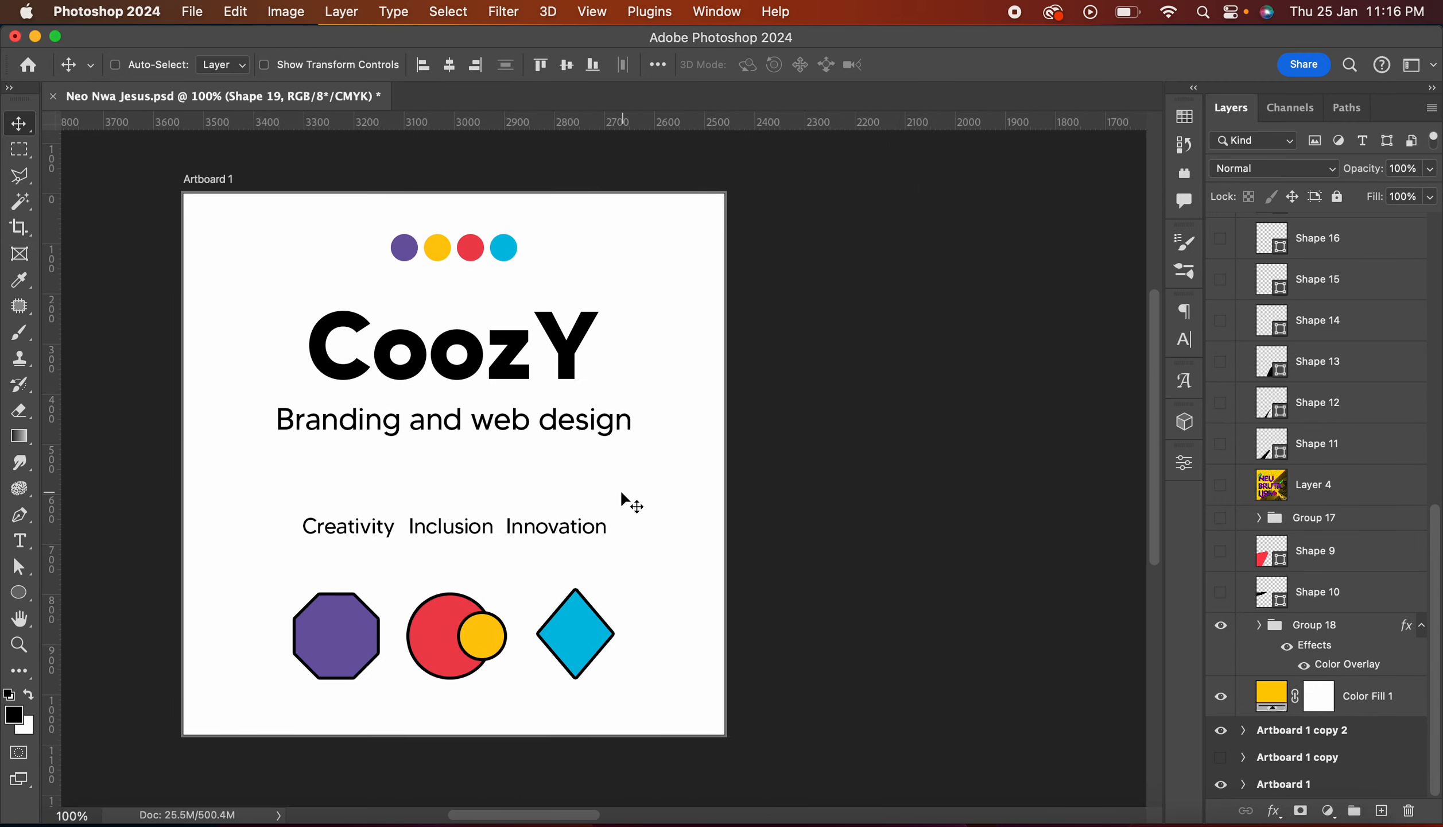
left_click(473, 260, "super")
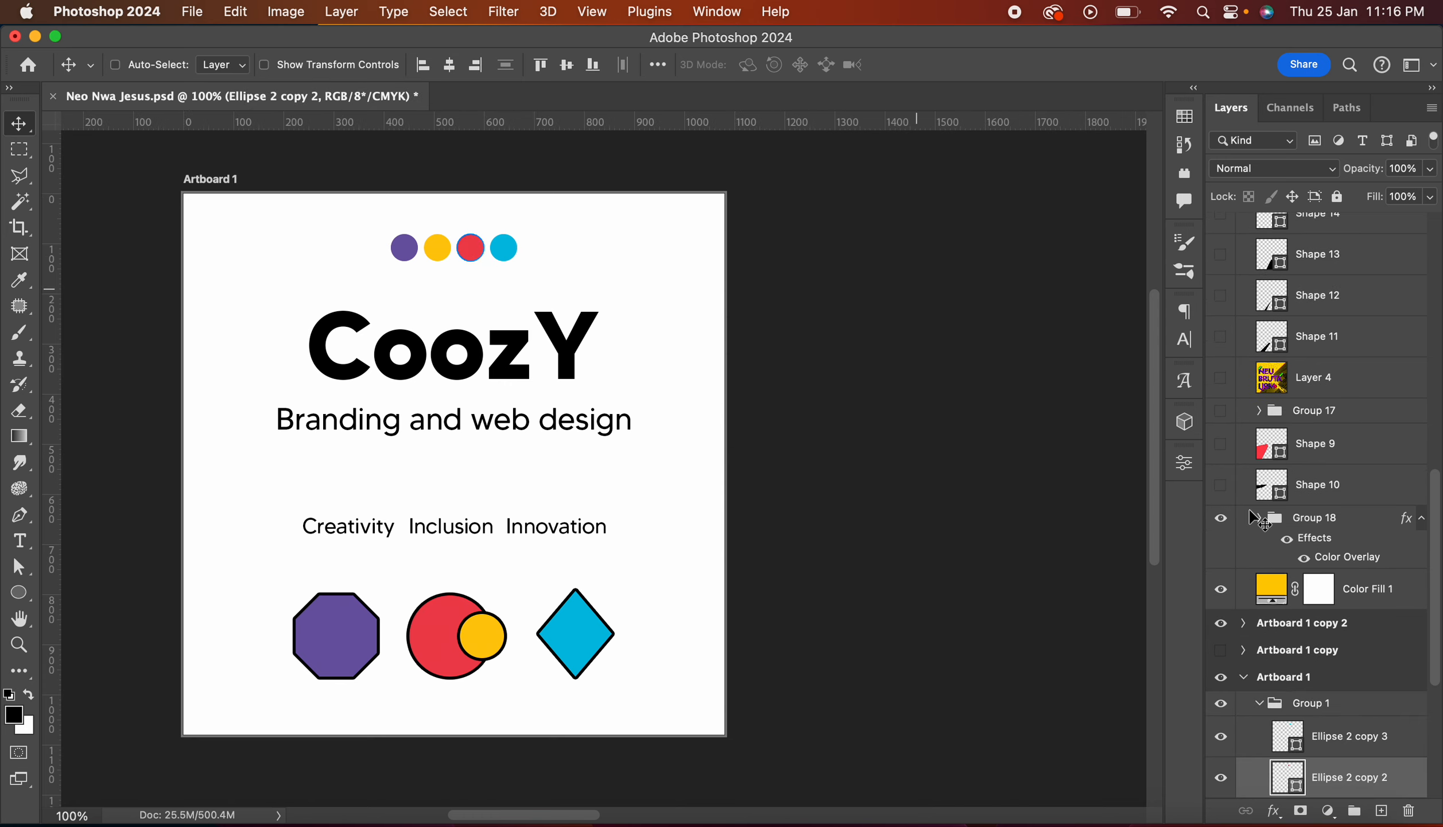
left_click(1334, 706)
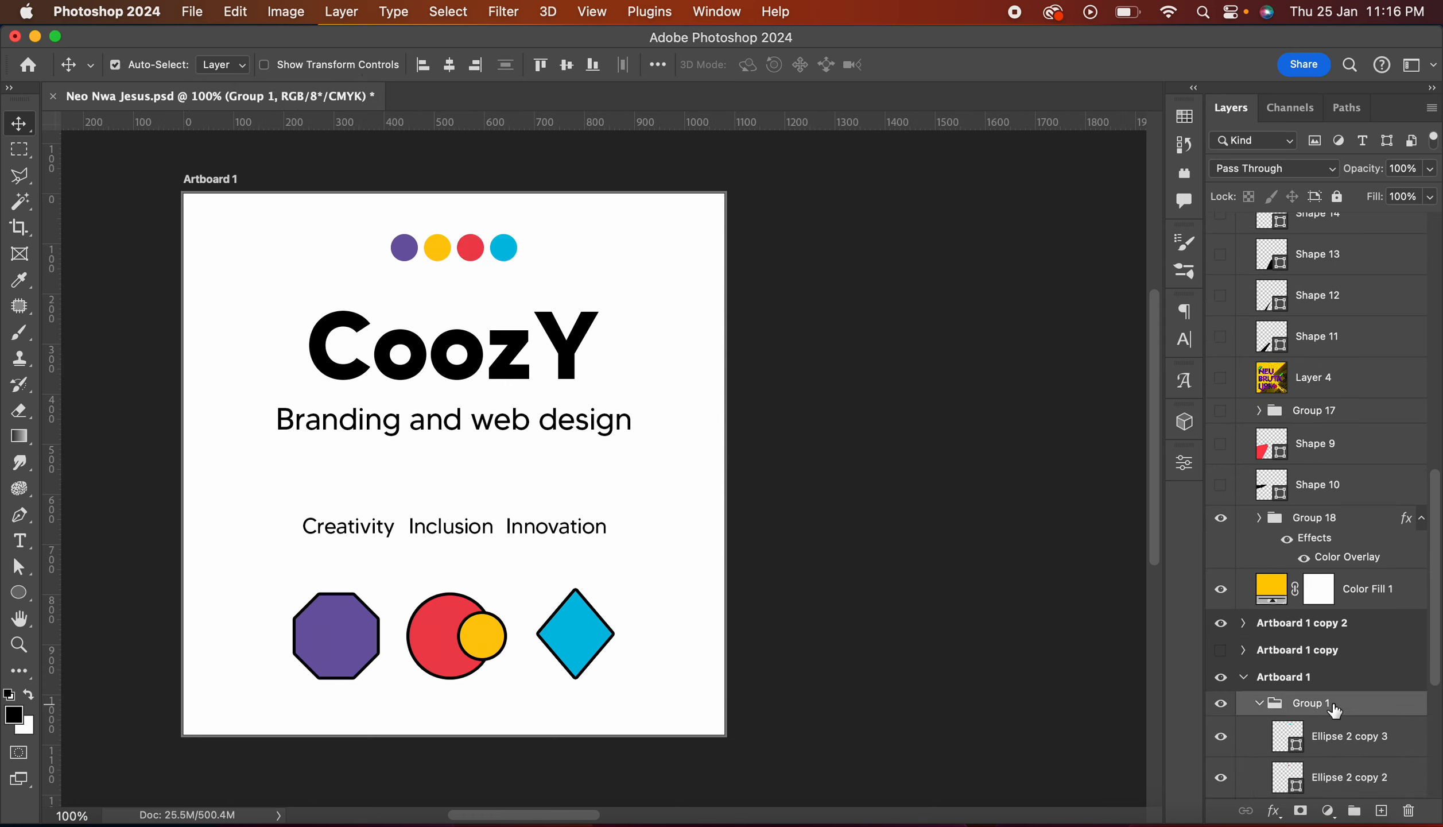
key("super+c")
Step: Paste the palette circles group into Artboard 1 copy 4 and move it near the artboard's upper edge
scroll(906, 659, "right", 10)
scroll(1360, 445, "up", 5)
left_click(1353, 654)
key("super+v")
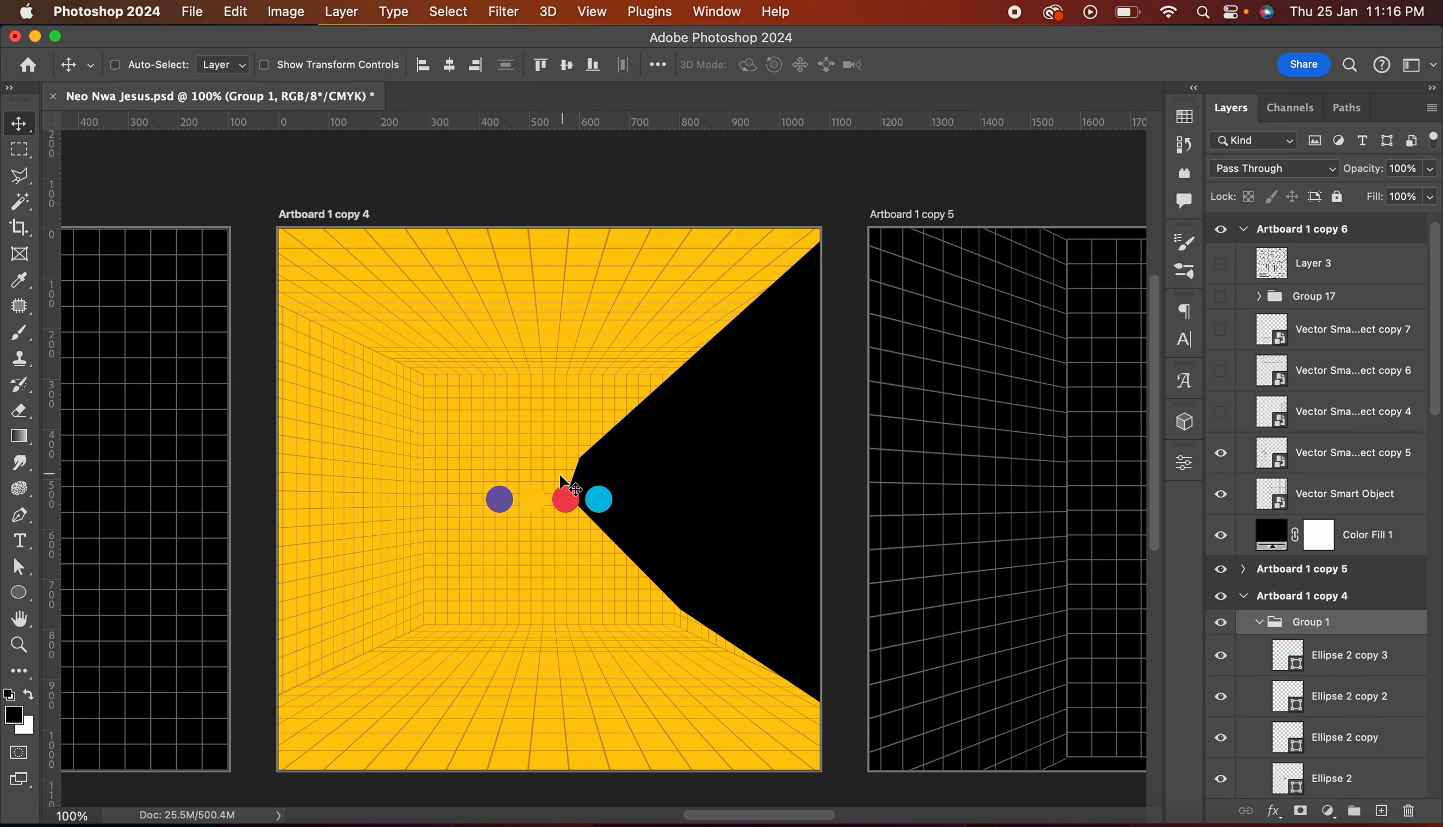
left_click_drag(565, 503, 571, 271)
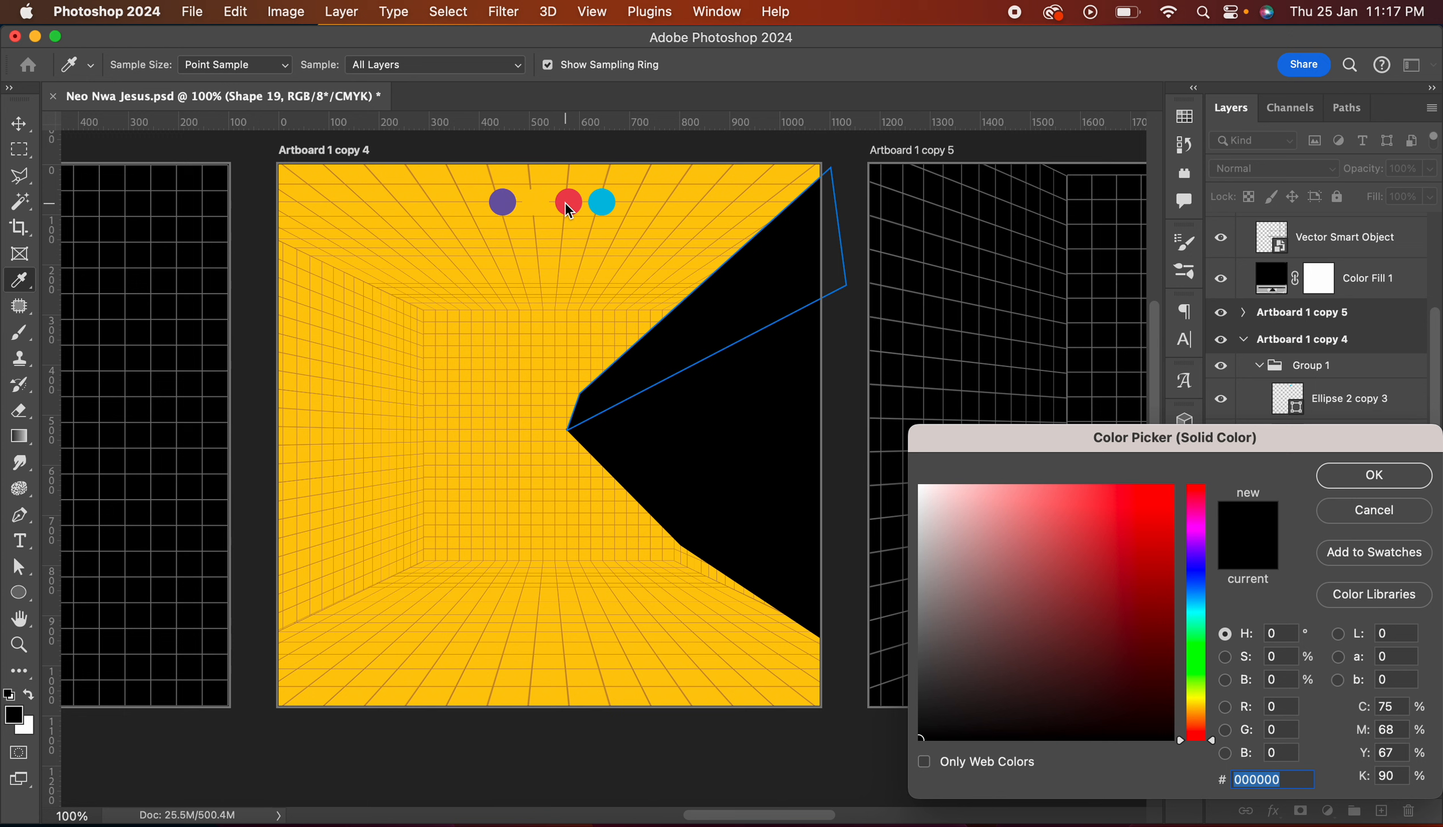
Step: Fill Shape 14, the small bottom building's front face, with the red sampled from the palette circles
left_click(565, 202)
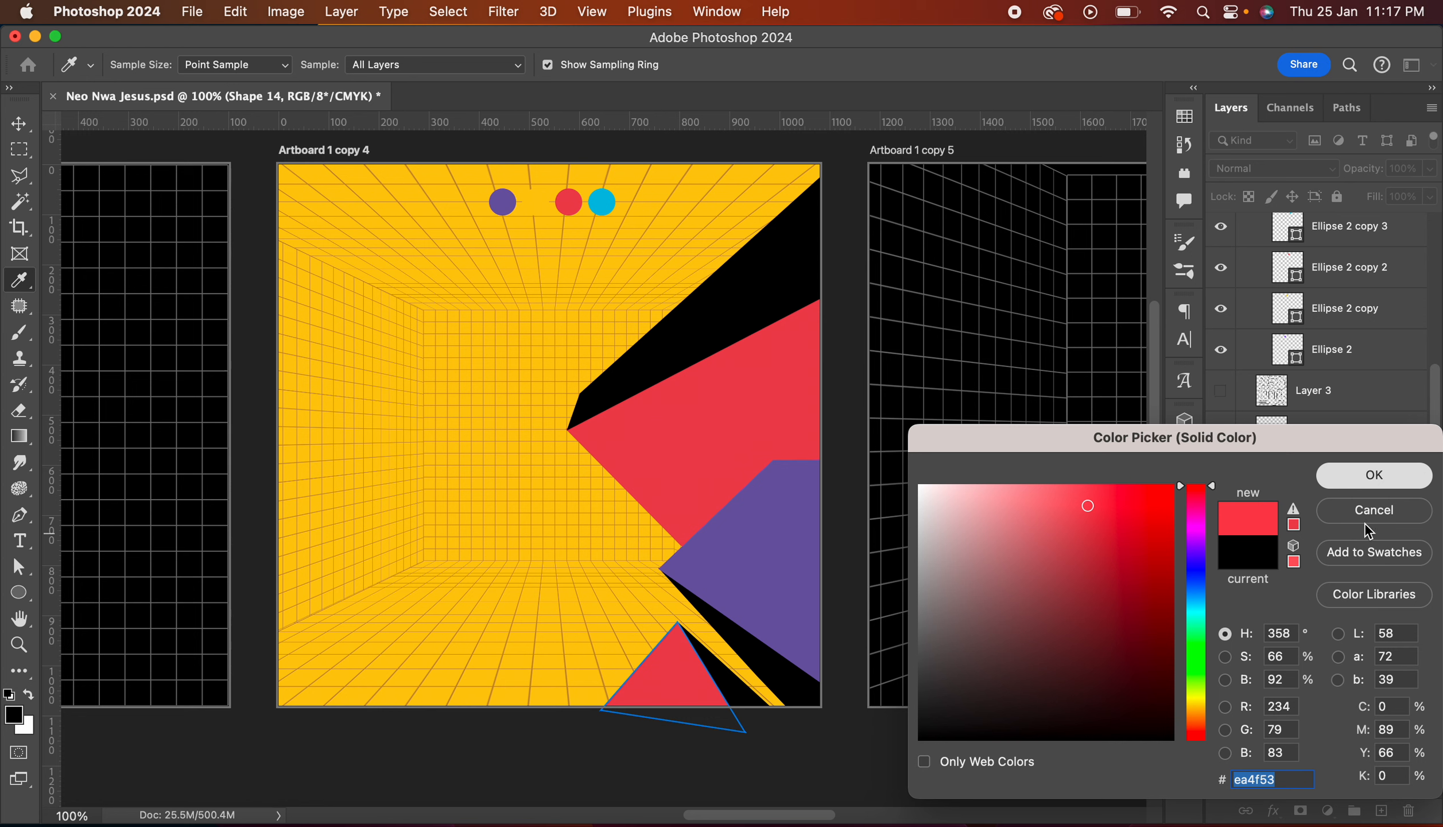
left_click(1365, 520)
key("v")
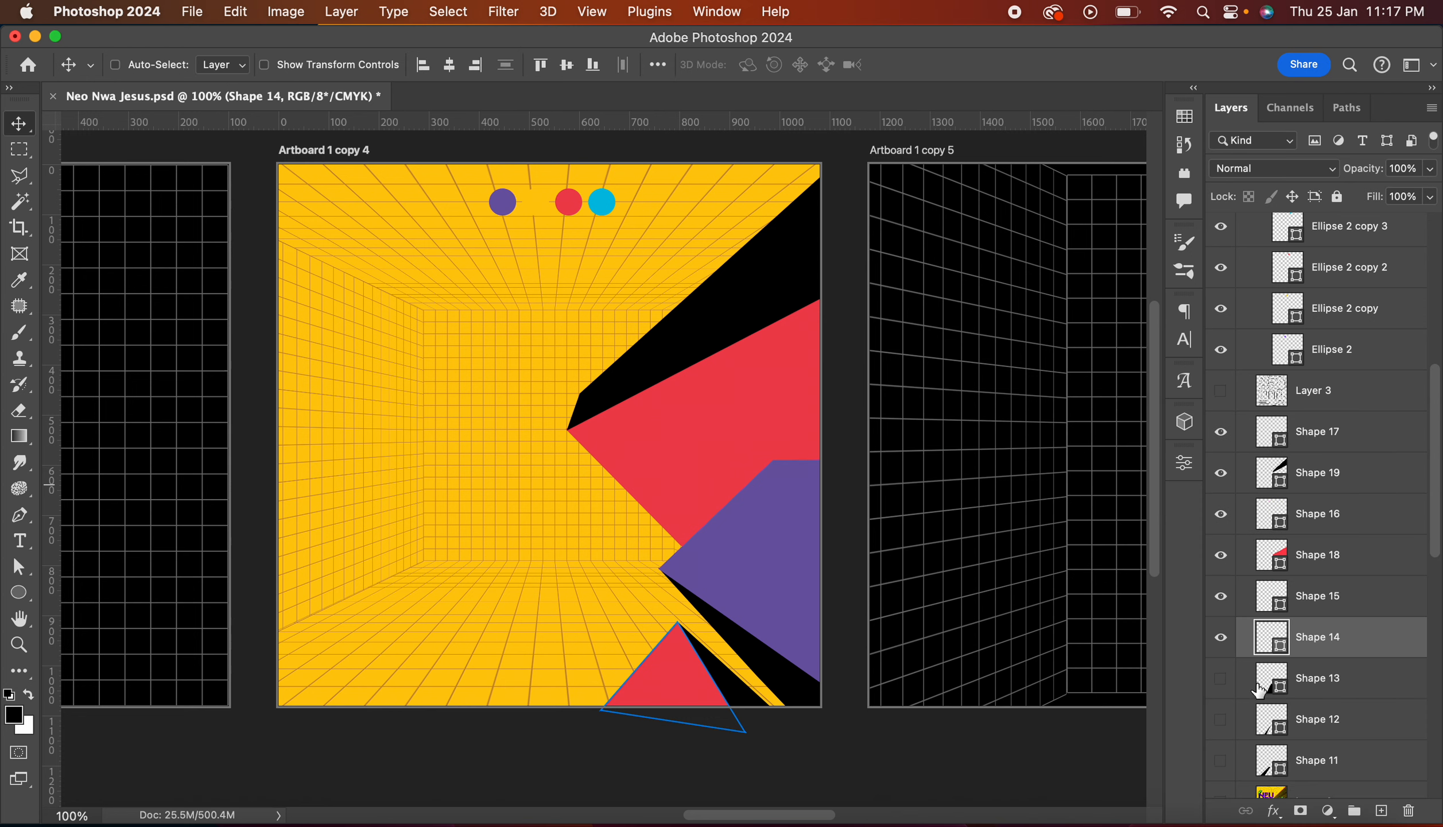
Step: Show Shape 13 and Shape 12, and fill Shape 13 with the purple sampled from the palette circles
left_click(1221, 678)
left_click(1318, 689)
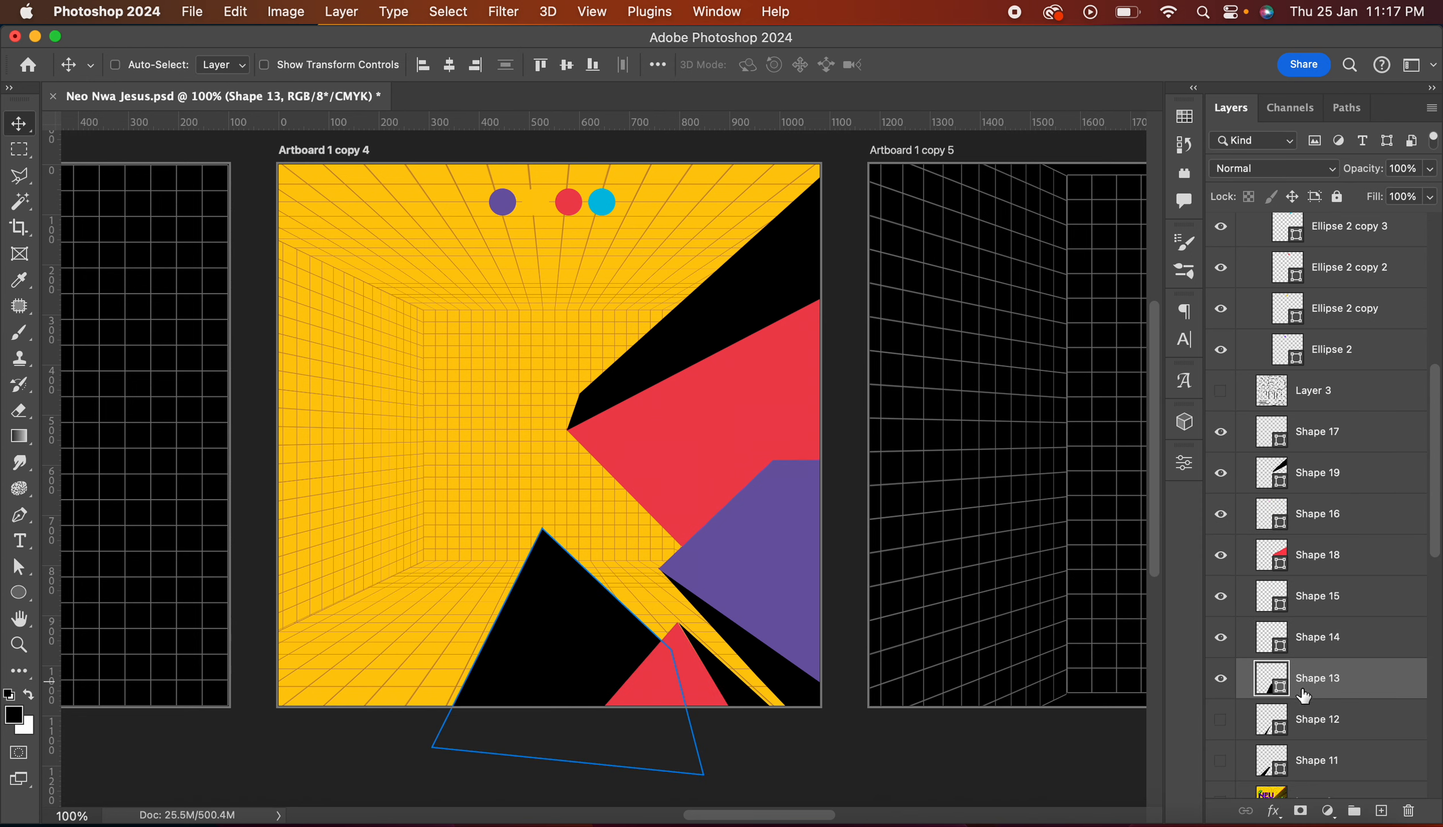
left_click(1220, 720)
double_click(1272, 678)
left_click(568, 203)
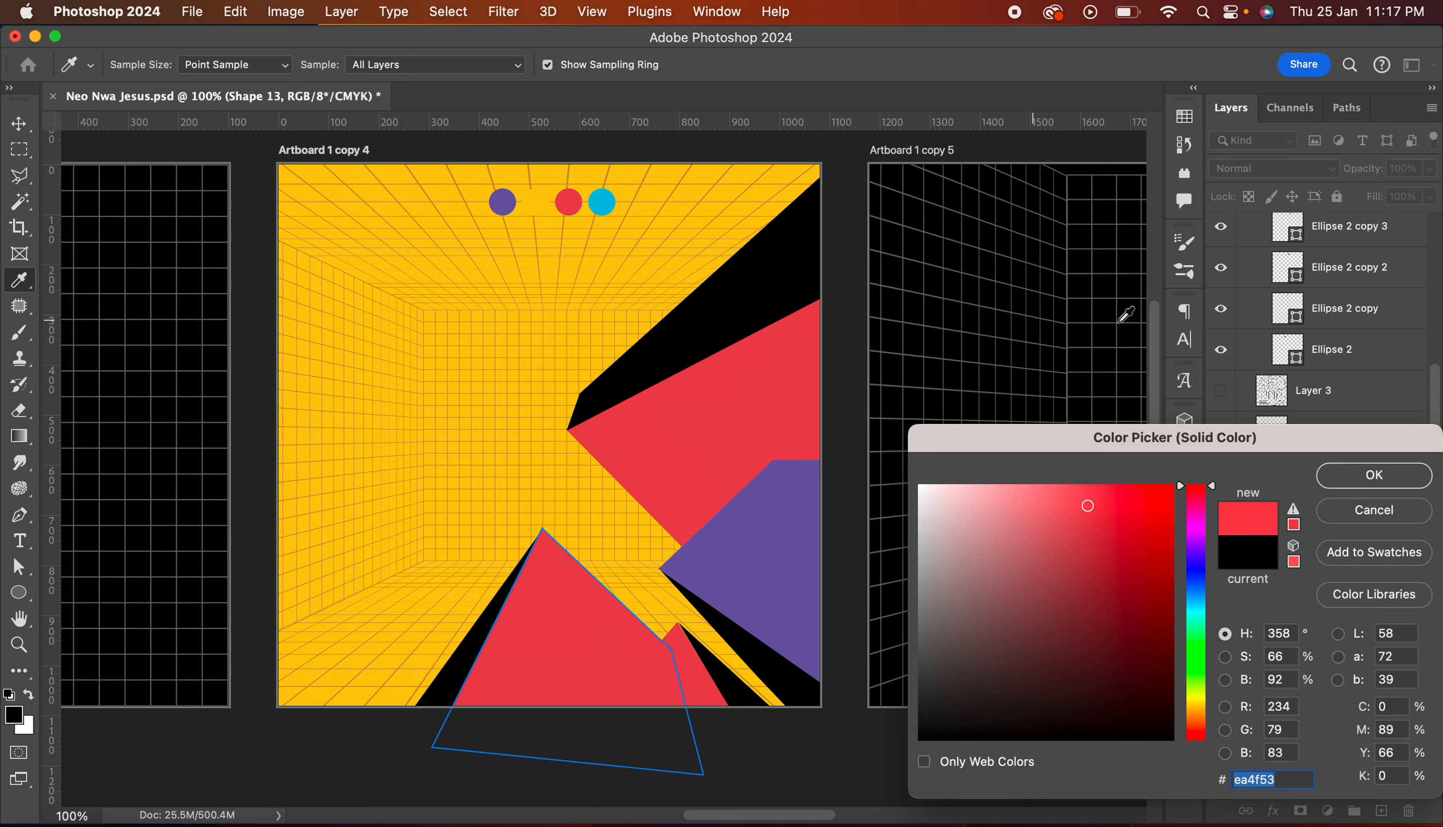
left_click(501, 203)
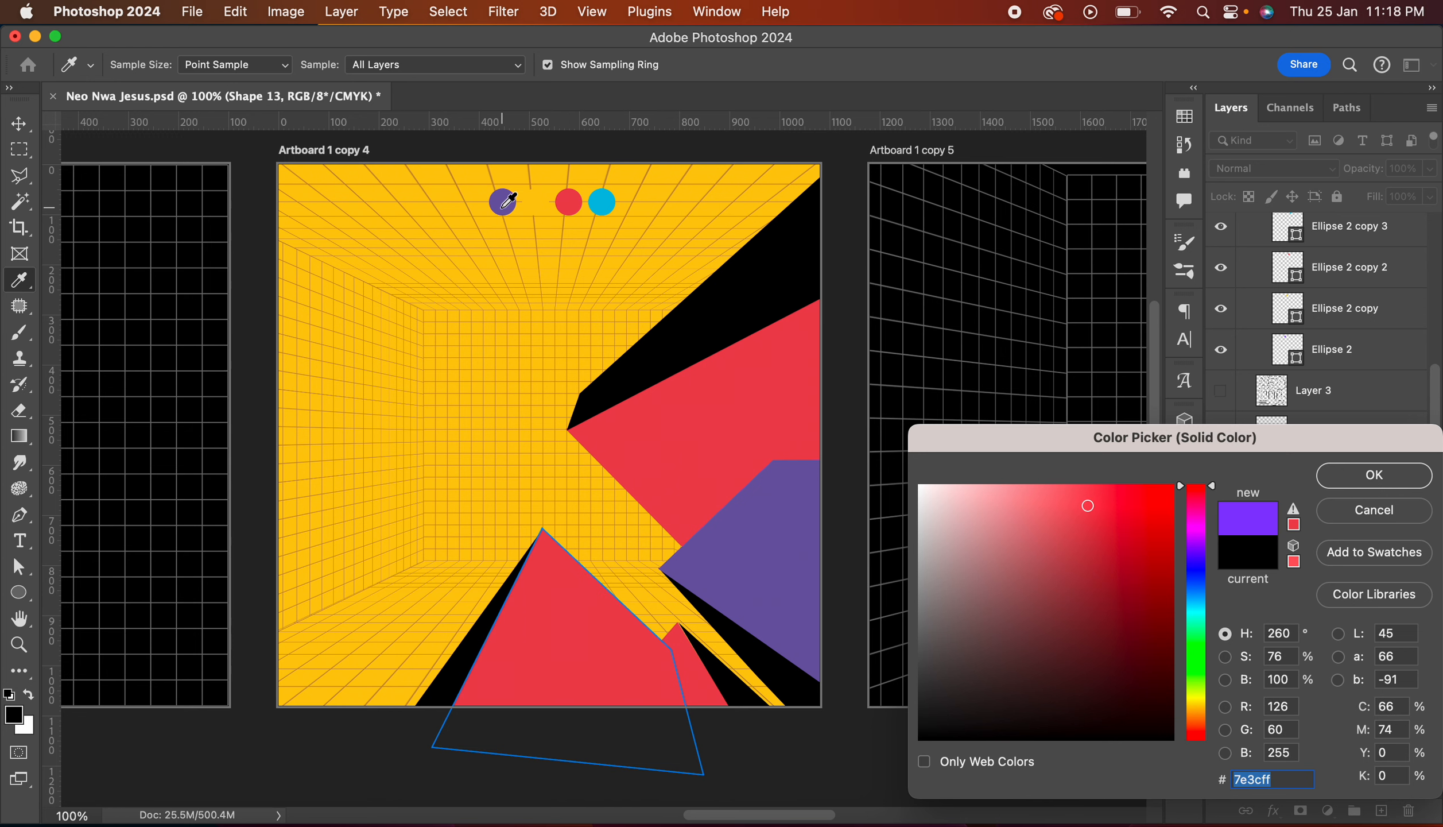
left_click(1329, 477)
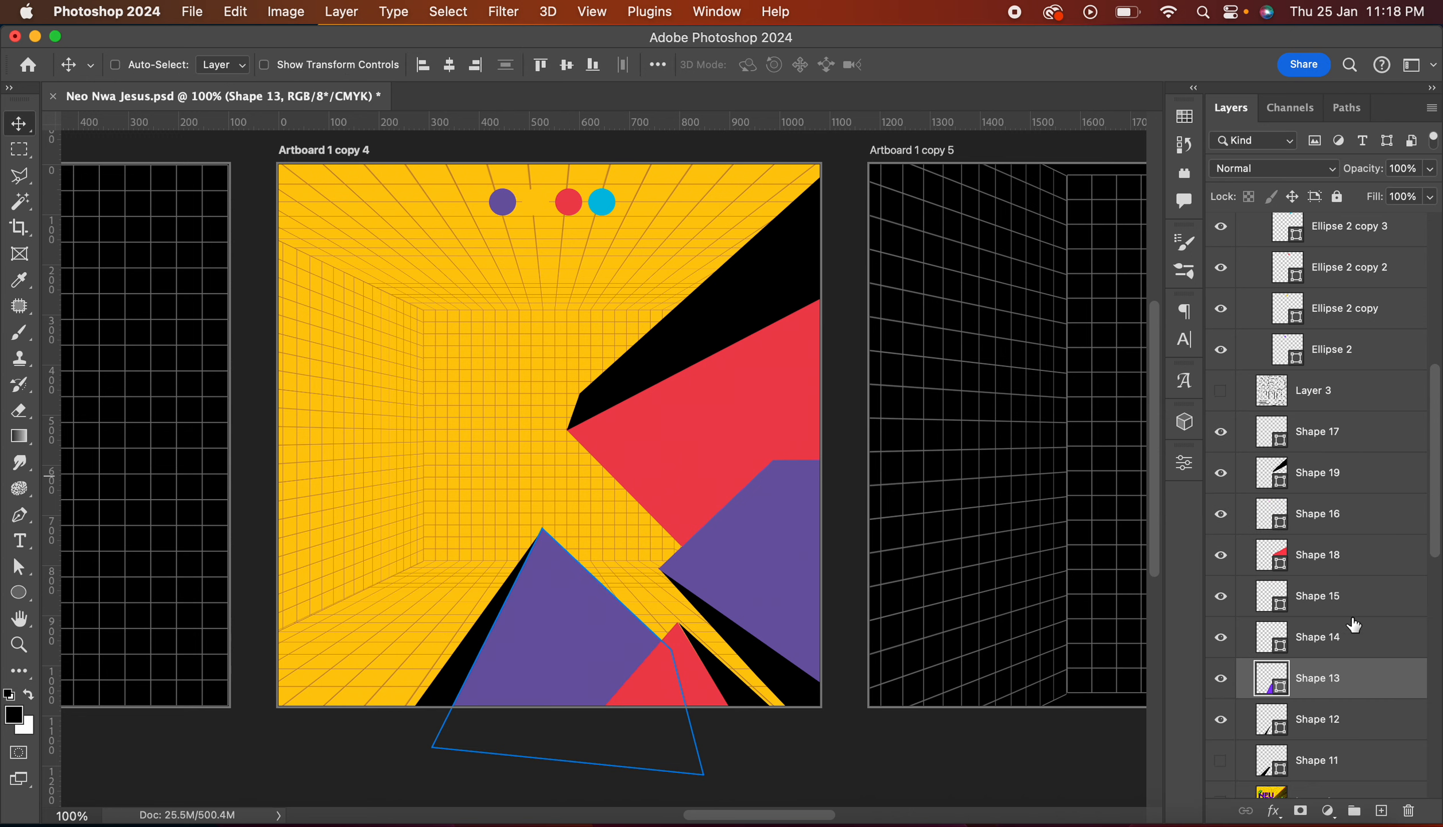
Step: Show Shape 11 and fill it with the purple sampled from the neighboring Shape 13 face
scroll(1353, 627, "down", 5)
left_click(1221, 556)
double_click(1272, 555)
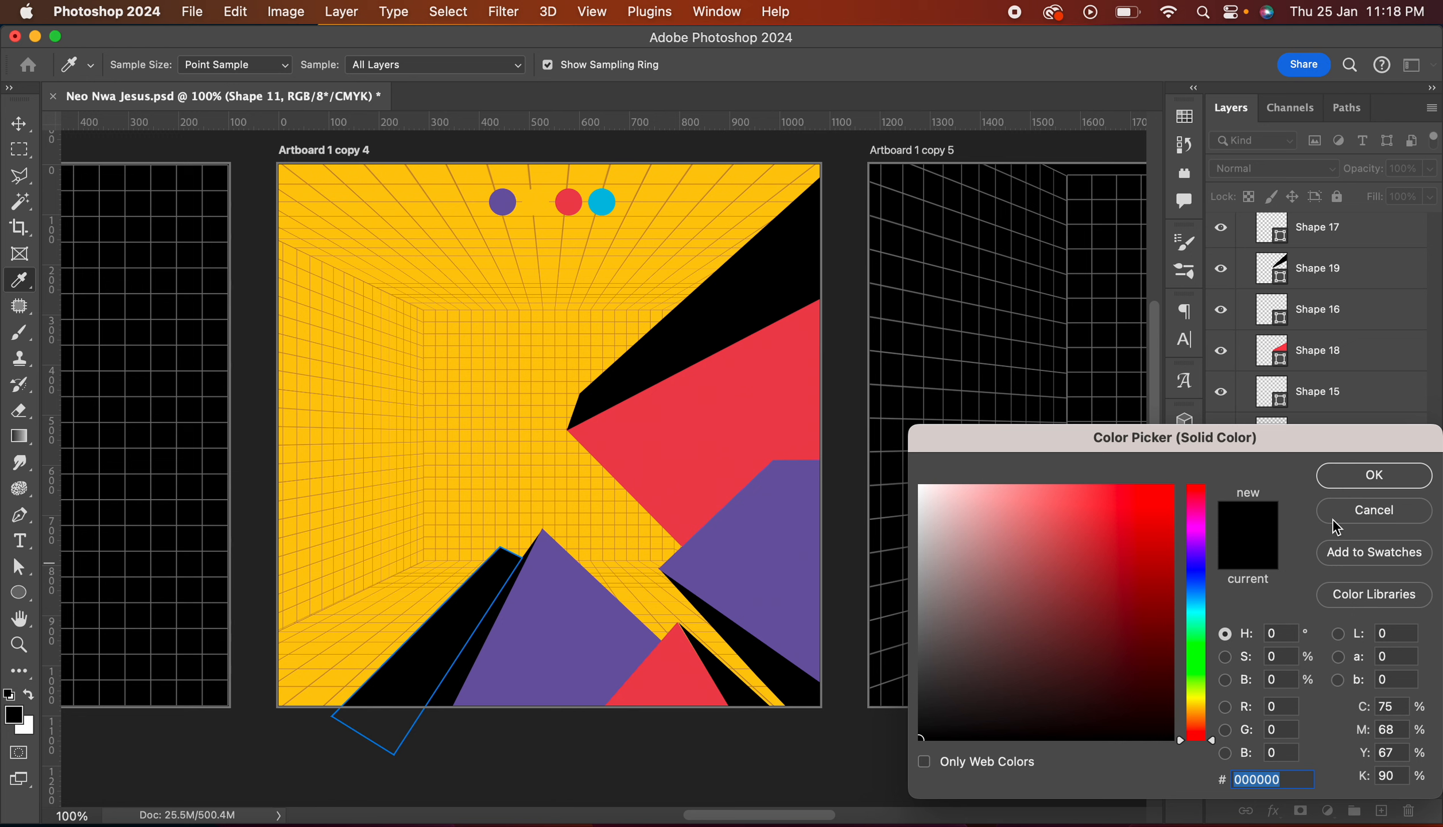
left_click(536, 616)
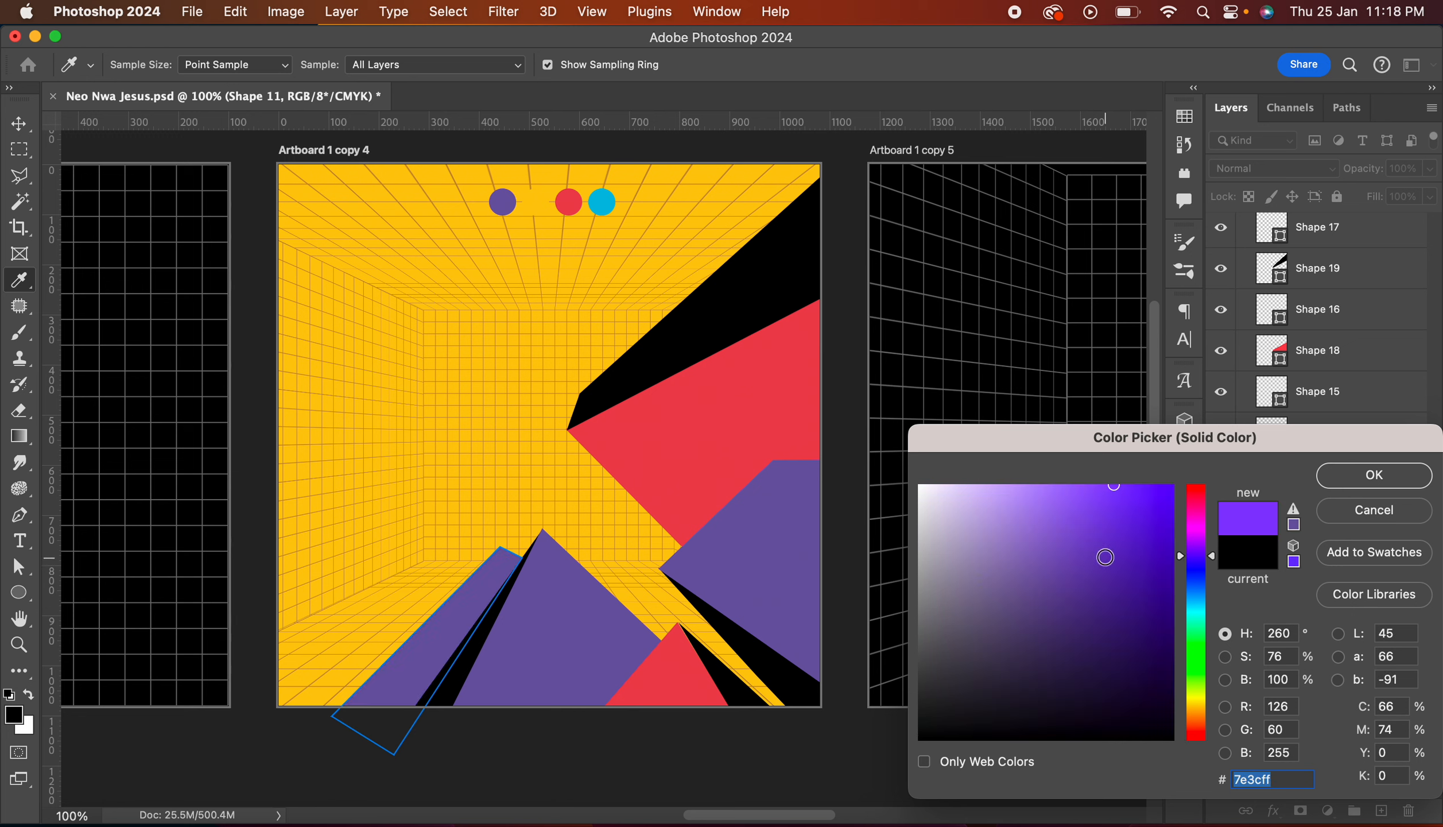
left_click(1375, 476)
Step: Briefly show the Layer 4 reference poster to compare it with the traced building shapes, and hide it again
left_click(1332, 597)
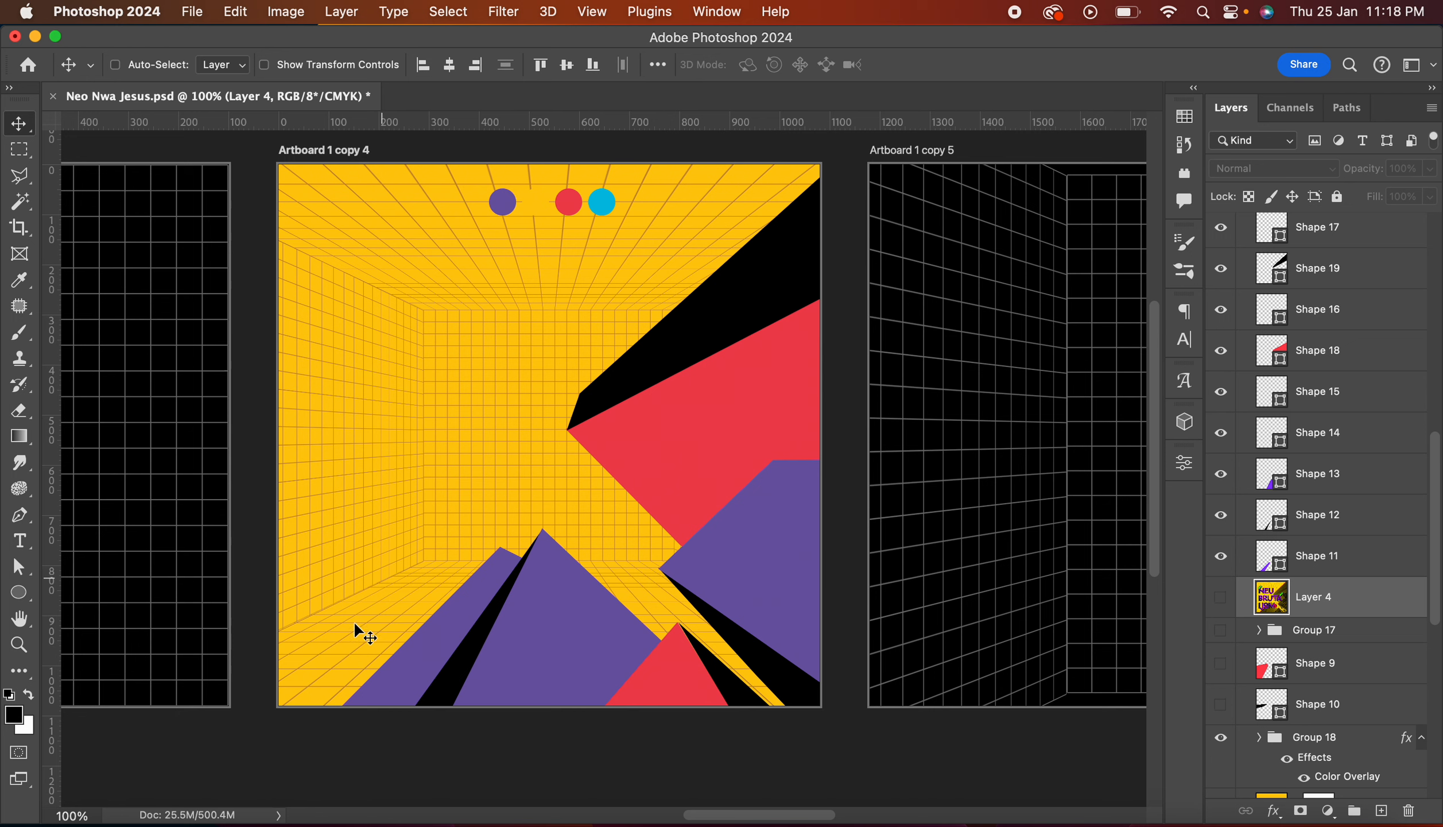
left_click(1221, 599)
left_click(1222, 603)
Step: Collapse Artboard 1 copy 4, keep it visible, and hide Artboard 1 copy 2 and Artboard 1 copy 5
scroll(1321, 459, "up", 10)
left_click(1244, 620)
left_click(1222, 647)
left_click(1221, 620)
left_click(1221, 621)
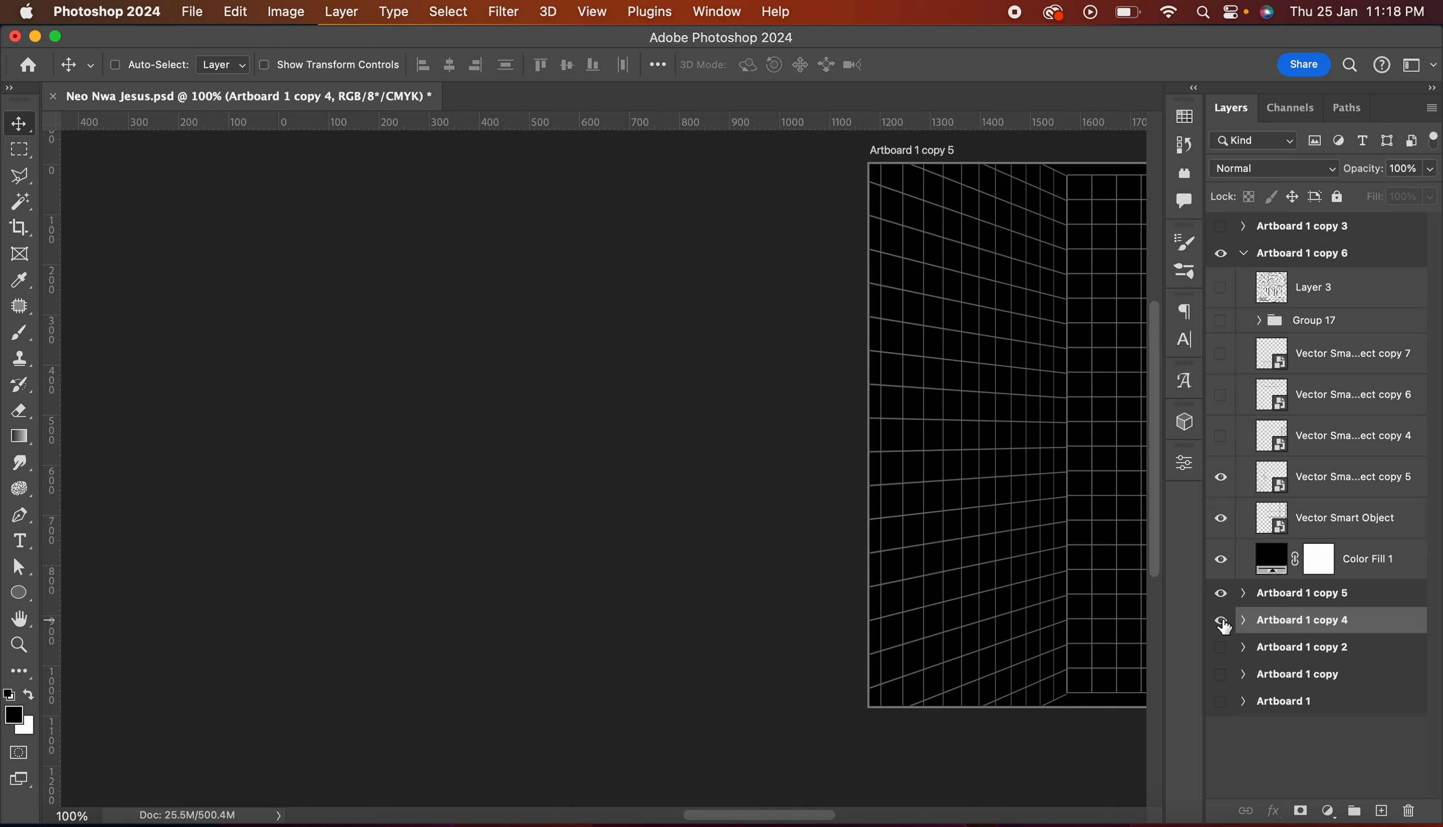
left_click(1222, 594)
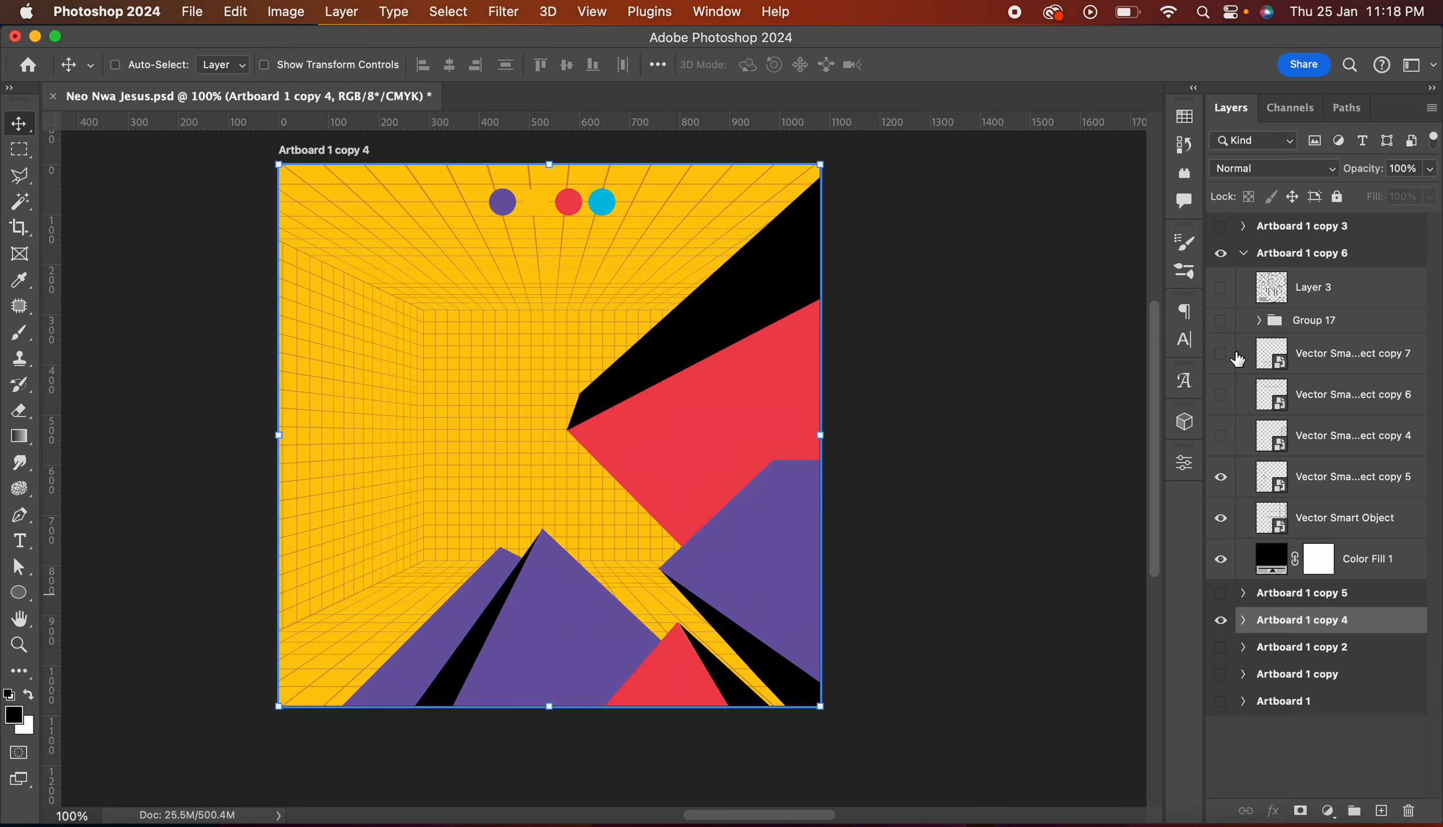
Step: Collapse and hide Artboard 1 copy 6
left_click(1244, 258)
left_click(1244, 253)
key("super+minus")
key("super+minus")
key("super+minus")
key("super+minus")
left_click(1221, 253)
Step: Show Artboard 1 copy 3, expand it to review its layers, and collapse and hide it again
left_click(1222, 226)
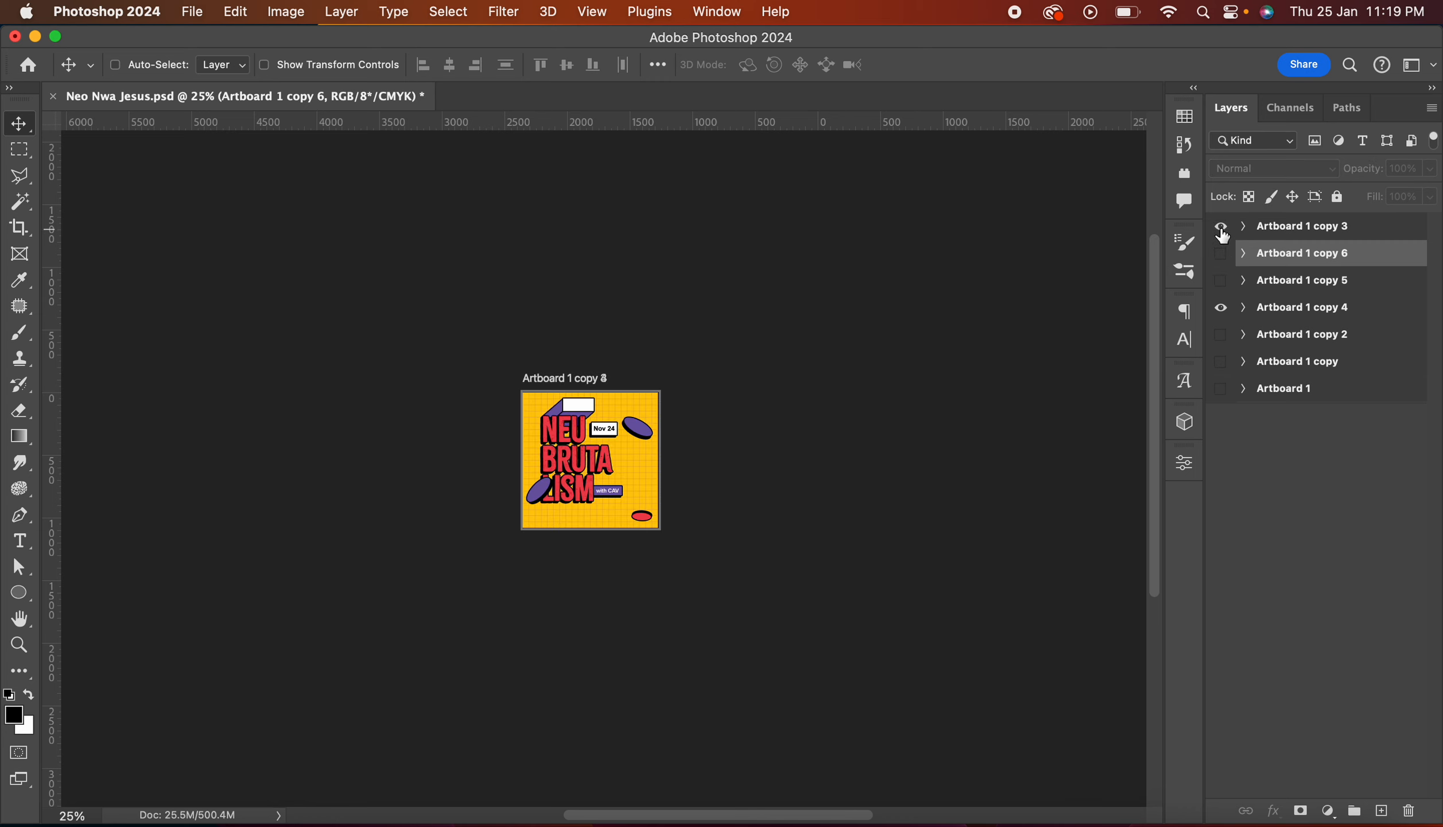
left_click(1244, 226)
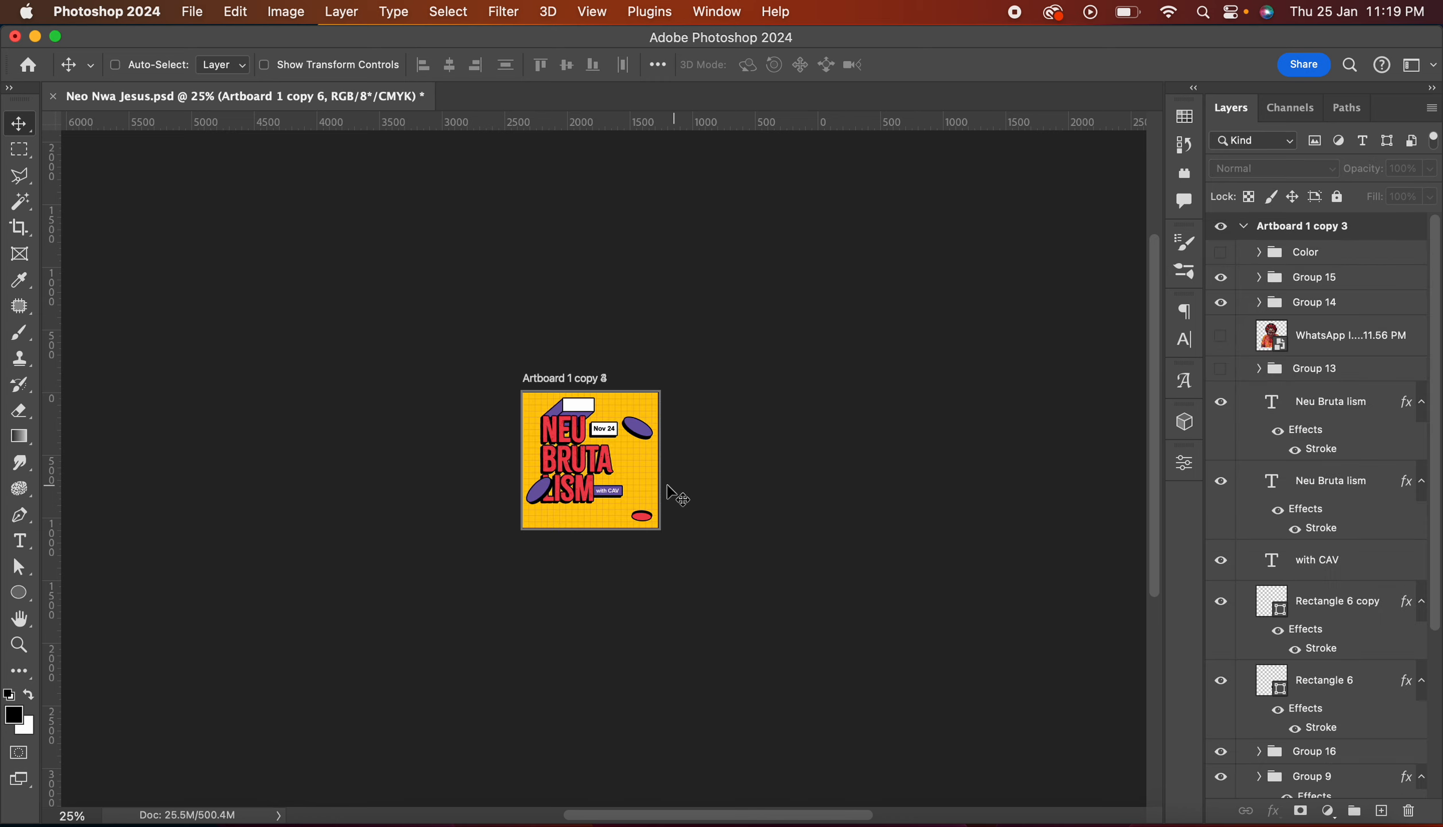
left_click(1281, 386)
left_click(1244, 226)
left_click(1221, 226)
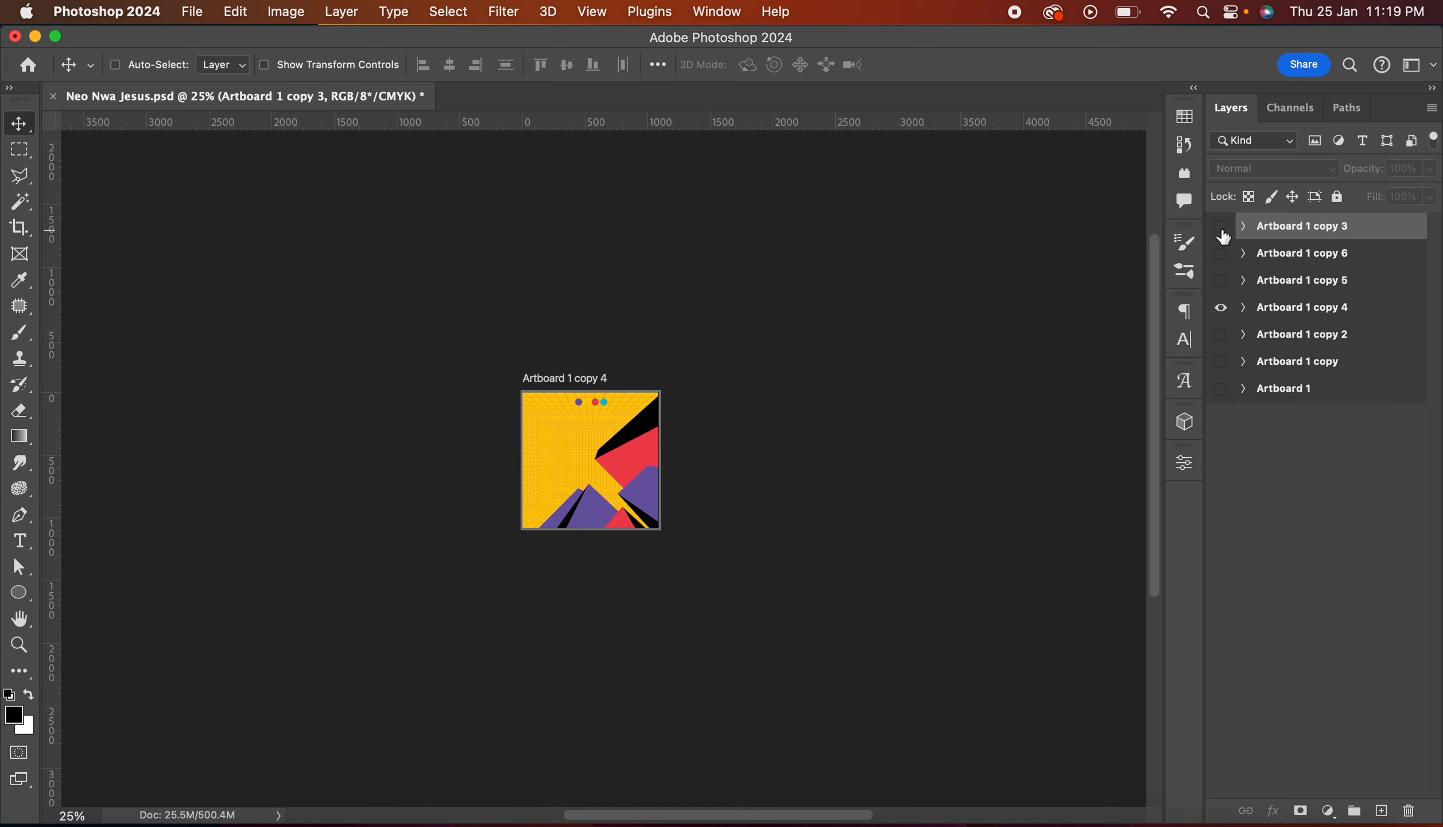
Step: Paste the two NEU BRUTA LISM title text layers above Group 18 in Artboard 1 copy 4 and position them over the grid room
left_click(592, 465)
left_click(1324, 712)
key("super+h")
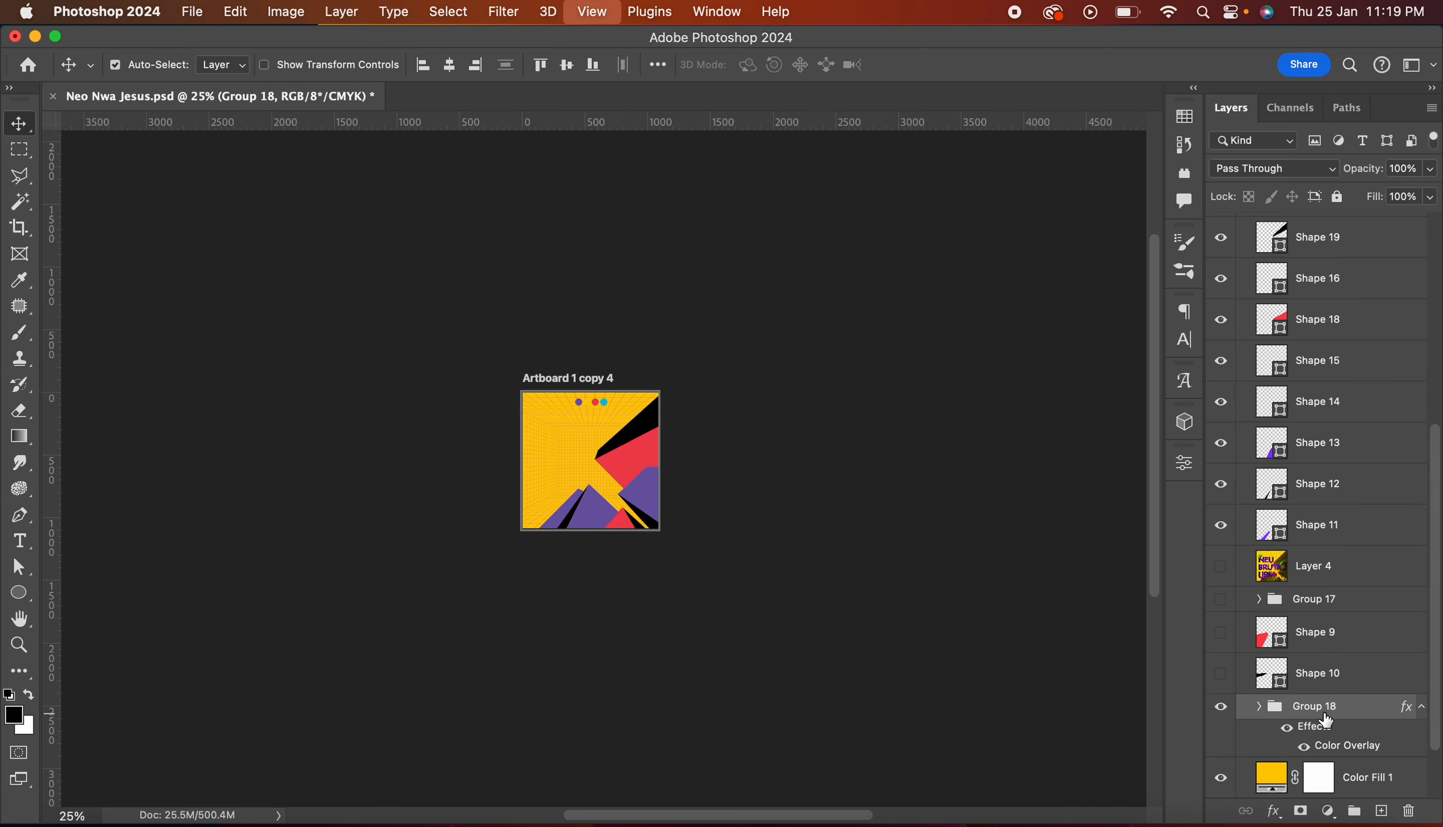
key("super+equal")
key("super+equal")
key("super+equal")
key("super+v")
scroll(1015, 707, "up", 1)
scroll(1015, 707, "left", 2)
left_click_drag(914, 556, 897, 555)
scroll(1358, 573, "down", 5)
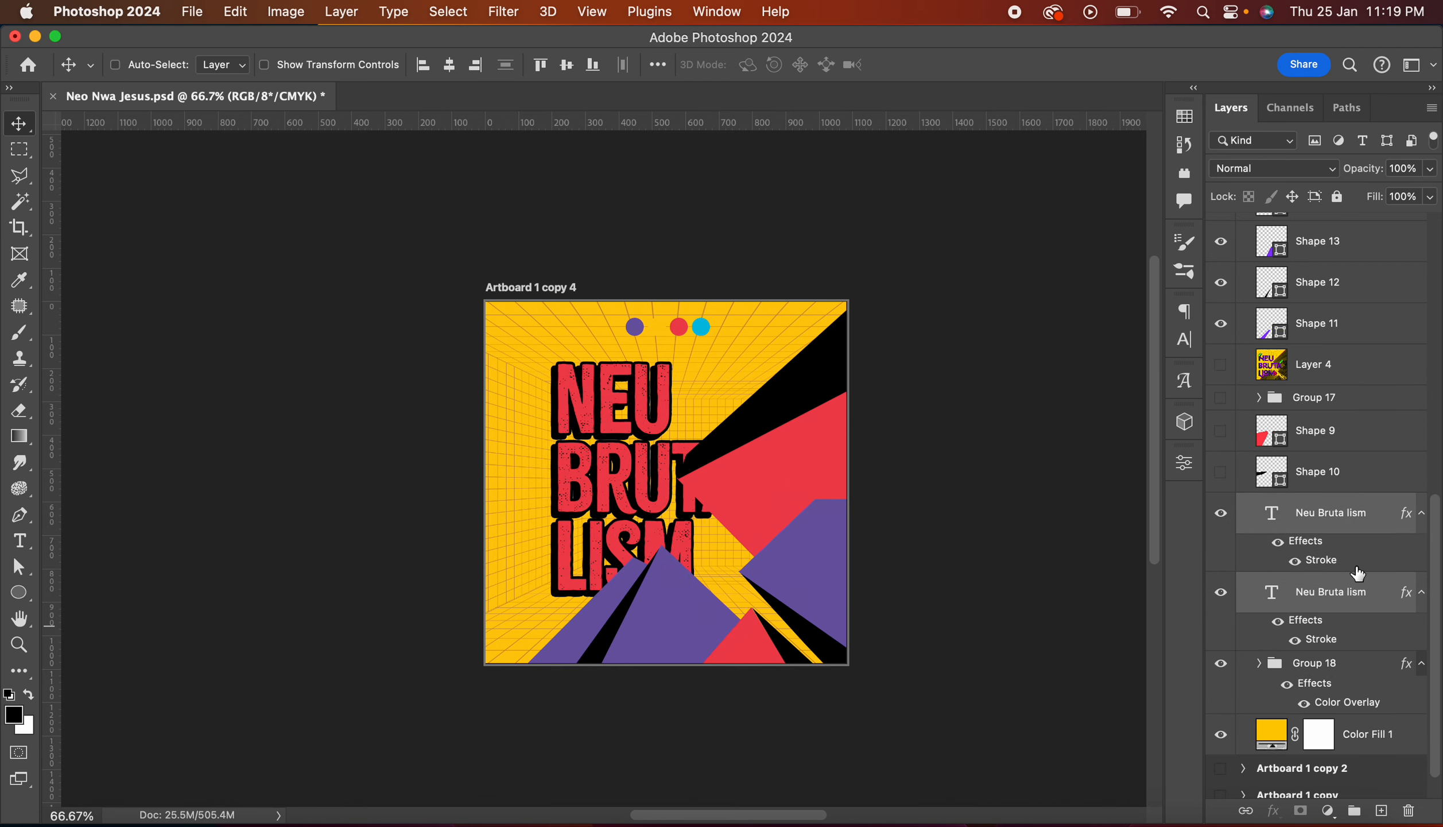
Step: Group the two title layers, place a duplicate of the title above the group, and hide the layers covering the building's red face
key("super+g")
left_click(1320, 381)
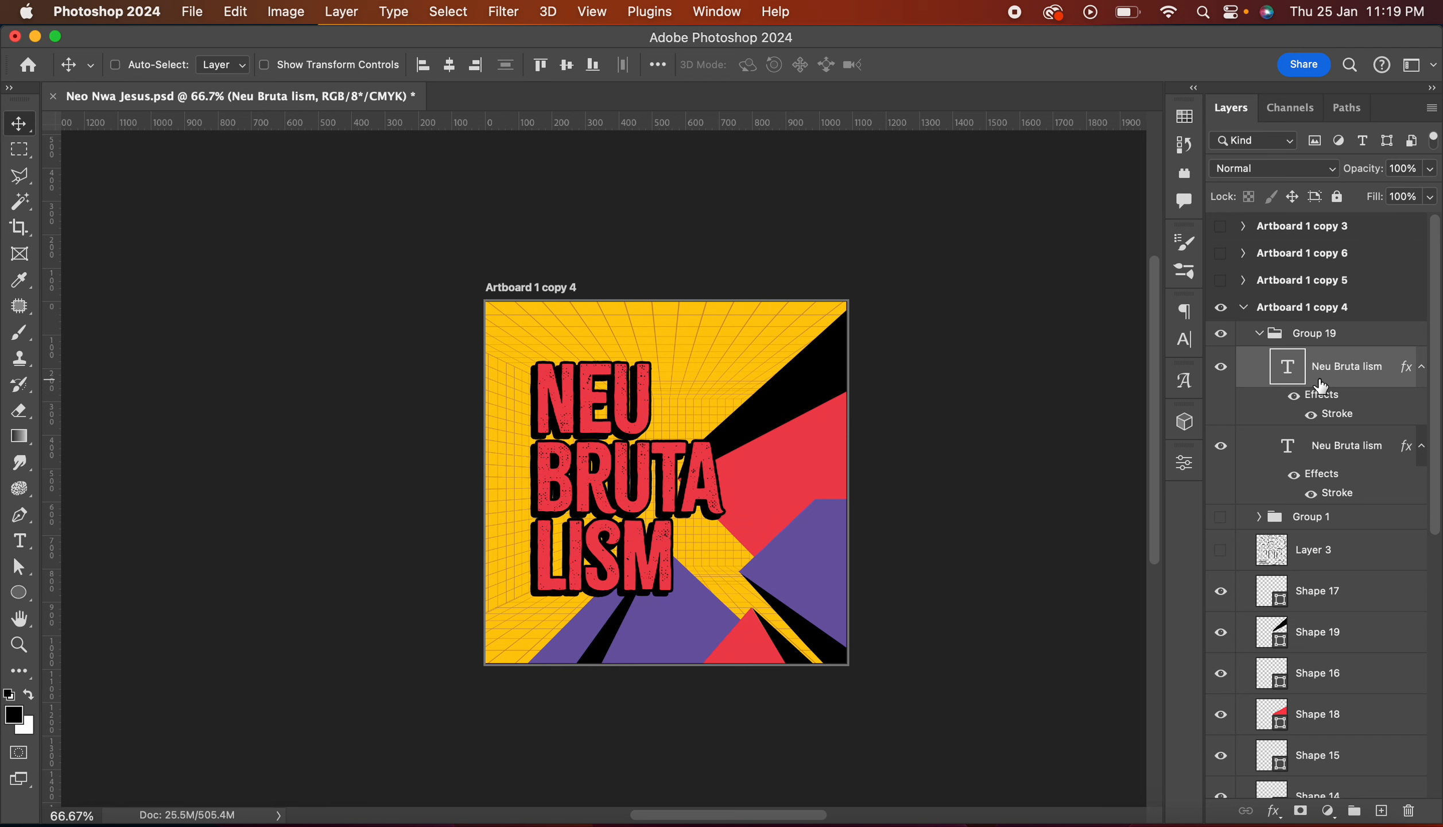
key("super+j")
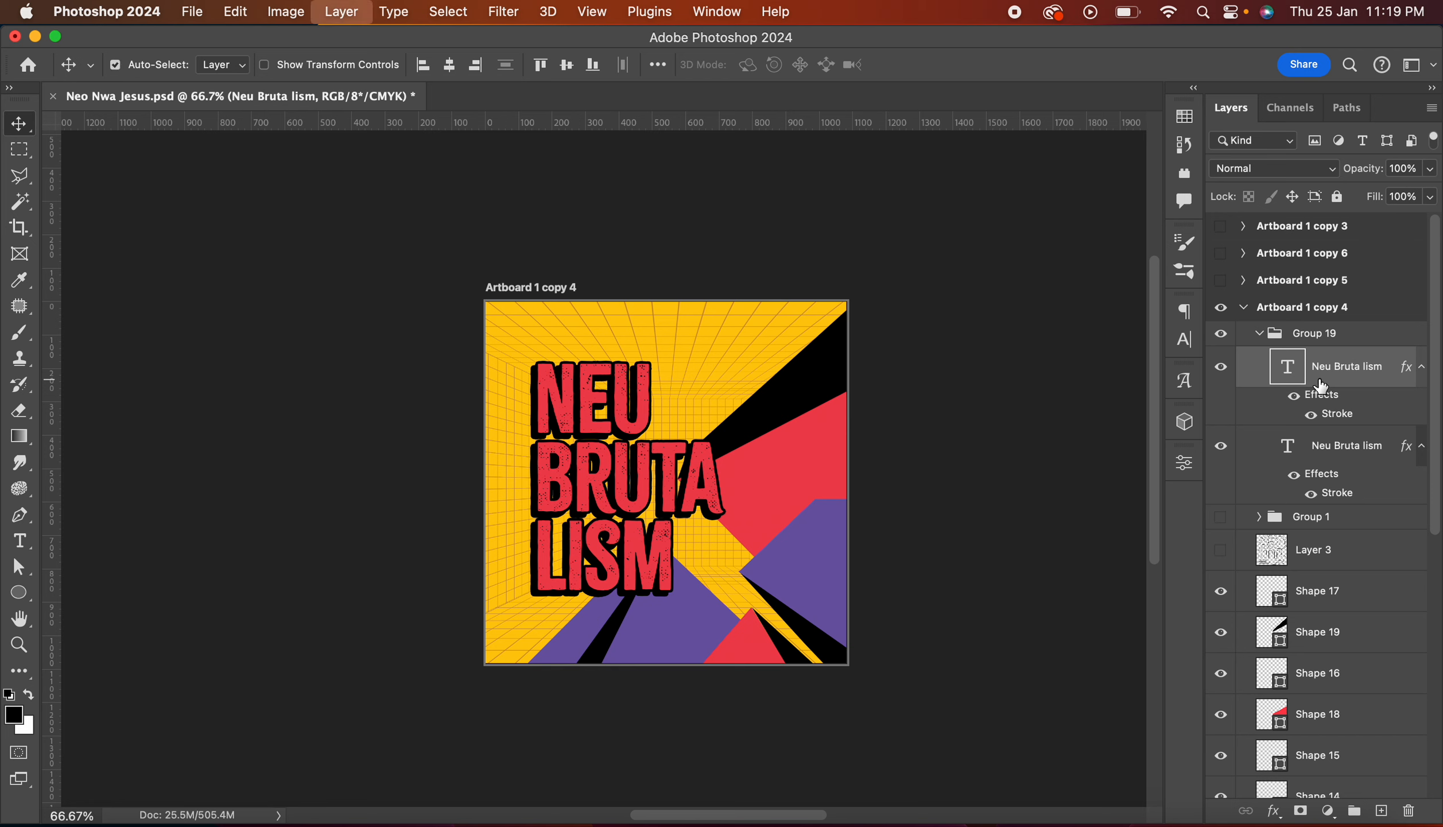
left_click_drag(1320, 387, 1299, 330)
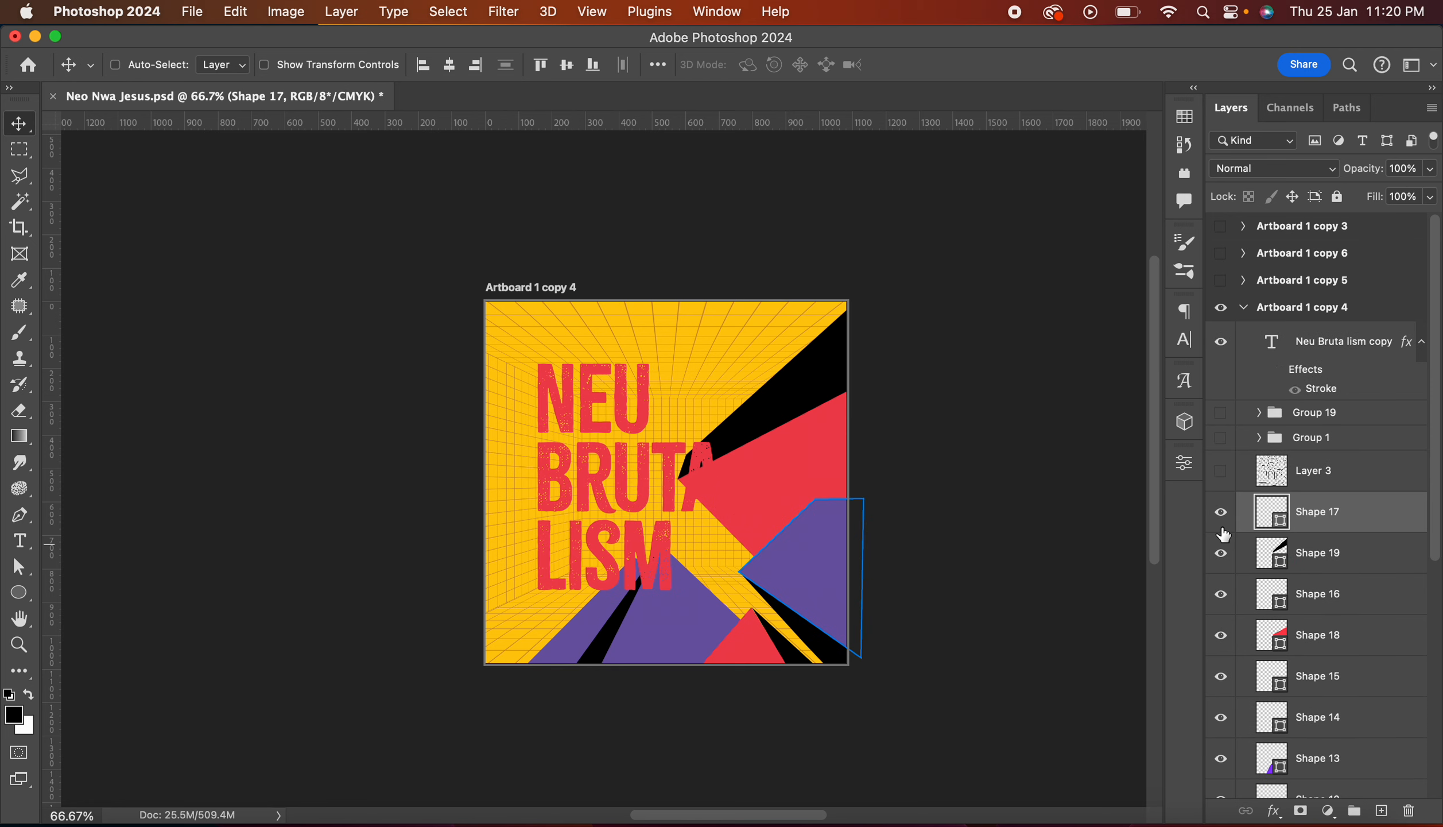
left_click(1222, 555)
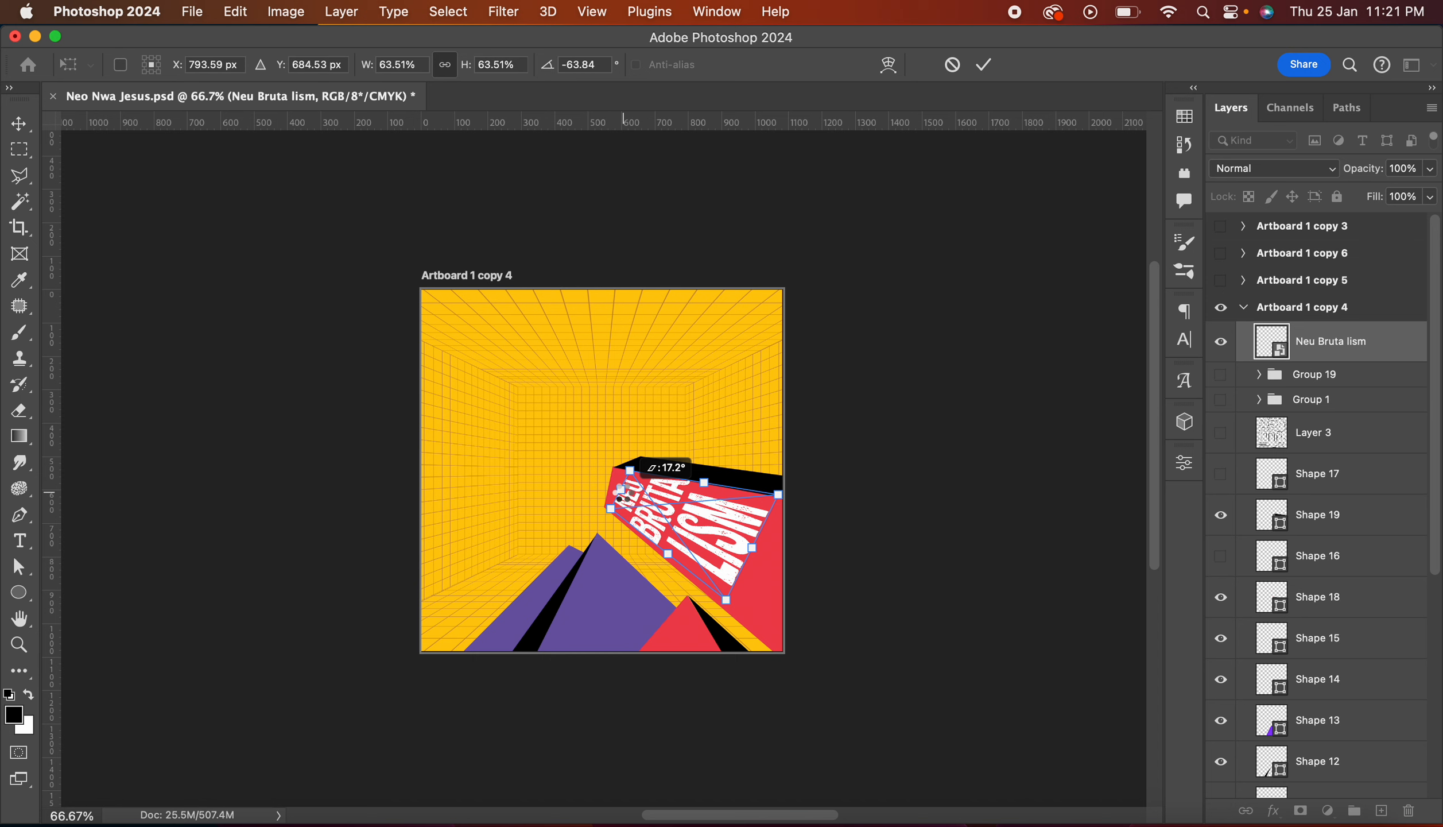
Step: Distort the corners of the white NEU BRUTA LISM title to follow the perspective of the building's red face
left_click_drag(625, 497, 619, 496)
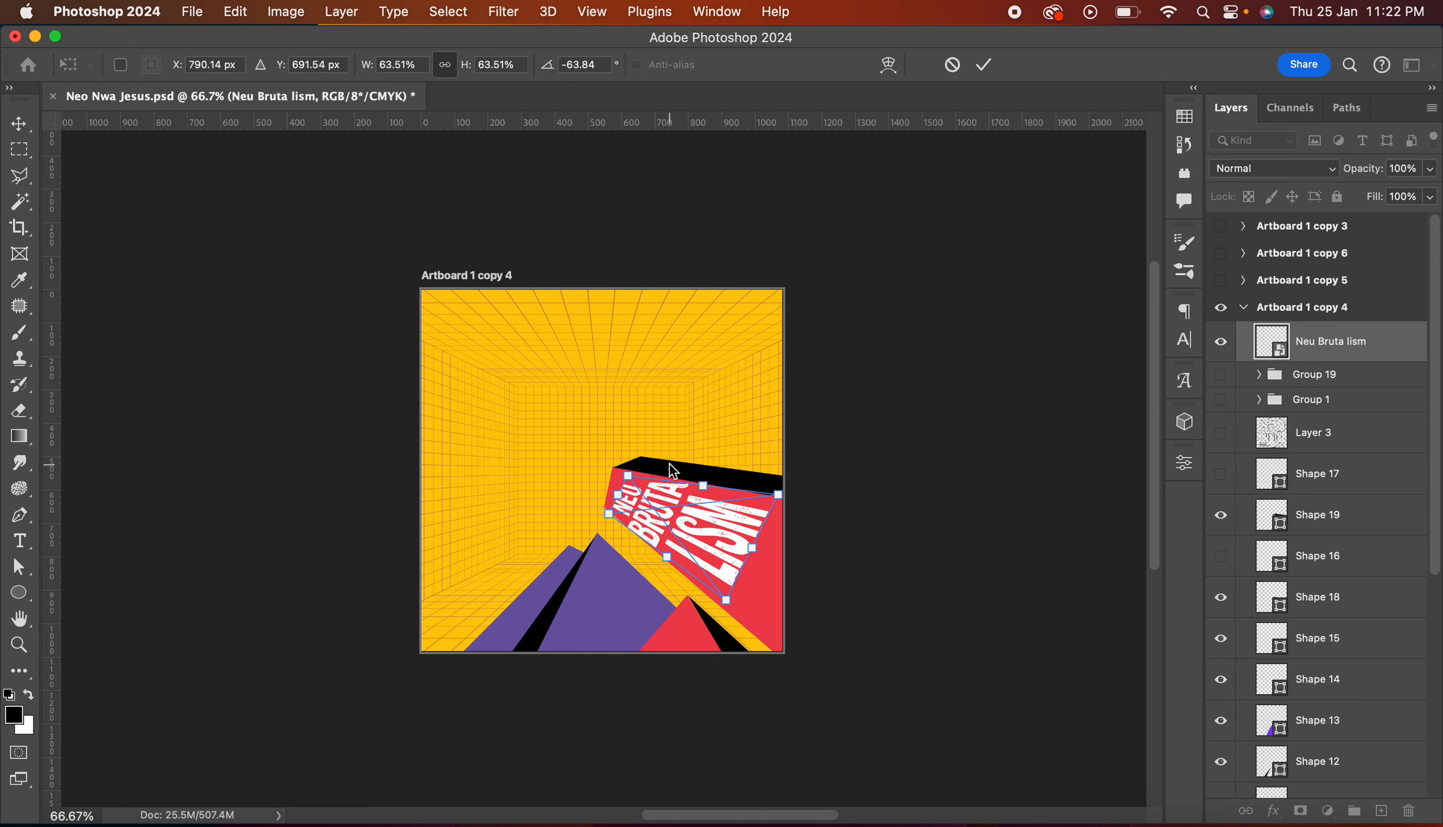
key("super+plus")
key("super+z")
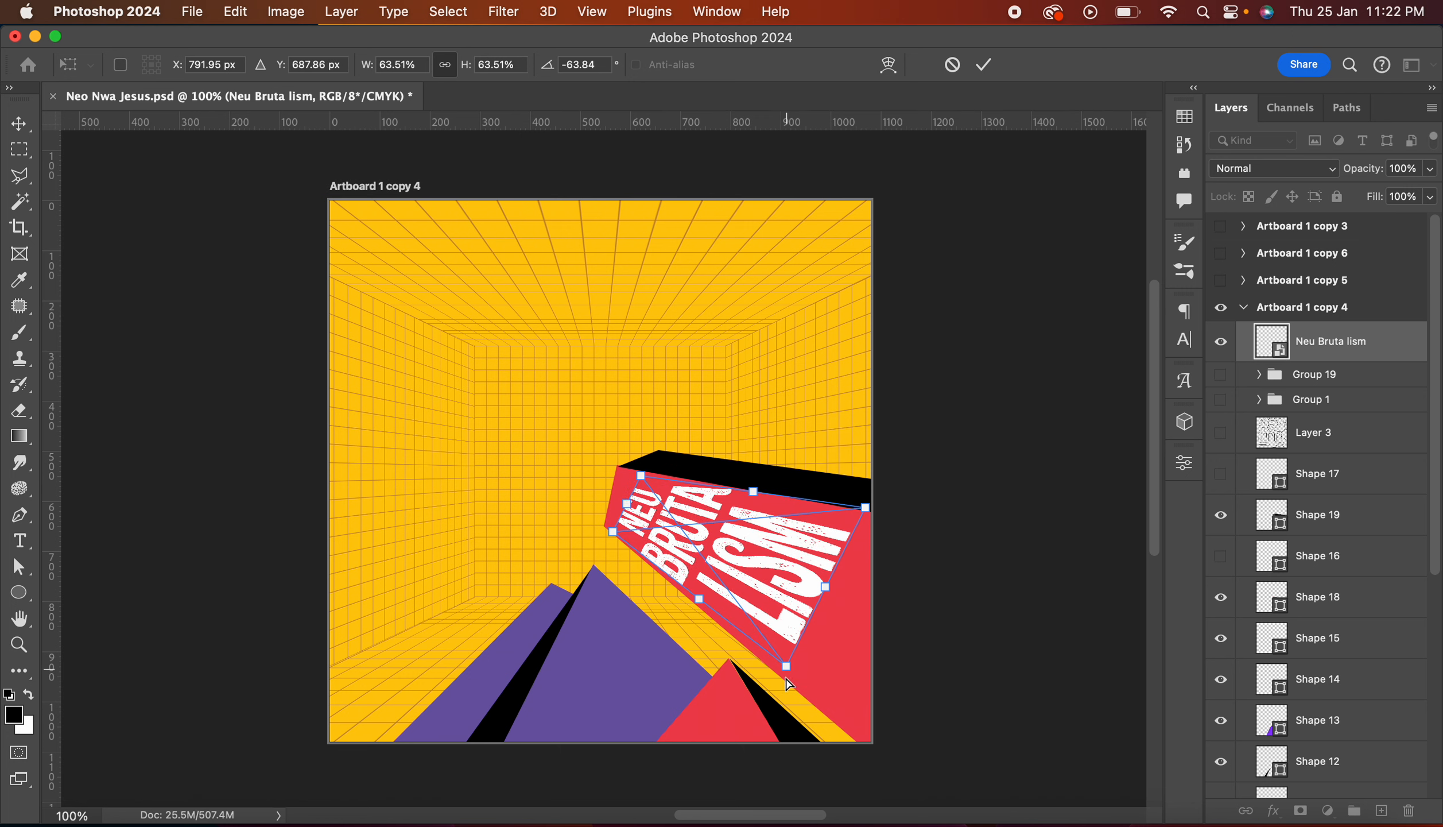
left_click_drag(786, 668, 787, 678)
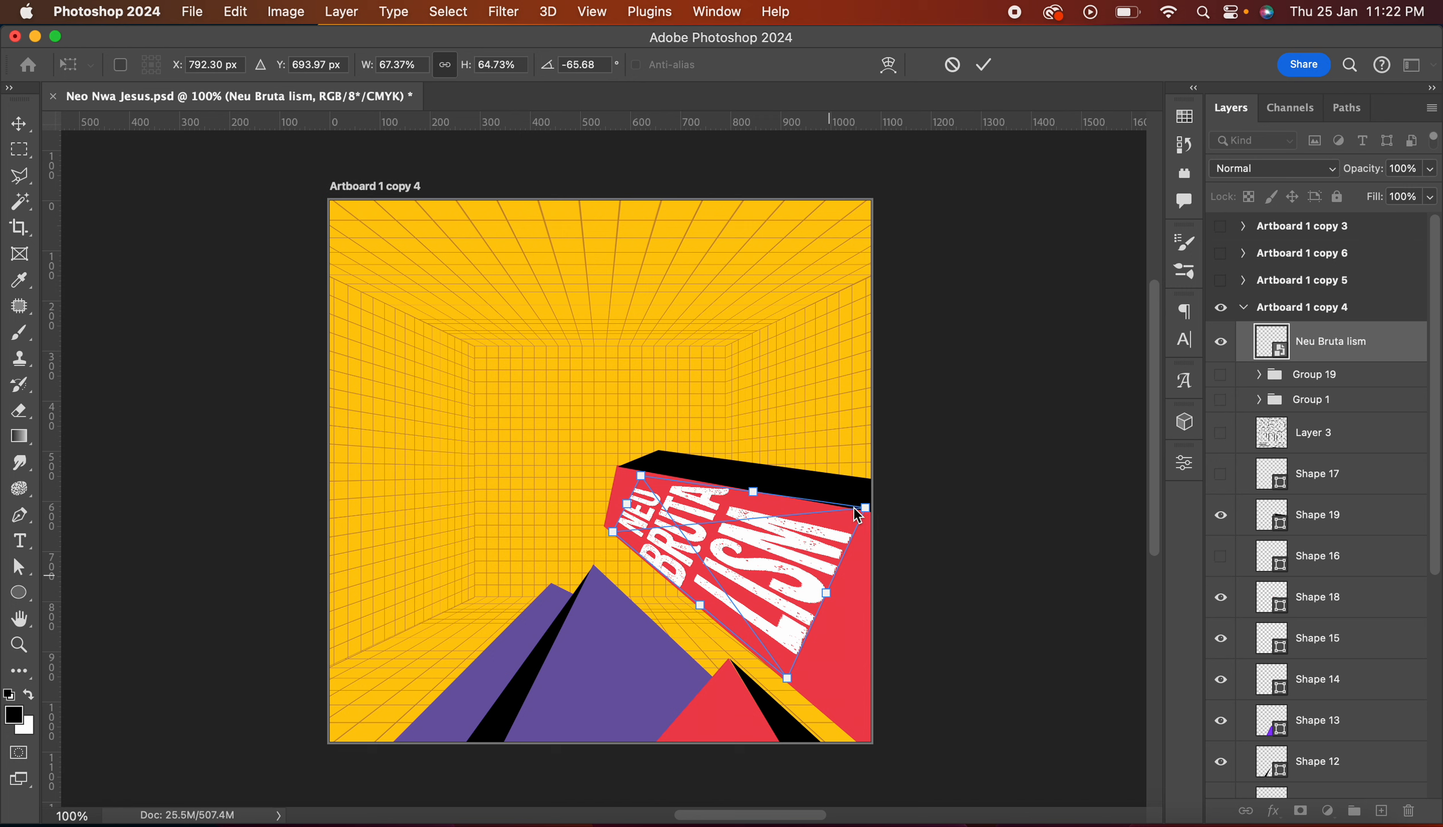
left_click_drag(858, 515, 854, 514)
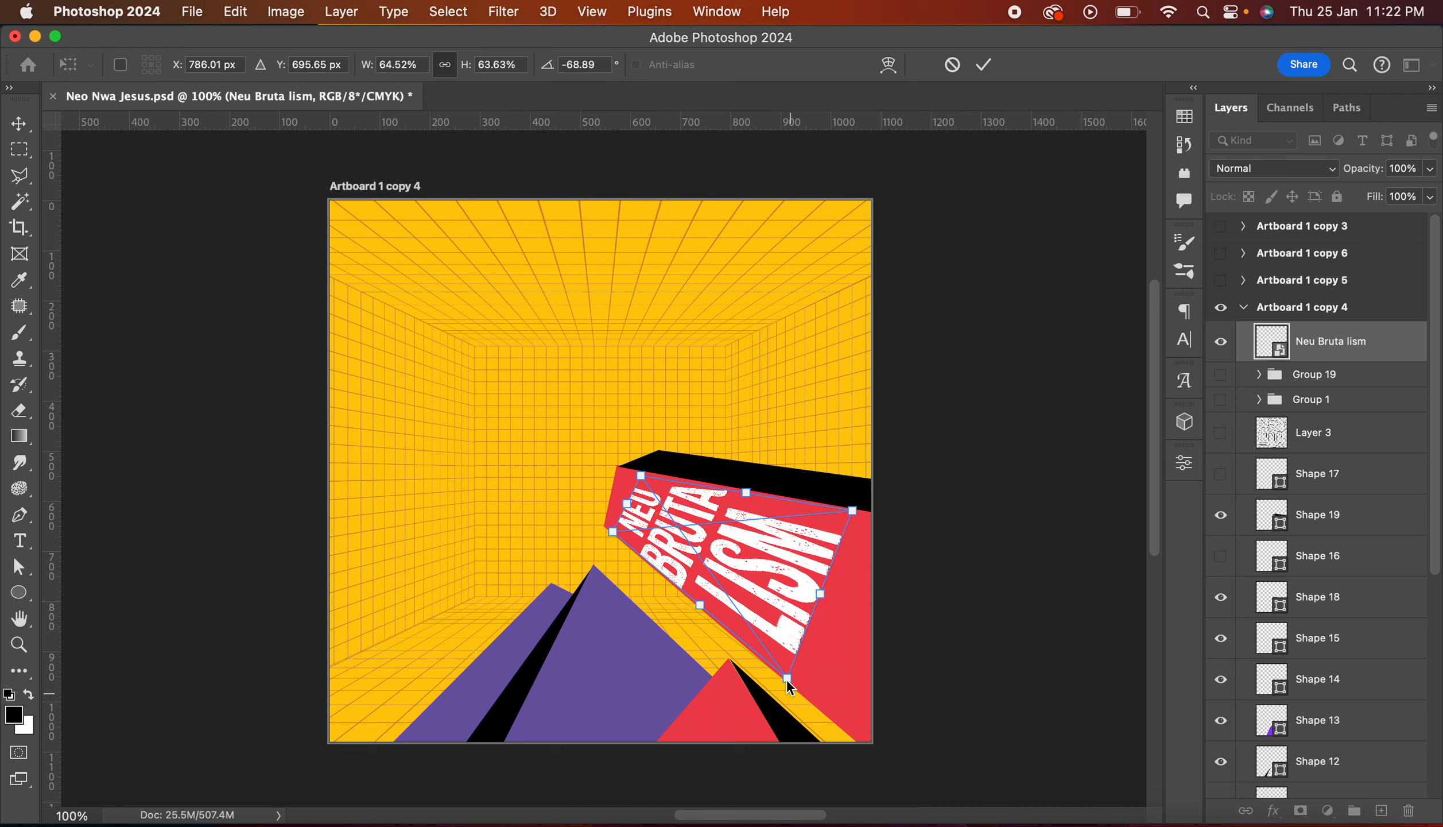
left_click_drag(789, 682, 845, 732)
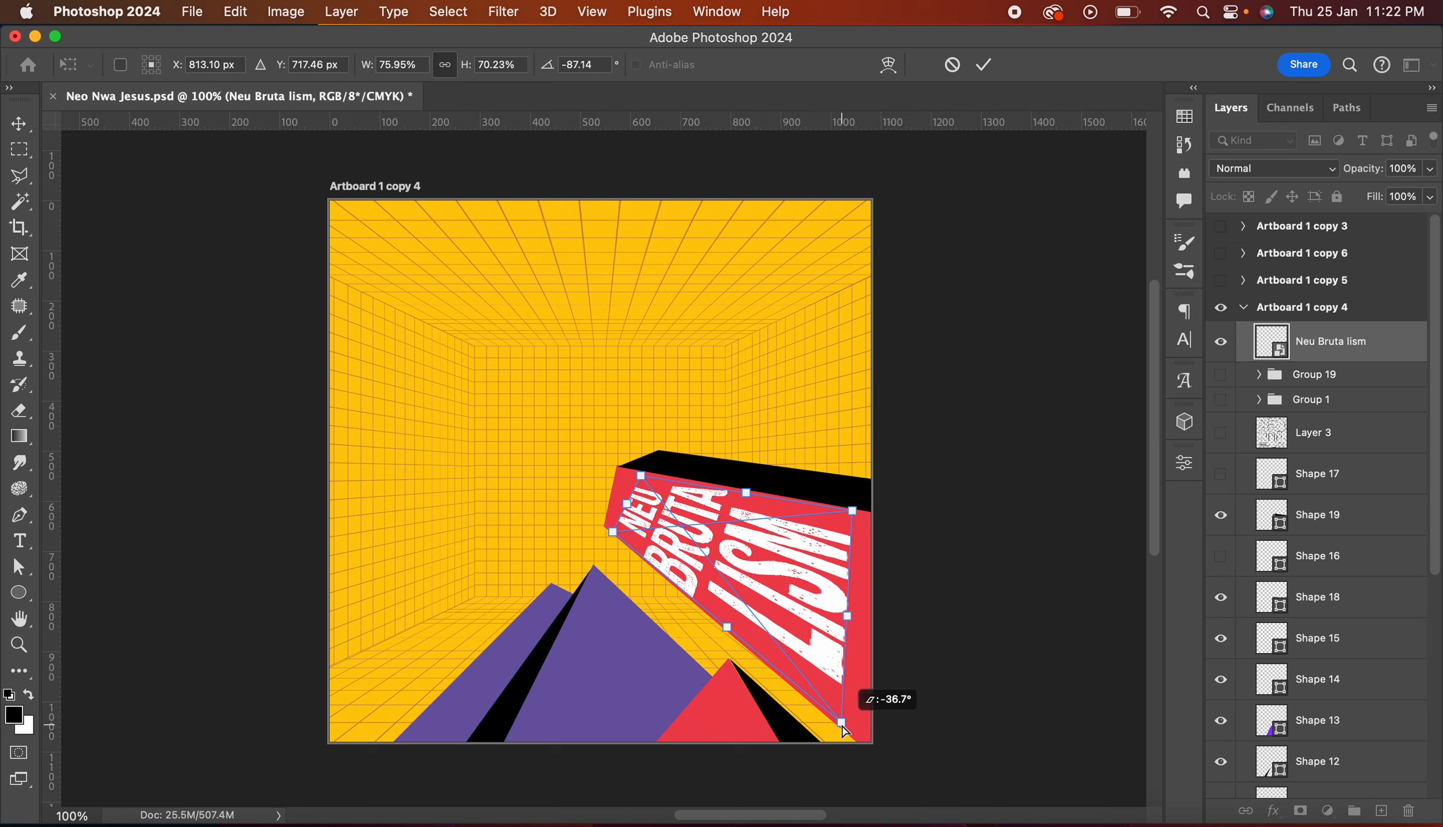
left_click_drag(642, 476, 629, 474)
key("Return")
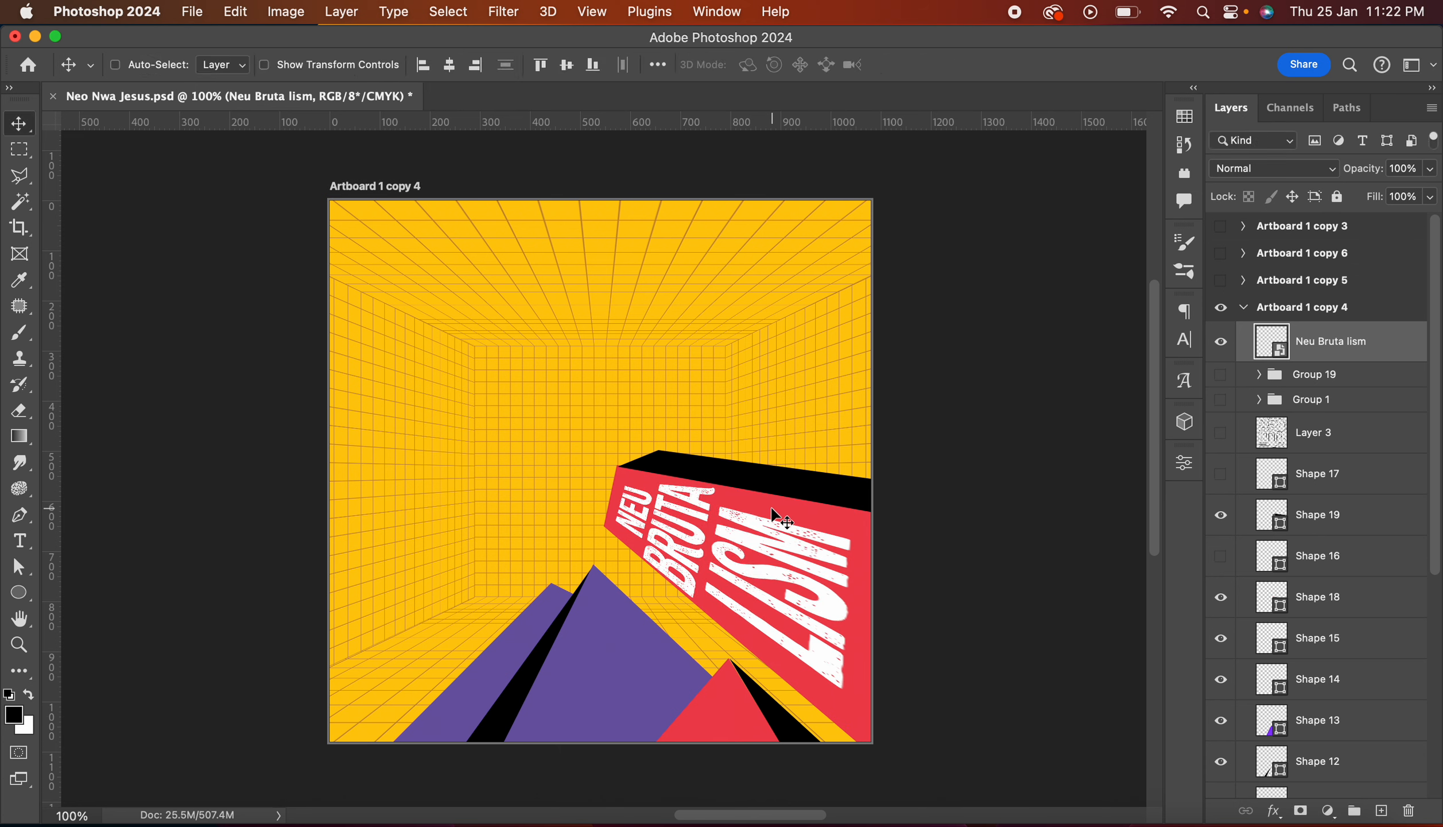
Step: Refine the title's distortion by pulling its outer upper corner inward, leaving a margin below the black roof
key("super+t")
left_click_drag(854, 512, 865, 546)
key("Return")
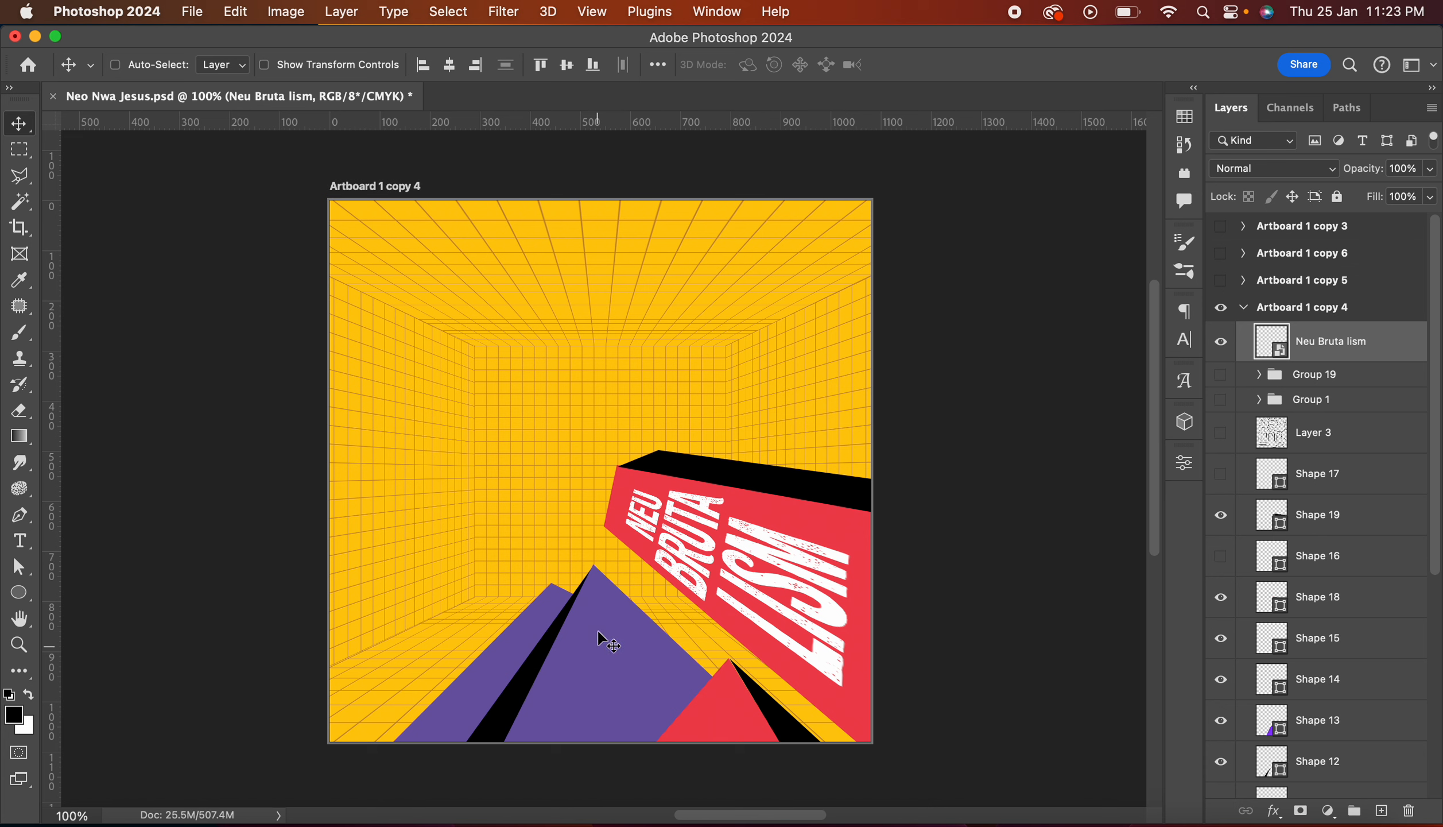
Step: Move the distorted title layer below Shape 17 and group it with the building shapes from Shape 19 down to Shape 11
left_click_drag(1331, 342, 1331, 495)
scroll(1341, 448, "down", 10)
left_click(1341, 447, "shift")
key("super+g")
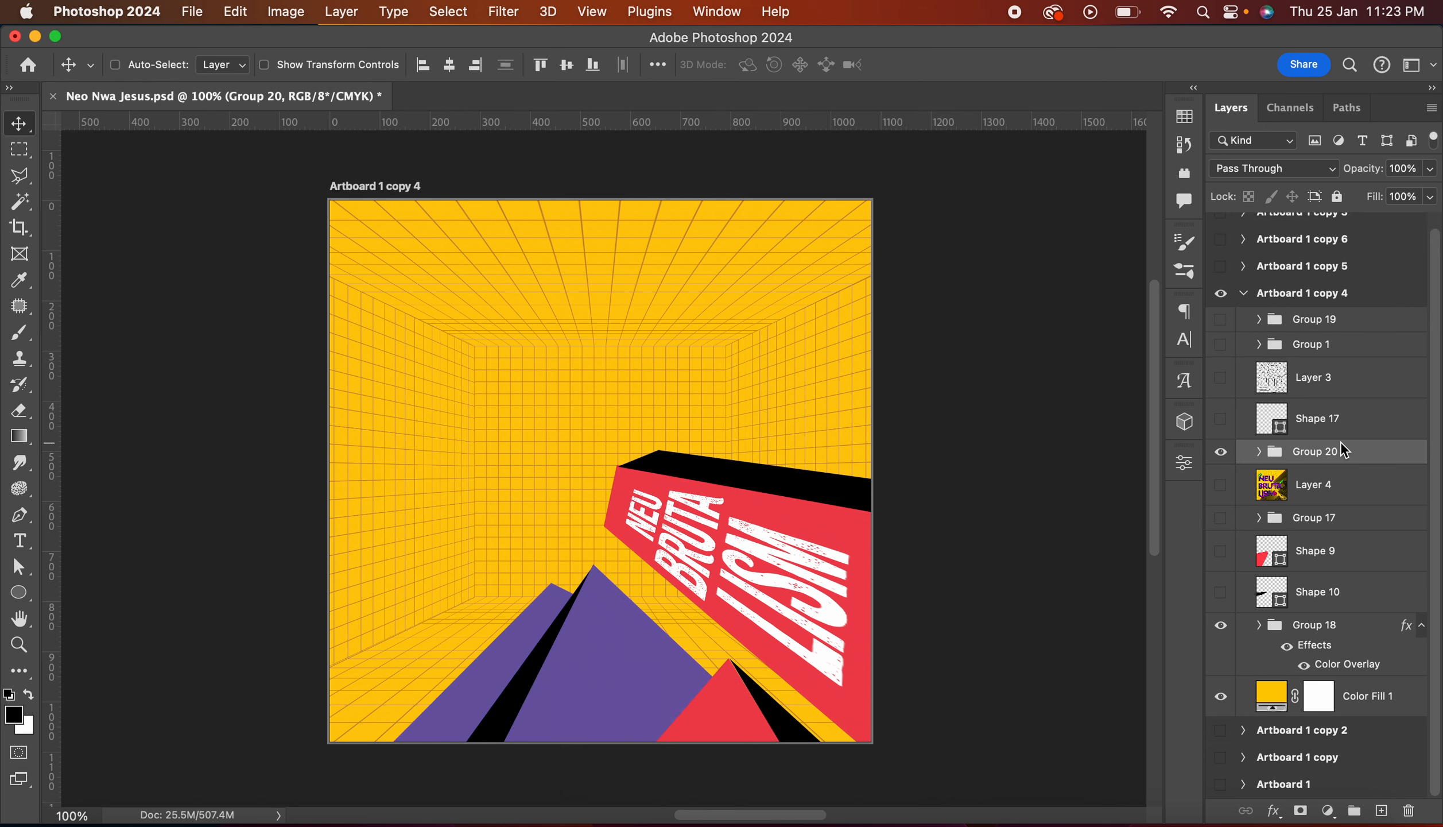
Step: Scale the building group up to about 124% and reposition it on the artboard
key("super+t")
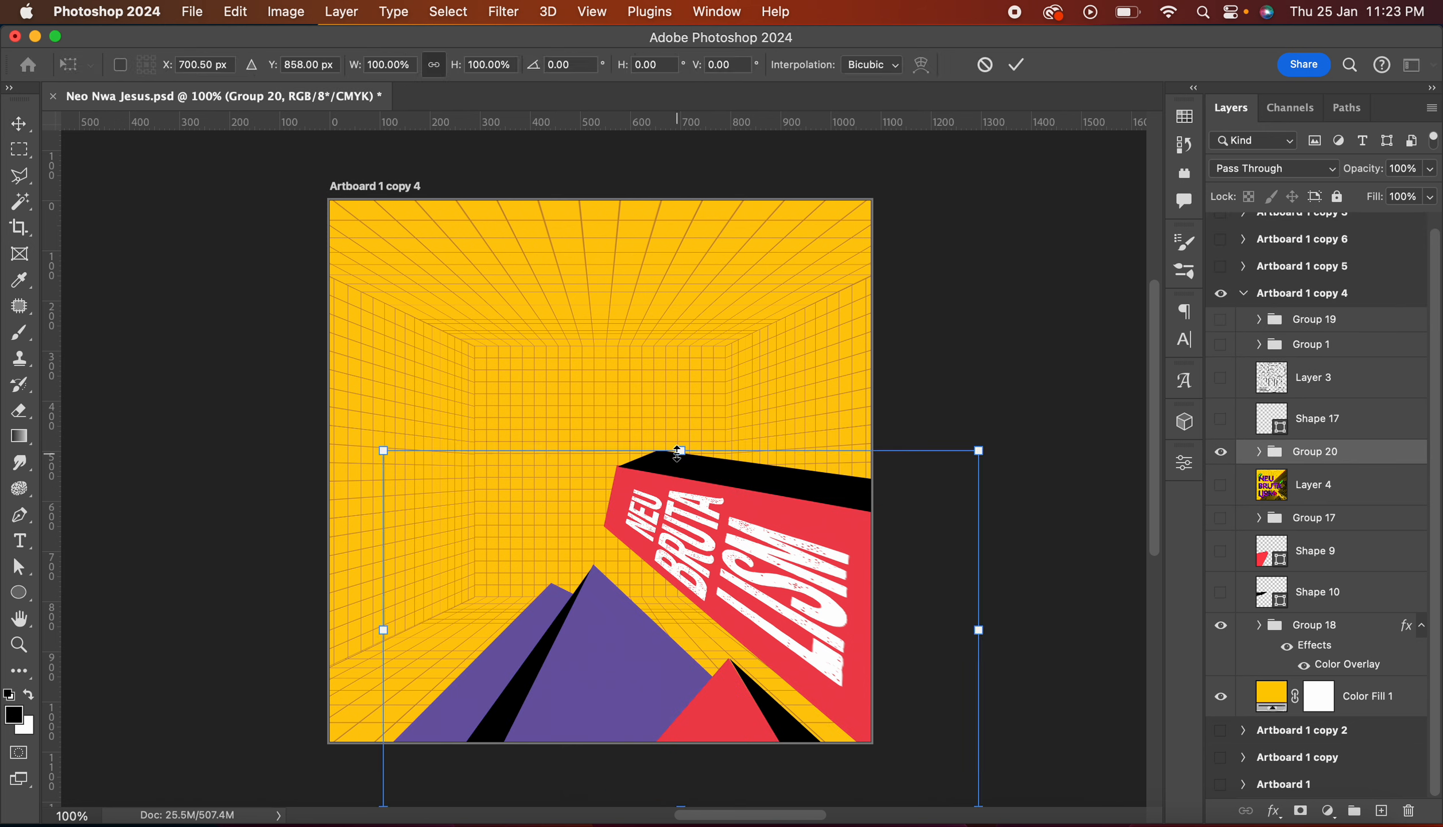
left_click_drag(678, 452, 655, 367)
left_click_drag(748, 587, 745, 599)
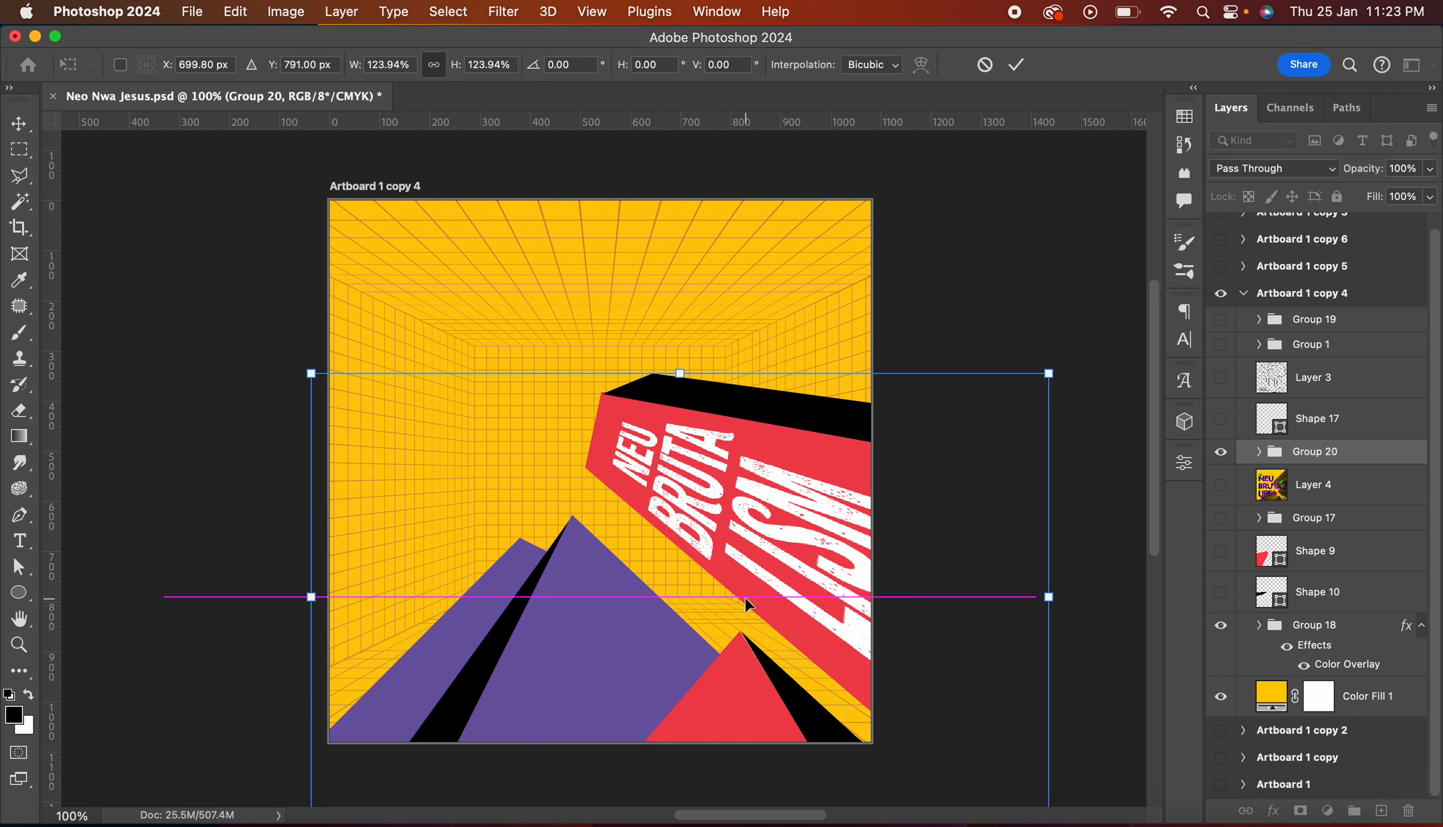
key("Return")
Step: Rotate the building group about 10.5° clockwise and shift it slightly down on the artboard
key("super+t")
mouse_move(746, 321)
left_mouse_down()
mouse_move(773, 315)
mouse_move(771, 326)
left_mouse_up()
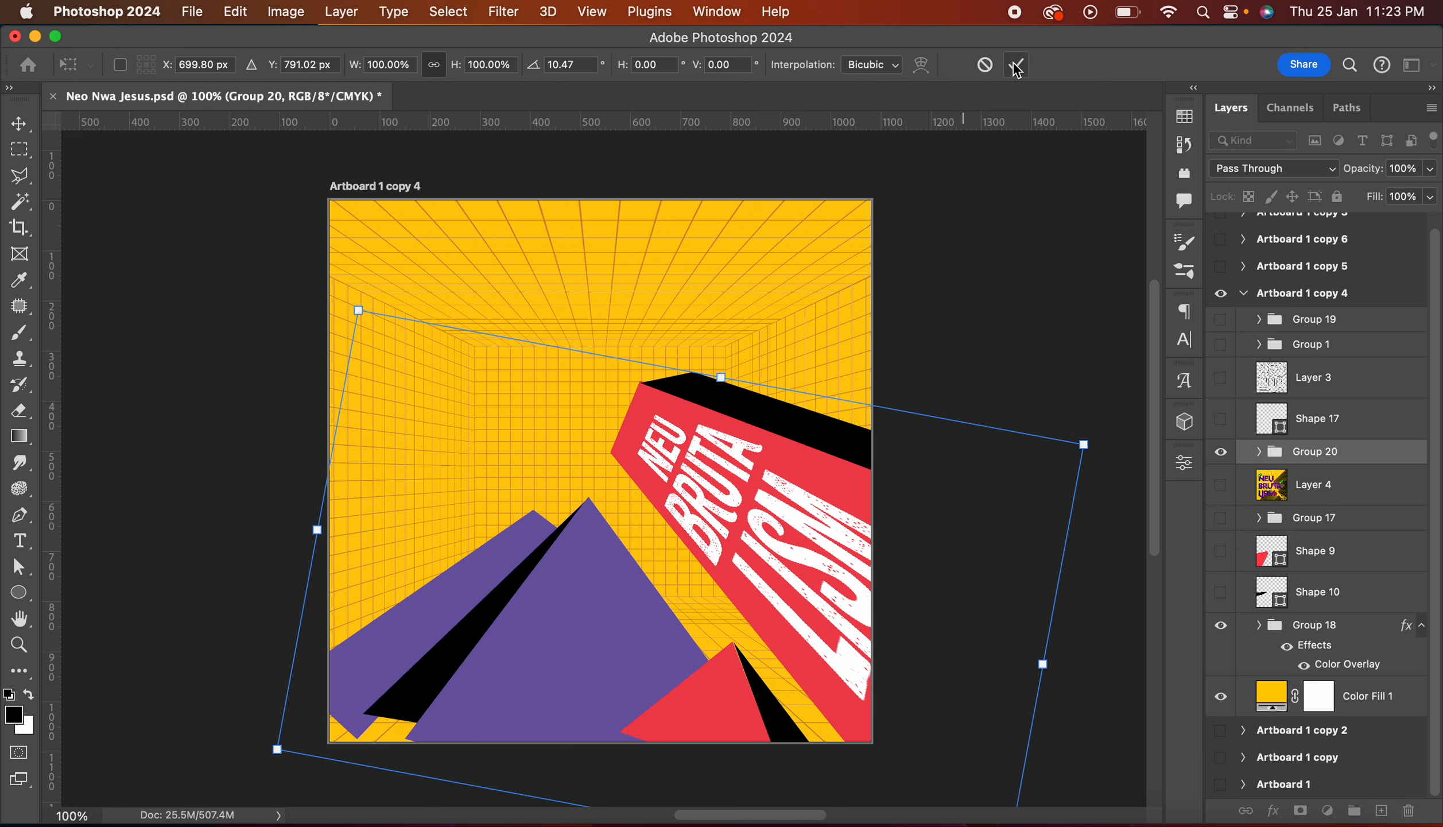
left_click_drag(750, 488, 754, 535)
key("Return")
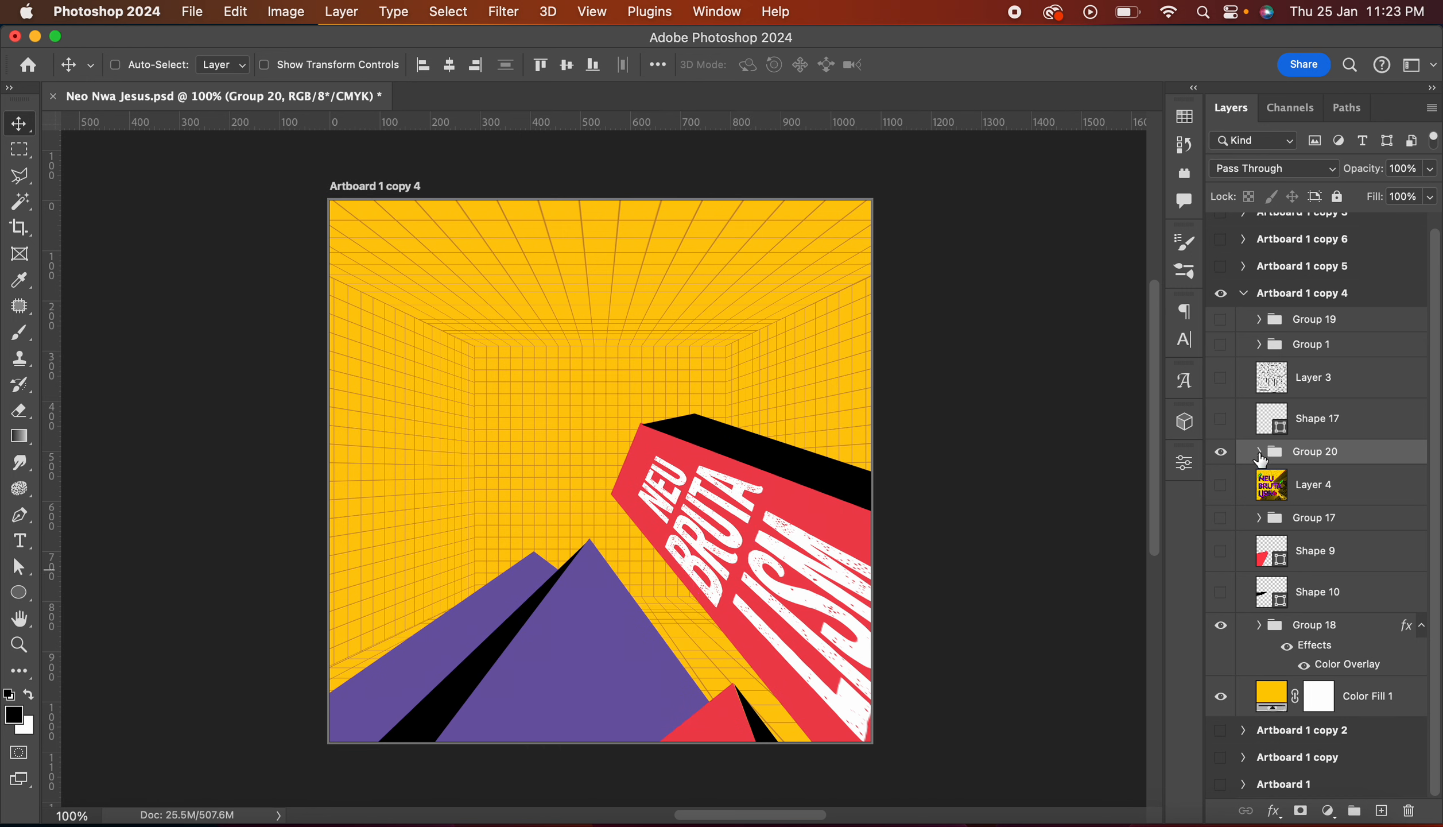
Step: Duplicate Shape 19 and Shape 18, the black roof and red face of the lettered building
left_click(769, 436, "super")
scroll(1320, 559, "down", 2)
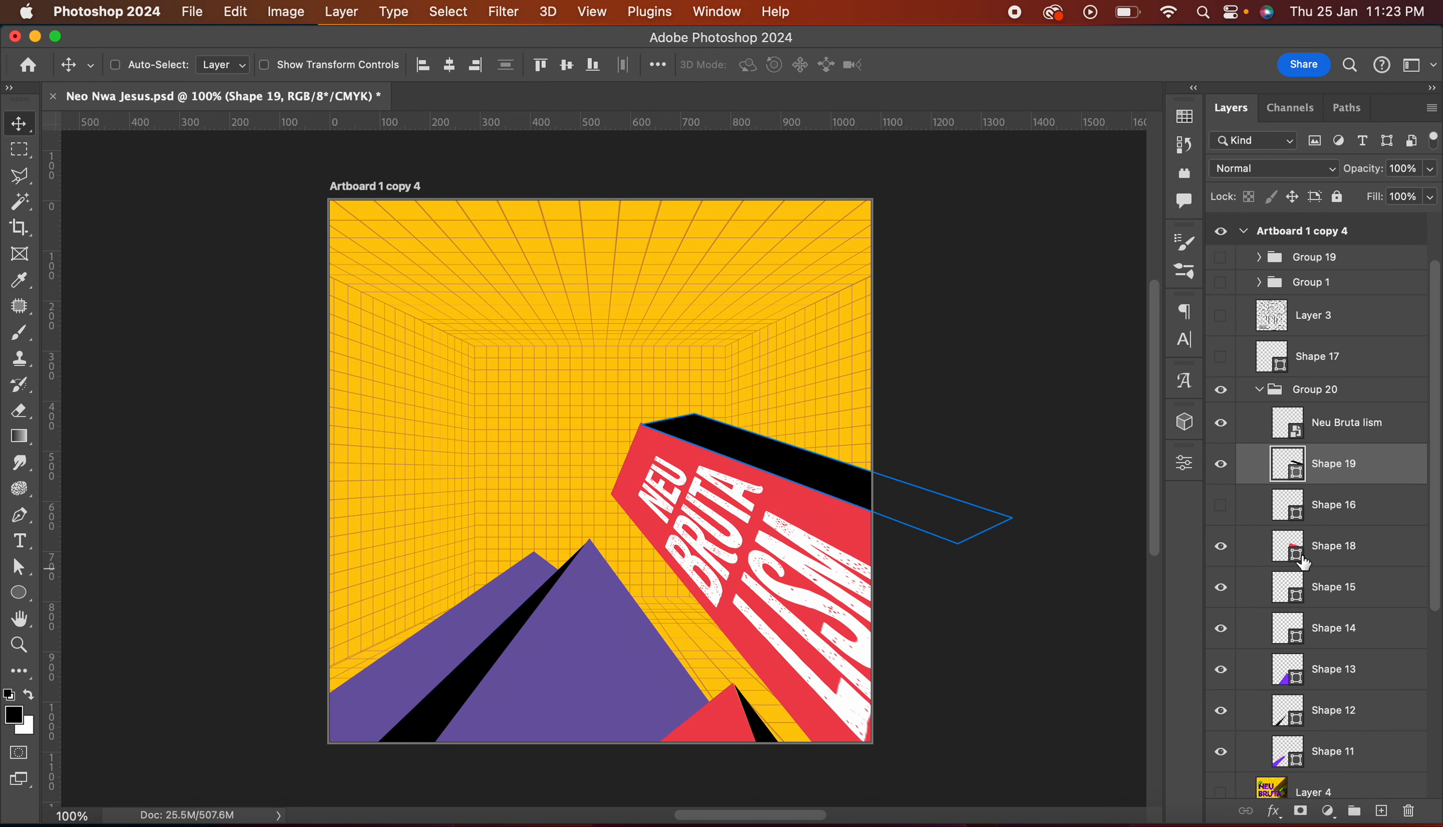
left_click(1324, 553, "super")
key("super+j")
Step: Try to flip the two duplicated building shapes horizontally, and undo the accidental artboard move
key("super+t")
right_click(740, 546)
left_click(776, 788)
key("Return")
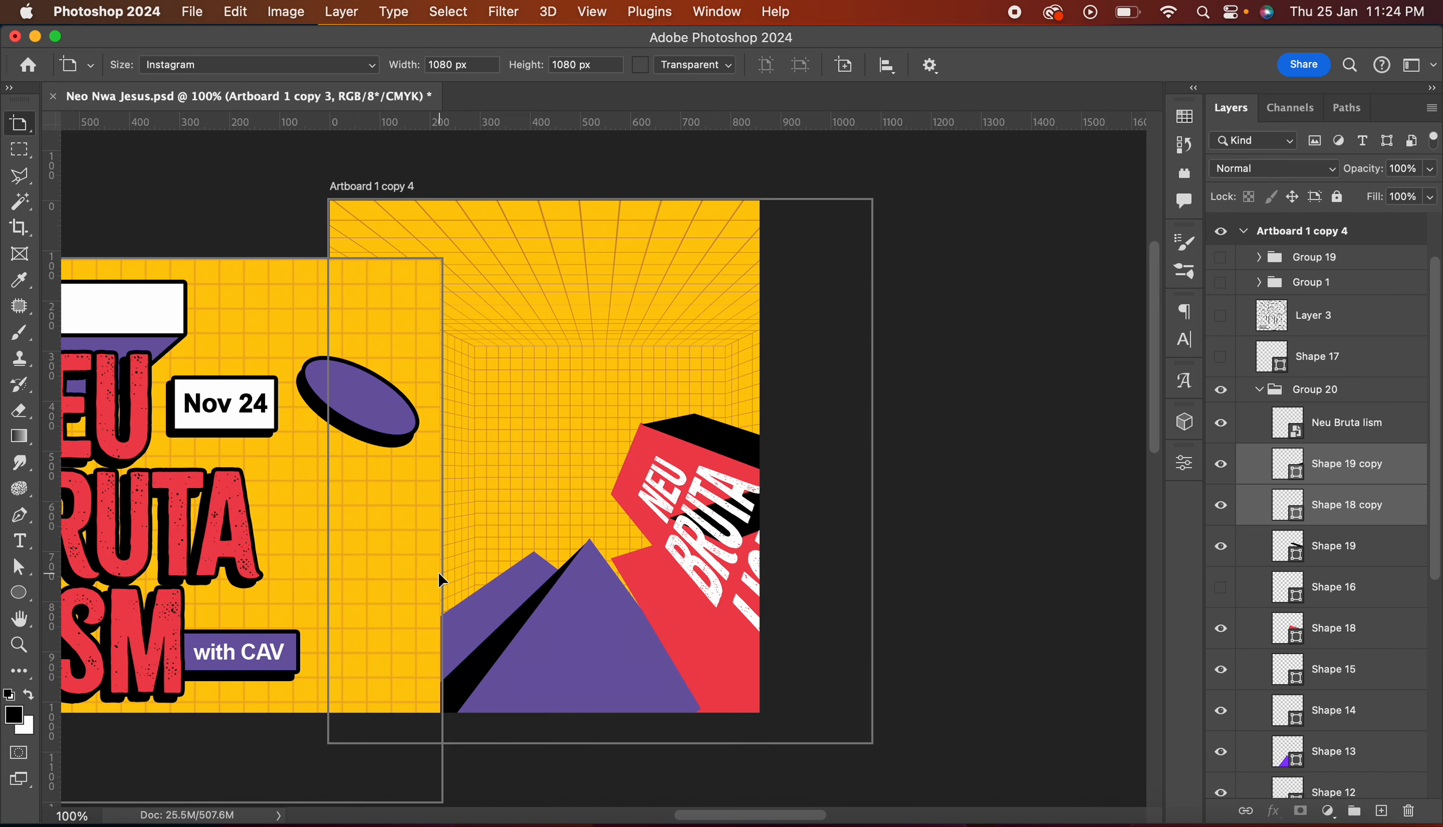
key("super+z")
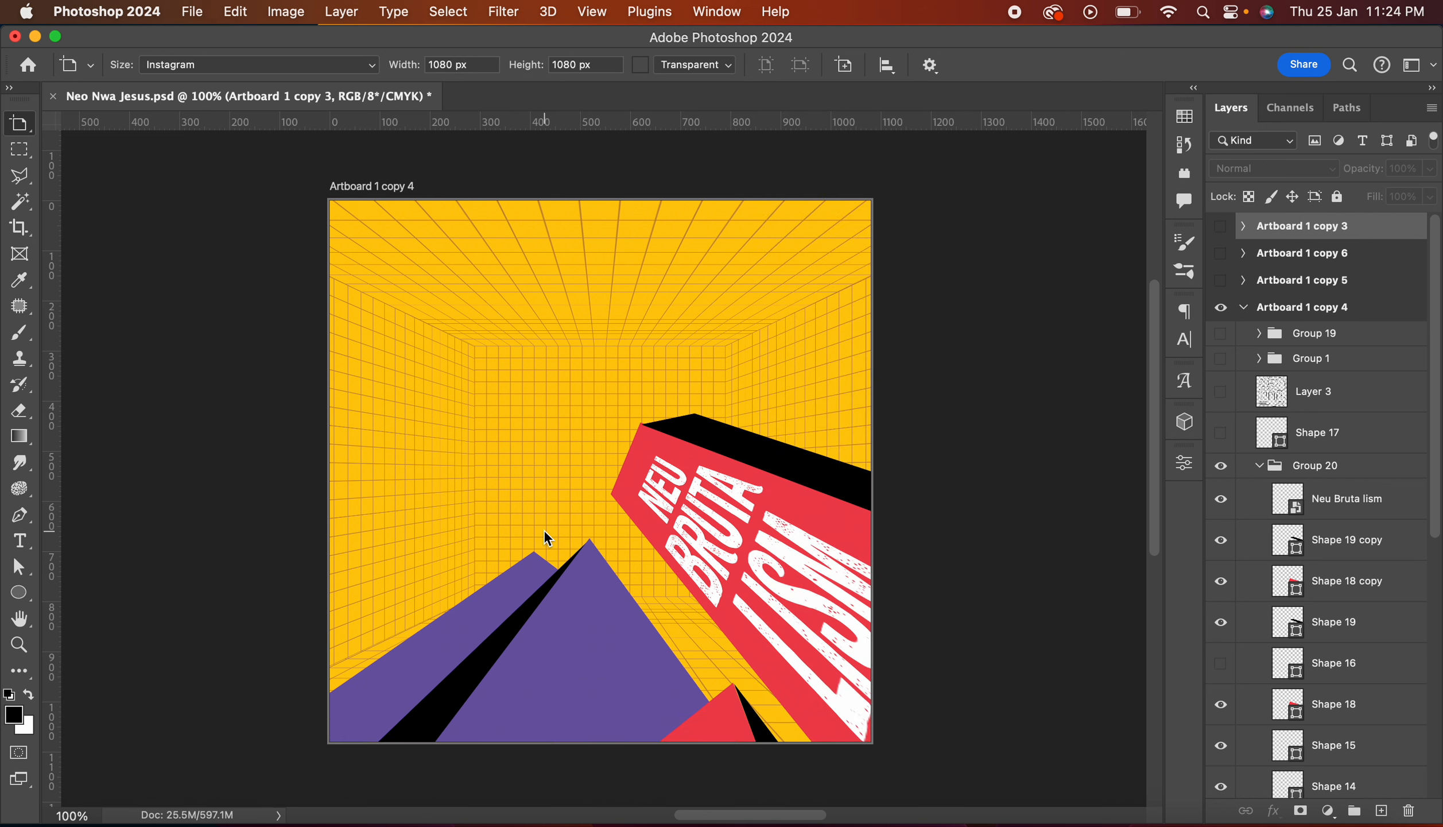
Step: Flip Shape 19 copy and Shape 18 copy horizontally and move them to the artboard's left edge as a facing building
left_click(1321, 499)
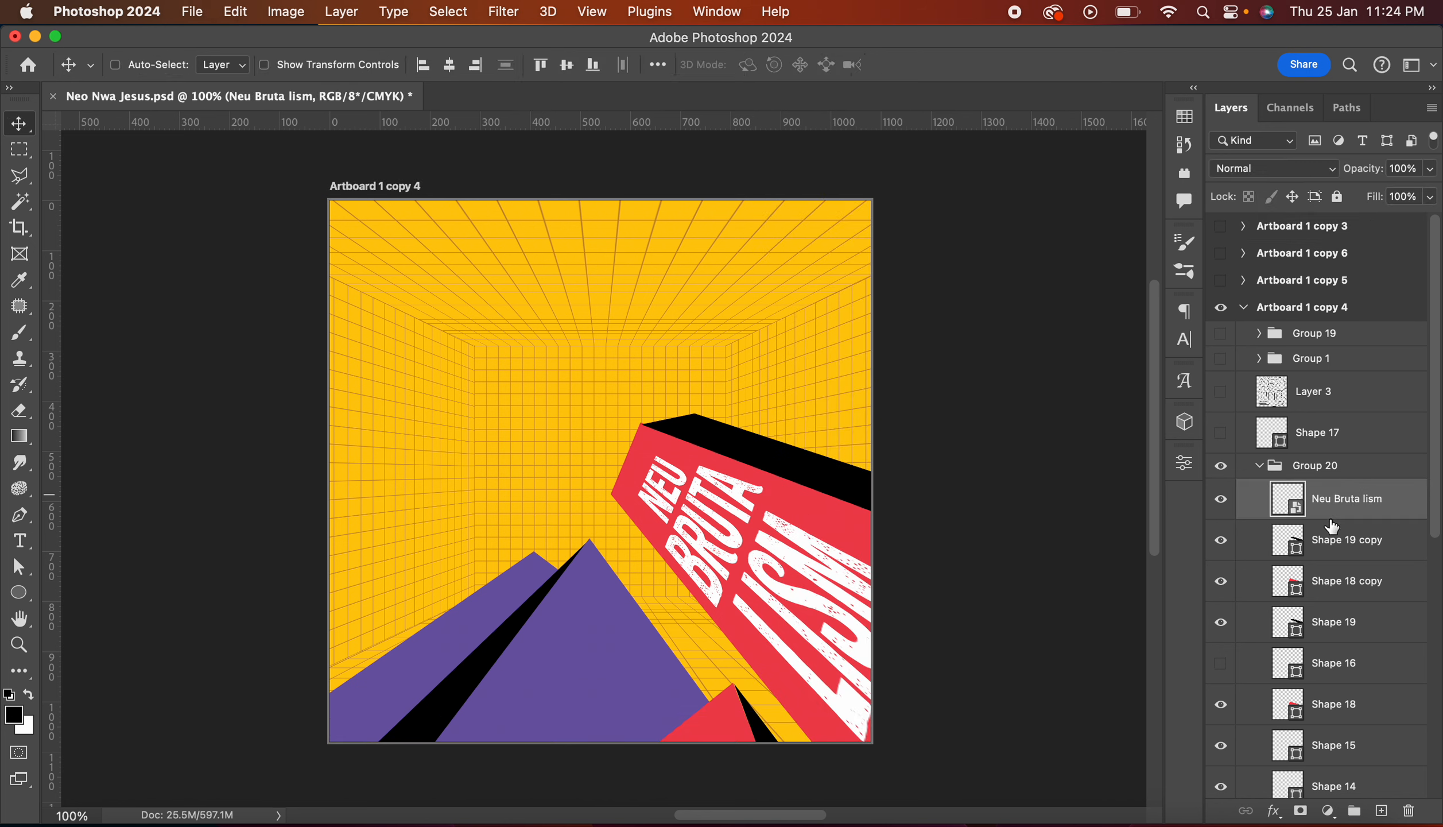
left_click(1347, 580)
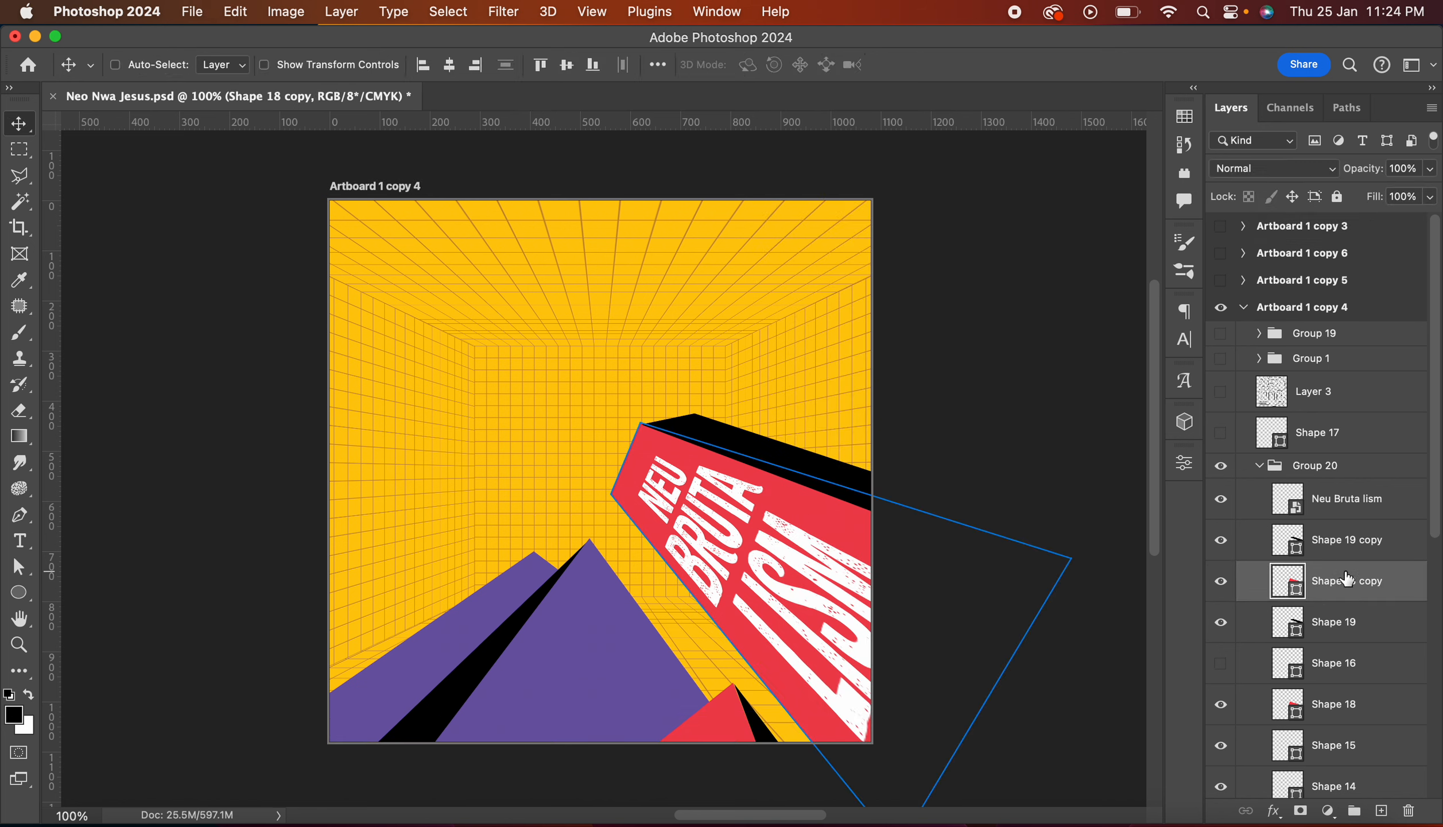
left_click(1350, 540, "shift")
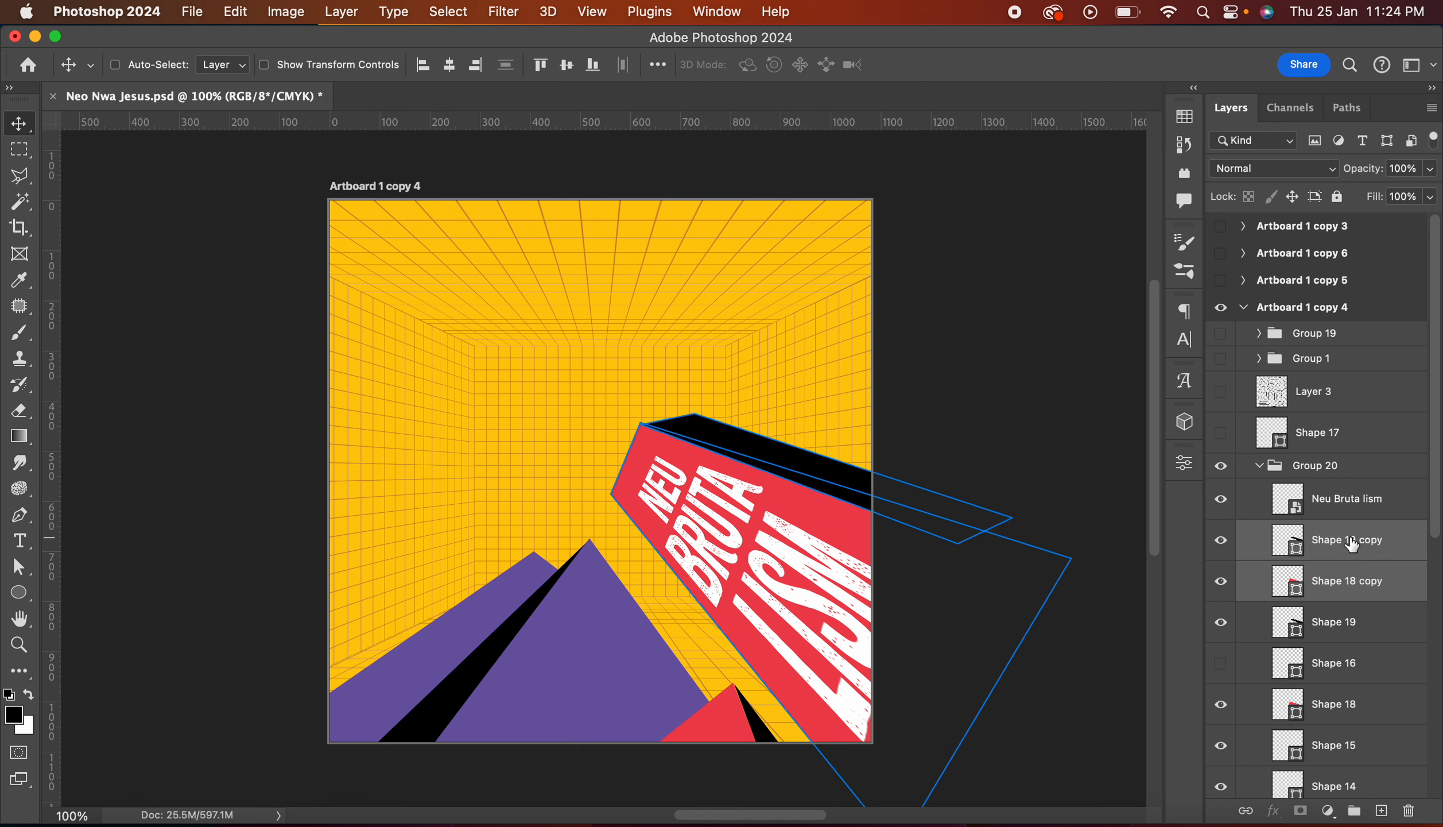
key("super+t")
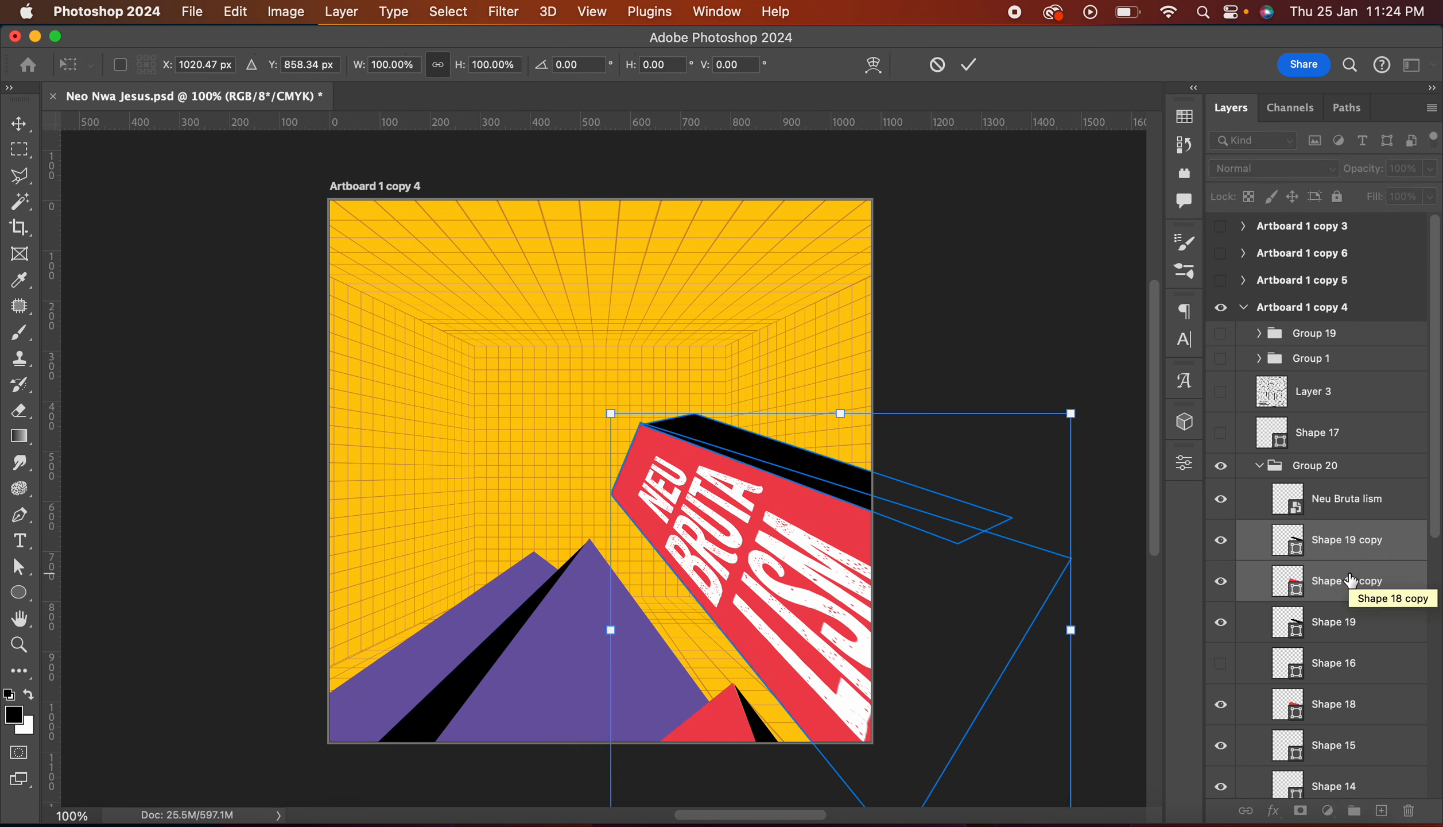
right_click(844, 557)
left_click(894, 785)
key("Return")
left_click_drag(628, 506, 217, 565)
Step: Reshape Shape 11, the narrow purple face, by moving its lower-left anchor point inward
left_click(520, 580, "super")
key("a")
scroll(401, 574, "down", 5)
left_click_drag(260, 610, 290, 635)
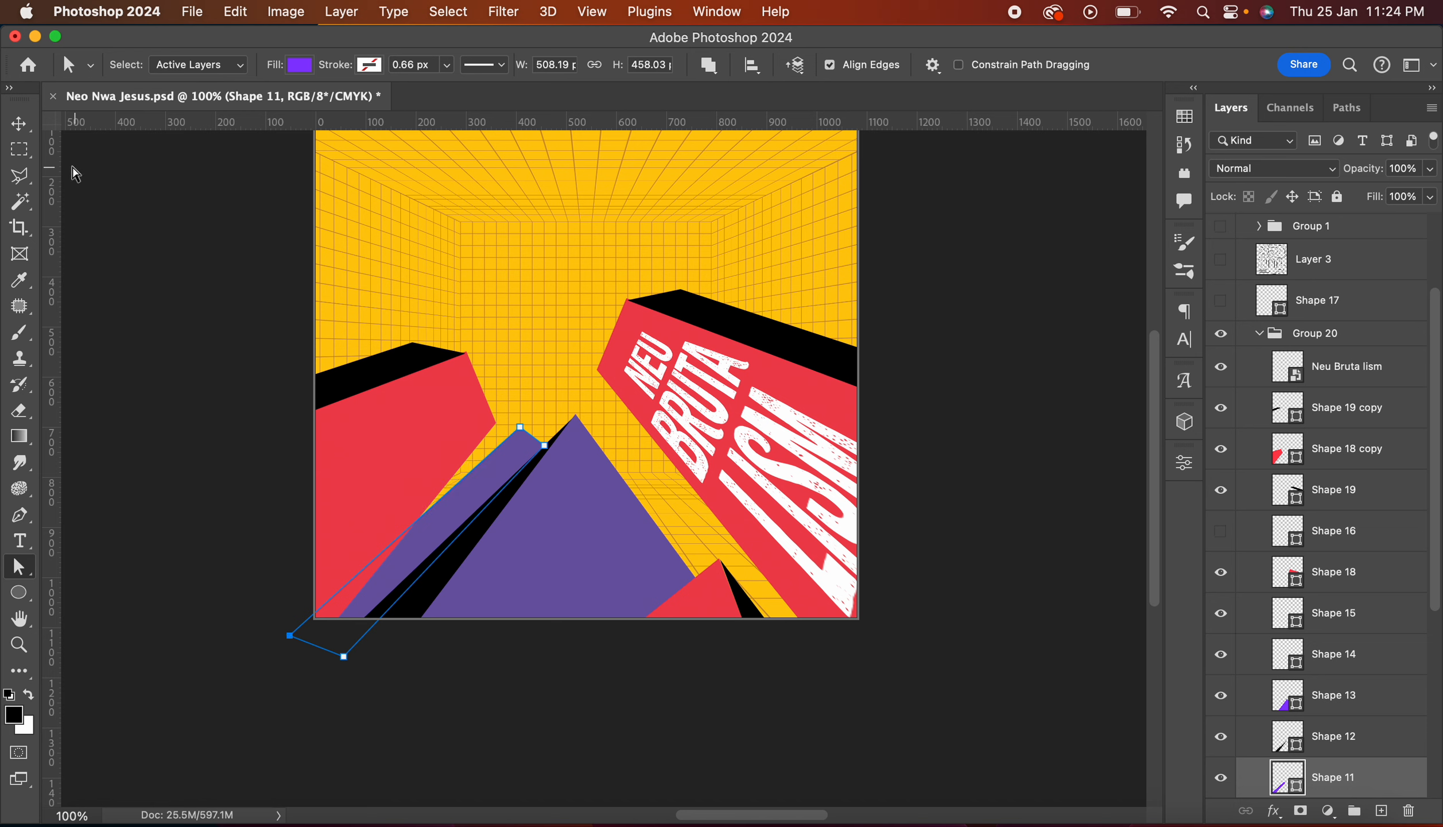
left_click(19, 124)
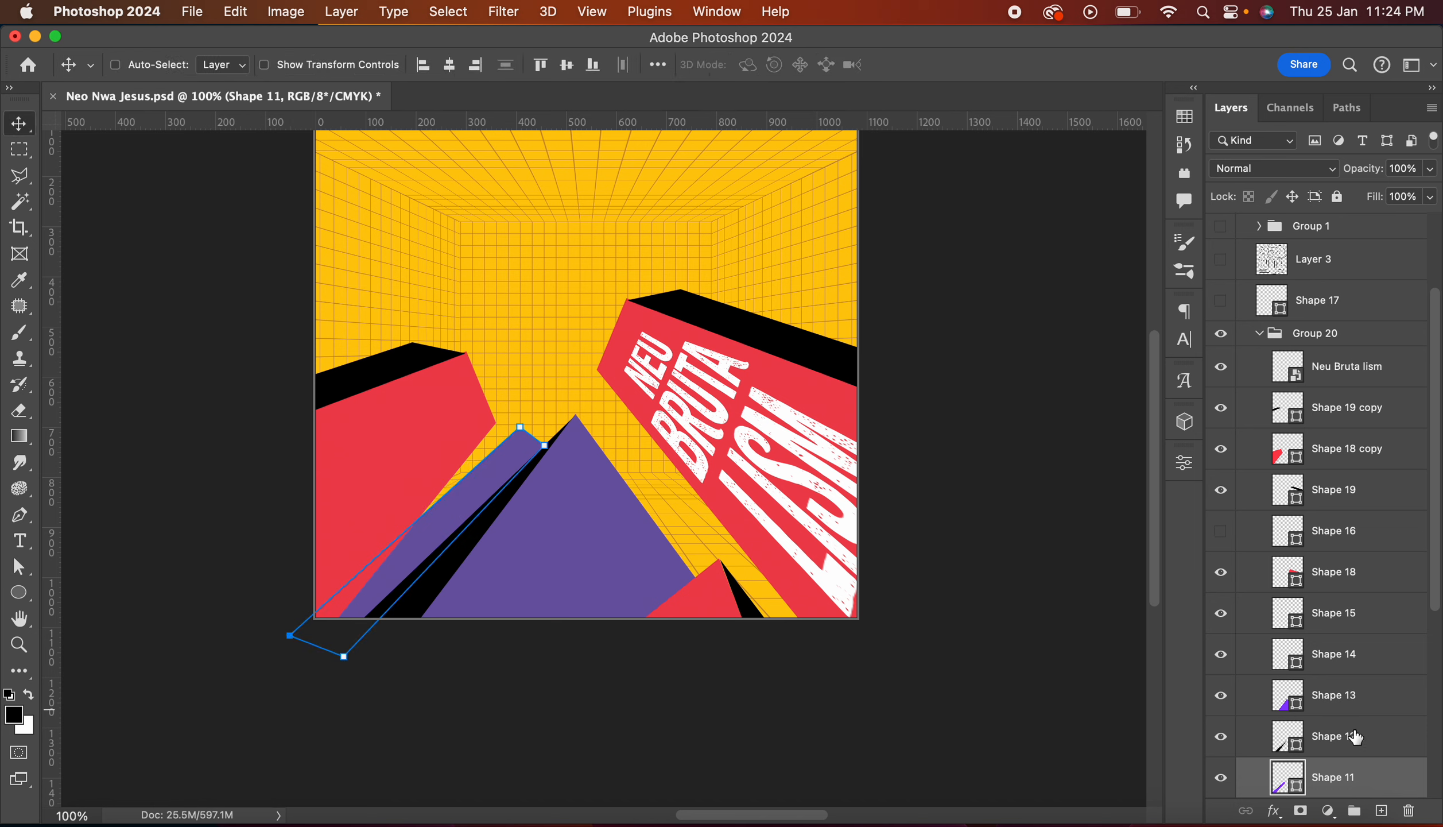
Step: Move the purple building made of Shape 11, Shape 12 and Shape 13 down and left, closer to the red building
scroll(1355, 738, "down", 3)
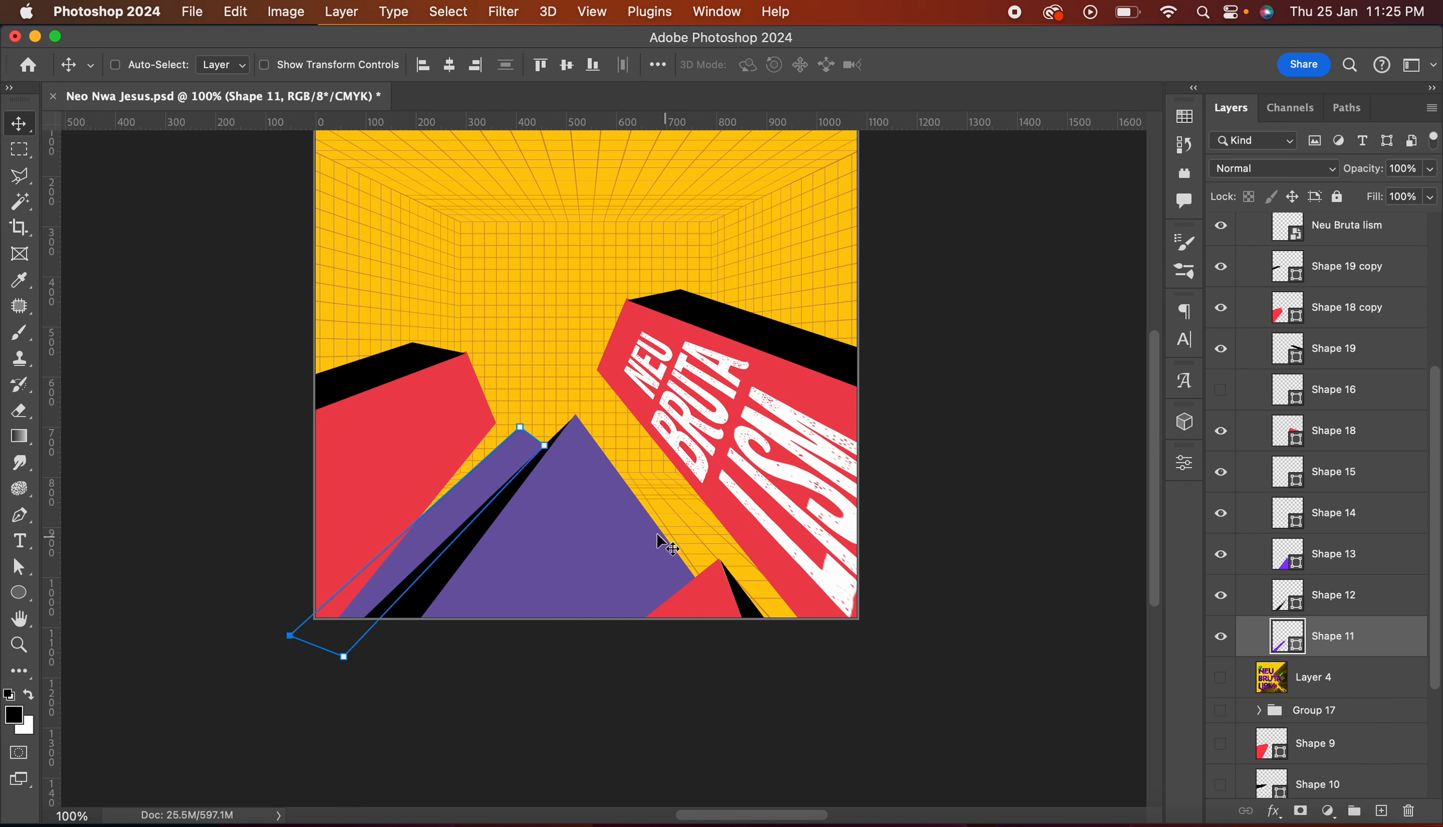
left_click(1341, 525, "shift")
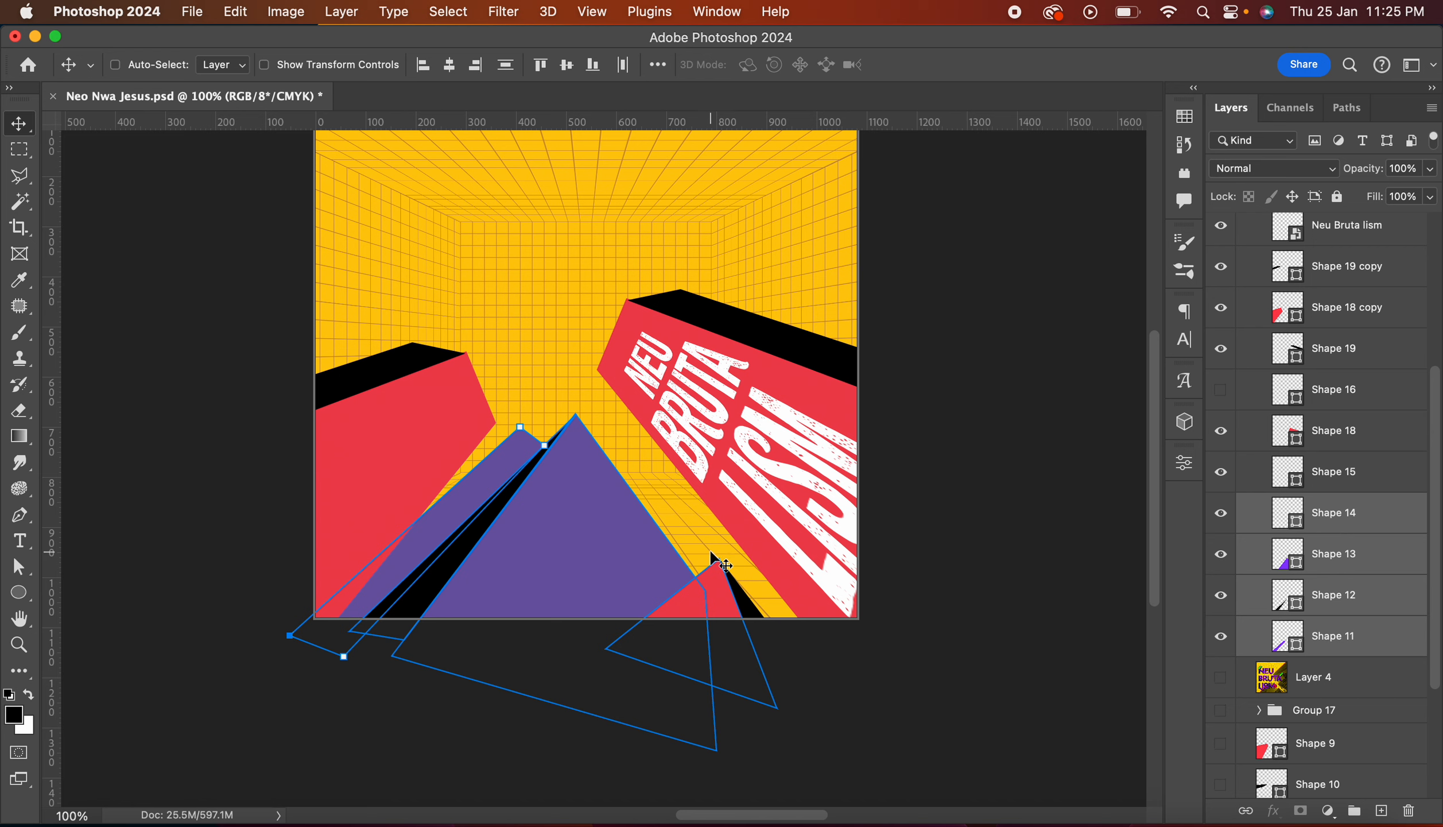
left_click(1334, 571, "shift")
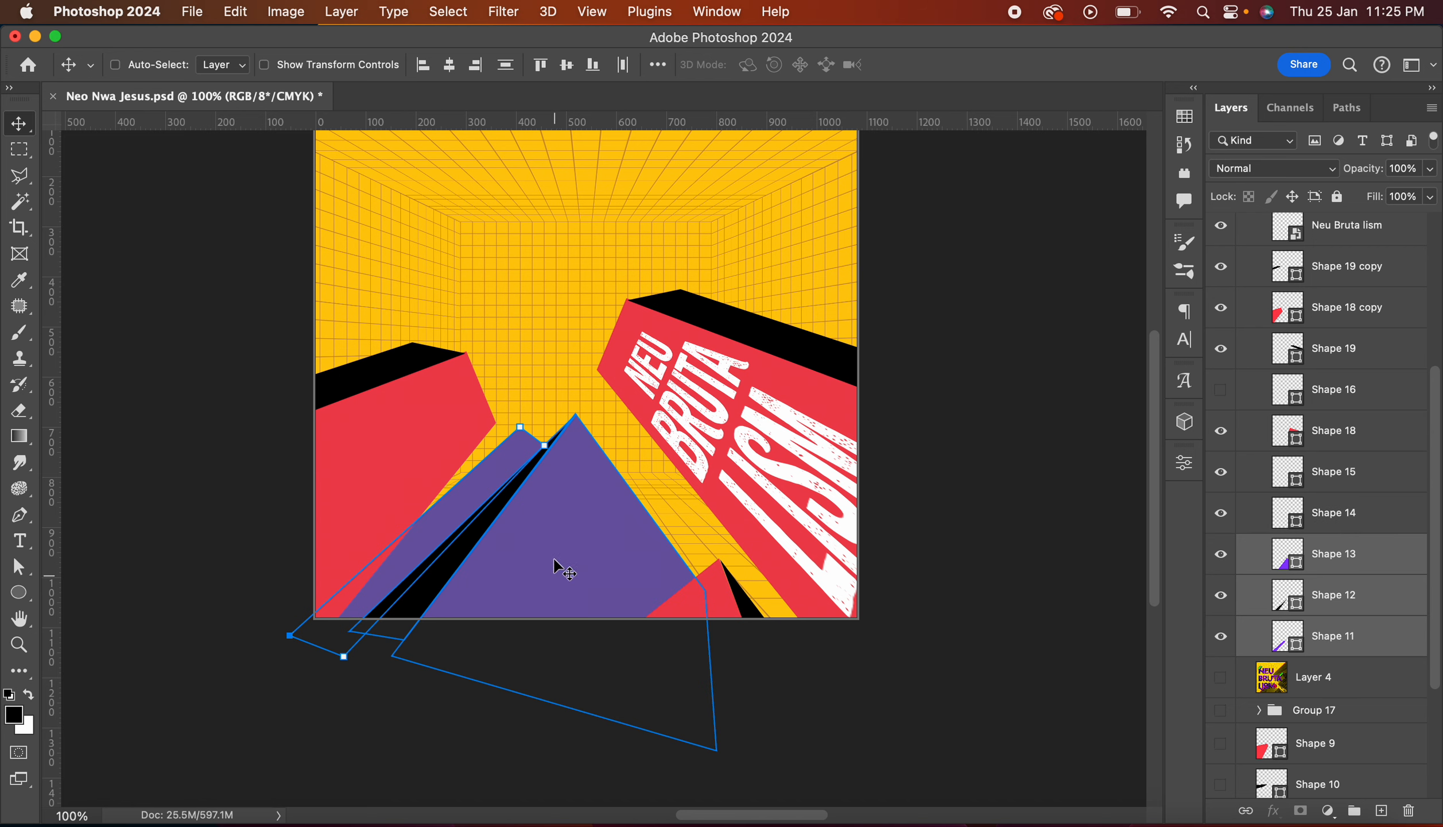
left_click_drag(553, 556, 477, 600)
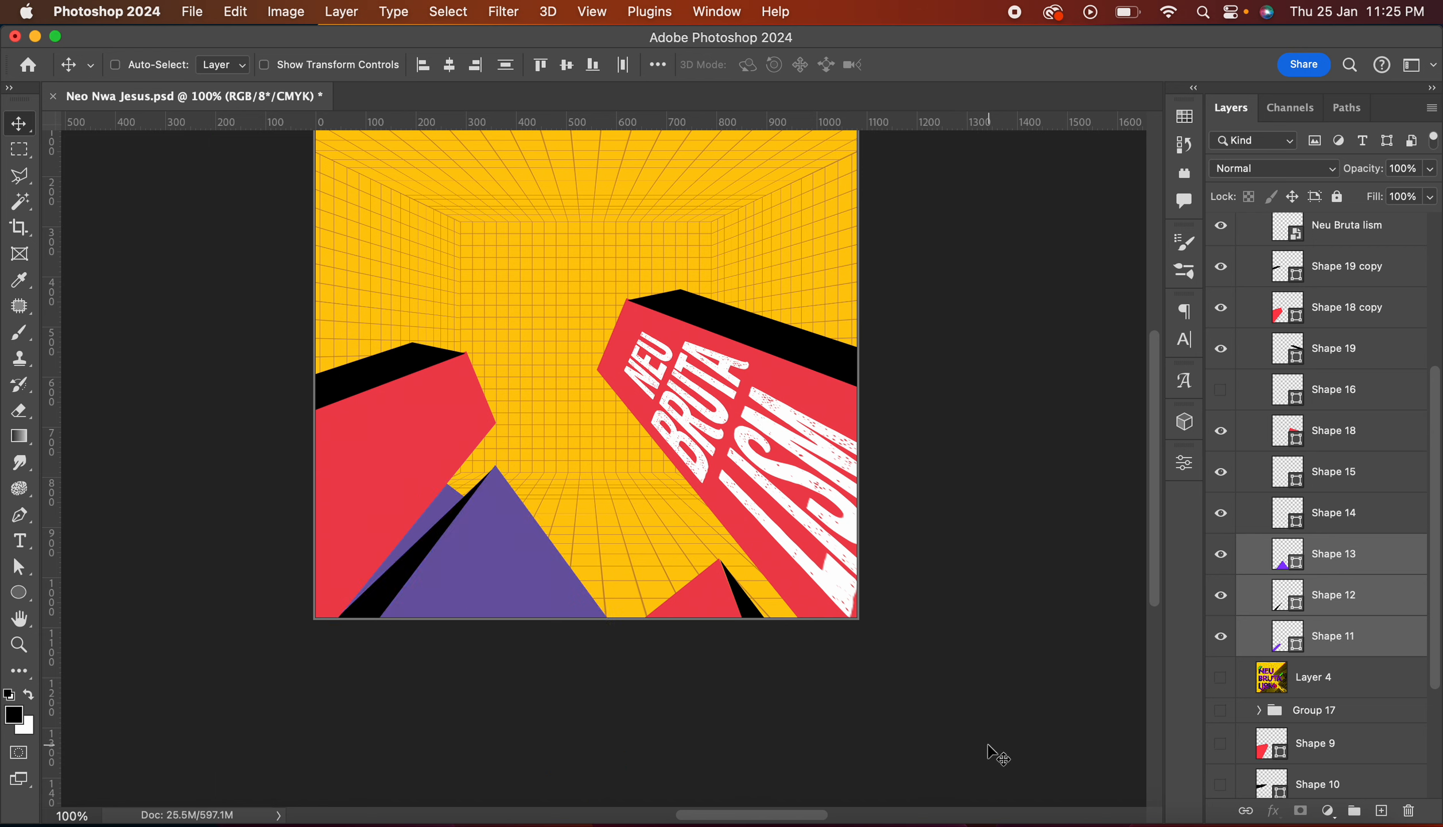
Step: Scale the small red and black building, Shape 14 and Shape 15, up to about 114%
left_click(695, 607, "super")
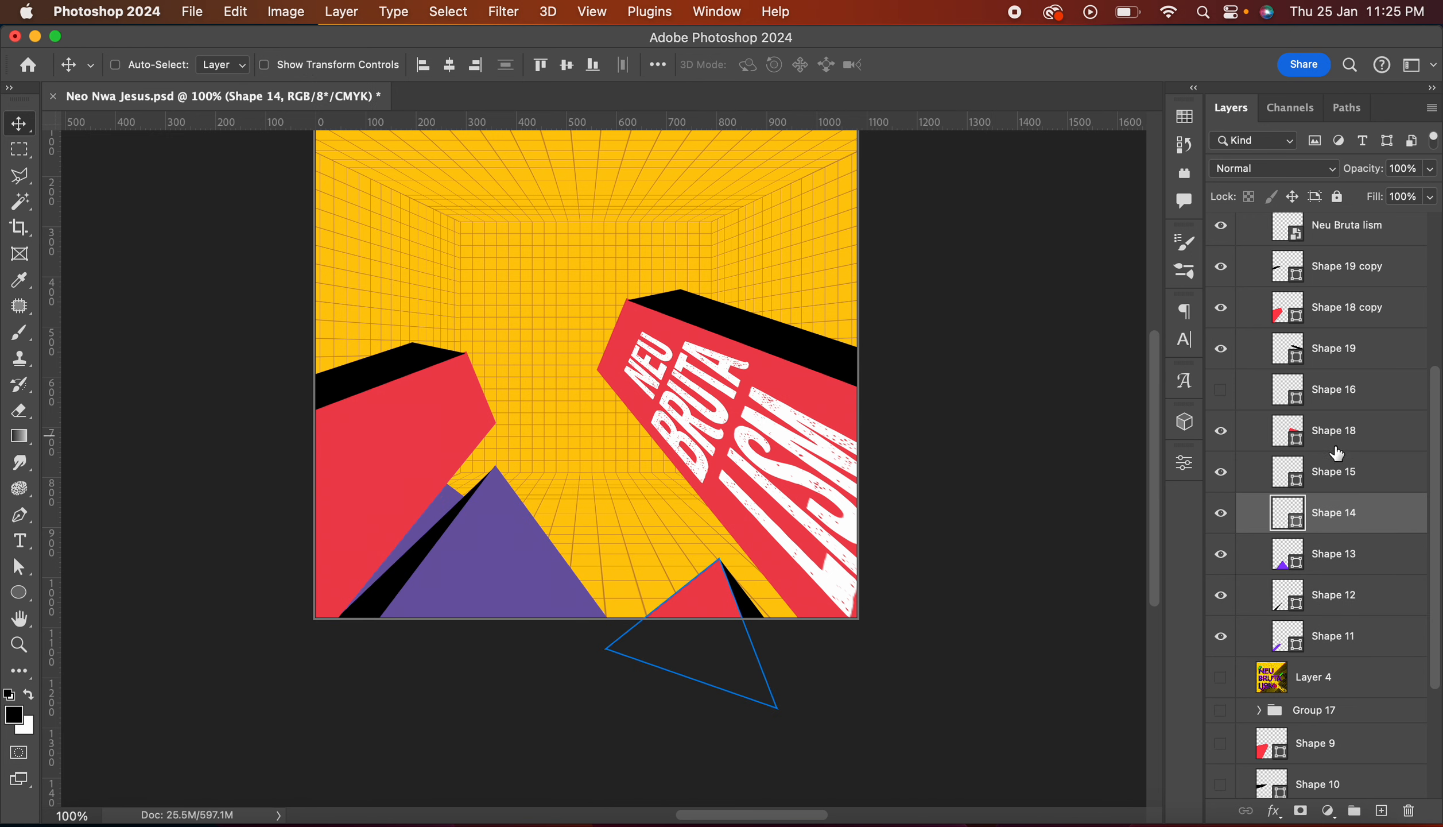
left_click(1333, 470, "shift")
key("super+t")
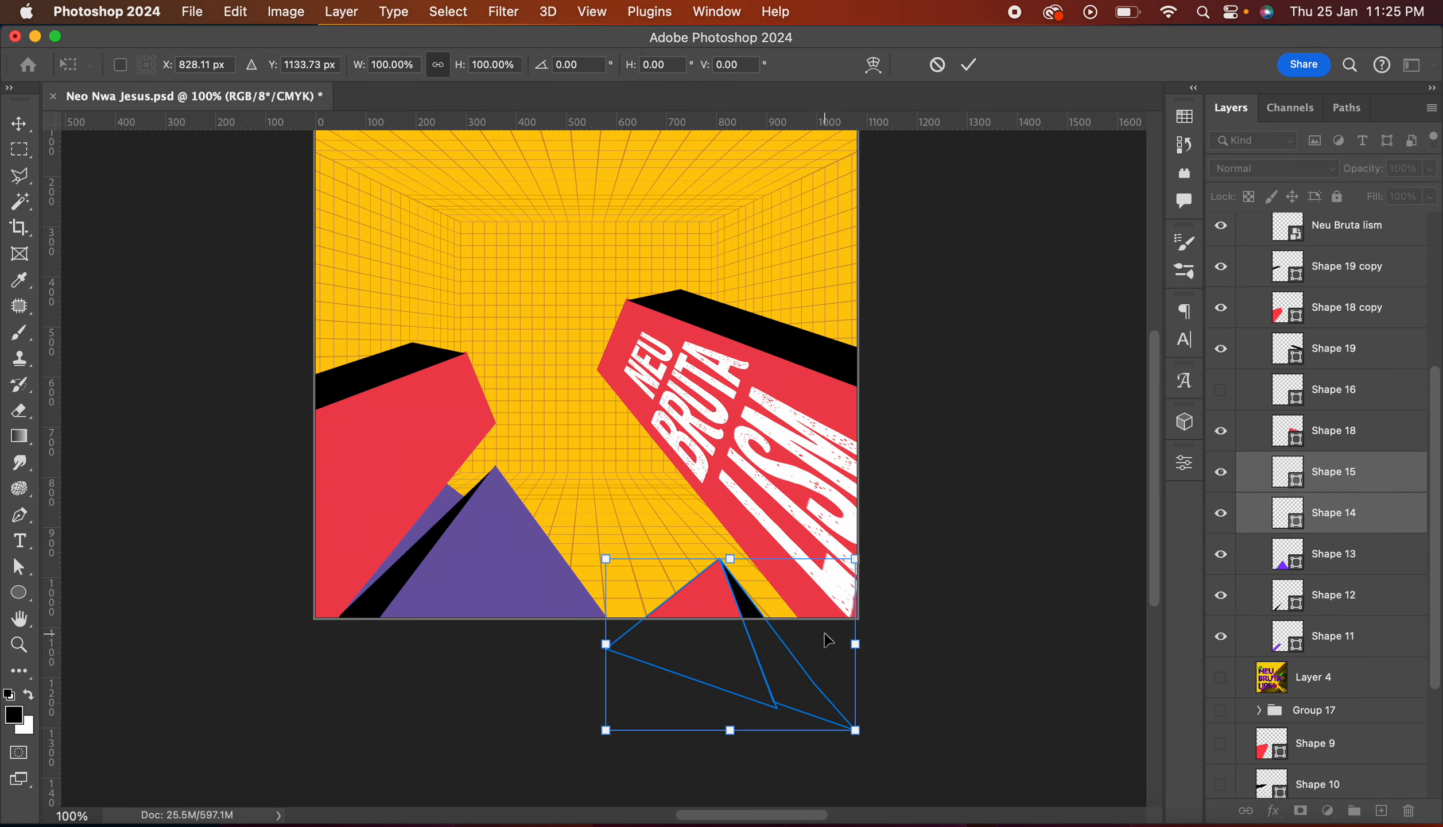
left_click_drag(855, 644, 891, 644)
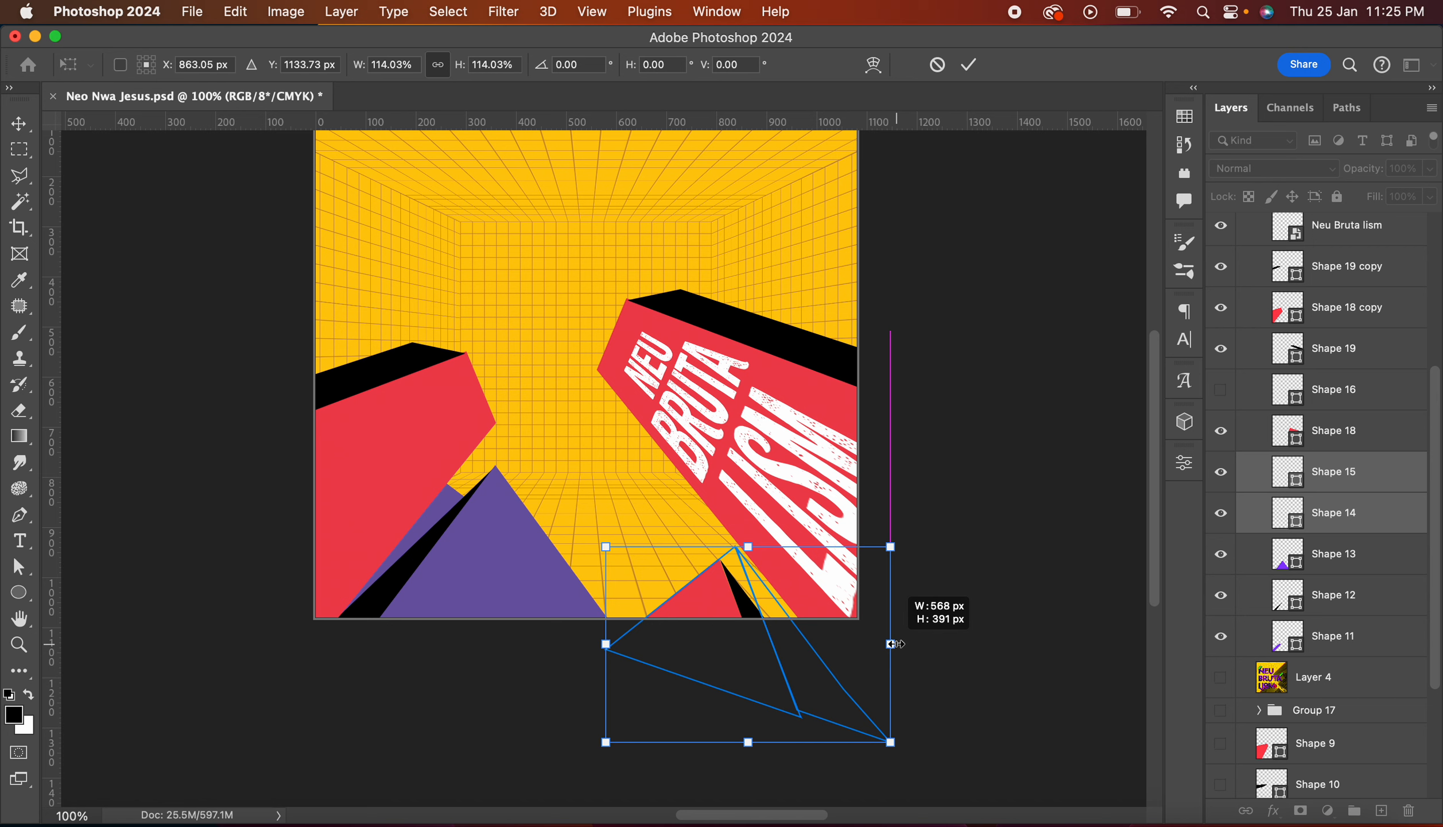
key("Return")
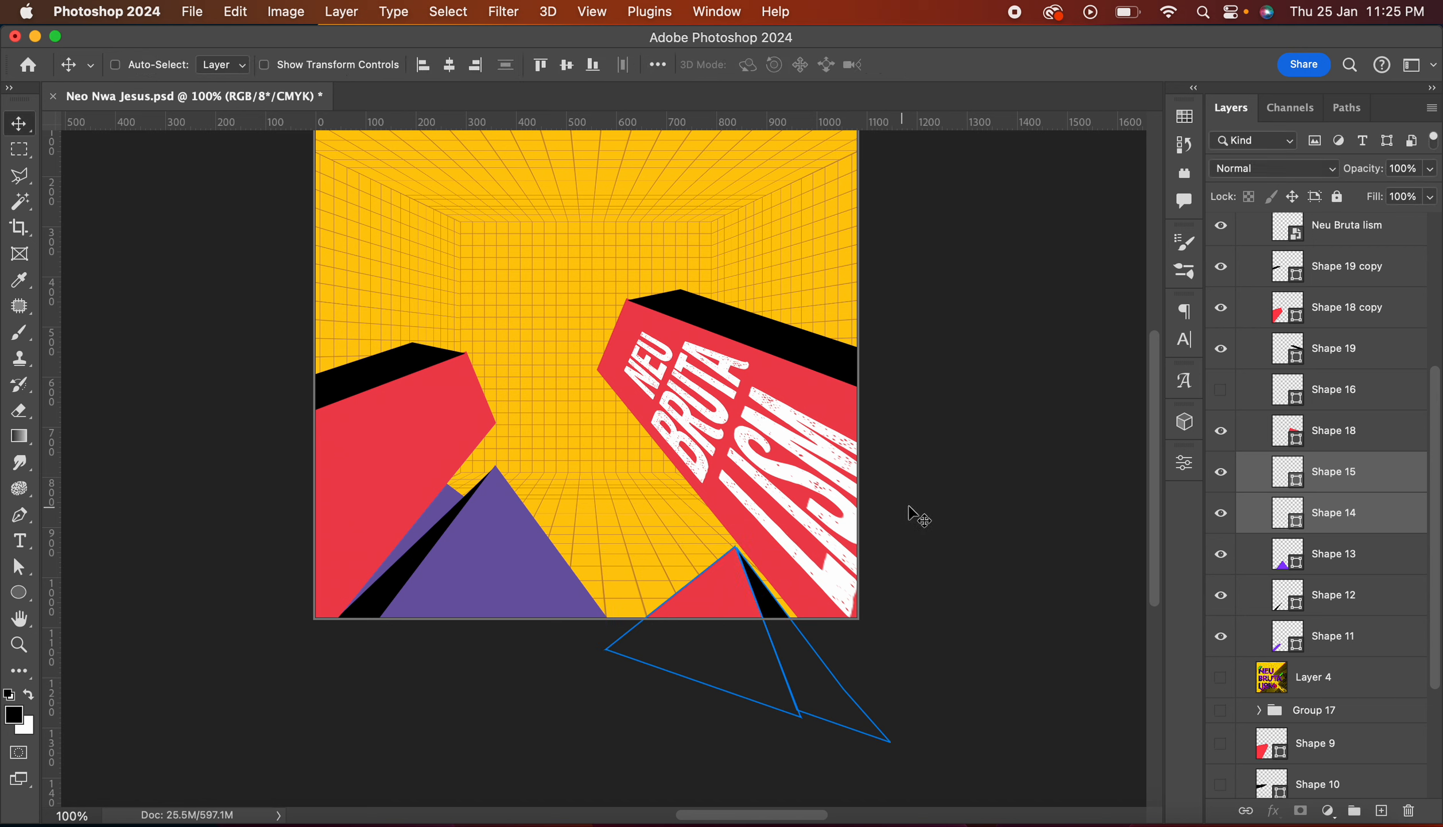
Step: Hide Shape 15 and reshape the small red Shape 14 by moving its apex up and left and its lower-right anchor outward
left_click(1221, 472)
left_click(1332, 513)
left_click(19, 566)
left_click(737, 550)
left_click_drag(737, 552, 701, 535)
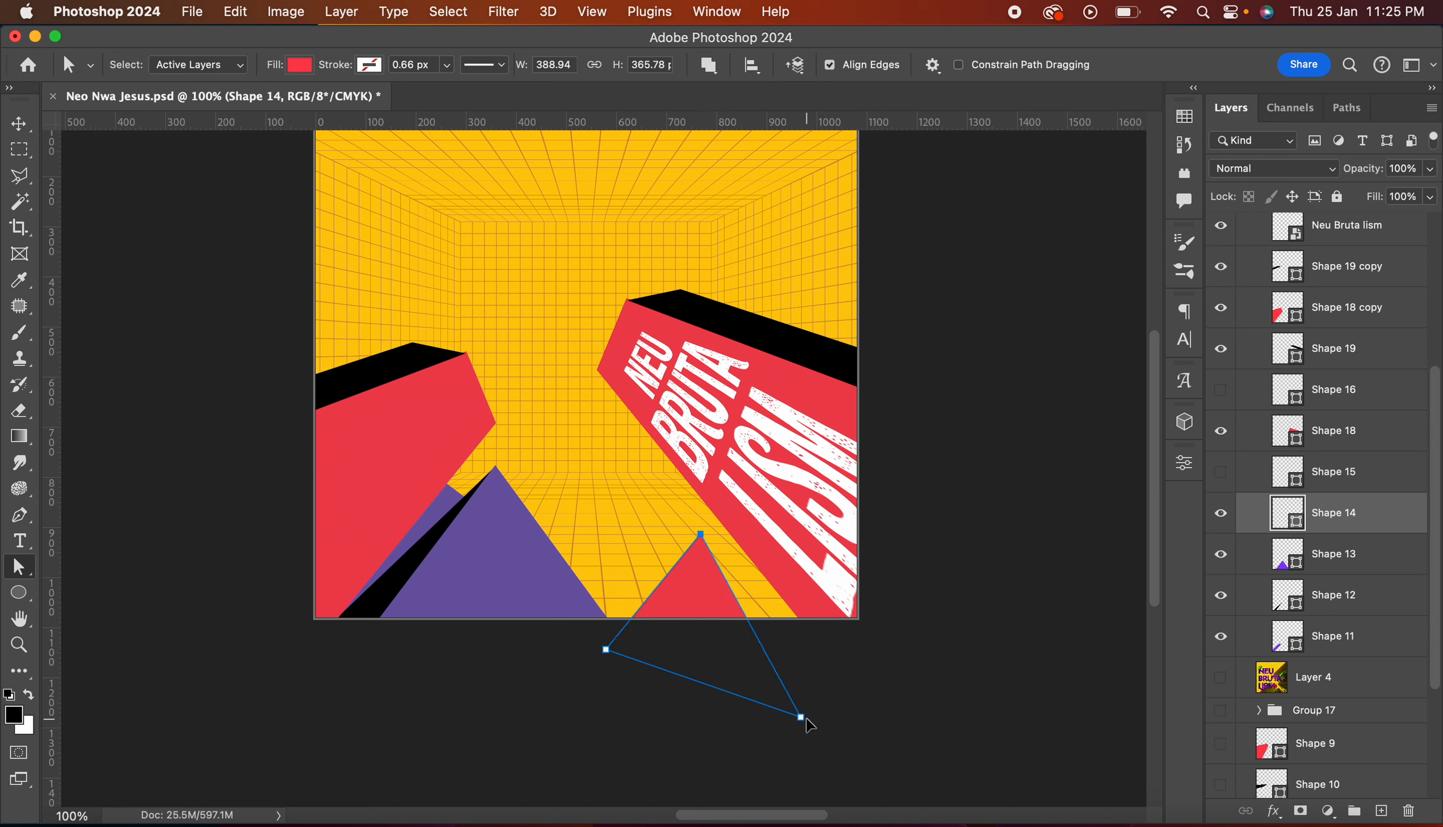
left_click_drag(801, 716, 835, 712)
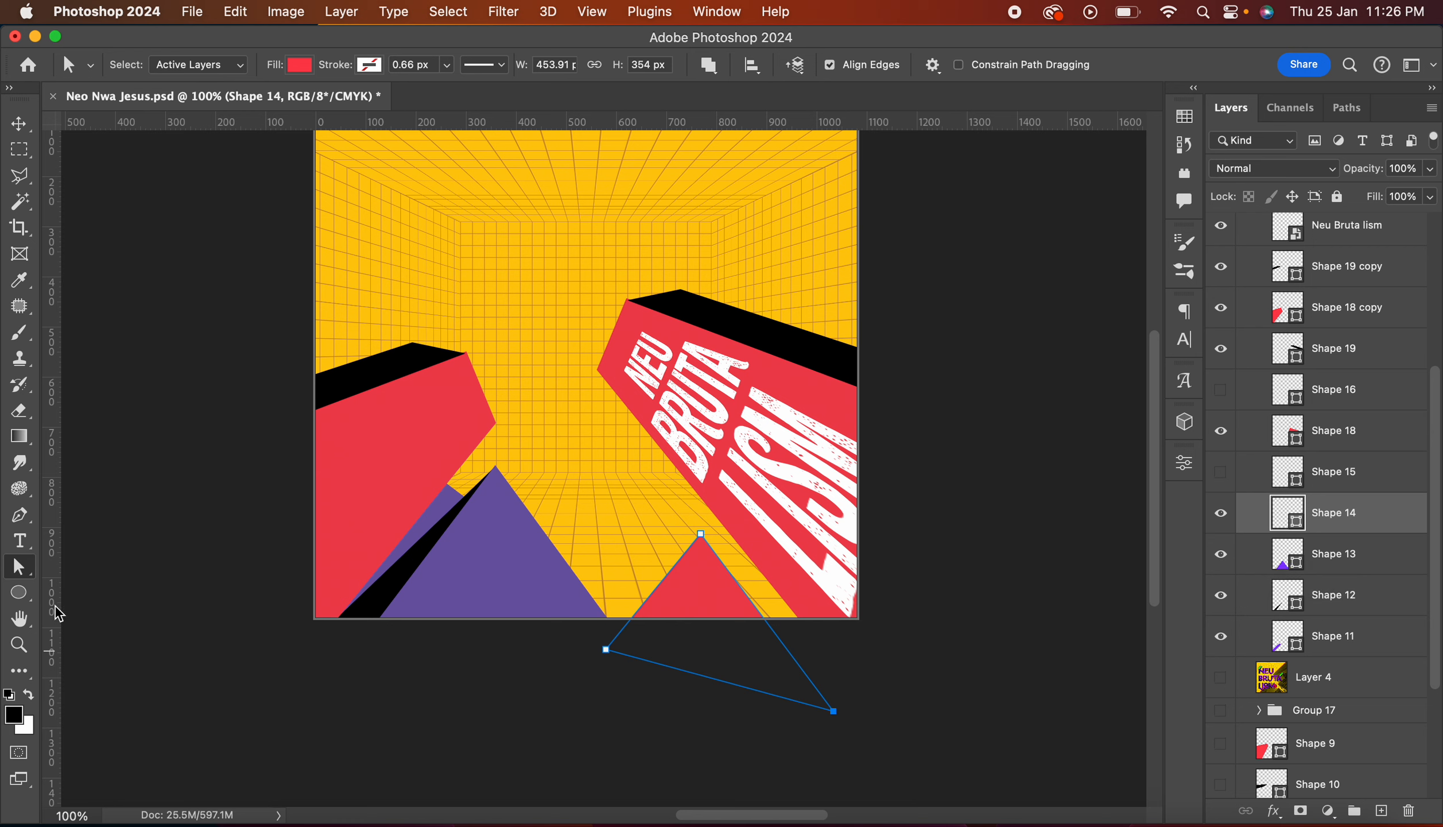
Step: Draw a five-point black side face along the right edge of Shape 14 with the Pen tool and place its layer below Shape 14
key("p")
key("Escape")
left_click(701, 536)
left_click(746, 526)
left_click(842, 630)
left_click(771, 640)
left_click(729, 594)
left_click(700, 536)
left_click(376, 65)
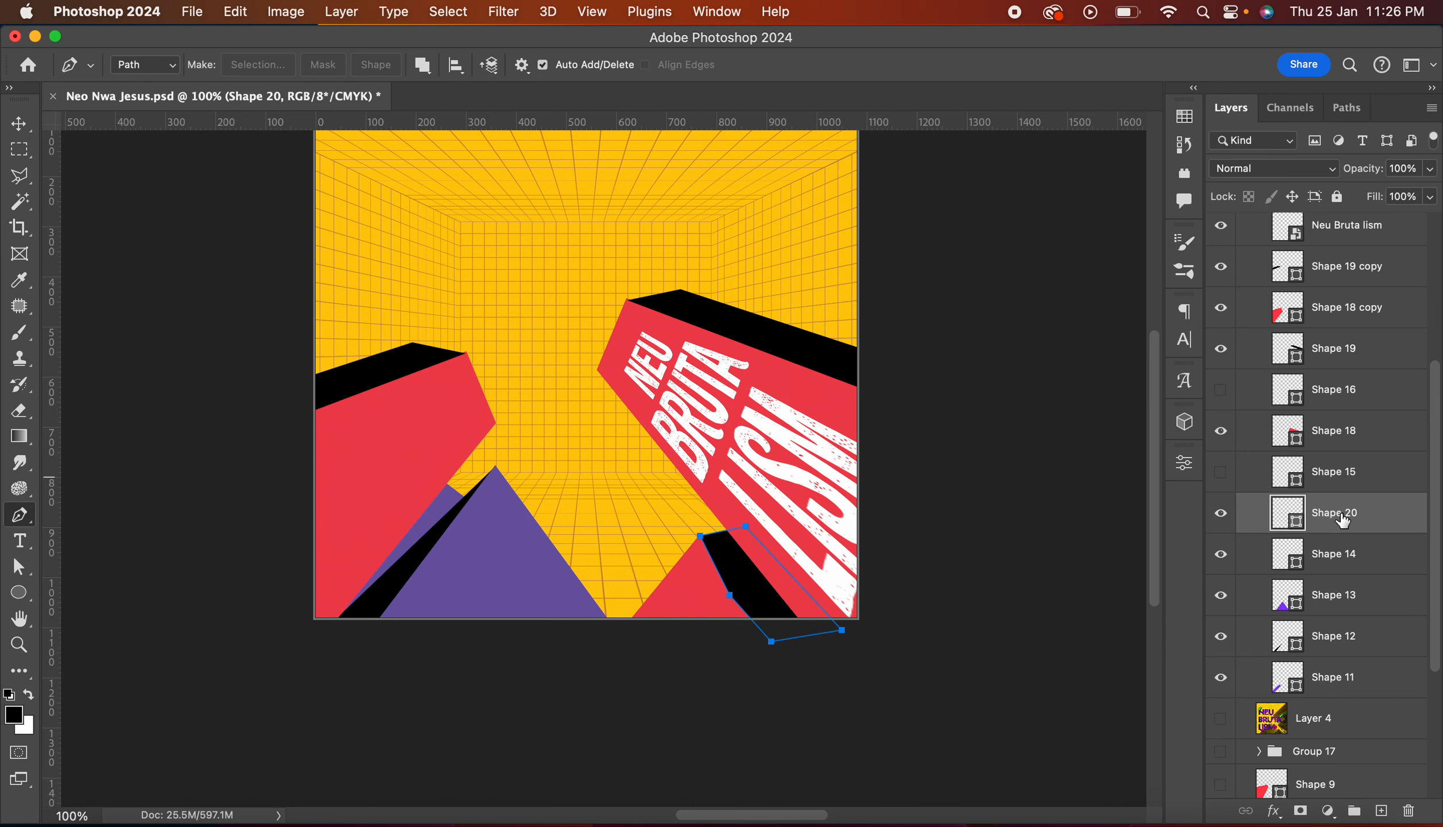
left_click_drag(1342, 516, 1342, 582)
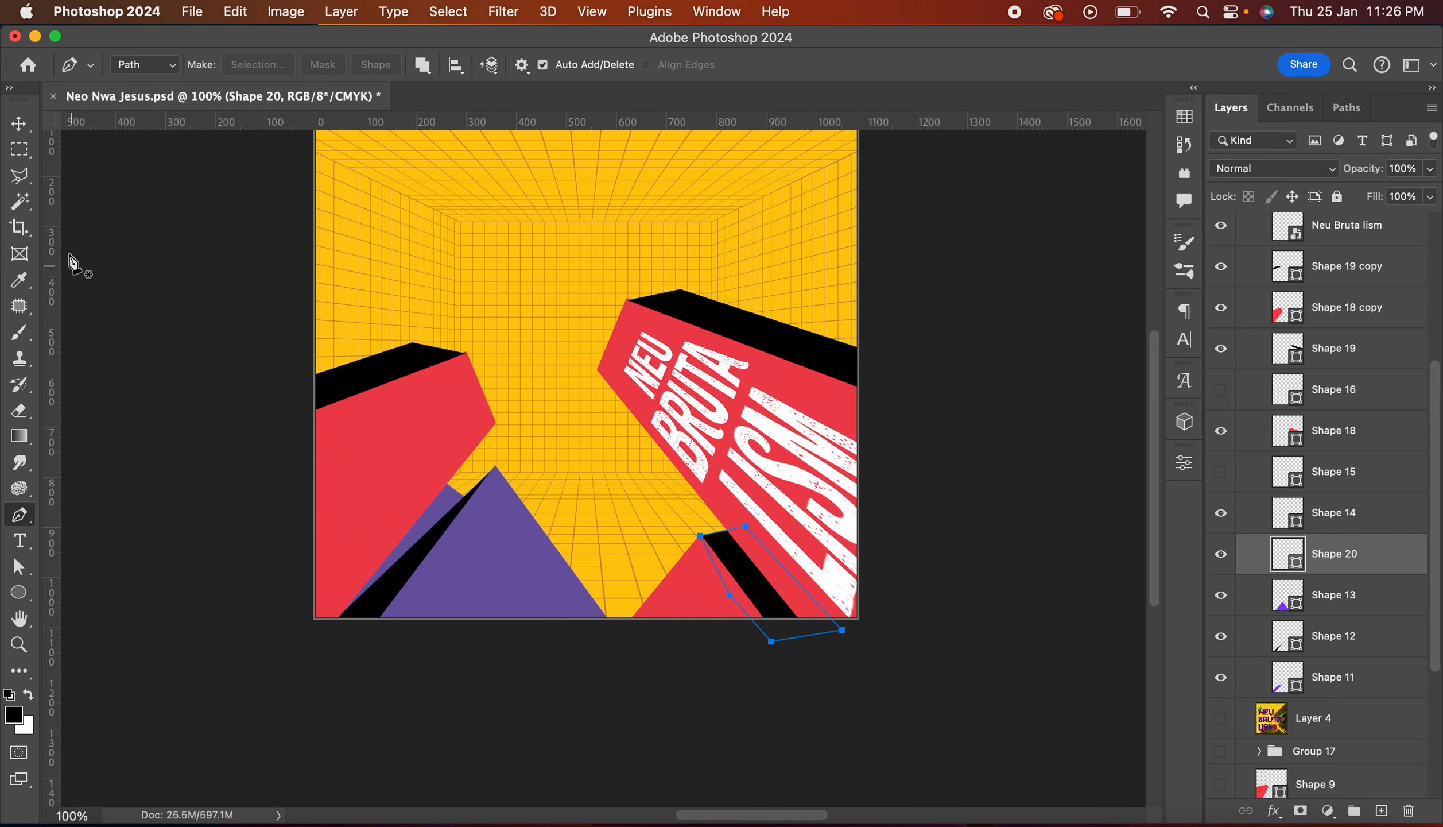
Step: Hide Shape 12 and draw a wider four-point black side face along the left edge of the purple building as its replacement
left_click(20, 125)
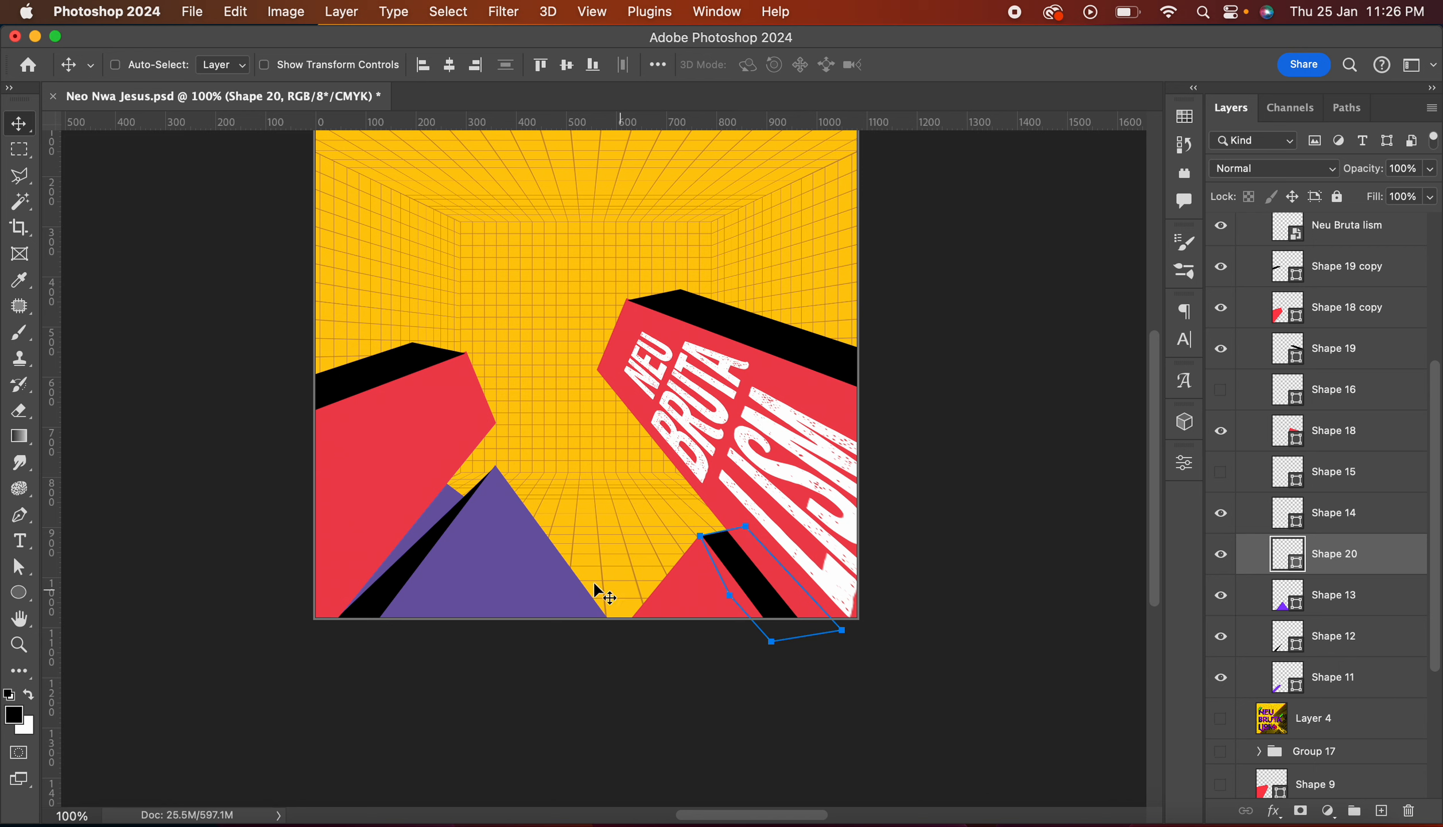
left_click(410, 554, "super")
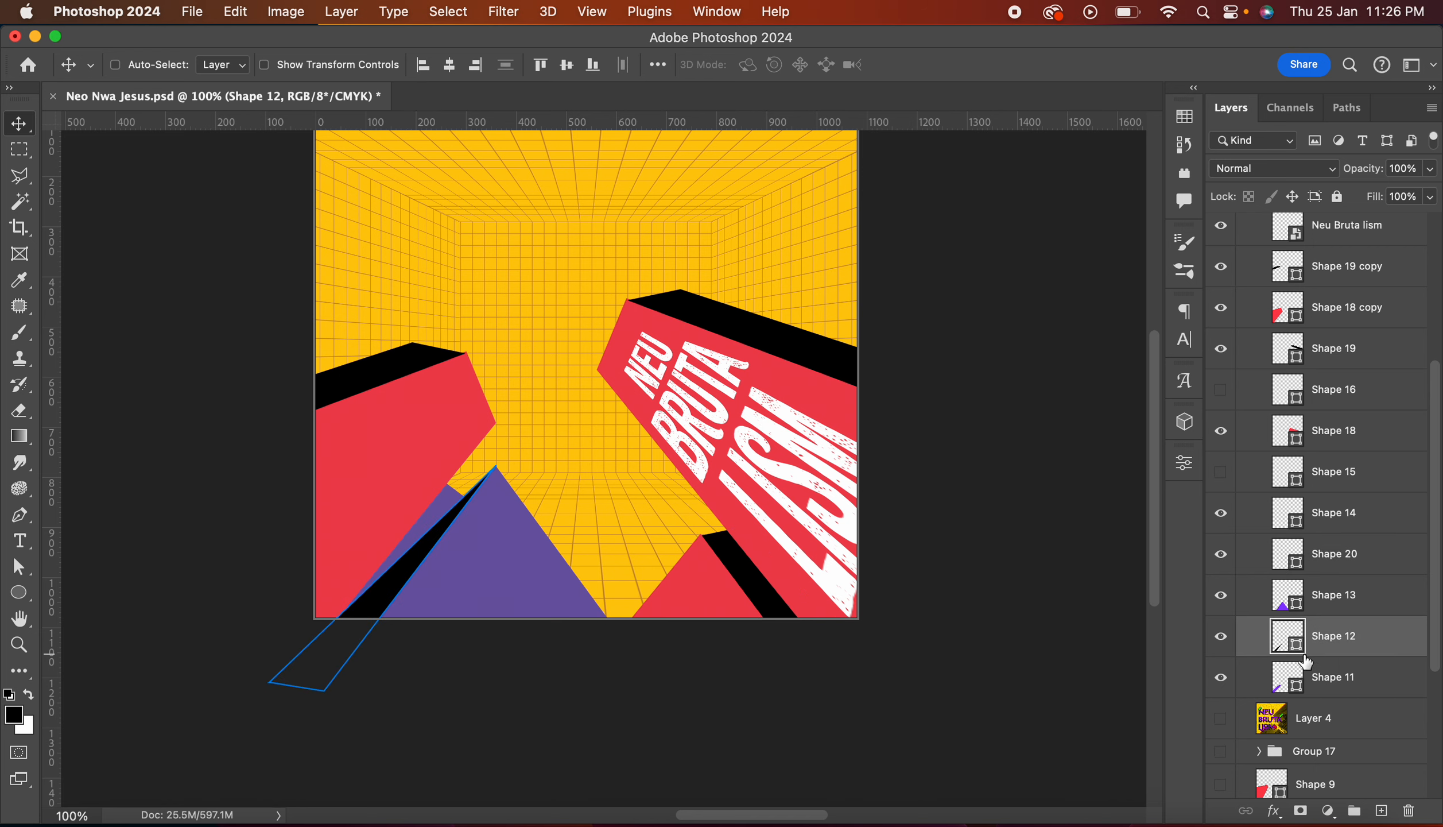
left_click(1220, 637)
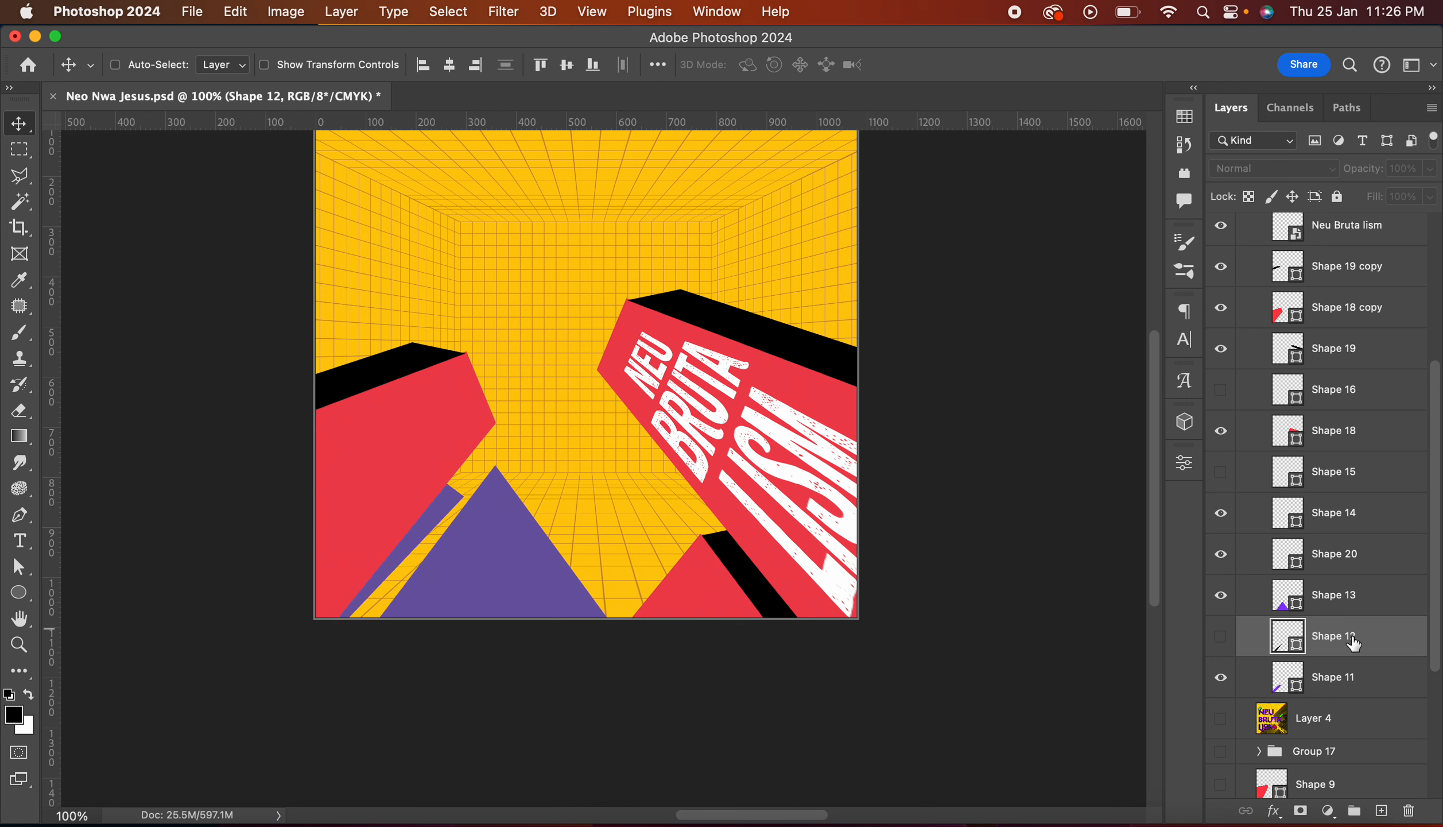
key("p")
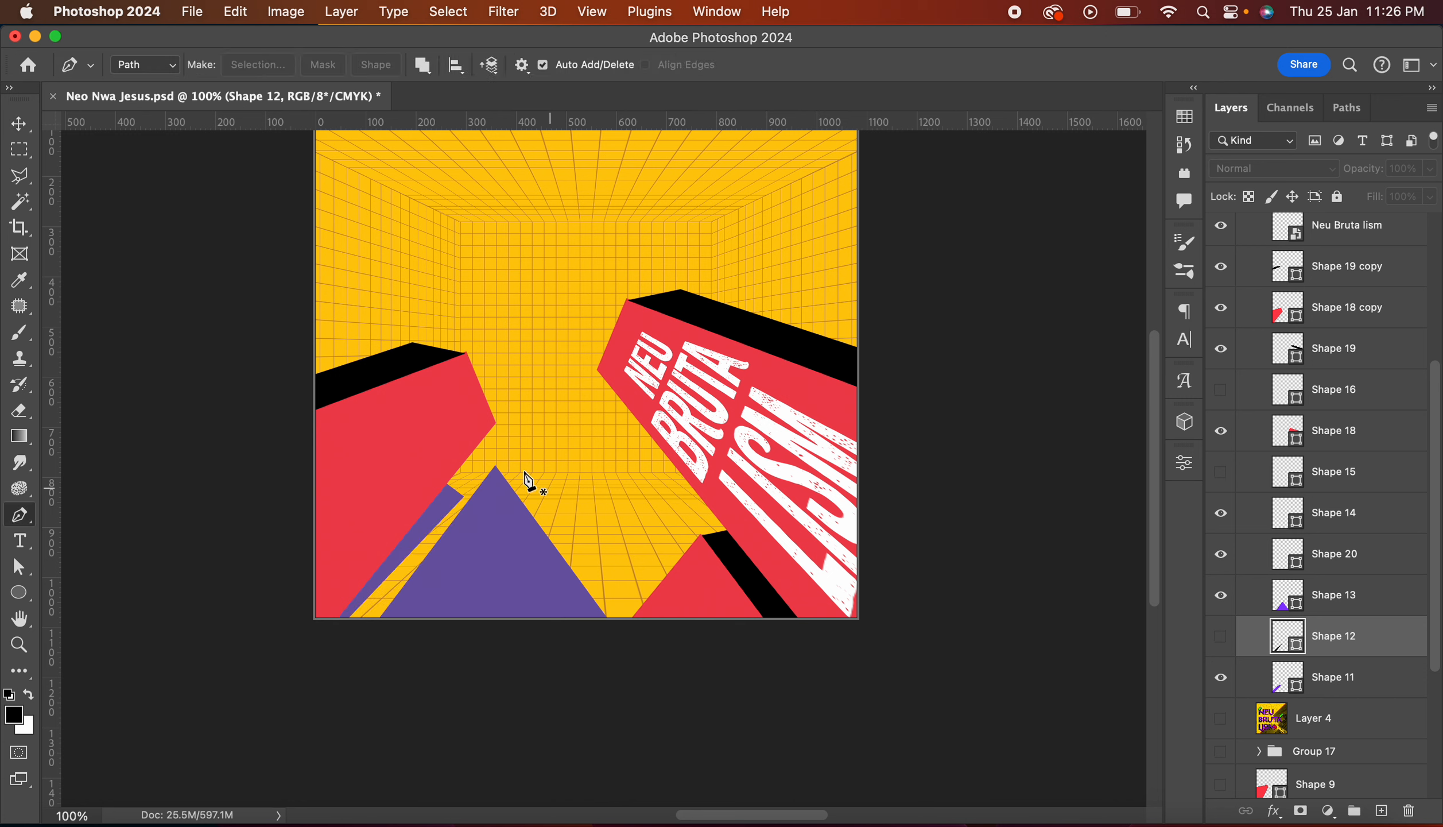
left_click(496, 467)
left_click(420, 446)
left_click(278, 644)
left_click(385, 645)
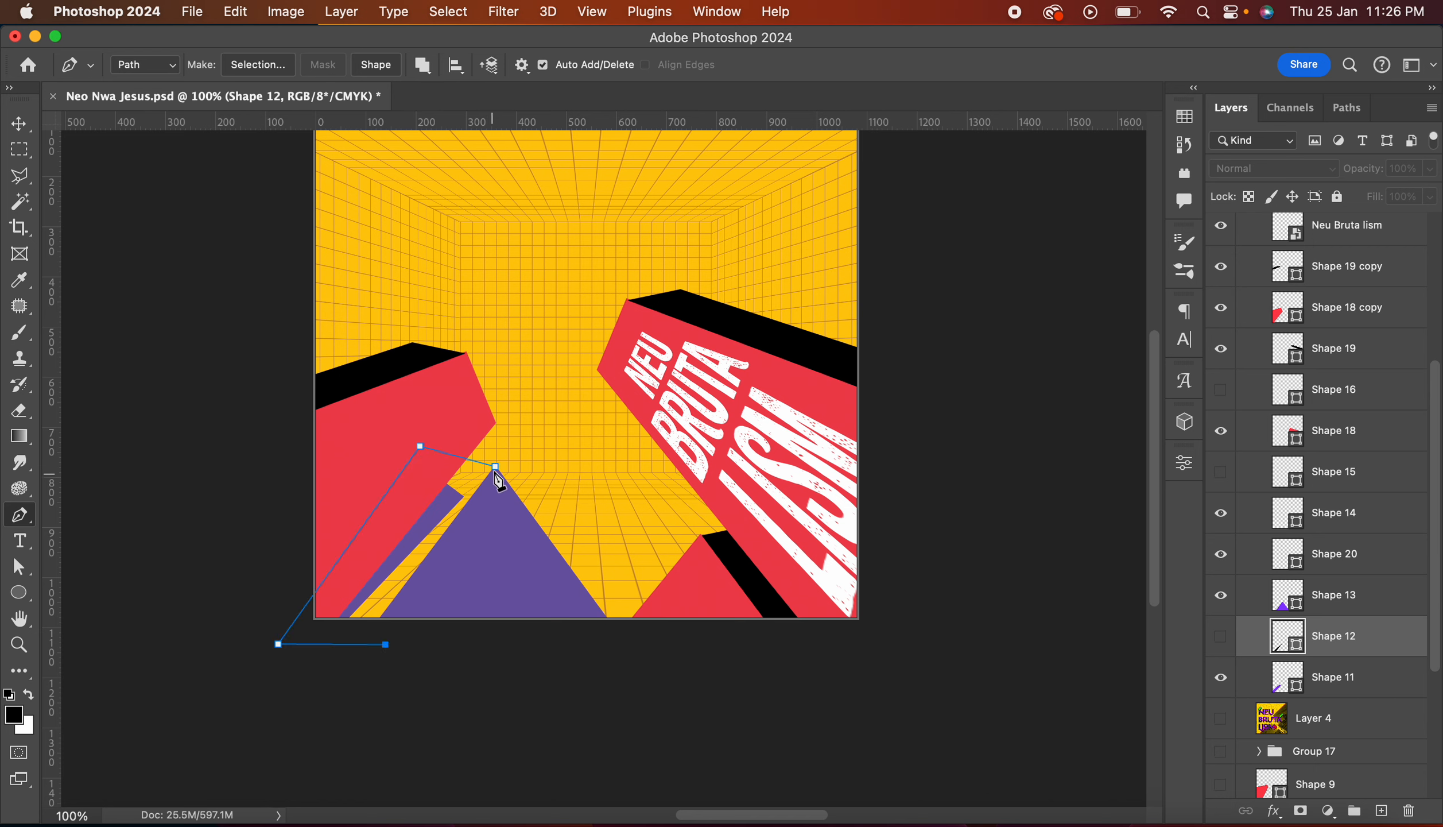
left_click(494, 465)
left_click(374, 64)
key("Escape")
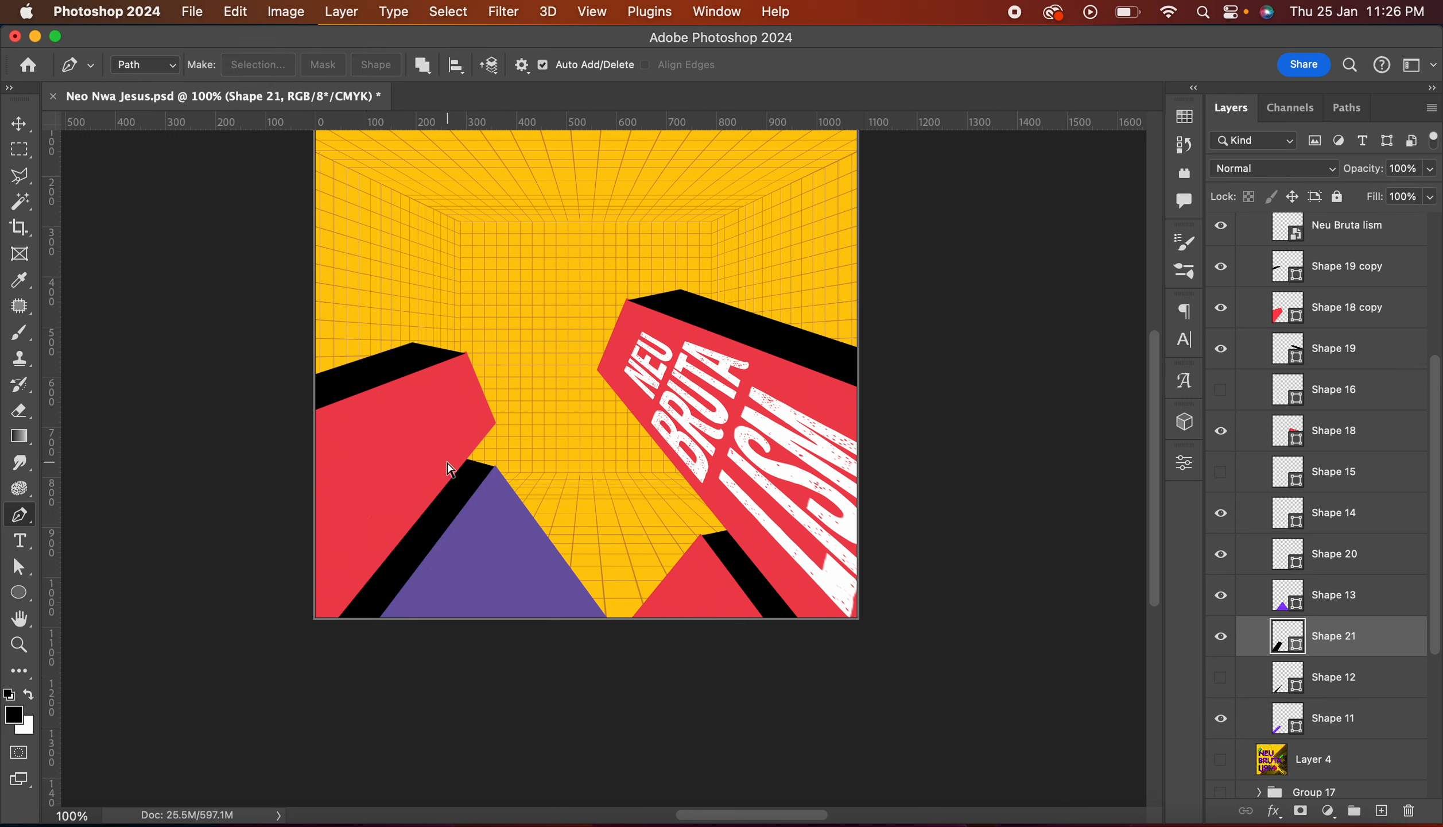
Step: Add a 6 px black outside stroke to Shape 18 copy, the left red building face
double_click(1395, 307)
left_click(713, 497)
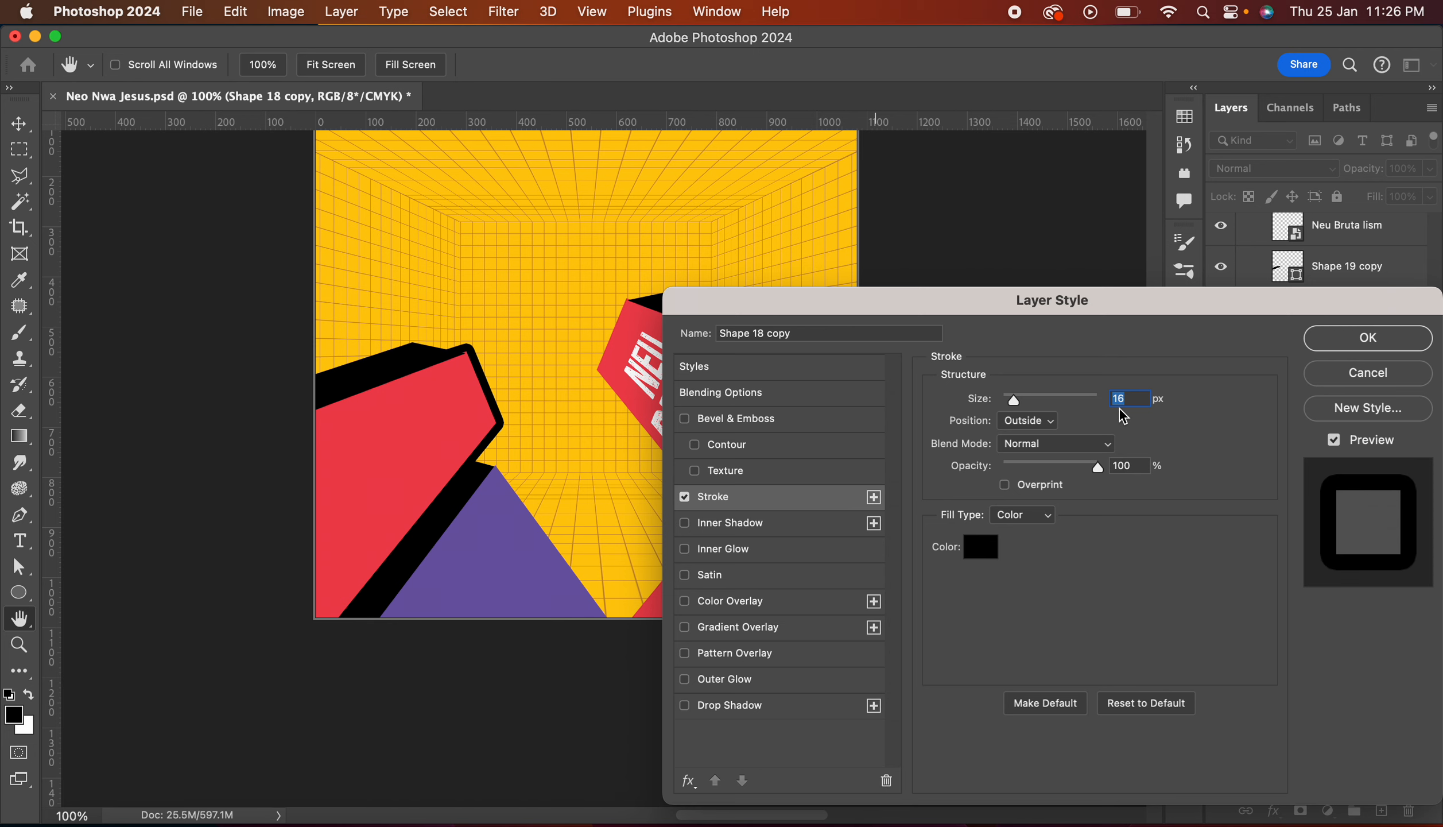
type("6")
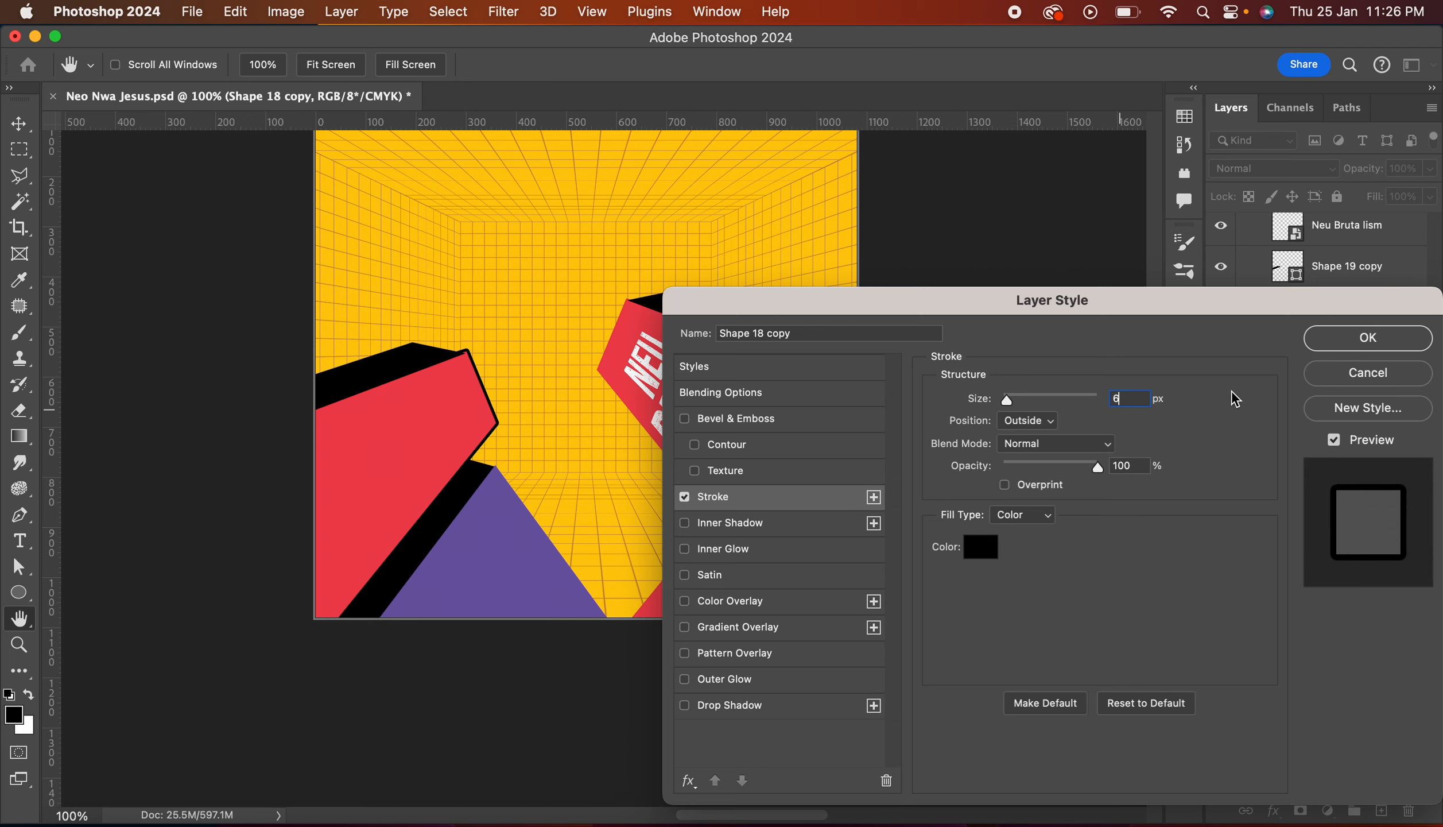
left_click(1368, 337)
Step: Copy the stroke to Shape 19 copy, move Shape 18 copy above it in the stack, and nudge the red face slightly left and down
left_click_drag(1406, 308, 1347, 266)
left_click_drag(1347, 346, 1347, 247)
key("super+equal")
key("super+equal")
key("Left")
key("Left")
key("Left")
key("Left")
key("Down")
key("Down")
key("Down")
key("Down")
key("Right")
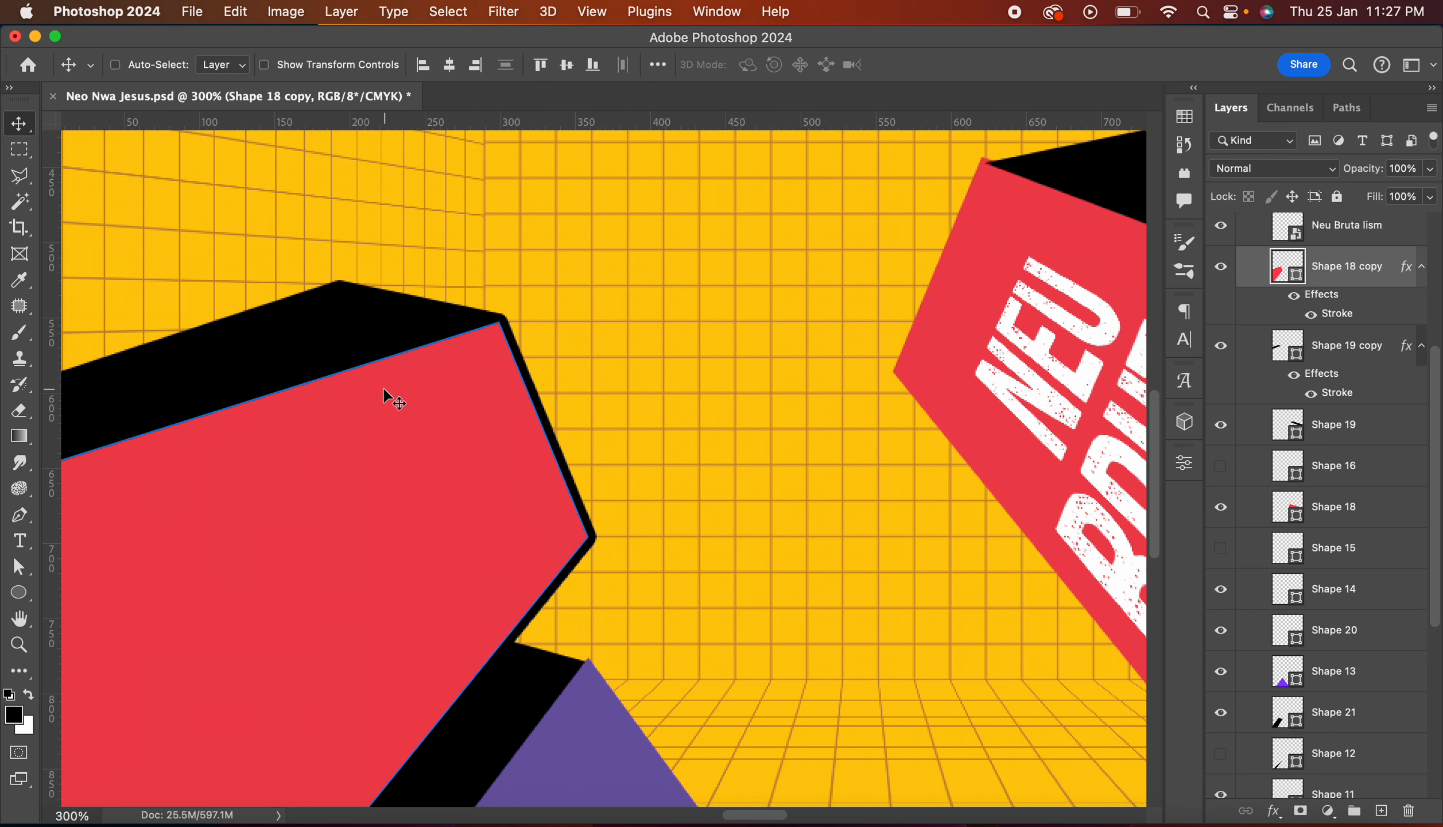
Step: Copy the black stroke effect onto Shape 13, Shape 20 and Shape 14 to outline the purple and small red buildings
scroll(390, 396, "down", 5)
left_click(538, 535, "super")
scroll(538, 535, "down", 5)
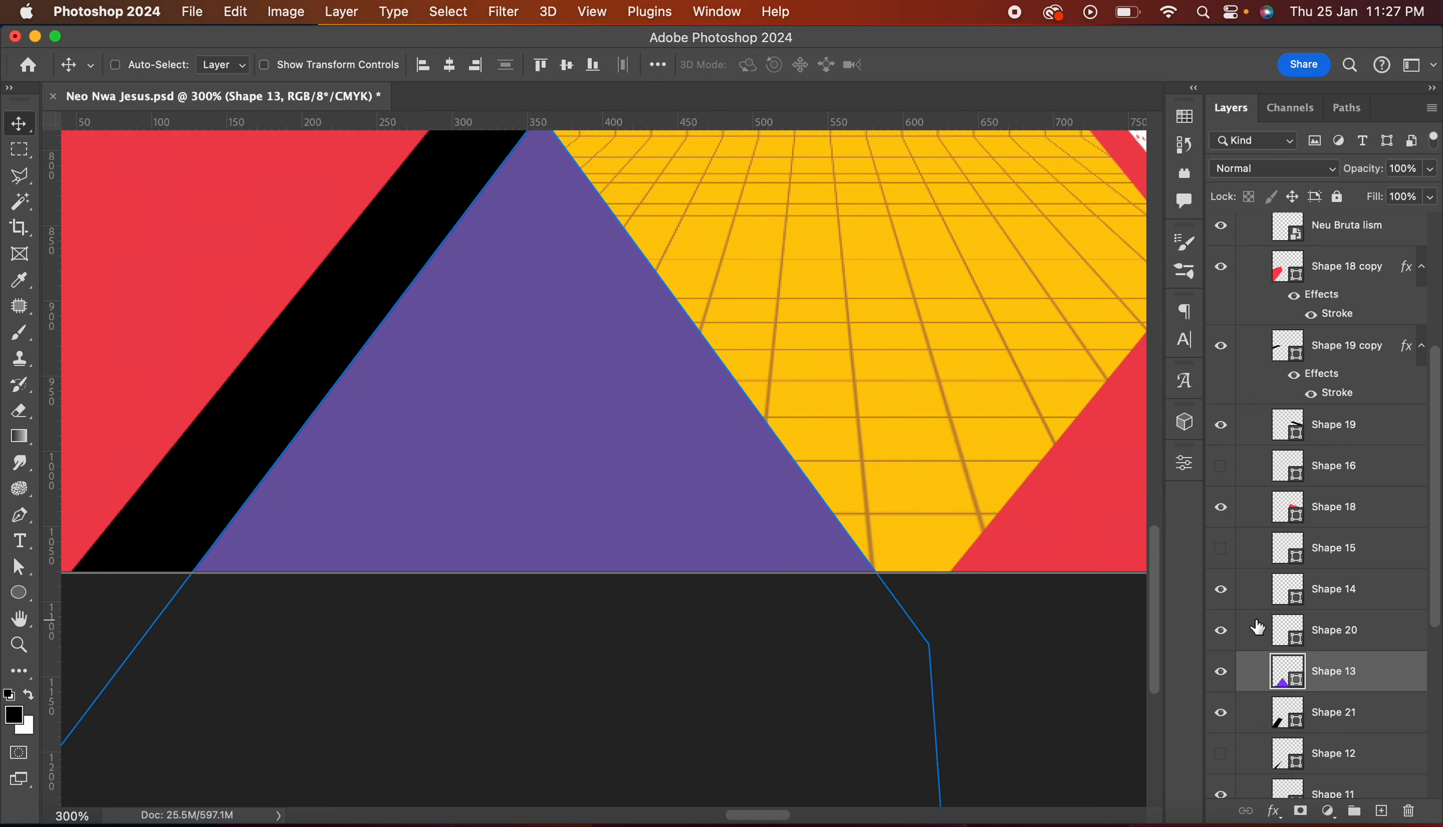
left_click_drag(1407, 345, 1334, 671)
scroll(827, 534, "right", 10)
left_click_drag(1407, 671, 1334, 630)
left_click(551, 551, "super")
left_click_drag(1406, 629, 1334, 588)
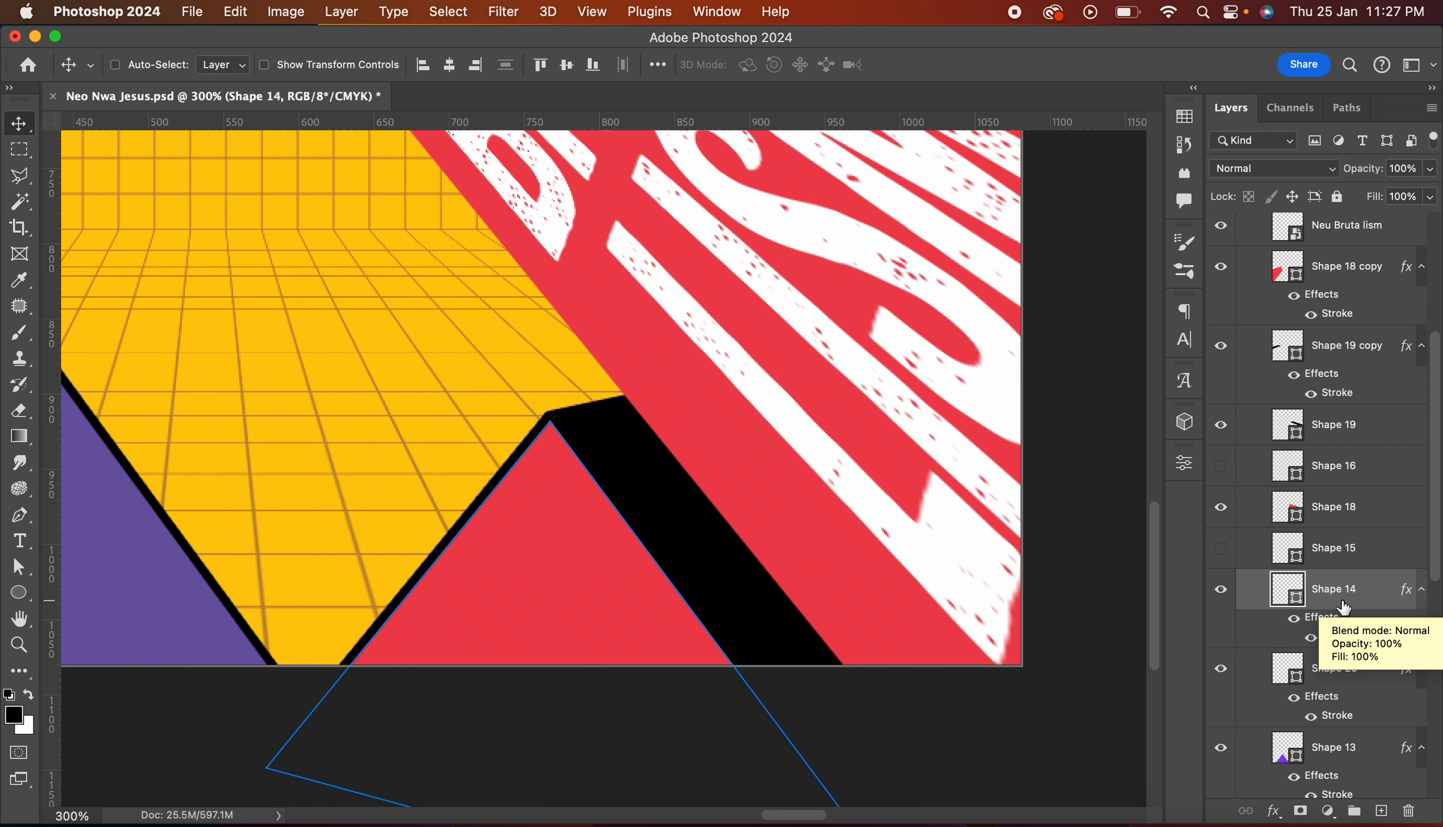
Step: Add a 6 px black outside stroke to Shape 18, the red face behind the NEU BRUTA LISM title
left_click(1332, 484)
key("super+1")
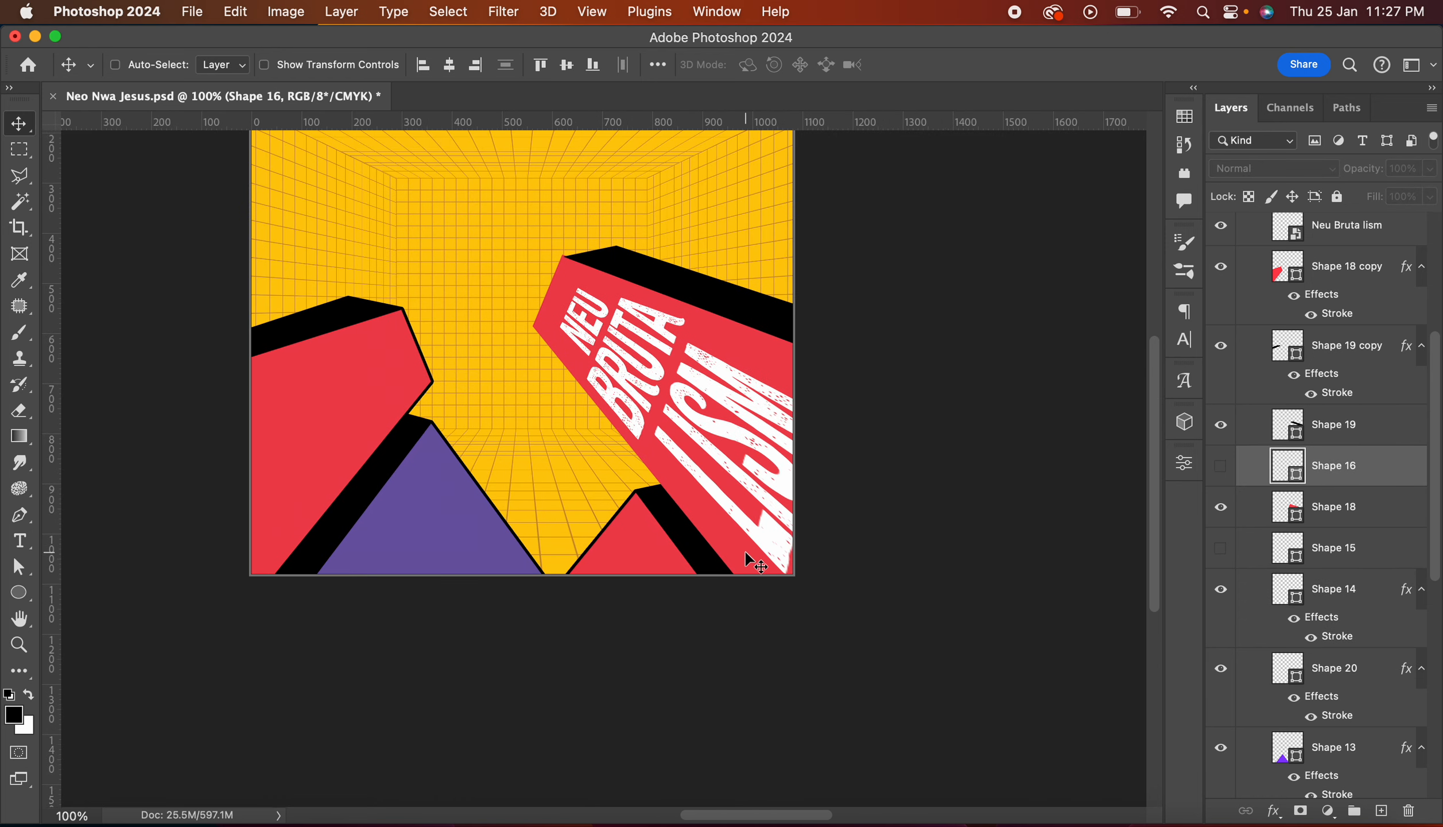
scroll(746, 560, "up", 2)
scroll(746, 560, "left", 2)
left_click(1378, 506)
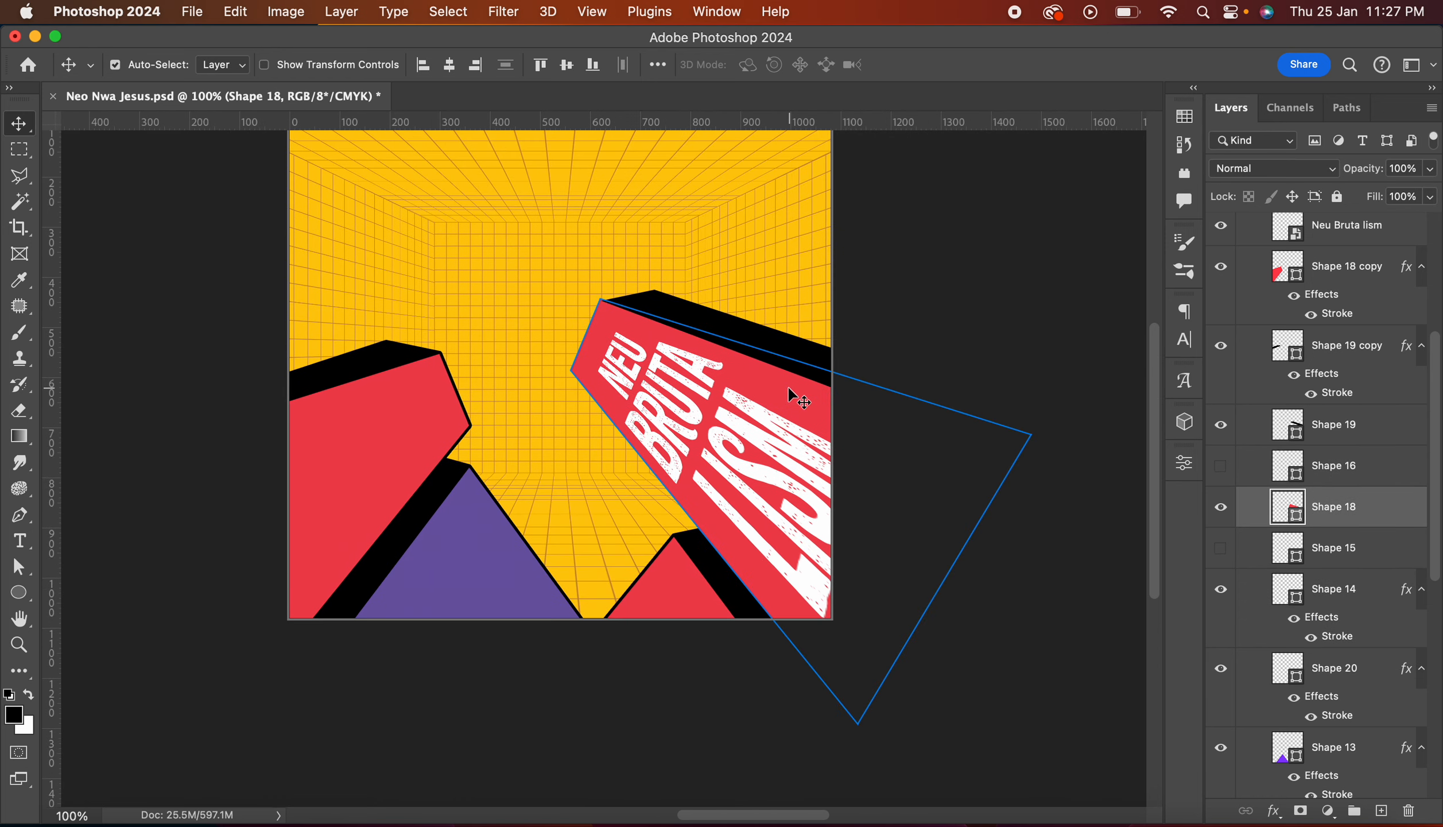
double_click(1413, 517)
left_click(751, 495)
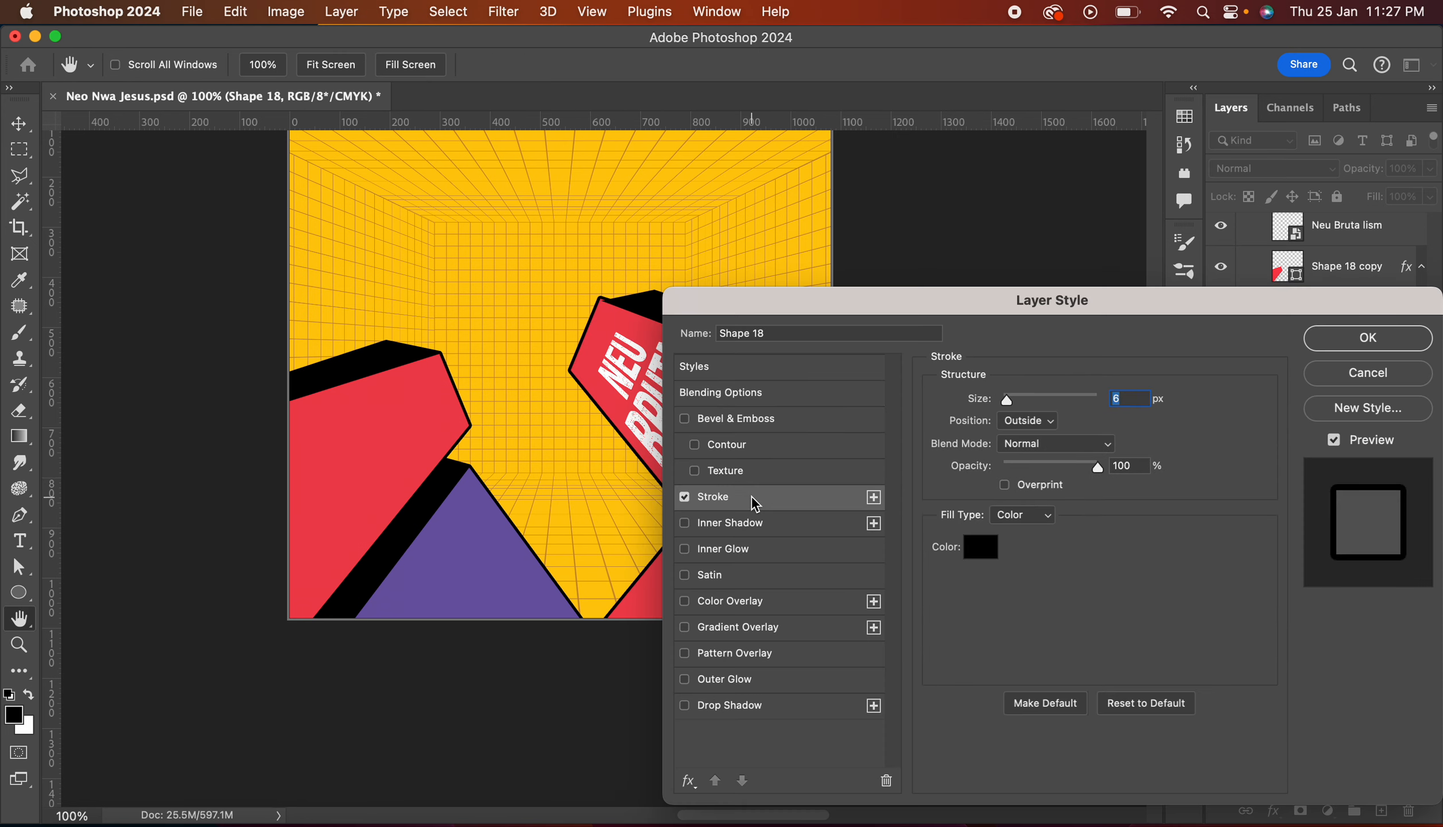
left_click(1368, 338)
Step: Move Shape 18 above Shape 19 in the layer stack and copy its stroke effect onto Shape 19
key("super+plus")
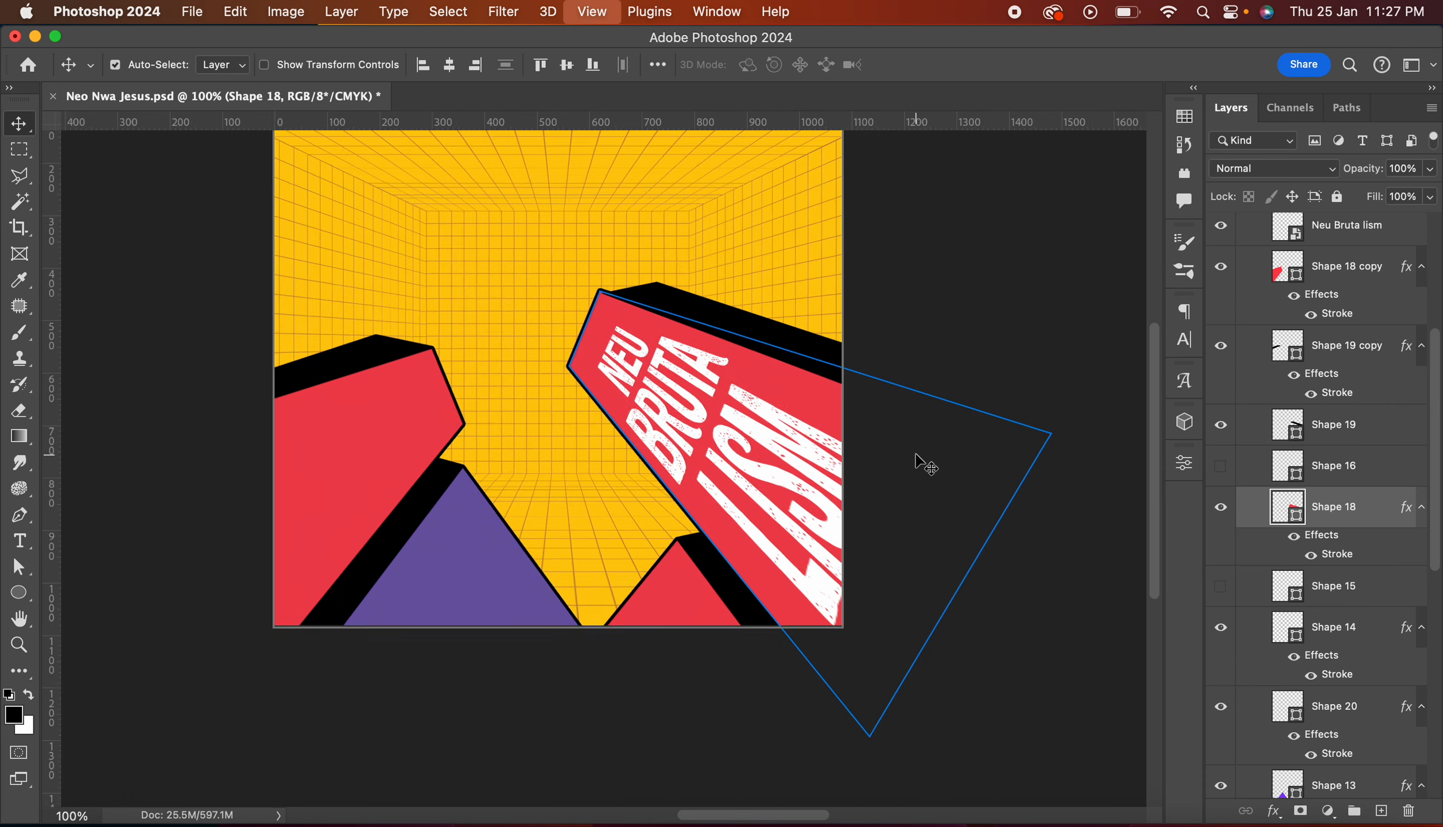
key("super+plus")
scroll(917, 454, "up", 5)
scroll(917, 455, "right", 8)
left_click_drag(1334, 507, 1334, 405)
left_click_drag(1407, 426, 1327, 520)
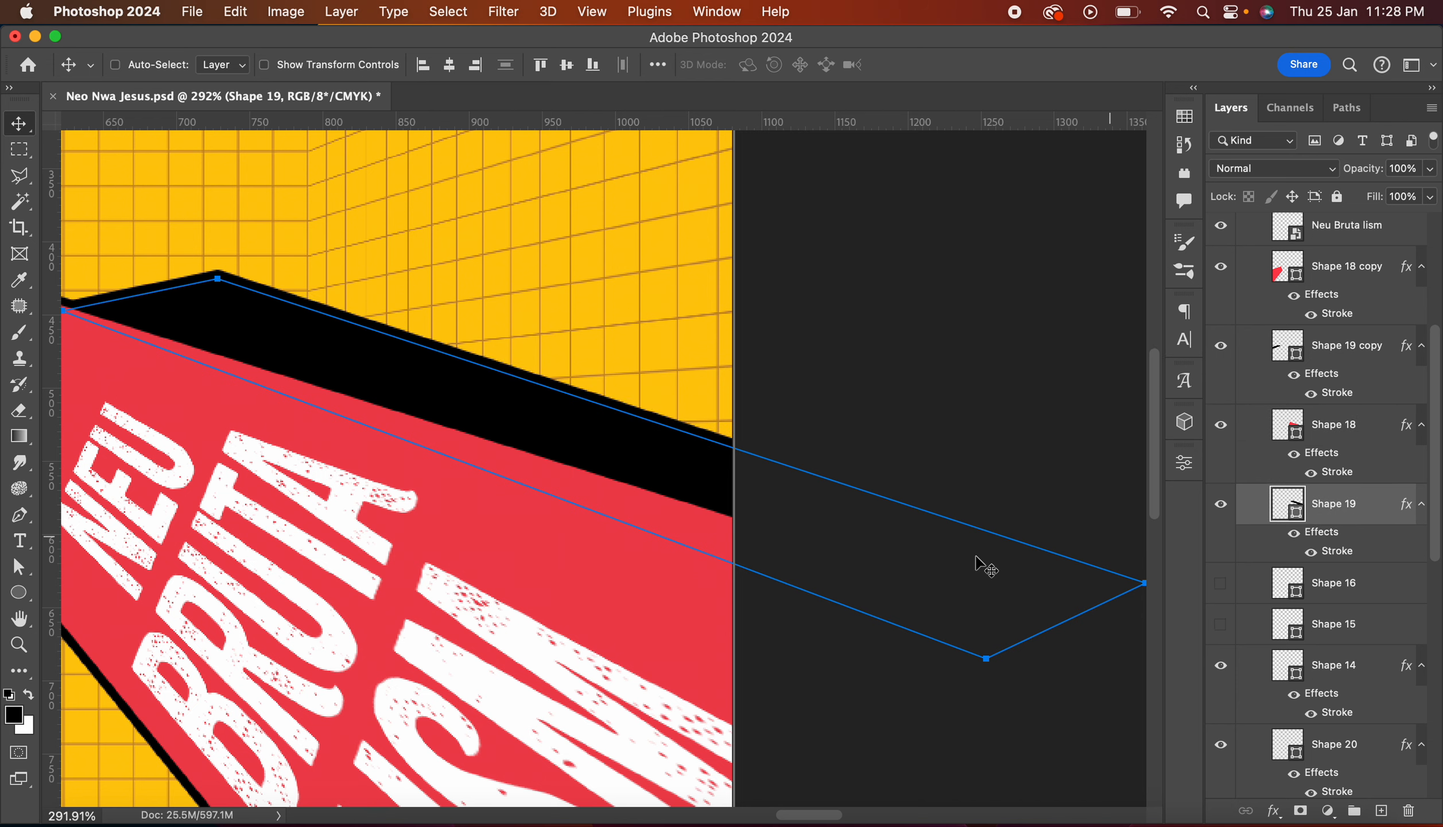
Step: Nudge Shape 19, the black face of the title building, a few pixels left and slightly up to align with the red face
scroll(900, 568, "left", 10)
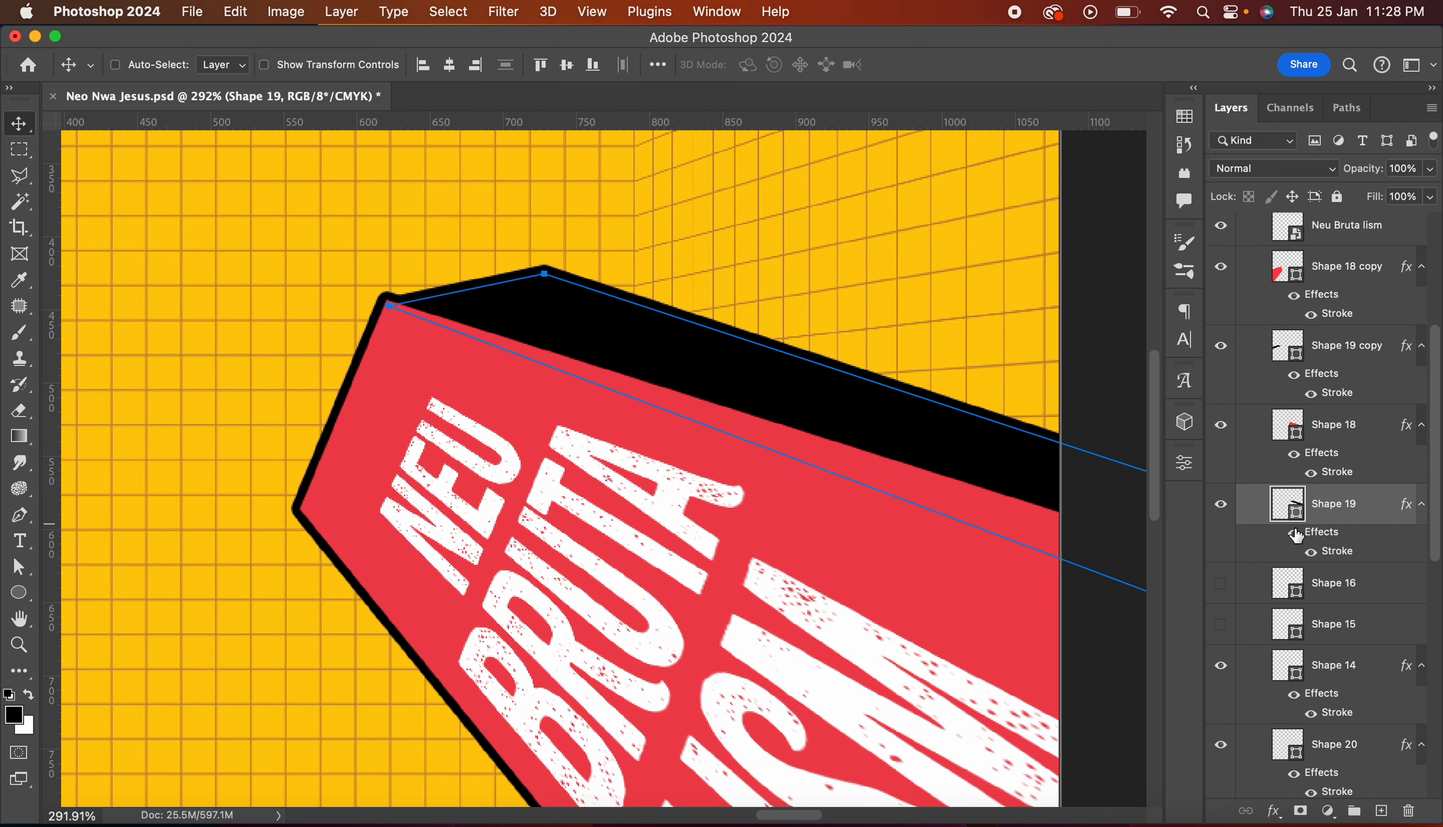
key("Left")
key("Left")
key("Left")
key("Left")
key("Left")
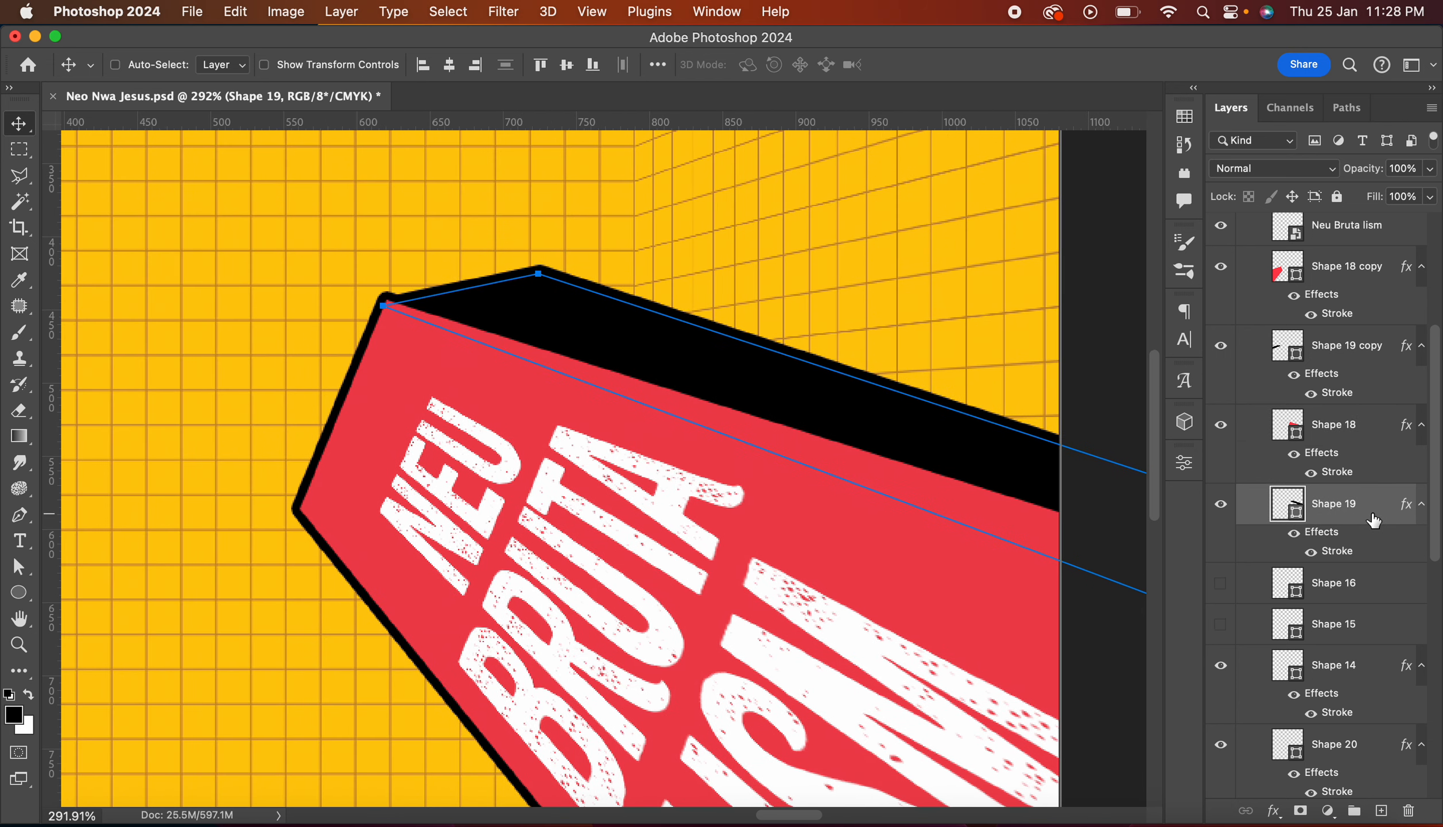
key("Up")
Step: Review the outlined buildings across the whole artboard and select the Neu Bruta lism title layer
left_click(1344, 591)
key("super+minus")
key("super+minus")
key("super+minus")
key("super+minus")
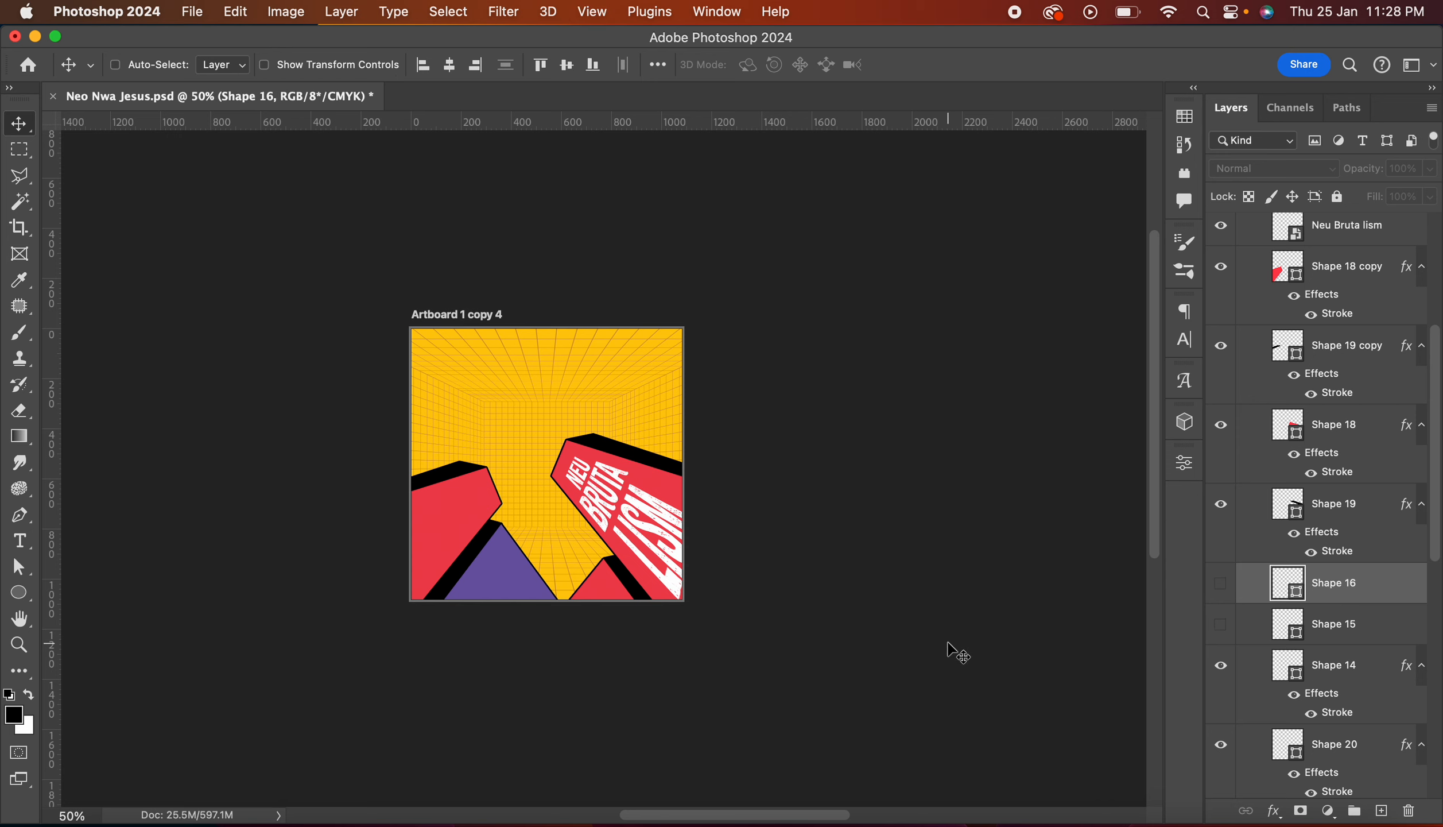
scroll(949, 643, "left", 2)
scroll(949, 643, "up", 1)
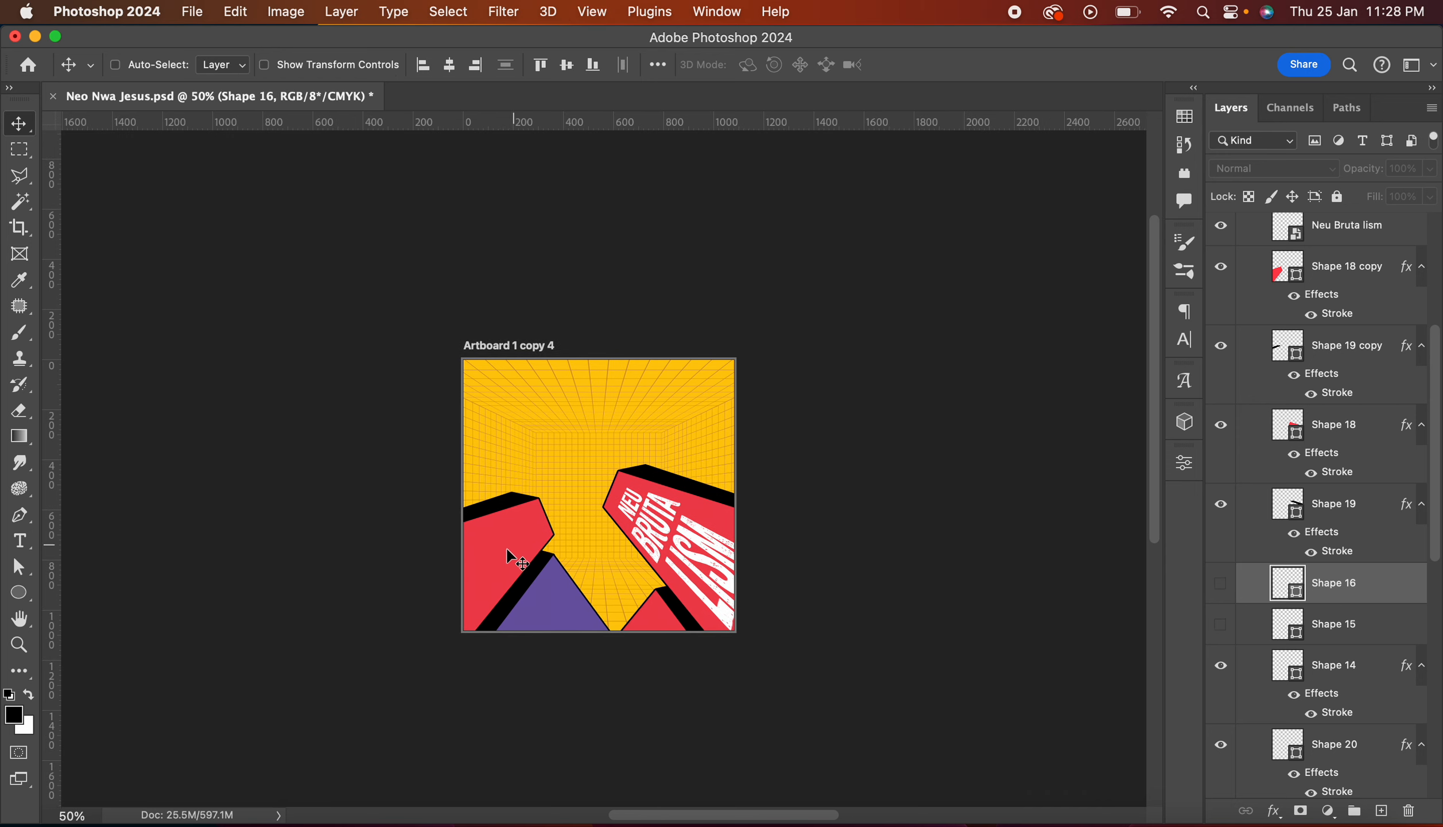
left_click(696, 568, "super")
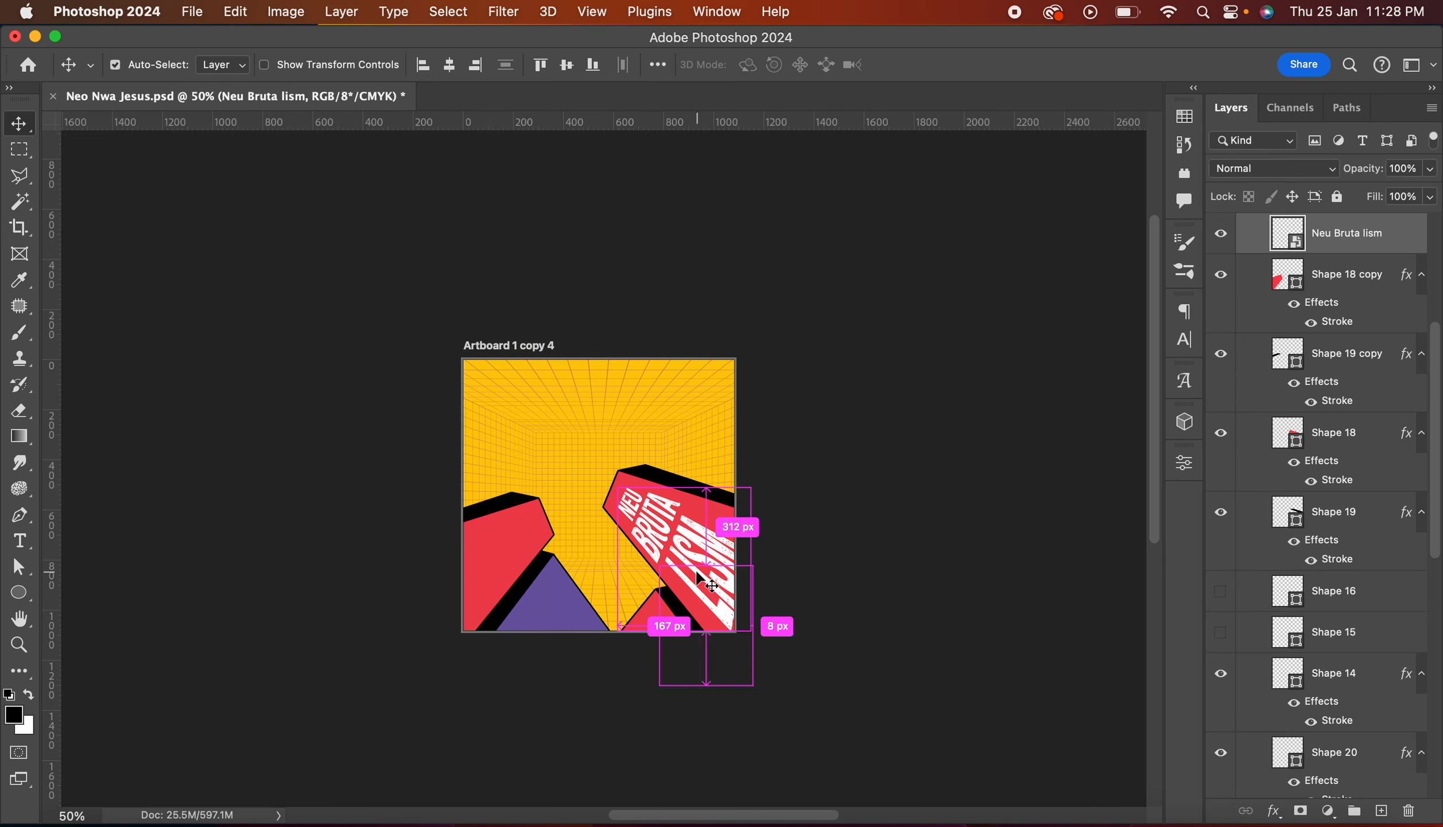
key("super+plus")
key("super+plus")
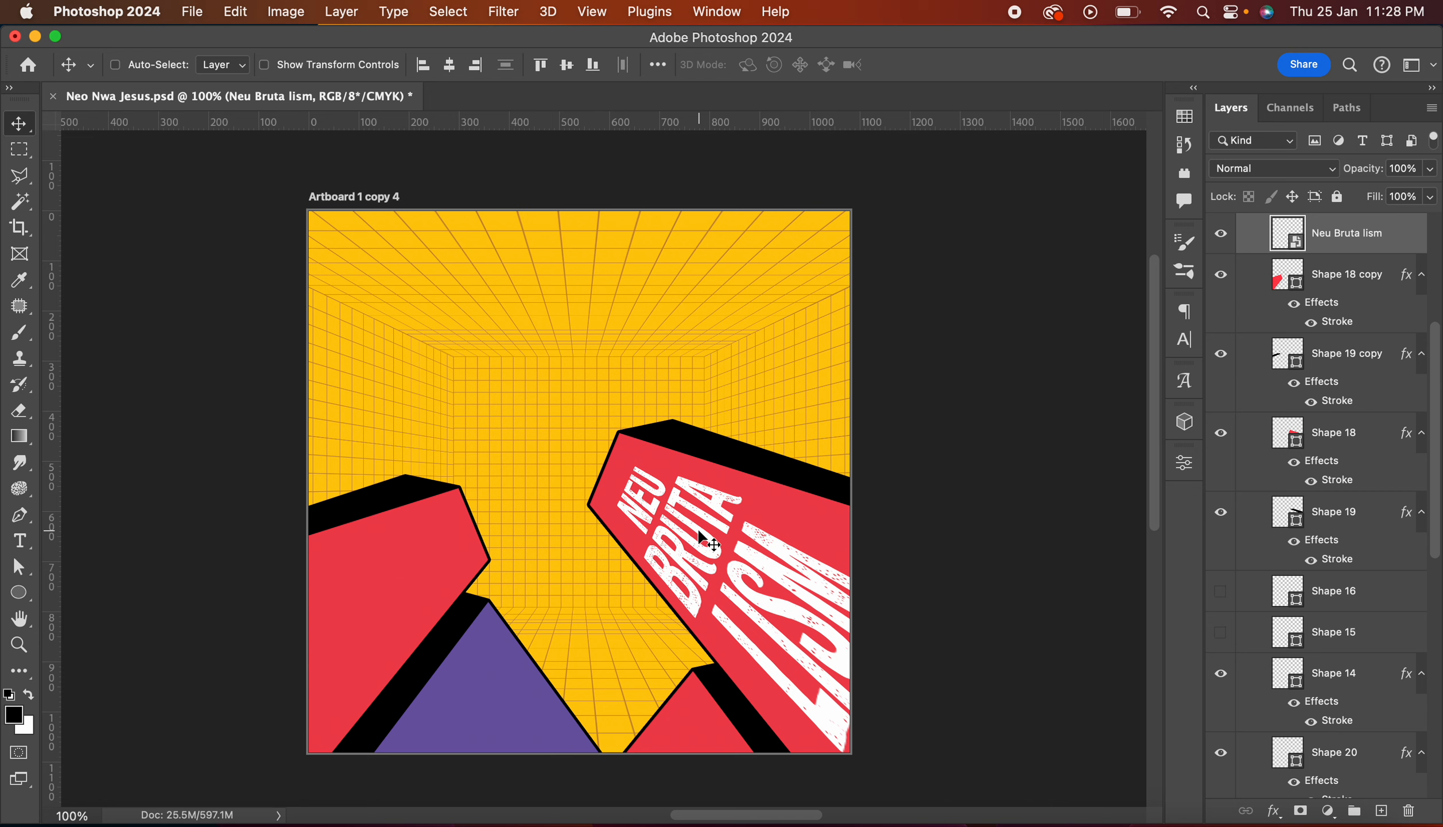